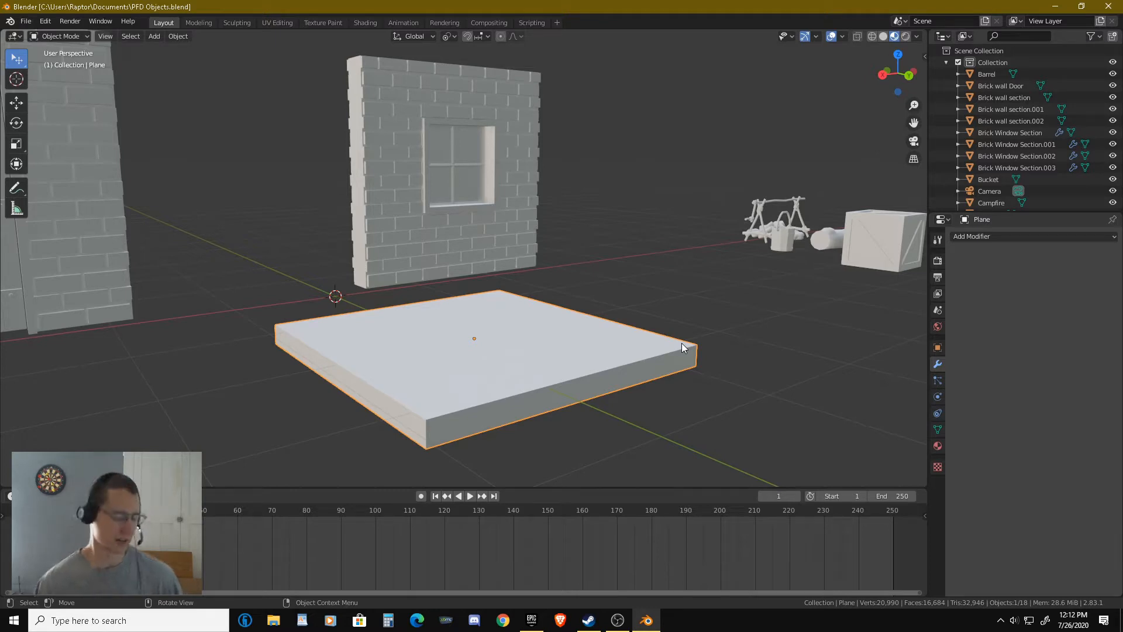
Examine the brick wall sections, the floor slab and the props in the scene.
scroll(544, 311, down, 3)
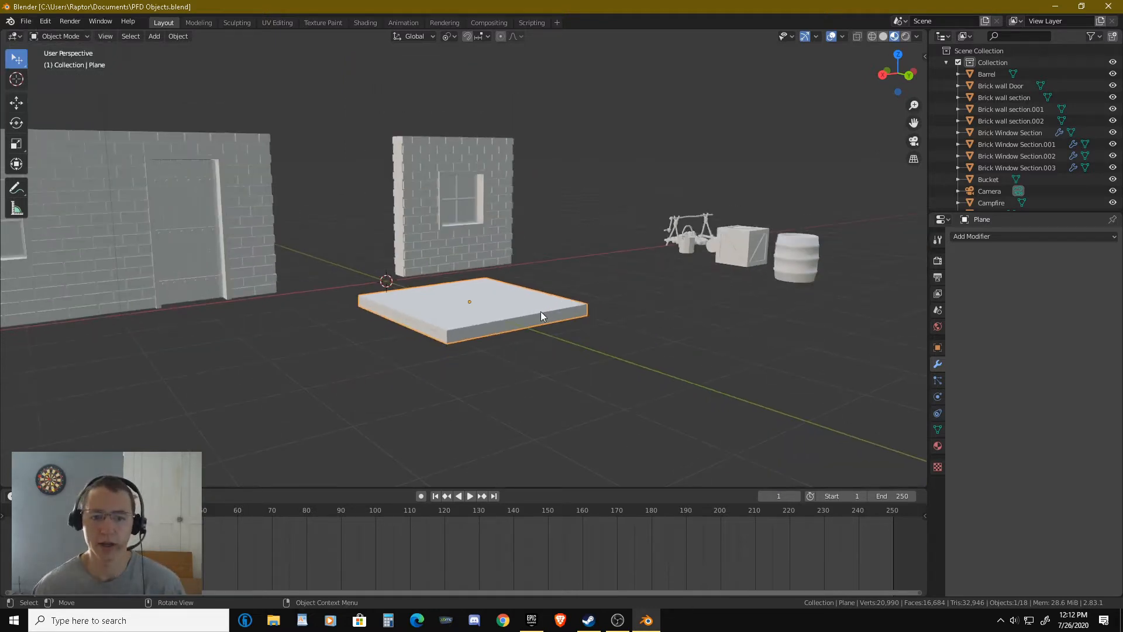
middle_drag(592, 309, 451, 328)
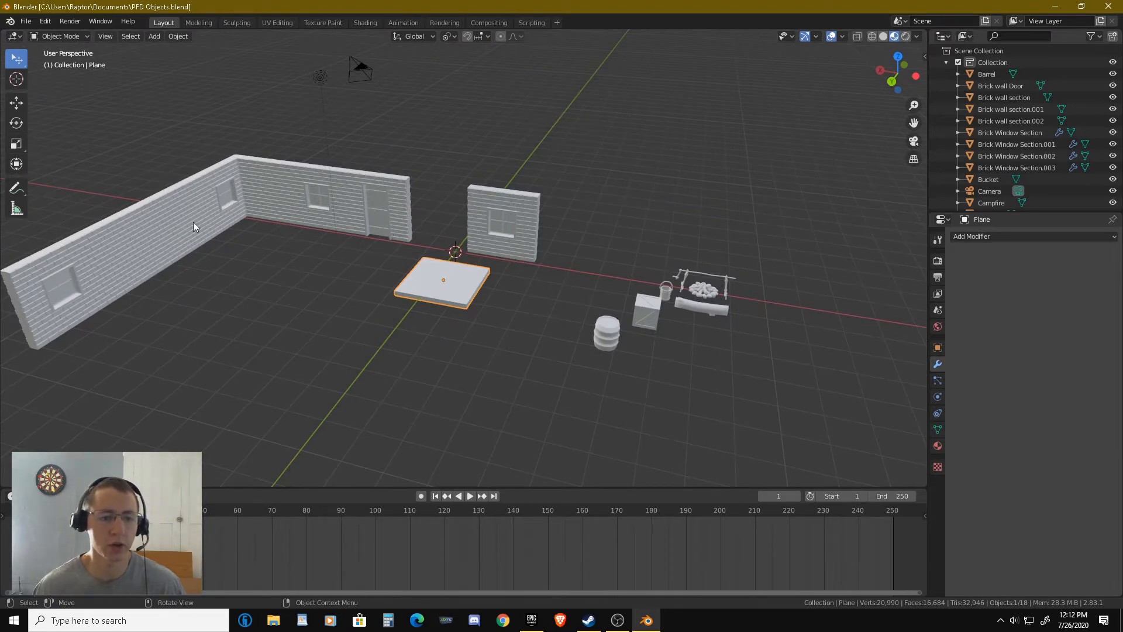
middle_drag(438, 292, 539, 286)
scroll(532, 262, up, 2)
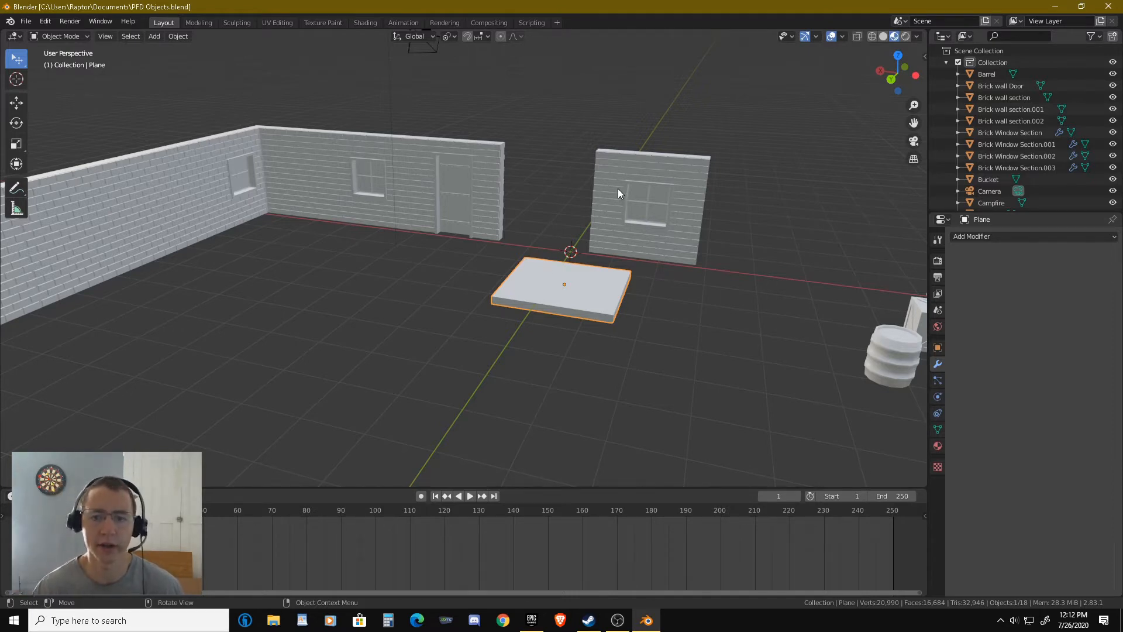
middle_drag(526, 214, 563, 253)
shift+middle_drag(643, 258, 519, 225)
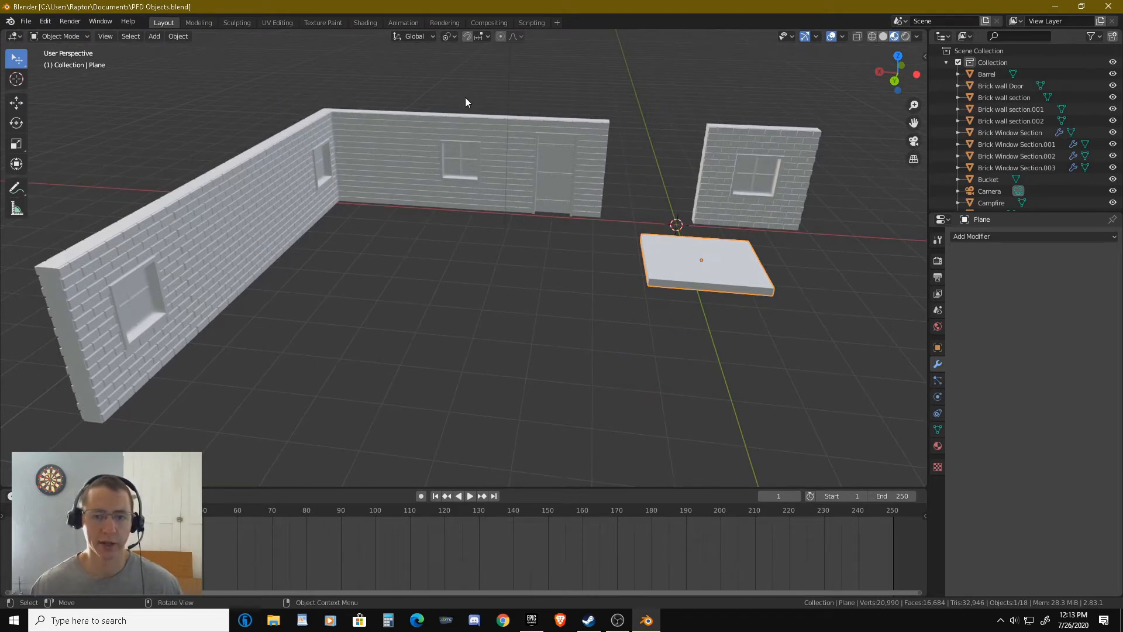
middle_drag(716, 262, 472, 312)
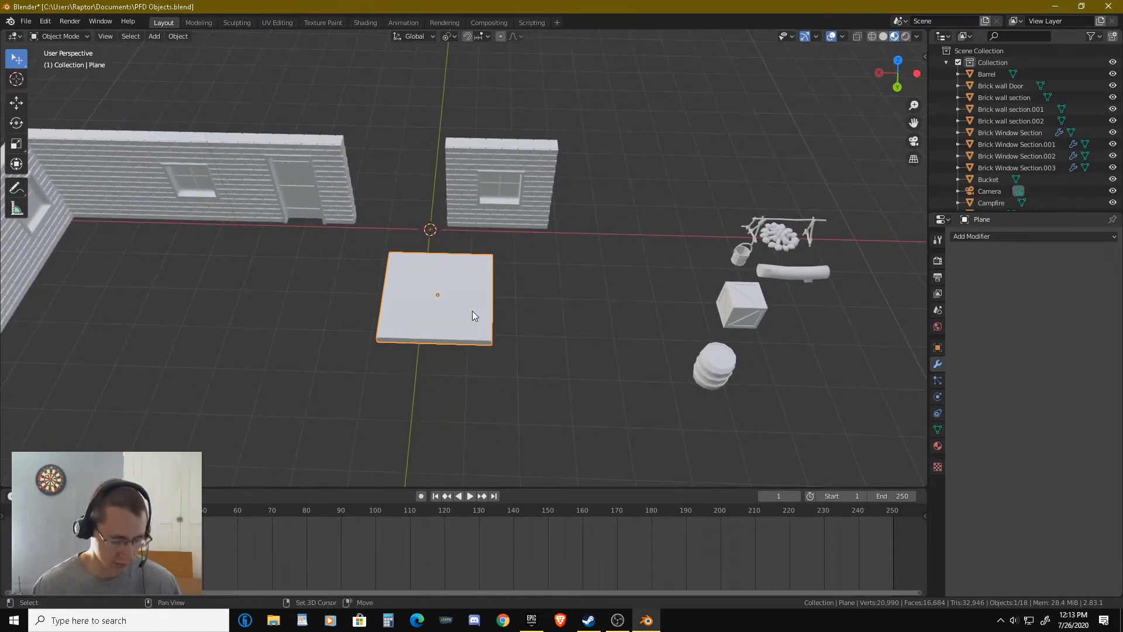
Duplicate the floor slab along negative X, and move the original slab about 7 m along X toward the brick walls.
key(shift+d)
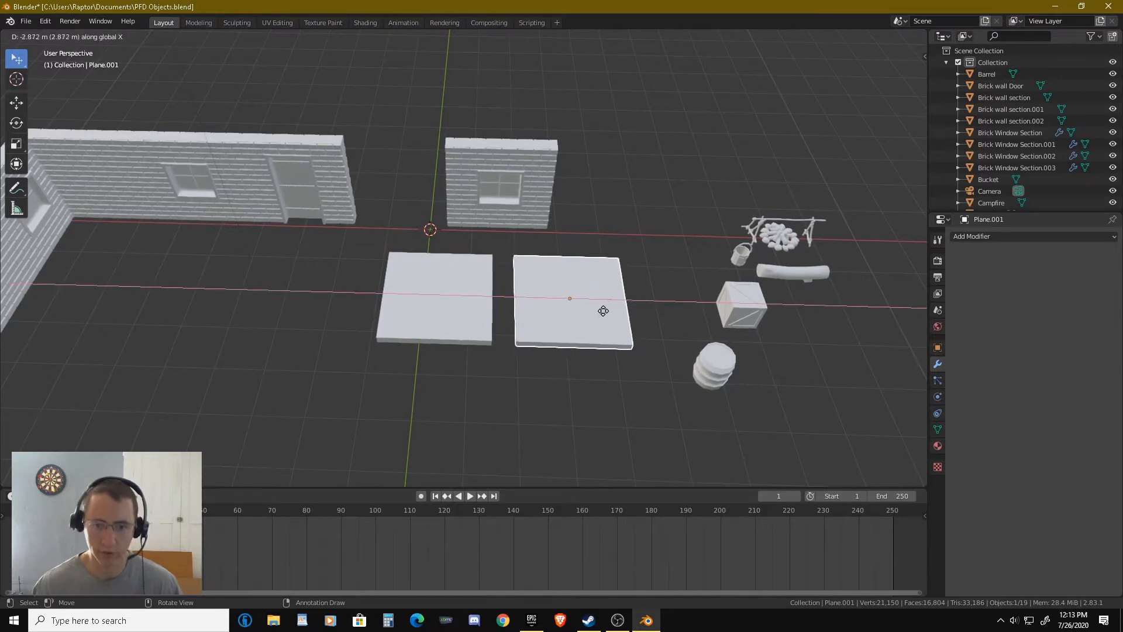
click(598, 311)
click(467, 297)
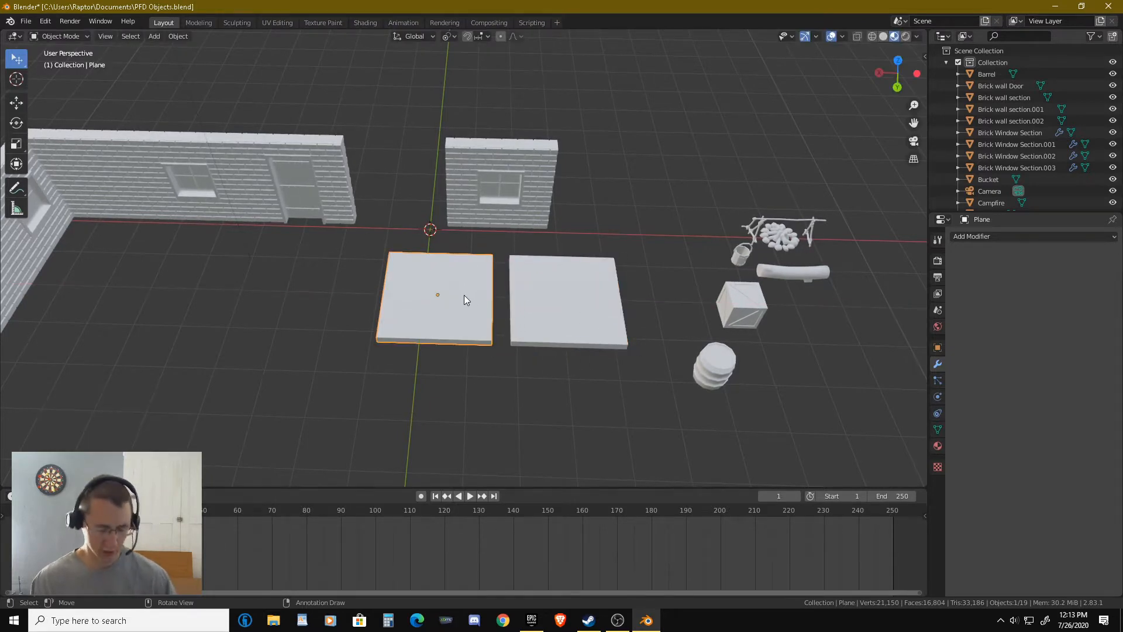
key(g)
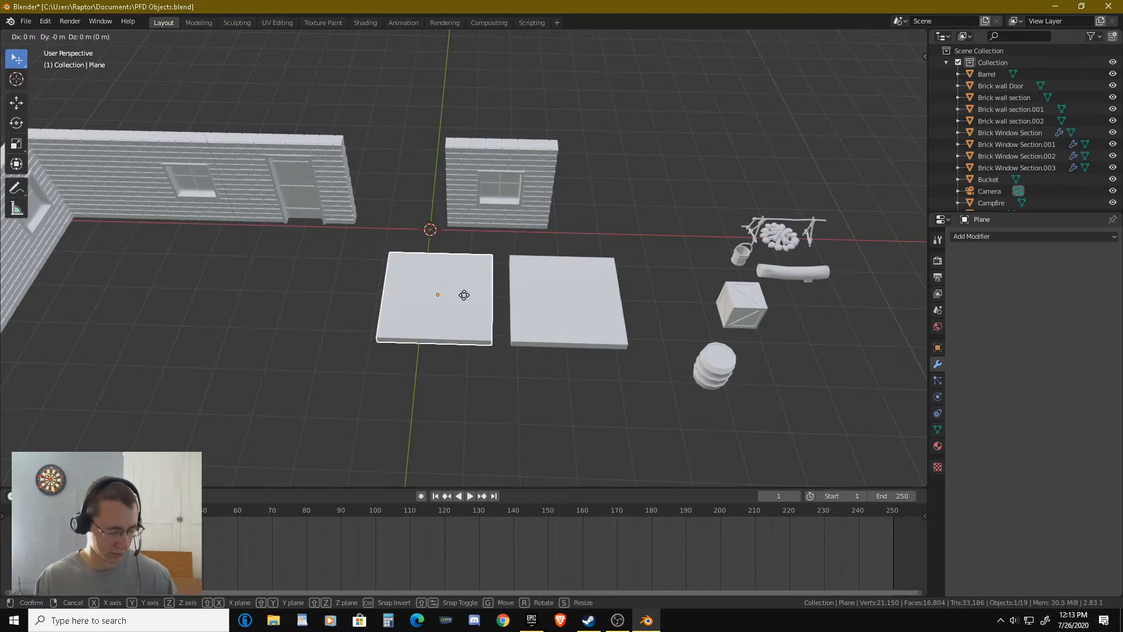
key(x)
click(150, 252)
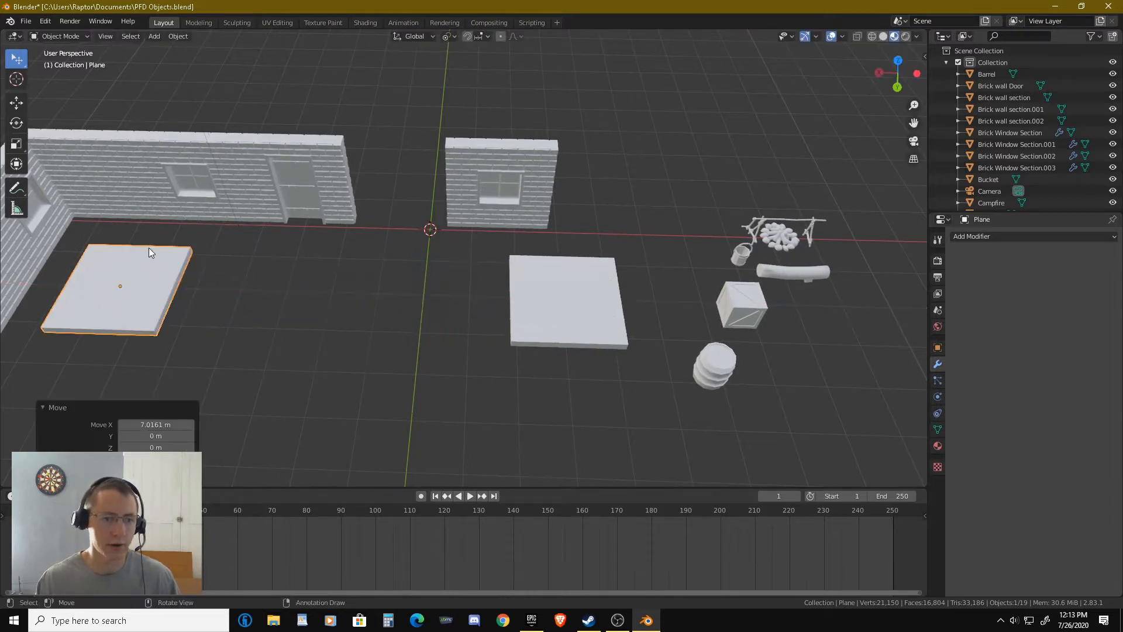
Move the duplicated floor slab about 3 m along X, back to beside the world origin.
click(518, 286)
key(g)
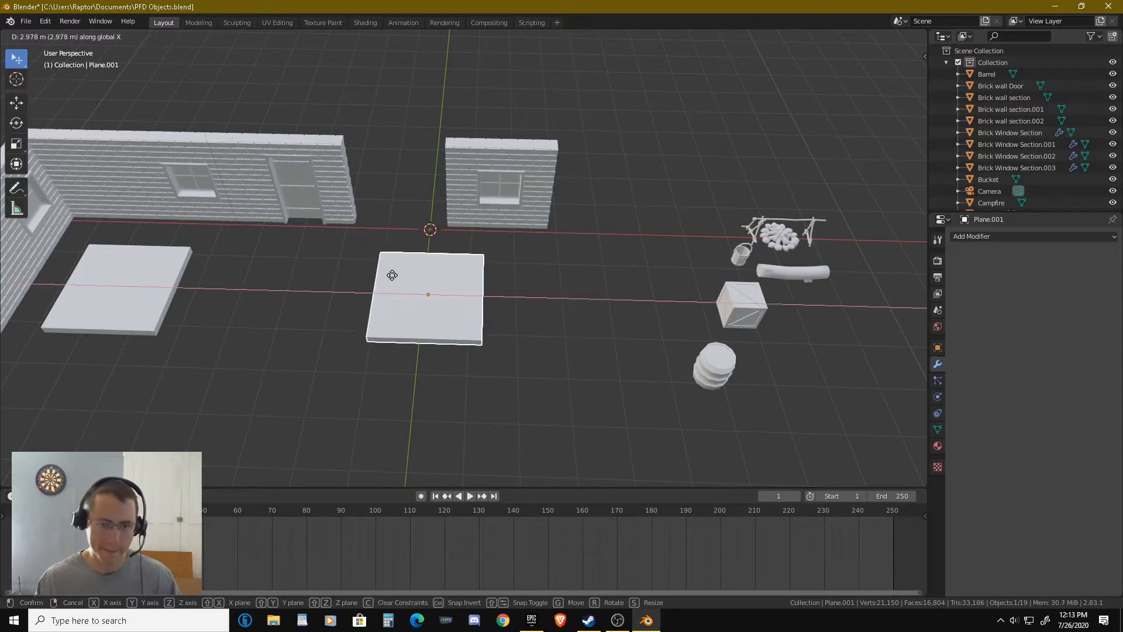
click(388, 281)
Move the freestanding brick window section about -3.4 m along X, away from the duplicated slab.
click(469, 212)
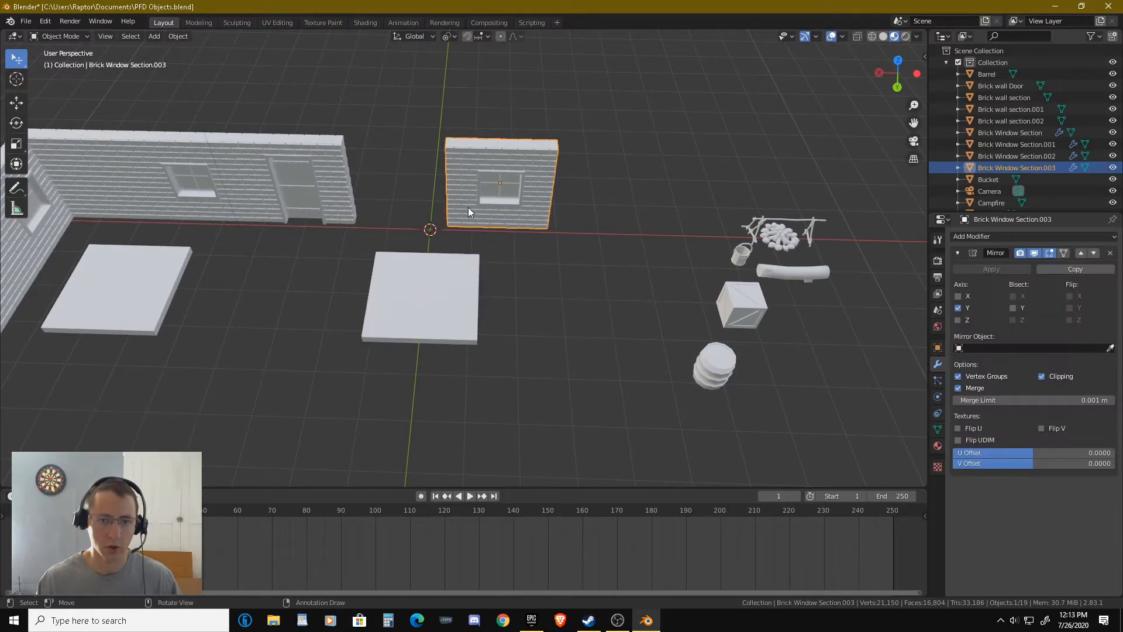
key(g)
key(x)
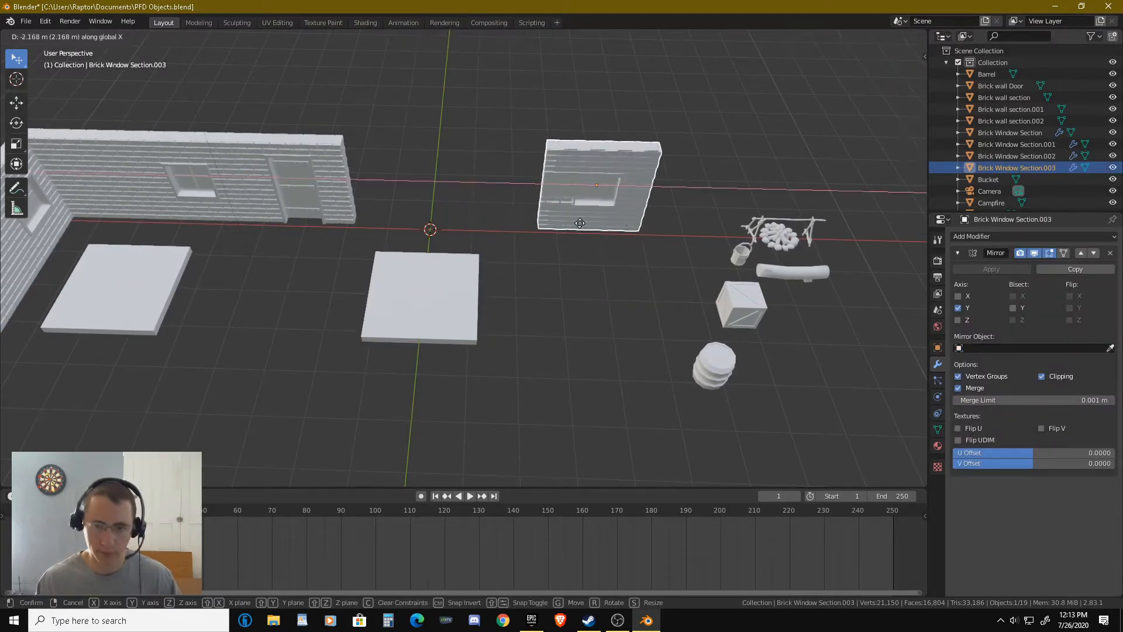
click(620, 221)
Delete the vertices of all the floorboards on top of the duplicated slab, keeping only the plain base block.
scroll(503, 282, up, 5)
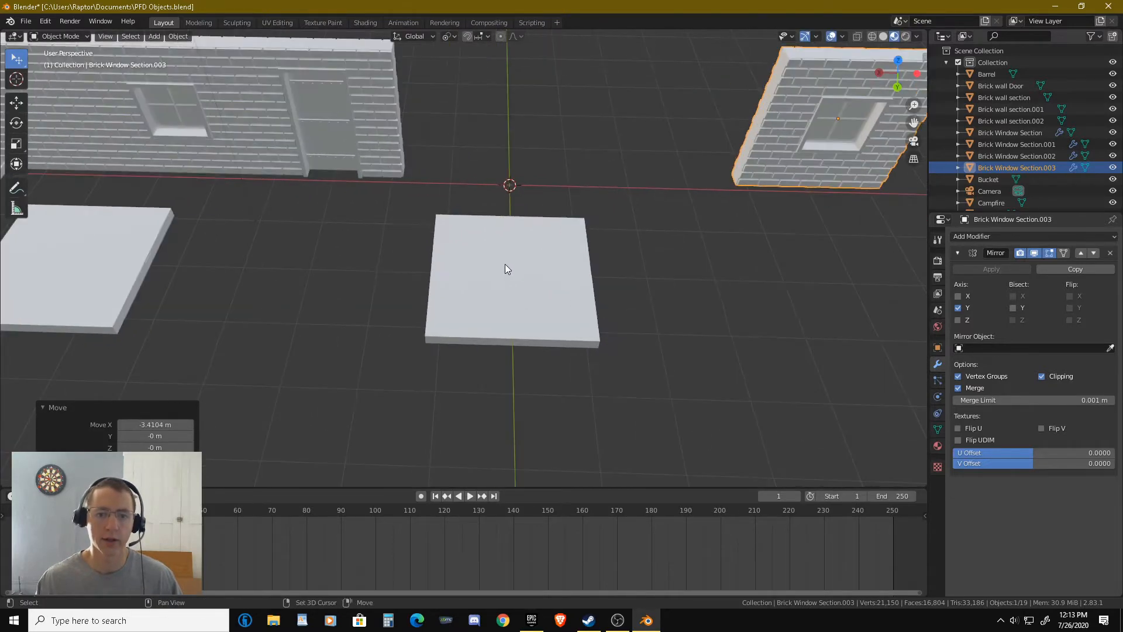
middle_drag(480, 308, 499, 331)
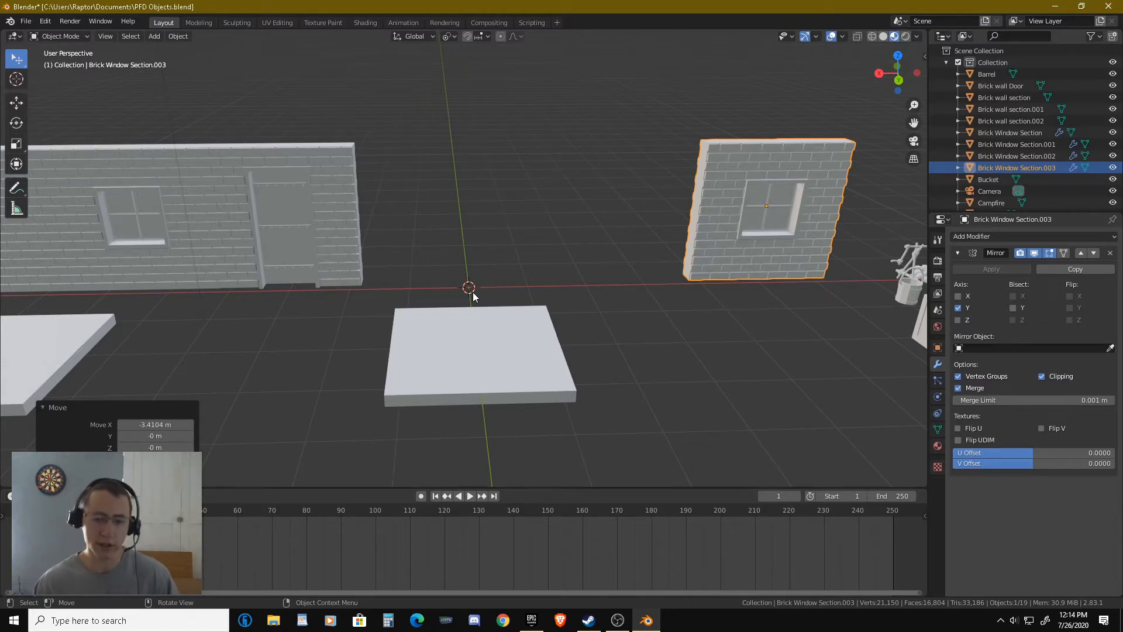
middle_drag(487, 346, 478, 350)
click(485, 351)
key(Tab)
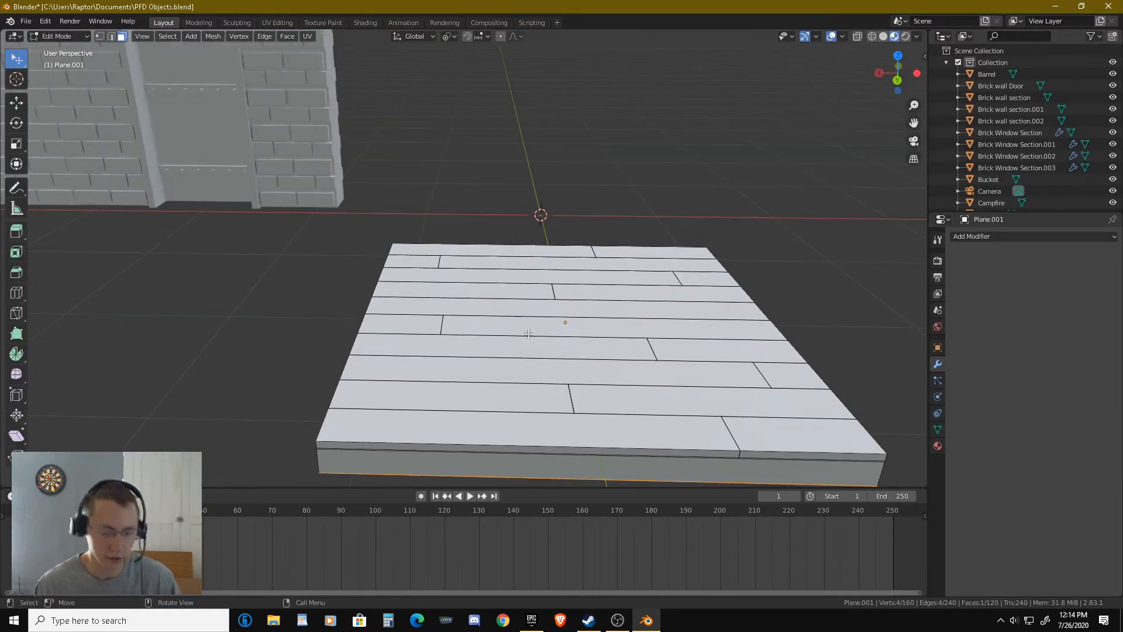
click(767, 271)
shift+middle_drag(762, 305, 638, 237)
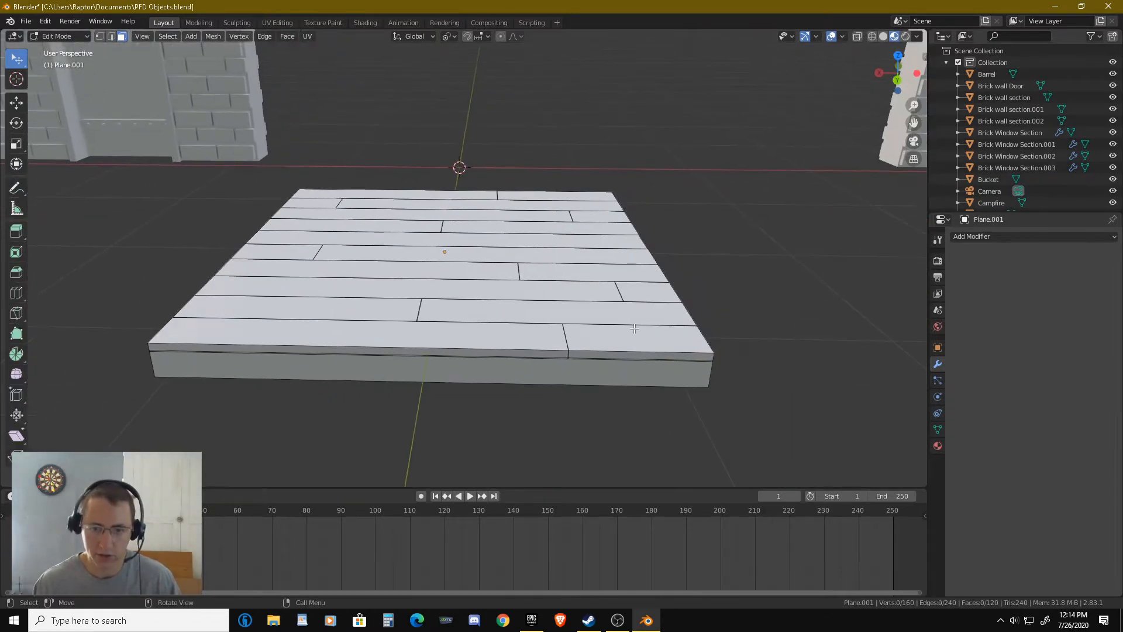
key(l)
key(l)
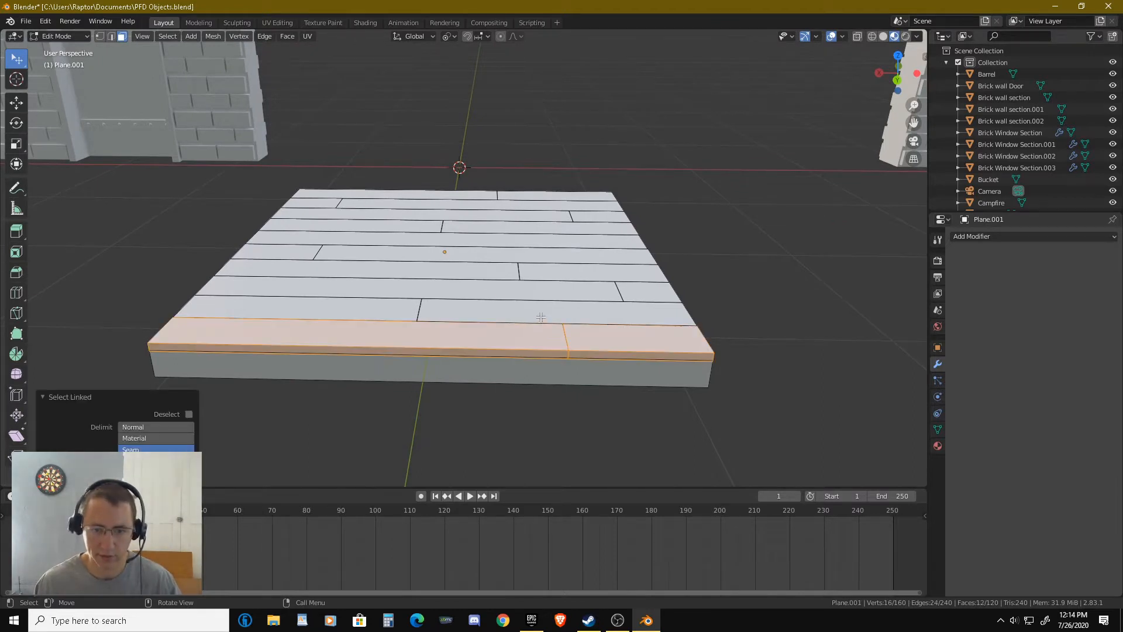
key(l)
key(l)
key(l)
key(l)
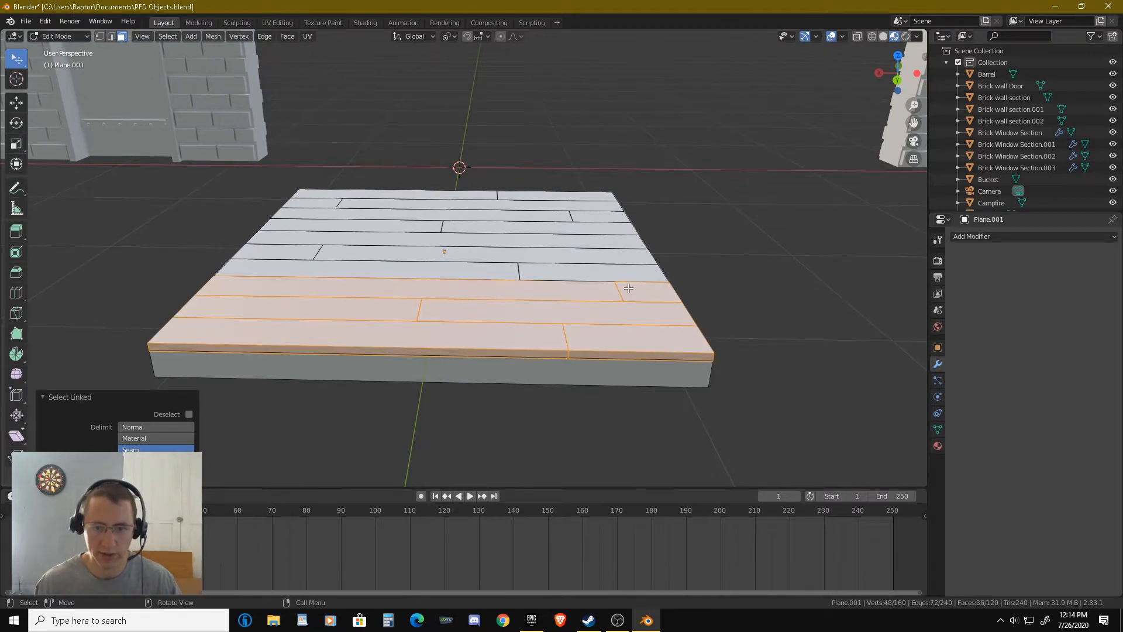
key(l)
key(l)
key(l)
key(l)
key(l)
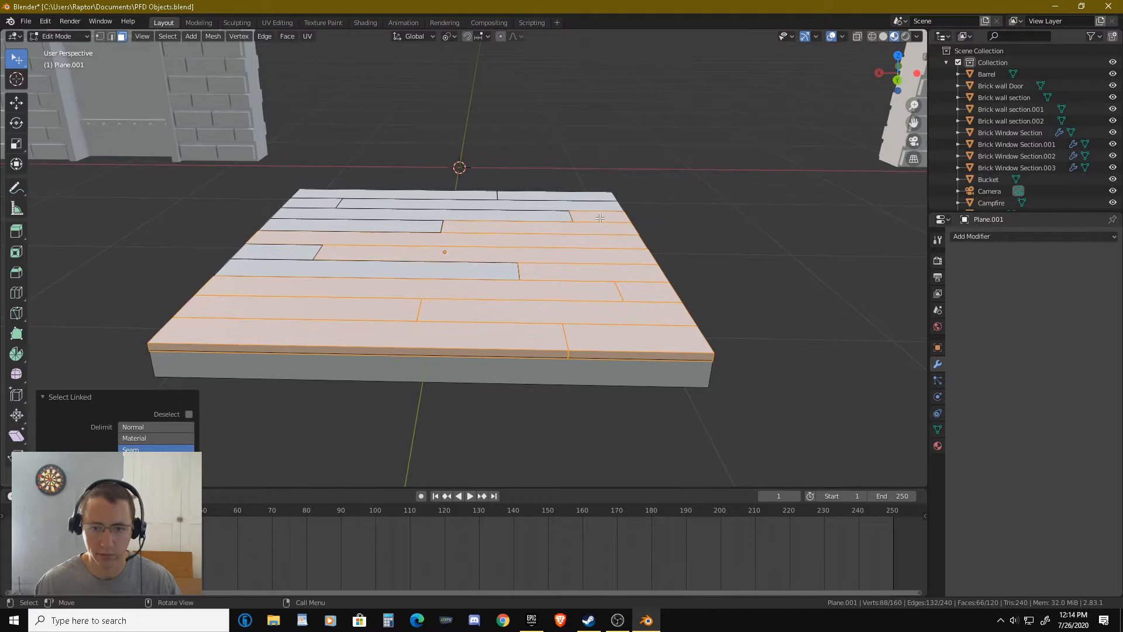
key(l)
key(l)
key(l)
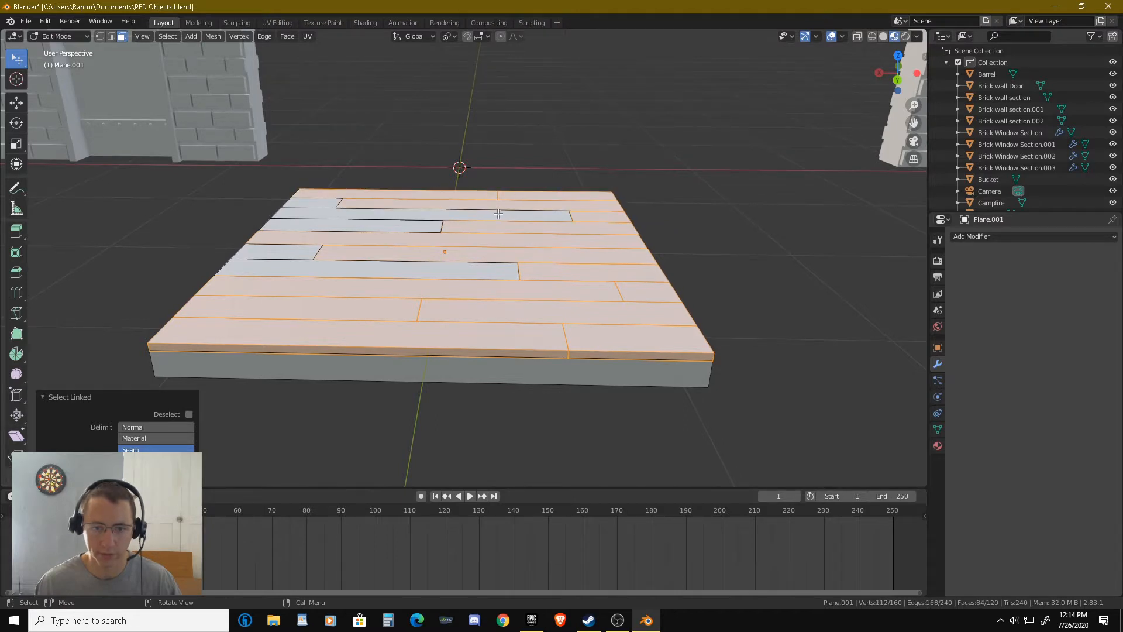
key(l)
key(l)
key(l)
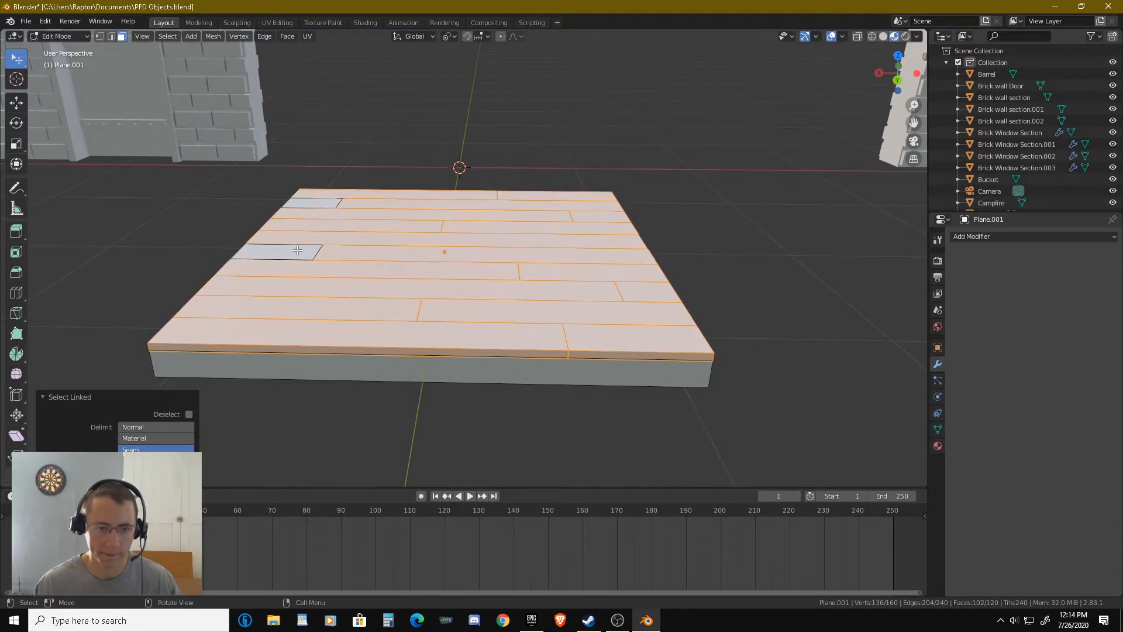
key(l)
key(l)
key(x)
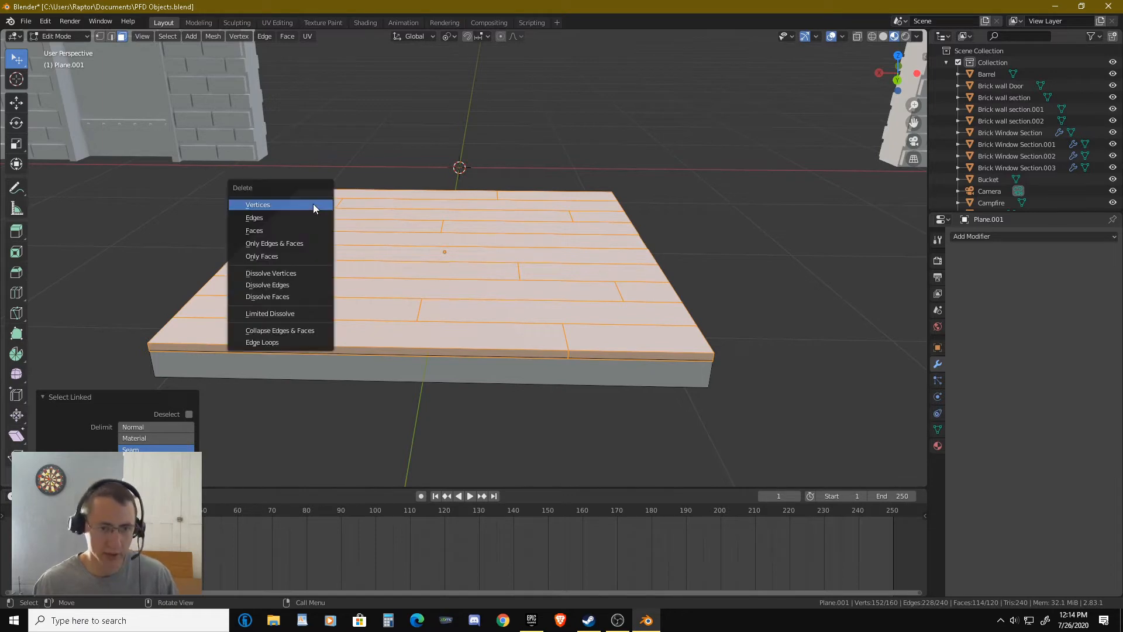
click(314, 204)
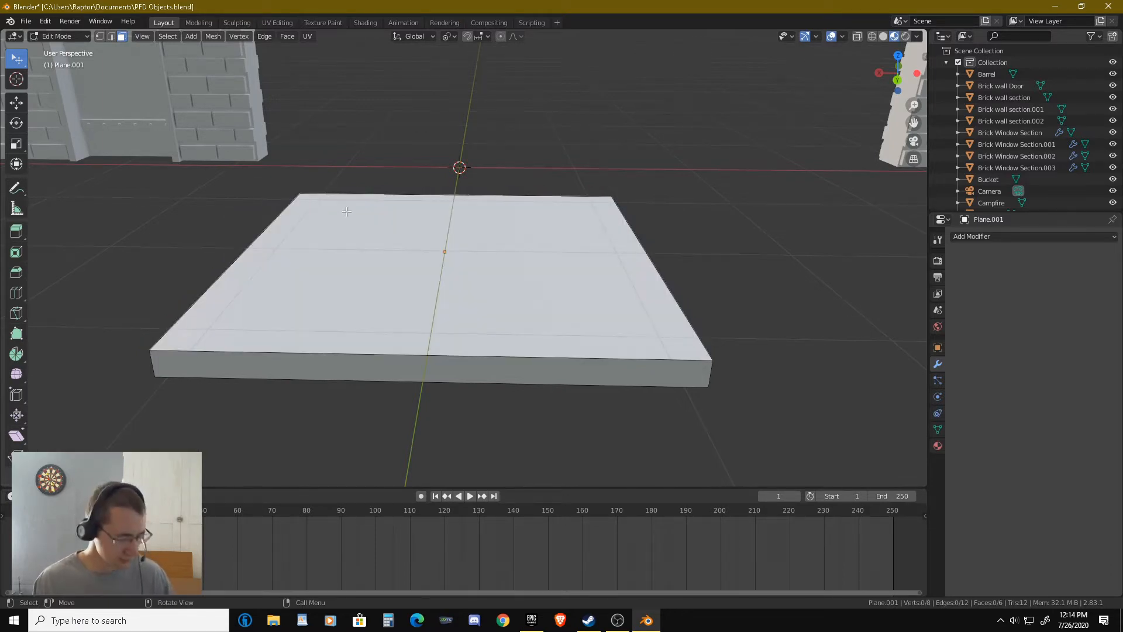
Leave mesh editing and duplicate the plain base slab about 2.78 m along X.
mouse_move(471, 300)
middle_down()
mouse_move(564, 284)
mouse_move(473, 299)
middle_up()
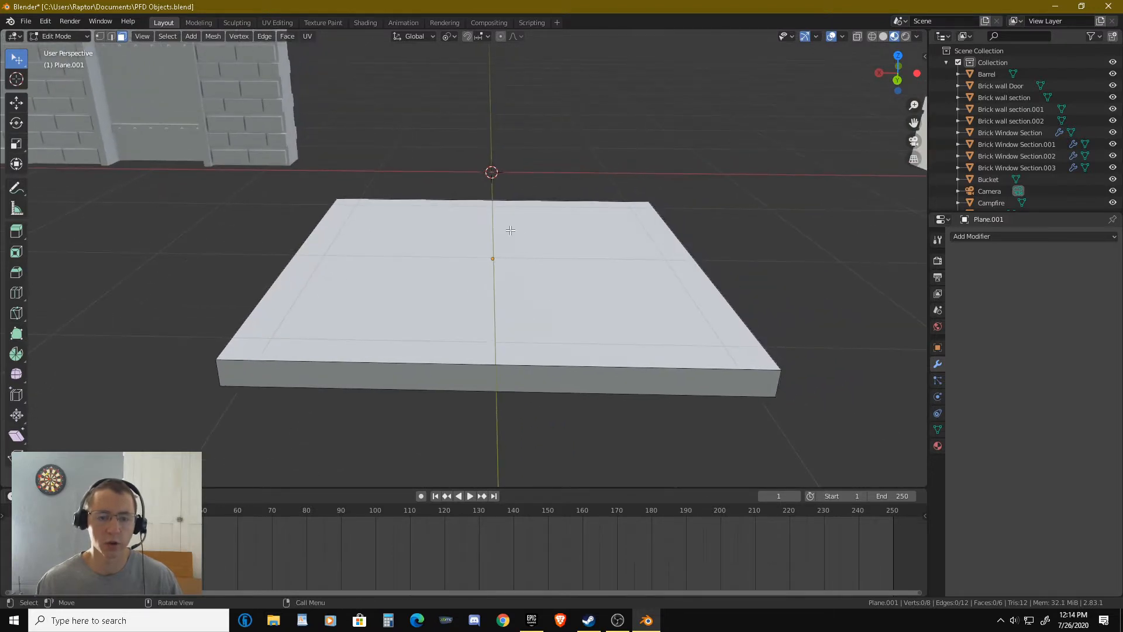
middle_drag(567, 251, 518, 217)
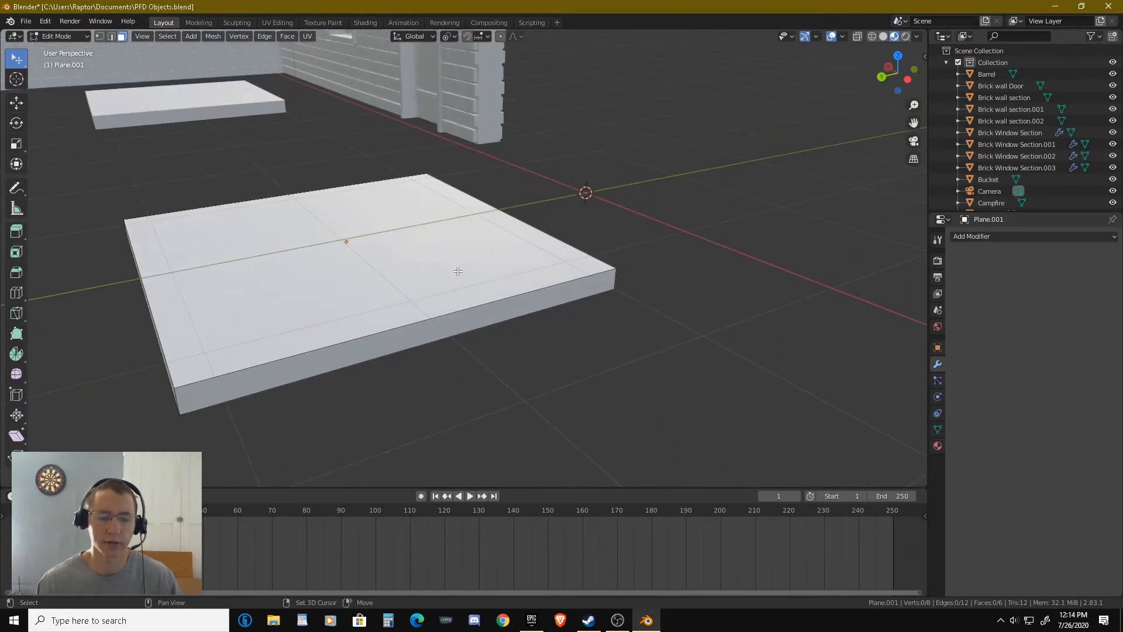
middle_drag(454, 269, 595, 253)
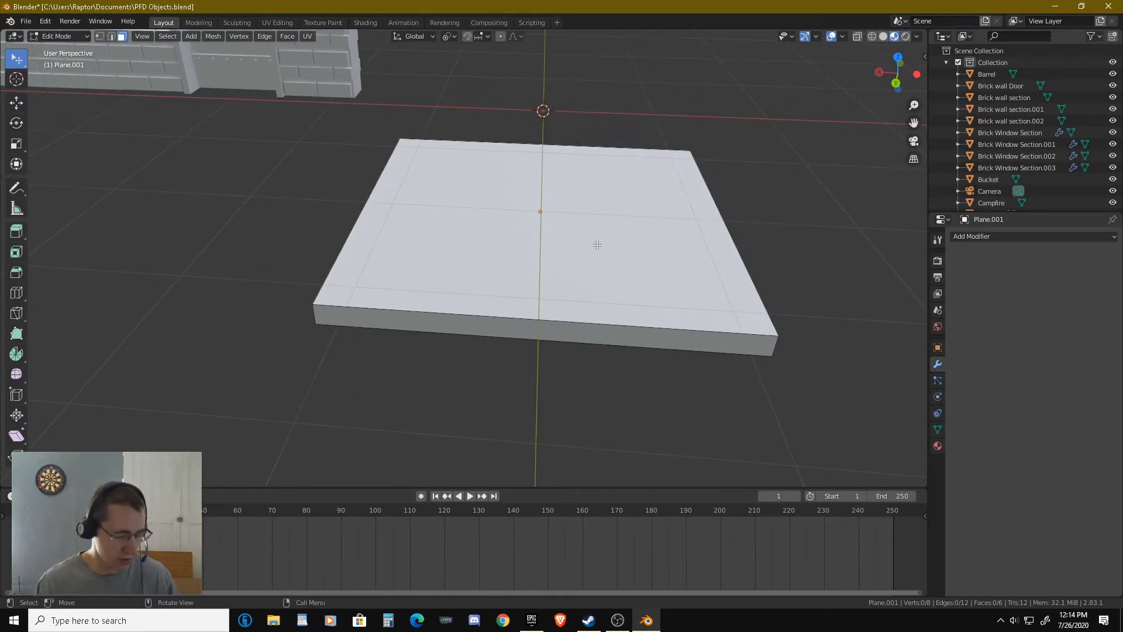
key(Tab)
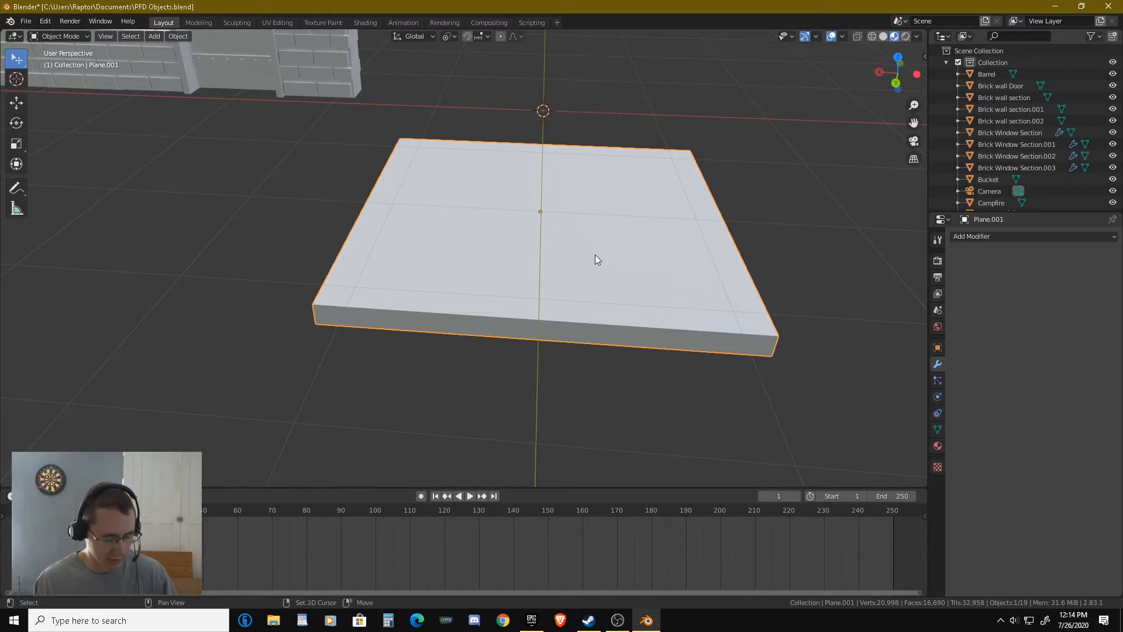
key(shift+d)
key(x)
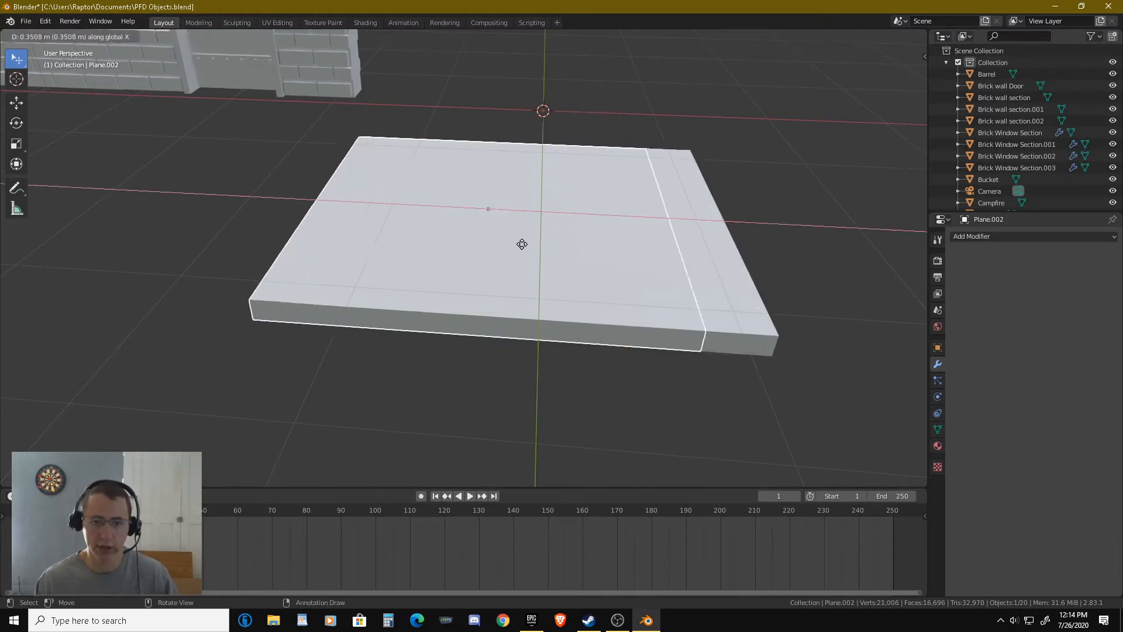
click(208, 193)
Move the plain slab beside the world origin along negative X, farther from its new copy.
scroll(462, 212, down, 5)
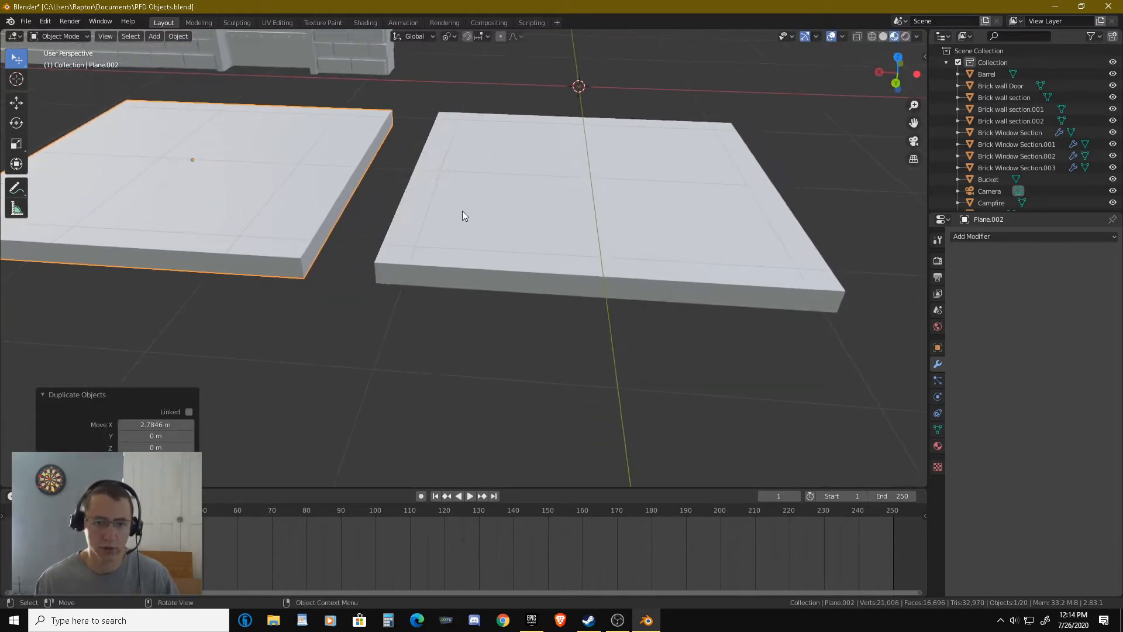
click(475, 223)
key(g)
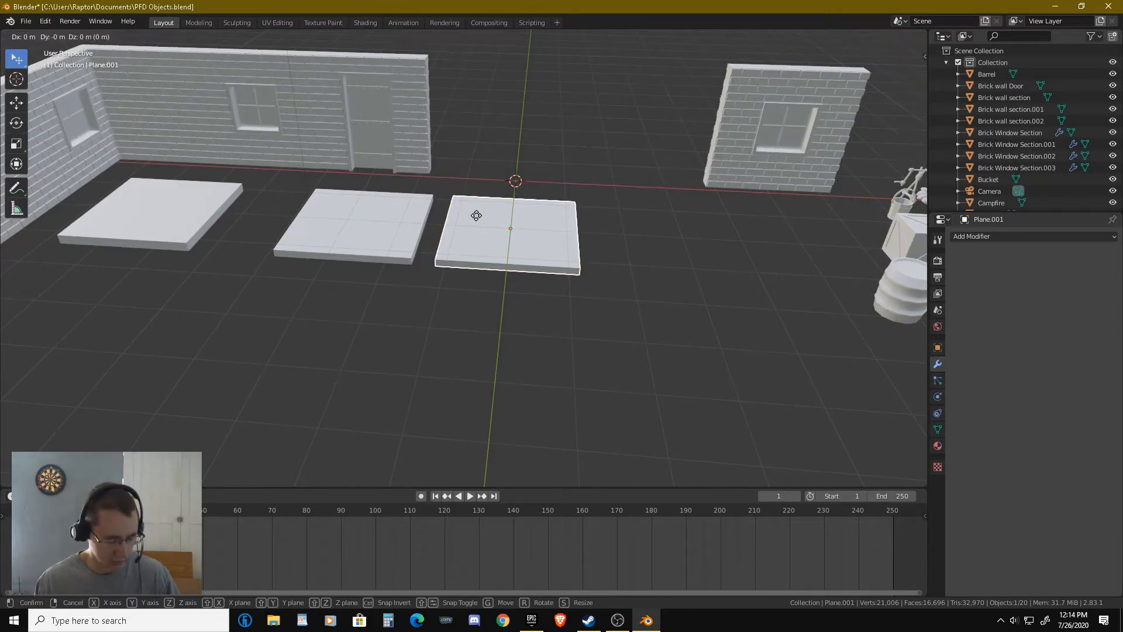
key(x)
click(566, 239)
Raise the top edge facing away from the brick walls on the slab beside the world origin by 1 m along Z, using increment snapping.
middle_drag(566, 239, 504, 236)
scroll(504, 237, up, 5)
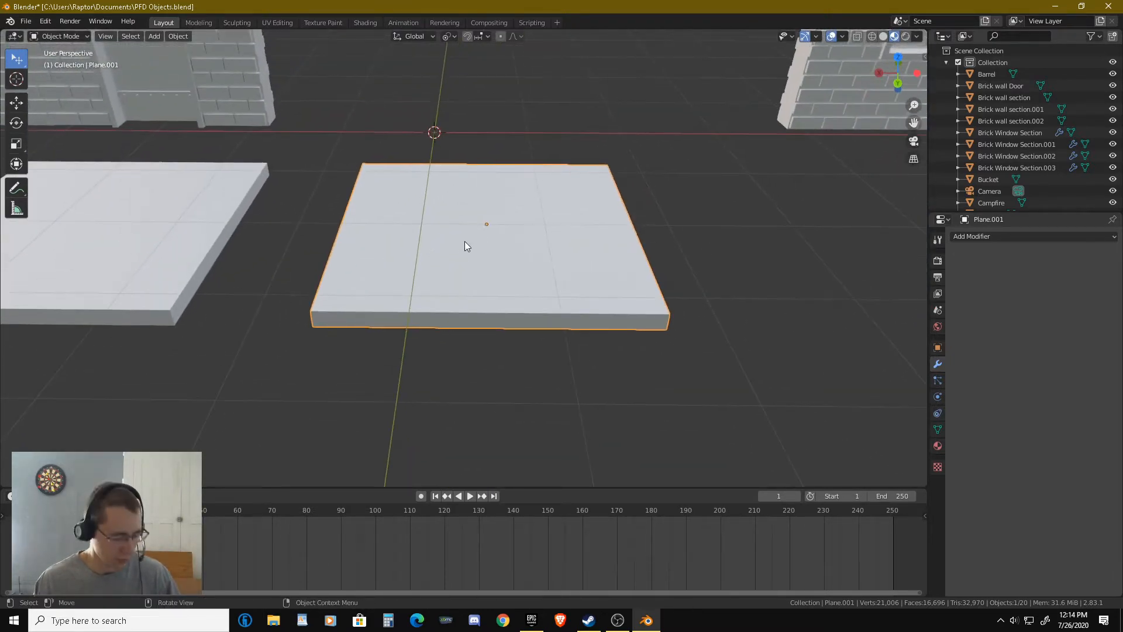
key(Tab)
middle_drag(530, 258, 483, 270)
click(483, 270)
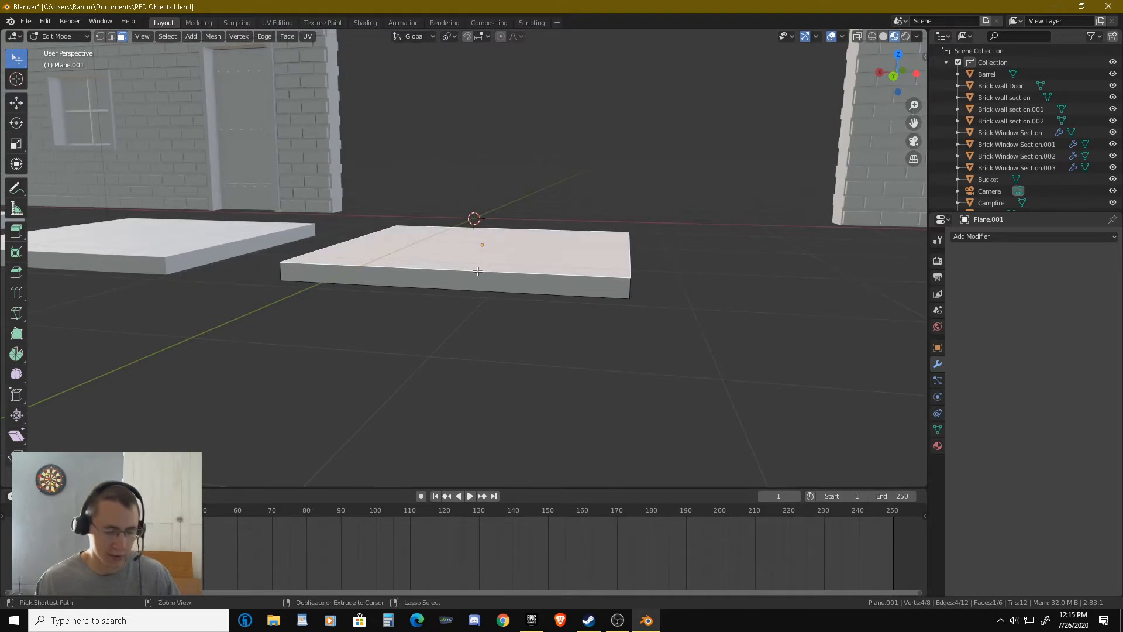
key(alt+a)
key(2)
click(480, 273)
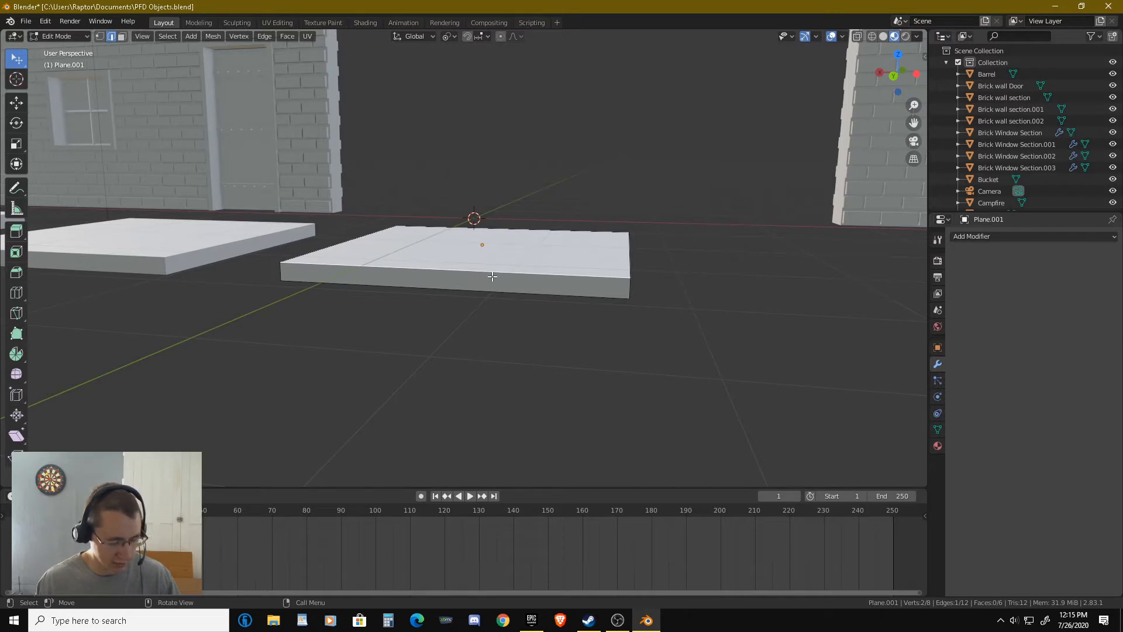
key(g)
key(z)
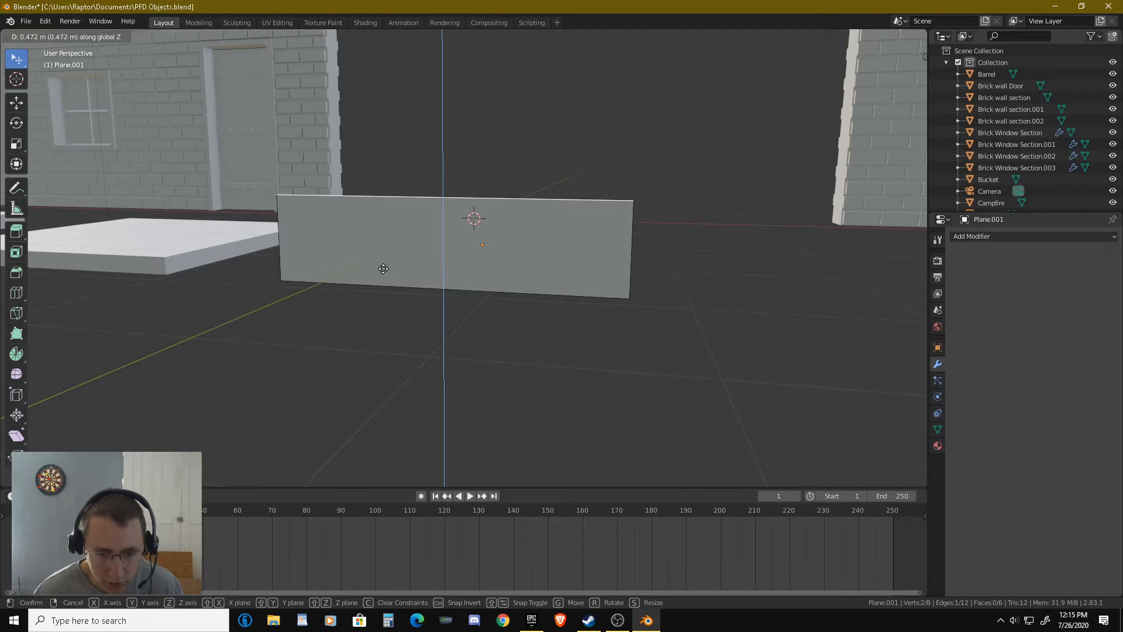
key(ctrl)
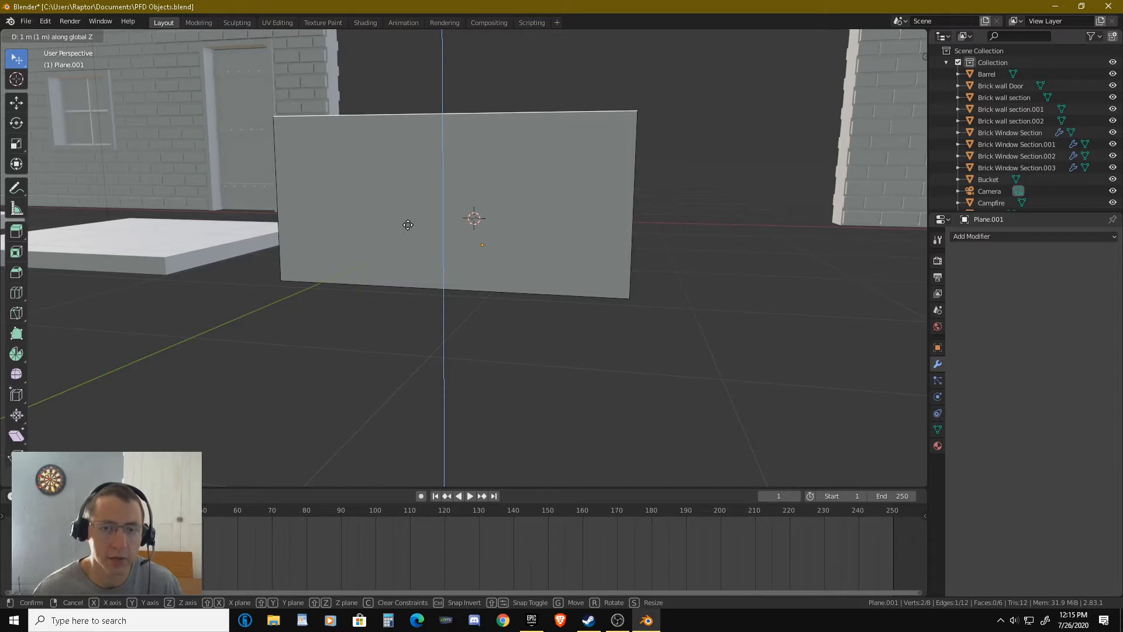
click(408, 225)
middle_drag(408, 225, 472, 261)
On the neighbouring plain slab, raise the single top corner nearest the sloped block and farthest from the walls by 1 m along Z.
key(Tab)
click(228, 271)
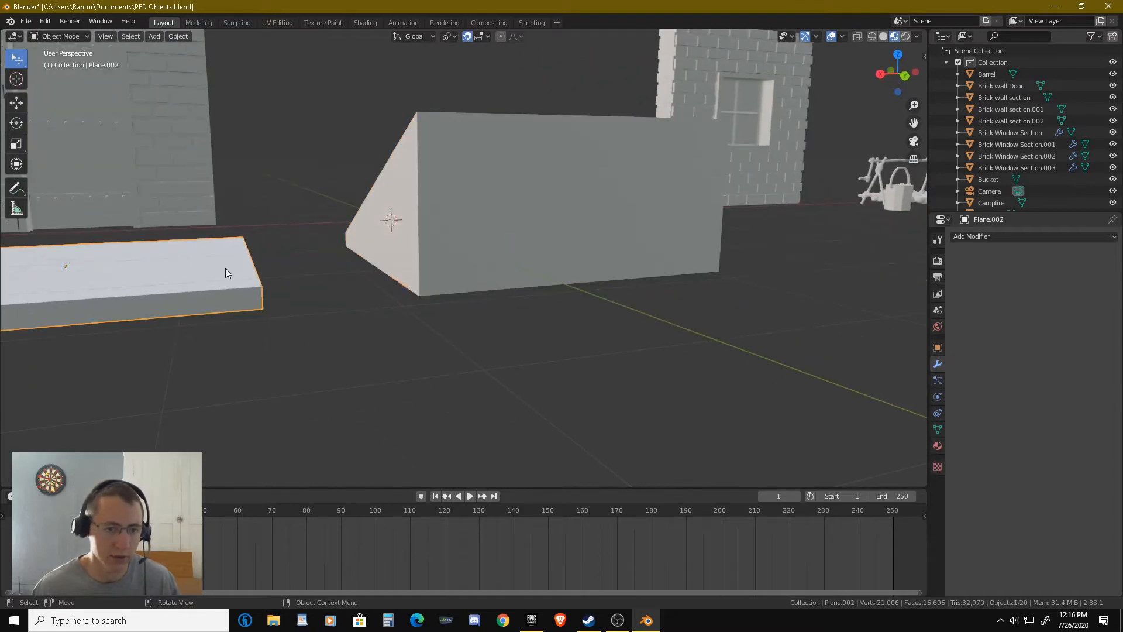
middle_drag(179, 283, 384, 283)
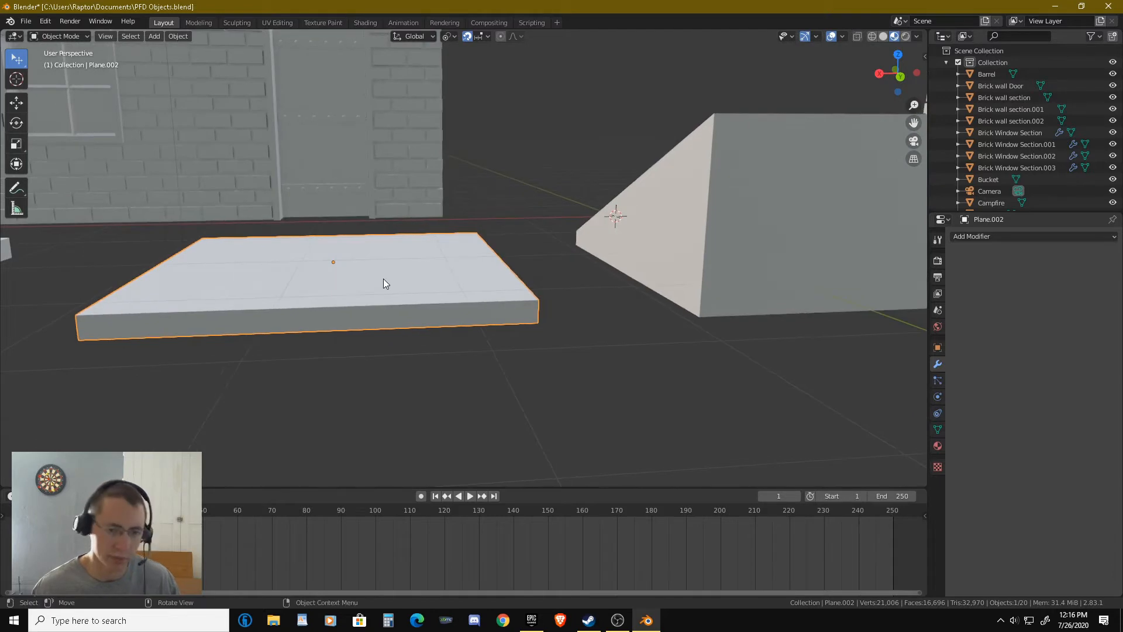
key(Tab)
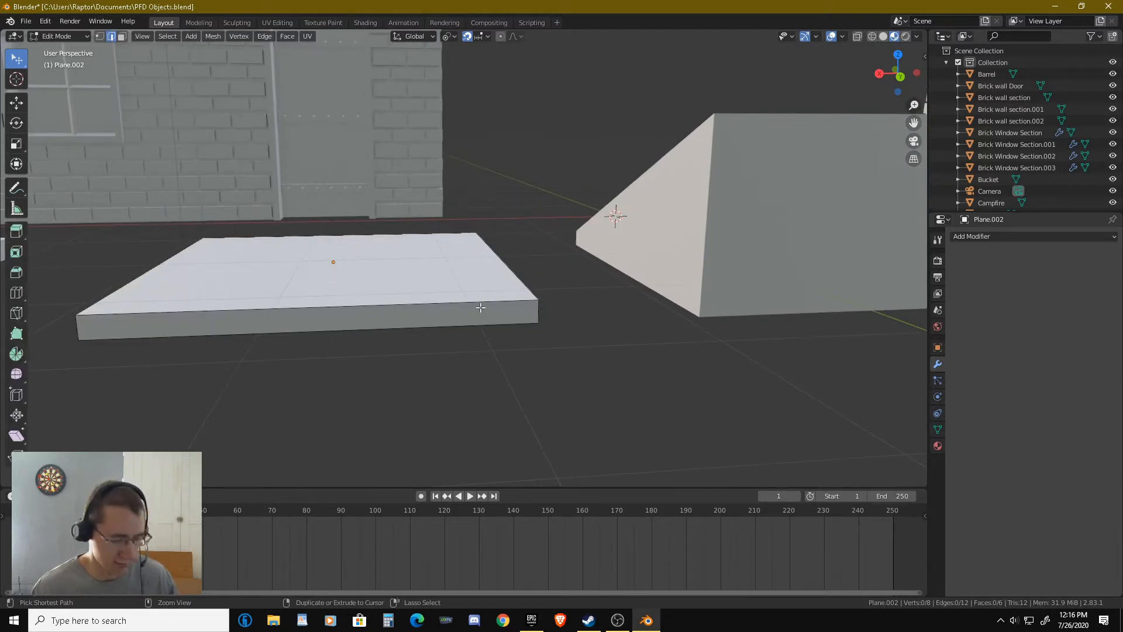
key(1)
click(536, 299)
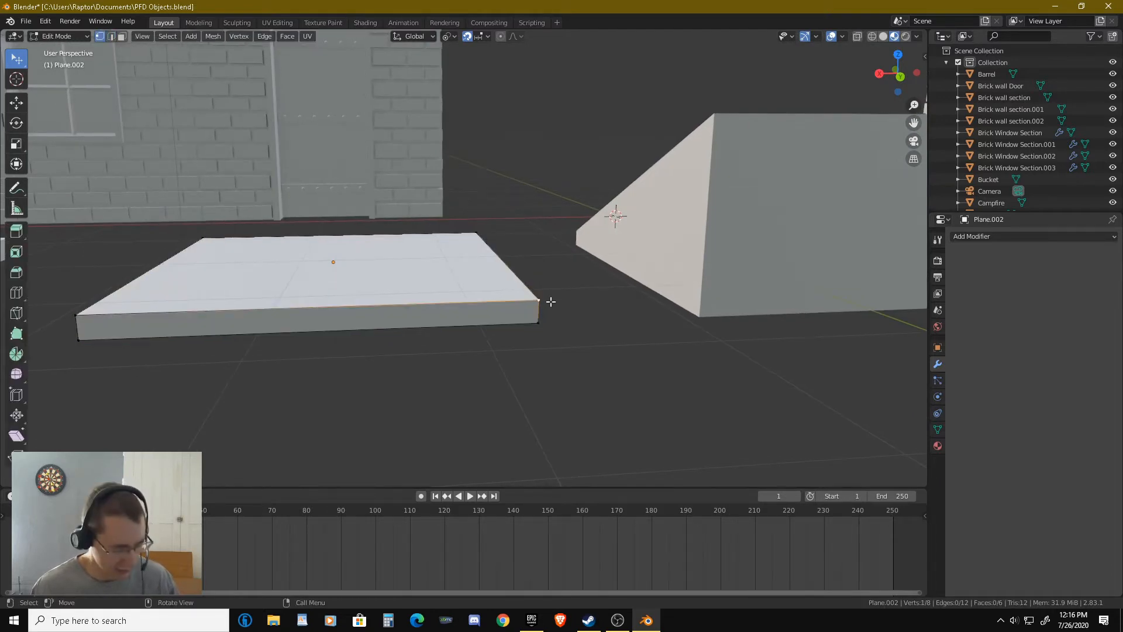
key(g)
key(z)
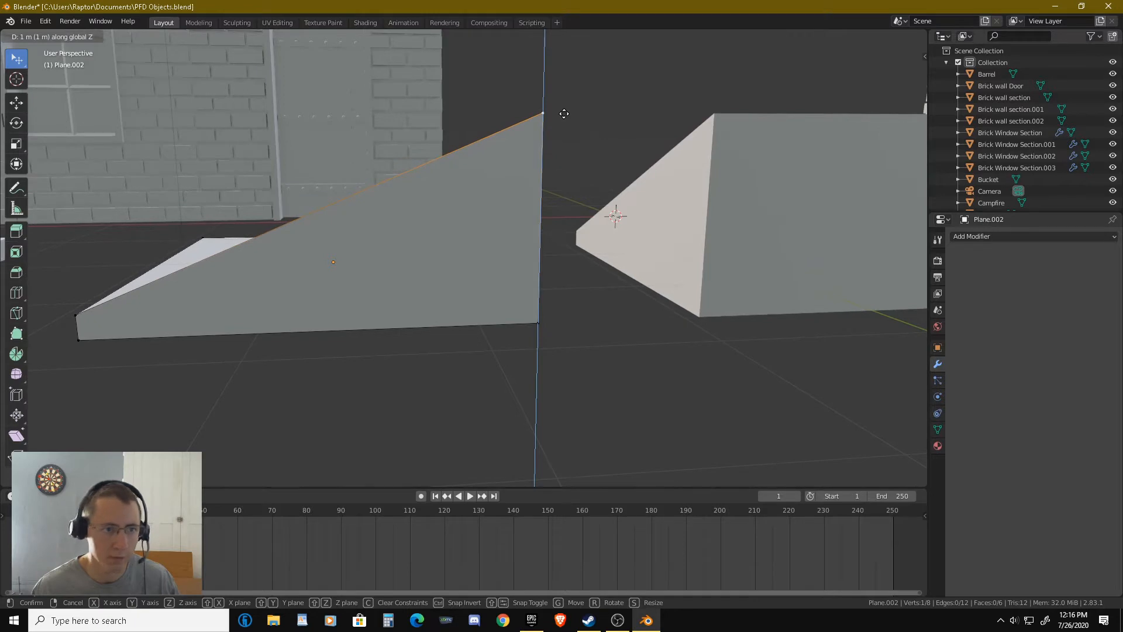
click(564, 113)
middle_drag(472, 173, 523, 233)
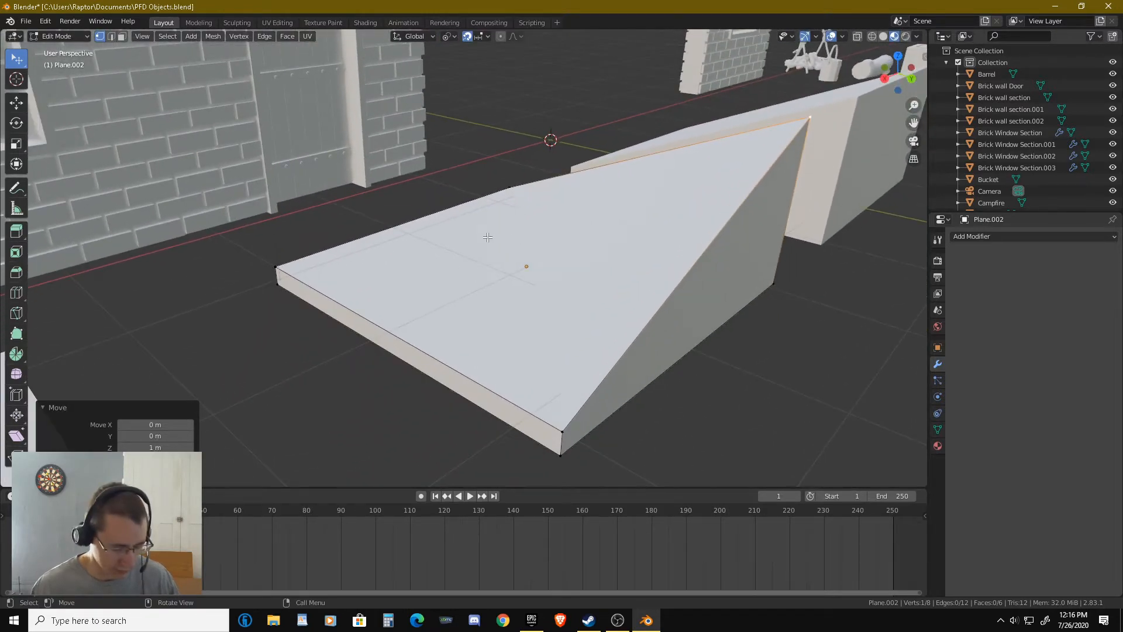
Knife-cut the corner piece's top face diagonally from the opposite low corner to the raised corner.
key(k)
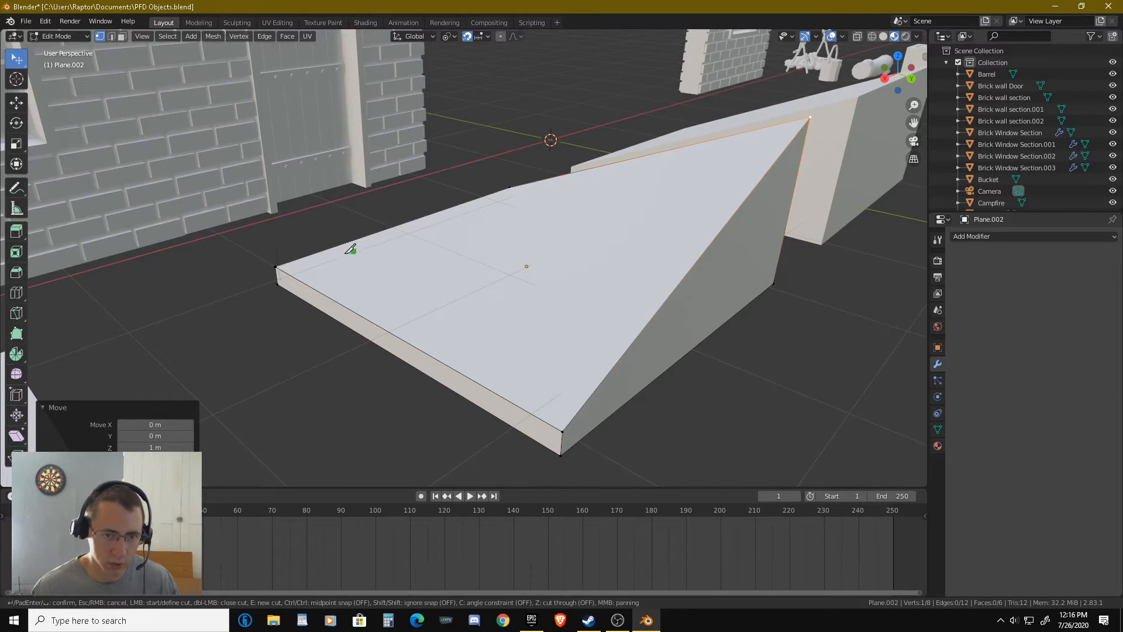
click(275, 267)
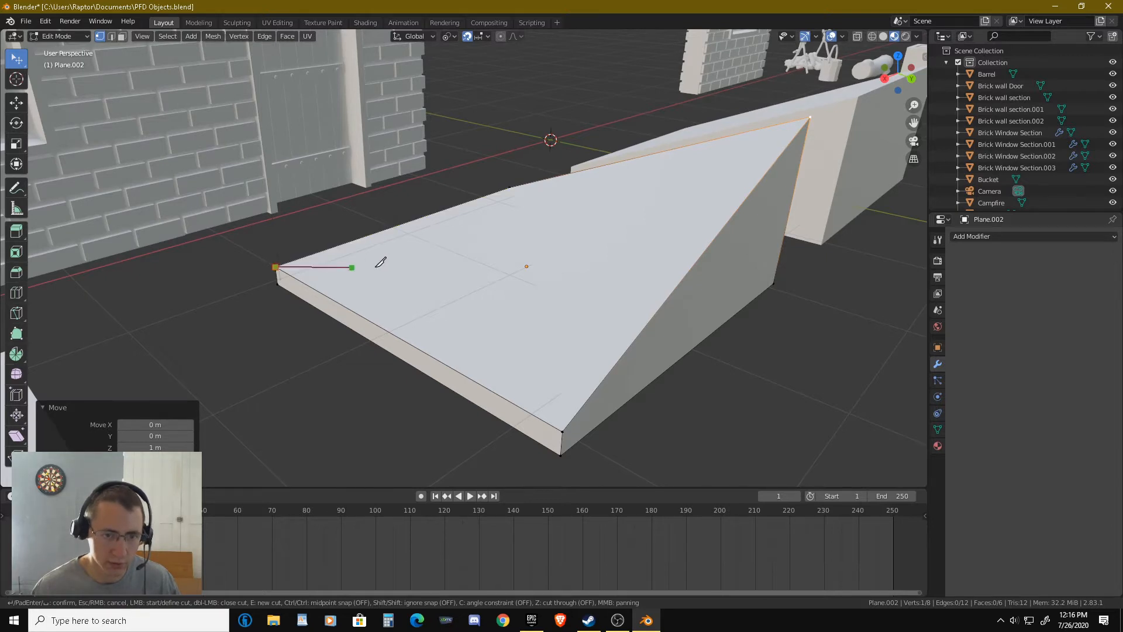
click(814, 114)
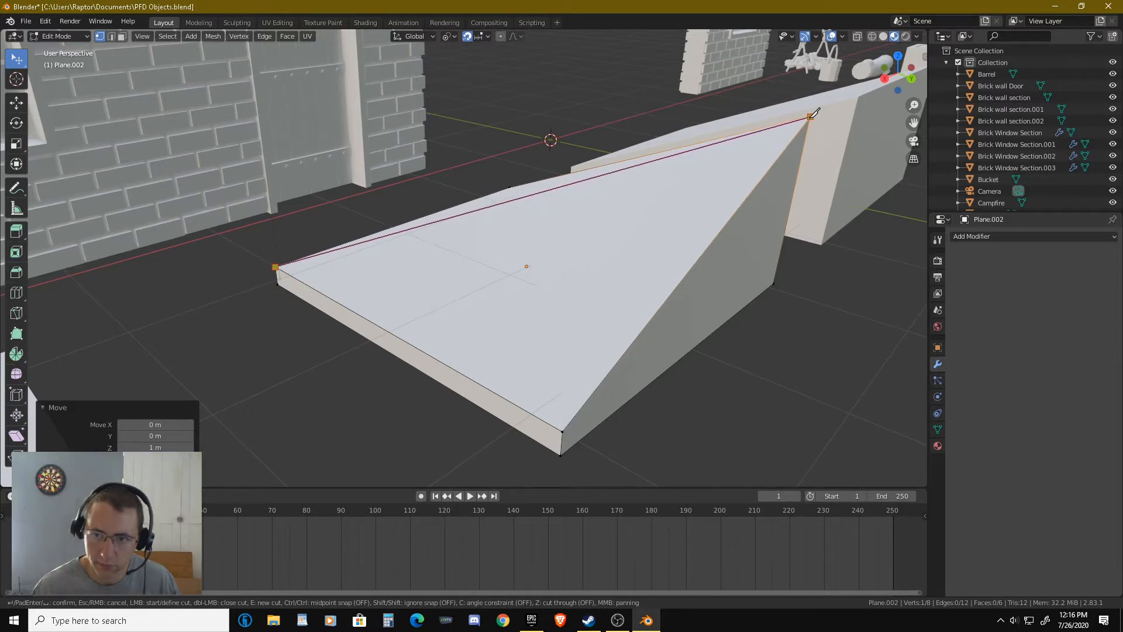
click(812, 115)
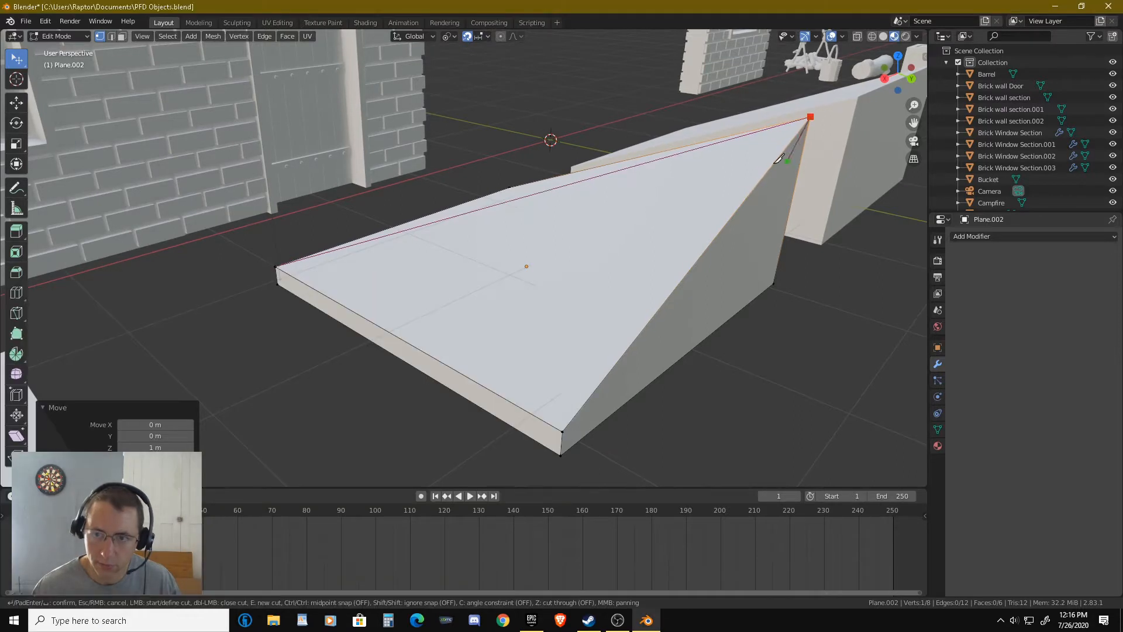
key(Return)
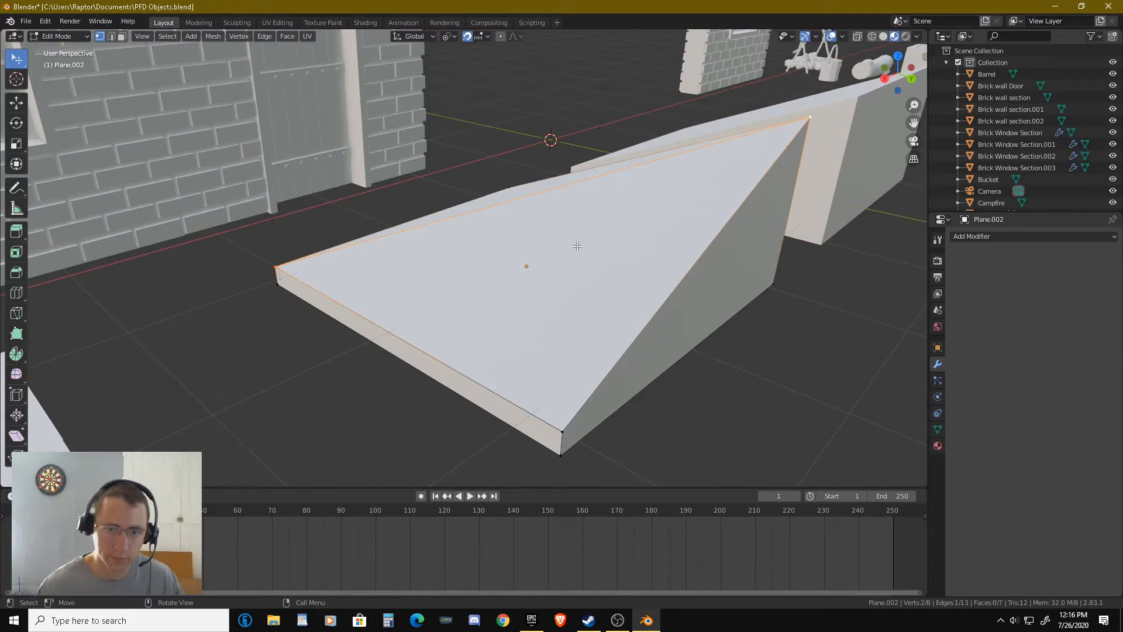
Leave mesh editing of the corner piece and open the full sloped block beside it for mesh editing.
middle_drag(577, 246, 470, 200)
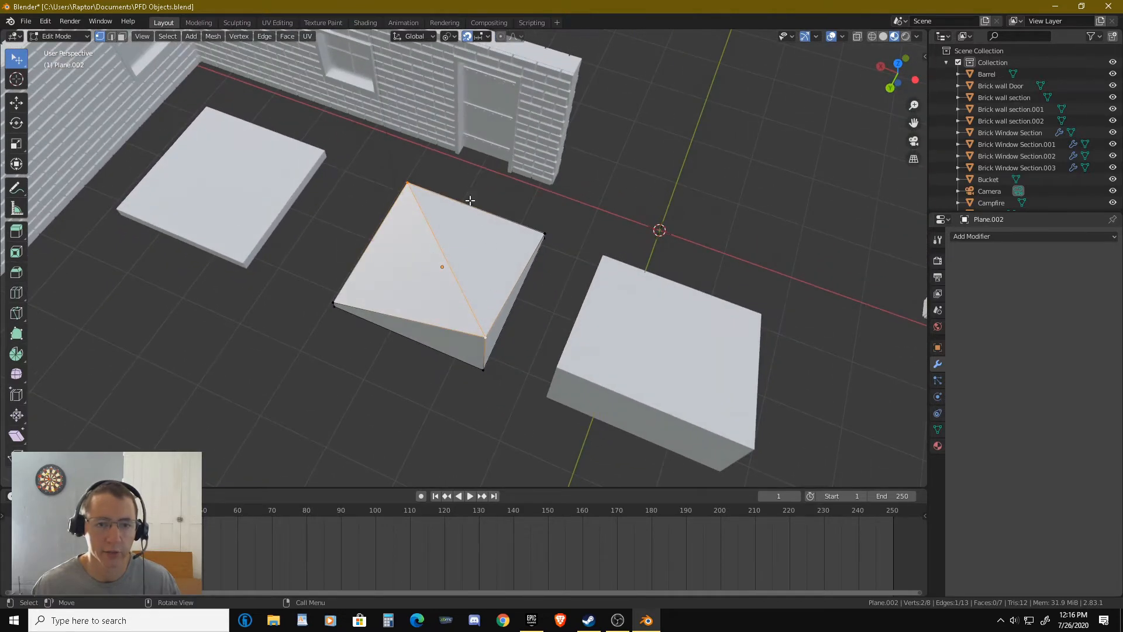
scroll(434, 192, down, 3)
middle_drag(487, 287, 454, 276)
scroll(518, 266, up, 4)
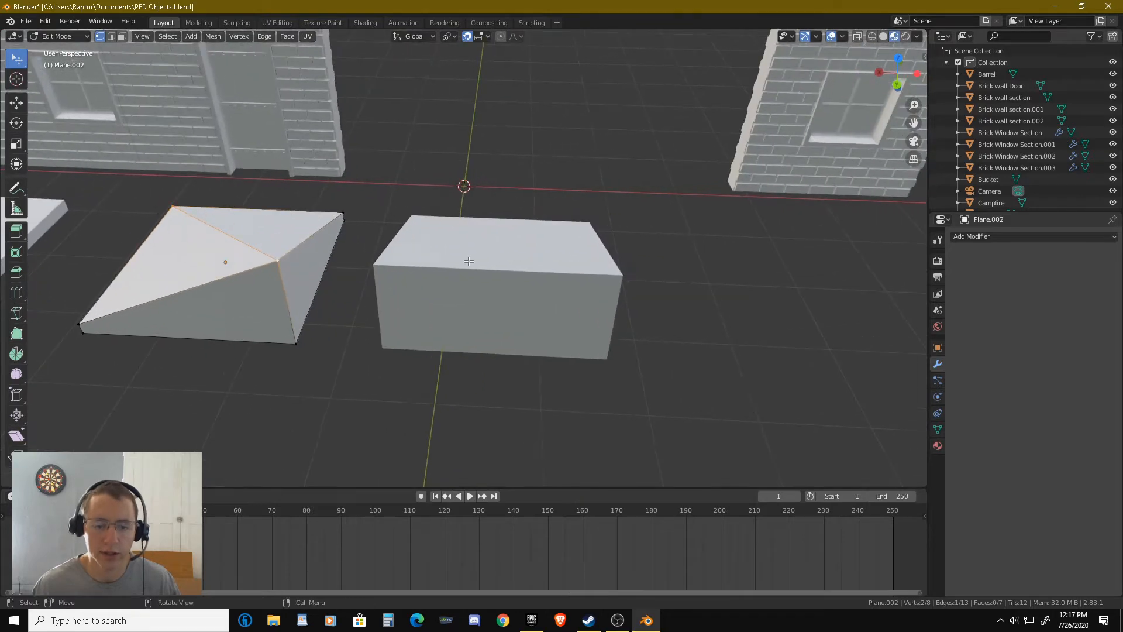
scroll(468, 261, down, 2)
scroll(498, 263, up, 2)
scroll(497, 263, up, 3)
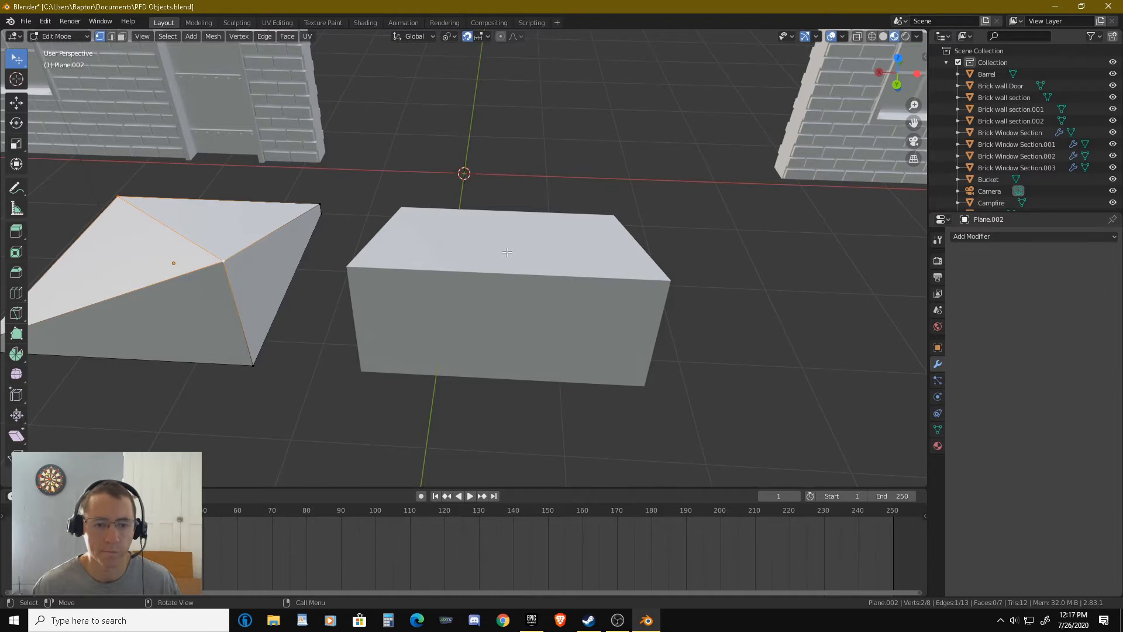
key(Tab)
click(507, 252)
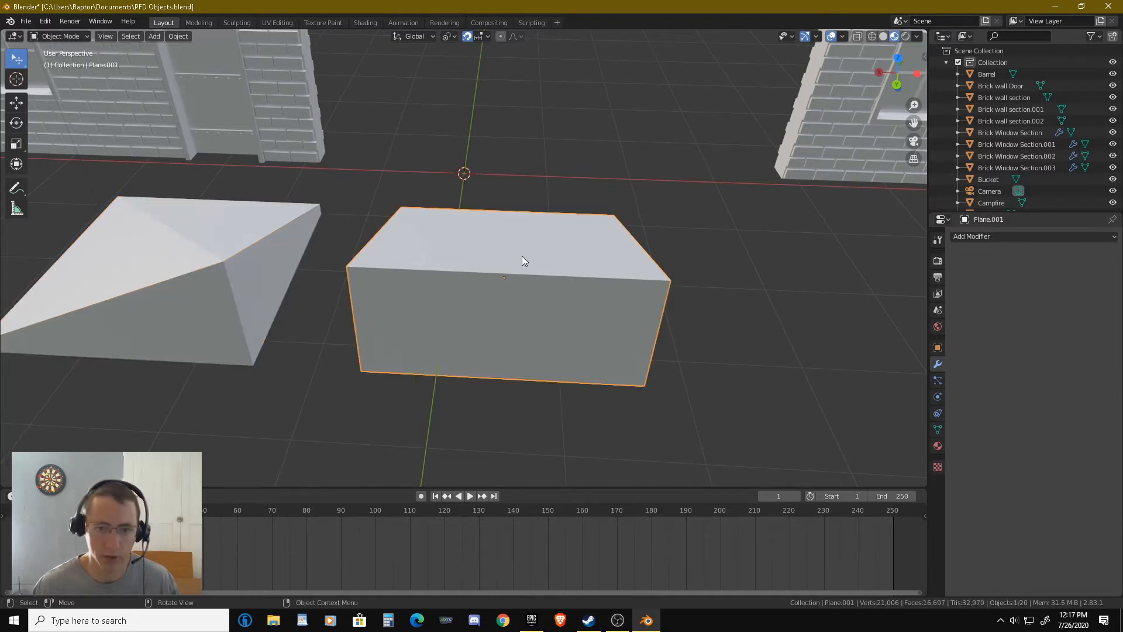
key(Tab)
Add a plane at the world origin inside the sloped block's mesh and set its size to 0.25 m.
middle_drag(532, 263, 469, 308)
key(shift+a)
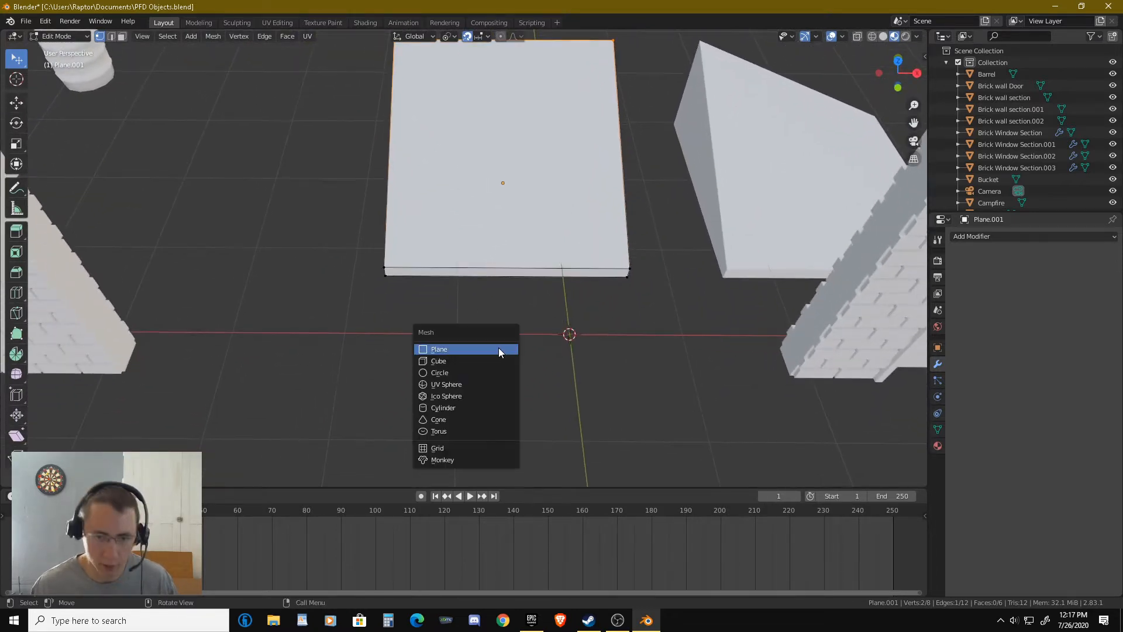
click(498, 348)
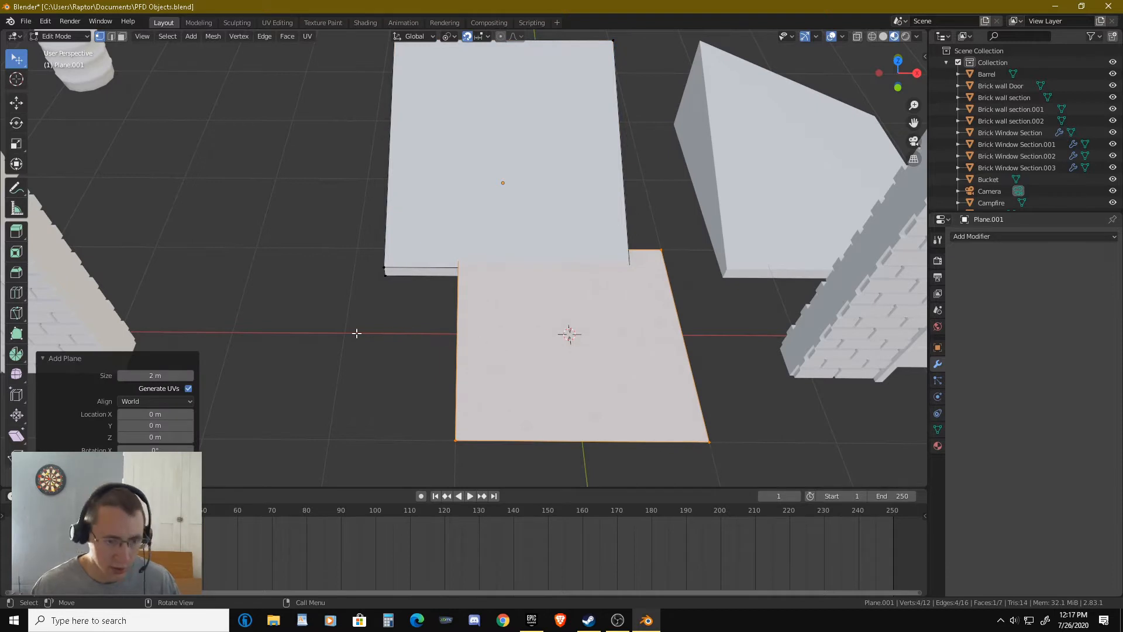
click(167, 375)
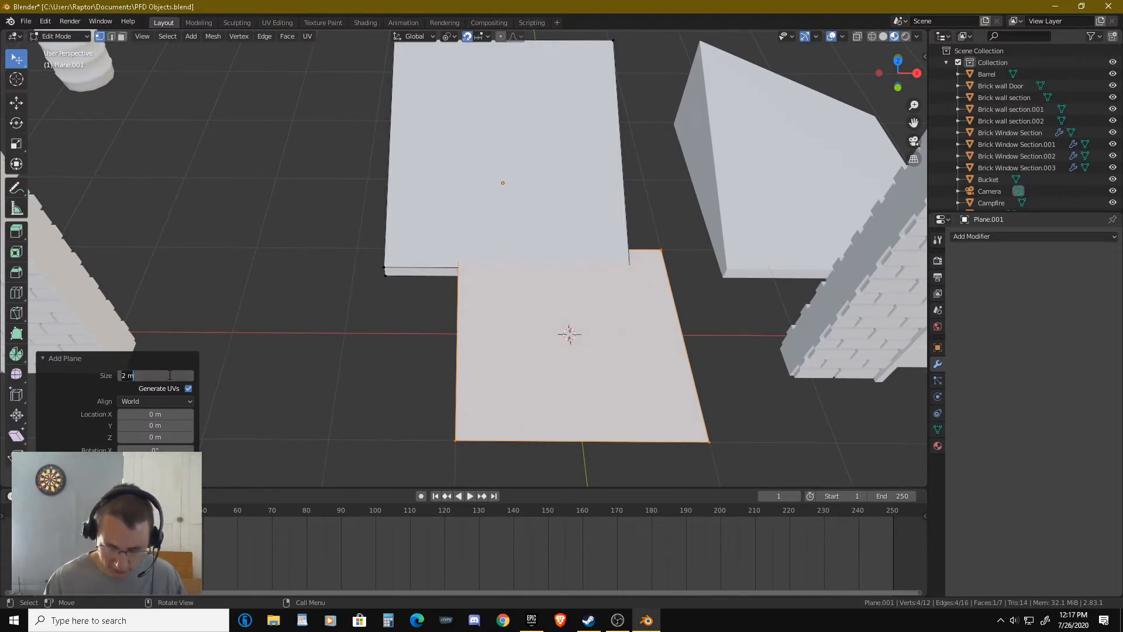
key(Return)
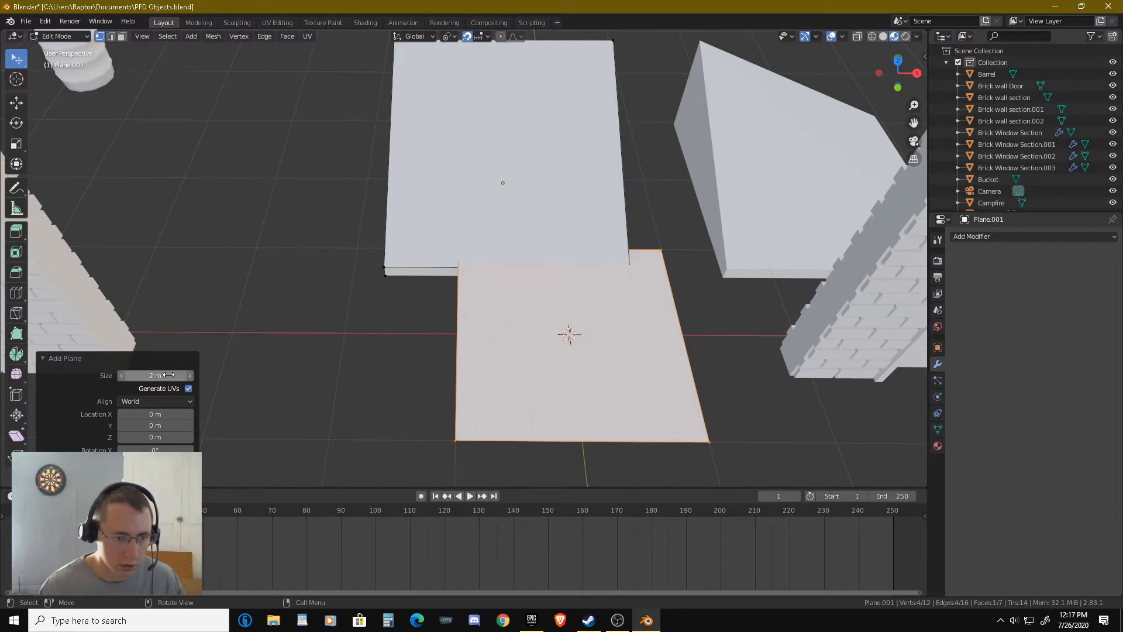
click(169, 375)
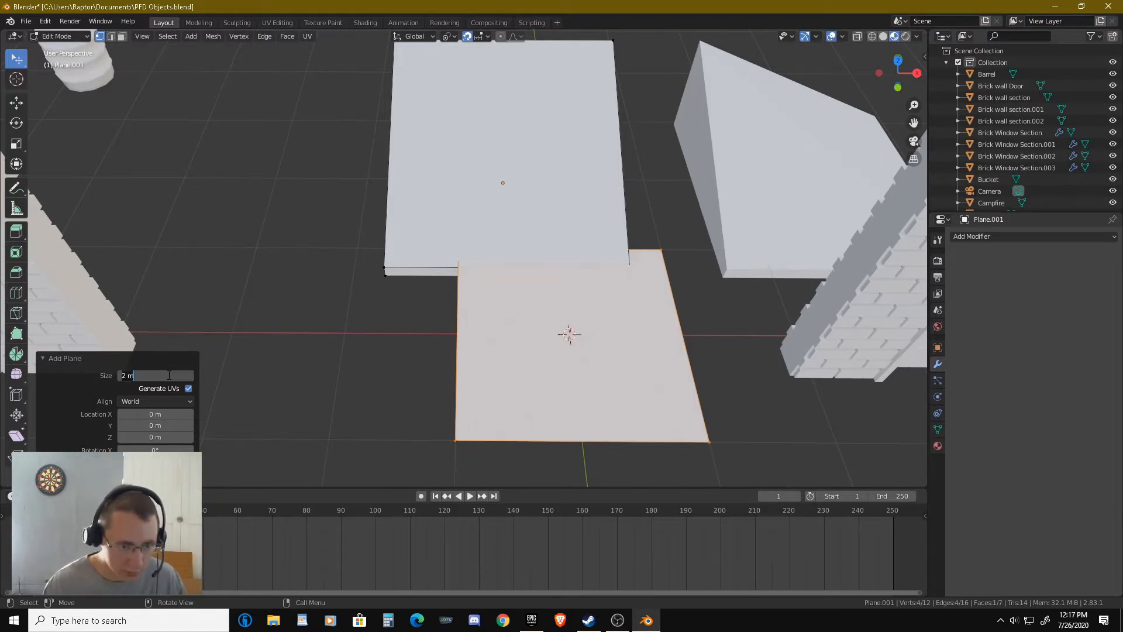
drag(169, 375, 127, 378)
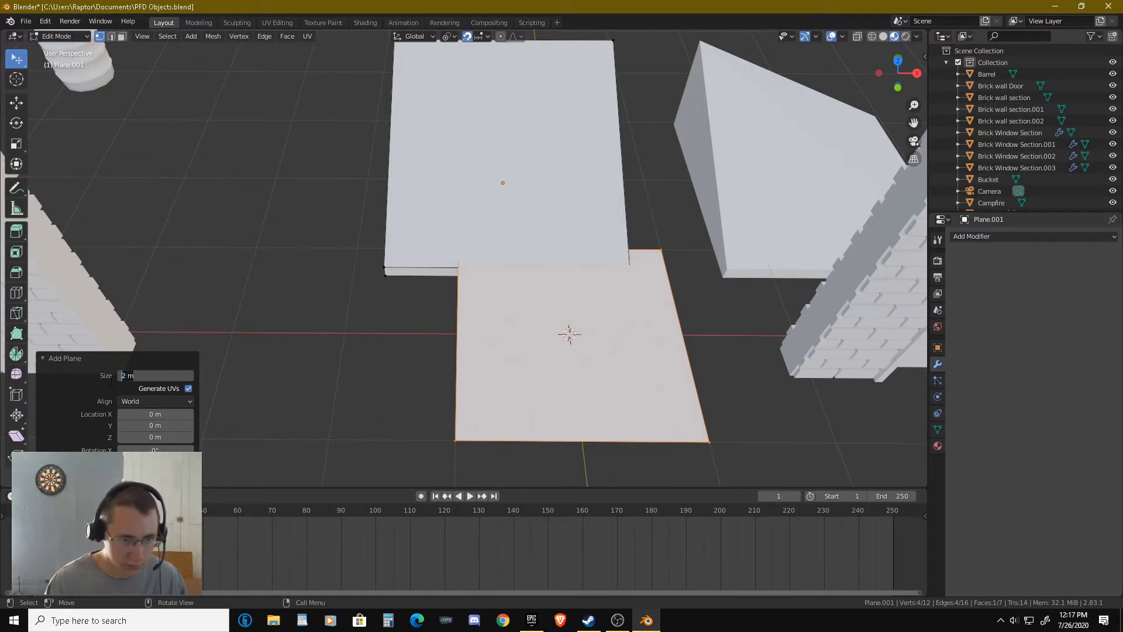
text(0.25)
key(Return)
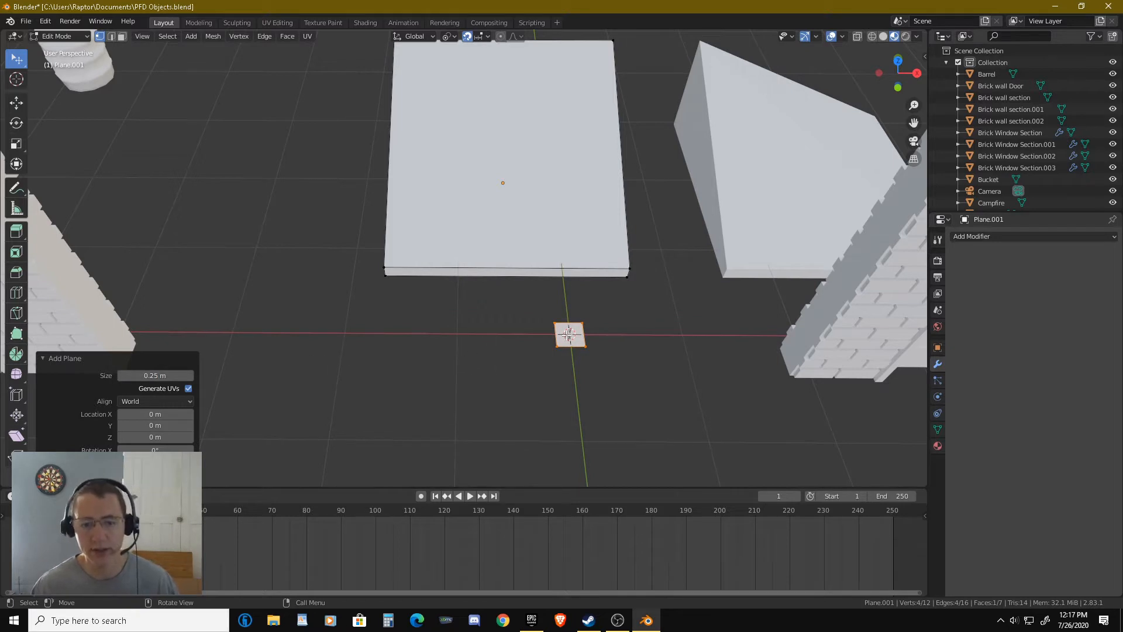
Scale the small plane to about 0.78 along X and about 1.268 along Y, making a narrow rectangle.
scroll(583, 348, up, 2)
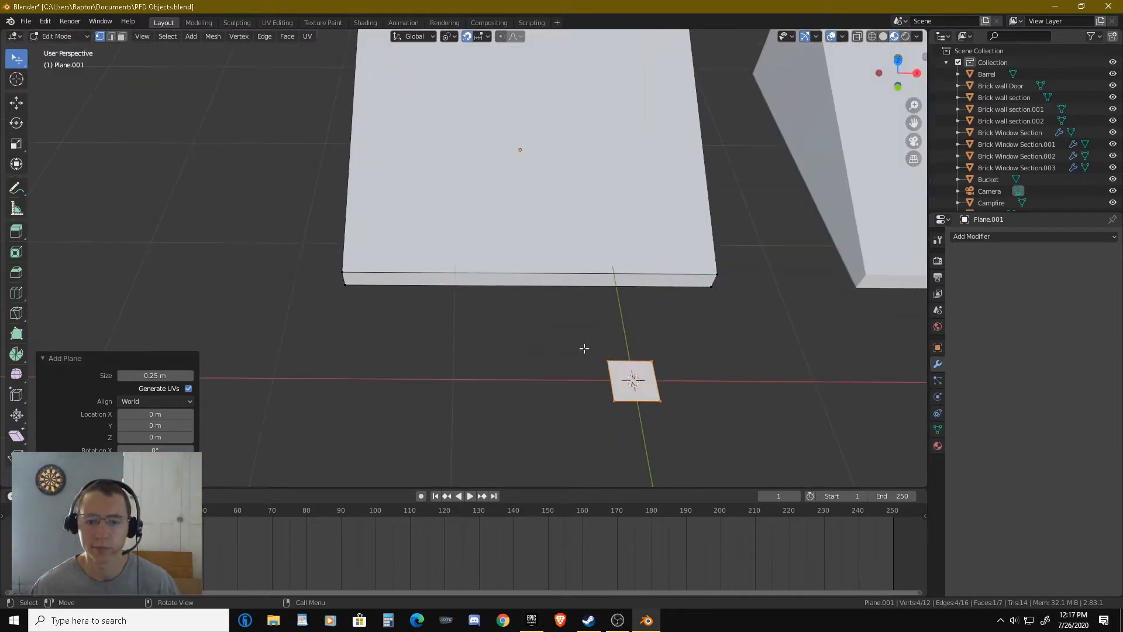
middle_drag(635, 391, 586, 273)
scroll(488, 362, up, 1)
key(s)
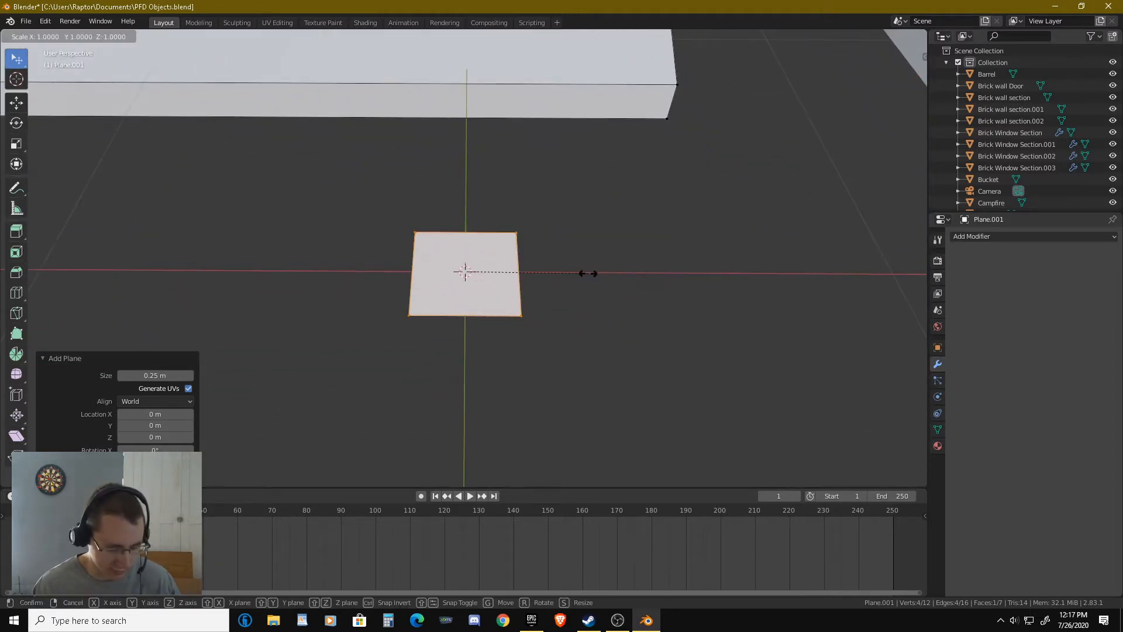
key(x)
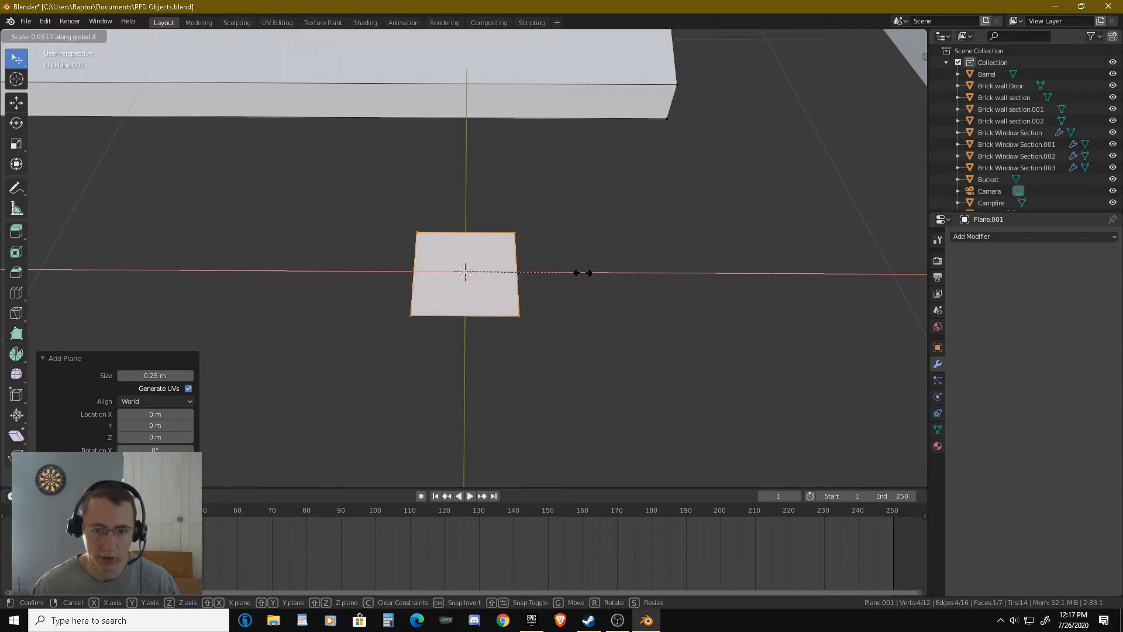
click(556, 272)
middle_drag(556, 272, 503, 323)
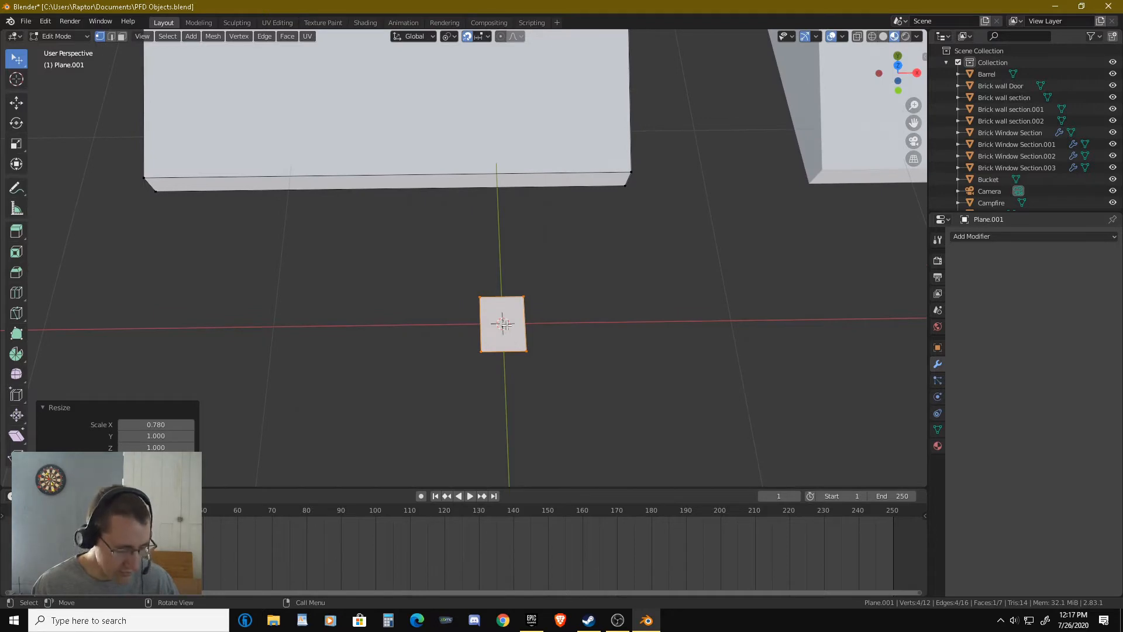
key(s)
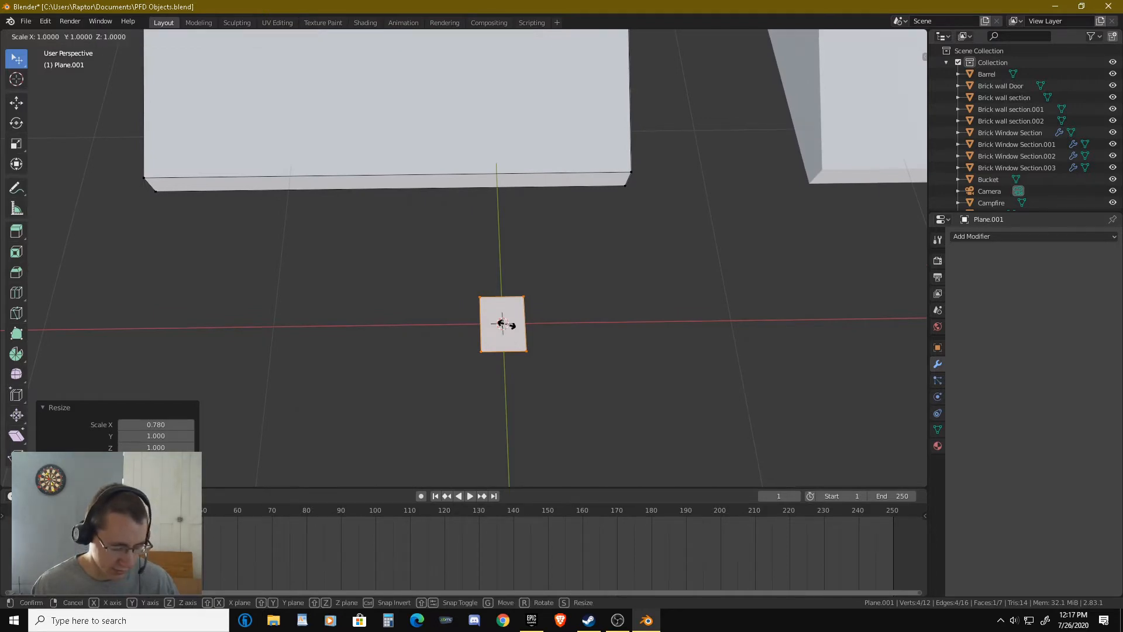
key(y)
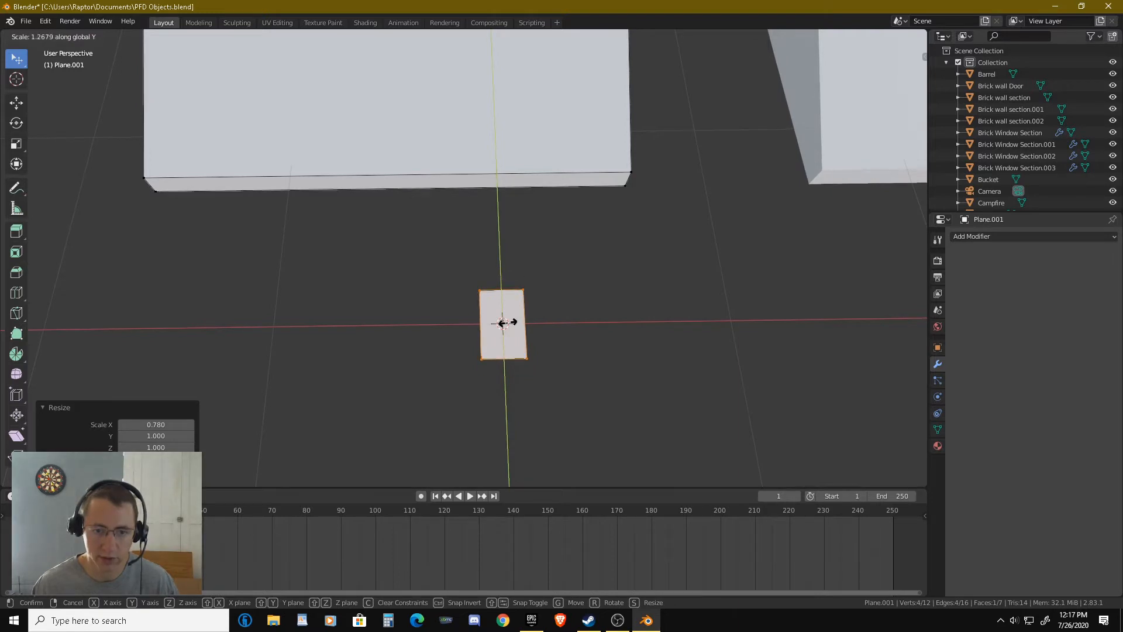
click(517, 325)
Extrude the small rectangle upward along Z by about 0.0195 m to form a thin slab.
middle_drag(517, 325, 542, 258)
scroll(544, 281, up, 5)
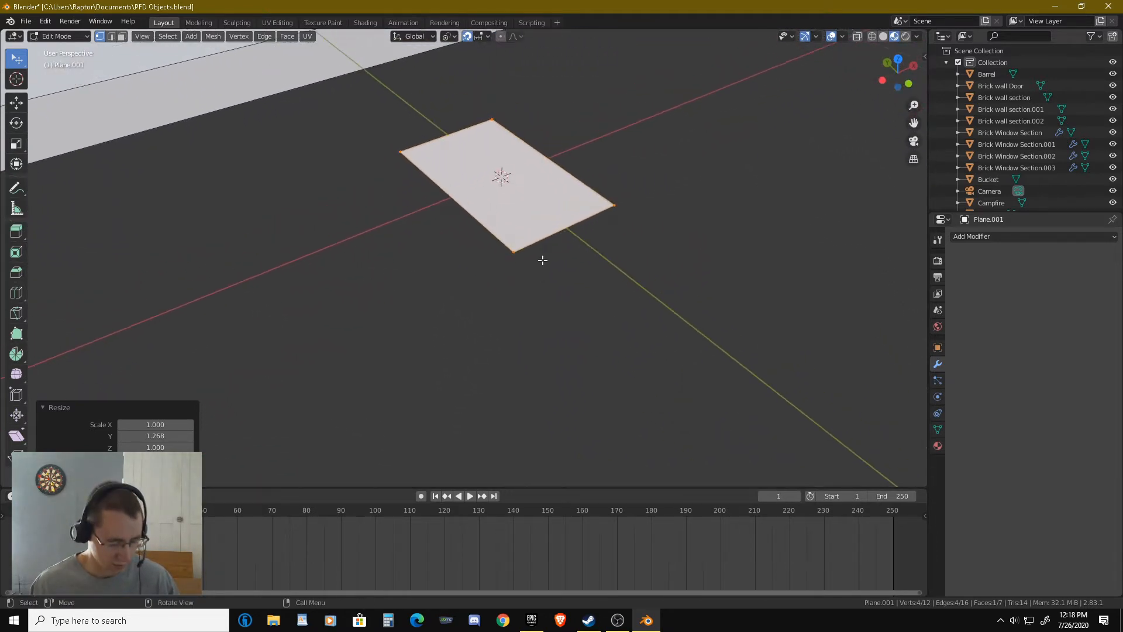
key(e)
key(z)
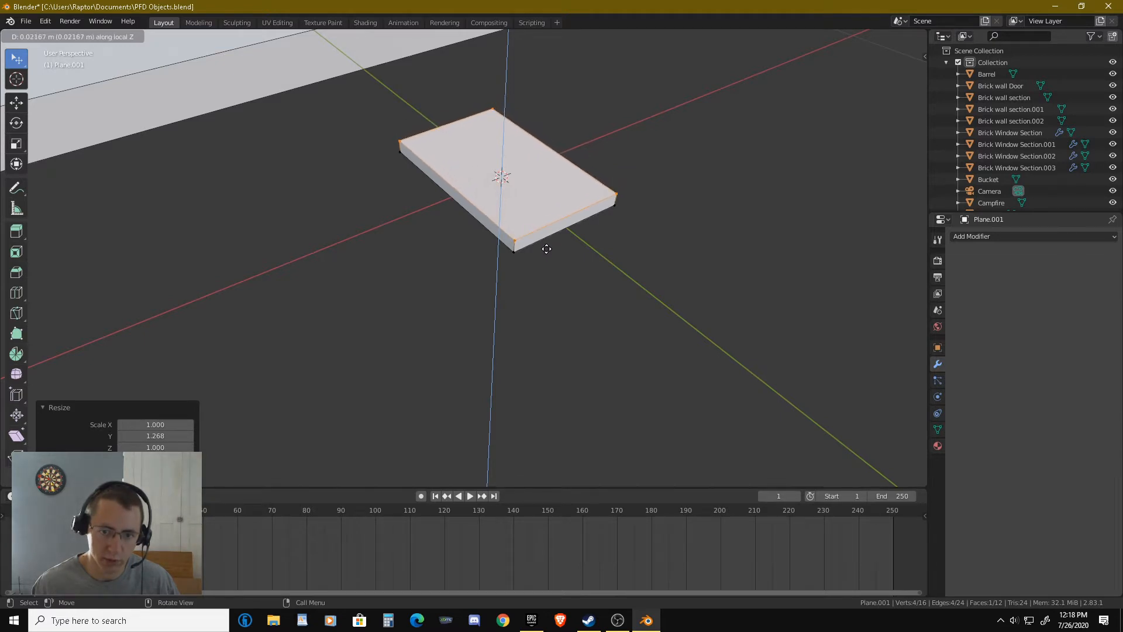
click(546, 248)
Raise the thin slab's top edge on the short end facing away from the sloped block by about 0.0066 m along Z.
middle_drag(544, 248, 471, 246)
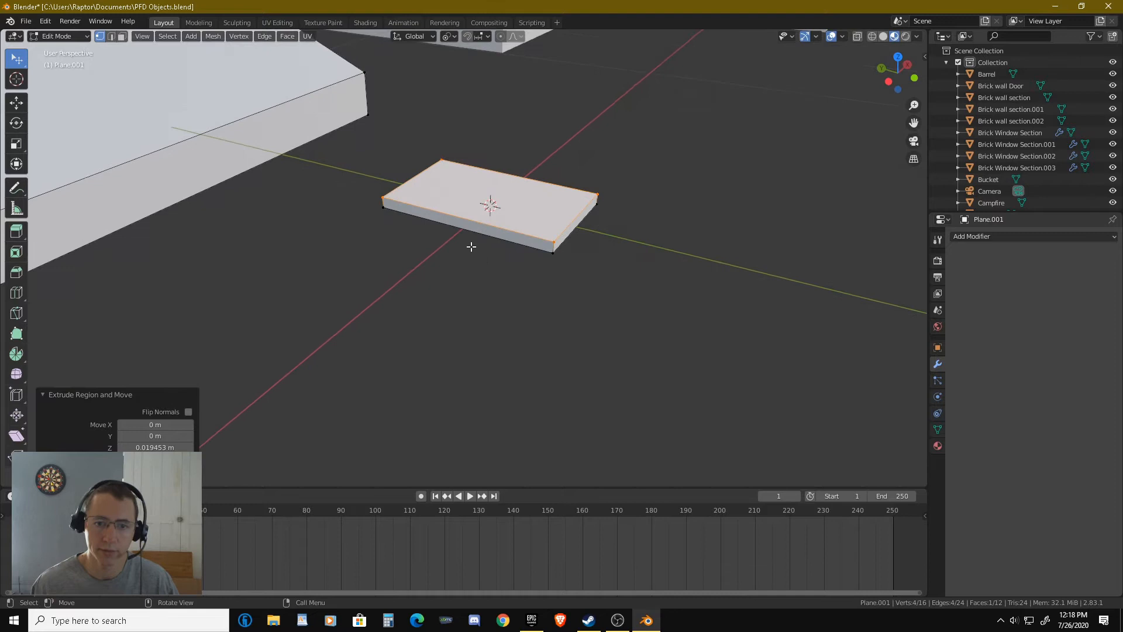
click(564, 226)
key(2)
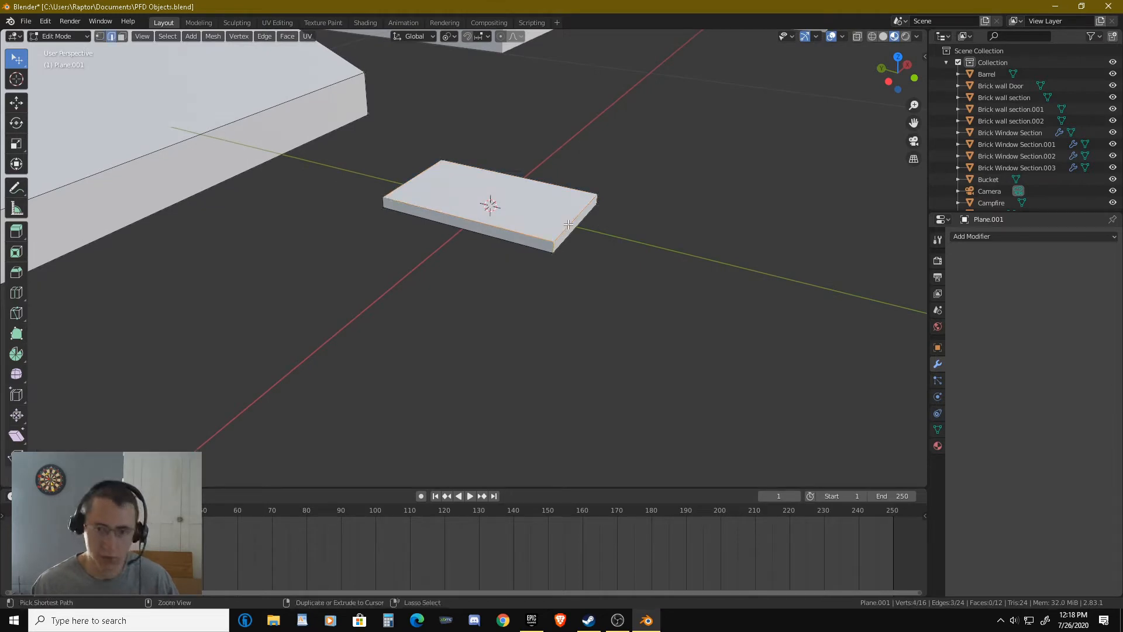
click(569, 225)
key(g)
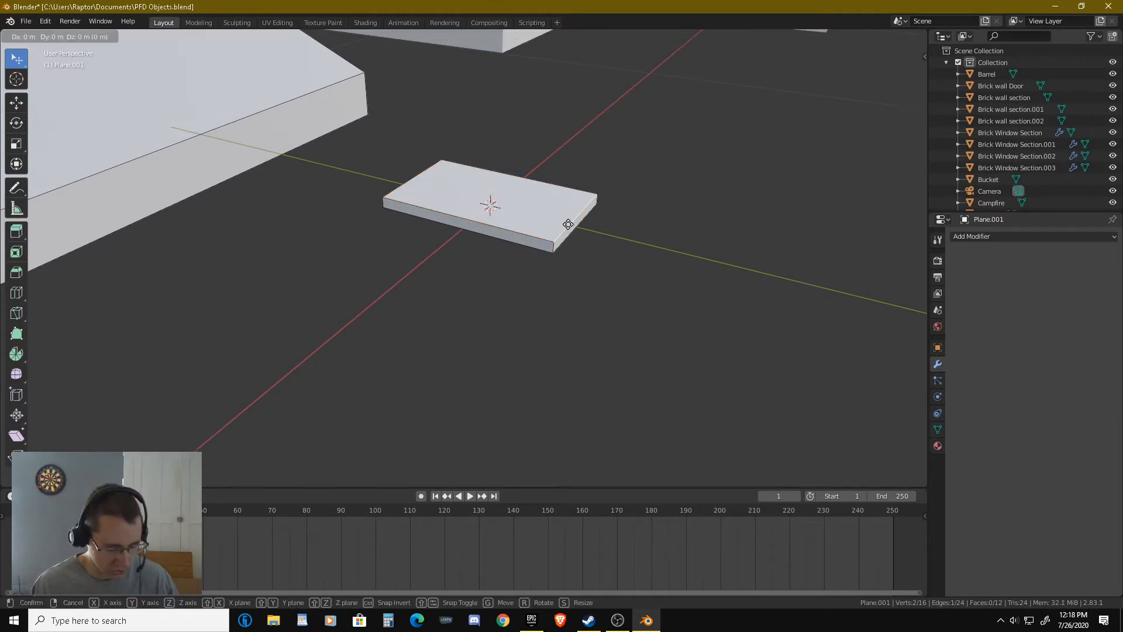
key(z)
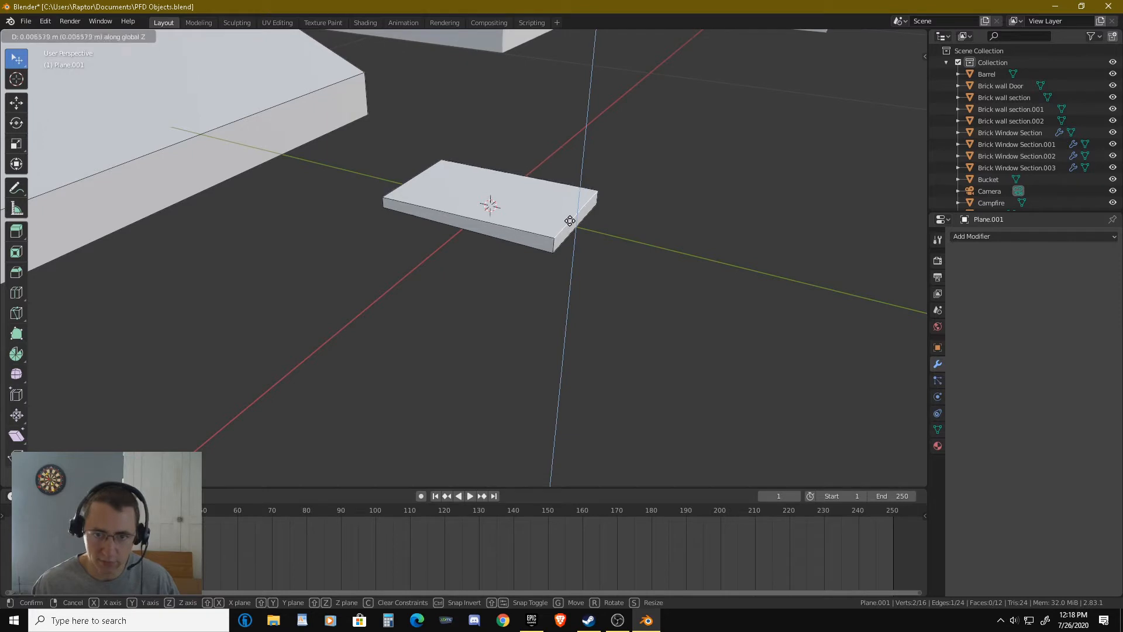
click(571, 223)
Separate the whole thin slab from the sloped block's mesh into its own object and select it outside mesh editing.
middle_drag(571, 224, 339, 201)
scroll(544, 261, down, 7)
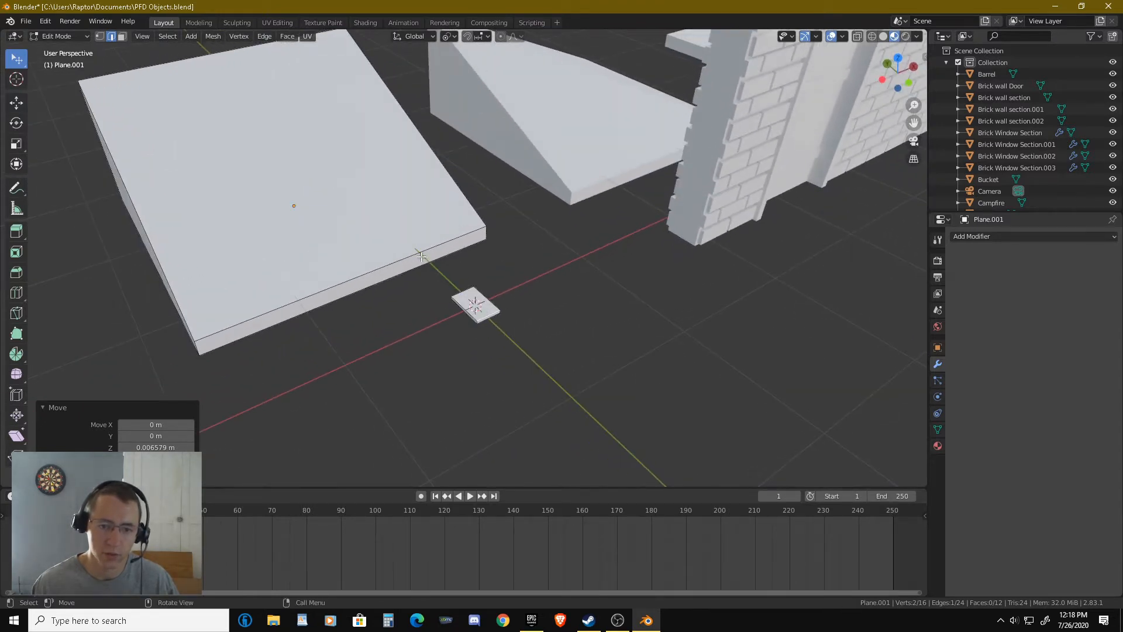
middle_drag(384, 283, 597, 288)
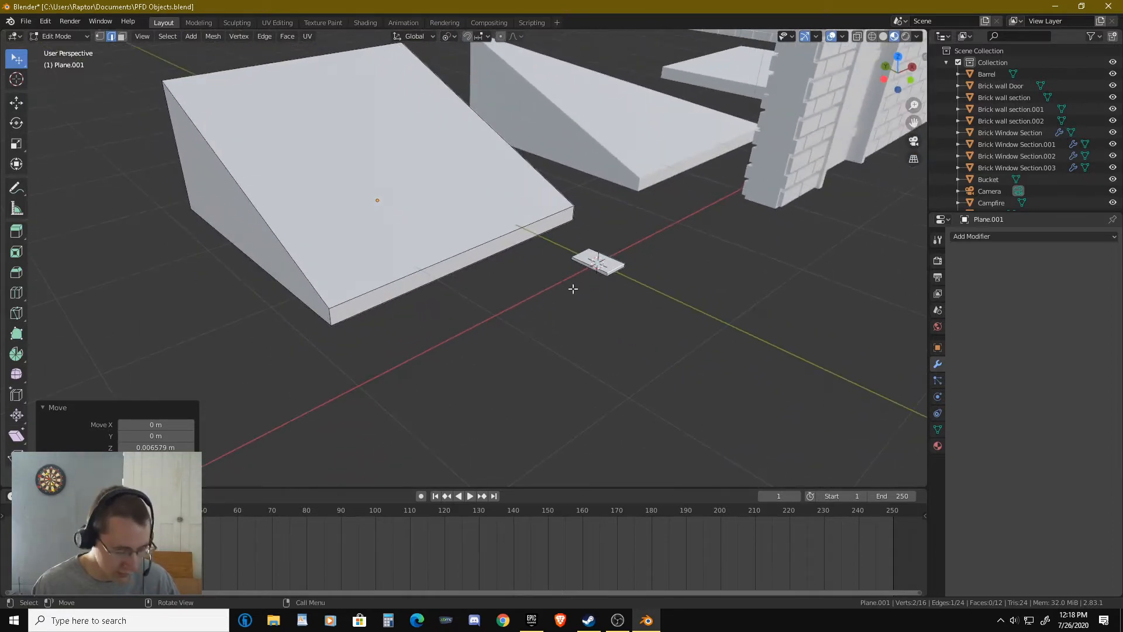
click(679, 300)
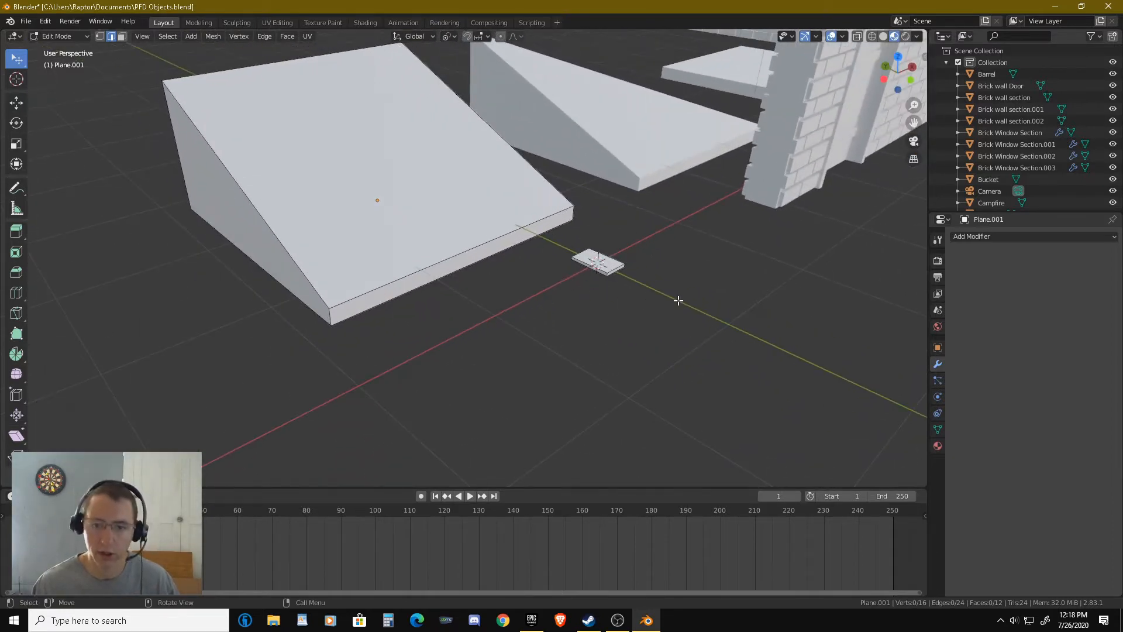
click(623, 270)
key(ctrl+l)
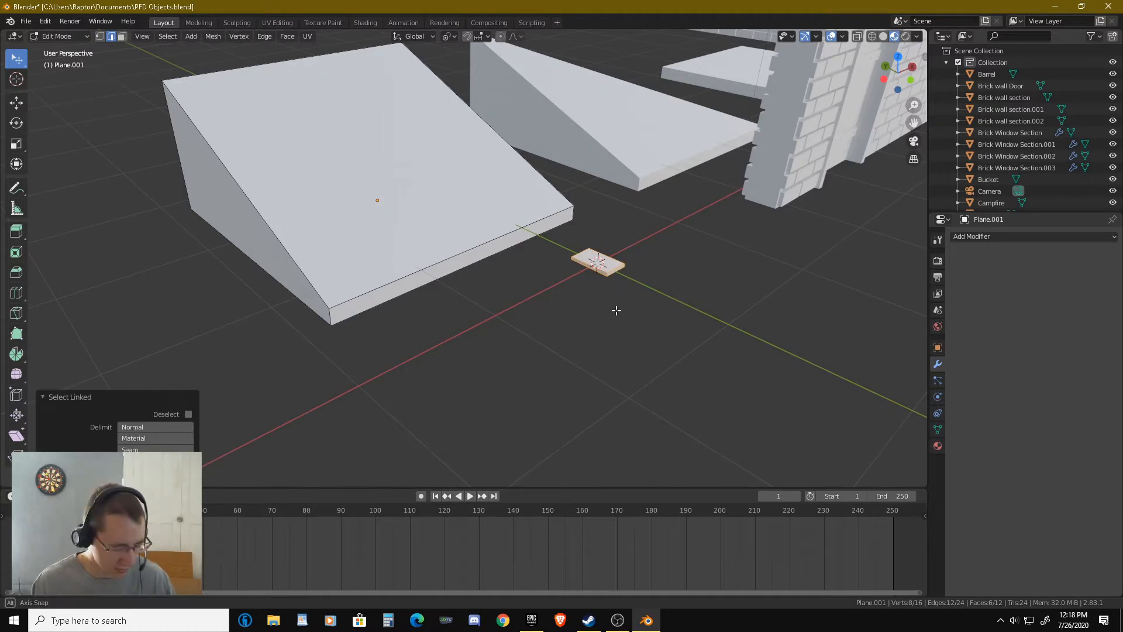
middle_drag(614, 310, 585, 295)
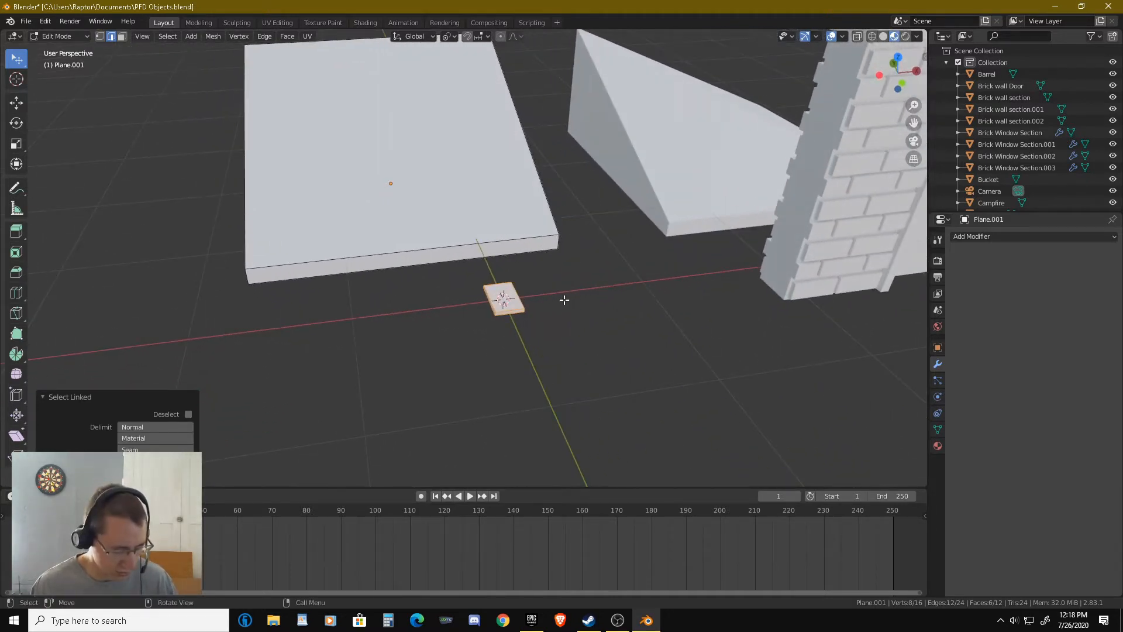
key(p)
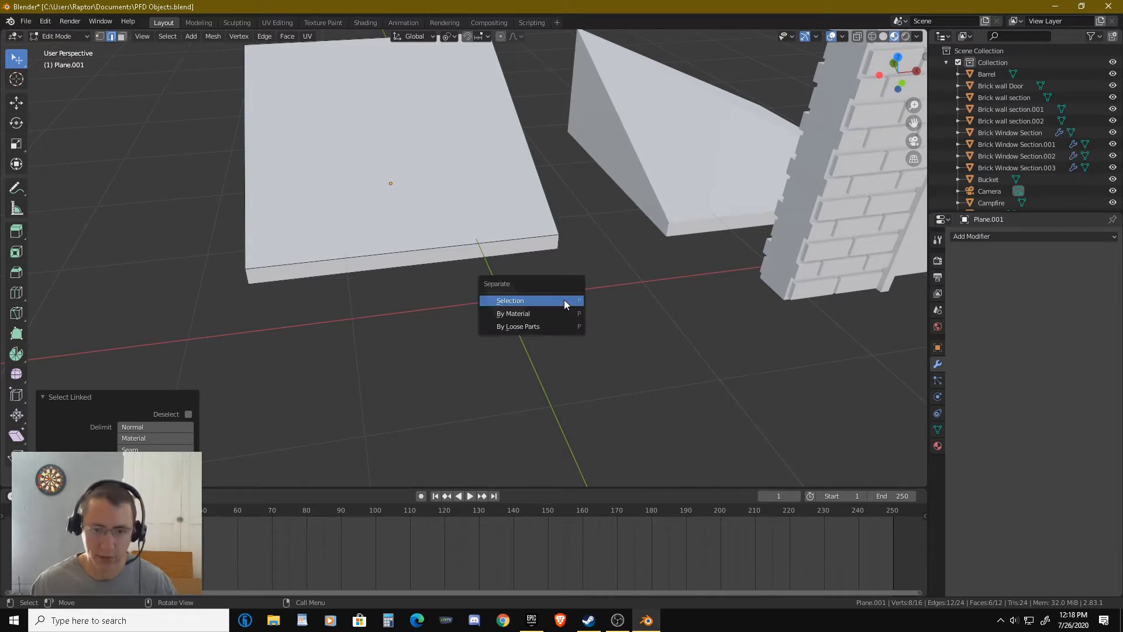
click(563, 299)
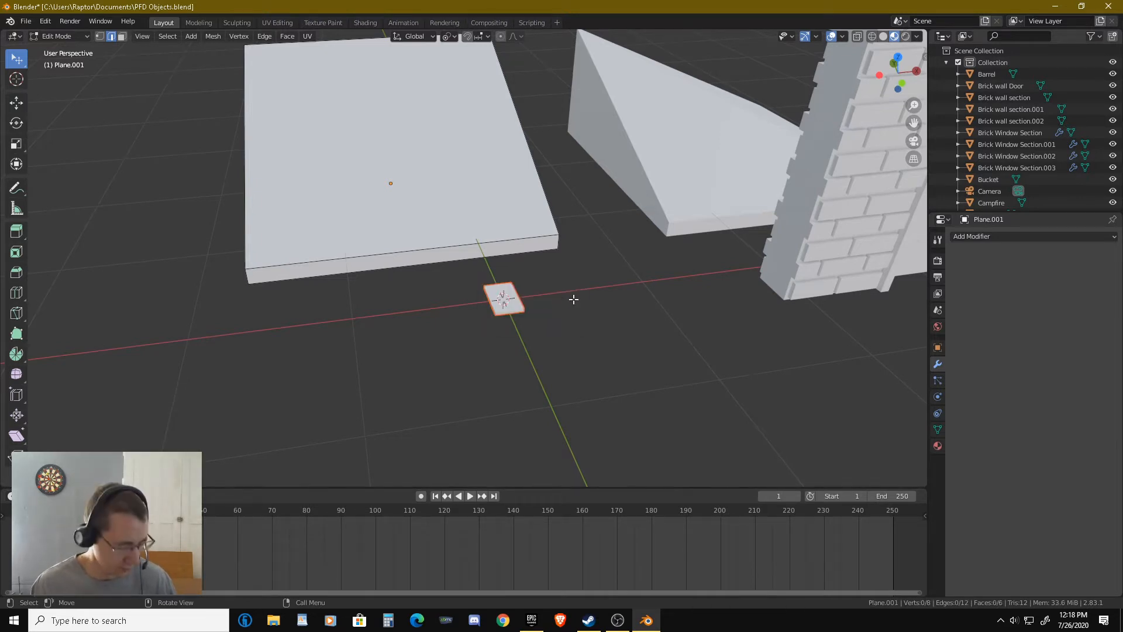
key(Tab)
click(514, 299)
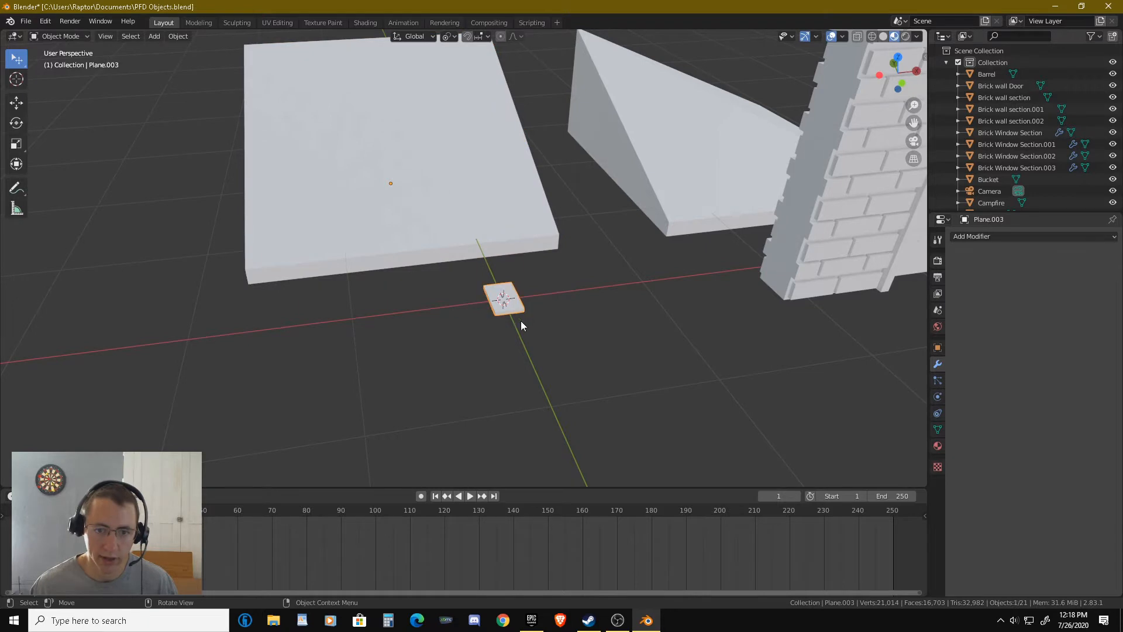
Move the thin piece about 2.99 m along Y to the far edge of the sloped block, working in top view.
middle_drag(521, 321, 550, 344)
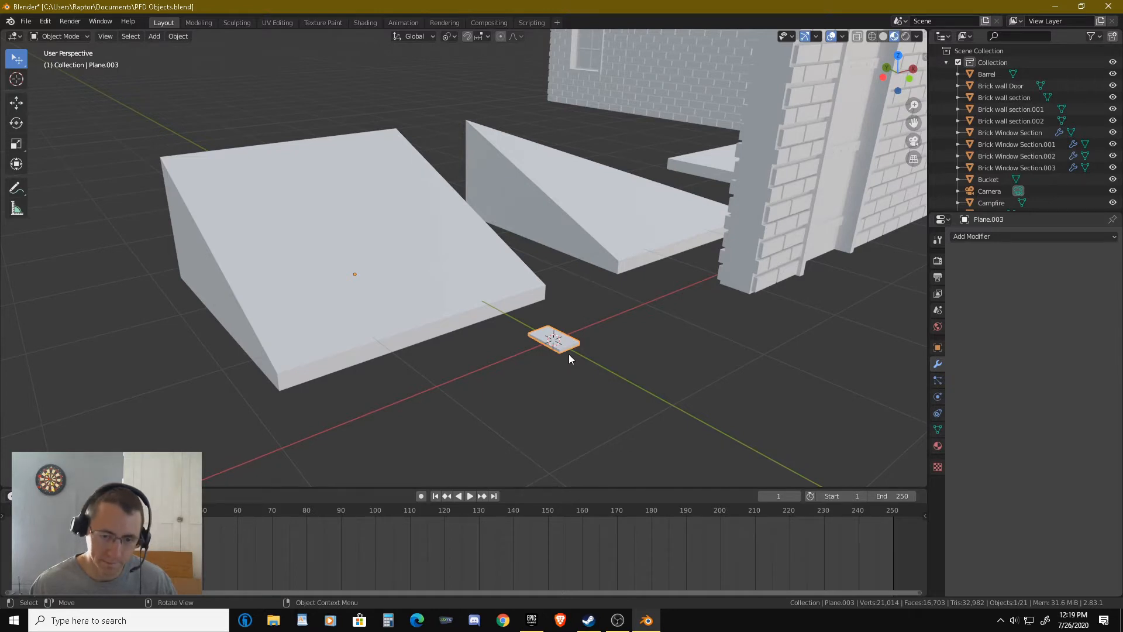
middle_drag(568, 353, 595, 362)
key(KP_7)
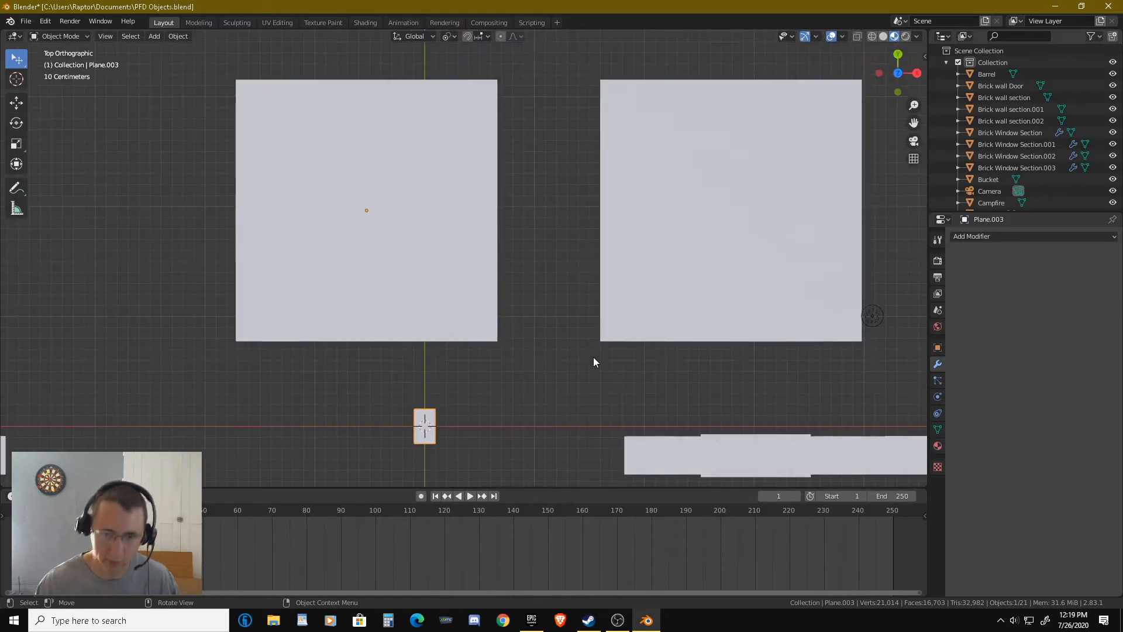
key(g)
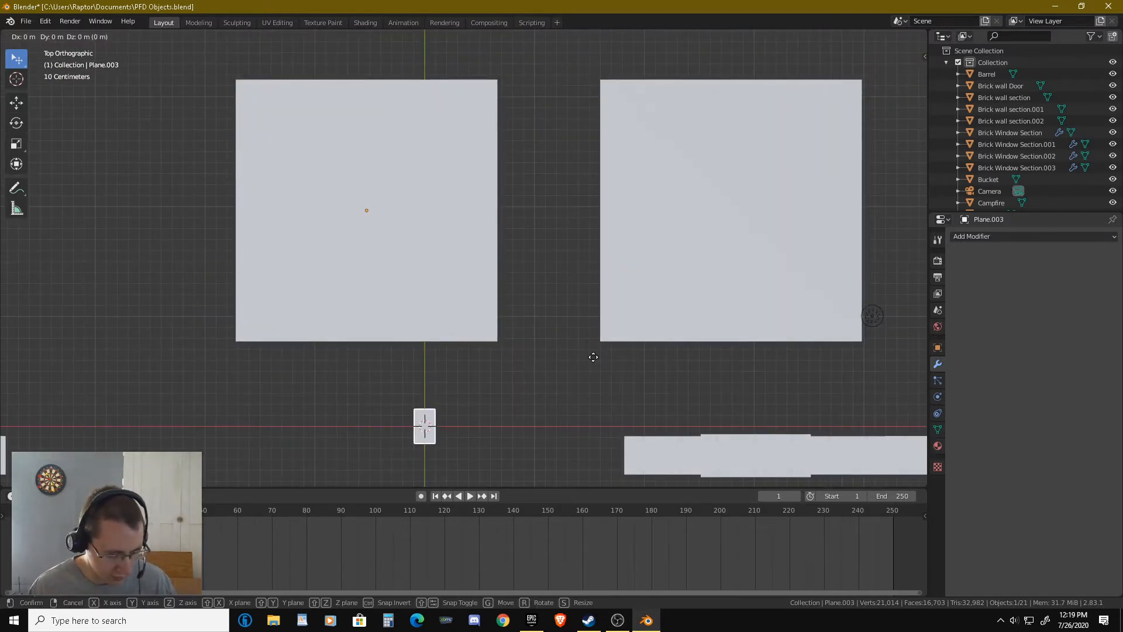
key(y)
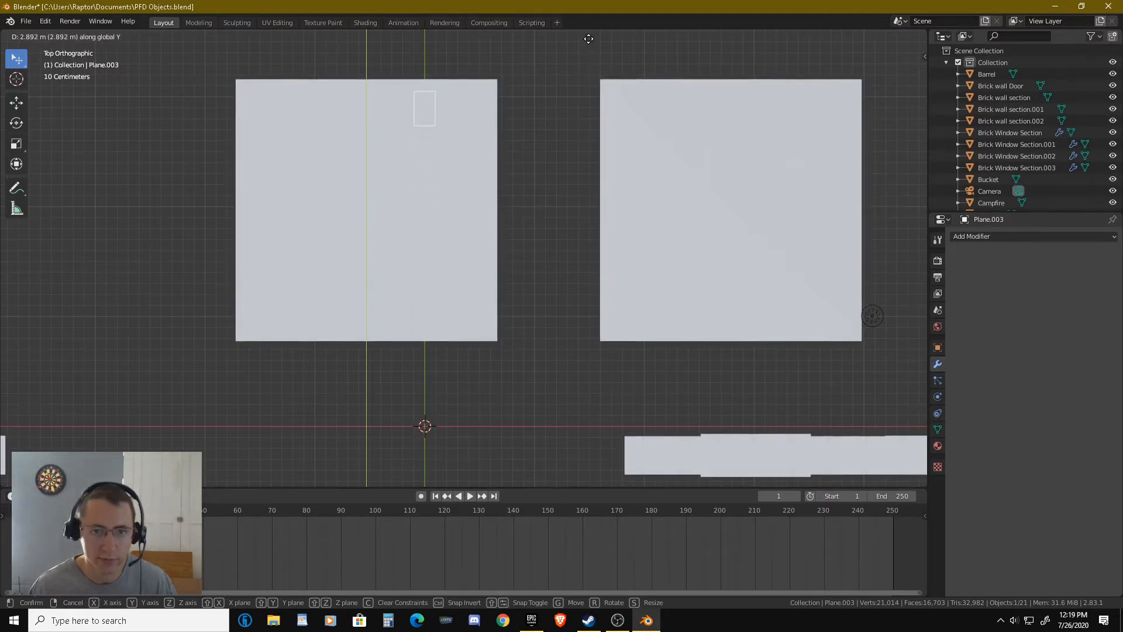
click(589, 484)
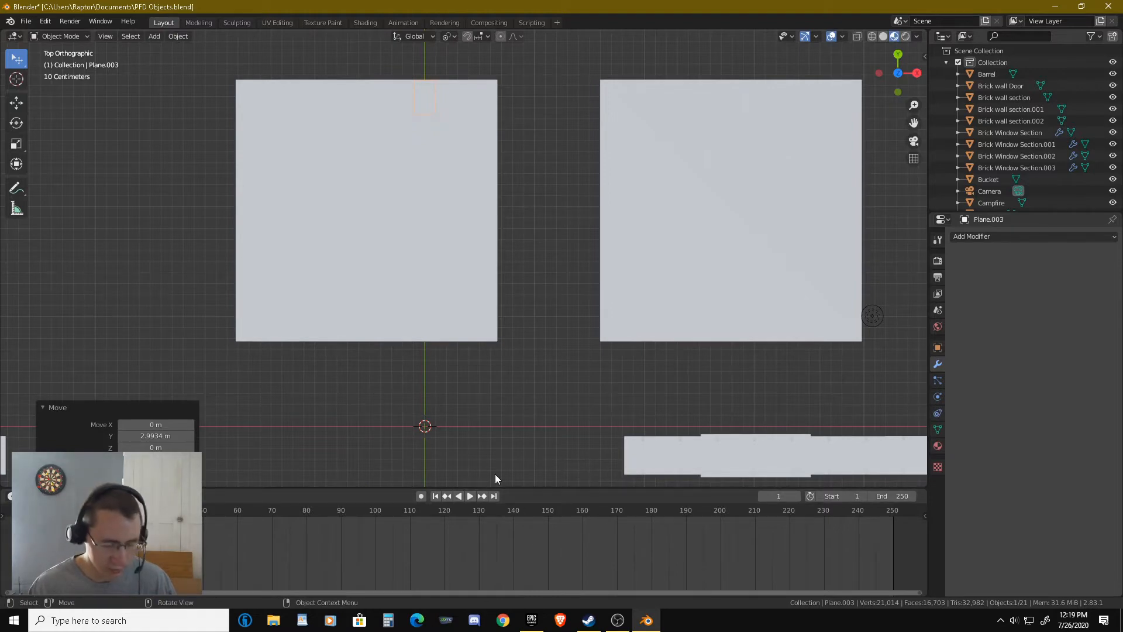
Raise the thin piece about 1.012 m along Z to the height of the sloped block's high edge, using the left view.
key(KP_3)
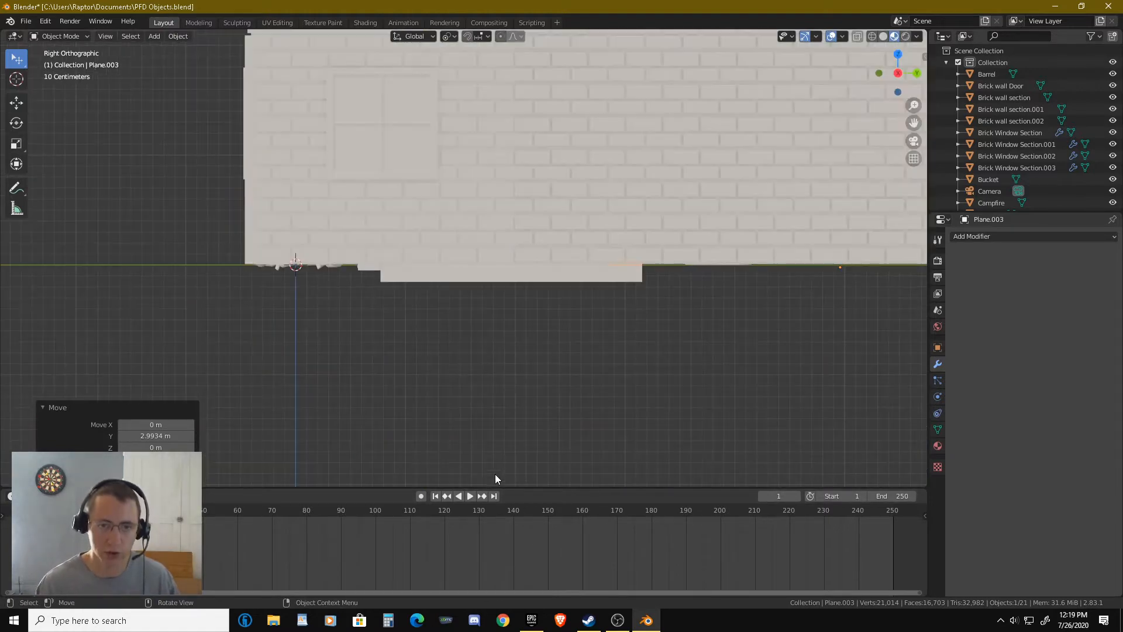
key(ctrl+KP_3)
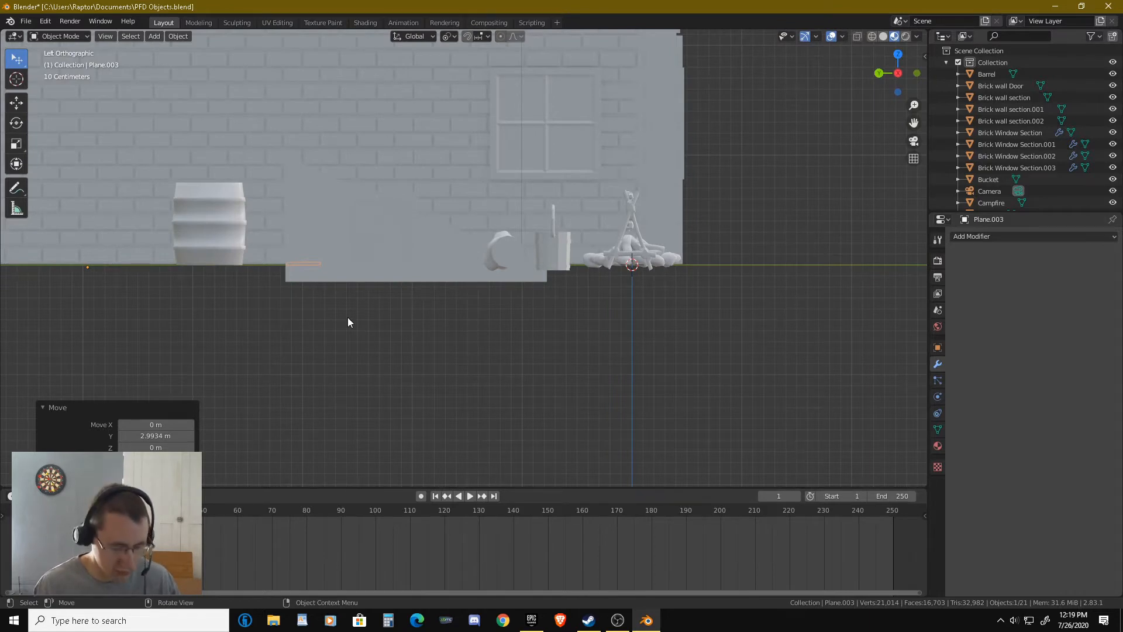
key(g)
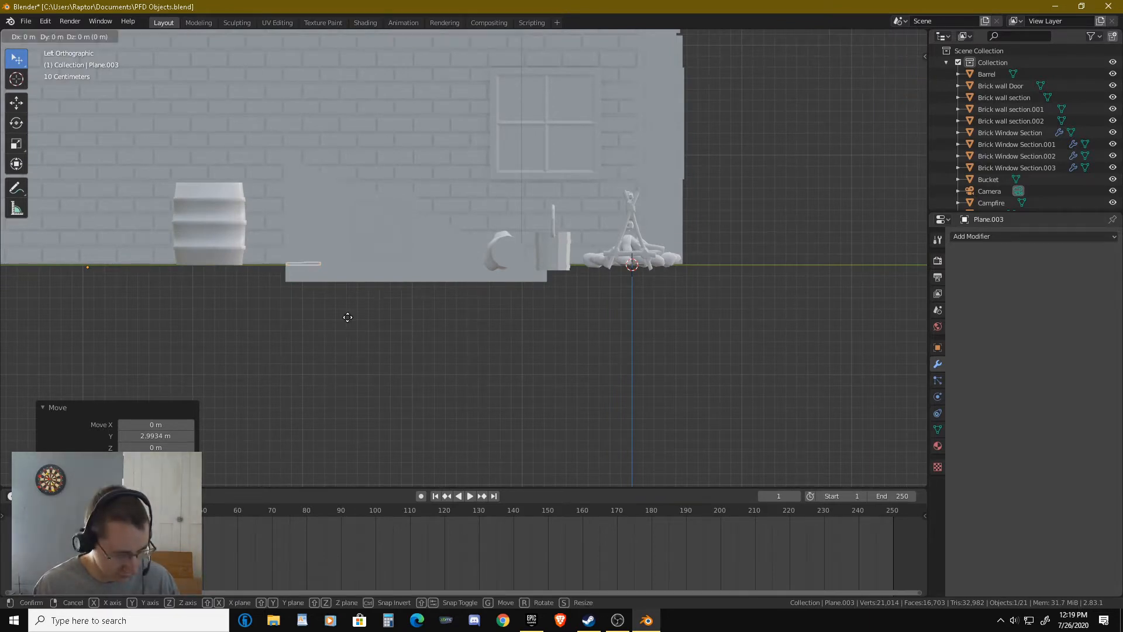
key(z)
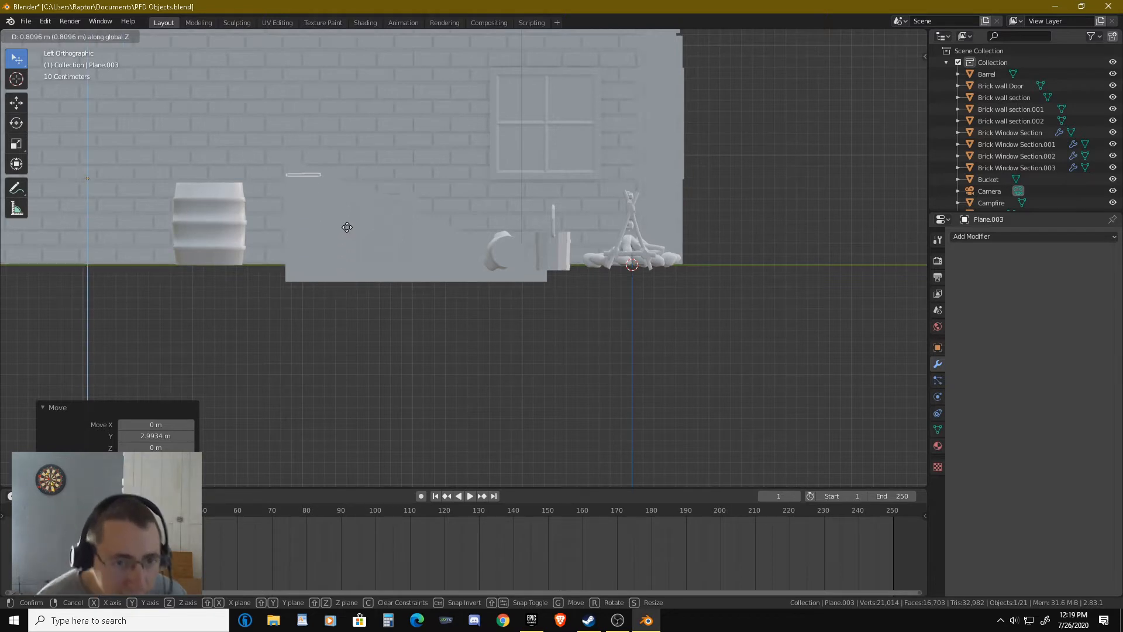
click(346, 207)
Lower the thin piece about 0.032 m along Z so its end meets the sloped block's high edge.
scroll(339, 206, up, 3)
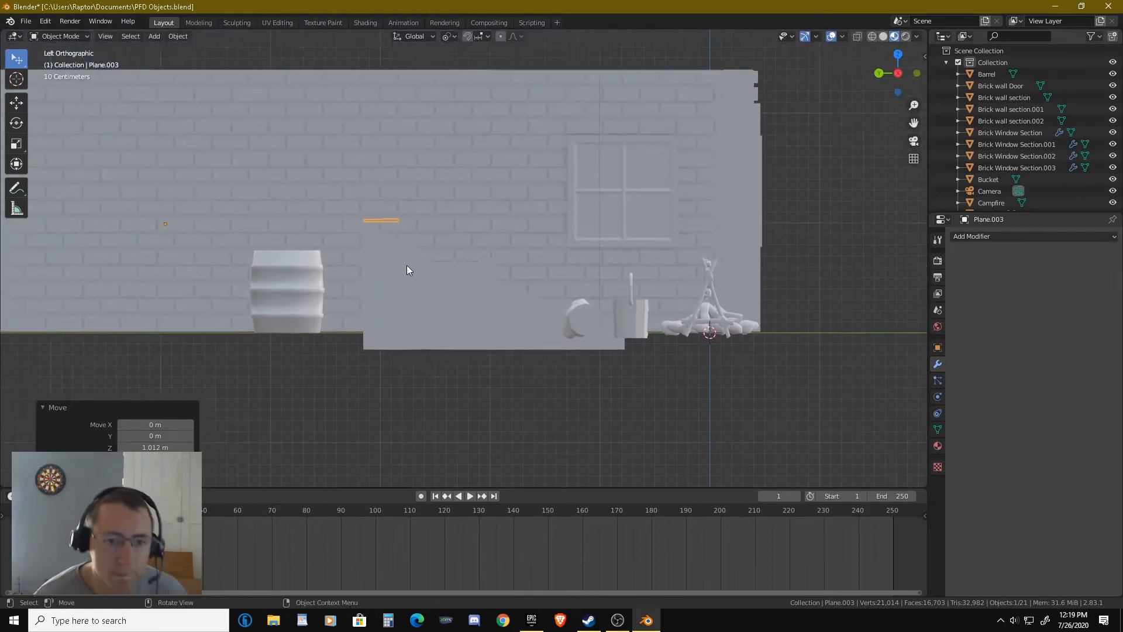
scroll(365, 233, up, 5)
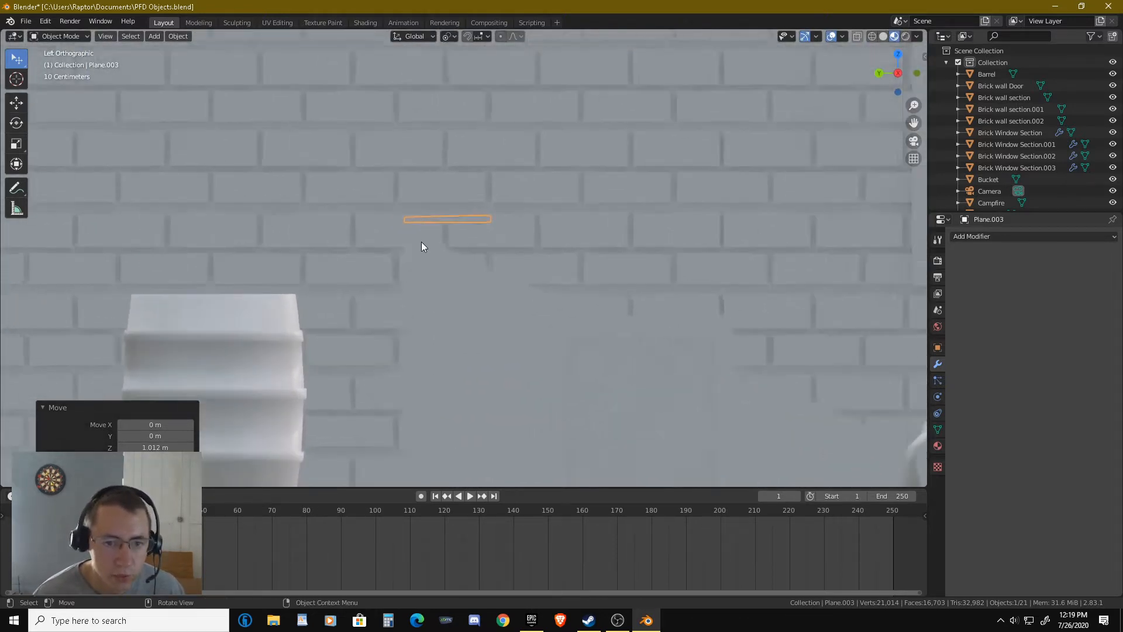
scroll(375, 231, up, 1)
middle_drag(361, 240, 384, 259)
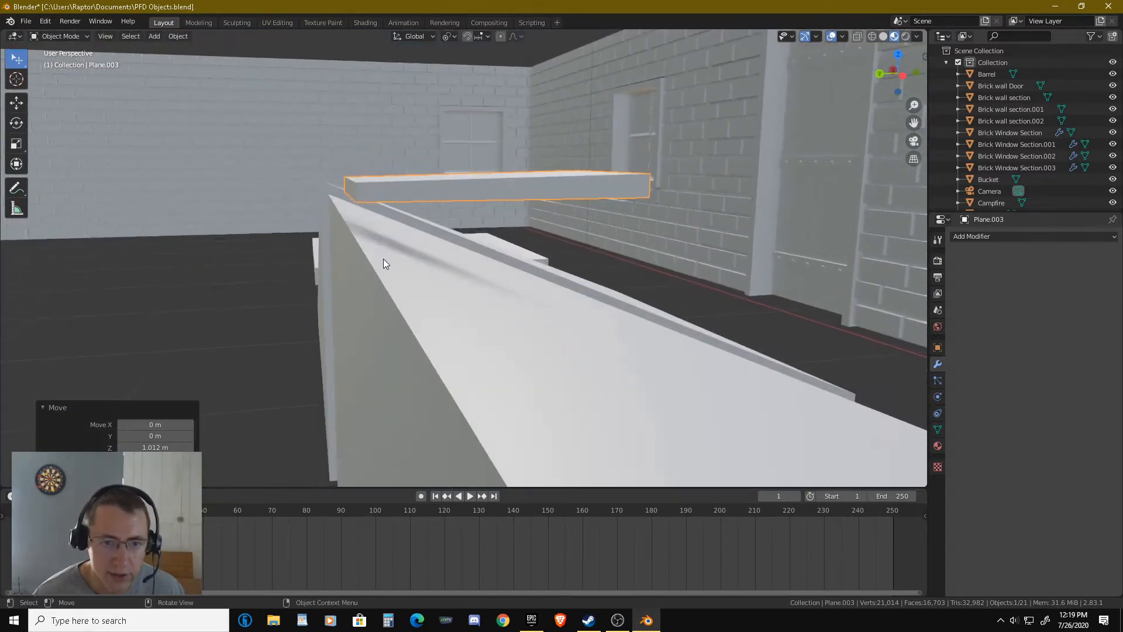
scroll(384, 259, down, 2)
scroll(384, 262, down, 1)
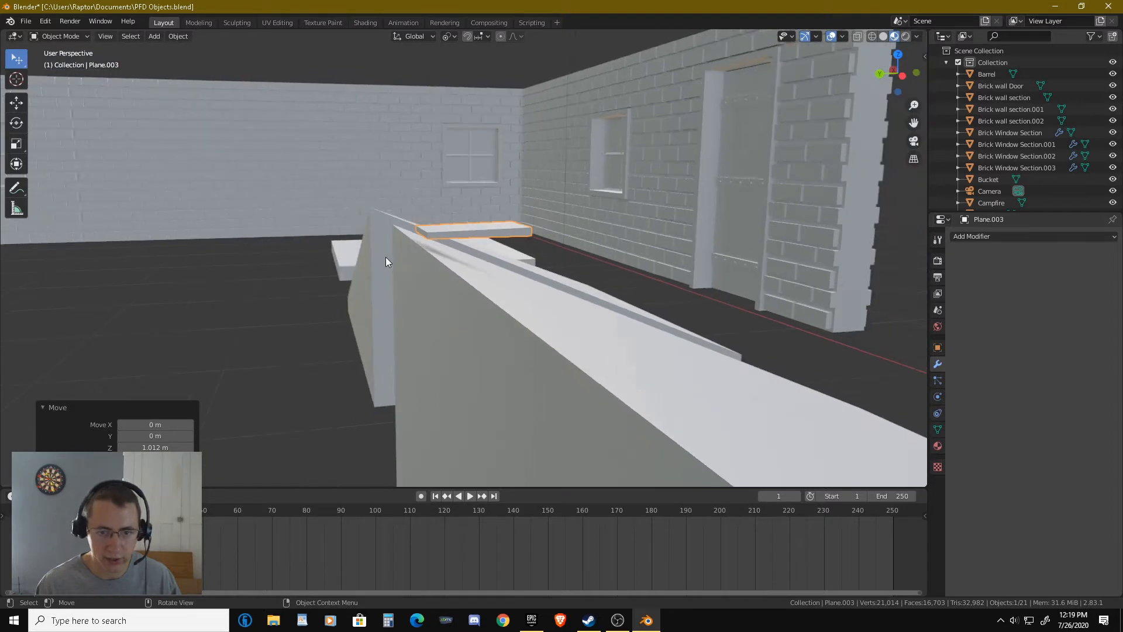
click(447, 231)
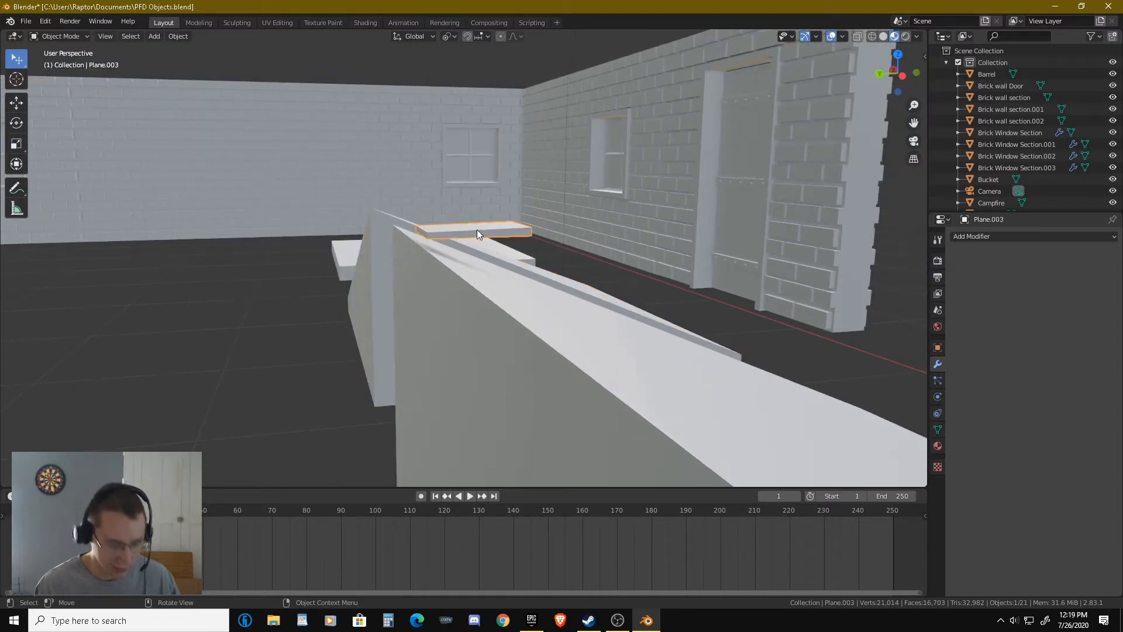
key(g)
key(z)
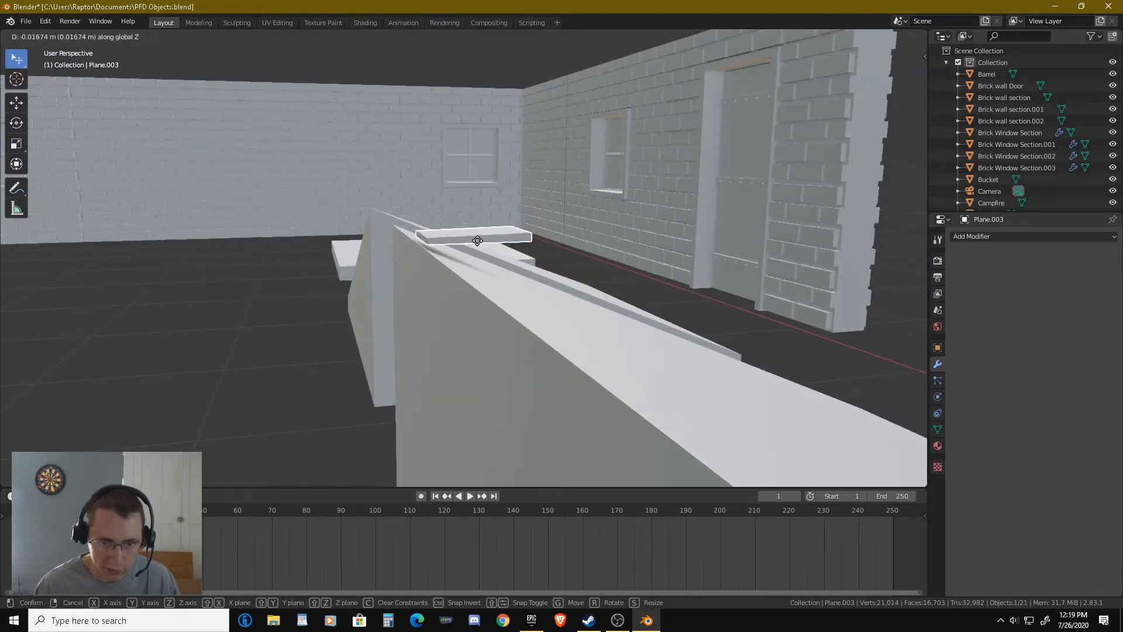
click(464, 261)
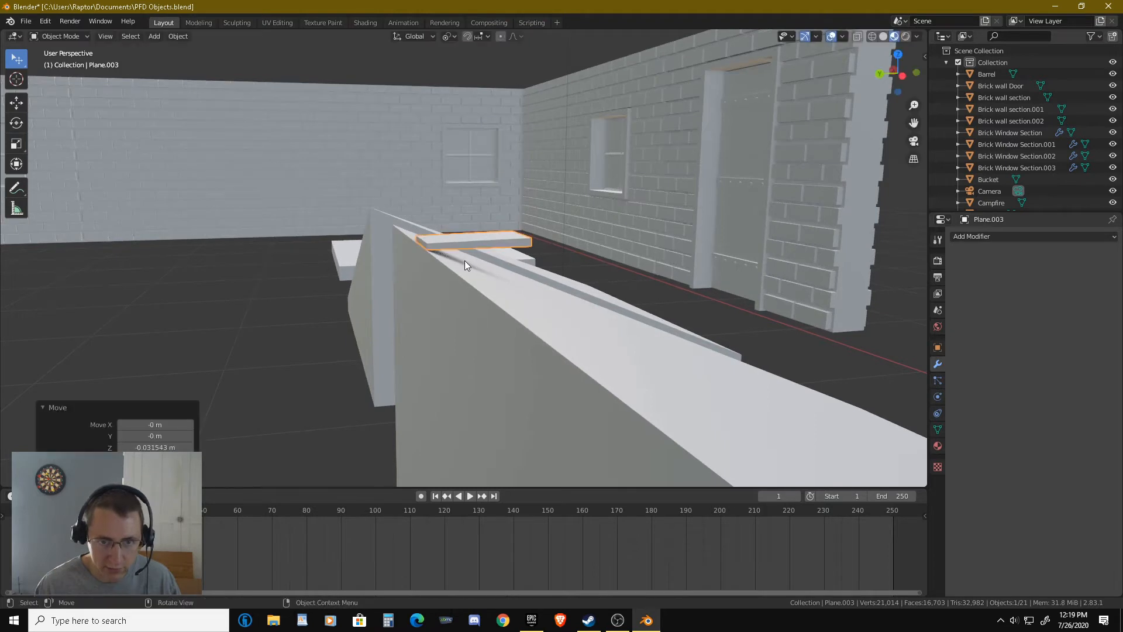
middle_drag(464, 261, 445, 261)
scroll(399, 244, up, 3)
shift+middle_drag(361, 237, 379, 241)
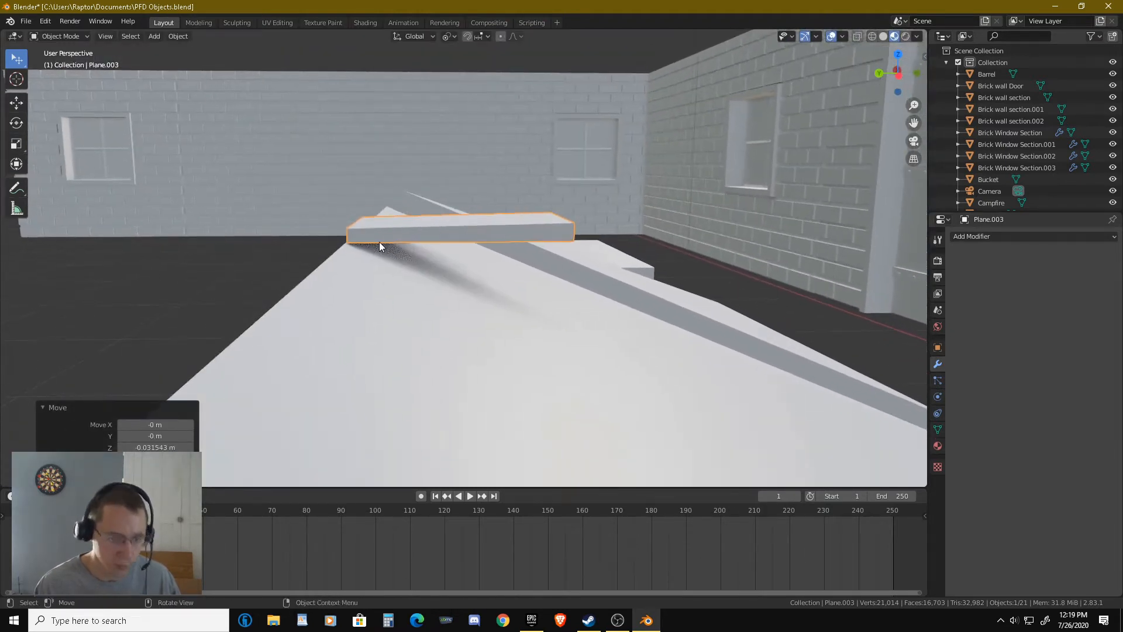
key(r)
right_click(589, 186)
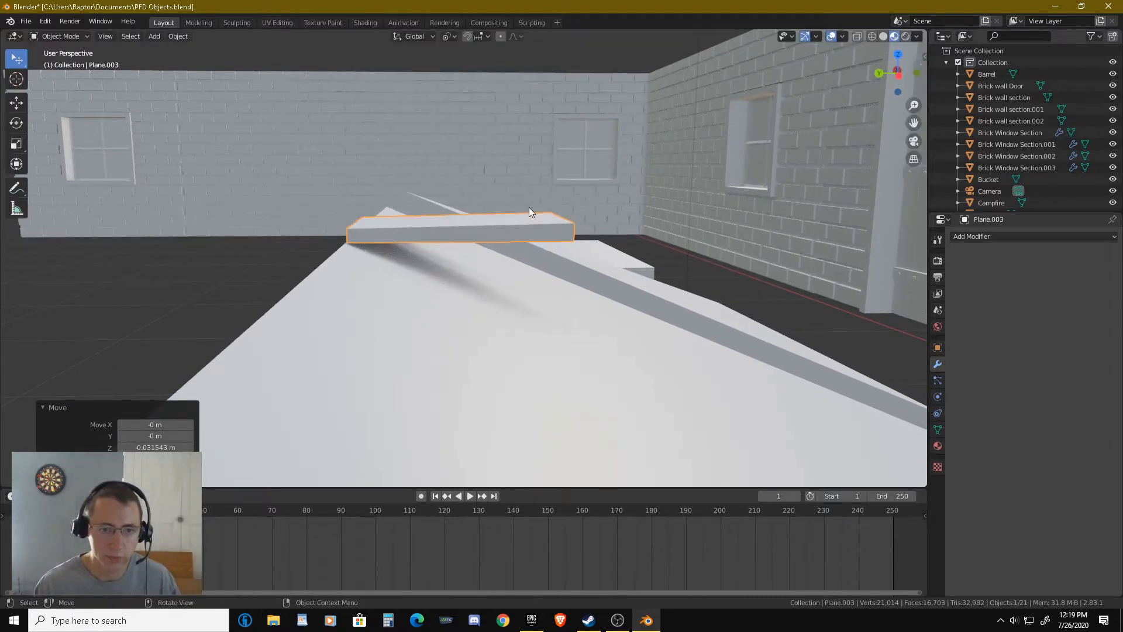
Select the thin piece on the sloped block's high edge and open its mesh for editing.
scroll(489, 243, down, 6)
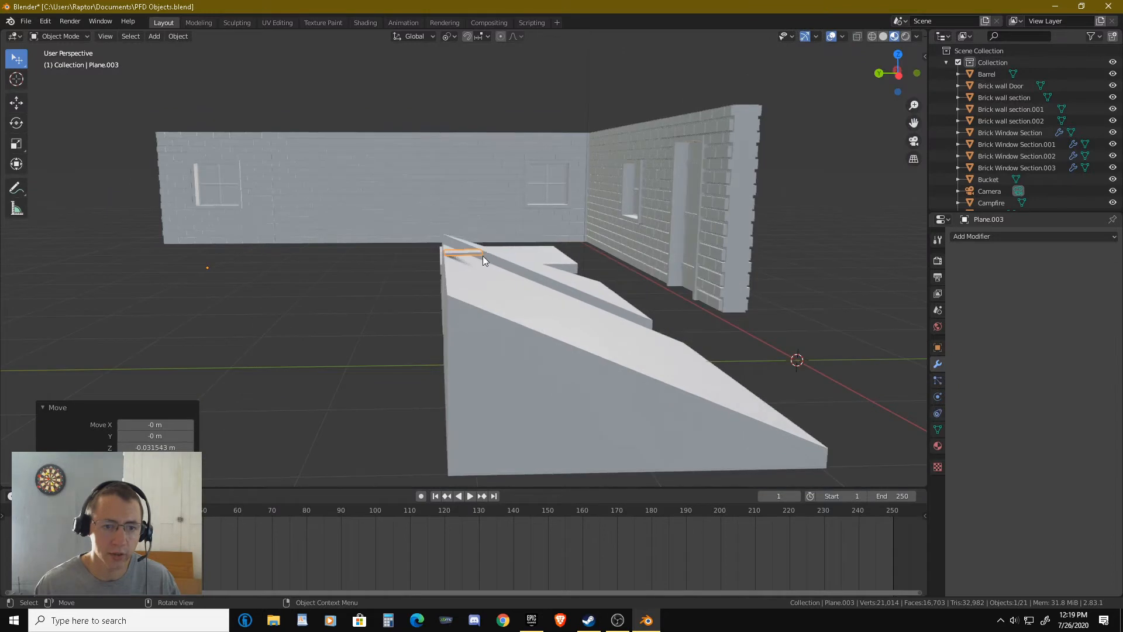
click(462, 252)
click(462, 252)
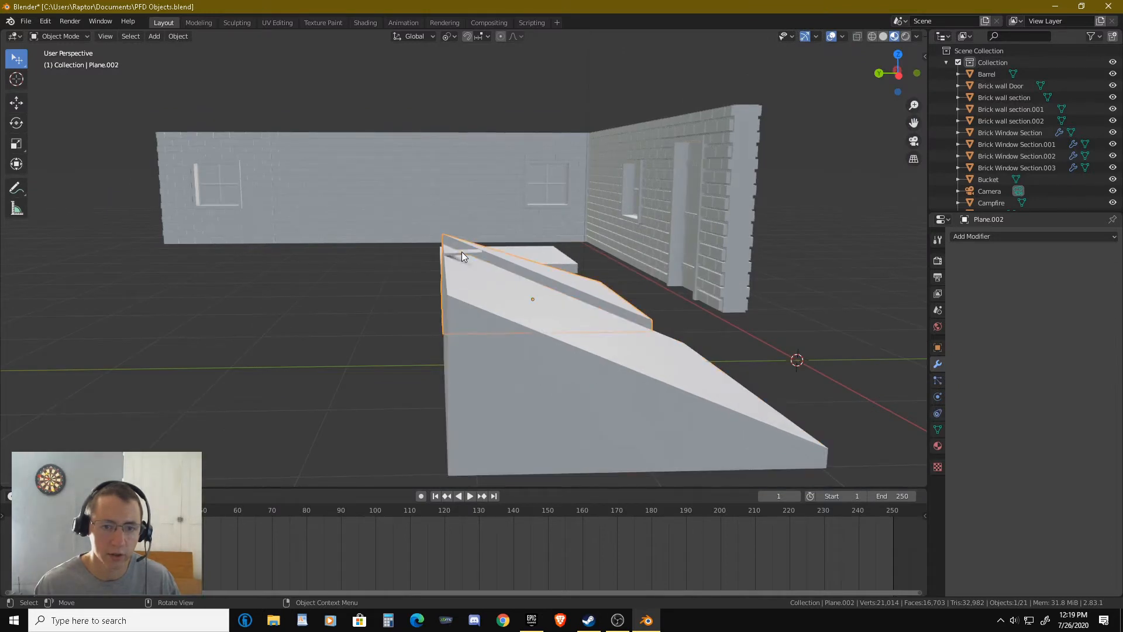
click(461, 252)
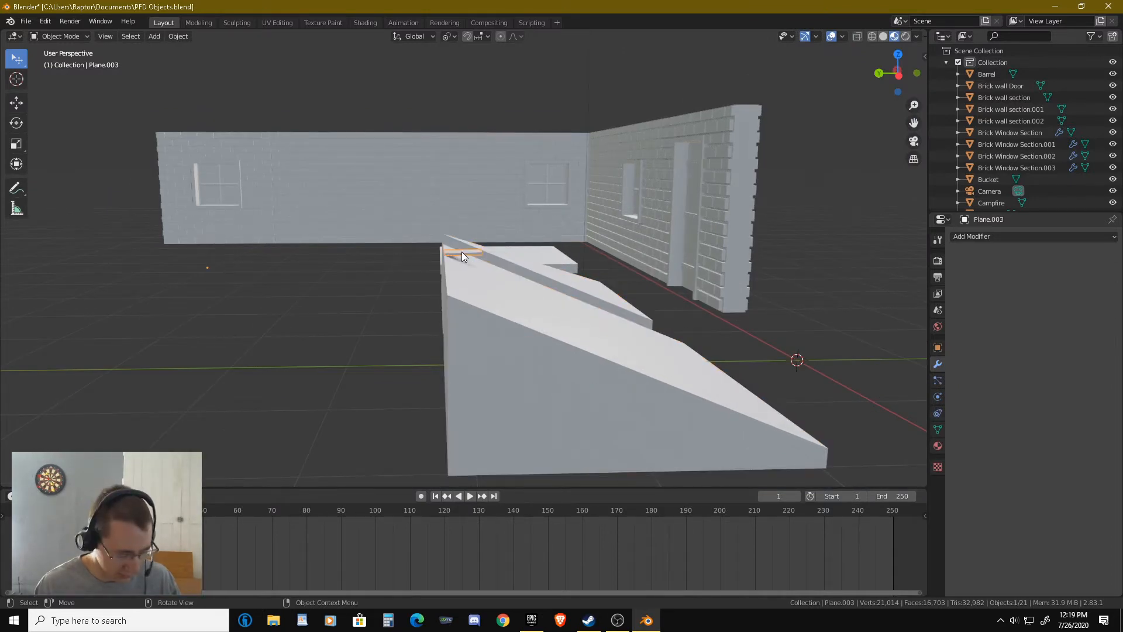
key(Tab)
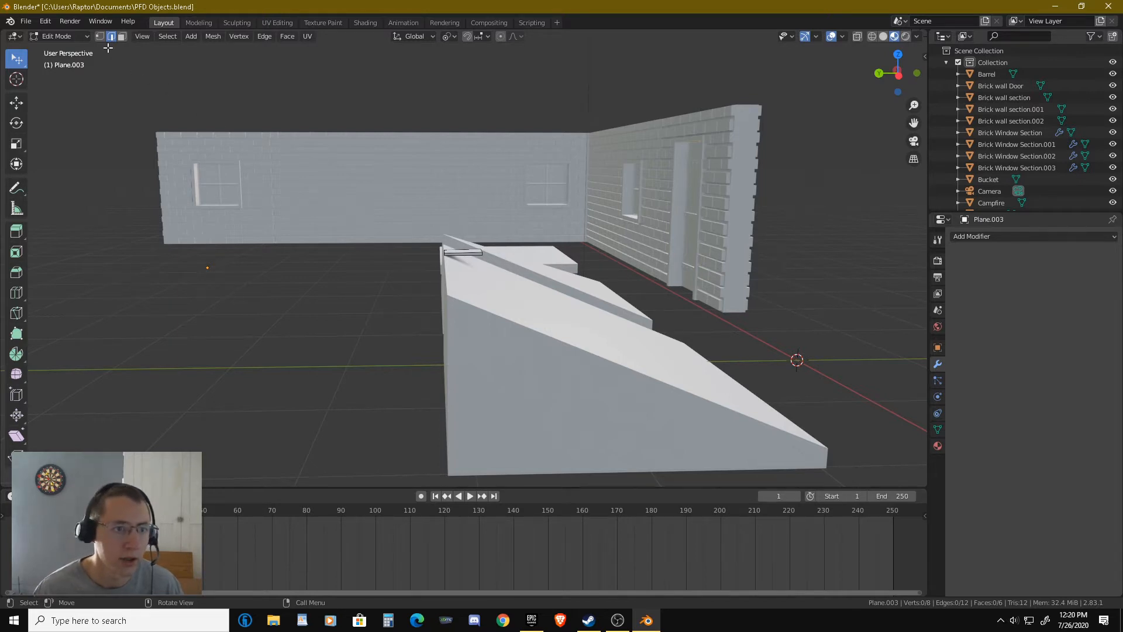
click(214, 36)
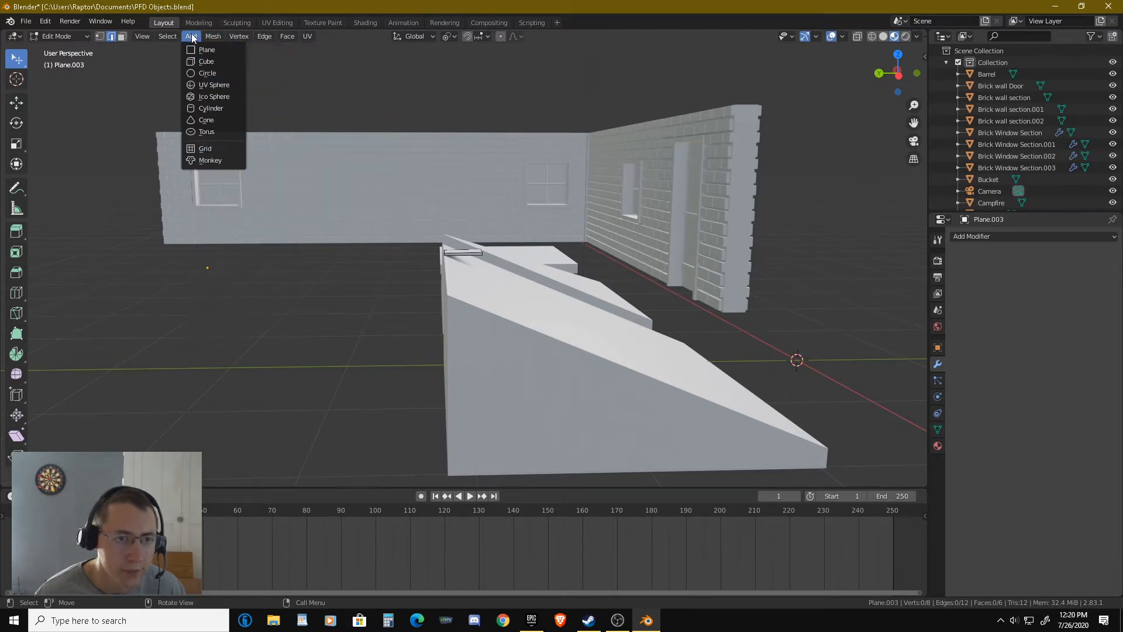
mouse_move(157, 35)
mouse_move(212, 35)
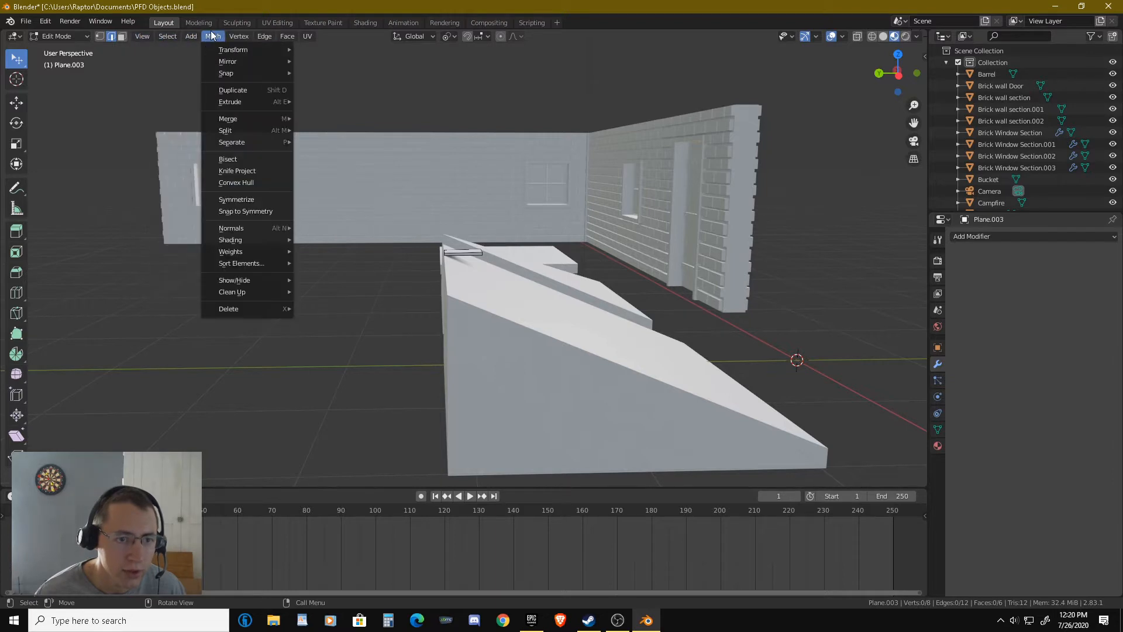
mouse_move(241, 54)
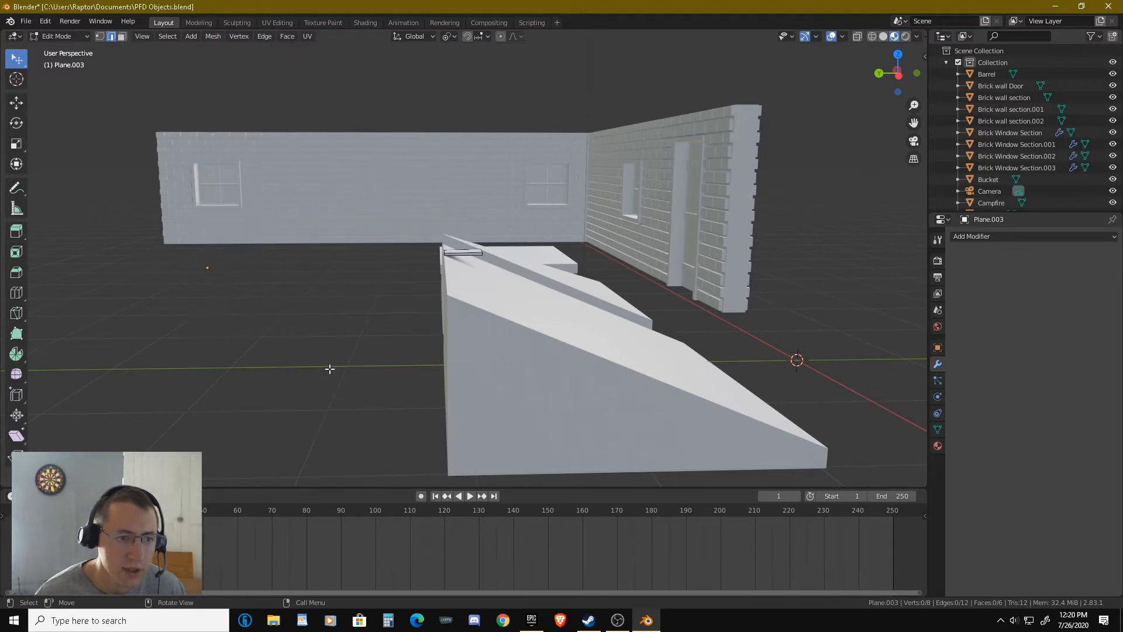
right_click(474, 279)
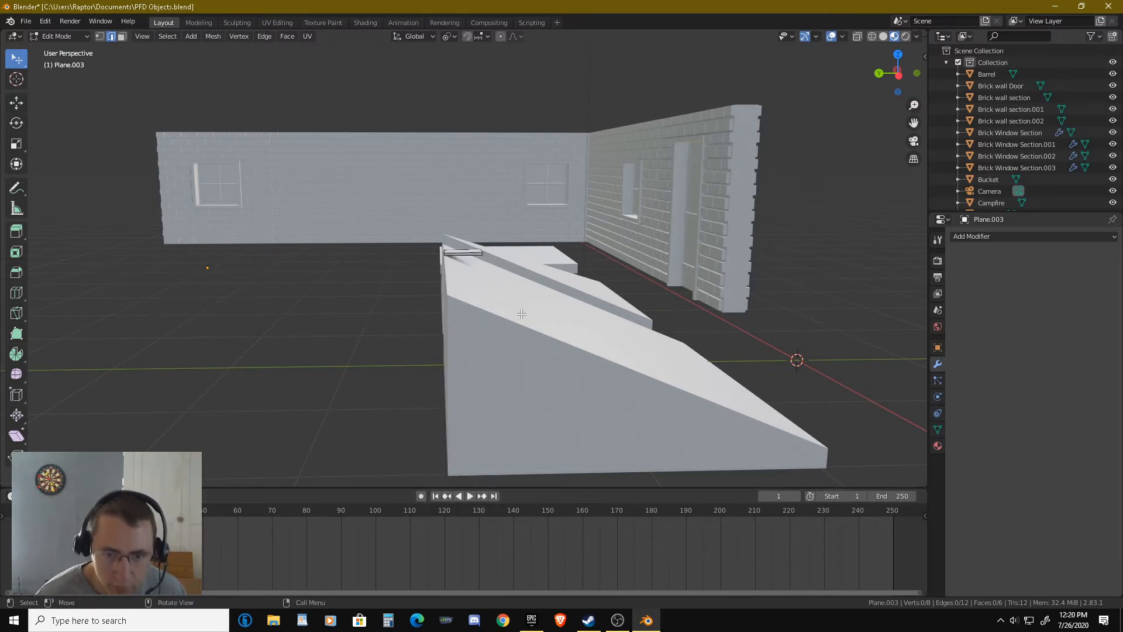
Try to set the thin piece's origin with Origin to Geometry while in mesh editing.
key(F3)
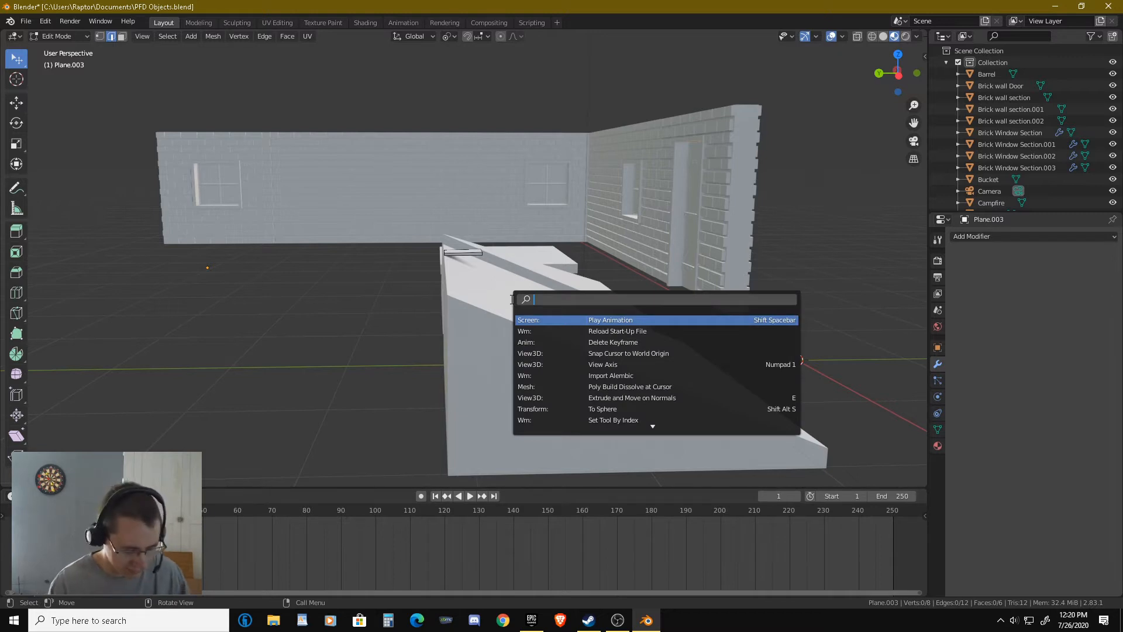
text(Set or)
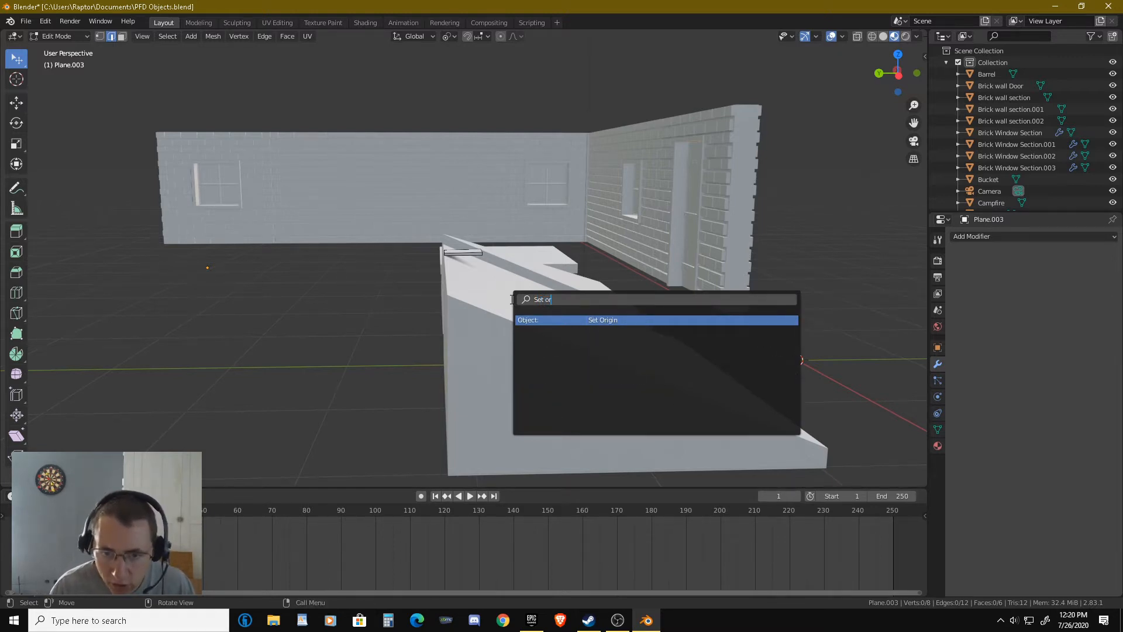
key(Return)
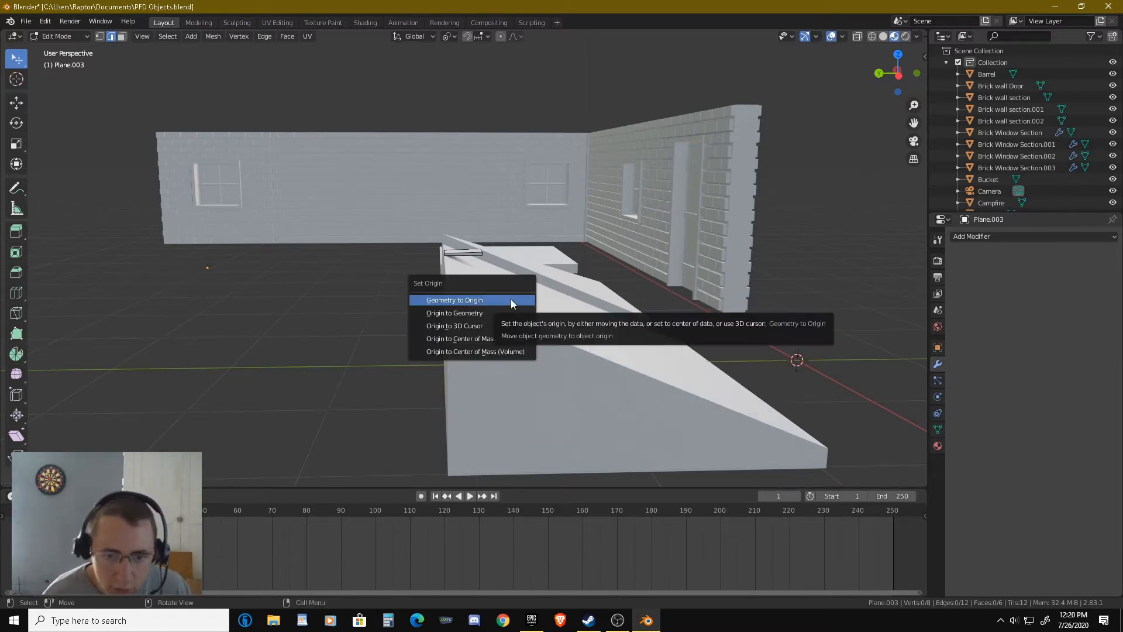
click(497, 313)
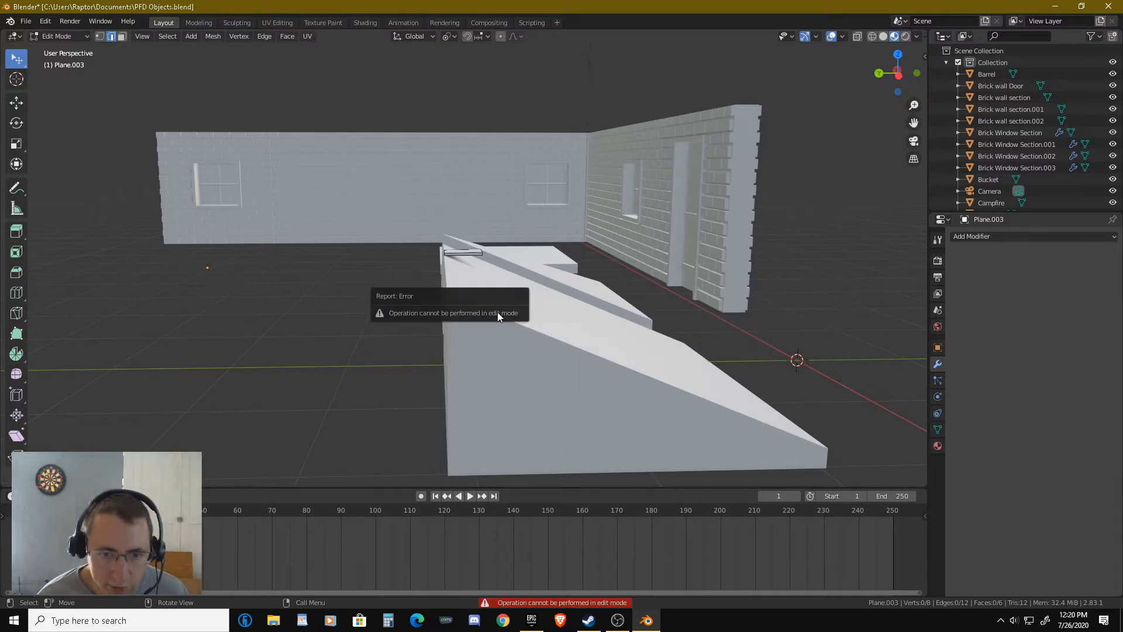
Leave mesh editing and set the thin piece's origin with Origin to Geometry.
key(Tab)
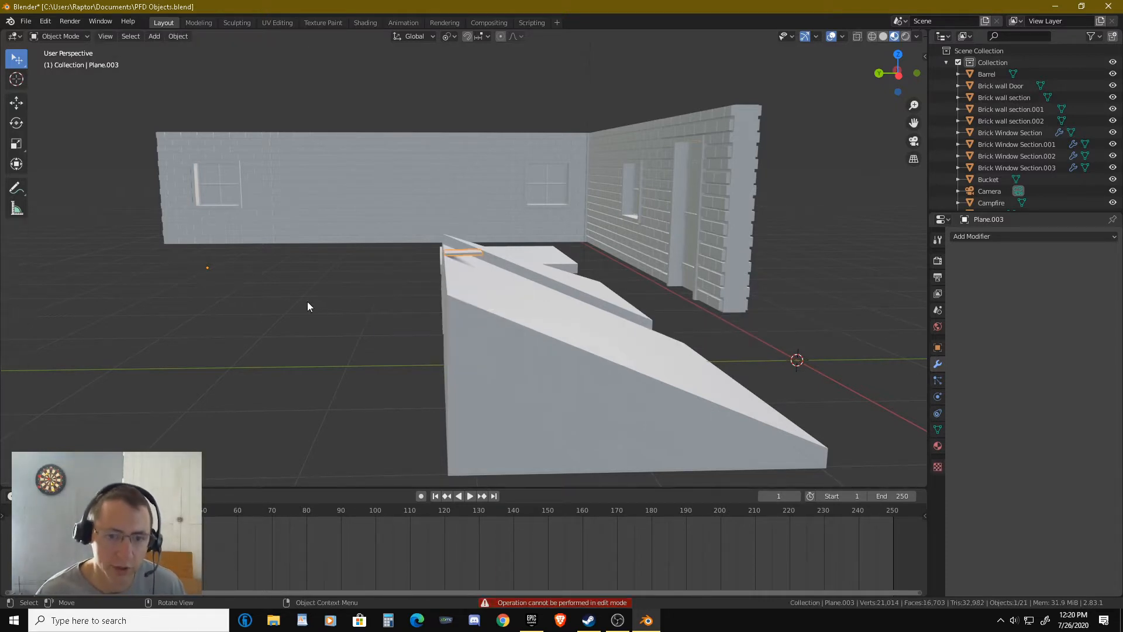
key(F3)
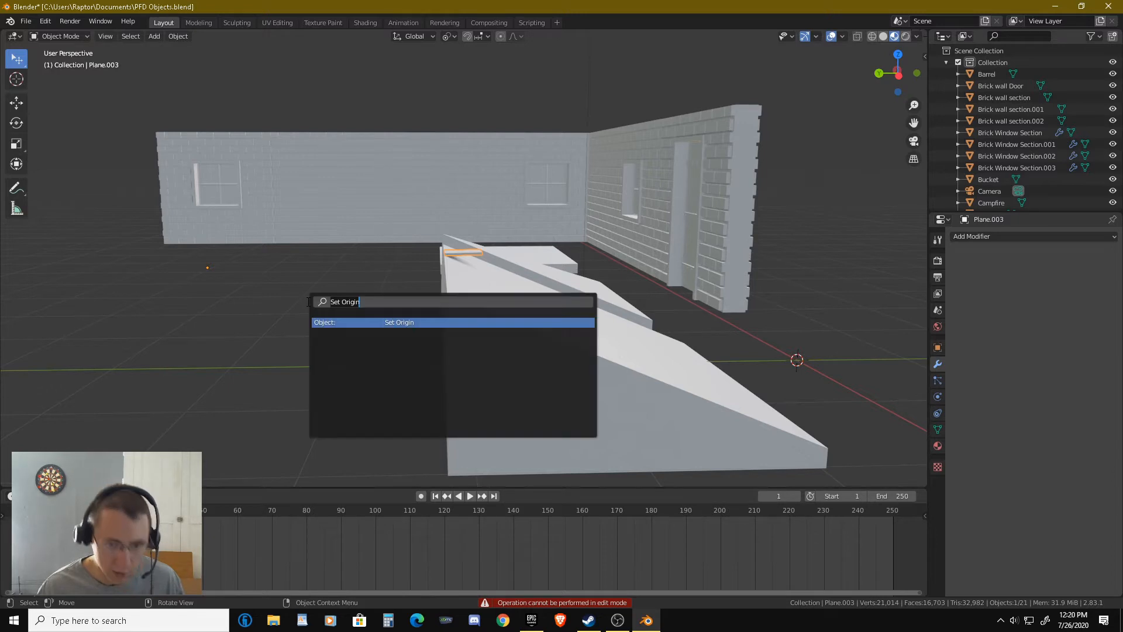
click(338, 322)
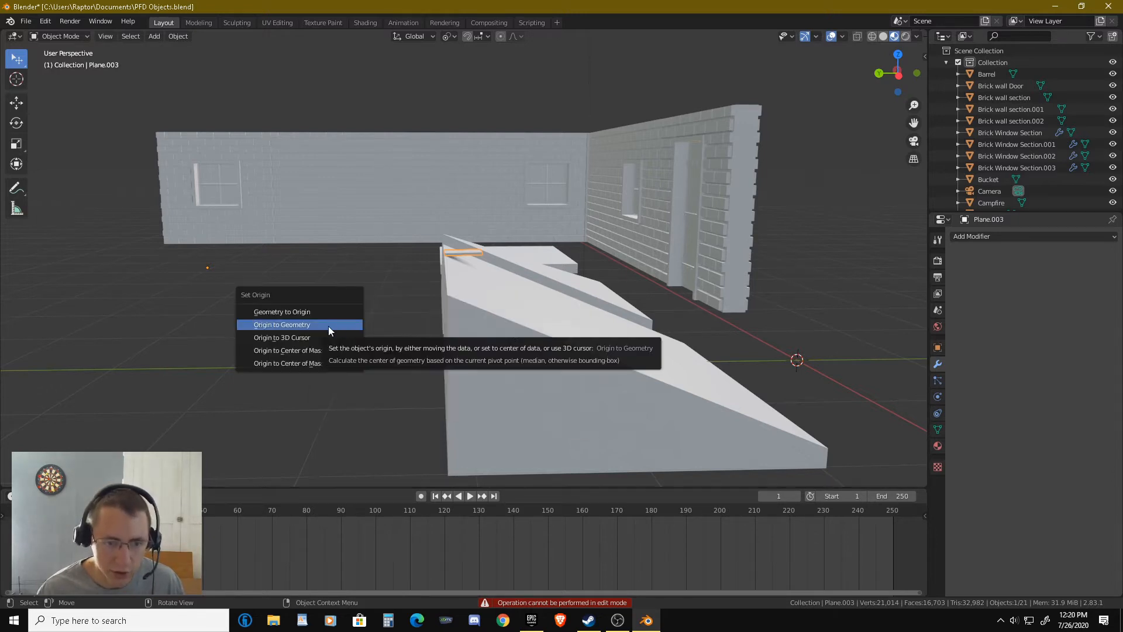
click(326, 331)
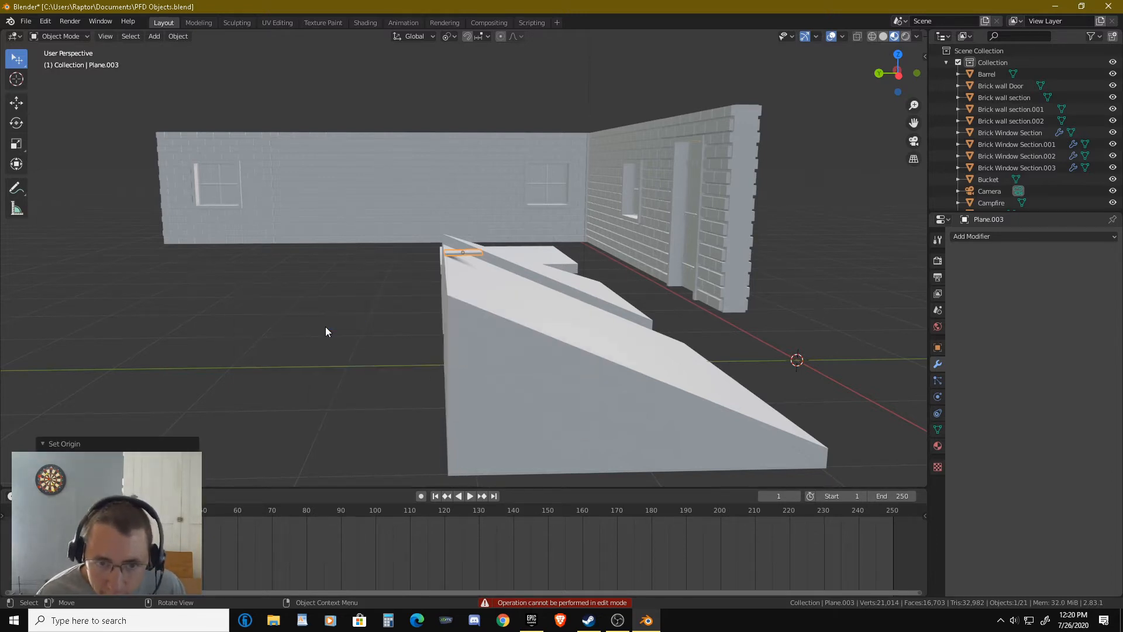
Rotate the thin piece about 21.8° around the global X axis to match the block's slope.
scroll(466, 255, up, 6)
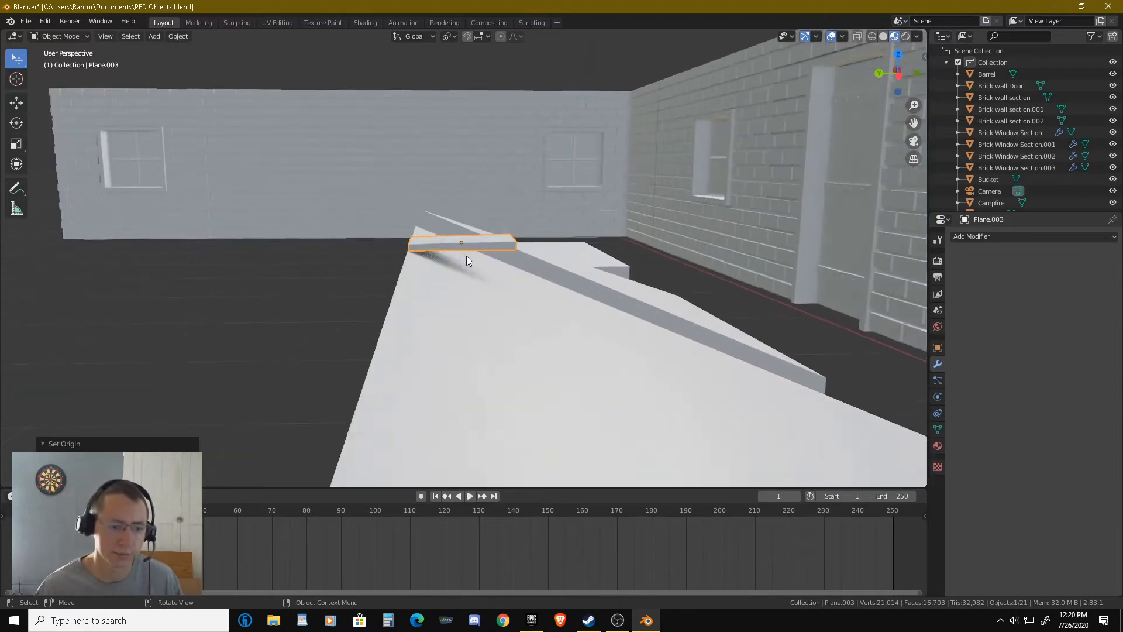
key(Tab)
scroll(467, 251, up, 1)
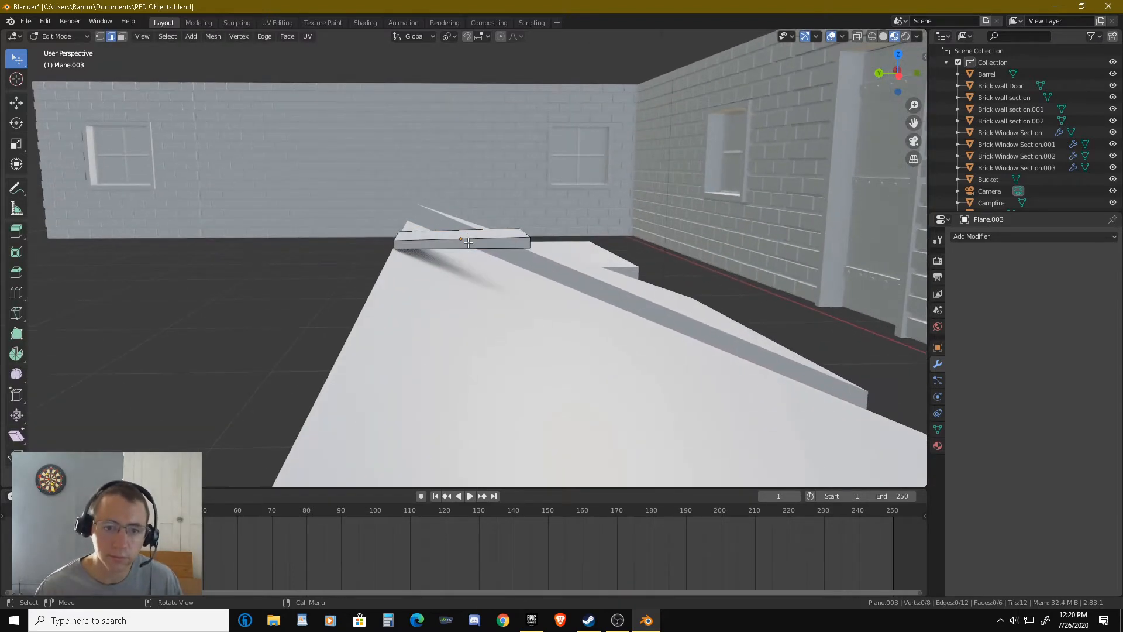
key(Tab)
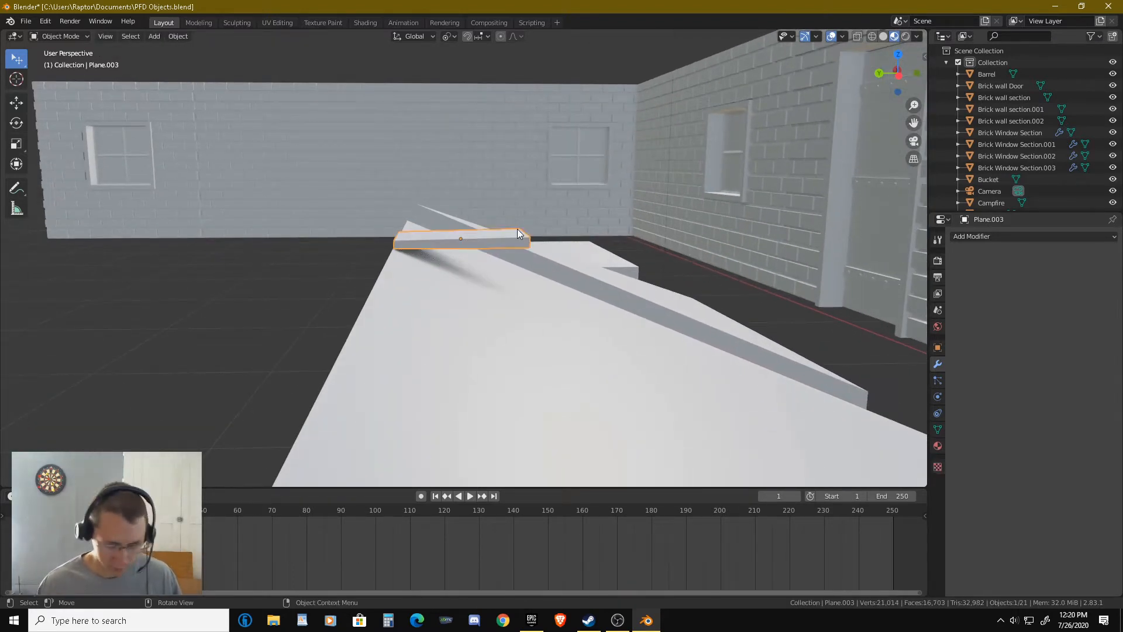
key(r)
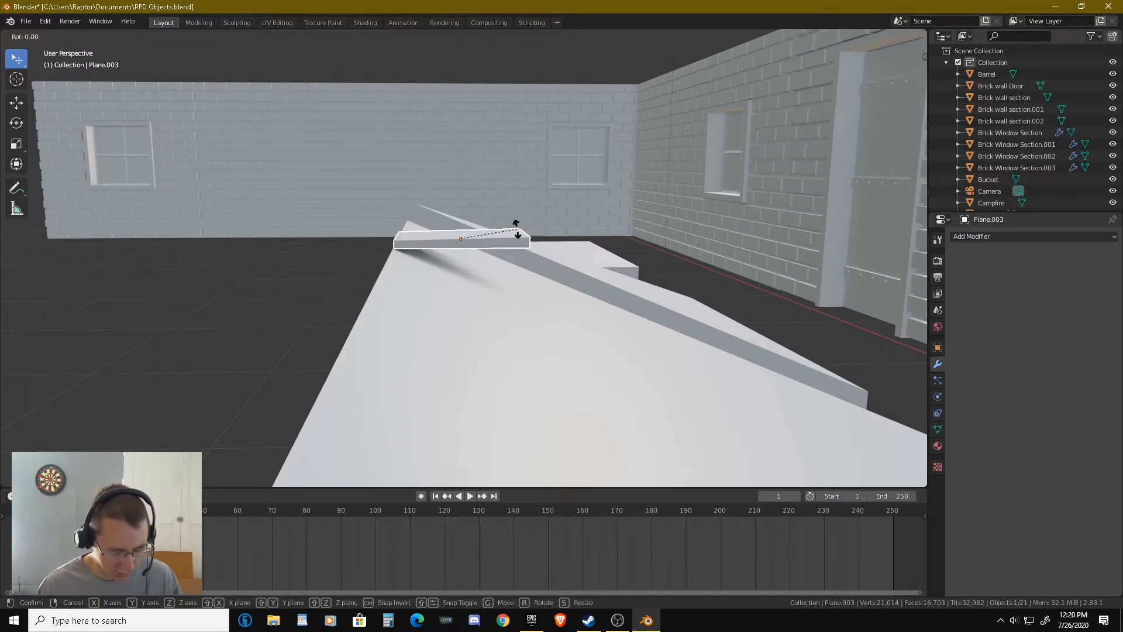
key(x)
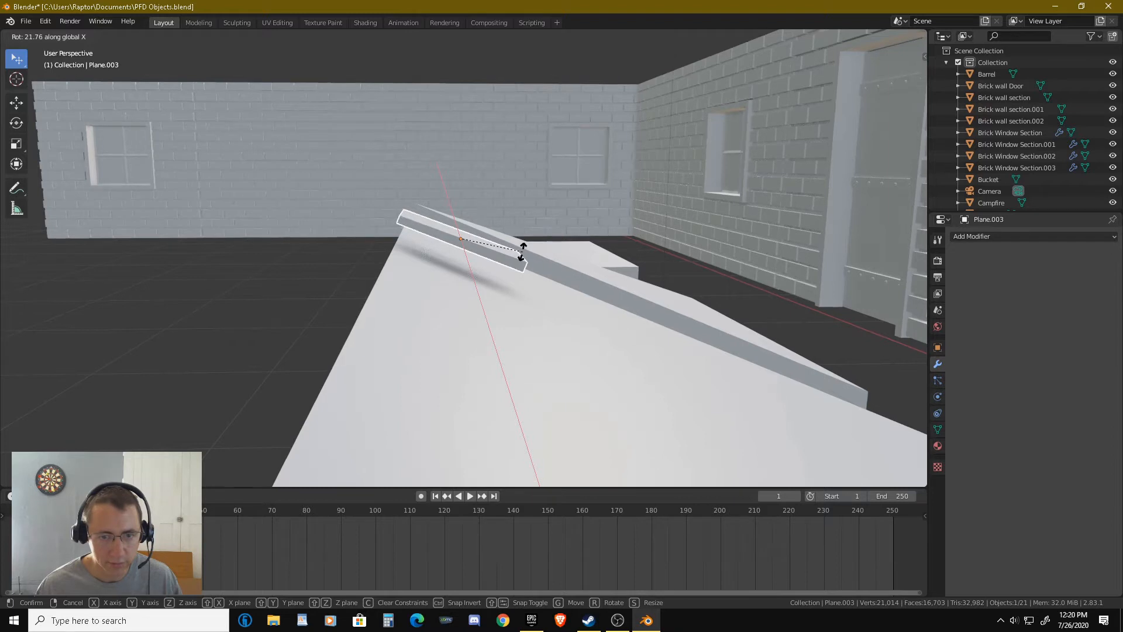
click(523, 251)
Lower the thin piece about 0.056 m onto the slope, and shift it about 0.010 m along Y and -0.006 m along Z.
key(g)
key(z)
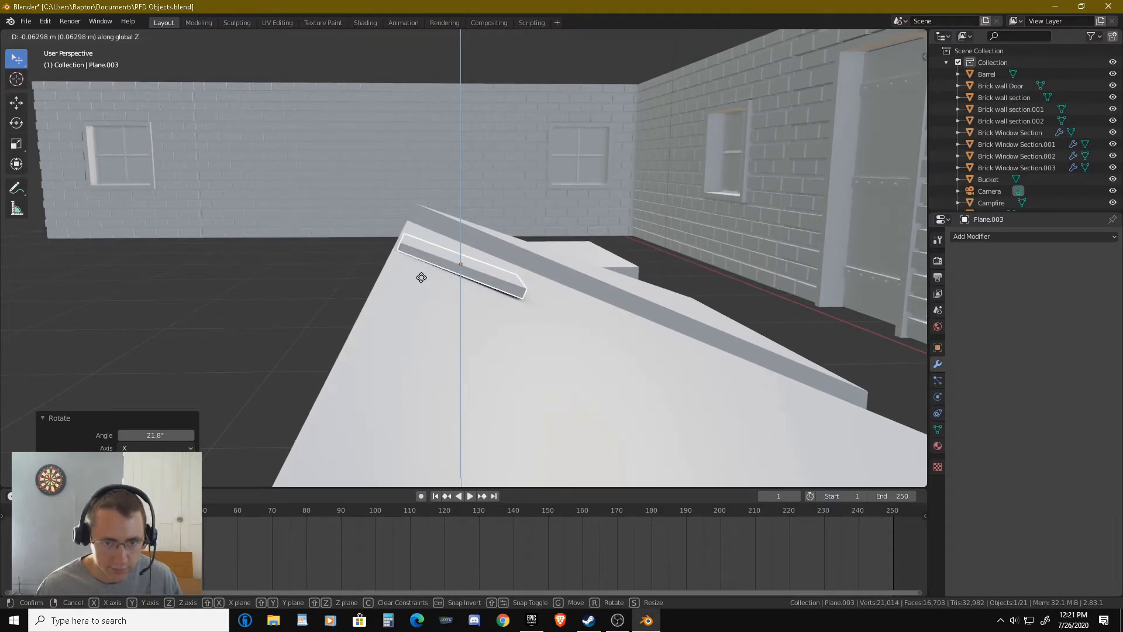
click(421, 274)
key(g)
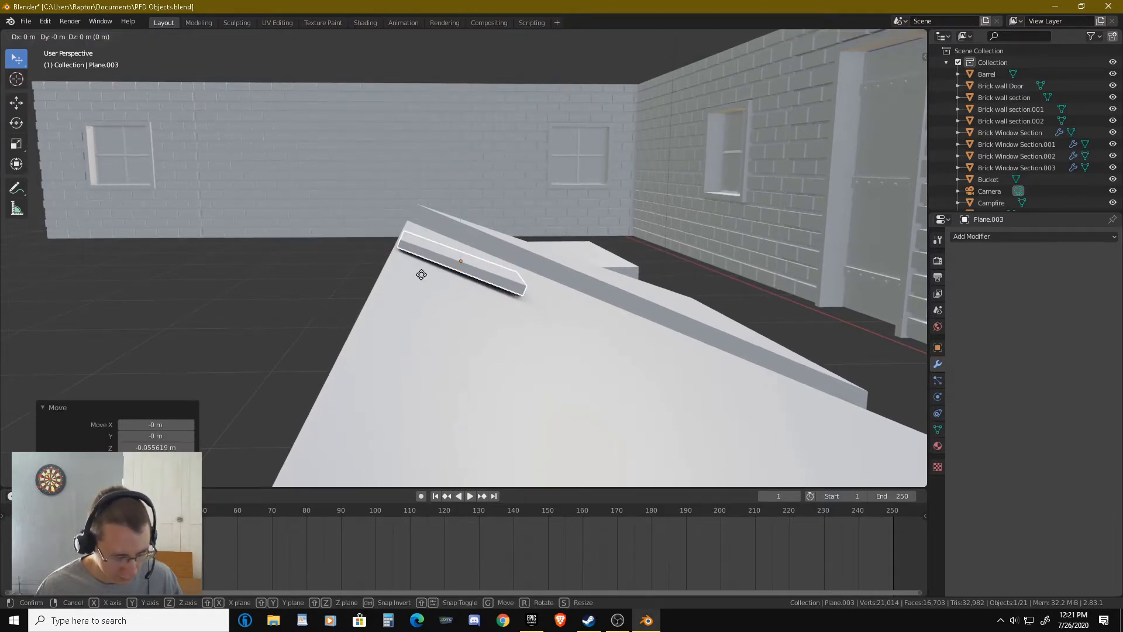
key(shift+x)
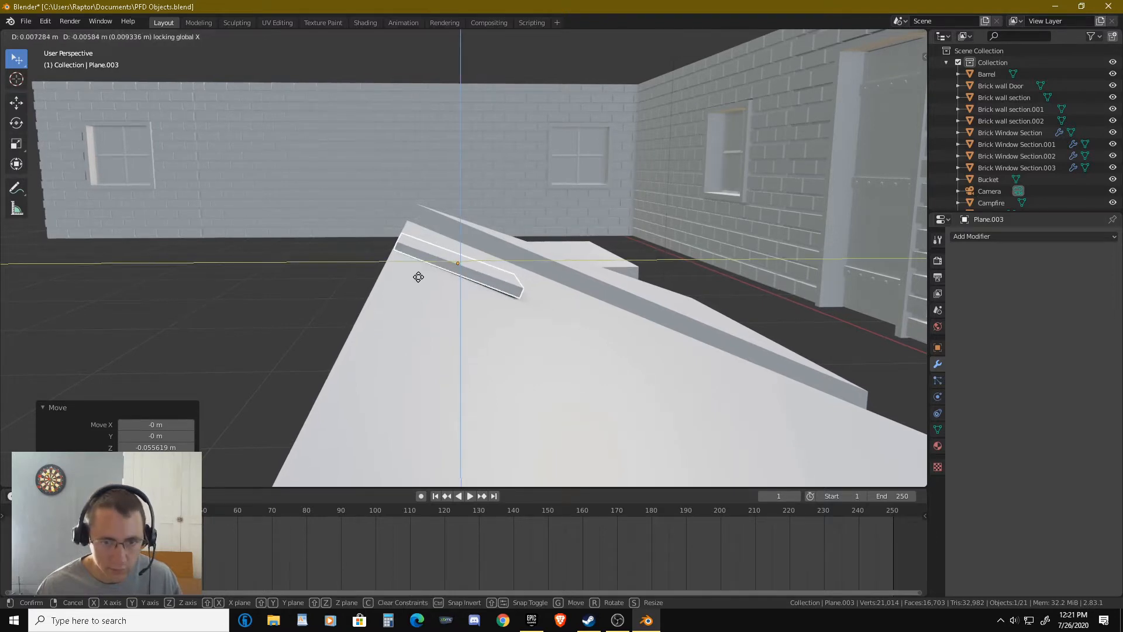
click(418, 277)
Move the thin piece about 0.564 m along X to the corner of the sloped block's high edge.
middle_drag(418, 276, 328, 319)
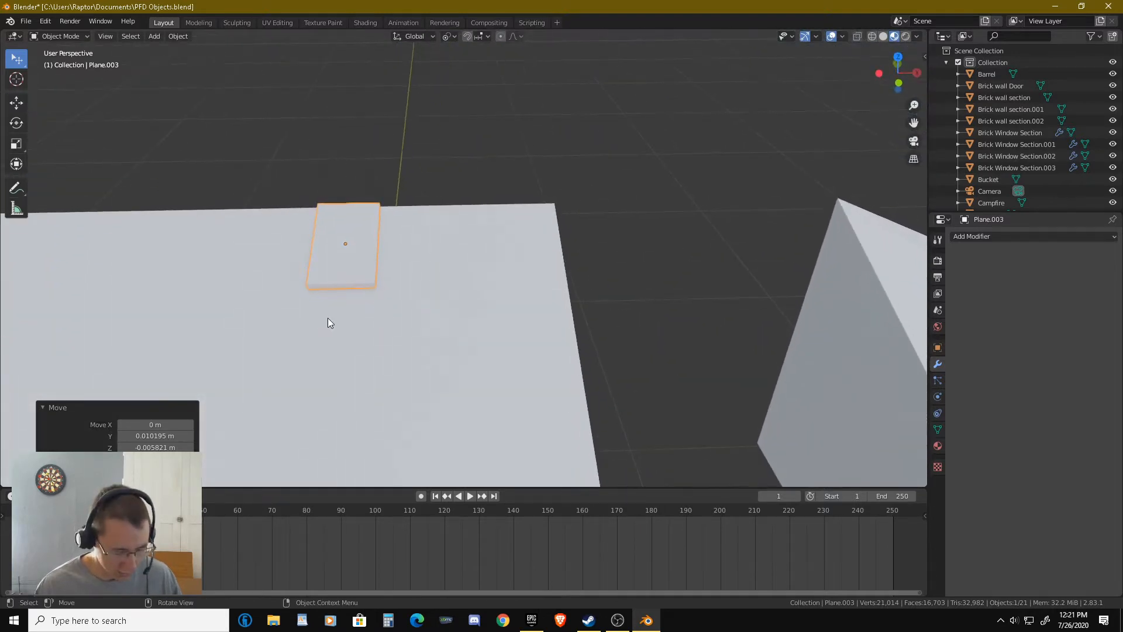
key(g)
key(x)
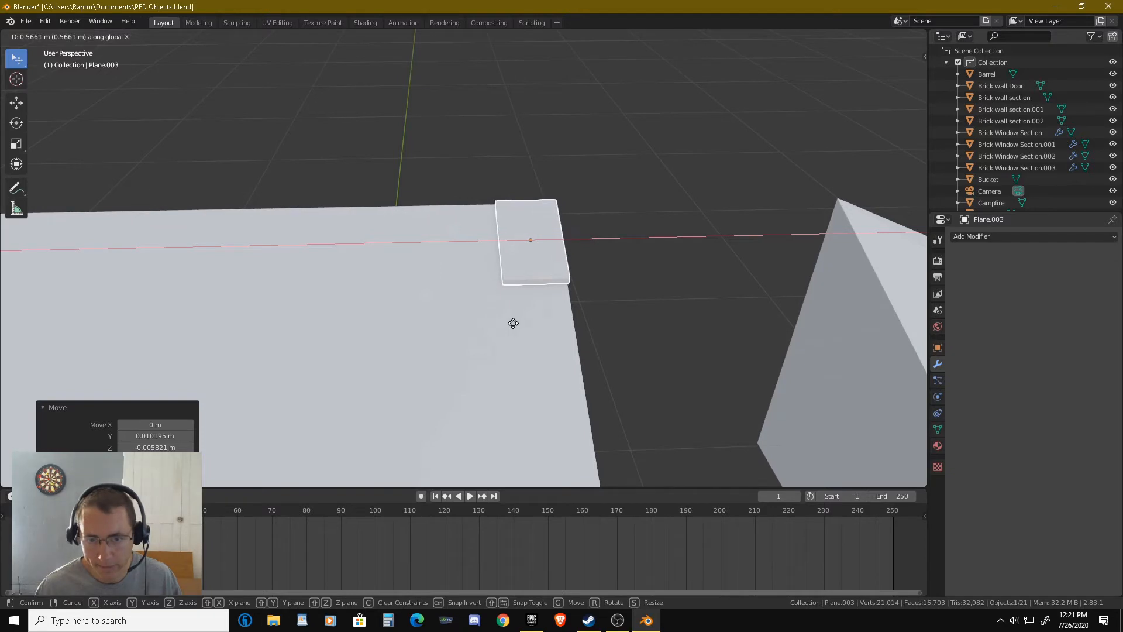
click(513, 323)
Add an Array modifier to the thin piece.
middle_drag(513, 323, 588, 310)
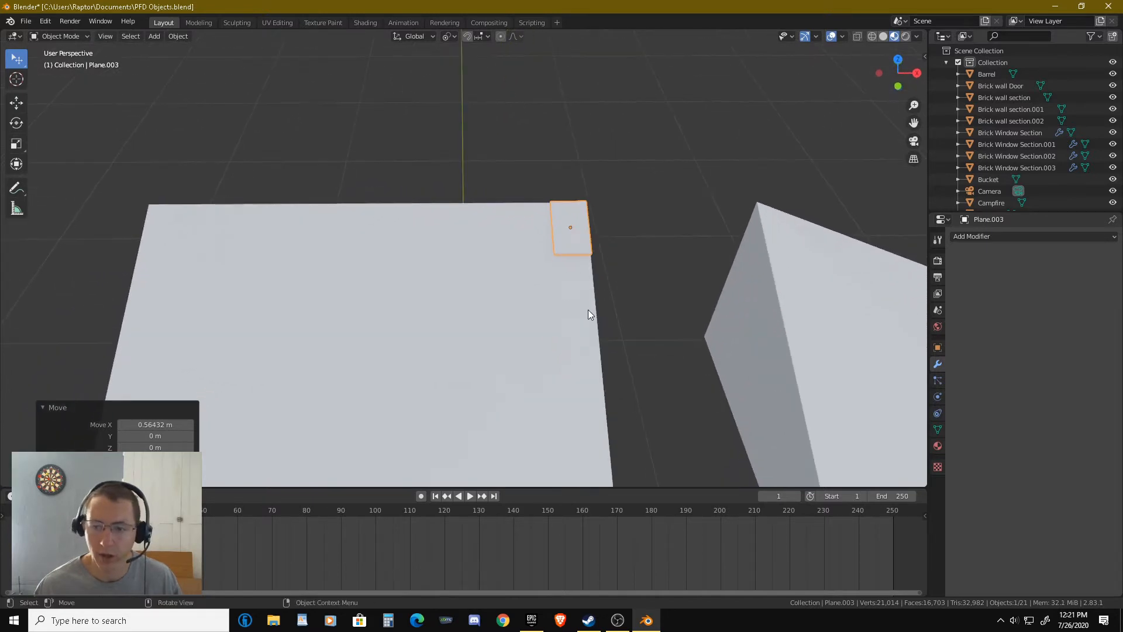
click(990, 237)
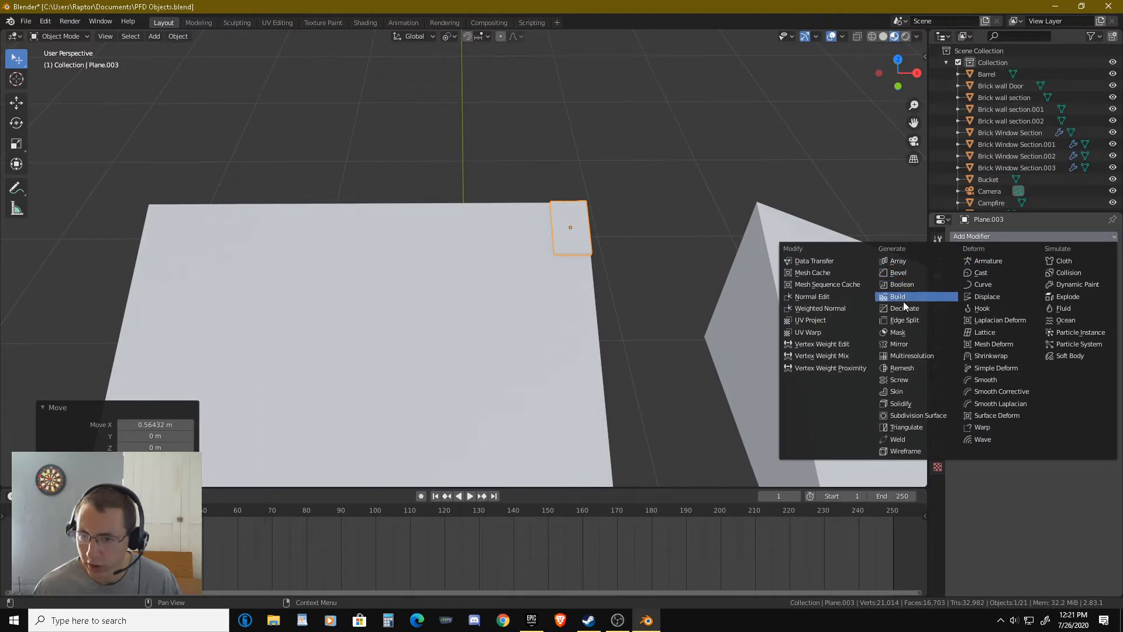
click(901, 261)
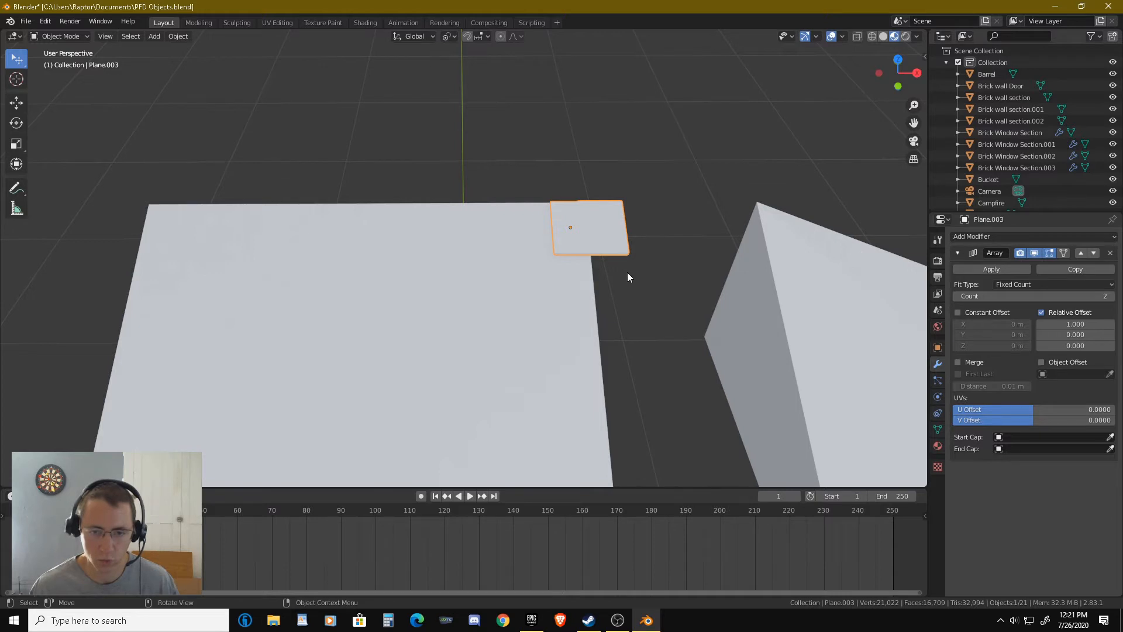
Move the arrayed thin piece about -2.195 m along X to the opposite corner of the block's high edge.
key(g)
key(x)
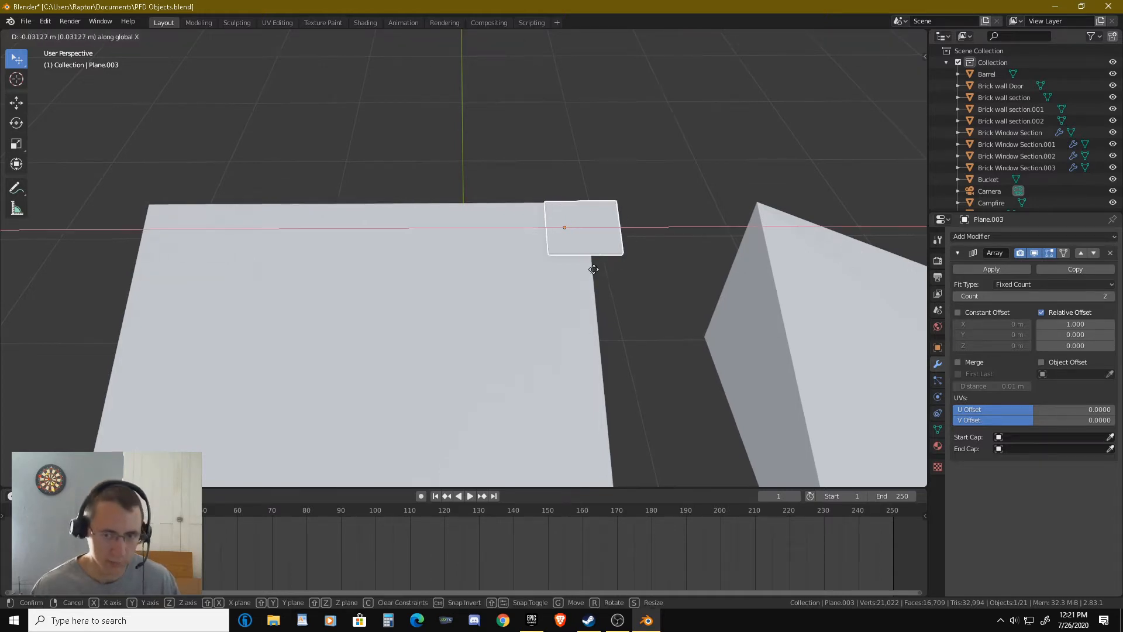
click(199, 275)
Nudge the arrayed piece about 0.010 m along X to align its outer side with the block's side edge.
shift+middle_drag(199, 271, 476, 275)
scroll(406, 261, up, 10)
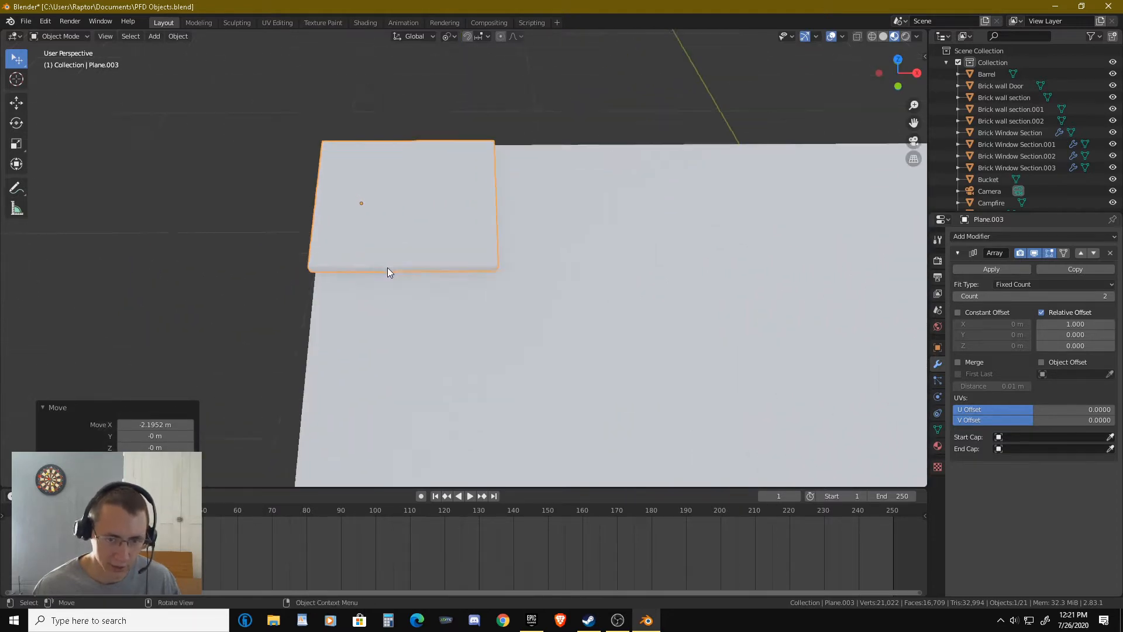
middle_drag(371, 276, 468, 241)
key(g)
key(x)
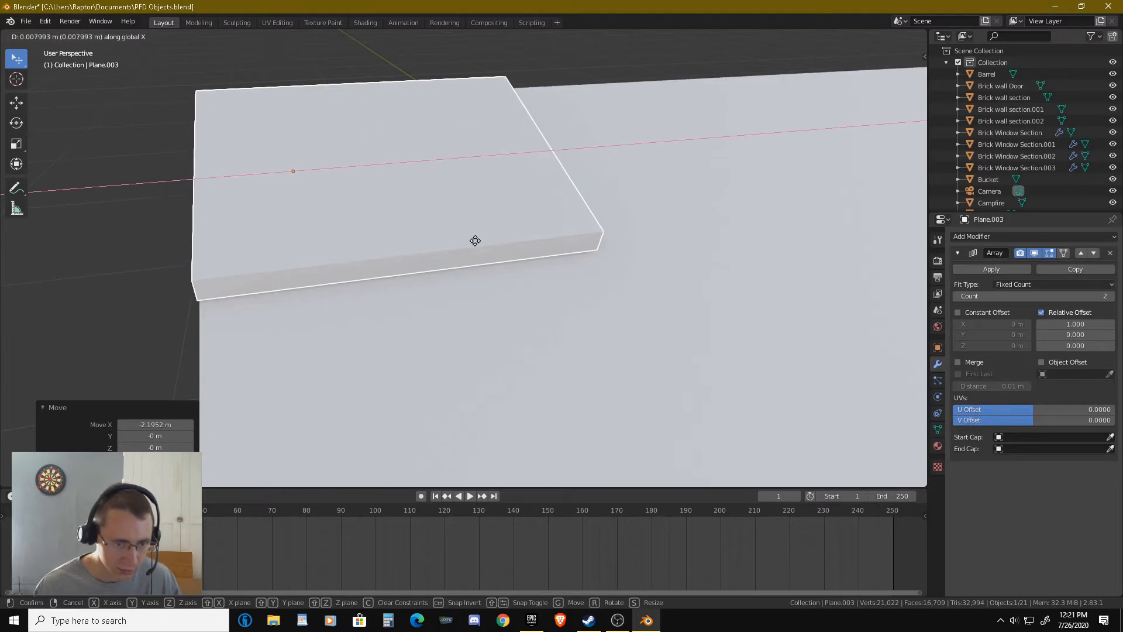
click(476, 240)
scroll(543, 314, down, 5)
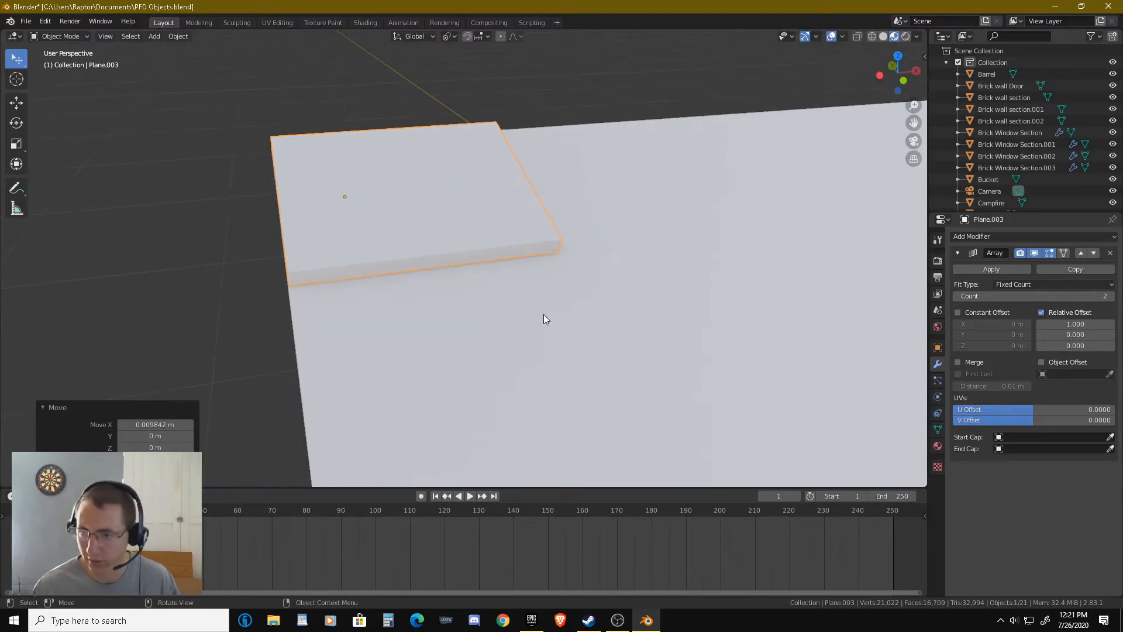
Enable the array's constant offset and set its X distance to 0.01 m to leave a gap between the pieces.
middle_drag(544, 317, 517, 317)
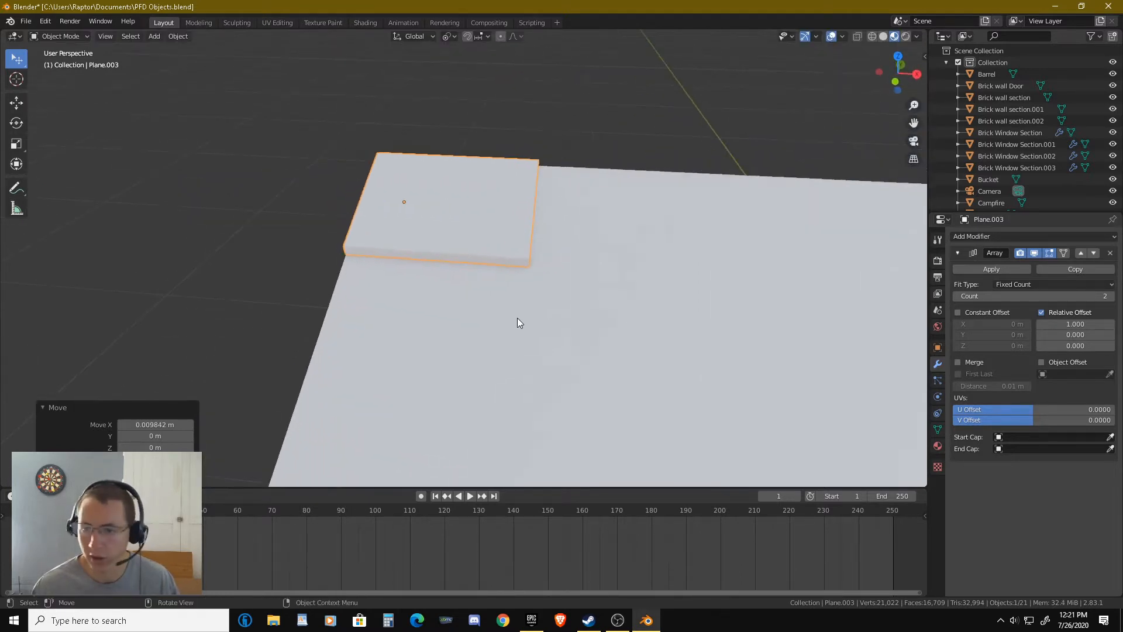
click(957, 312)
click(993, 326)
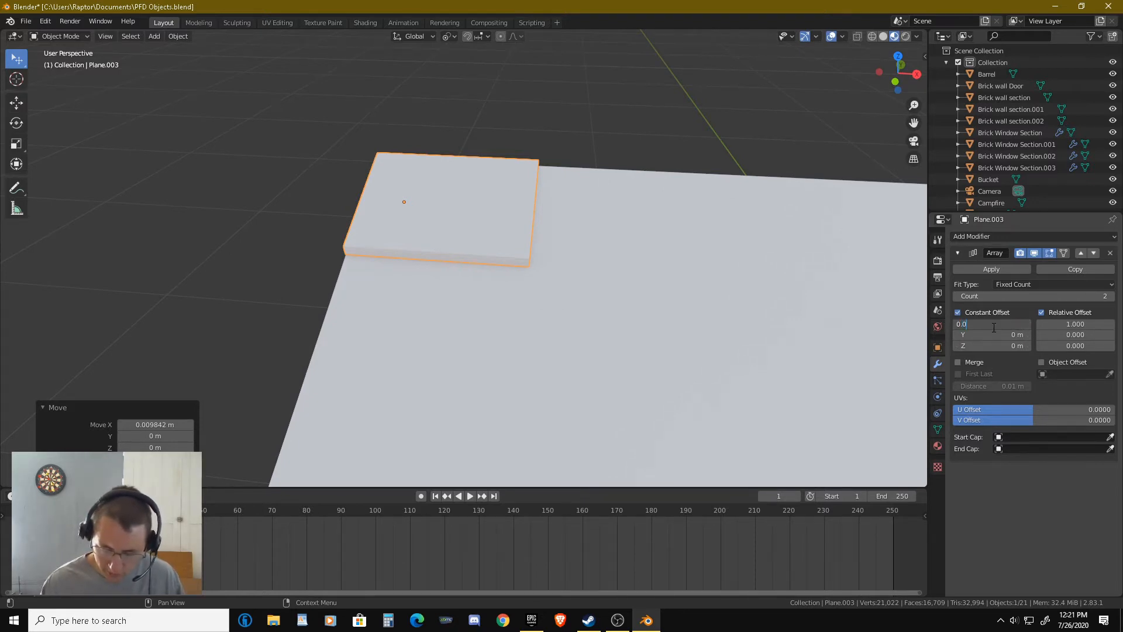
text(0.01)
key(Return)
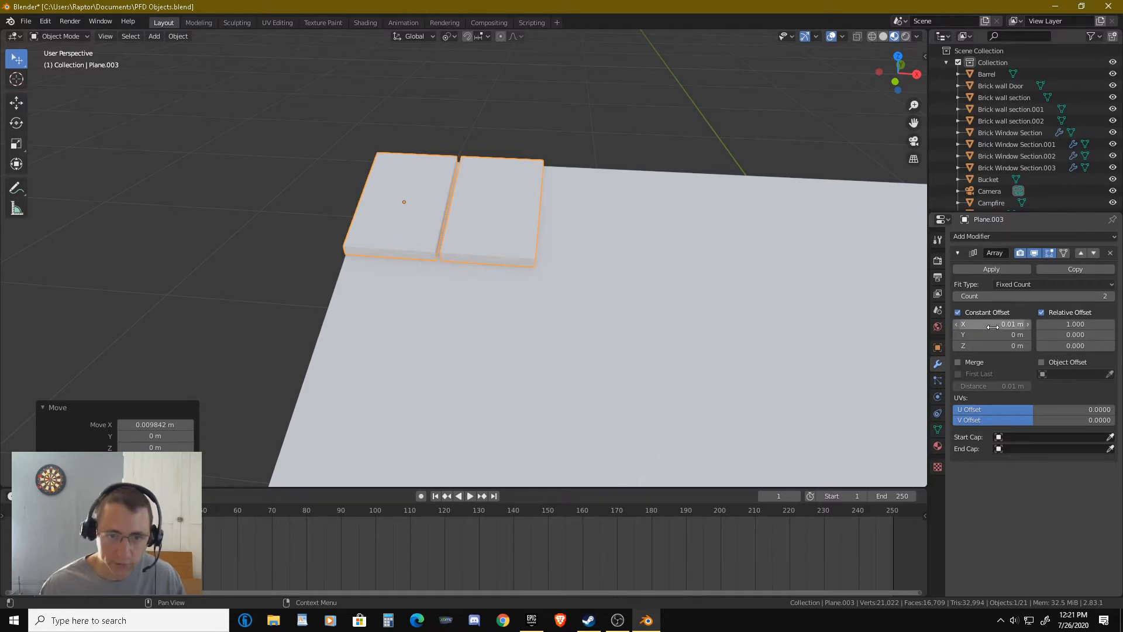
Narrow the gap between the arrayed pieces by setting the constant X offset to 0.005 m.
scroll(492, 195, up, 3)
middle_drag(482, 201, 511, 222)
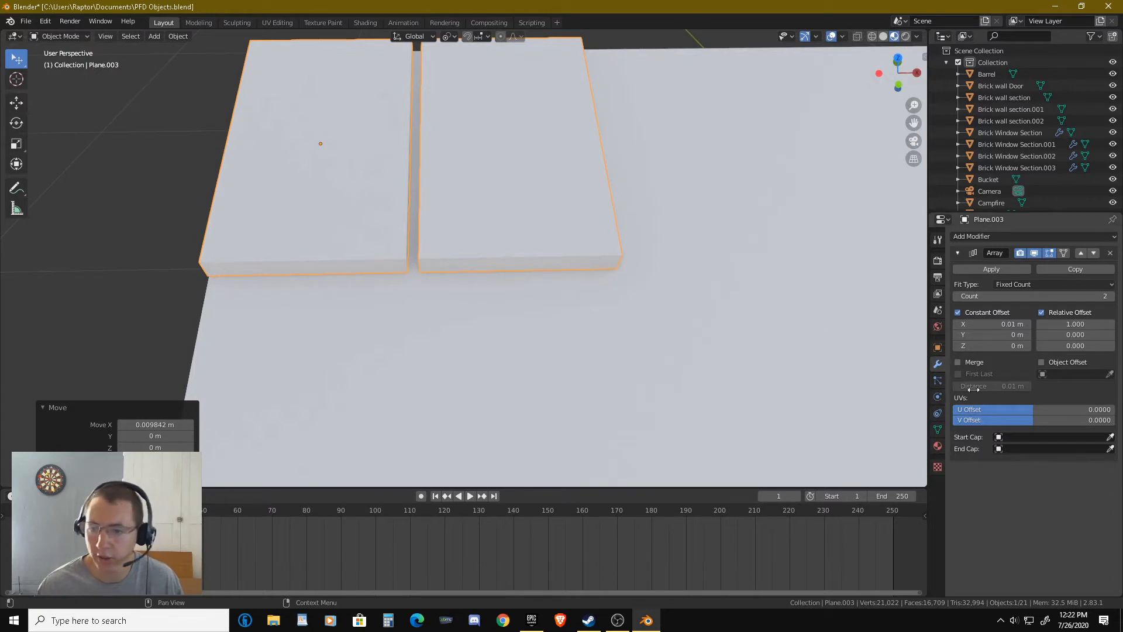
click(988, 324)
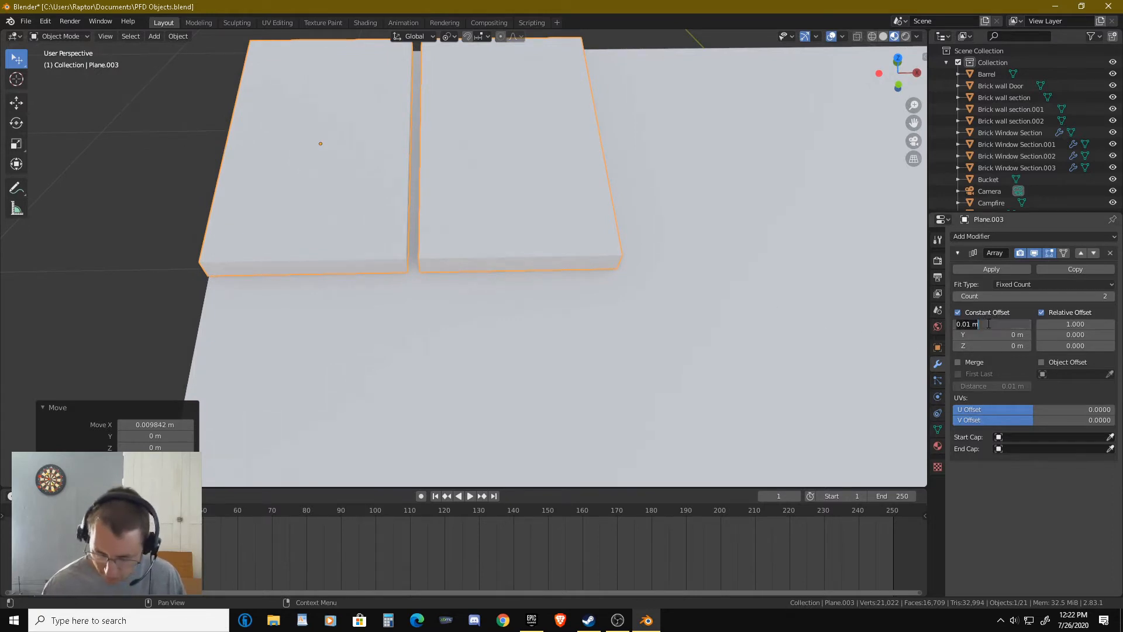
key(BackSpace)
key(BackSpace)
key(BackSpace)
text(05)
key(Return)
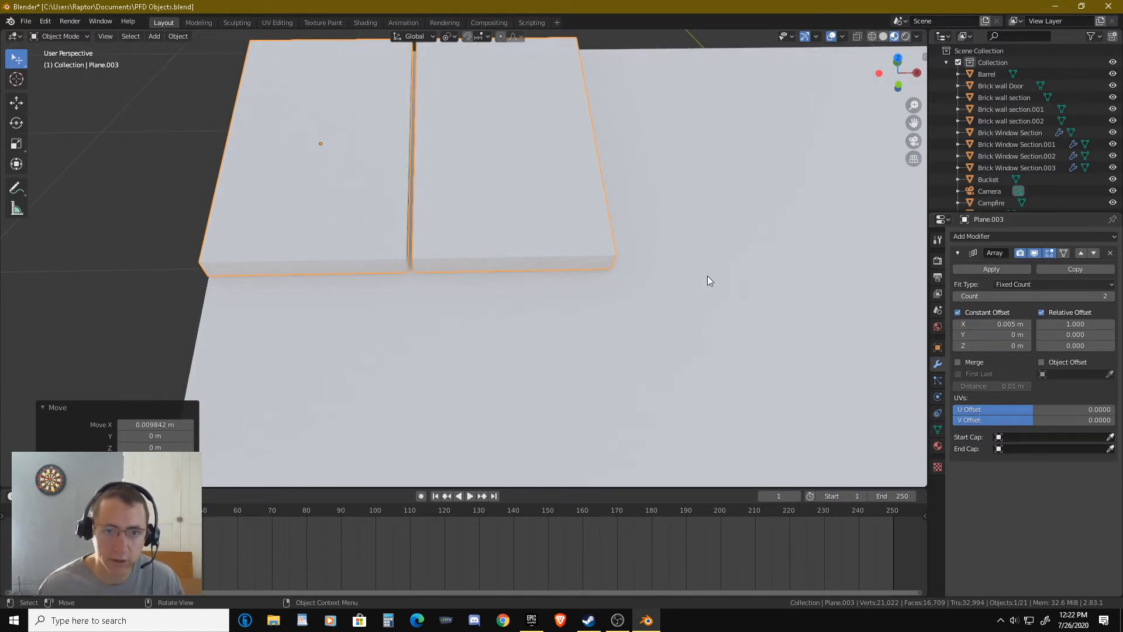
Increase the array count to 12 so the row of pieces spans the sloped block's high edge.
scroll(468, 250, up, 5)
scroll(570, 257, down, 6)
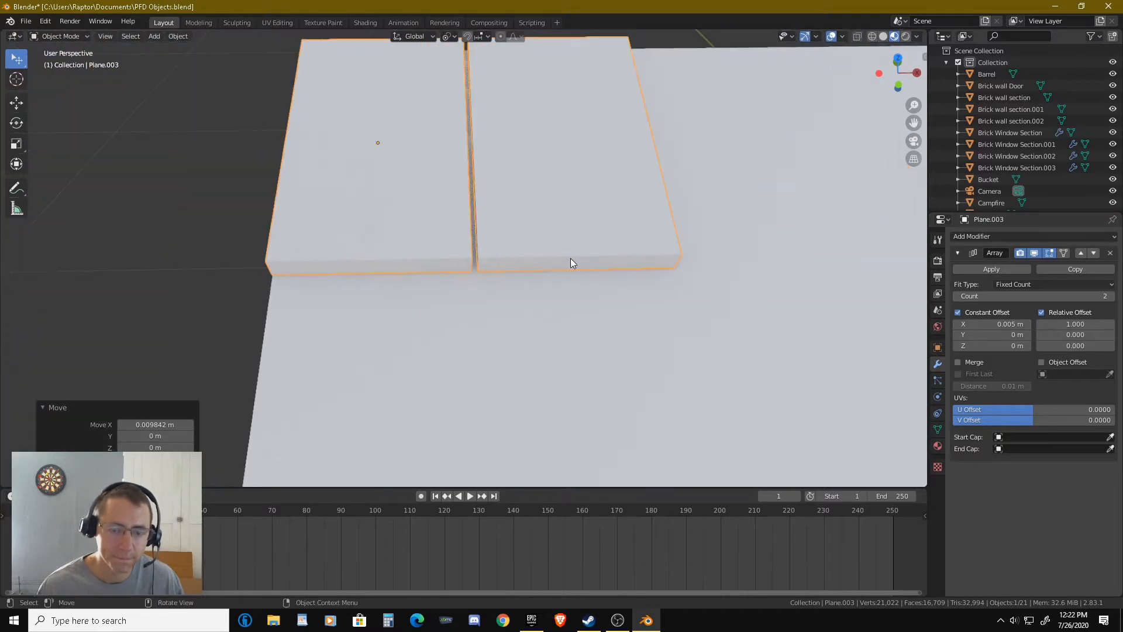
scroll(576, 261, down, 8)
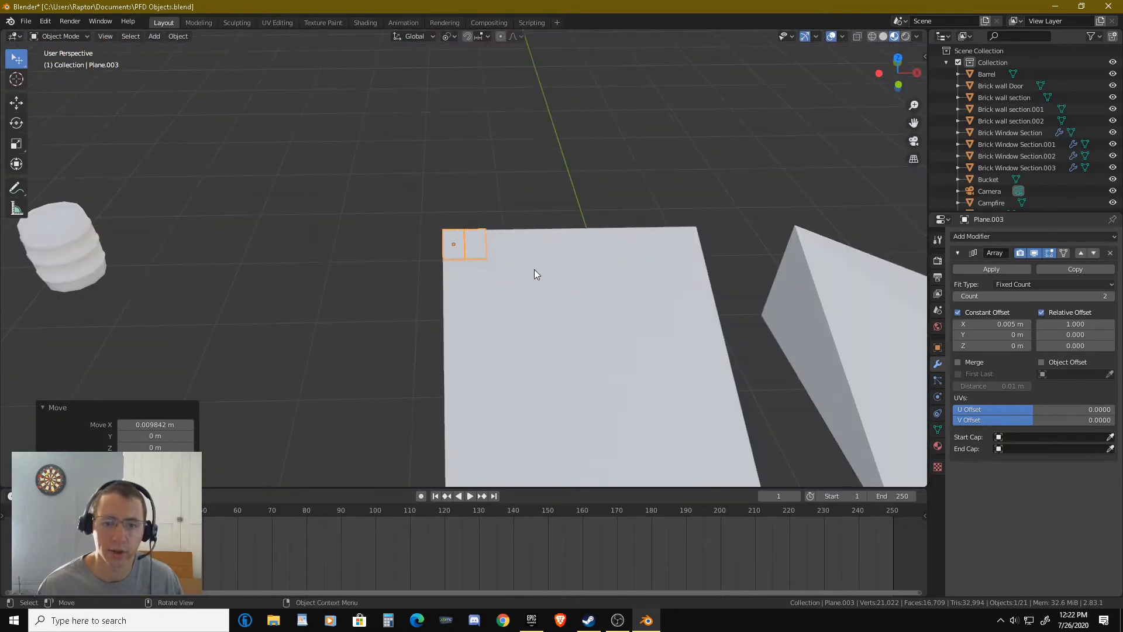
scroll(532, 269, up, 4)
shift+middle_drag(520, 271, 458, 240)
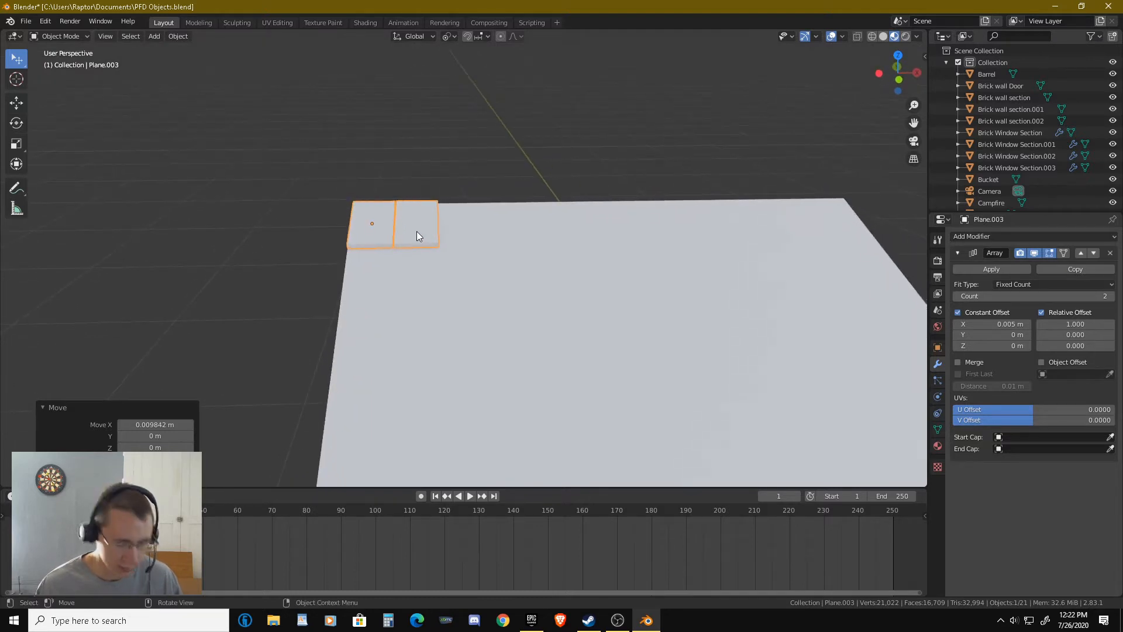
click(469, 158)
scroll(421, 240, up, 4)
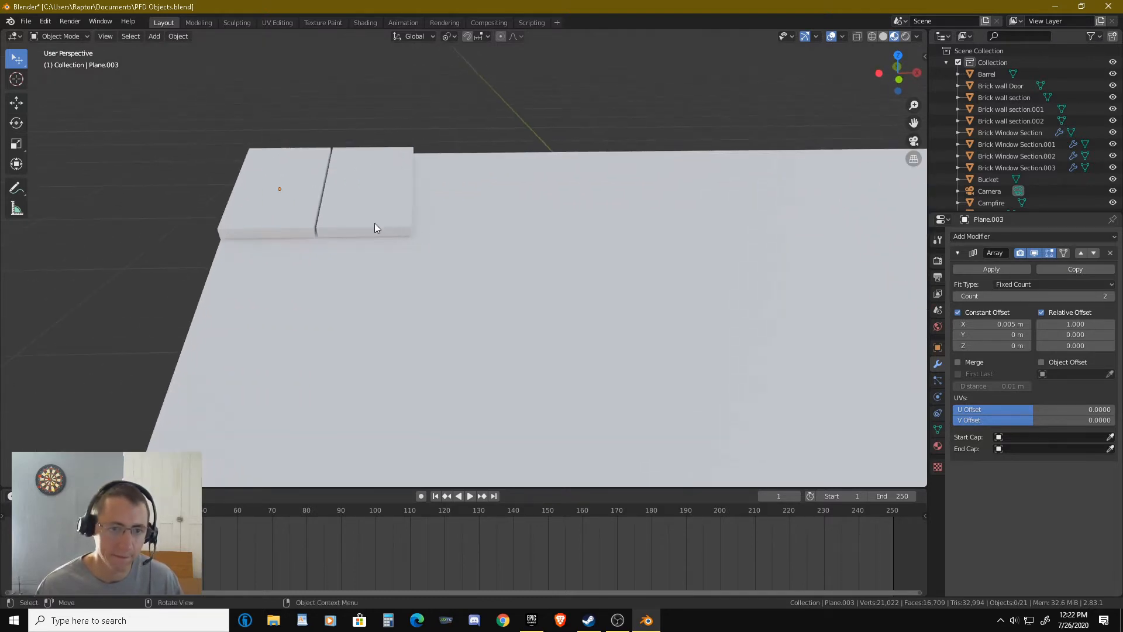
shift+middle_drag(374, 223, 425, 233)
scroll(830, 321, down, 2)
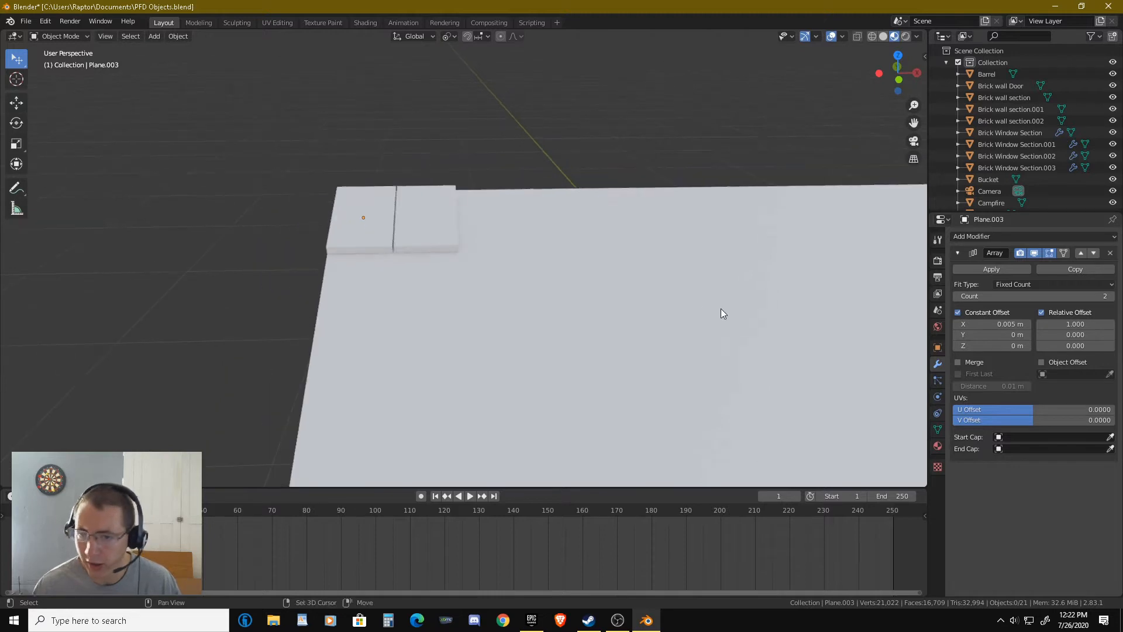
shift+middle_drag(721, 308, 471, 301)
click(1112, 296)
click(1111, 297)
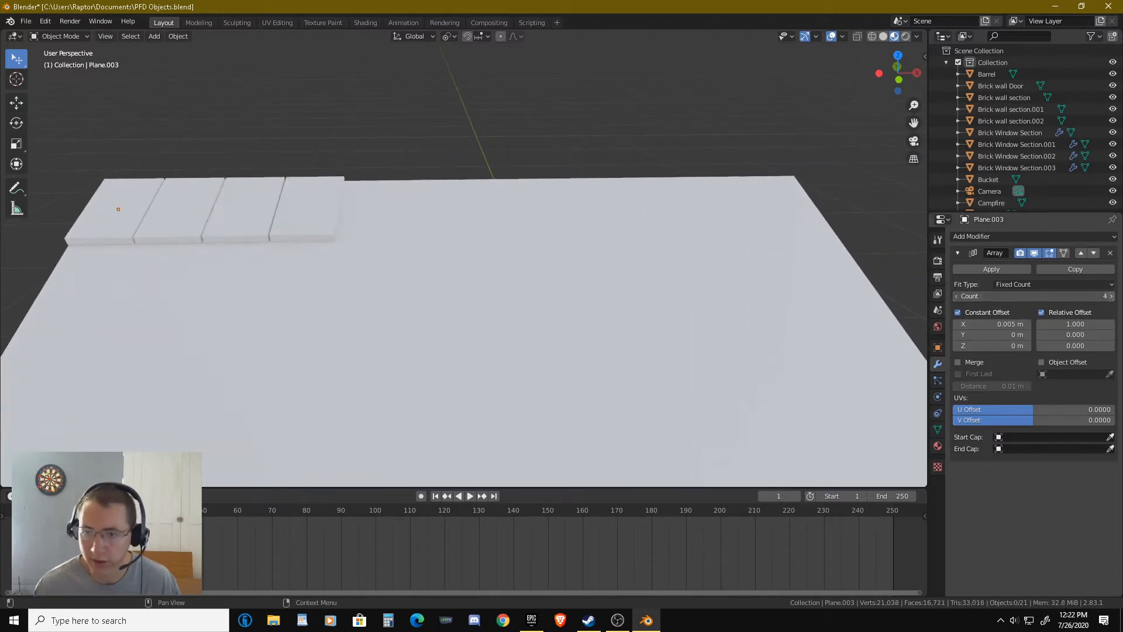
click(1111, 297)
click(1112, 296)
click(1111, 297)
click(1111, 297)
click(1112, 297)
click(1111, 297)
click(1111, 296)
click(1111, 297)
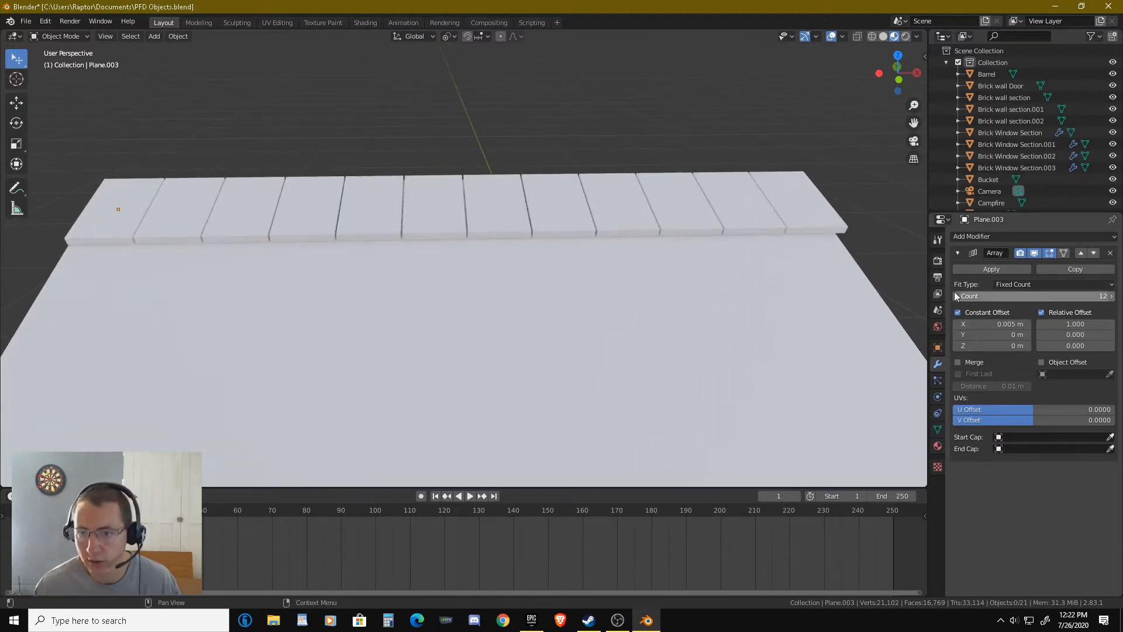
Scale the arrayed row to about 0.990 along X to fit the width of the block.
shift+middle_drag(865, 286, 643, 269)
click(73, 183)
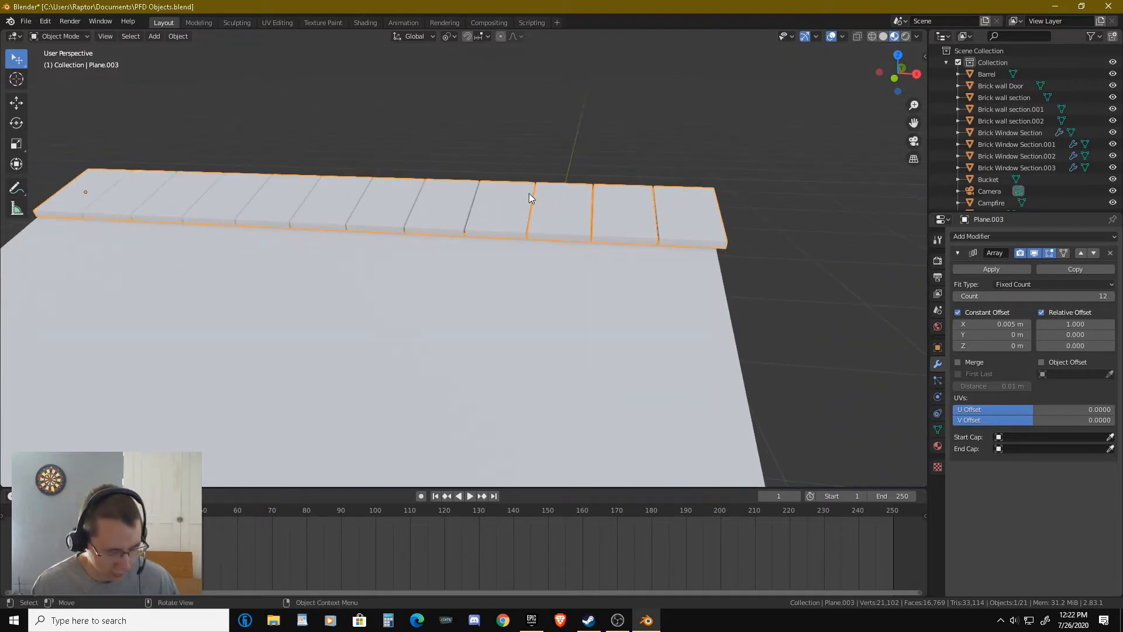
key(s)
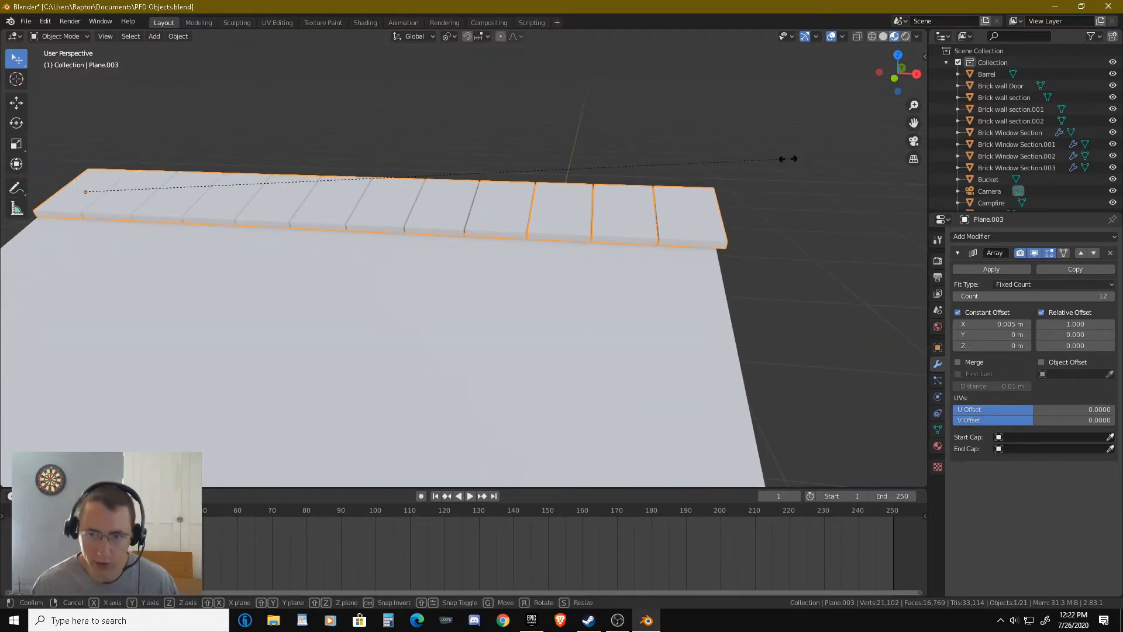
key(x)
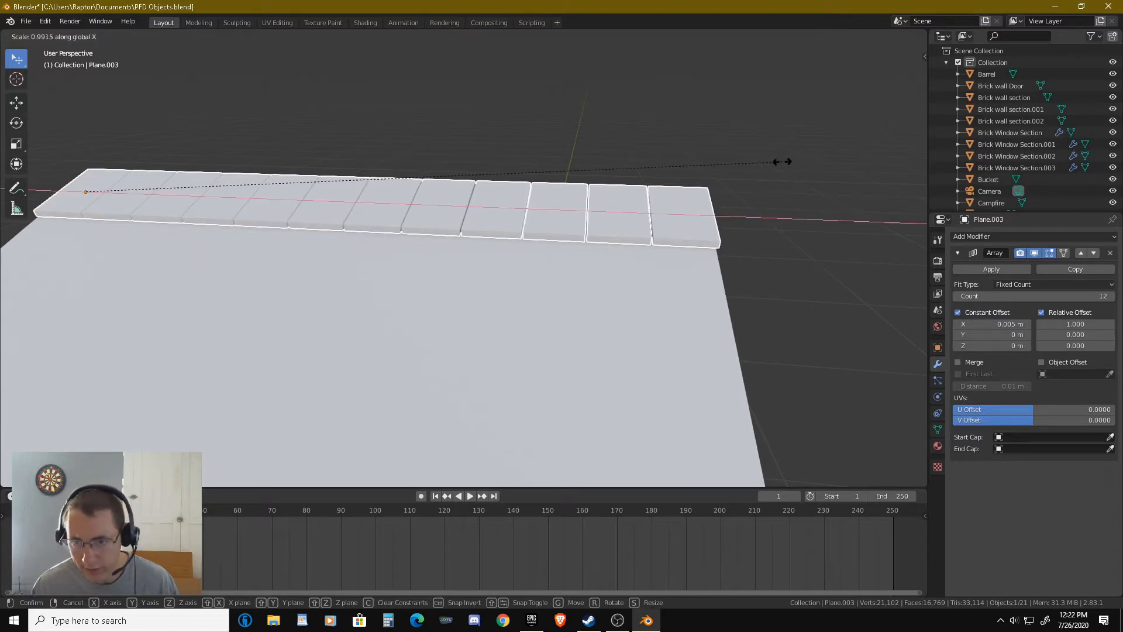
click(781, 162)
Fine-tune the row's width in top view by scaling it to about 0.999 along X, aligning its end with the block's side.
key(KP_7)
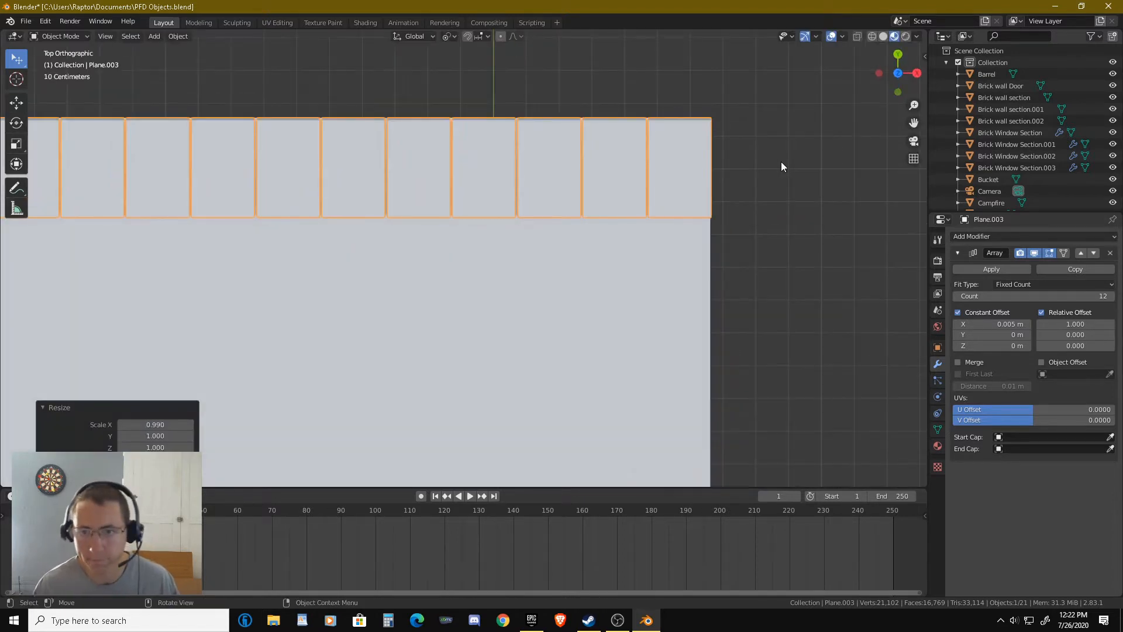
key(s)
key(x)
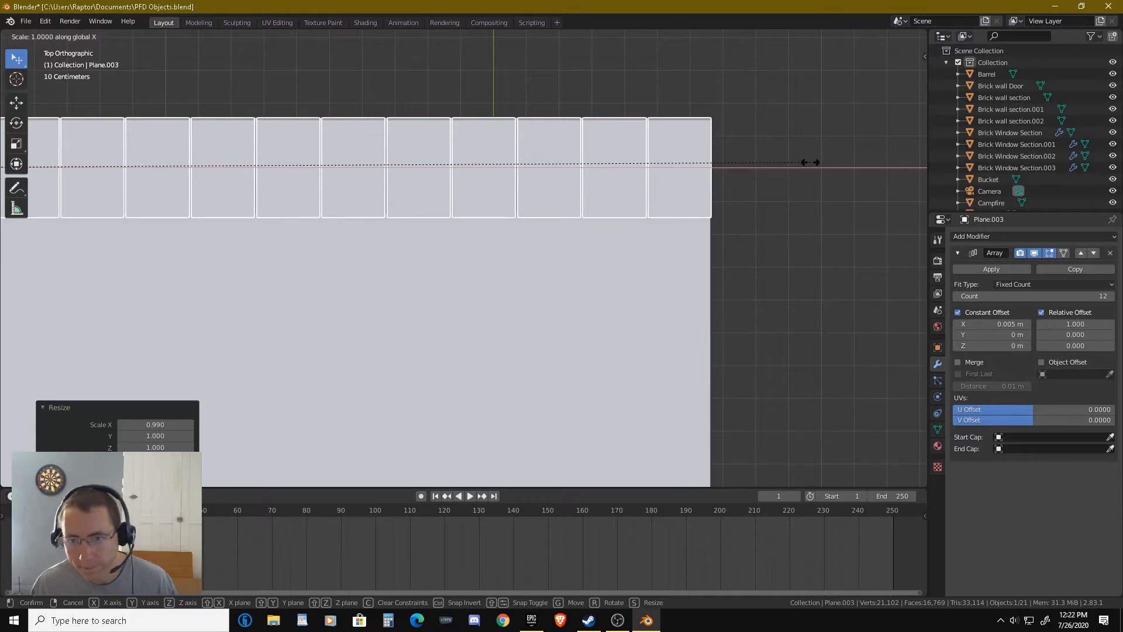
click(809, 162)
scroll(711, 202, down, 4)
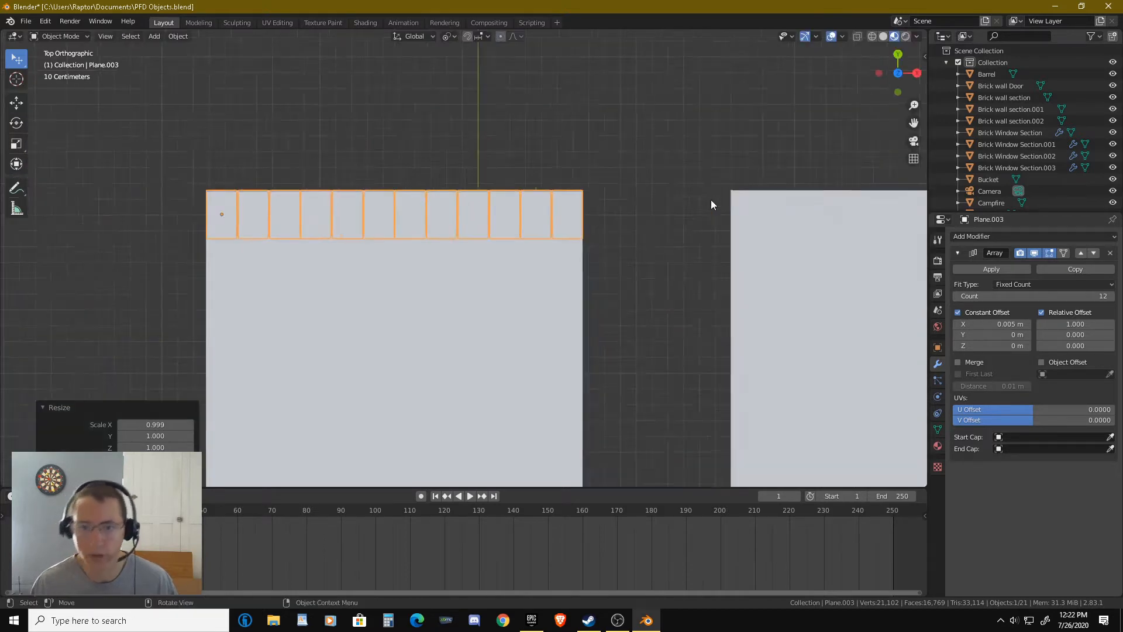
scroll(711, 199, down, 2)
shift+middle_drag(550, 254, 626, 233)
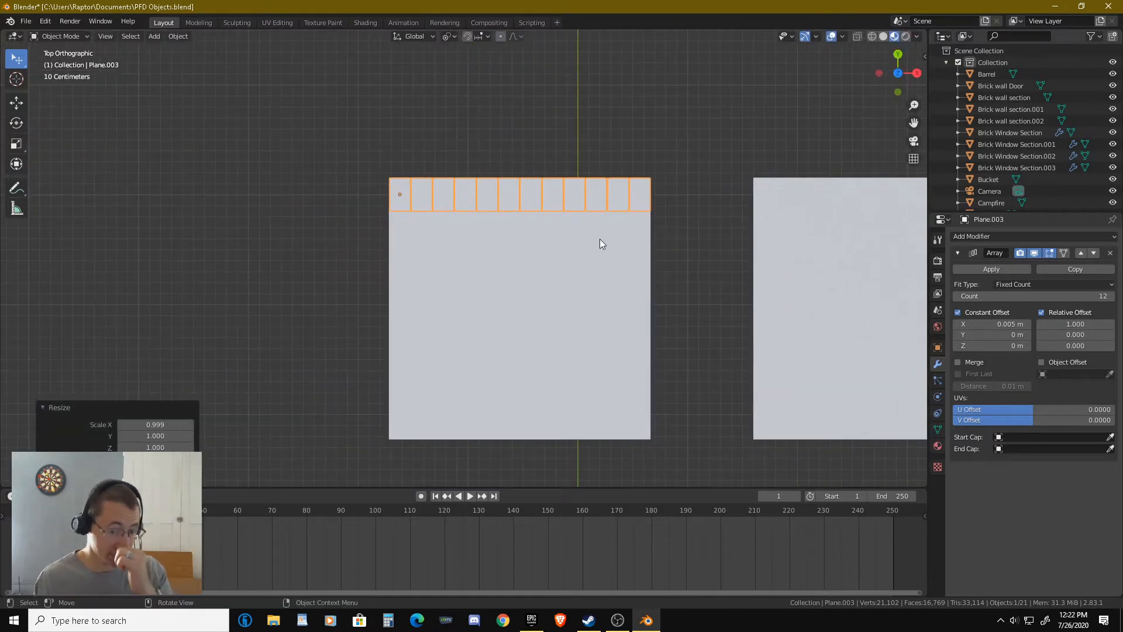
key(a)
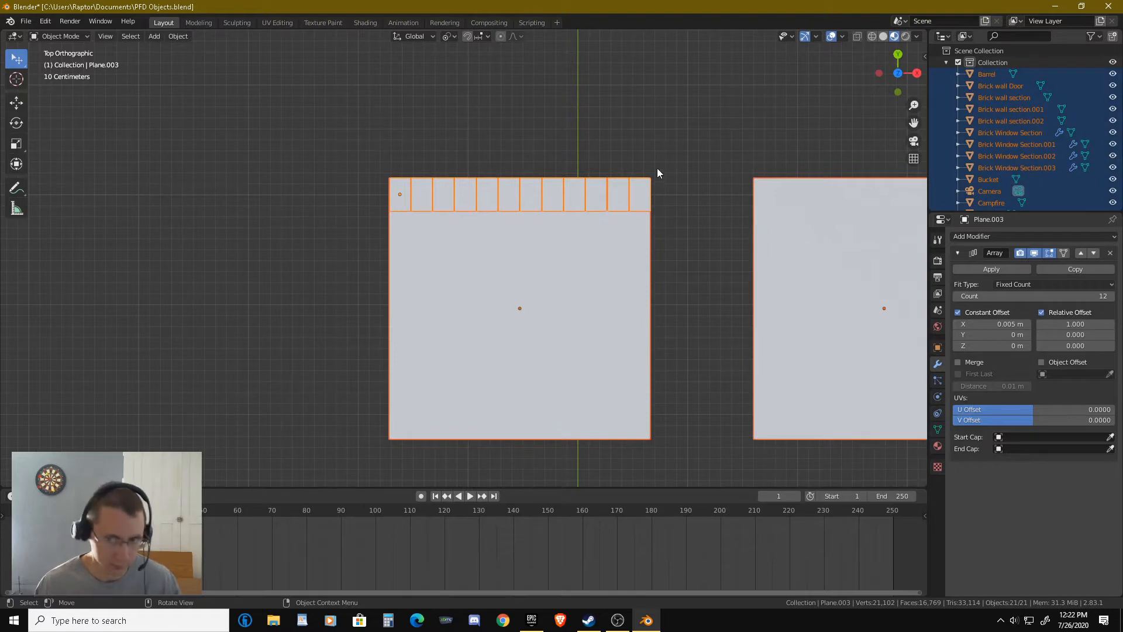
click(658, 146)
Set the row's array count to 13 and add a second Array modifier to the same object.
middle_drag(658, 147, 560, 107)
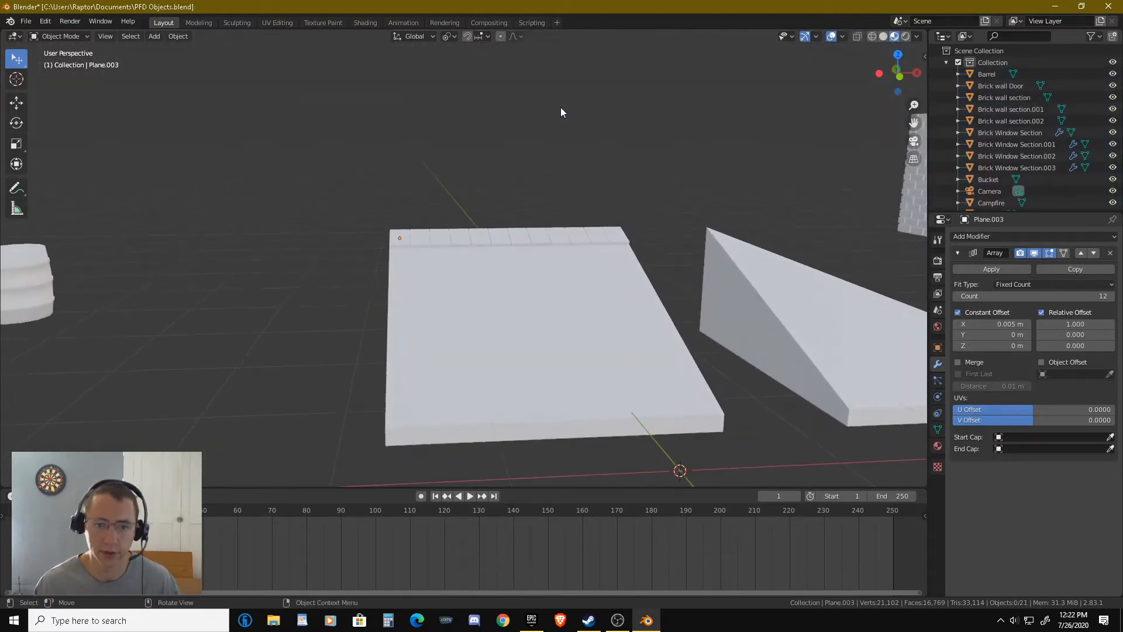
scroll(541, 134, up, 3)
click(386, 227)
middle_drag(410, 234, 513, 252)
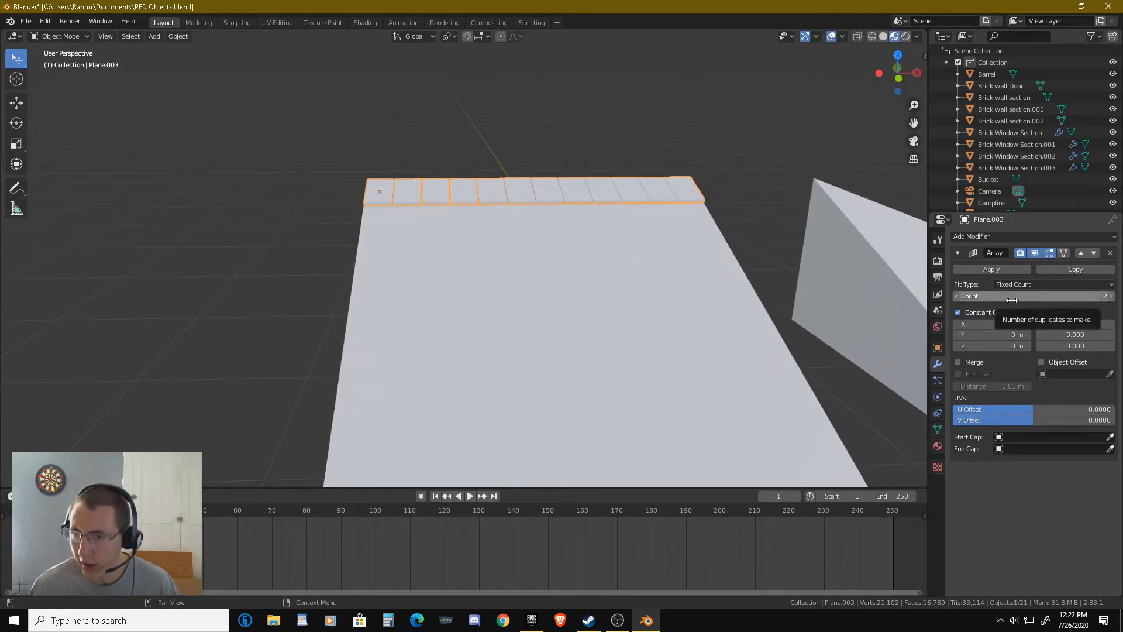
click(1111, 296)
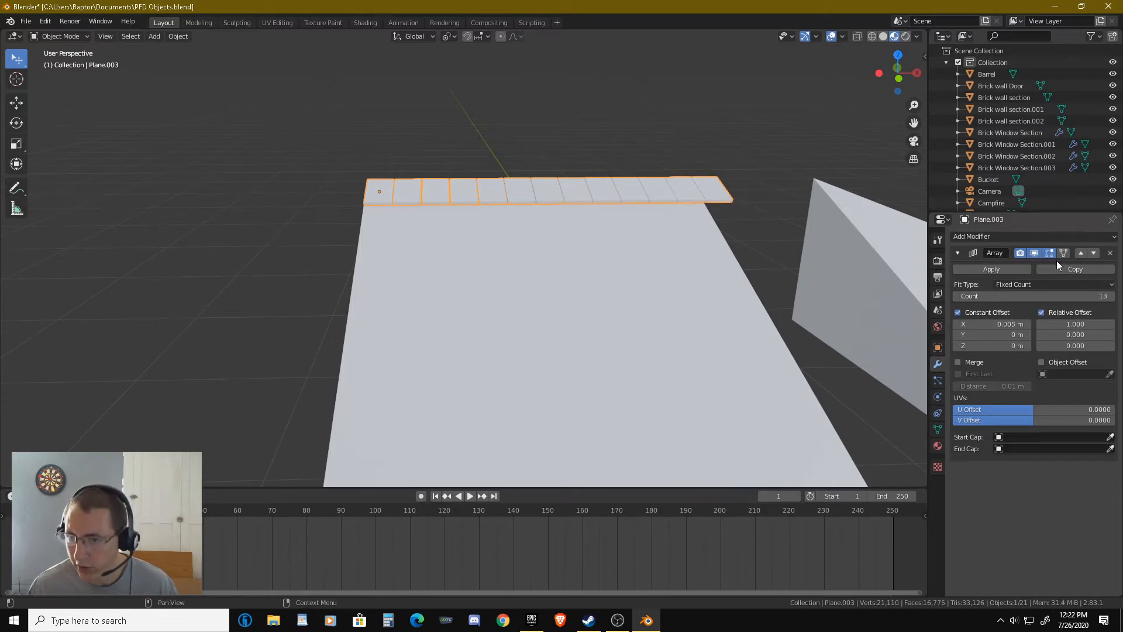
click(1019, 237)
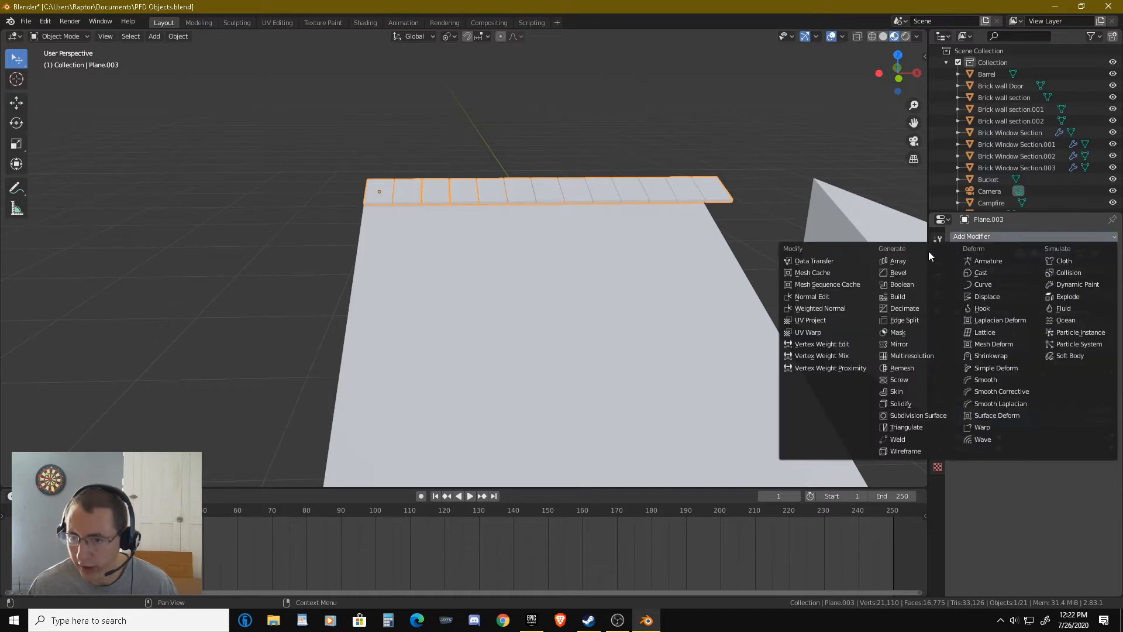
click(898, 261)
Set both the relative X offset and the constant X offset of the first Array modifier to 0.
middle_drag(885, 296, 798, 280)
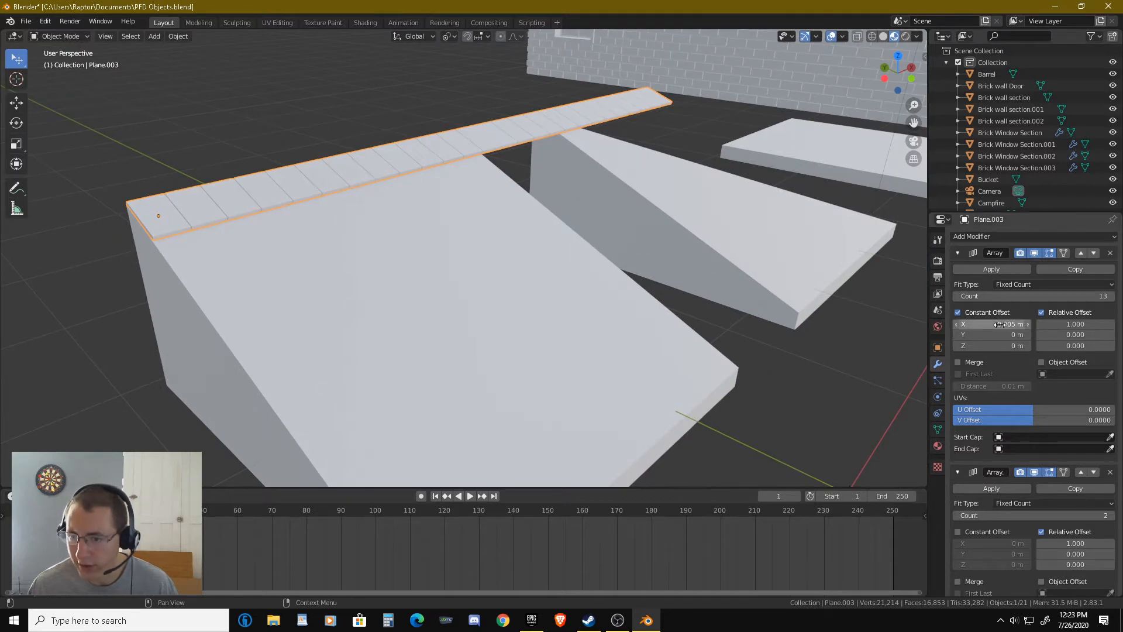
click(1070, 325)
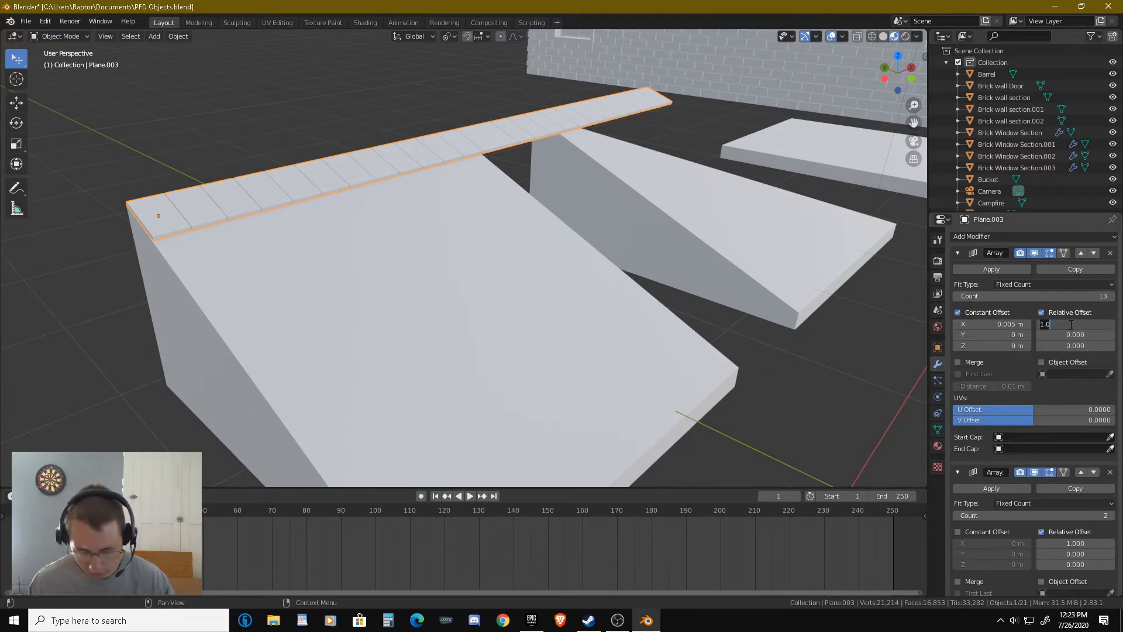
text(0)
key(Return)
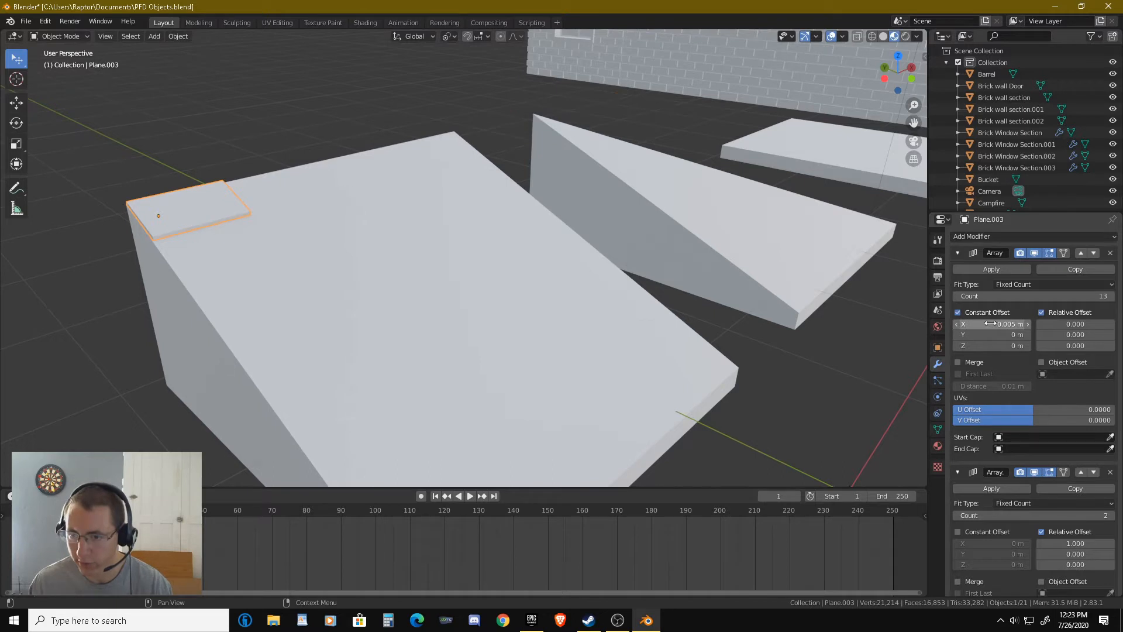
click(990, 324)
text(0)
key(Return)
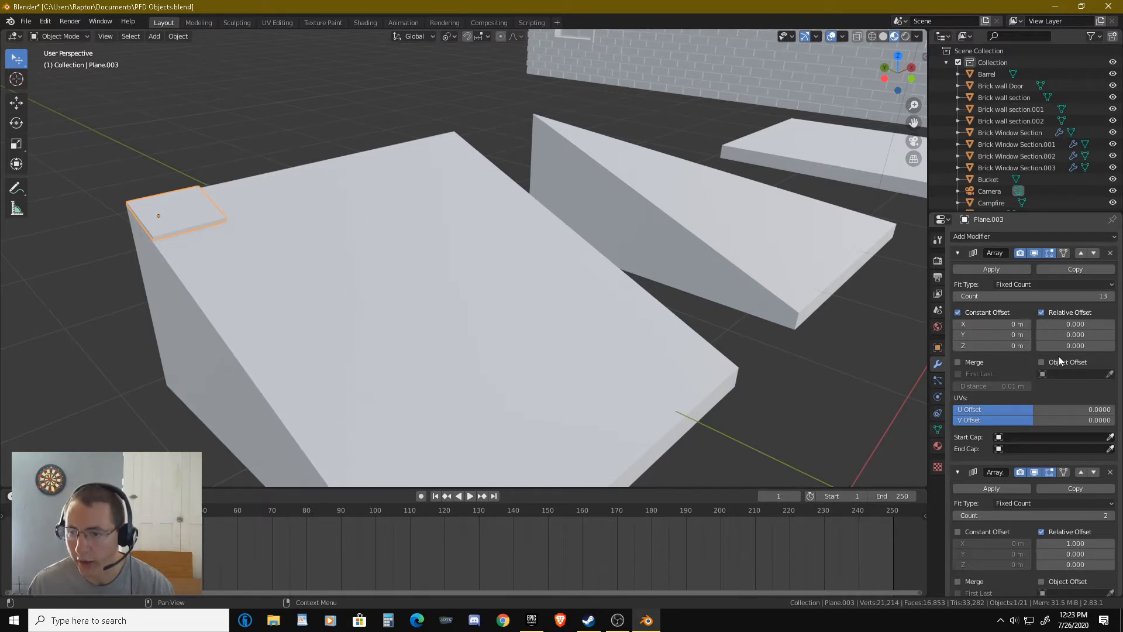
Try a relative Z offset of -1 in the first Array modifier and reset it to 0.
click(1077, 346)
text(0.0)
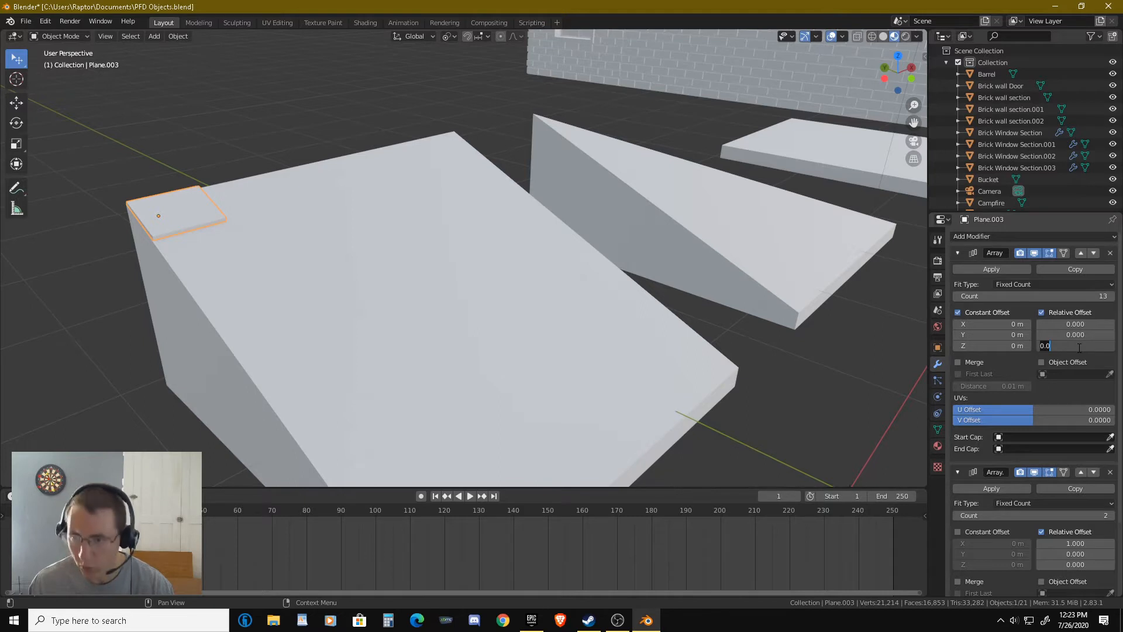
text(-1)
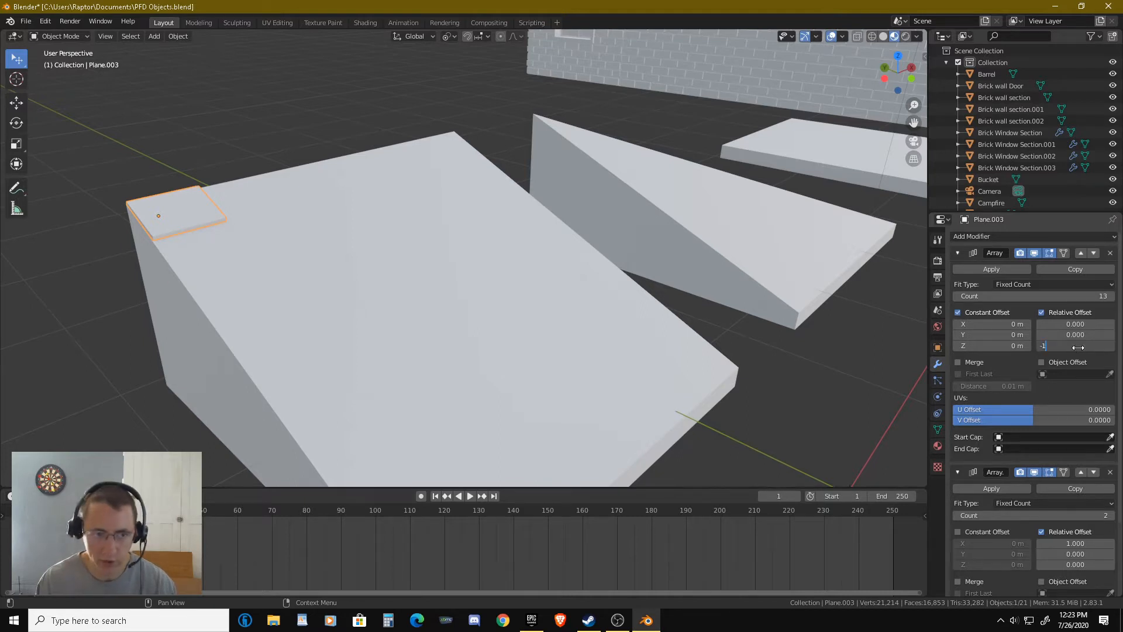
key(Return)
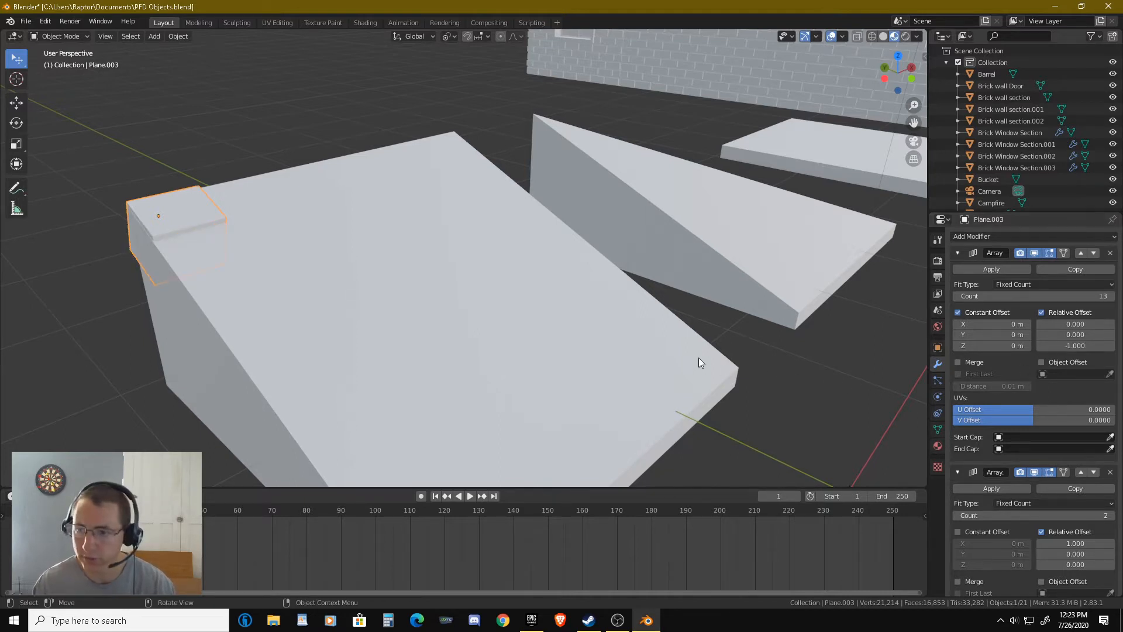
click(1070, 347)
text(0)
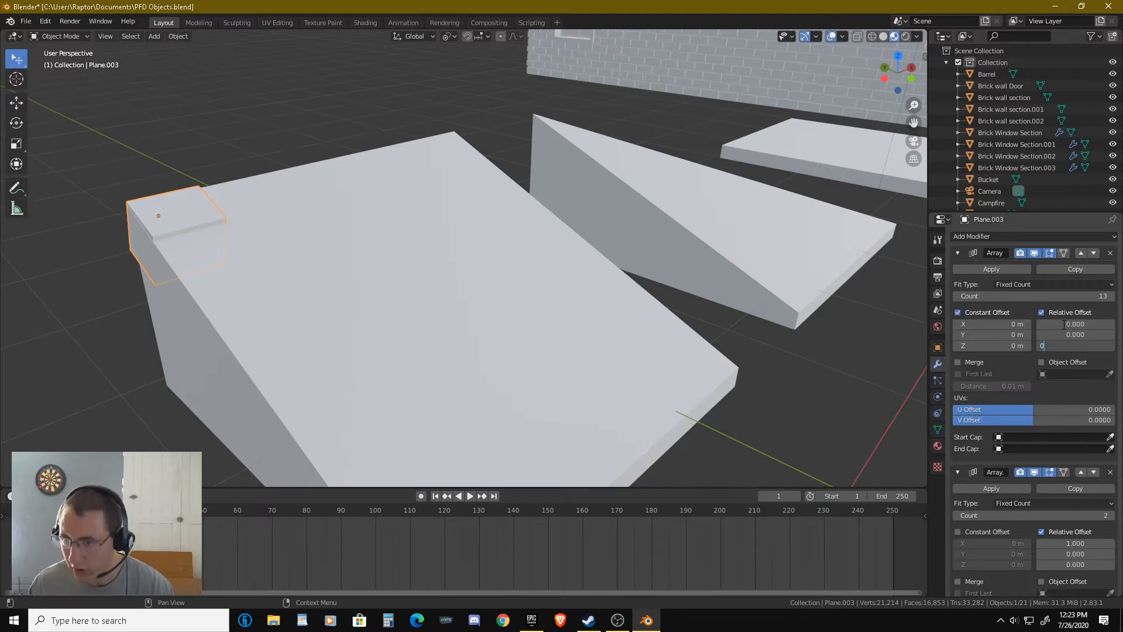
key(Return)
Set the relative X offset of the first Array modifier to 1.0.
click(1065, 324)
text(0.0)
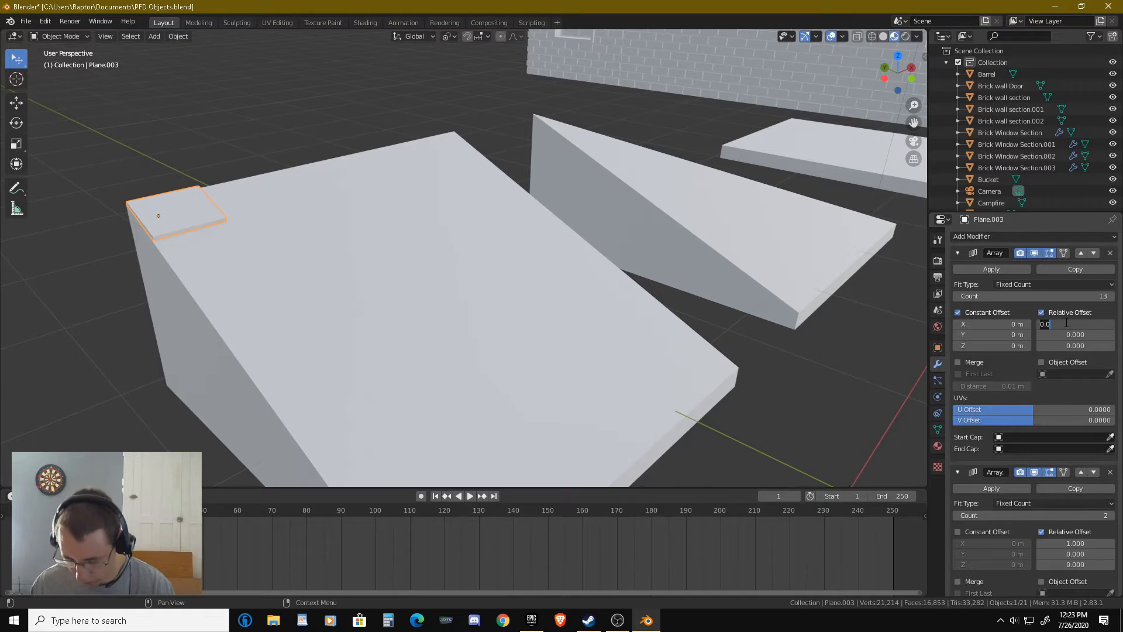
text(1.0)
key(Return)
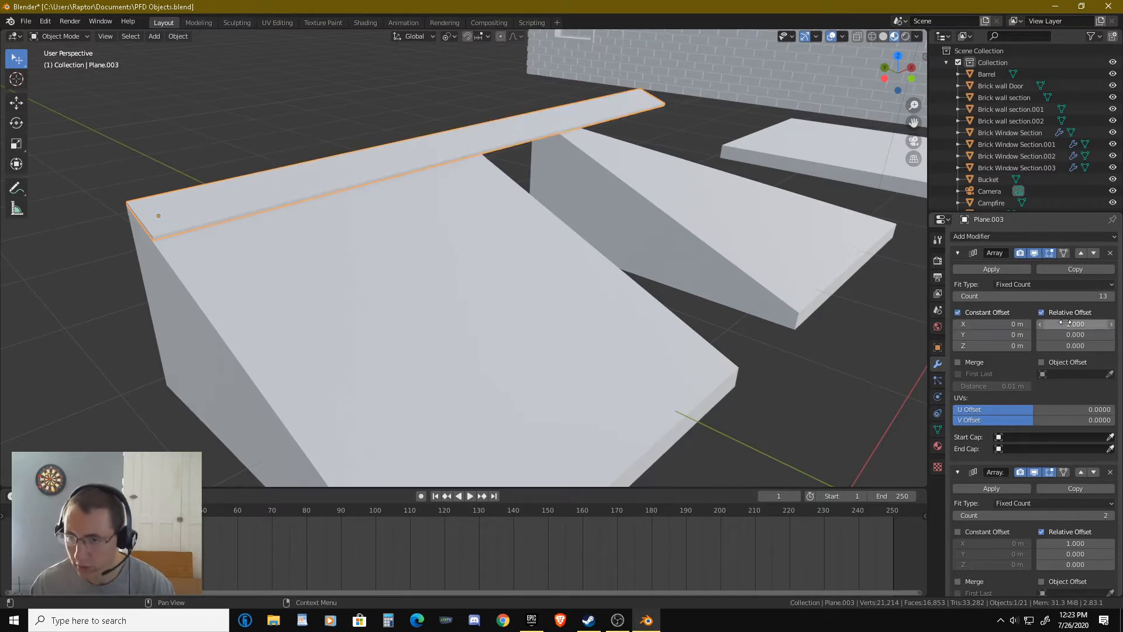
Set the constant X offset of the first Array modifier to 0.005 m.
click(987, 324)
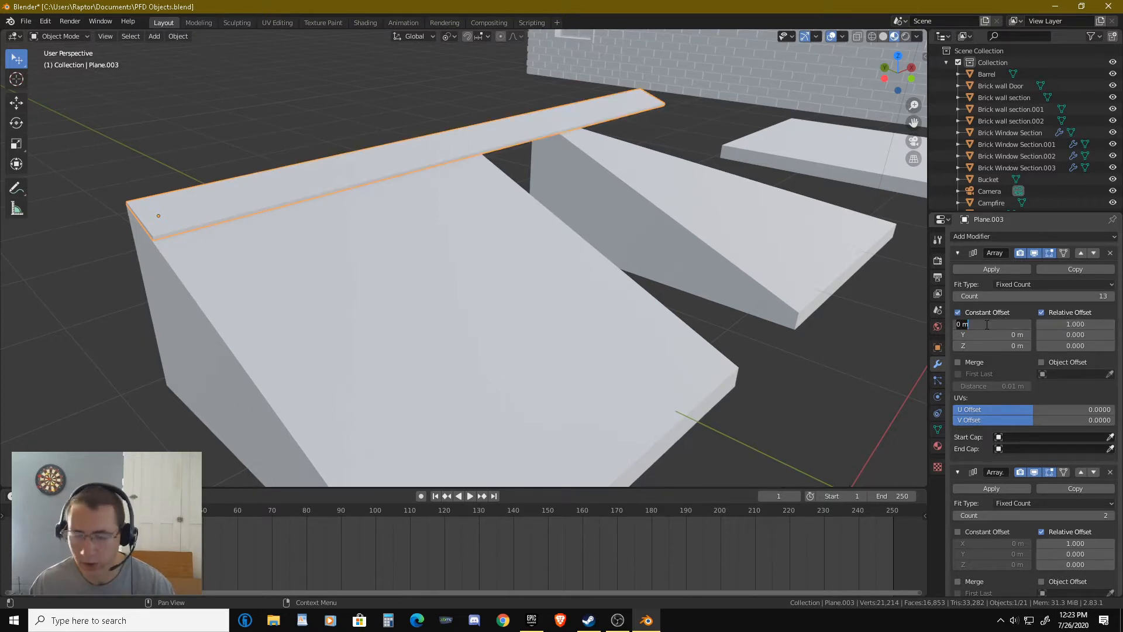
text(0.005)
key(Return)
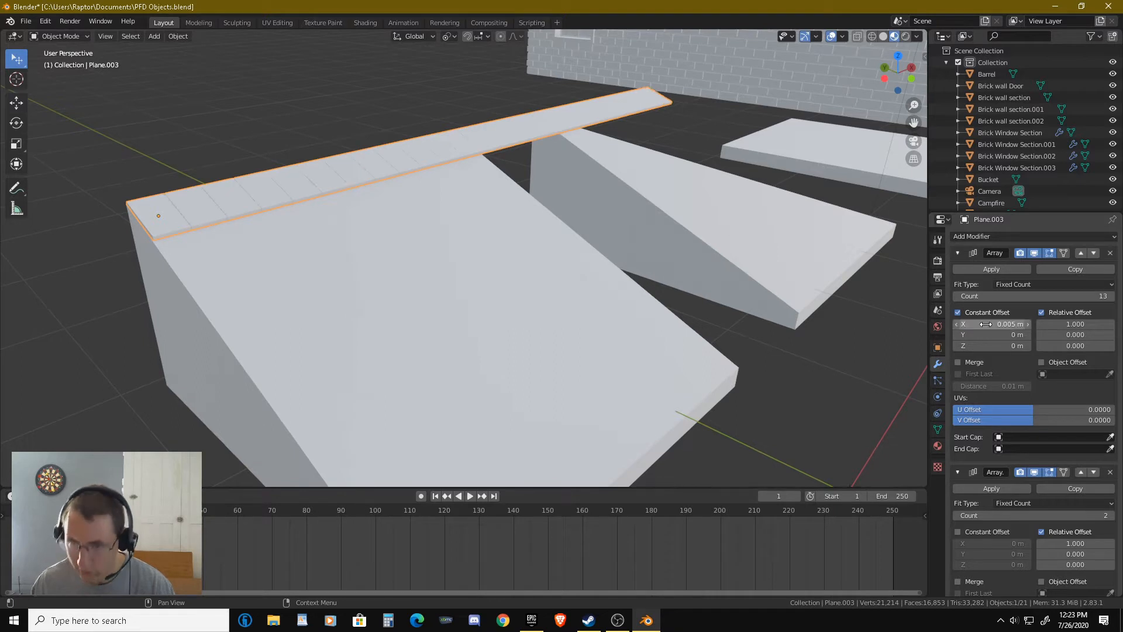
Enable the constant offset in the second Array modifier and set its relative X offset to 0.
scroll(985, 345, down, 4)
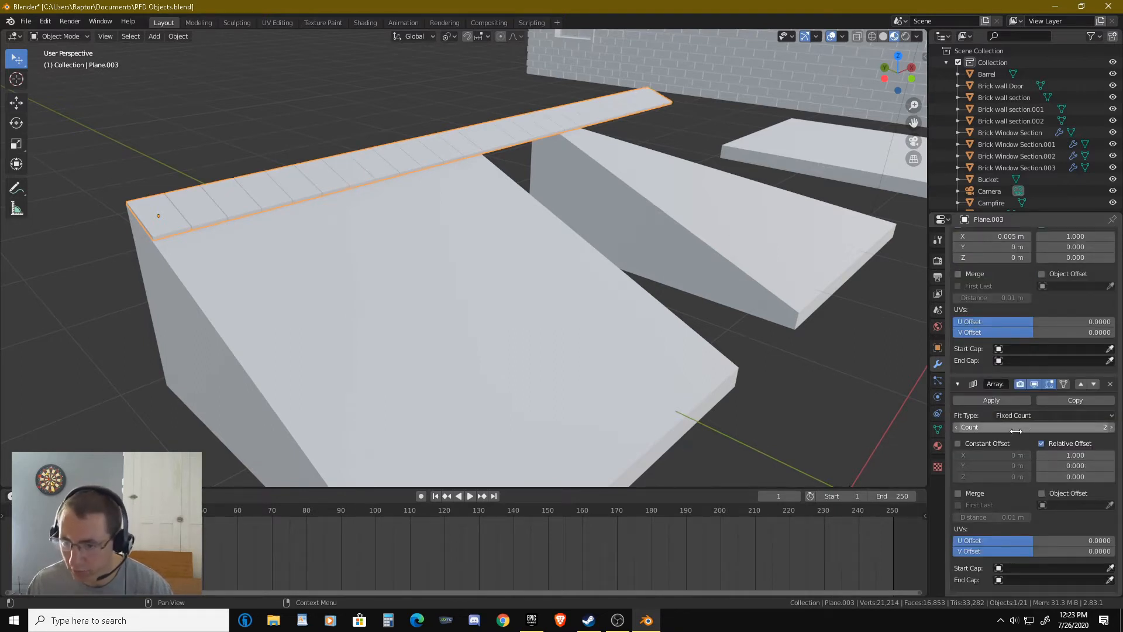
click(958, 443)
click(988, 456)
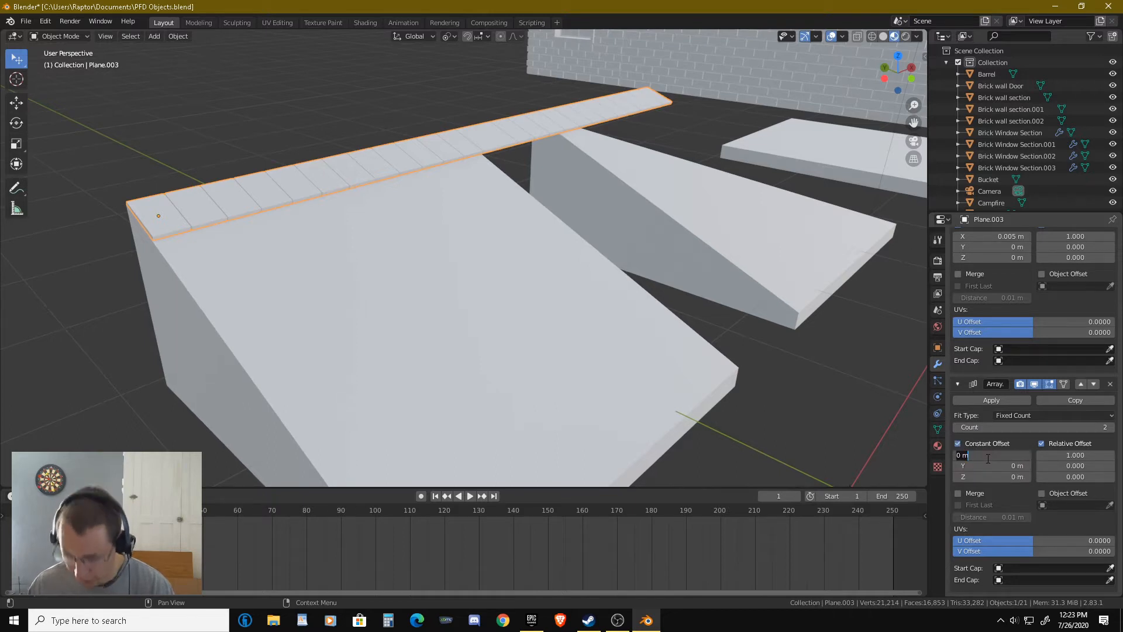
text(.0)
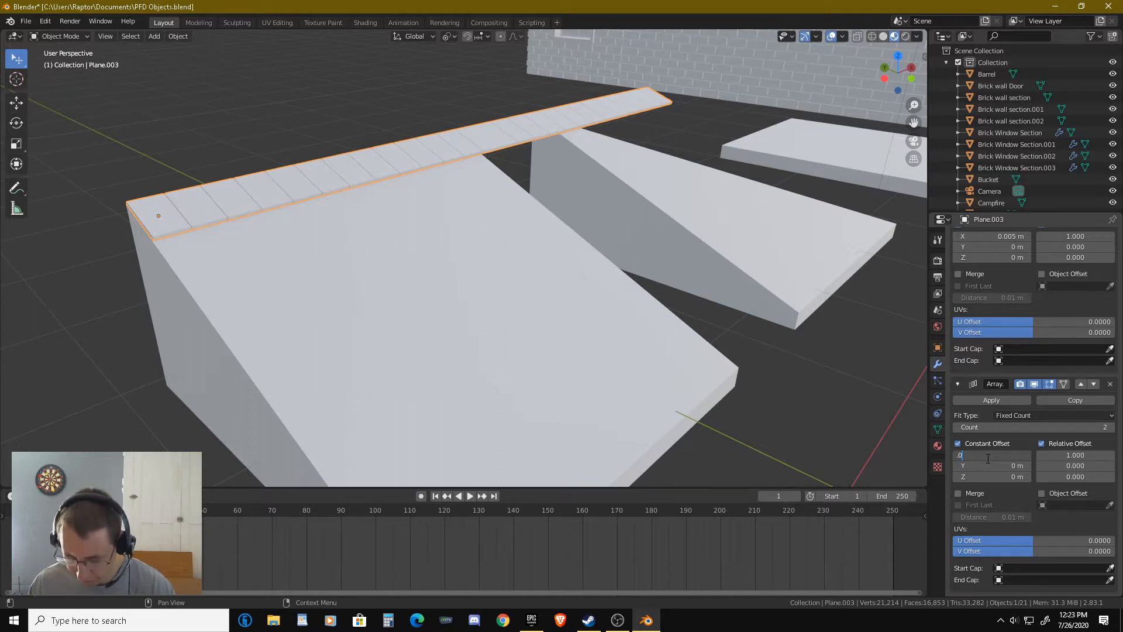
key(BackSpace)
key(BackSpace)
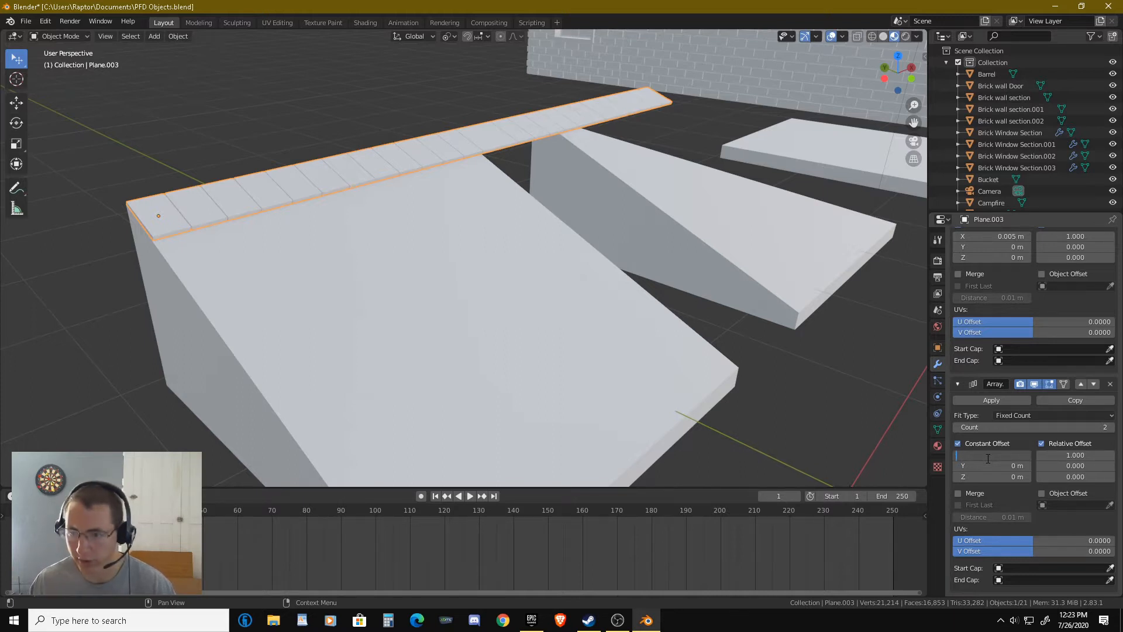
click(1047, 455)
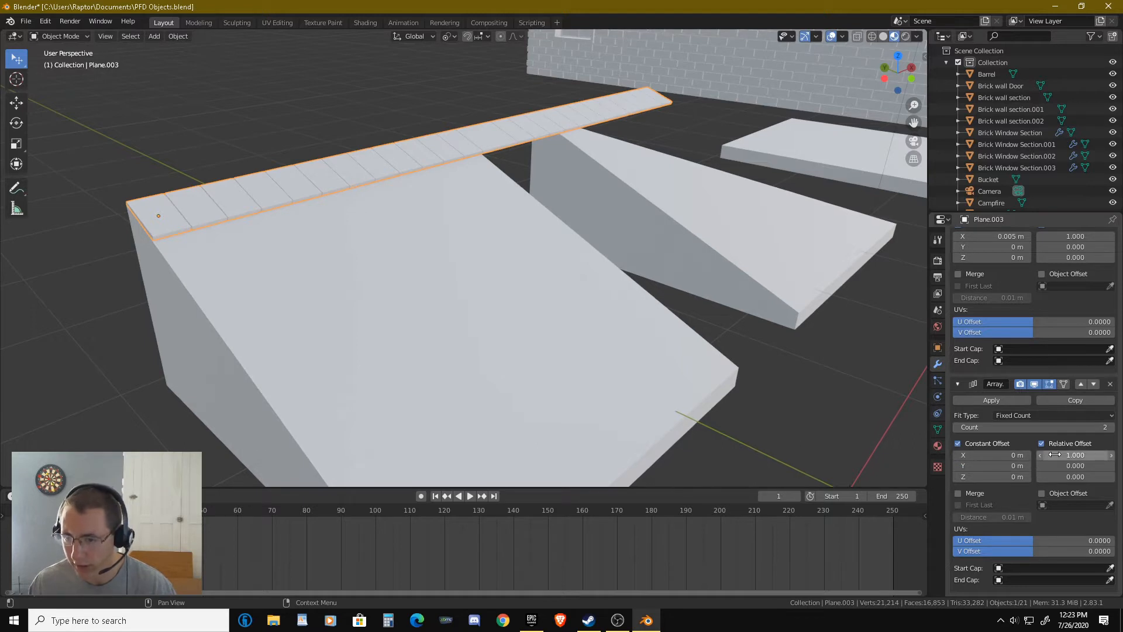
click(1055, 454)
text(0)
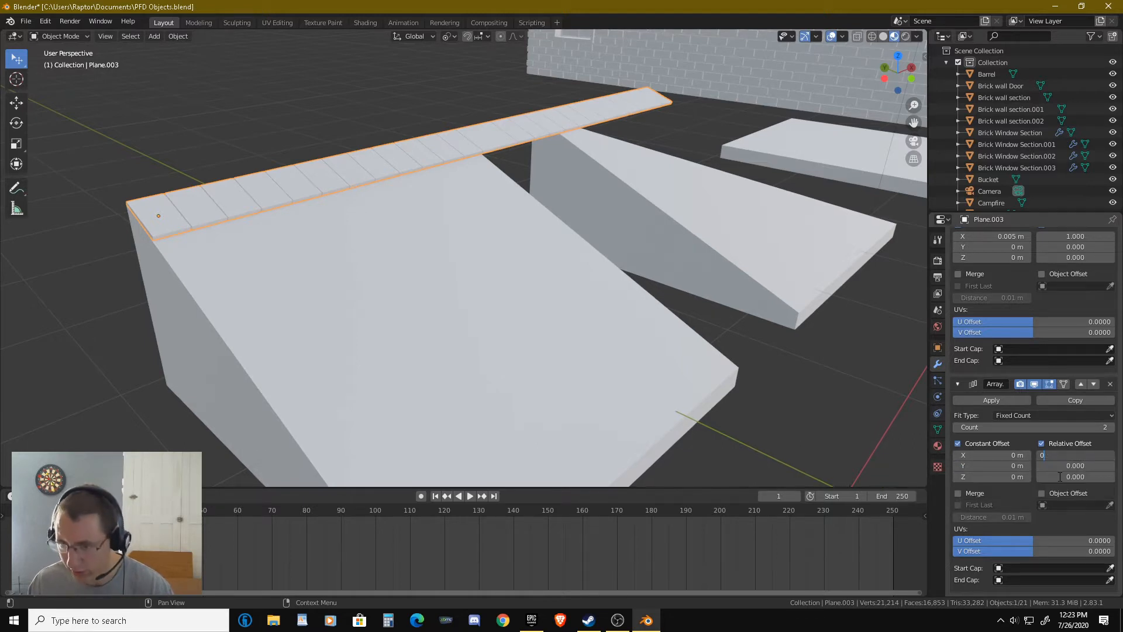
key(Return)
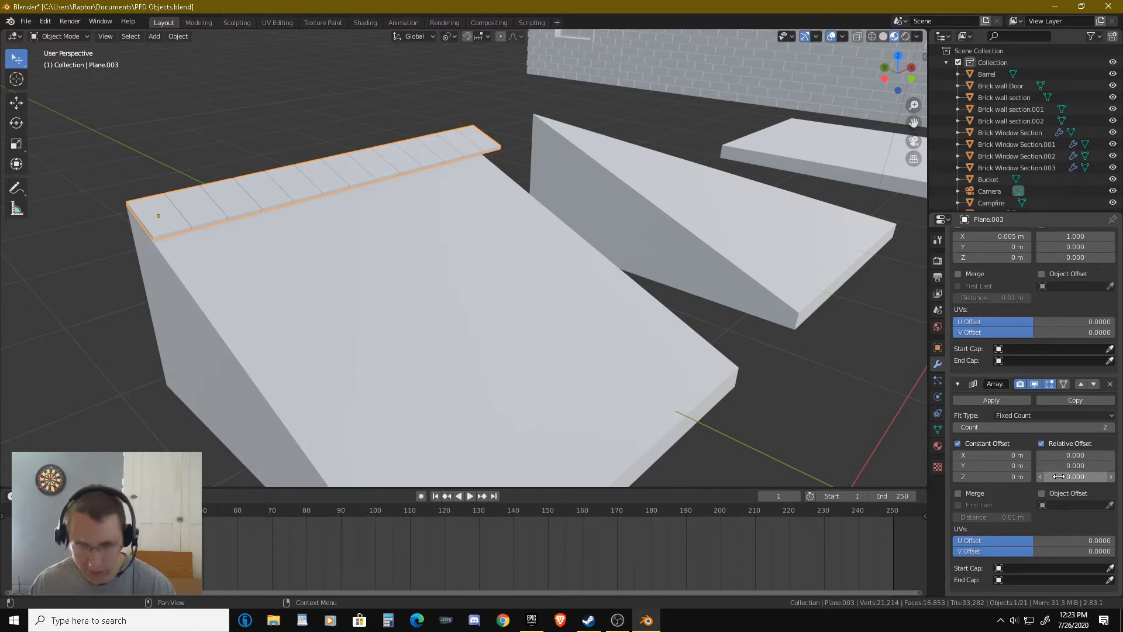
Set the second Array modifier's relative Z offset to -1 and its relative Y offset to -0.75.
click(1060, 477)
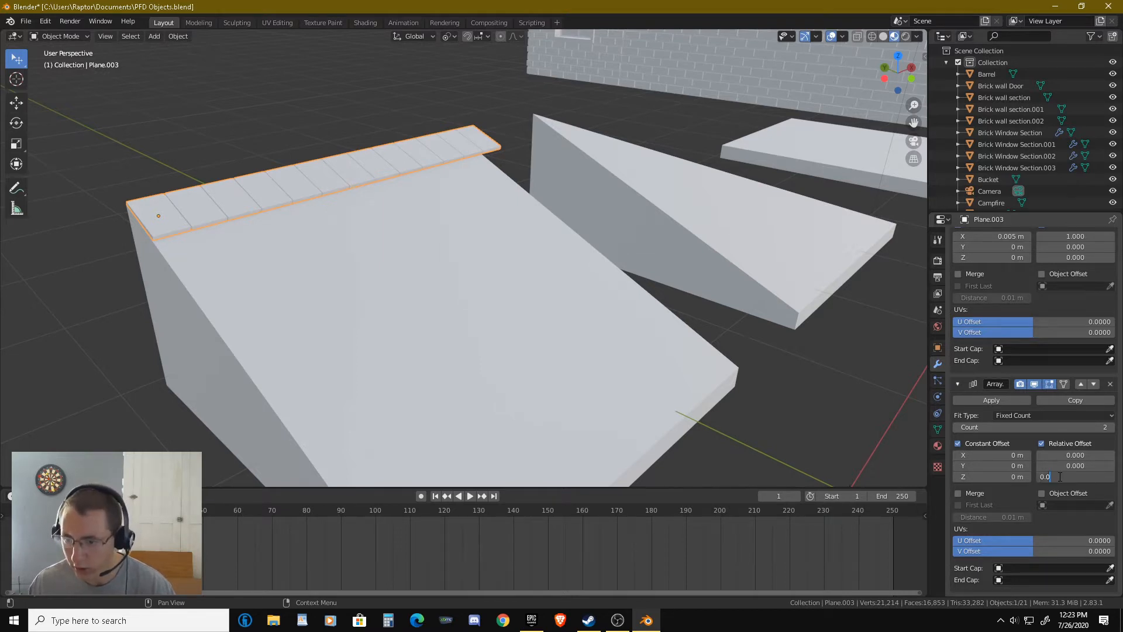
text(-1)
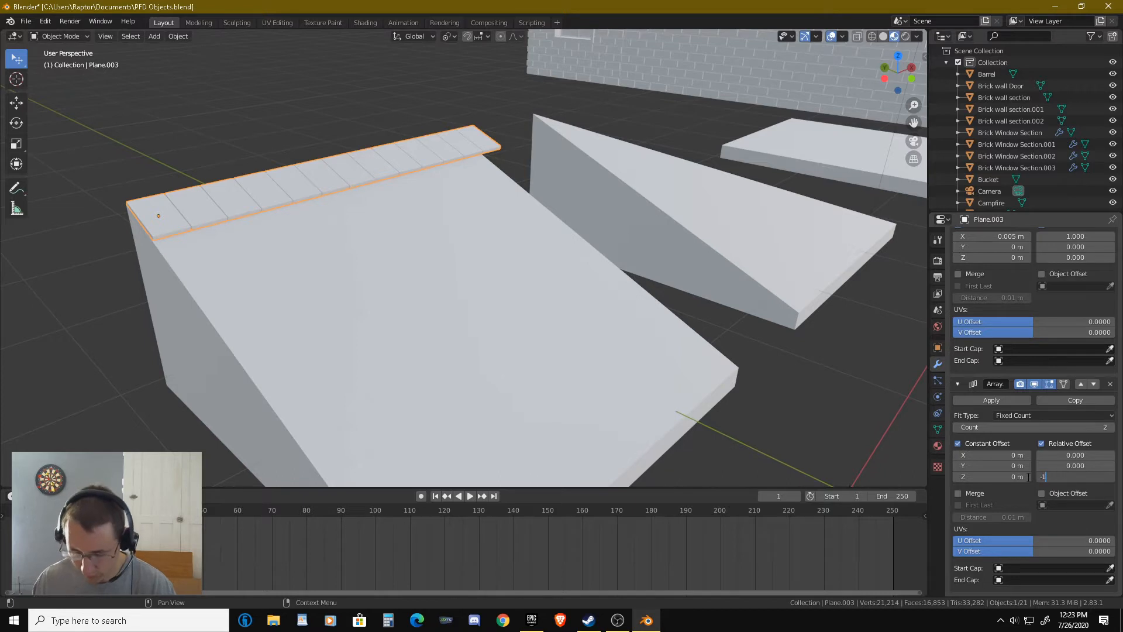
key(Return)
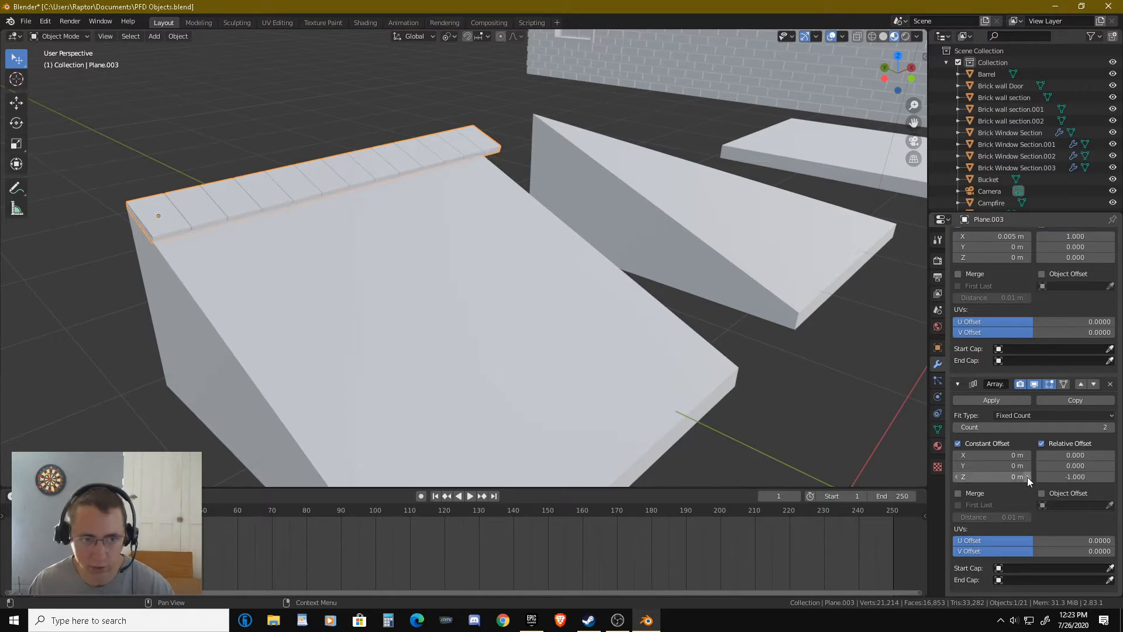
click(1062, 466)
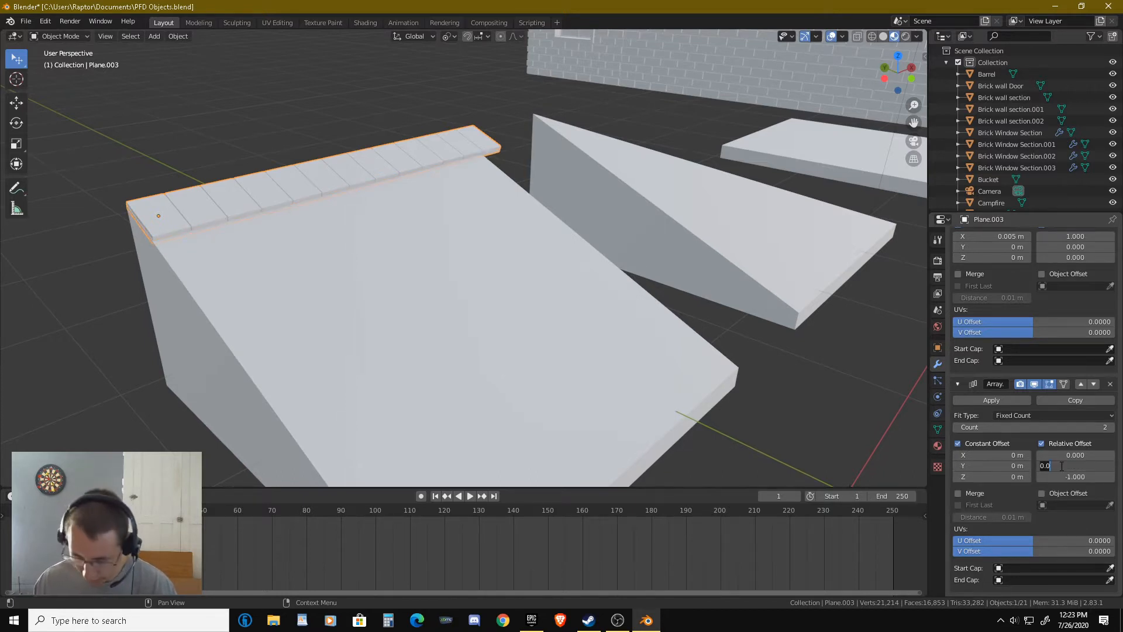
key(BackSpace)
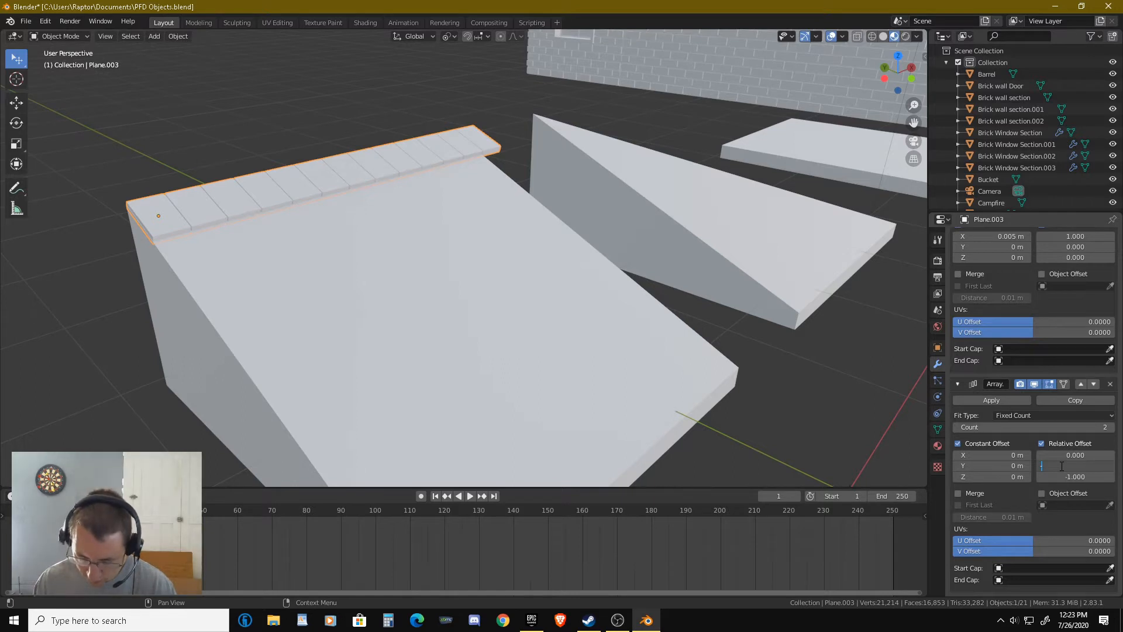
text(-.75)
key(Return)
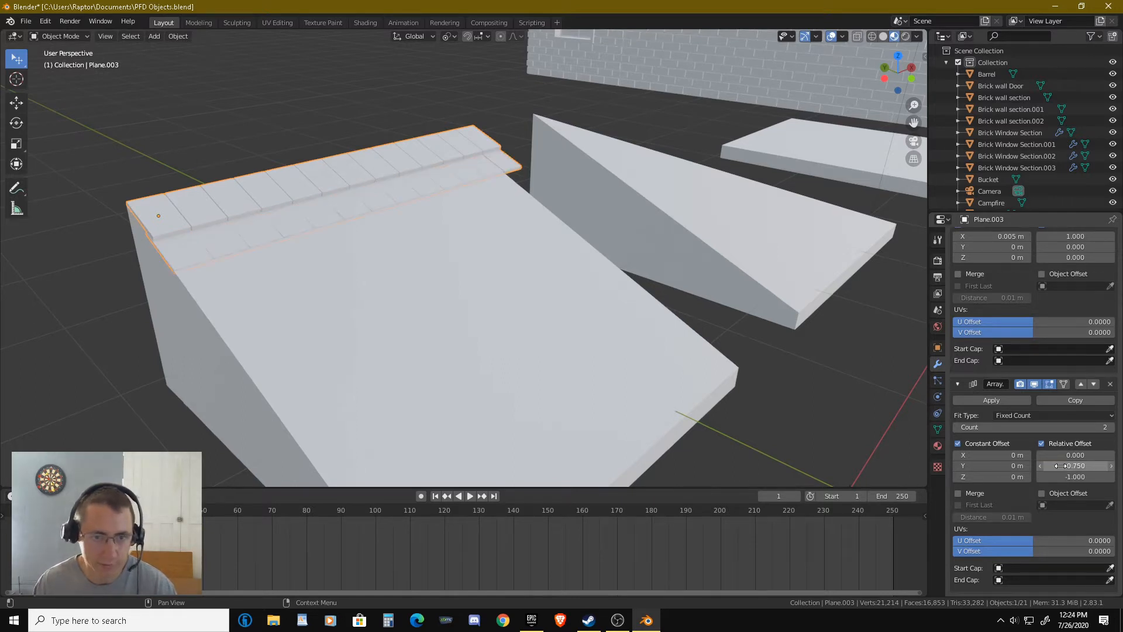
middle_drag(469, 369, 559, 344)
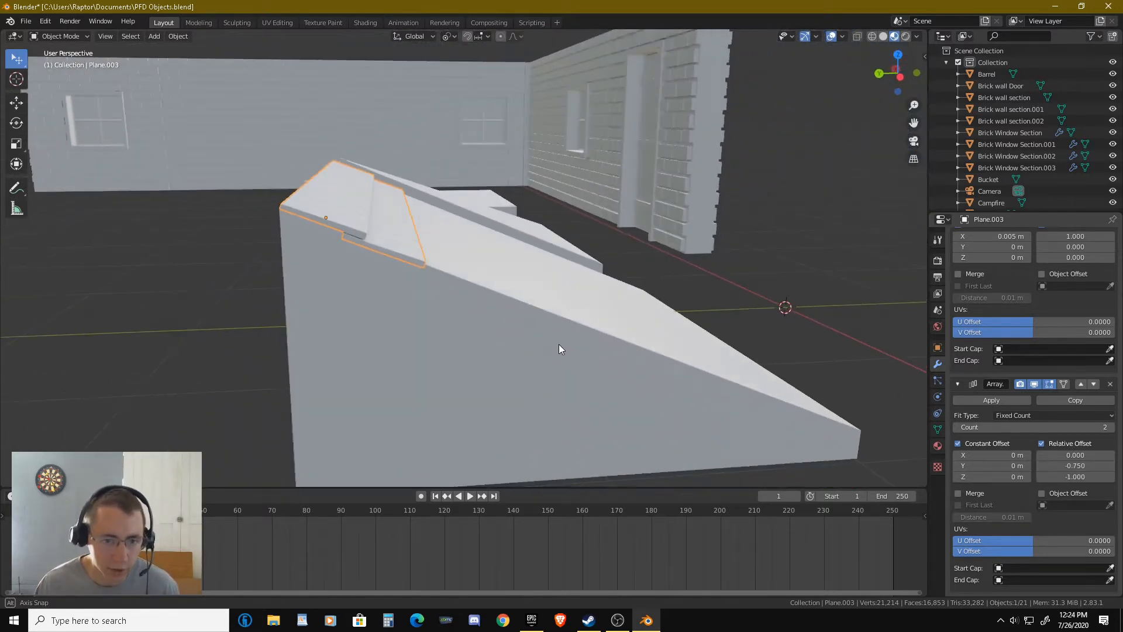
scroll(400, 249, up, 3)
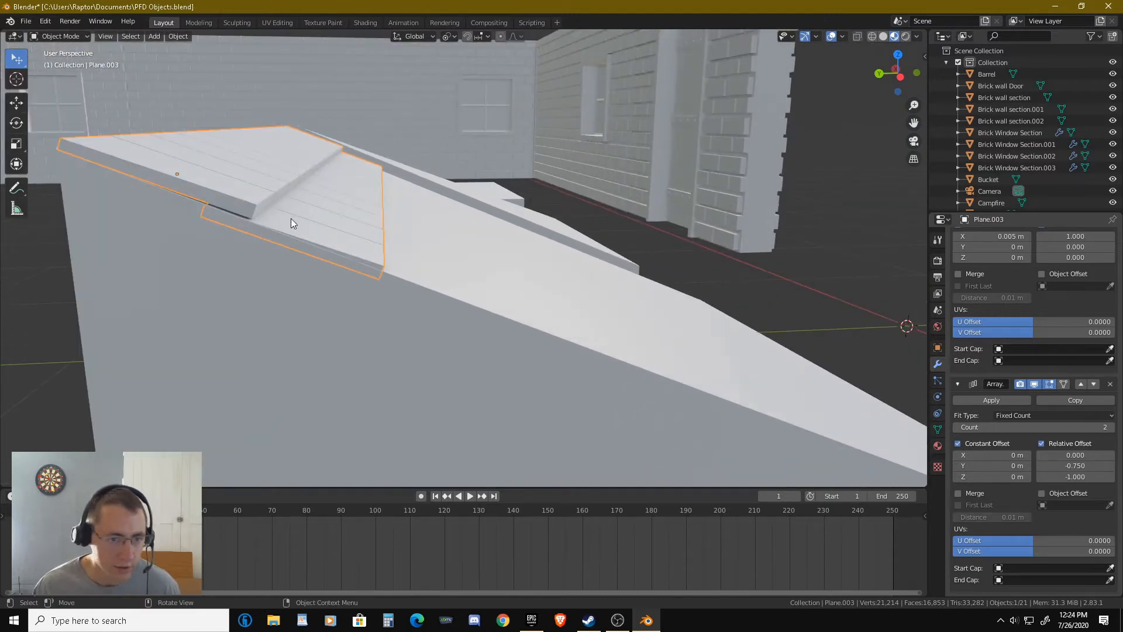
middle_drag(303, 239, 393, 291)
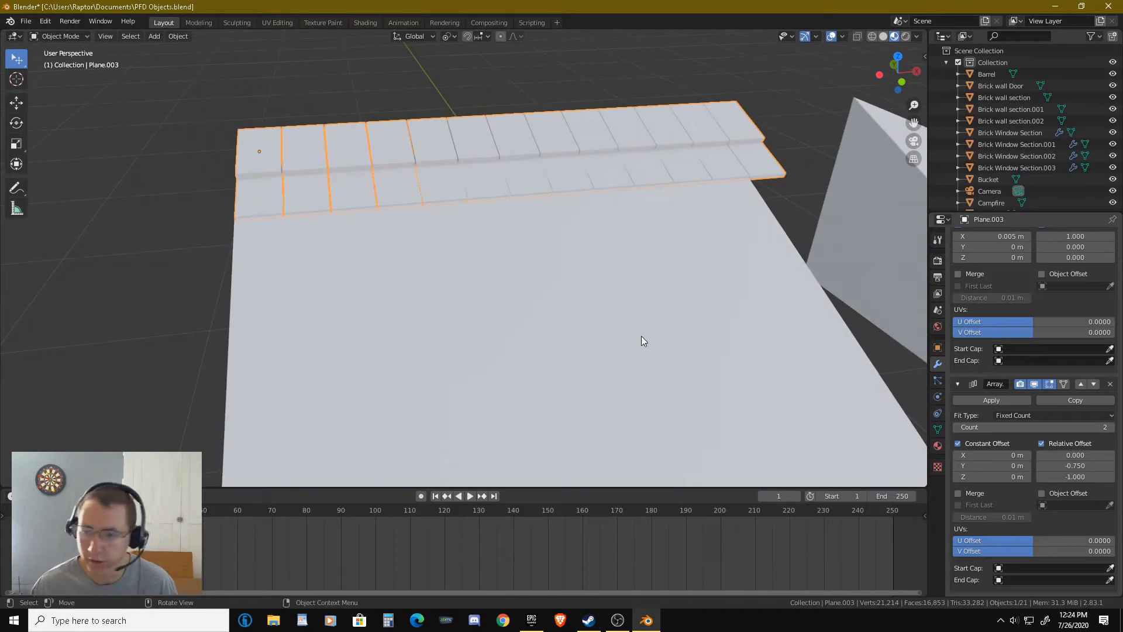
Try a relative X offset of 0.5 in the second Array modifier and reset it to 0.
click(1064, 455)
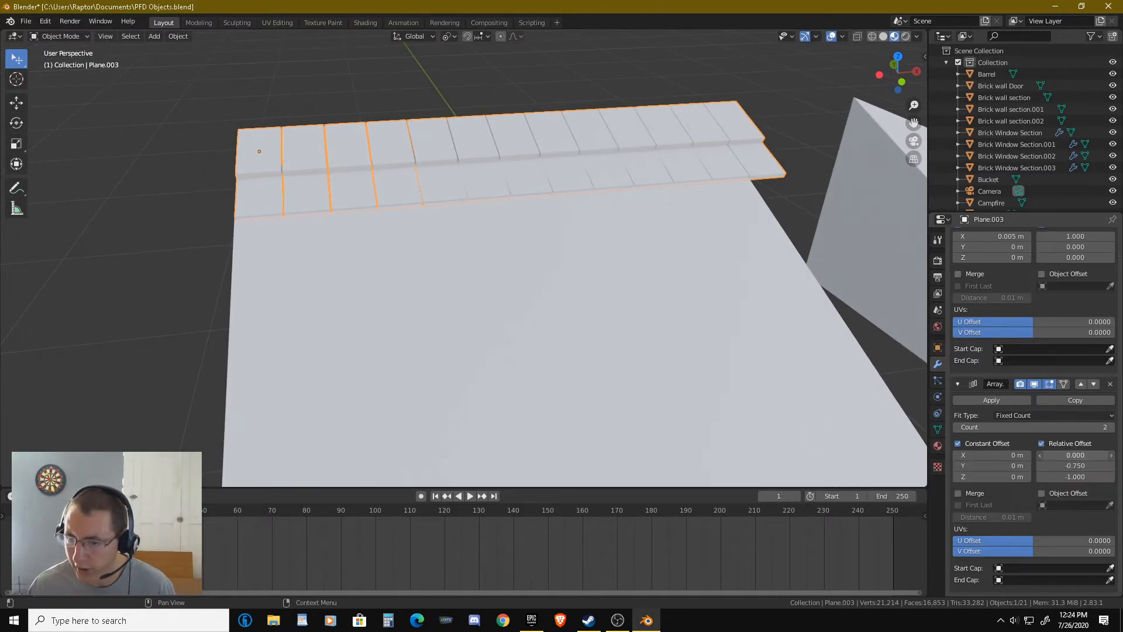
text(0.0)
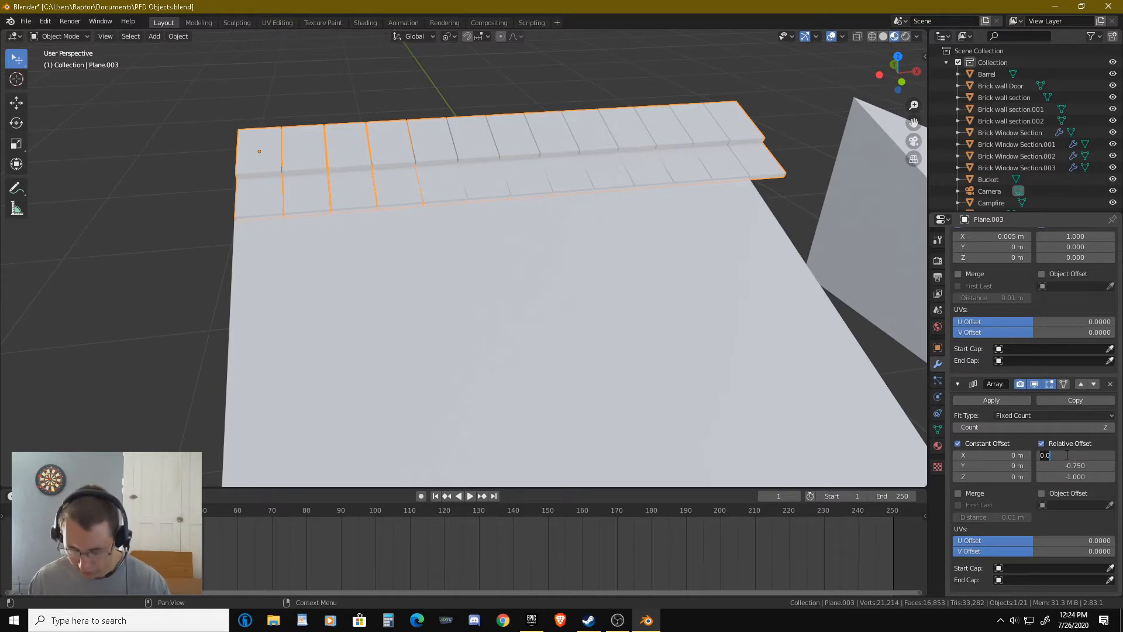
text(05)
key(Return)
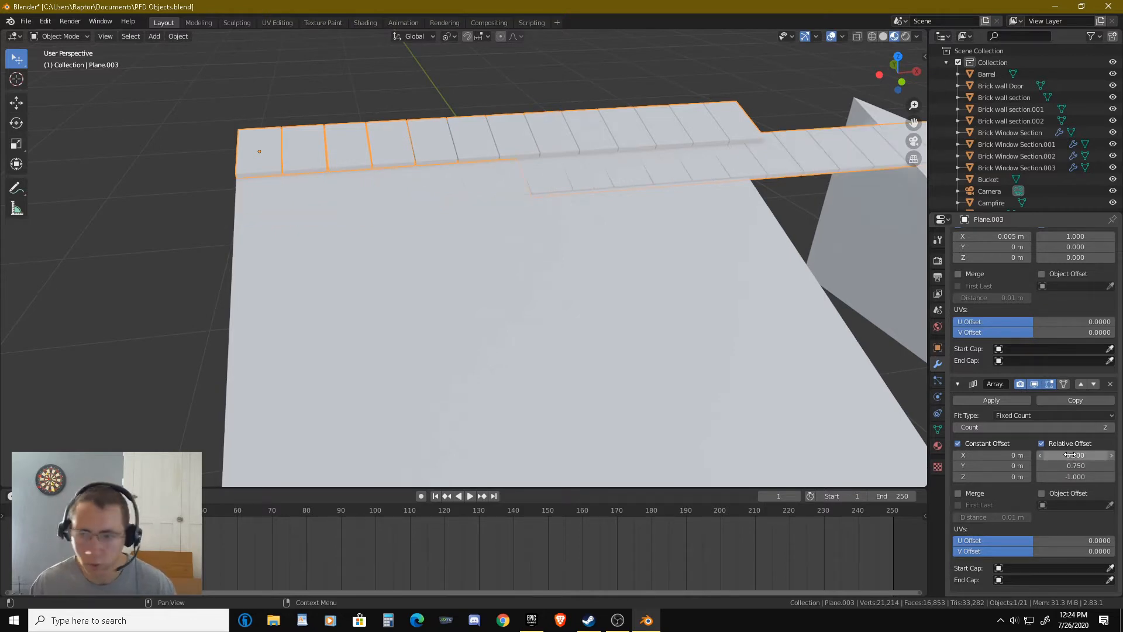
click(1070, 456)
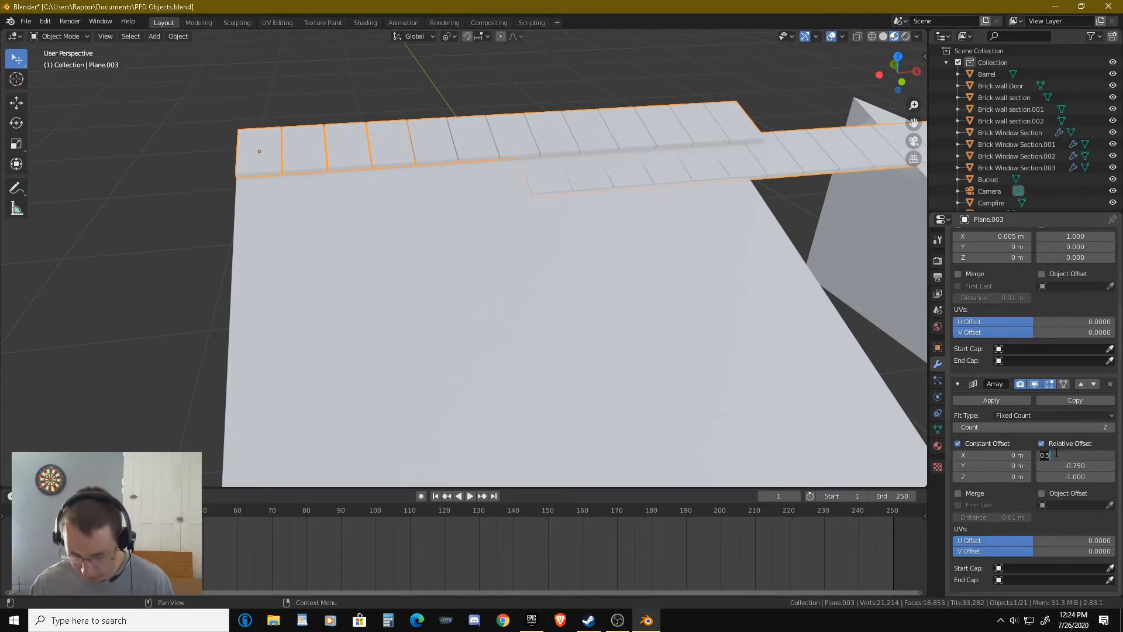
text(0)
key(Return)
Try constant X offsets of 0.5 m and 0.08 m in the second Array modifier to stagger the second tile row.
click(994, 450)
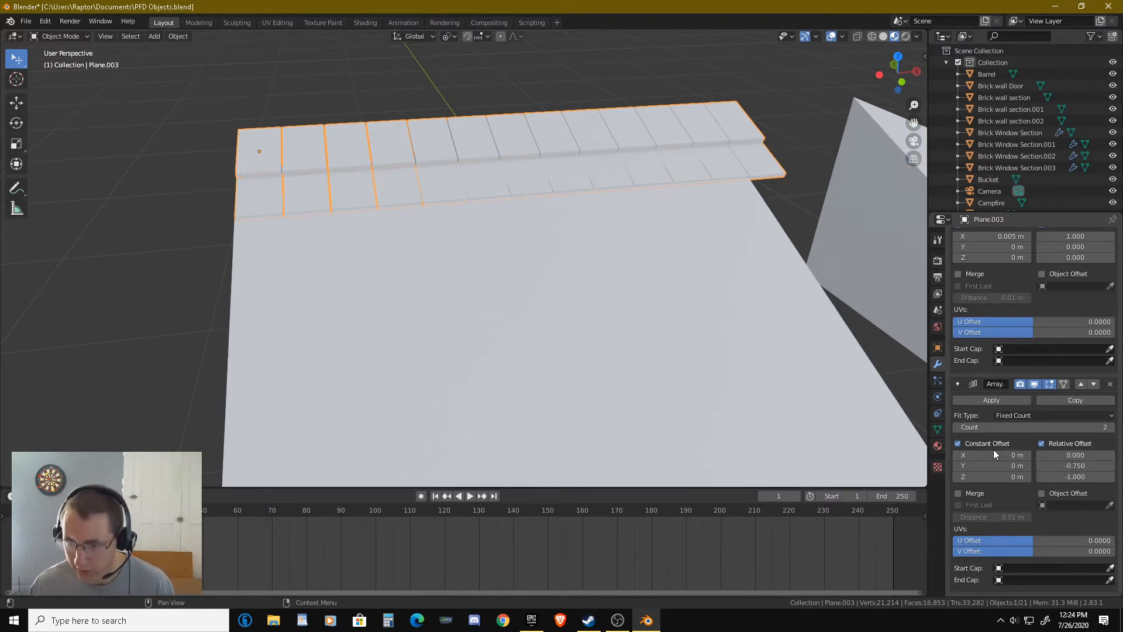
text(0.5)
key(Return)
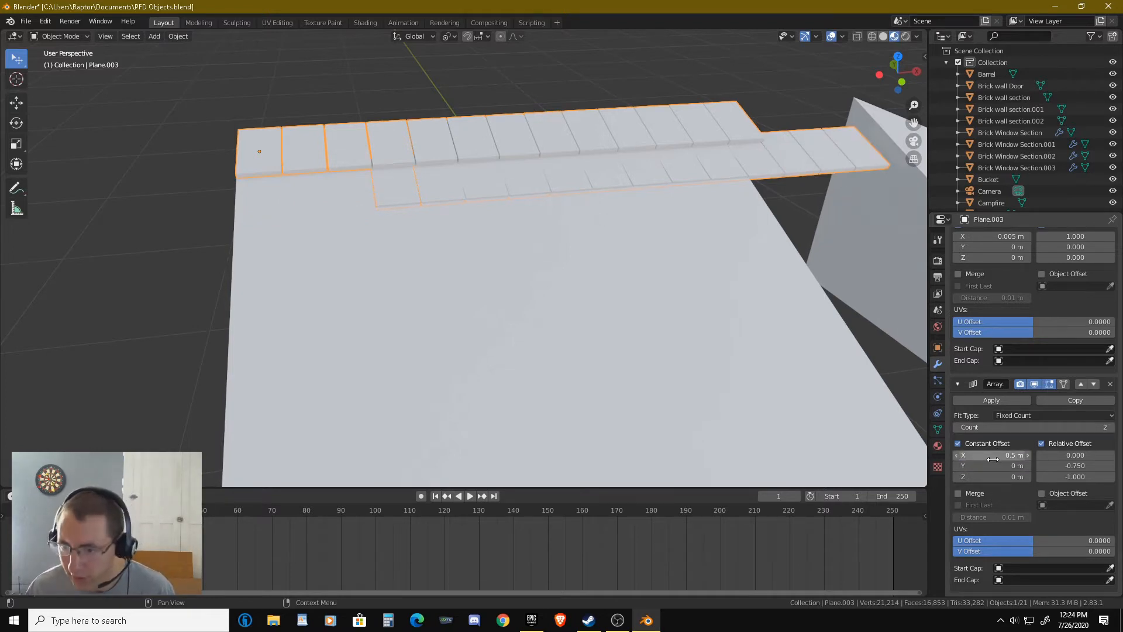
mouse_move(994, 455)
mouse_down()
mouse_move(947, 455)
mouse_move(993, 458)
mouse_up()
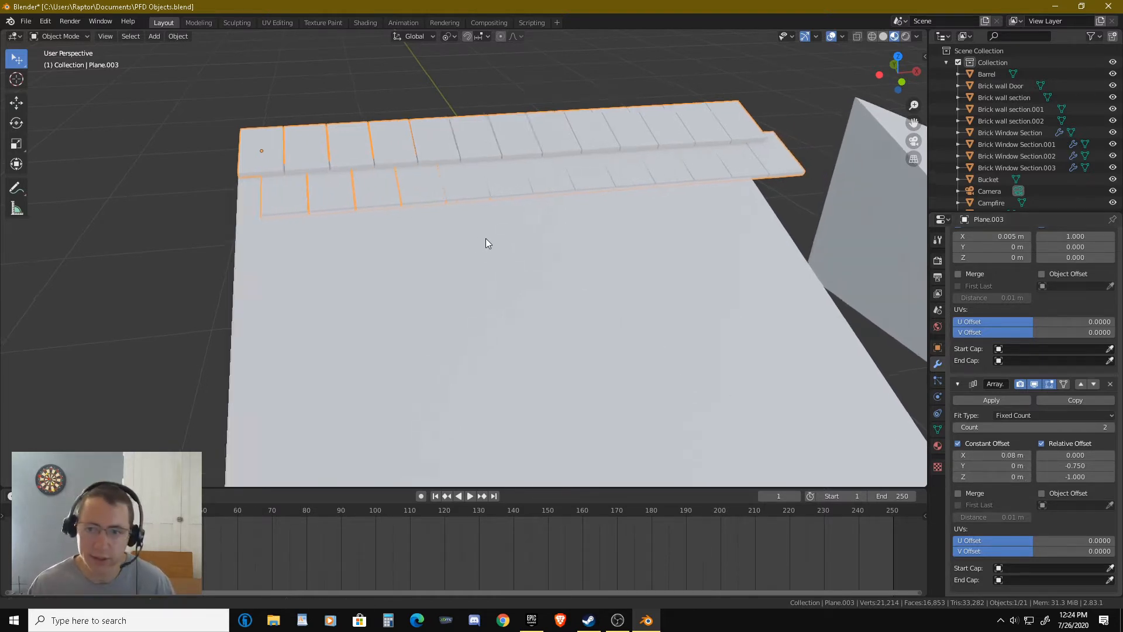
scroll(617, 268, up, 5)
scroll(426, 218, up, 2)
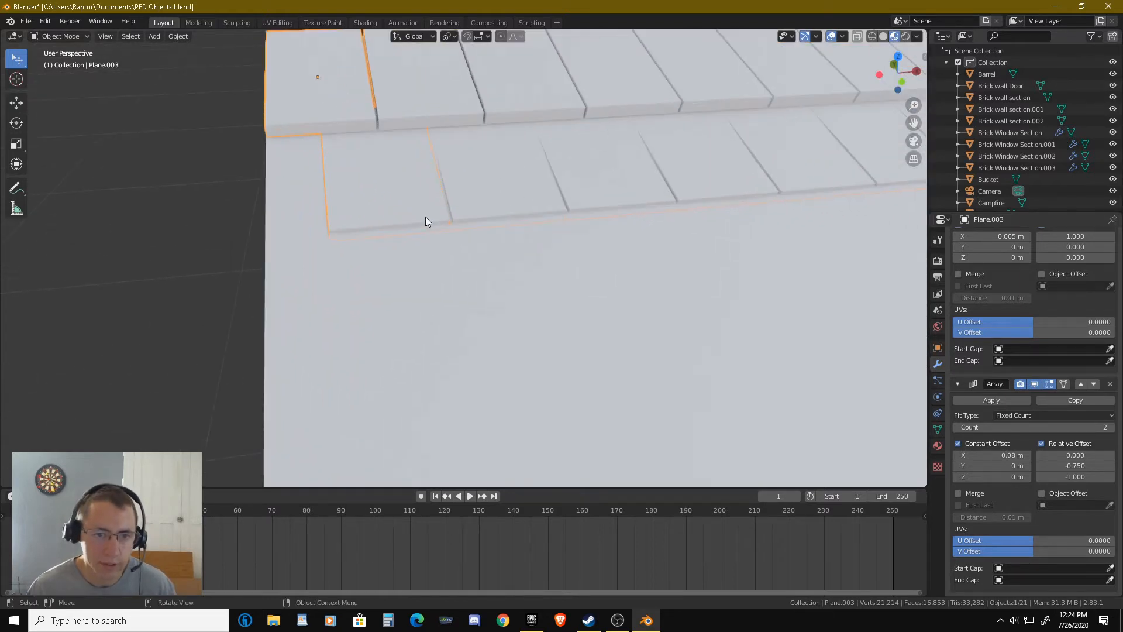
scroll(426, 216, down, 4)
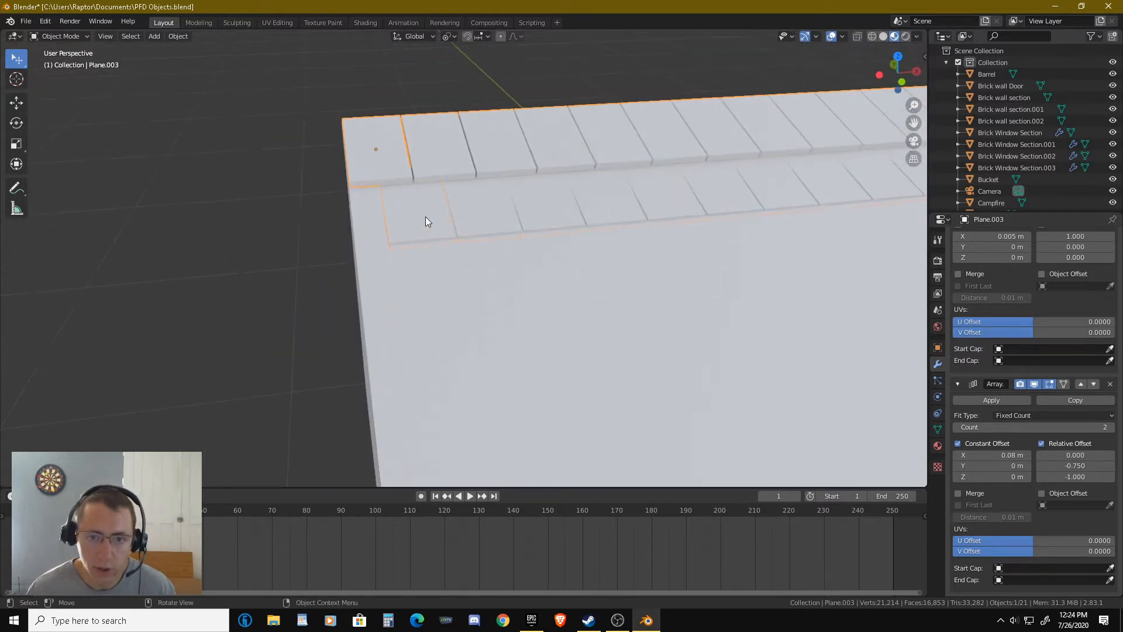
shift+middle_drag(601, 275, 374, 254)
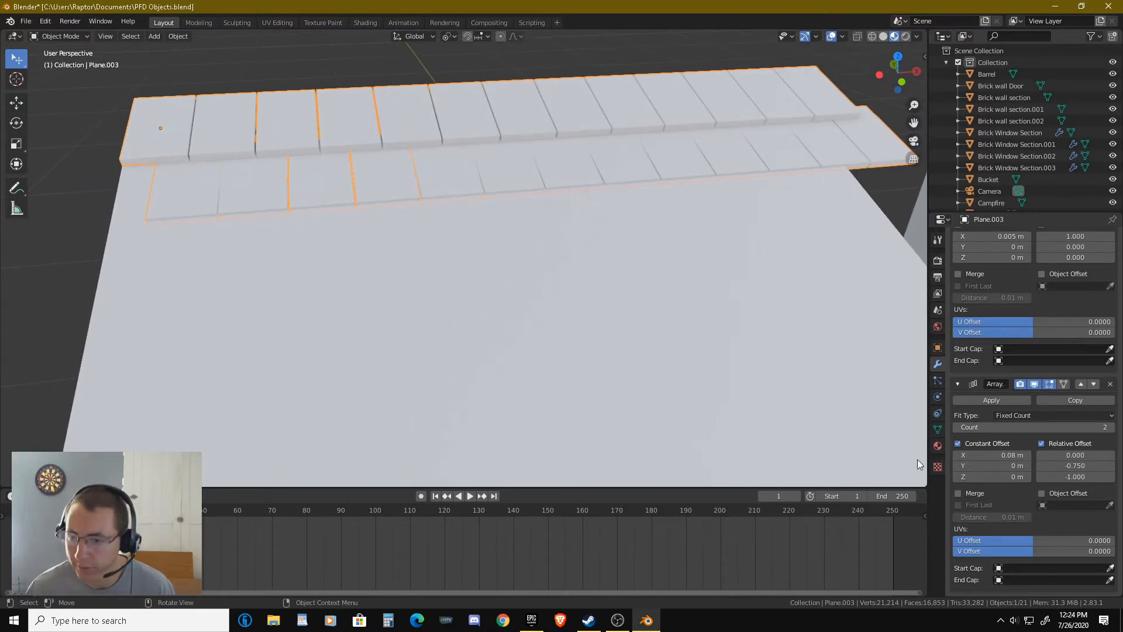
Stagger the second tile row in the negative X direction by setting the second Array modifier's constant X offset to -0.07 m.
click(987, 456)
text(-0)
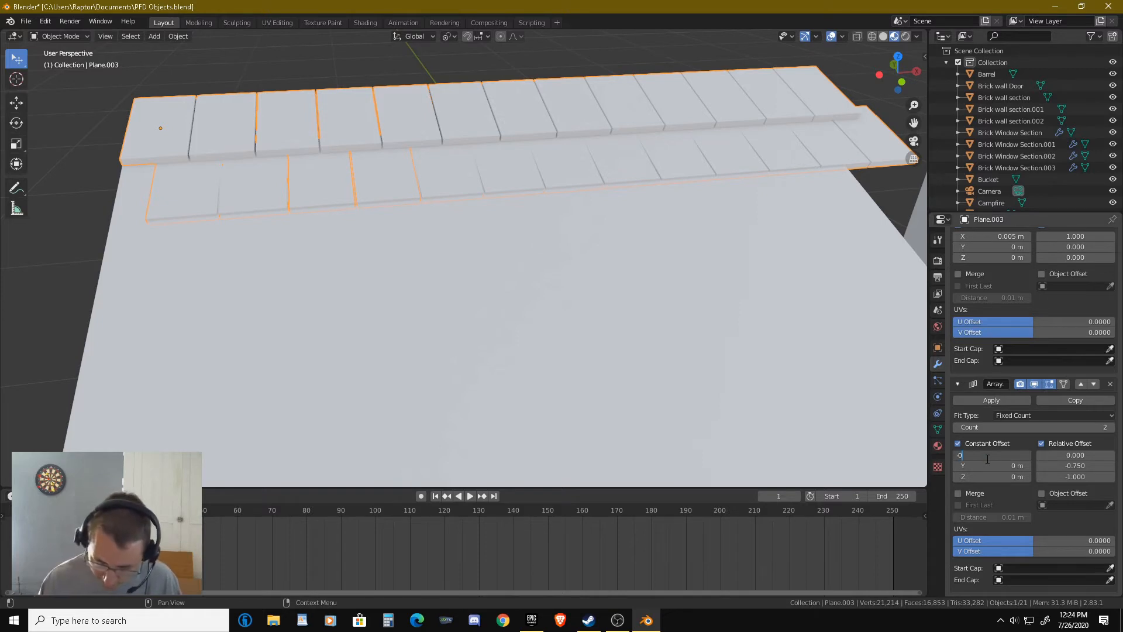
text(.8)
key(Return)
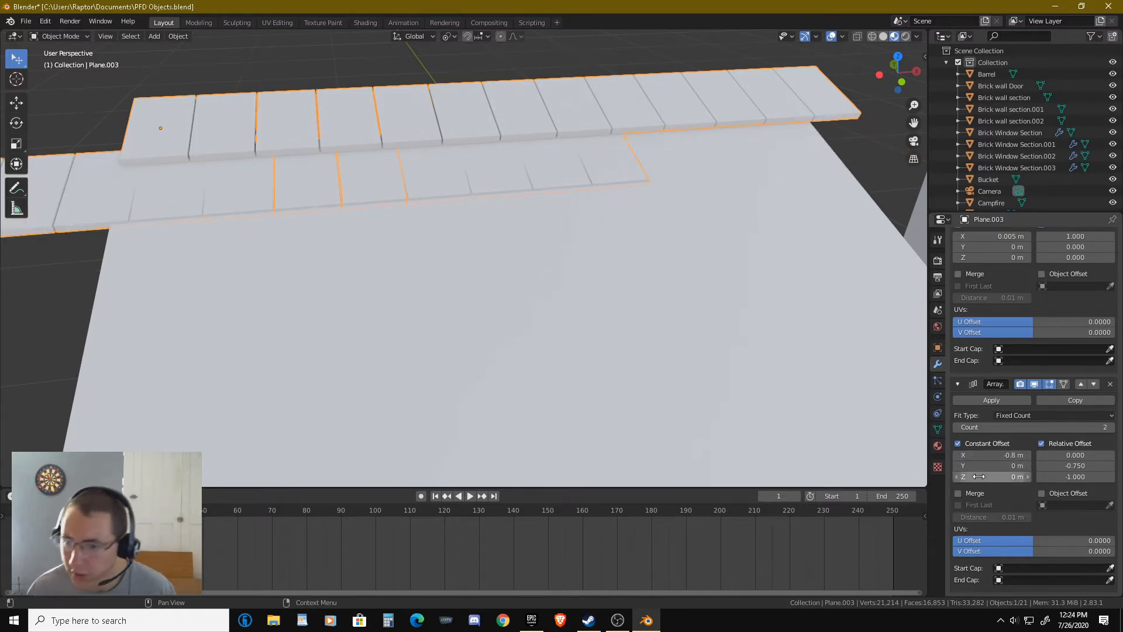
scroll(721, 389, down, 3)
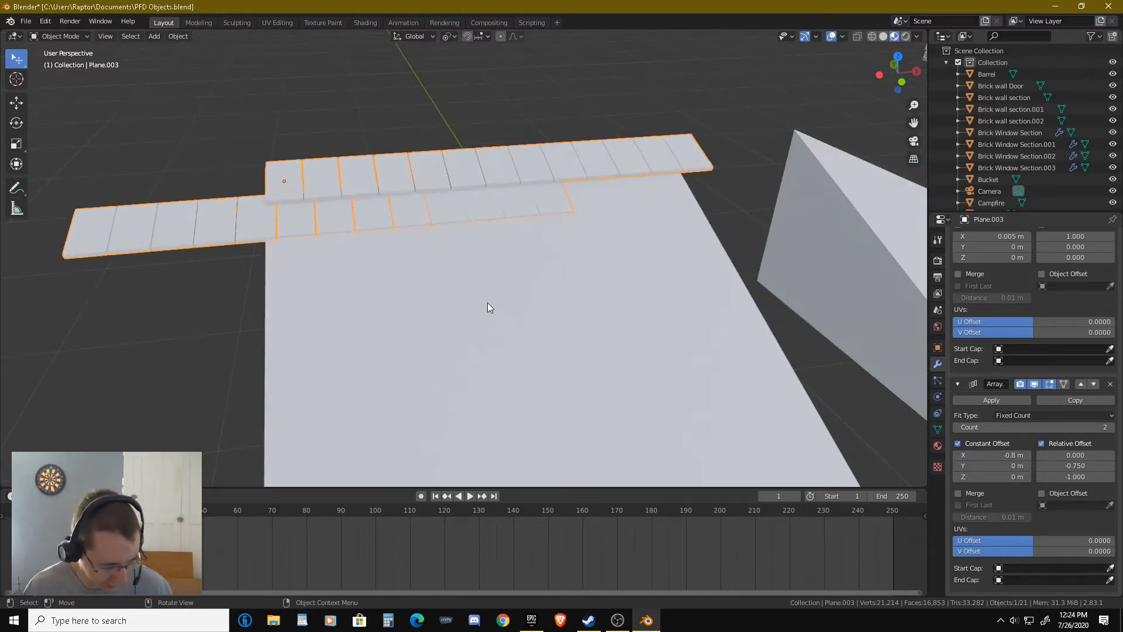
drag(994, 455, 1082, 455)
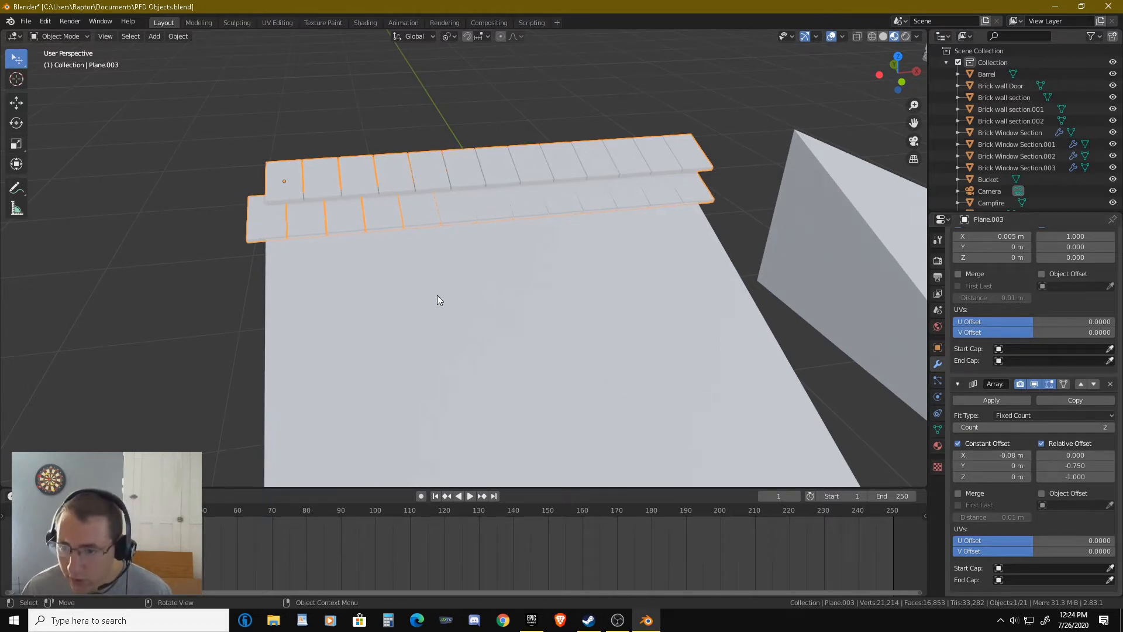
scroll(303, 241, up, 3)
shift+middle_drag(308, 244, 581, 307)
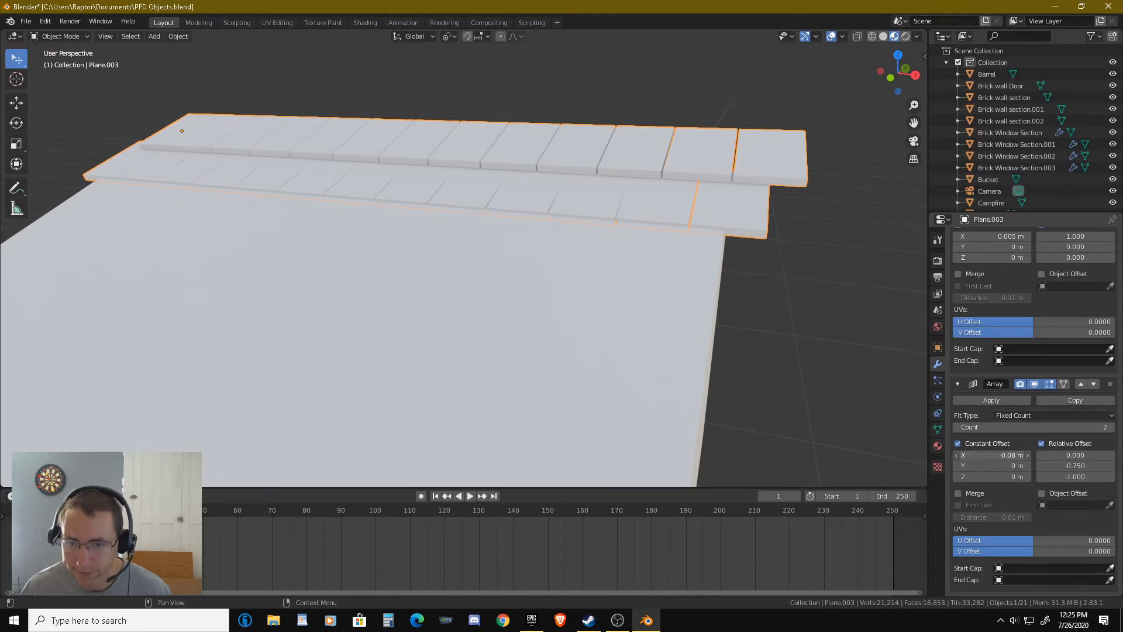
drag(994, 455, 995, 455)
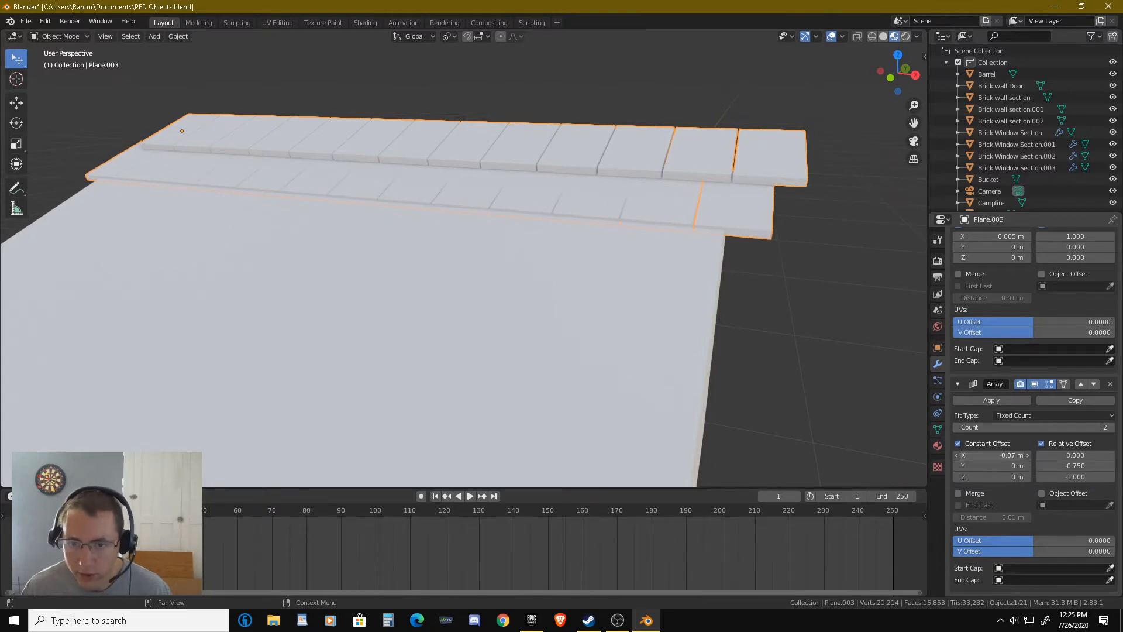
click(1001, 455)
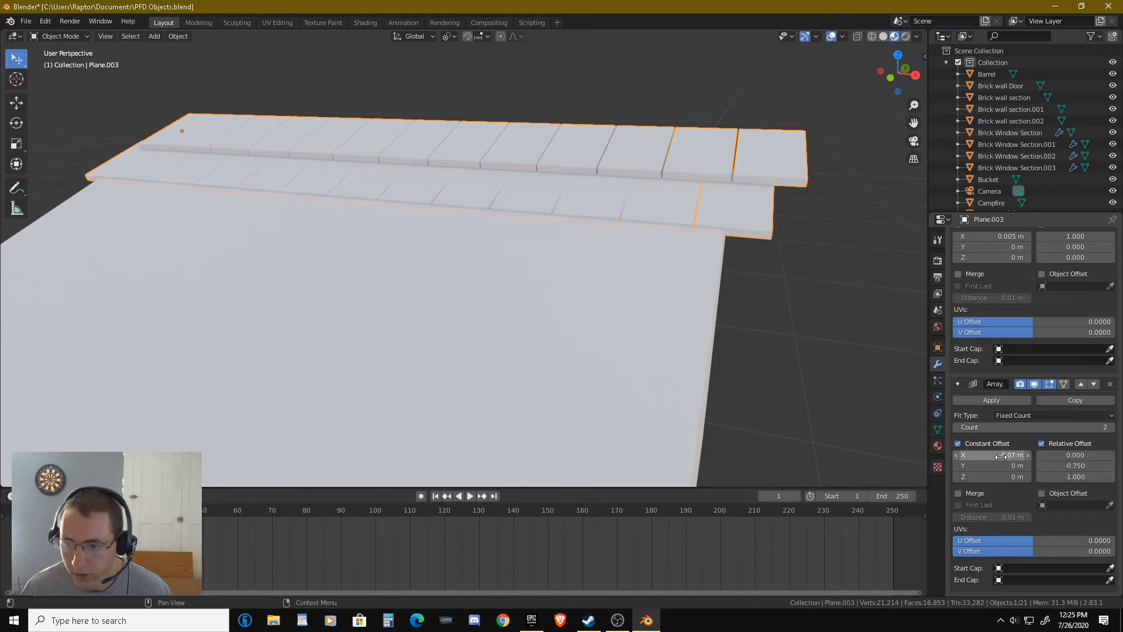
Try constant X offsets of 0.09 m and -0.09 m in the second Array modifier to stagger the second tile row.
text(0.0)
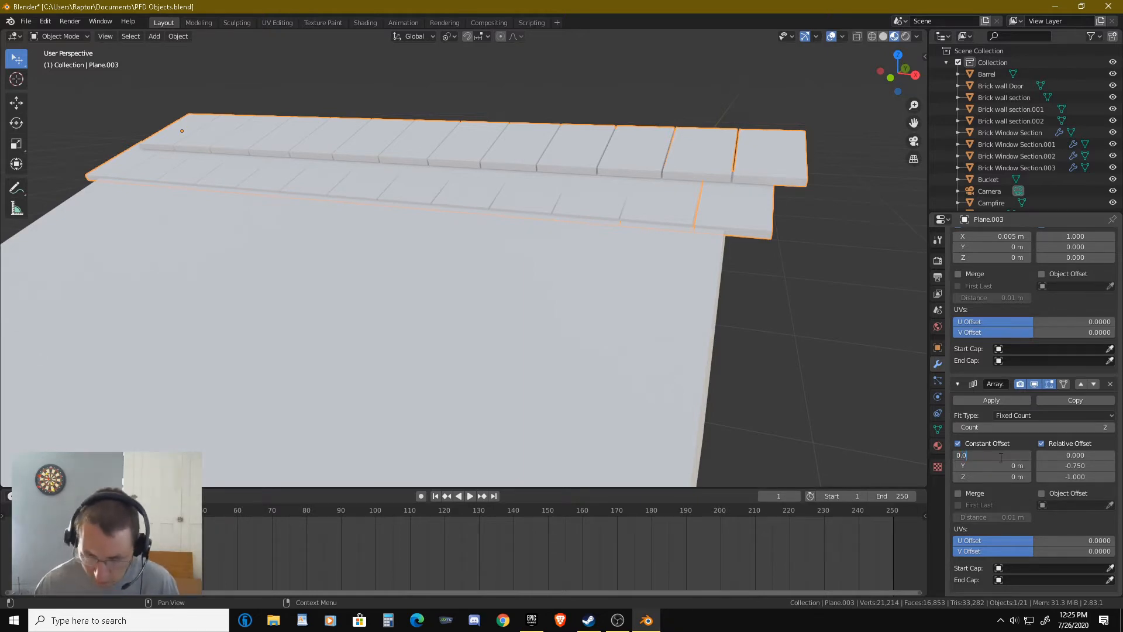
text(9)
key(Return)
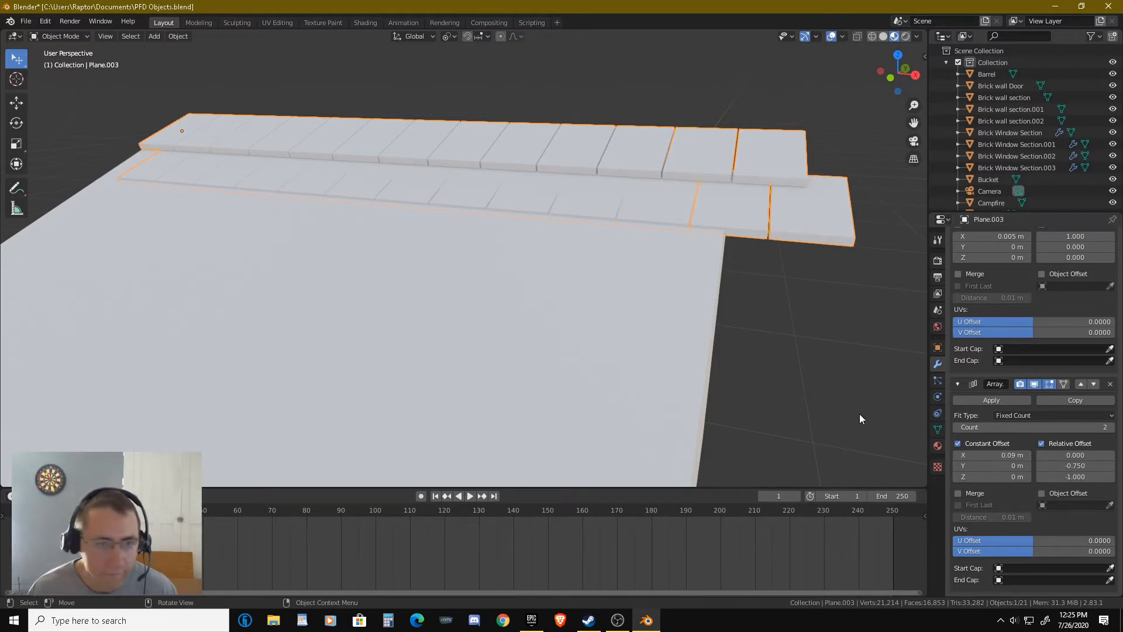
click(991, 455)
key(ctrl+a)
text(-0.09)
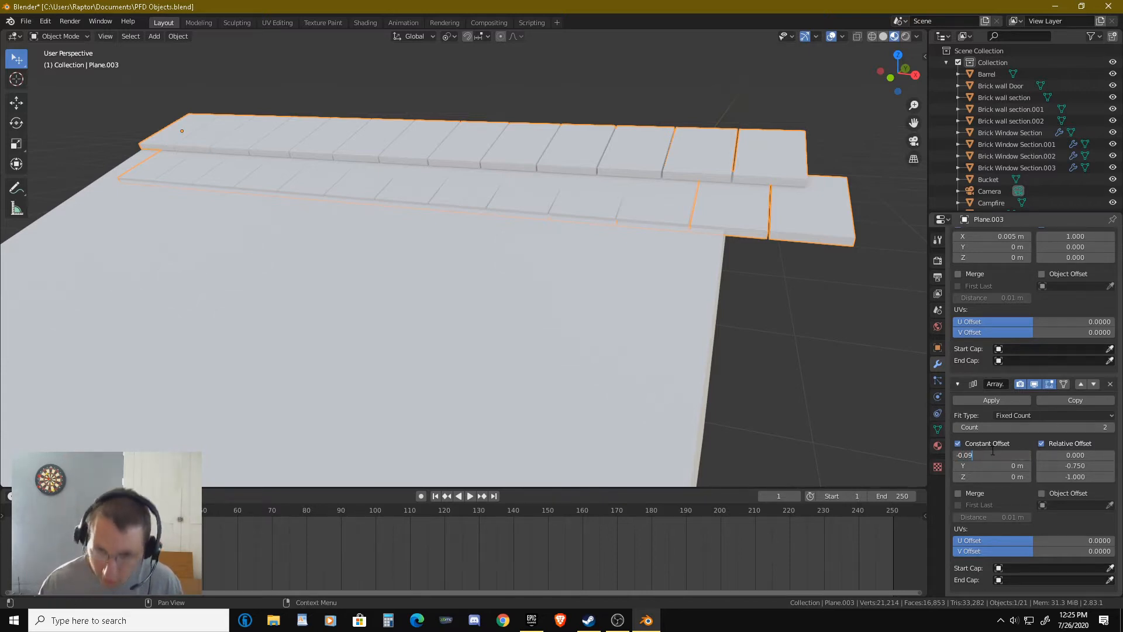
key(Return)
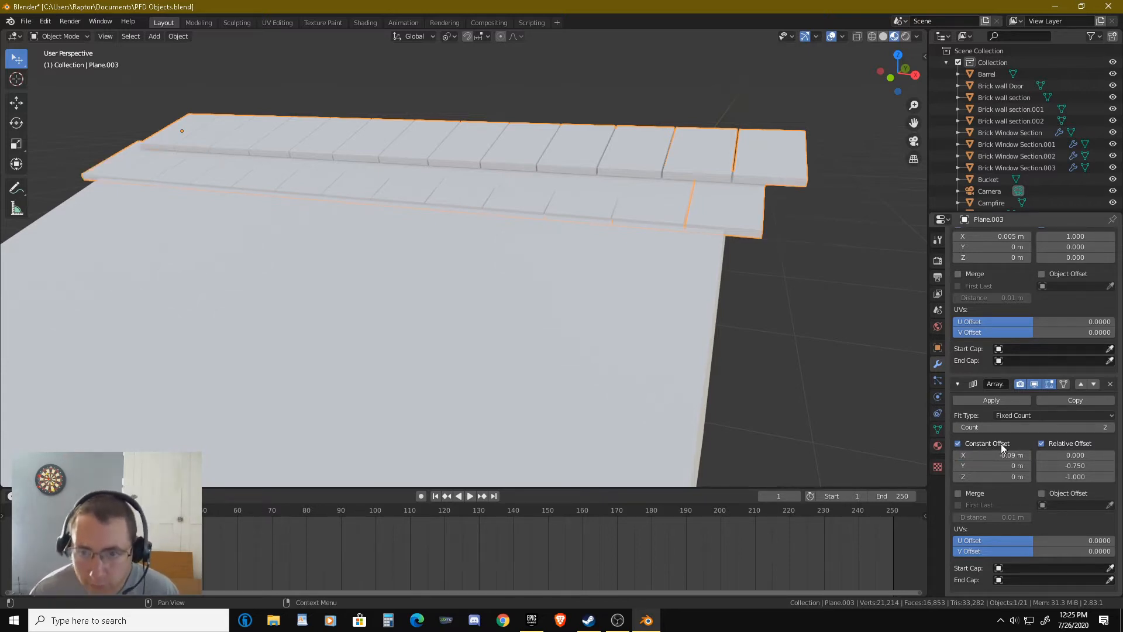
Set the second Array modifier's constant X offset to -0.085 m to stagger the second tile row.
middle_drag(763, 334, 837, 388)
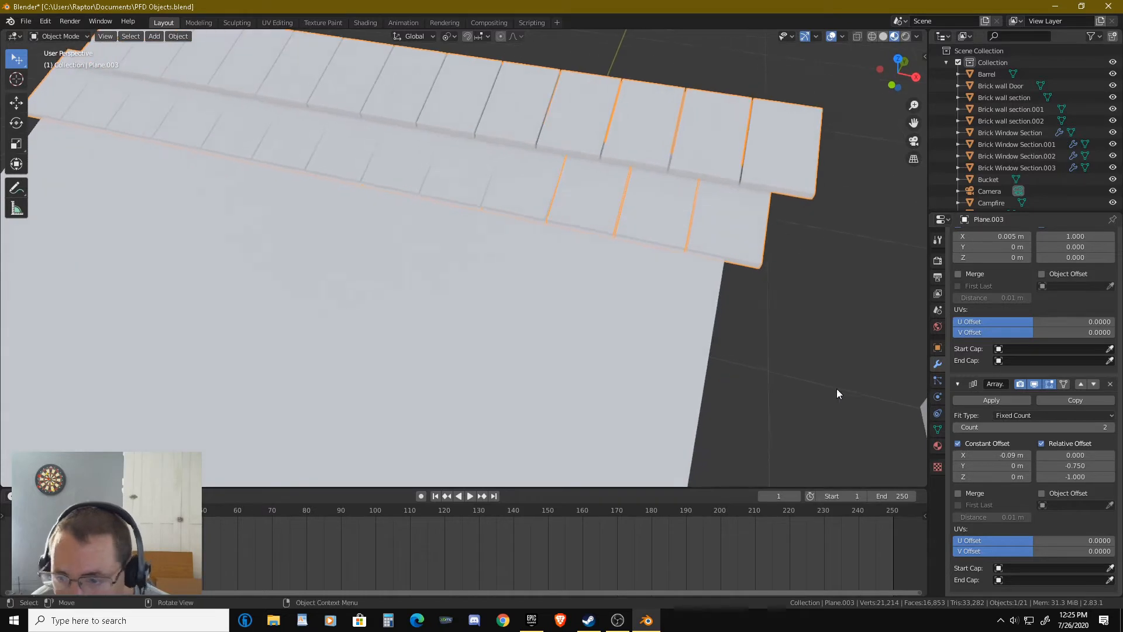
click(980, 456)
text(-0.085)
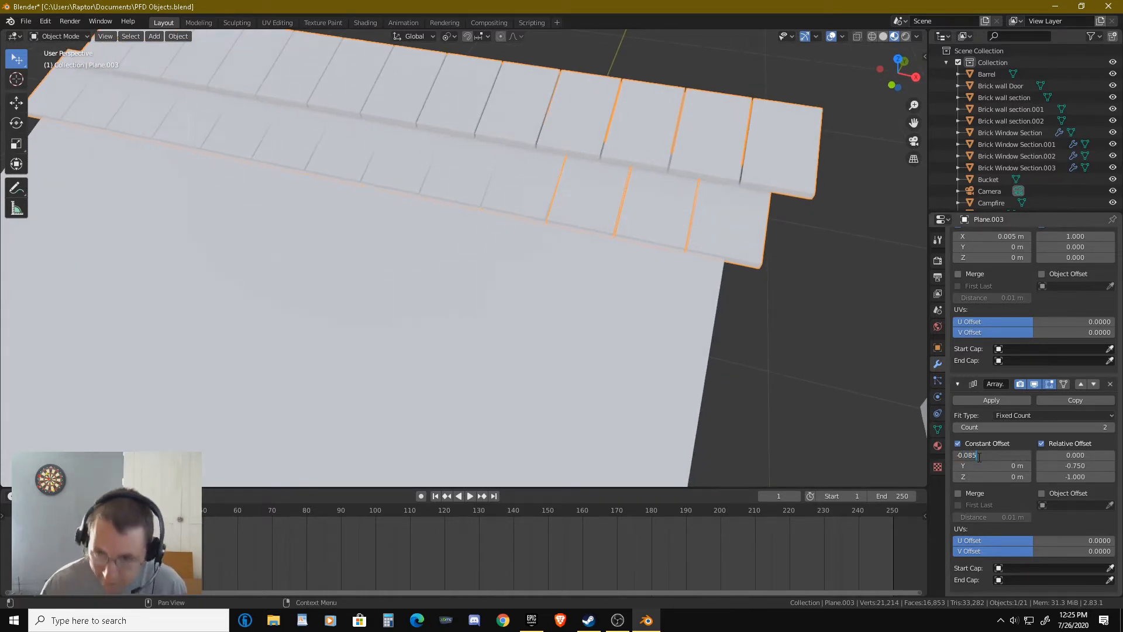
key(Return)
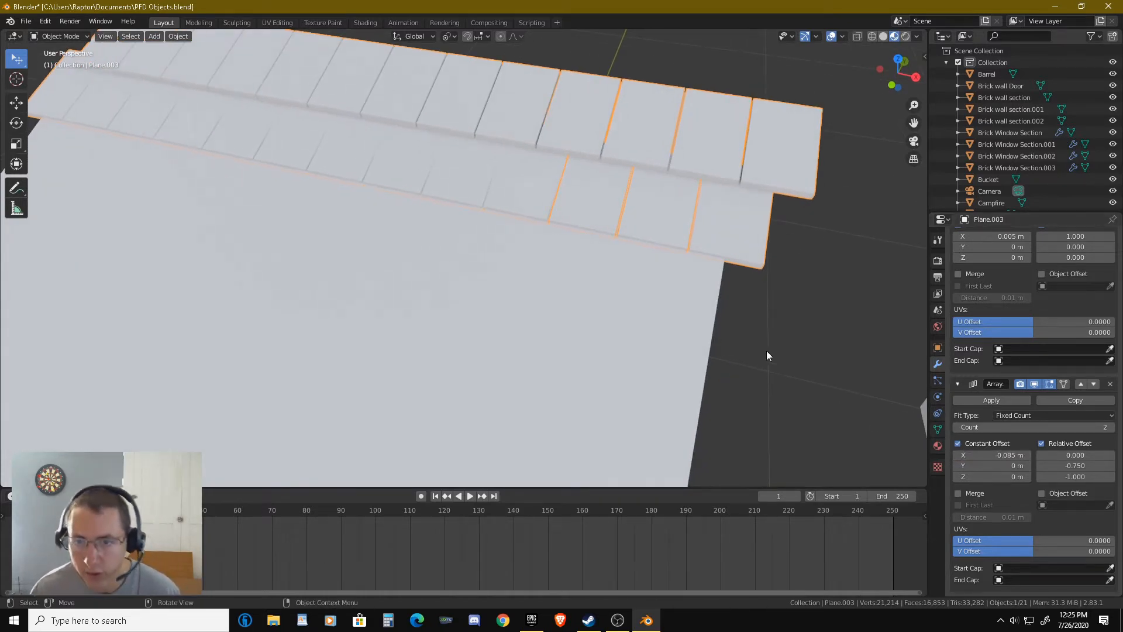
Try relative Z offsets of -0.9 and -0.5 in the second Array modifier, judging the row overlap from the side.
middle_drag(766, 350, 545, 281)
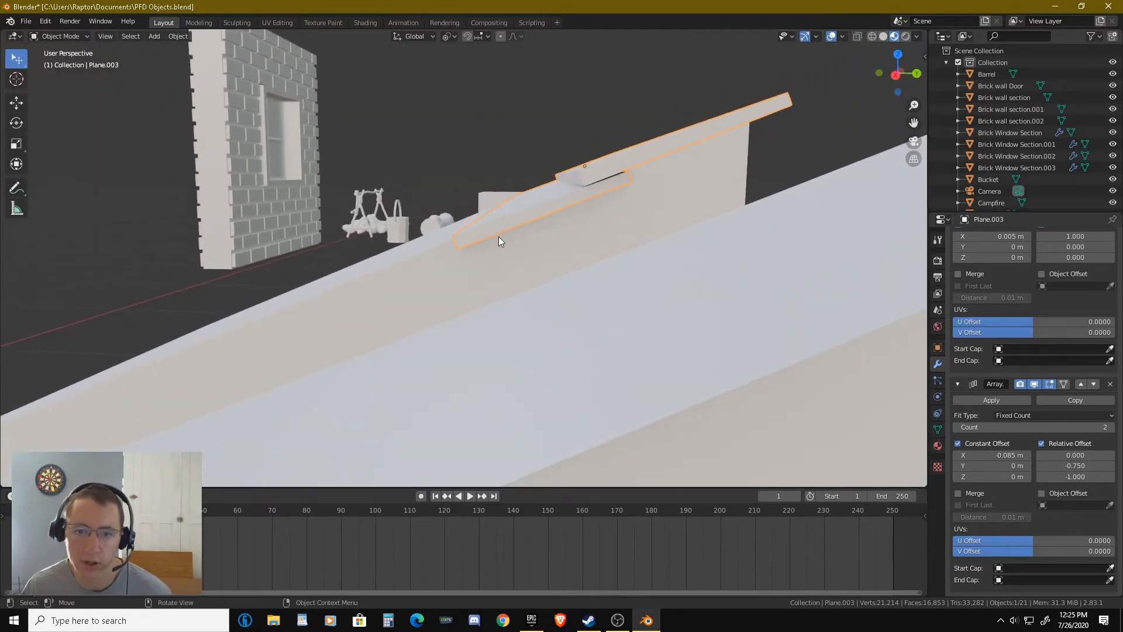
scroll(495, 233, up, 1)
mouse_move(528, 244)
middle_down()
mouse_move(519, 247)
mouse_move(530, 244)
middle_up()
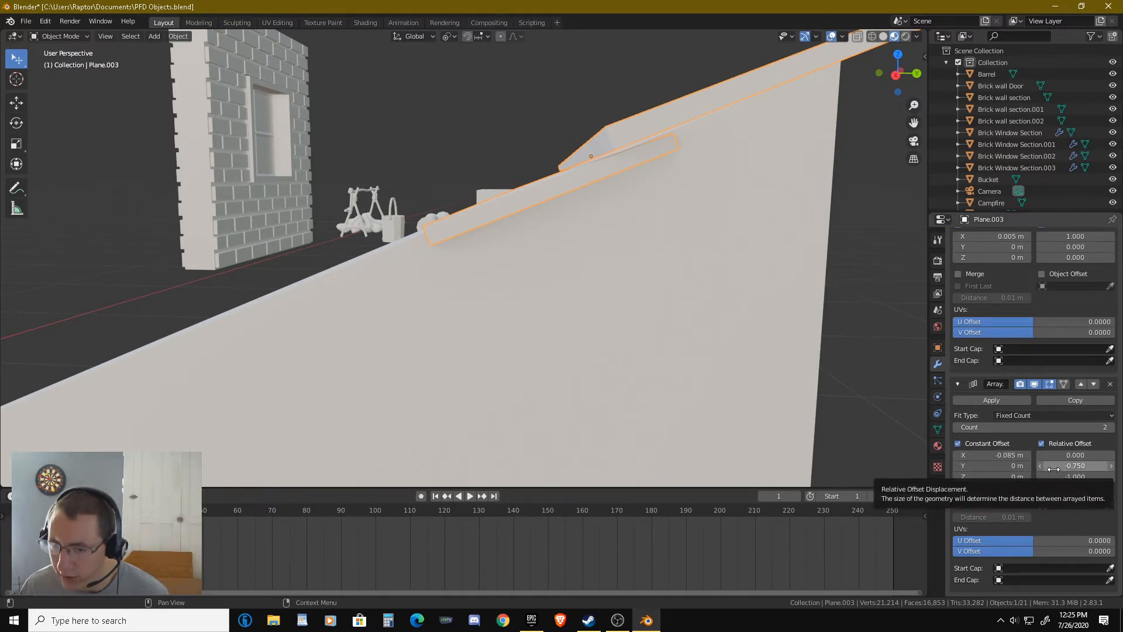
click(1054, 469)
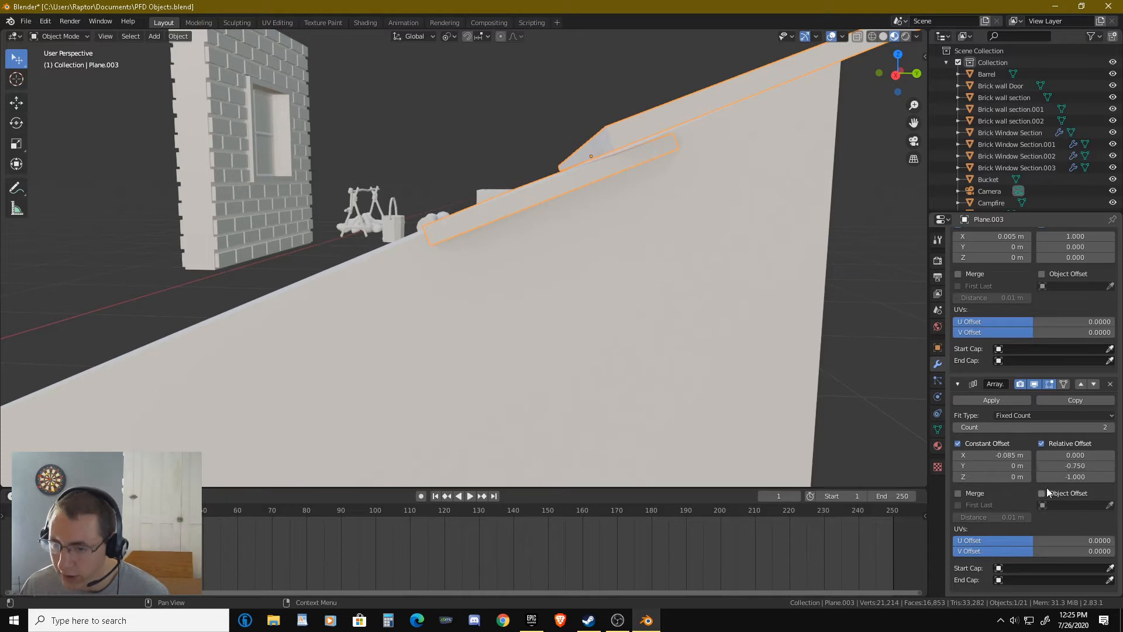
click(1061, 478)
text(0.)
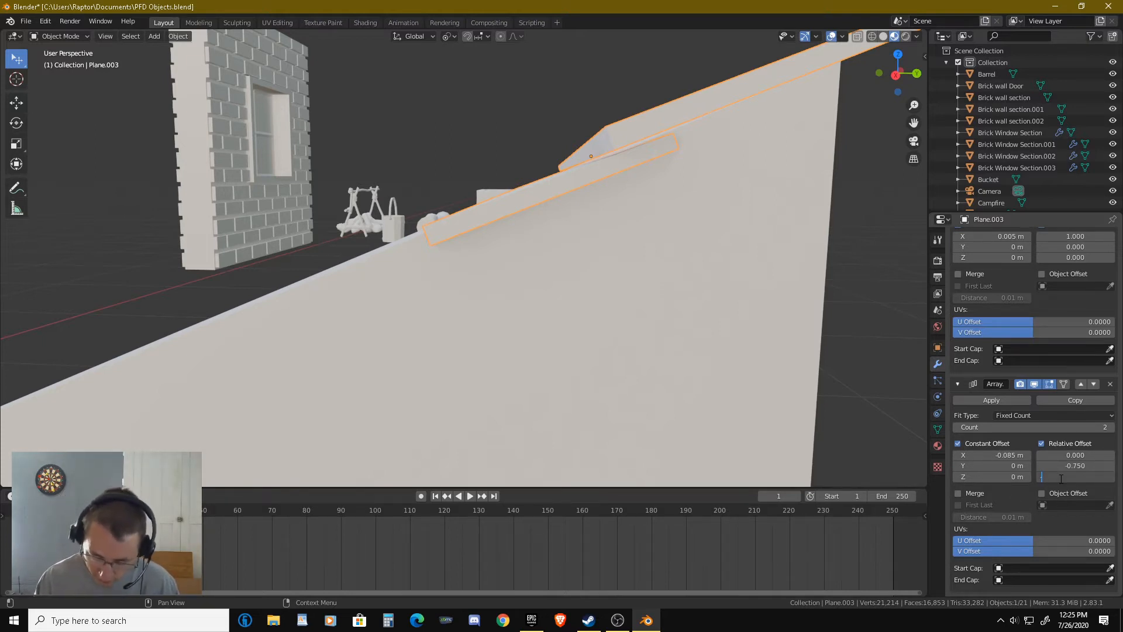
text(9)
key(Return)
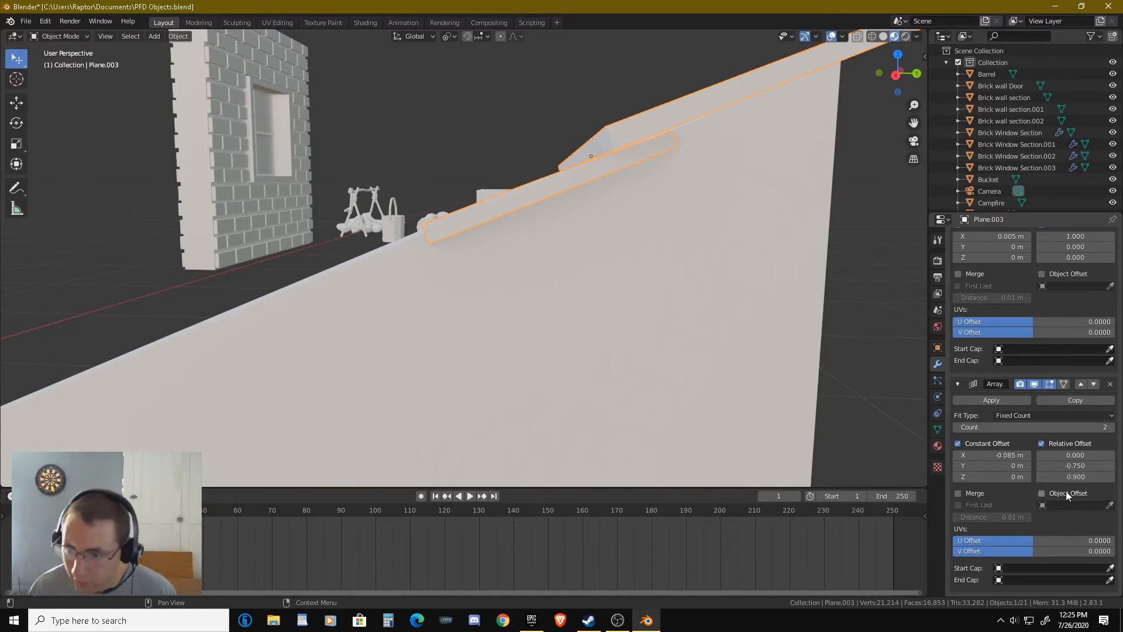
click(1067, 478)
key(BackSpace)
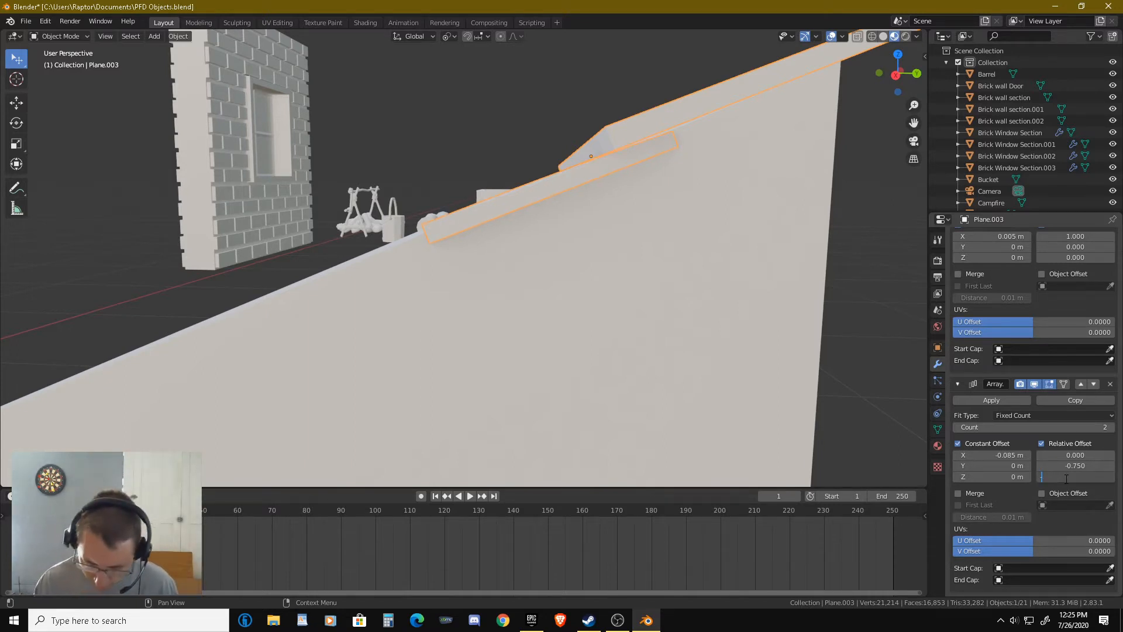
text(-0.5)
key(Return)
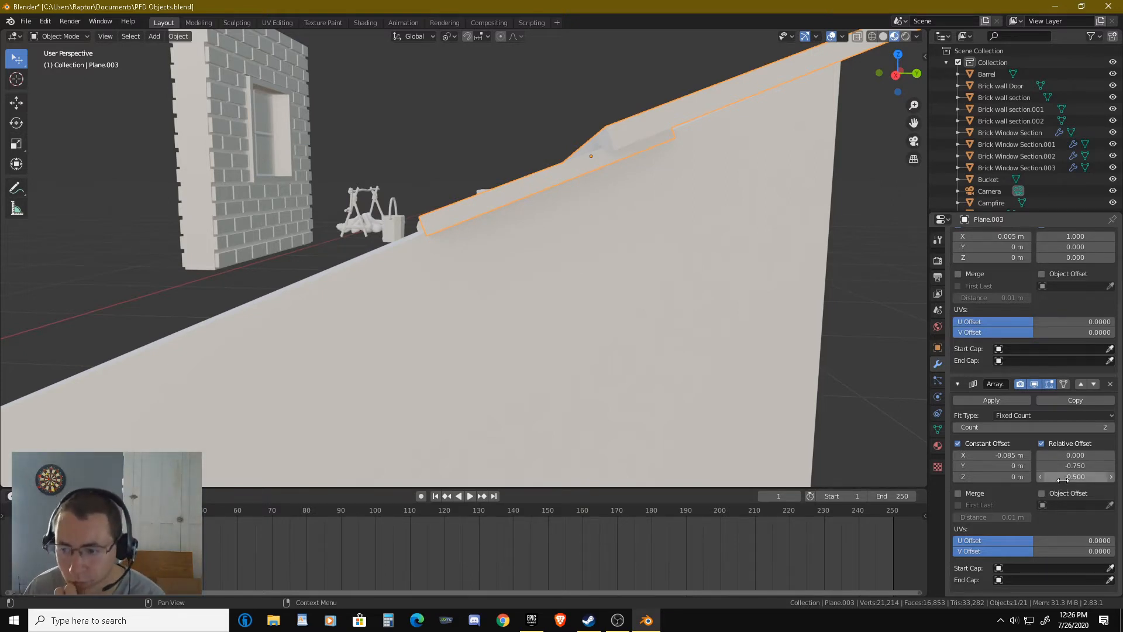
Reset the second Array modifier's relative Z offset to 0 and set its constant Z offset to -0.02 m.
click(1065, 479)
key(BackSpace)
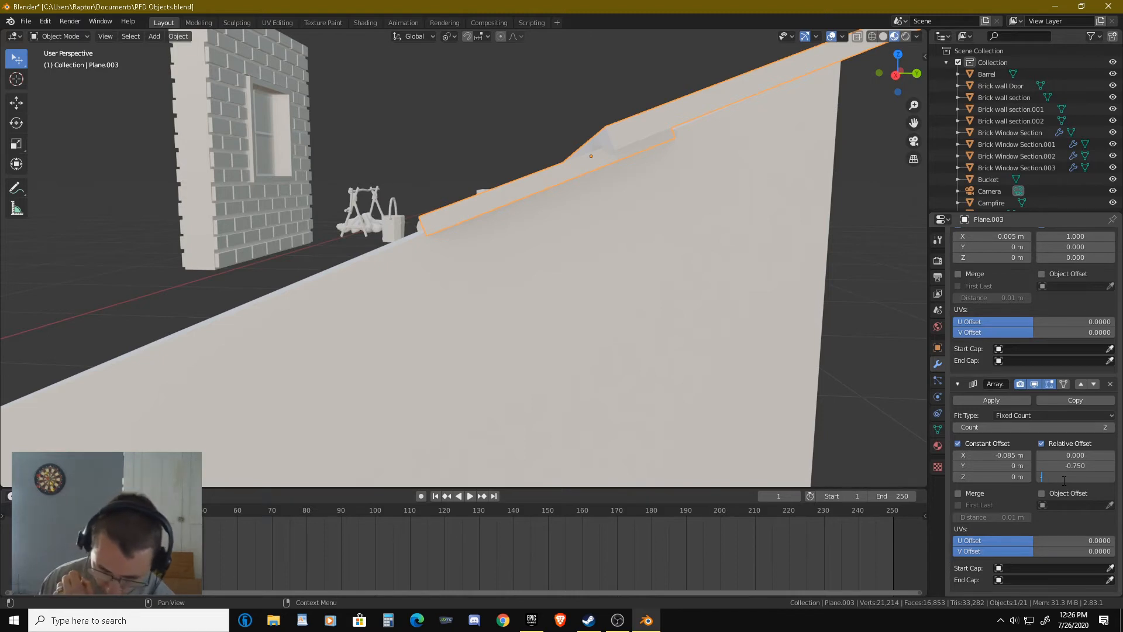
key(Return)
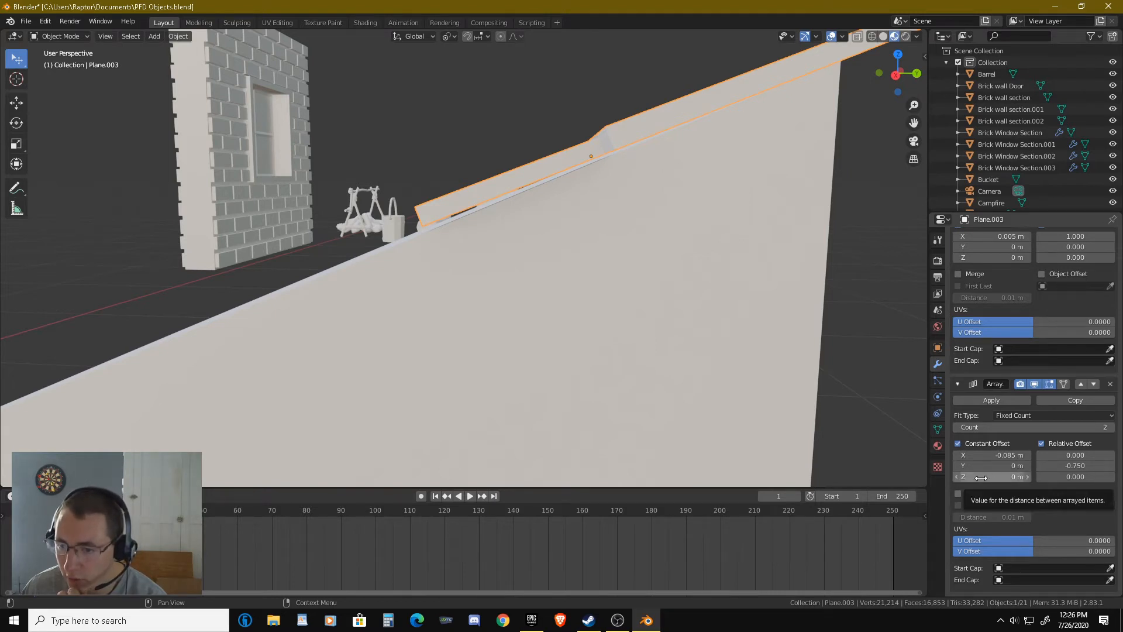
mouse_move(981, 478)
mouse_down()
mouse_move(995, 478)
mouse_move(977, 478)
mouse_up()
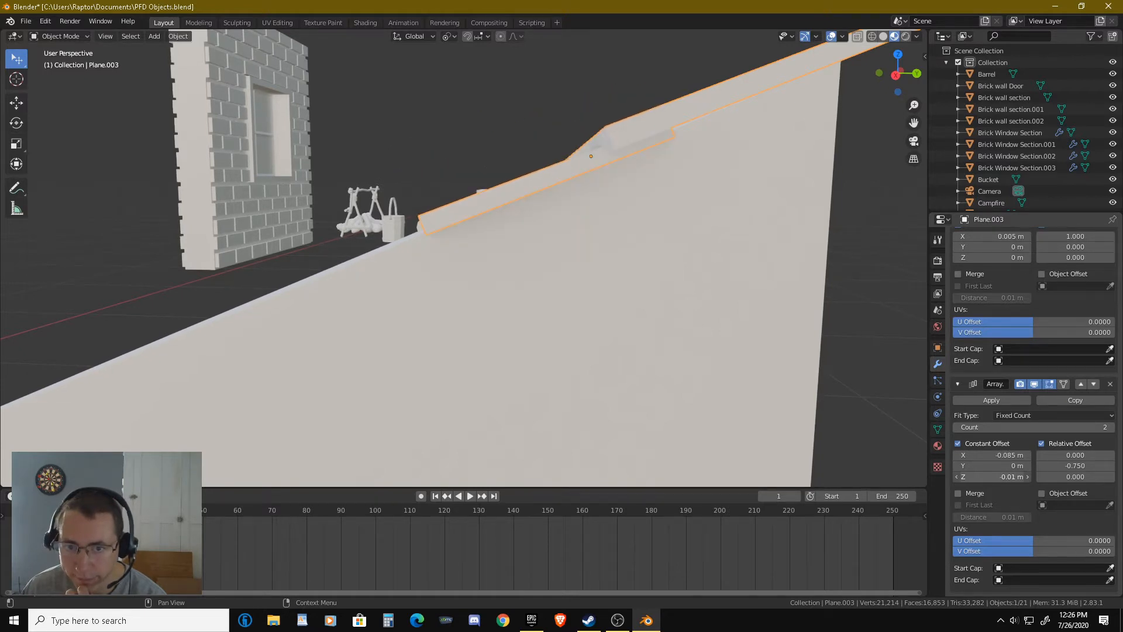
drag(977, 478, 981, 478)
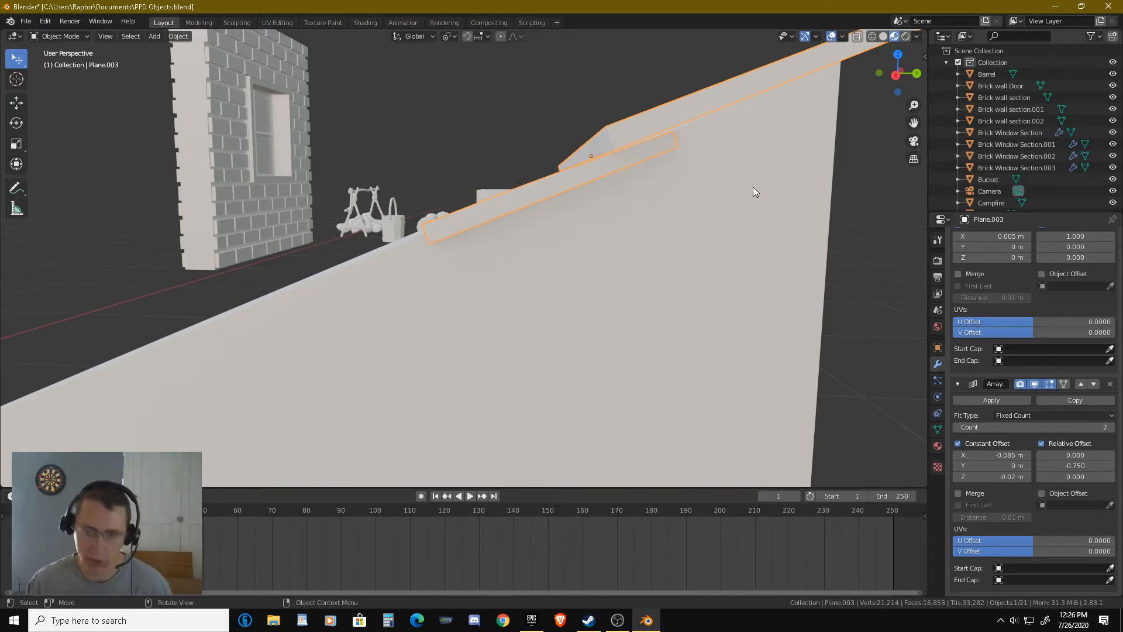
Tilt the tile rows about the global X axis by about -2.8° and then by about another -2.4°.
key(r)
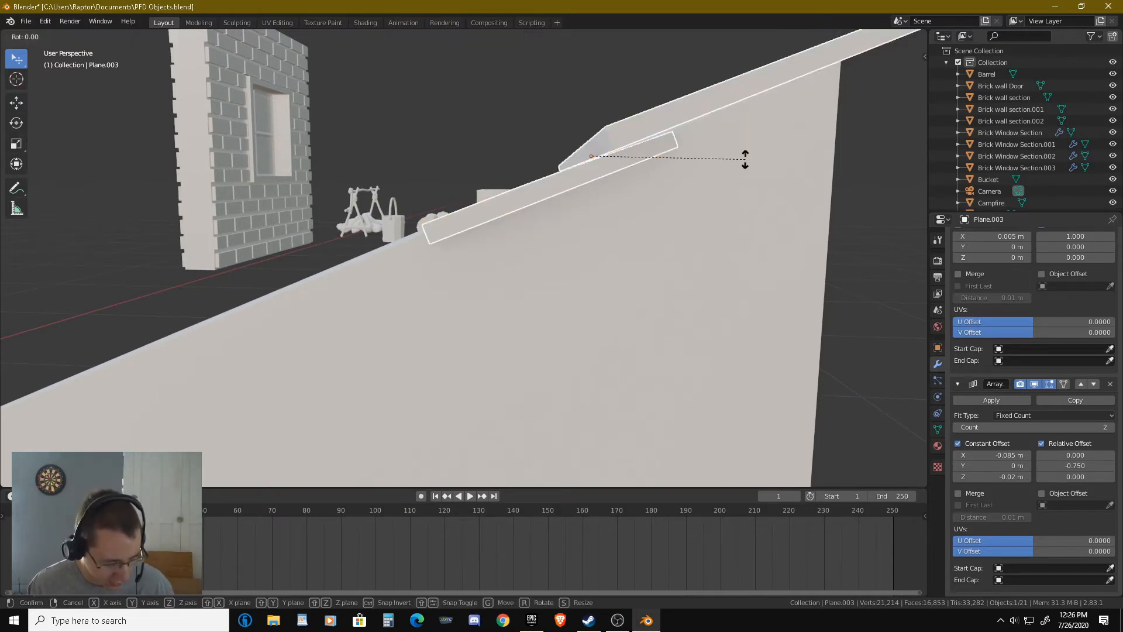
key(x)
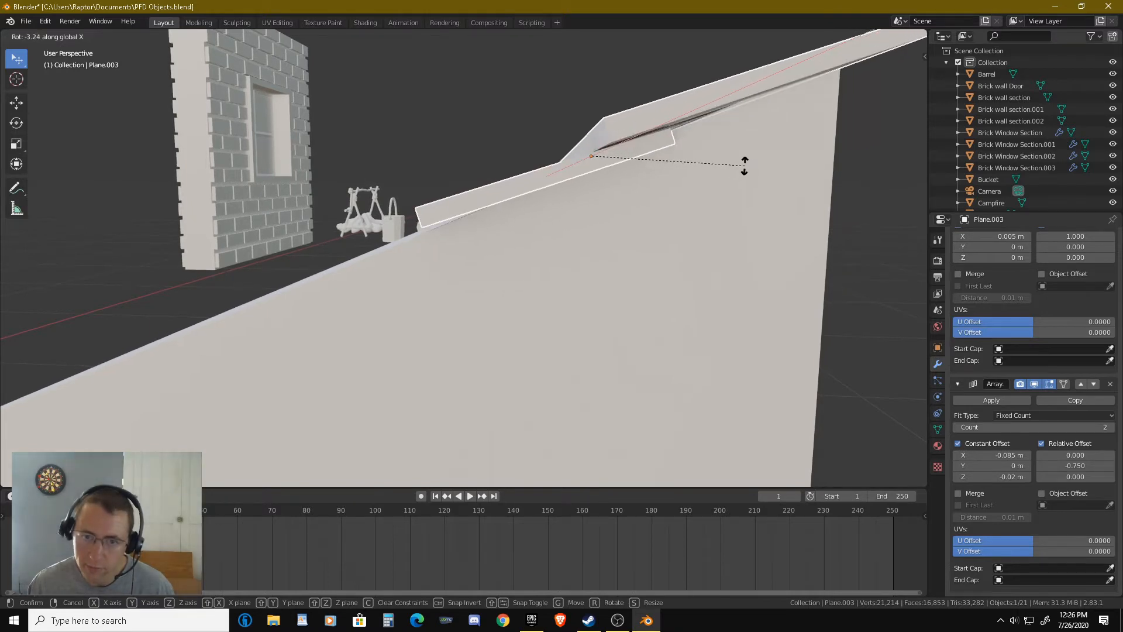
click(745, 165)
middle_drag(750, 162, 693, 177)
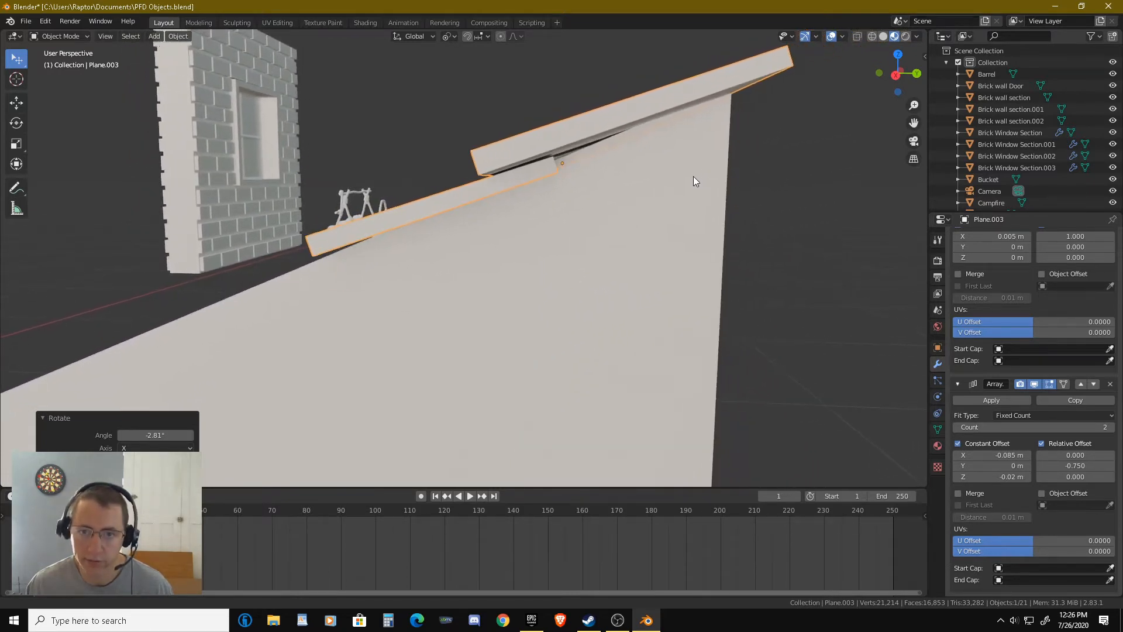
key(r)
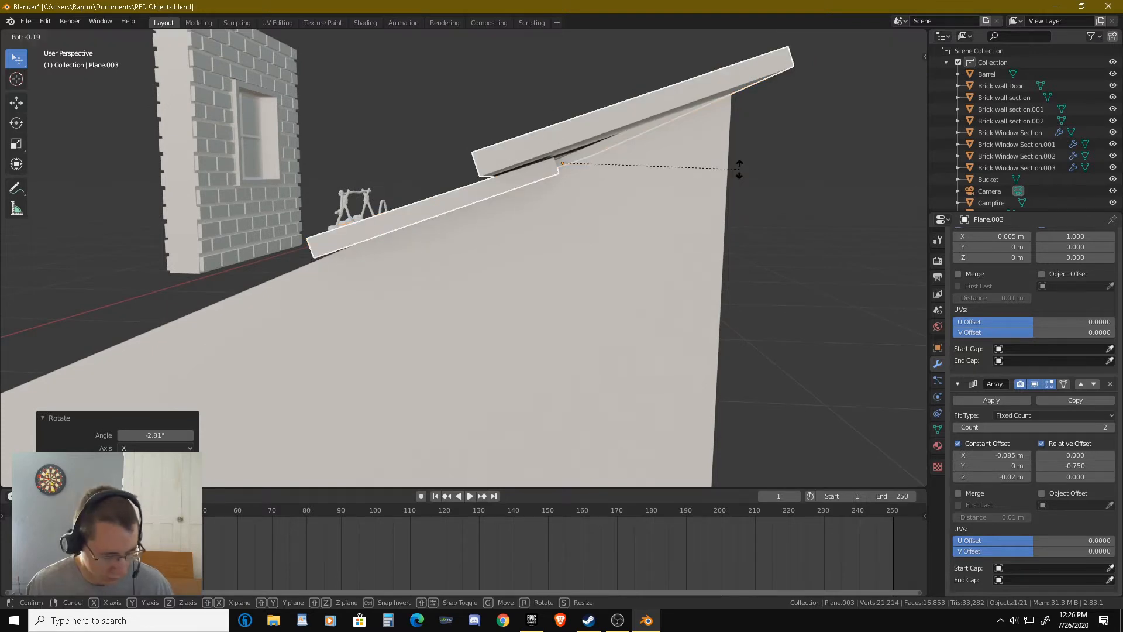
key(x)
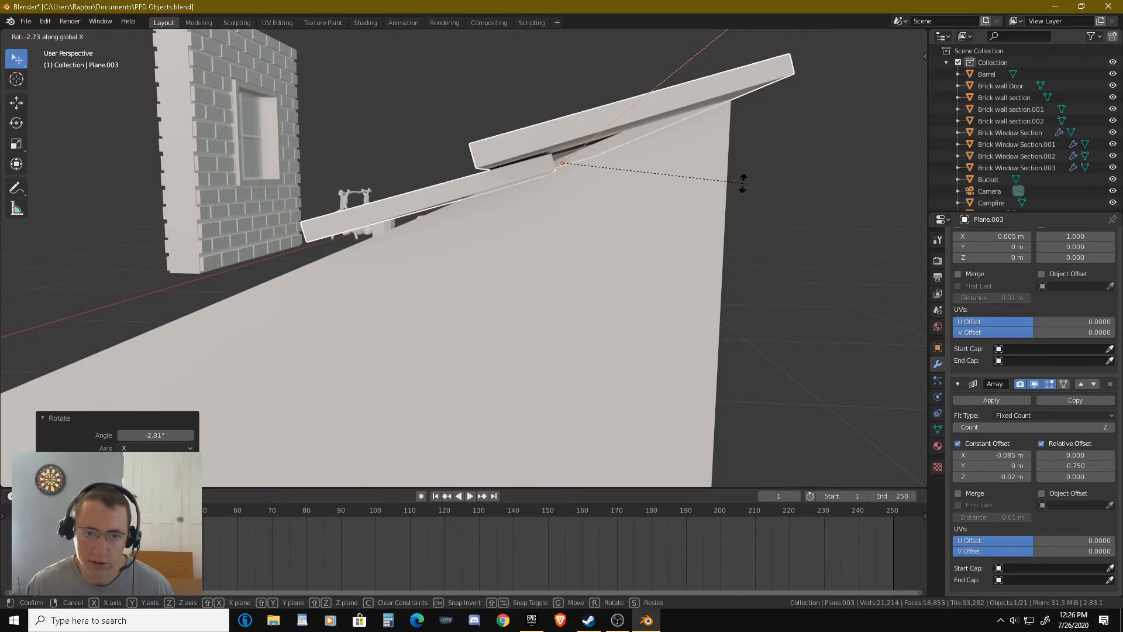
click(742, 182)
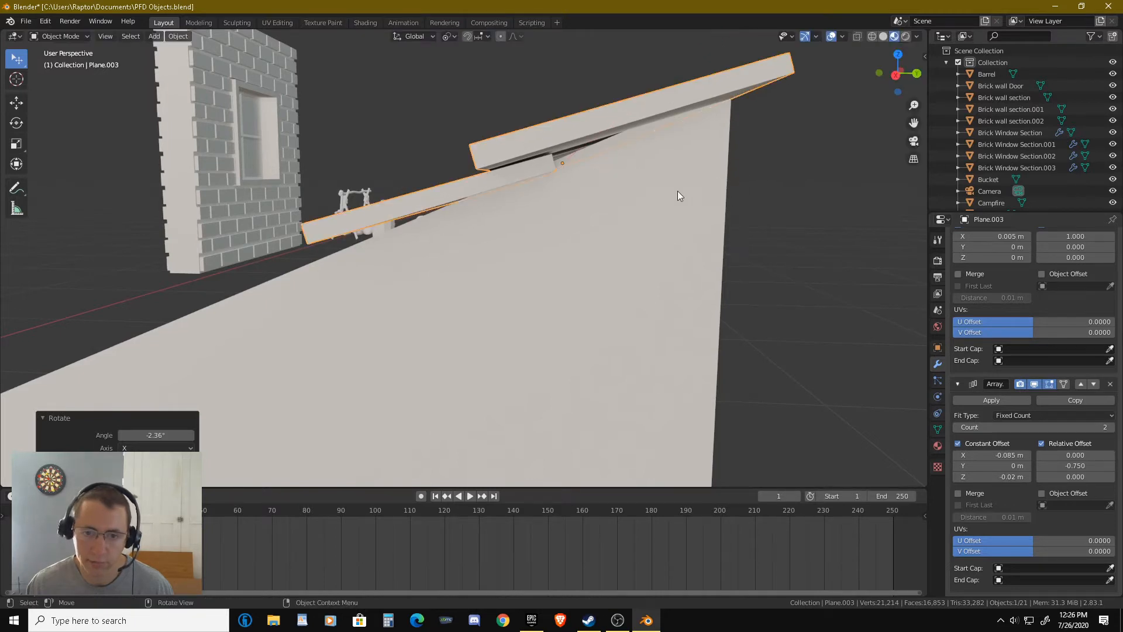
mouse_move(678, 190)
middle_down()
mouse_move(702, 183)
mouse_move(665, 191)
middle_up()
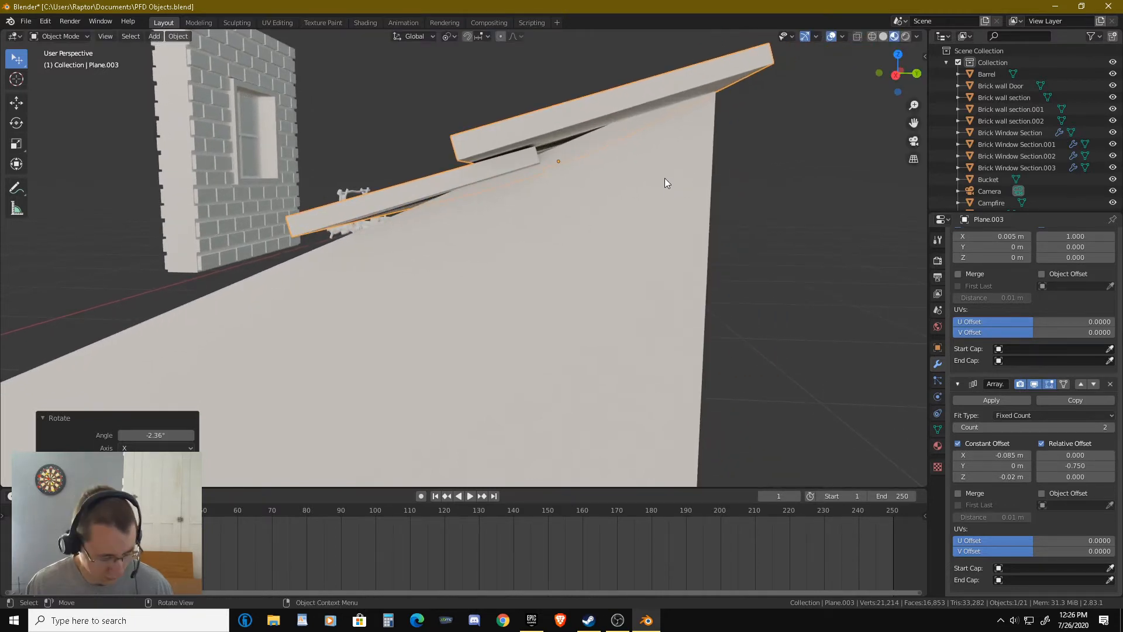
Raise the tile rows about 0.017 m along Z and rotate them about 0.55° around the global X axis.
key(g)
key(z)
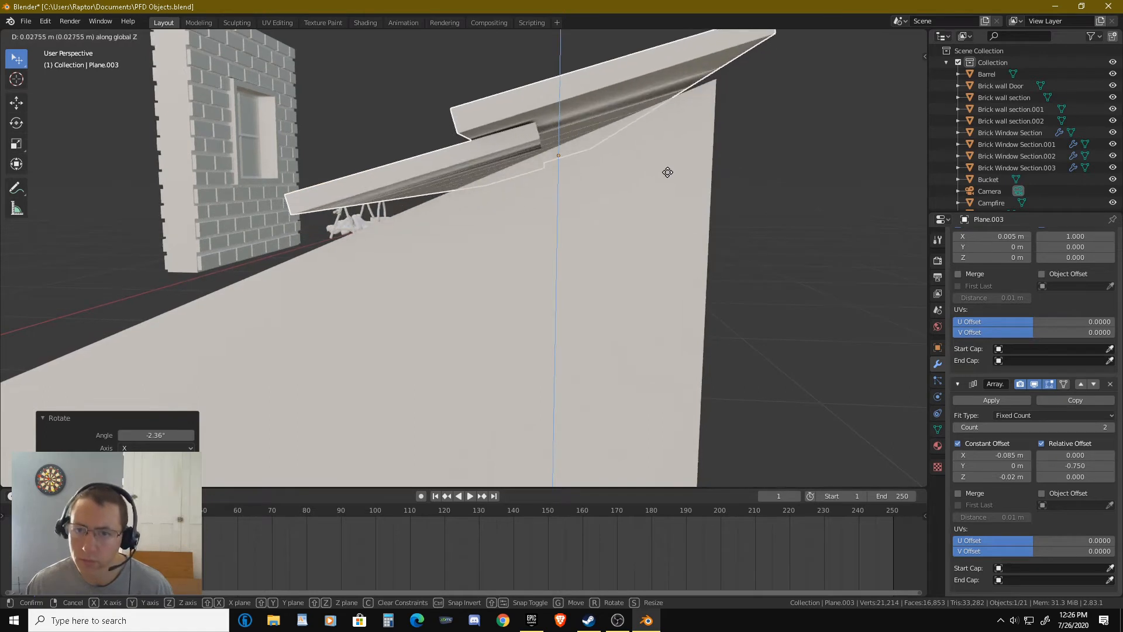
click(666, 174)
middle_drag(654, 182, 658, 193)
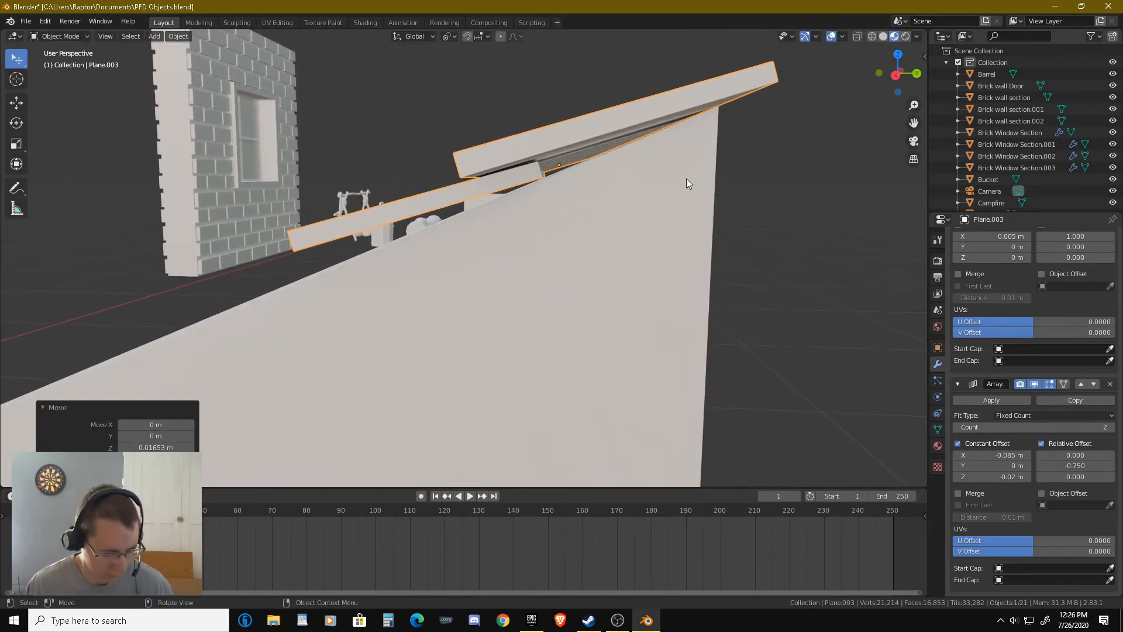
key(r)
key(x)
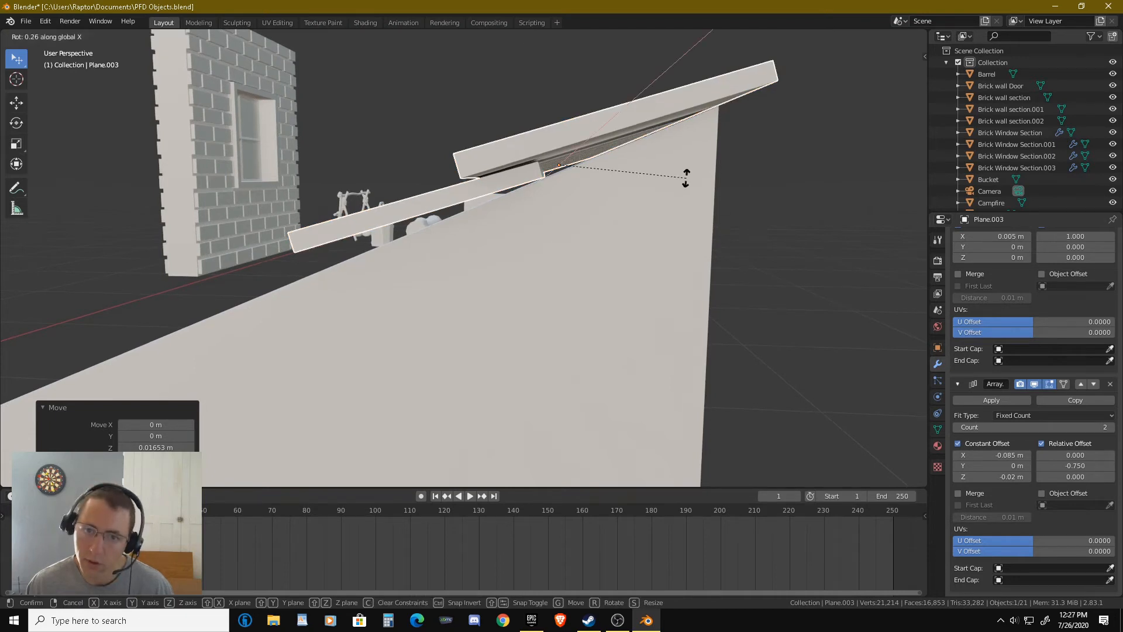
click(688, 177)
middle_drag(687, 176, 658, 190)
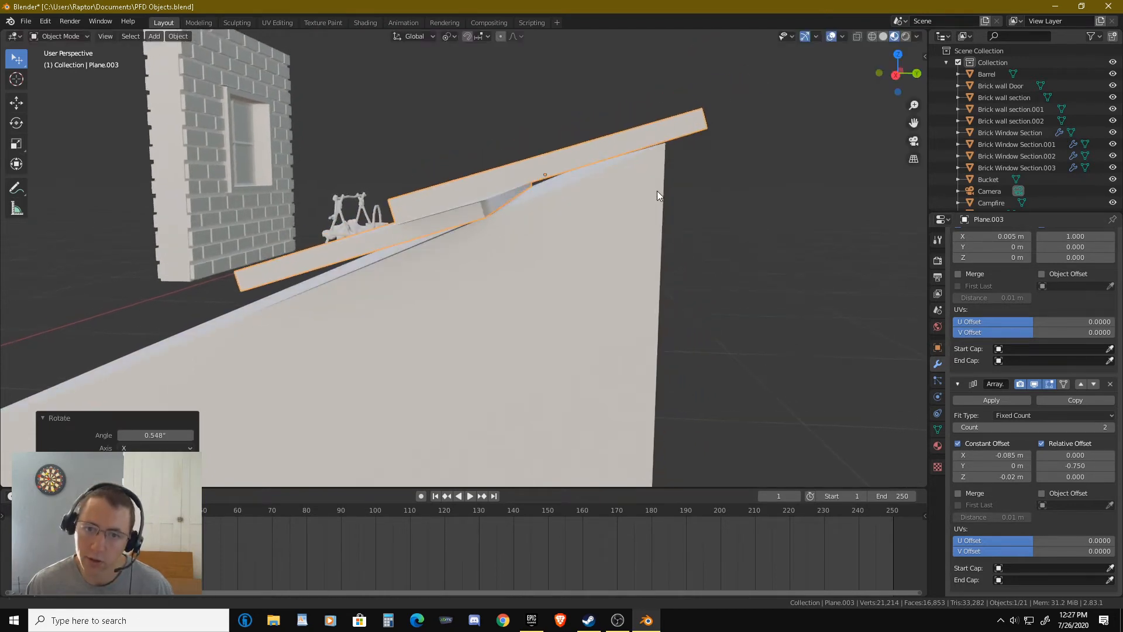
Lower the tile rows about 0.0055 m along Z so they sit closer to the roof slope.
key(g)
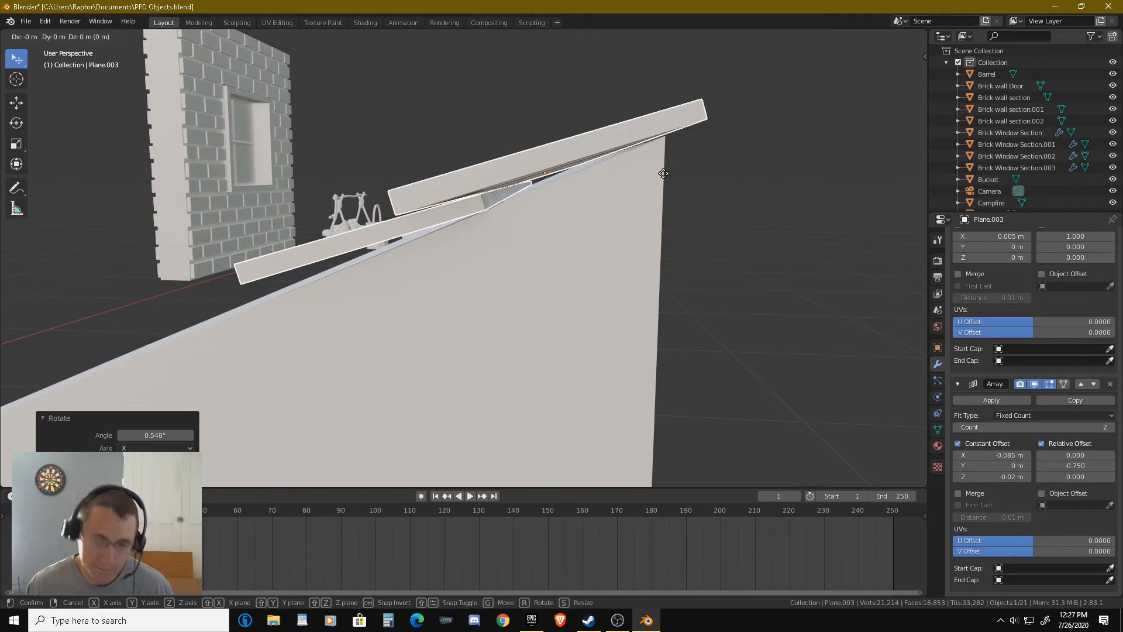
key(z)
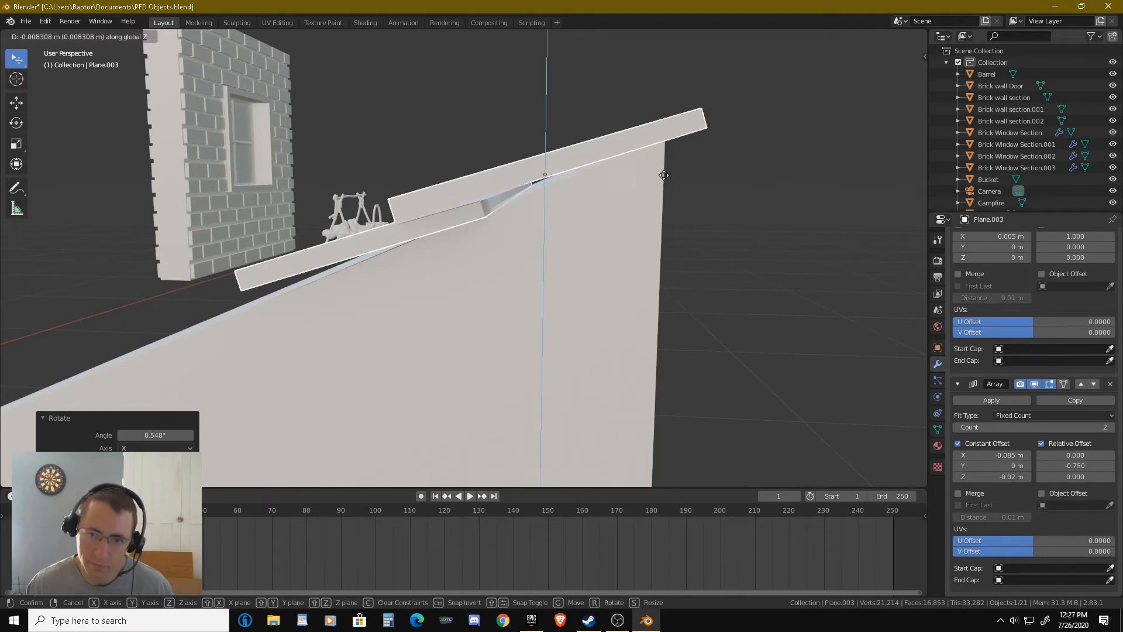
click(663, 174)
middle_drag(665, 174, 657, 177)
Add a third Array modifier to the roof tiles for repeating the staggered pair of rows.
middle_drag(451, 233, 618, 274)
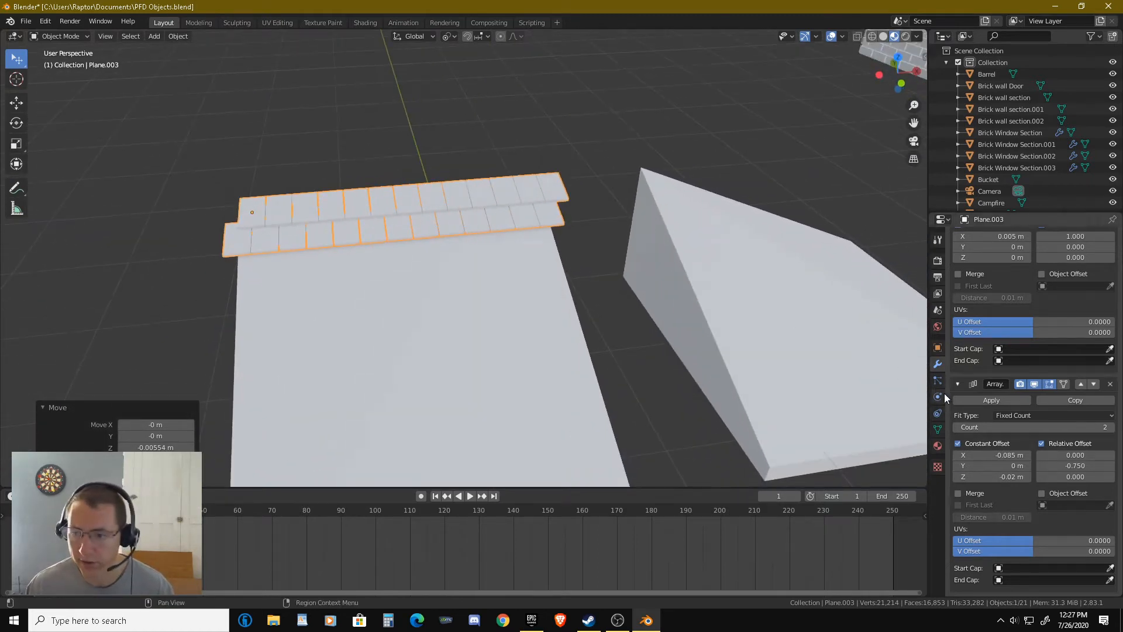
scroll(1010, 403, up, 4)
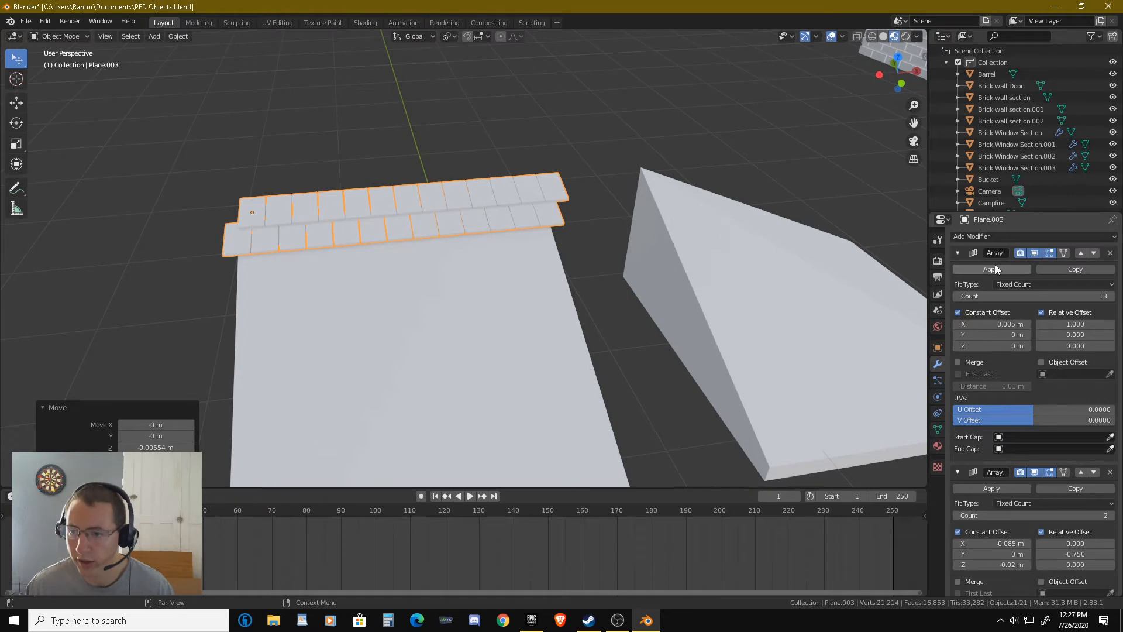
click(989, 237)
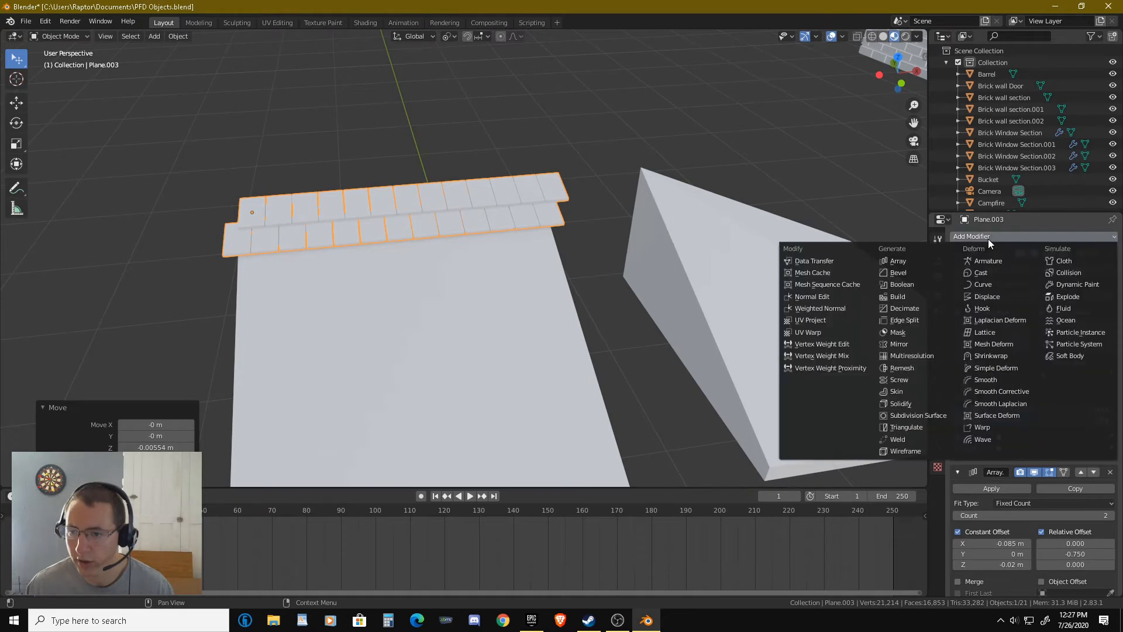
click(910, 263)
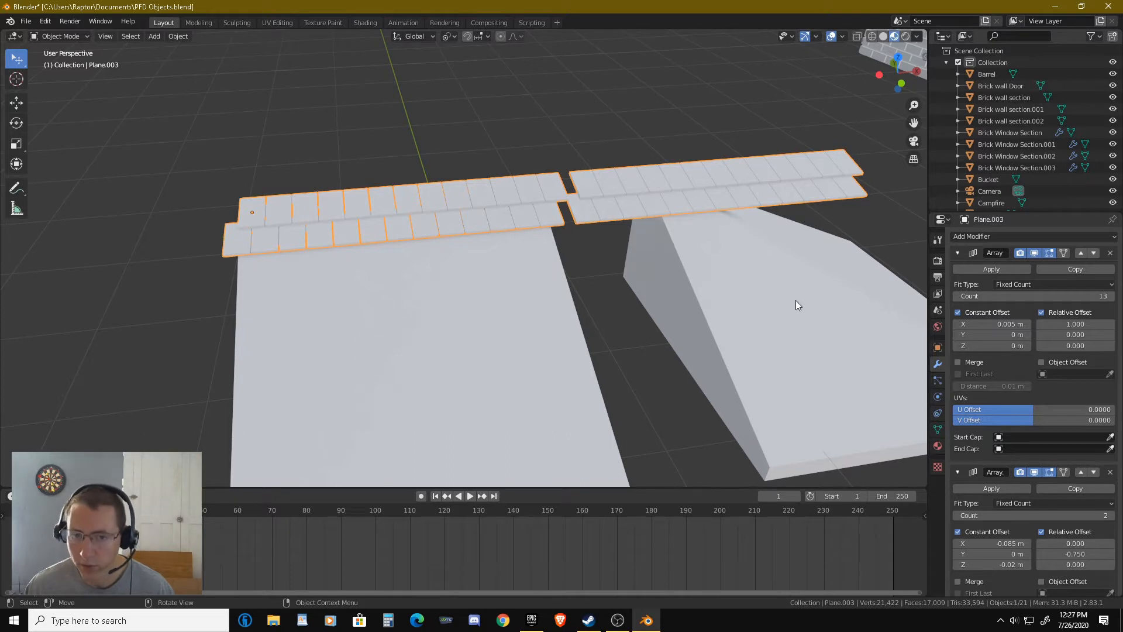
Enable Constant Offset on the third Array modifier of the roof tiles and set its constant Z offset to -0.02 m.
scroll(1002, 468, down, 5)
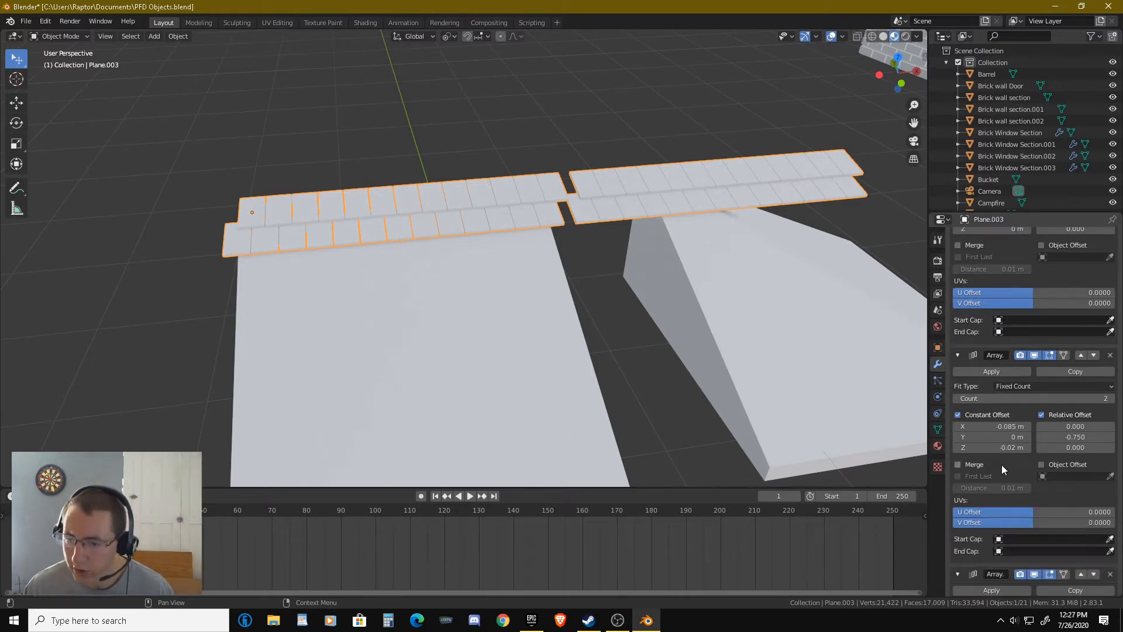
scroll(1002, 464, down, 4)
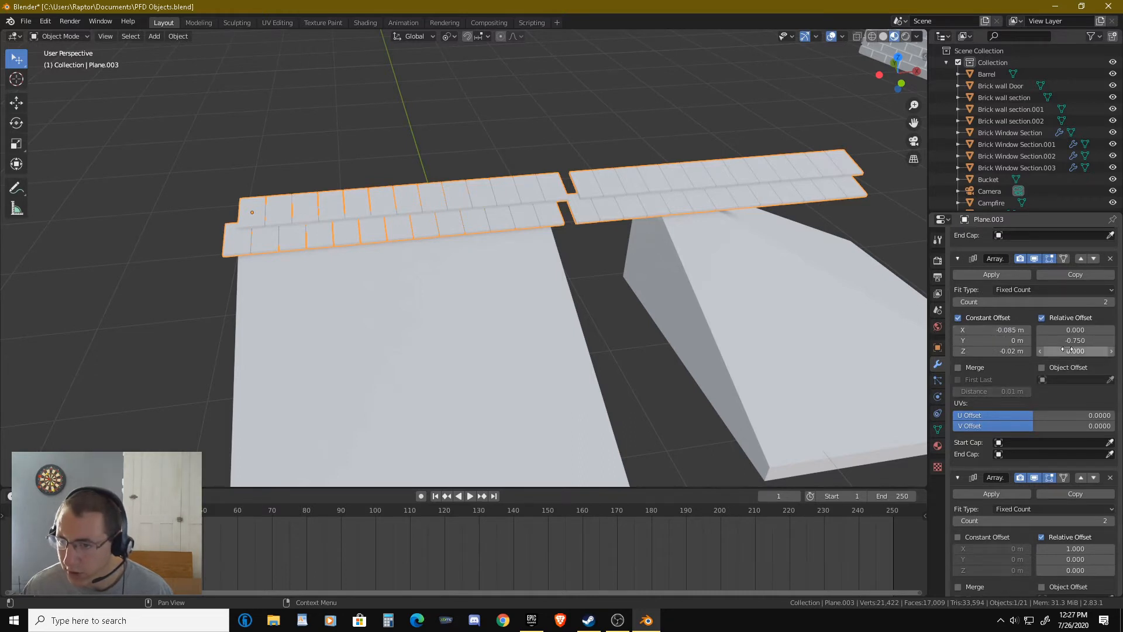
scroll(1080, 409, down, 2)
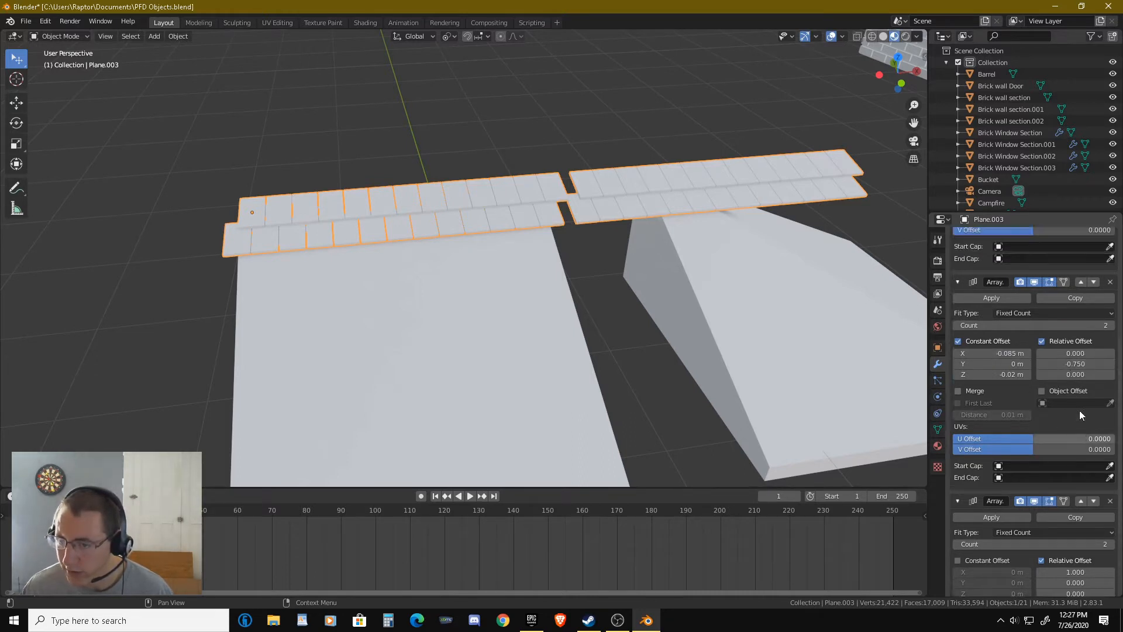
click(957, 491)
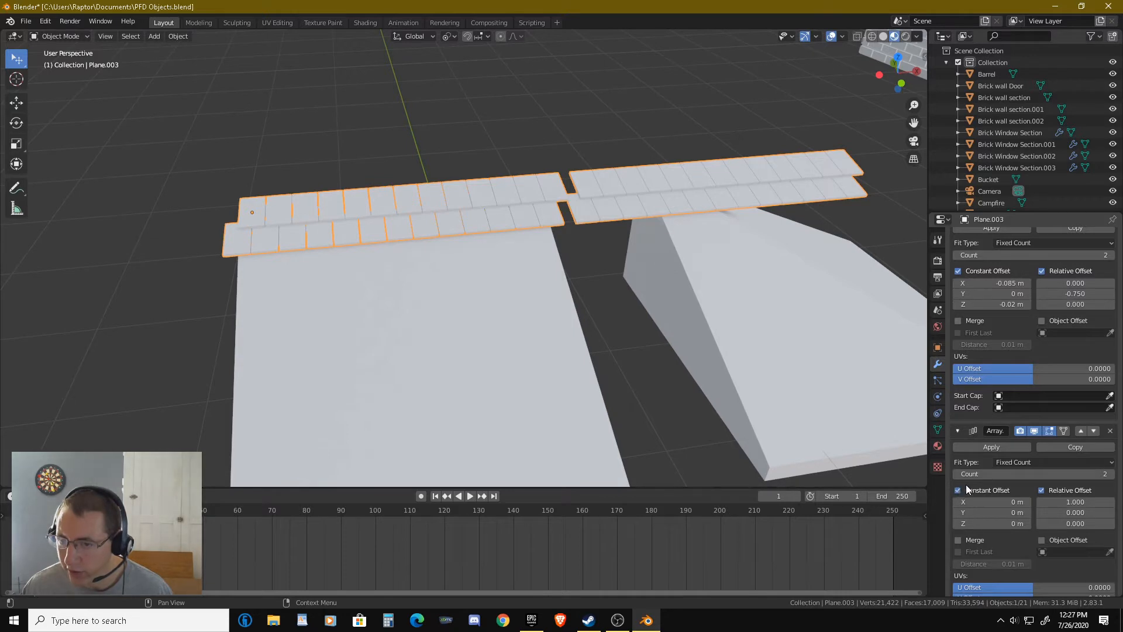
click(976, 501)
key(BackSpace)
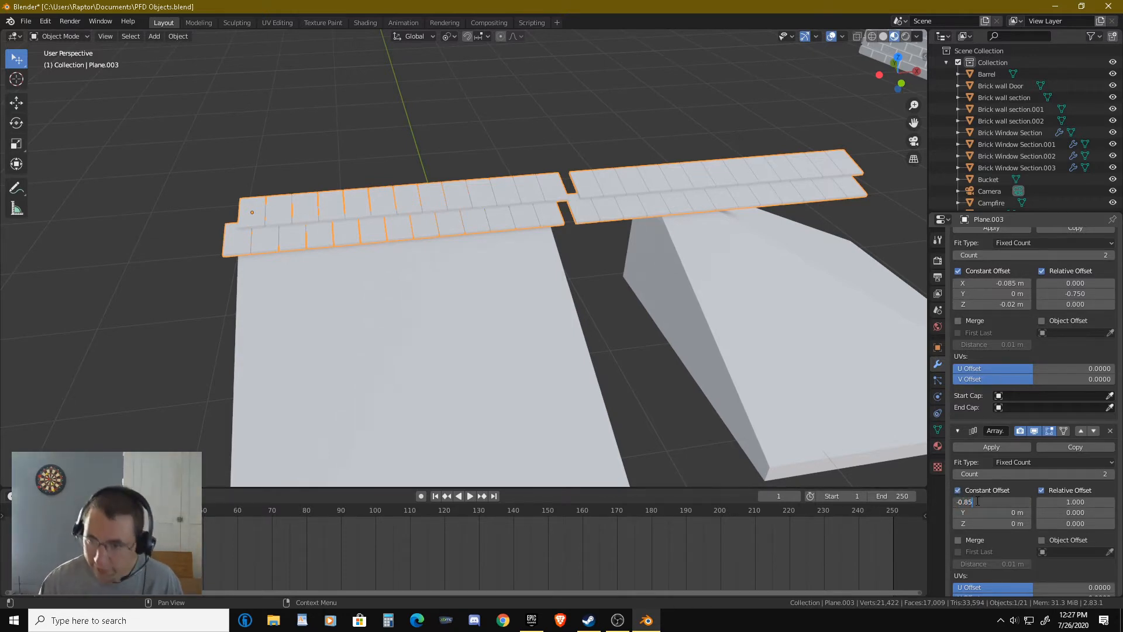
key(BackSpace)
key(BackSpace)
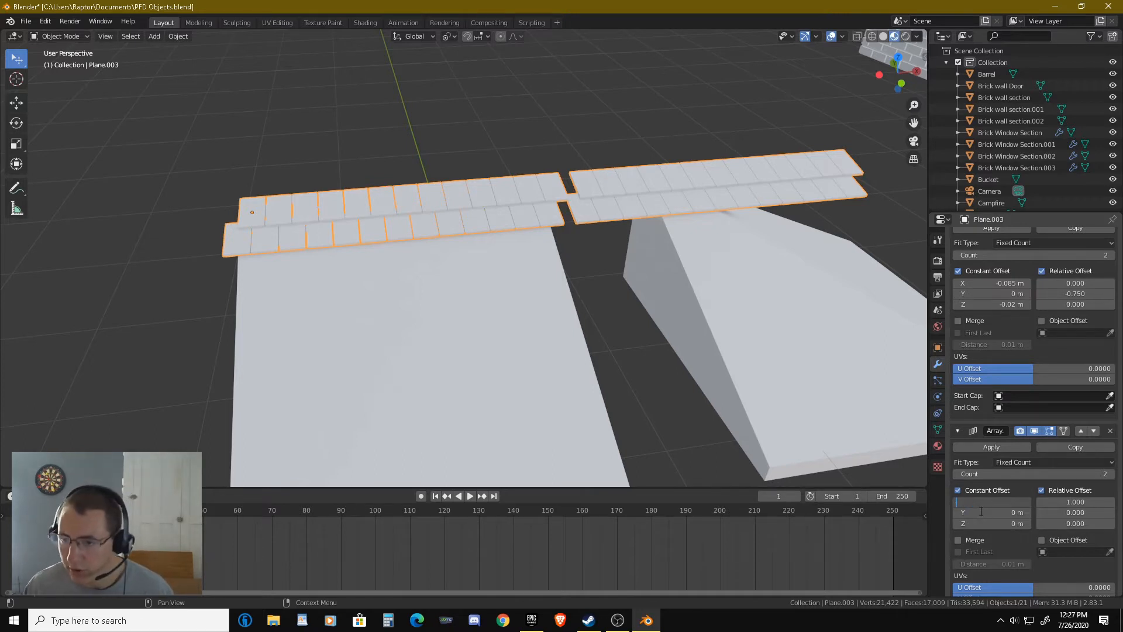
key(Return)
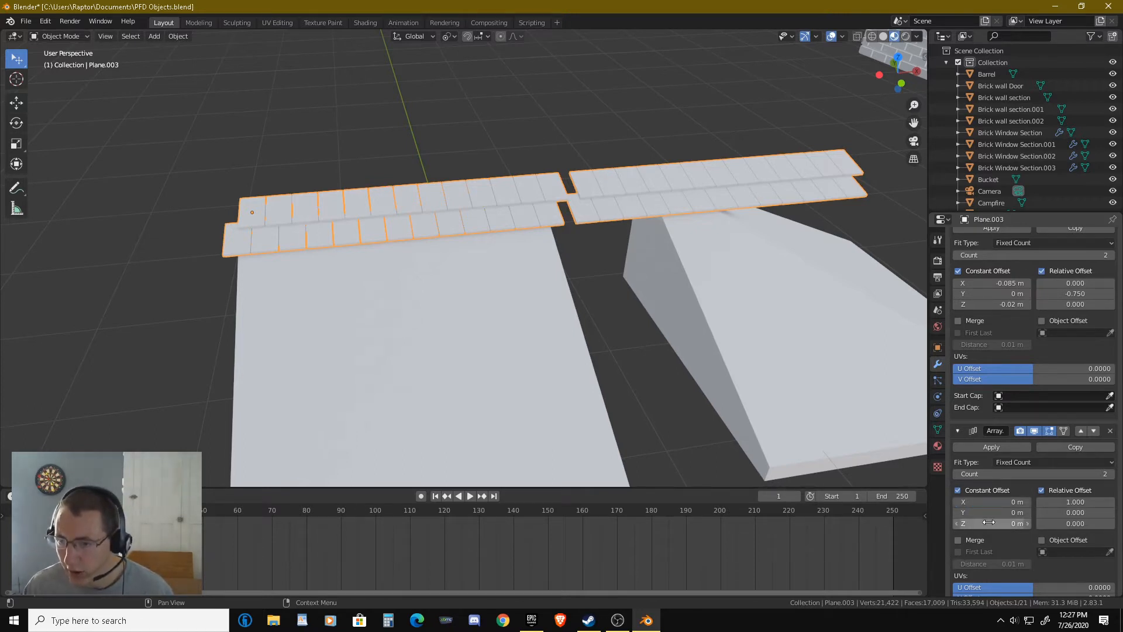
click(988, 522)
text(0.02)
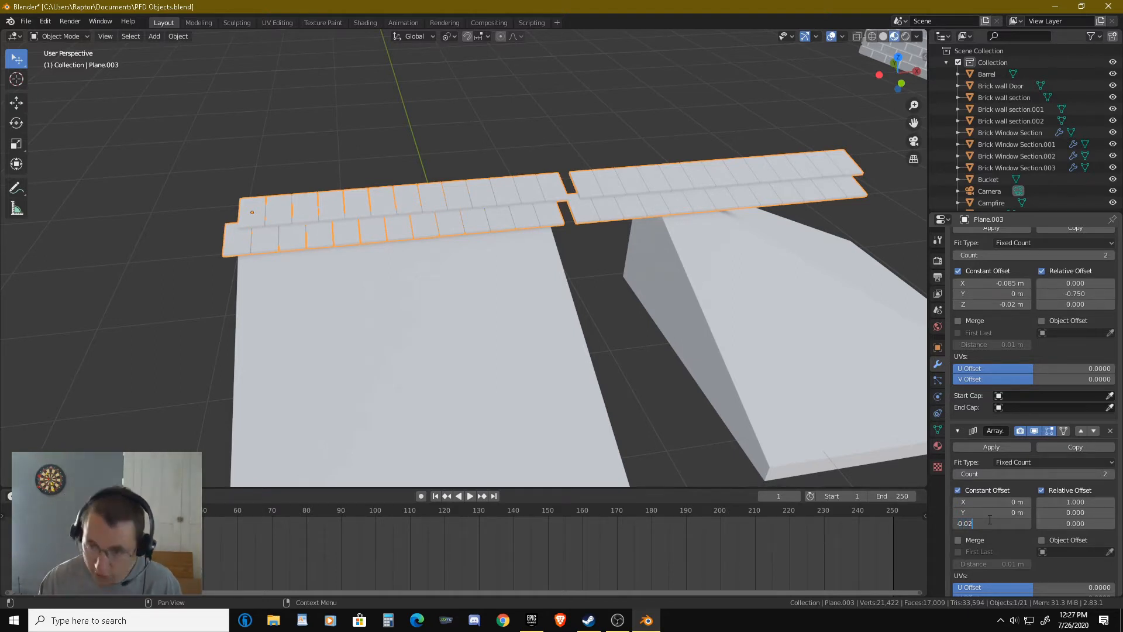
key(Return)
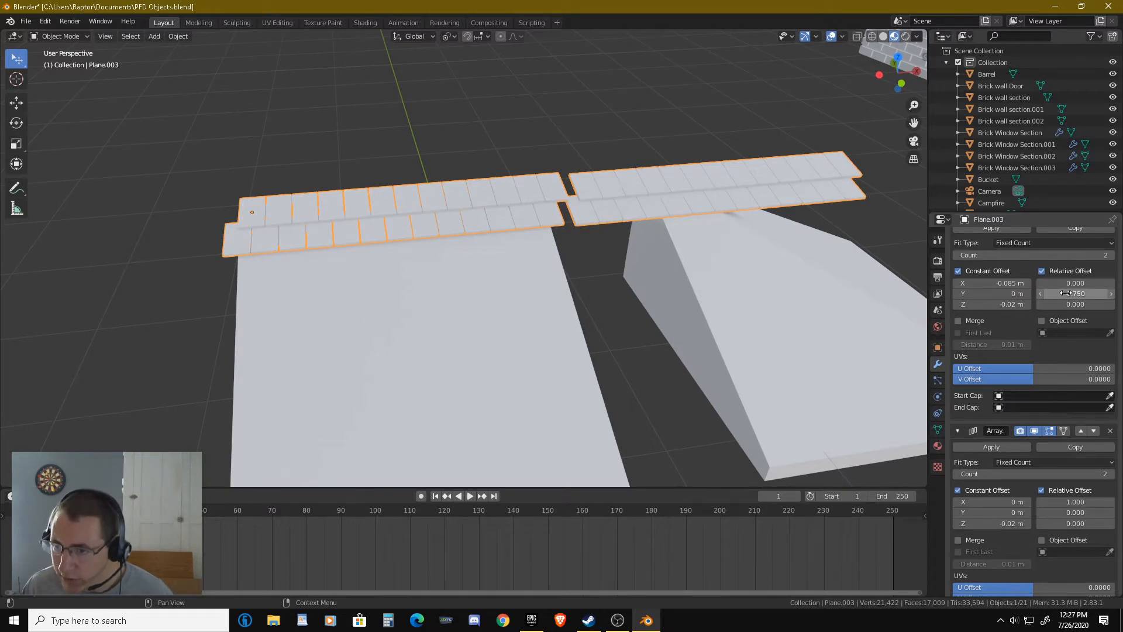
Set the third Array modifier's relative offset to -0.75 in Y and 0 in X.
click(1066, 513)
text(0.0)
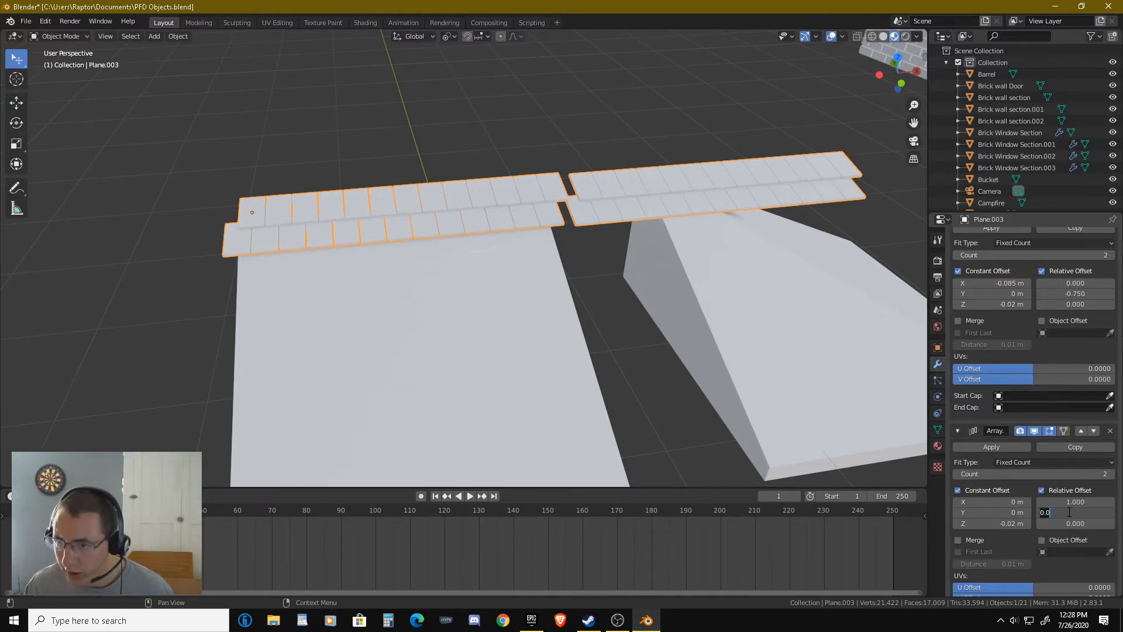
text(-0.75)
key(Return)
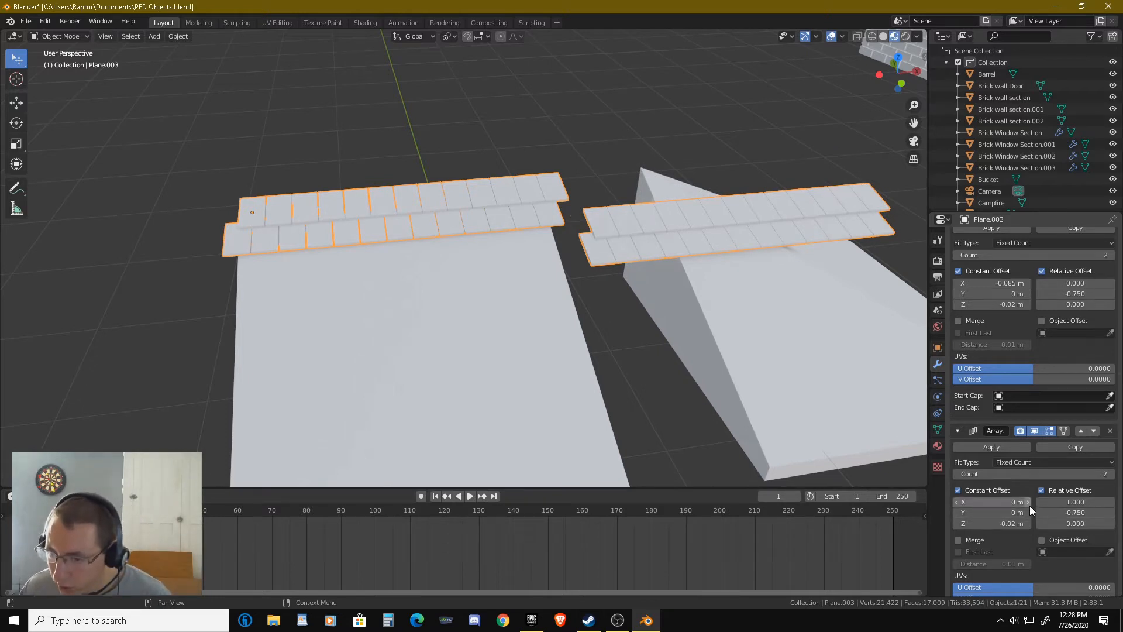
click(1068, 502)
key(BackSpace)
key(BackSpace)
key(BackSpace)
text(0)
key(Return)
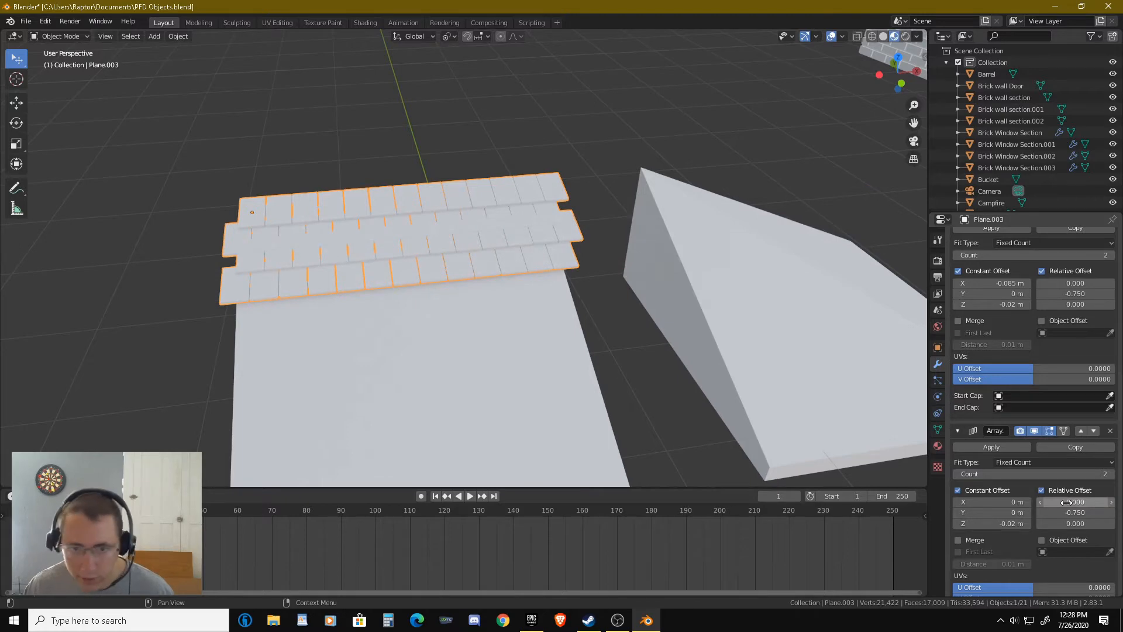
Try a relative Z offset of -1 on the third Array modifier.
middle_drag(598, 413, 714, 373)
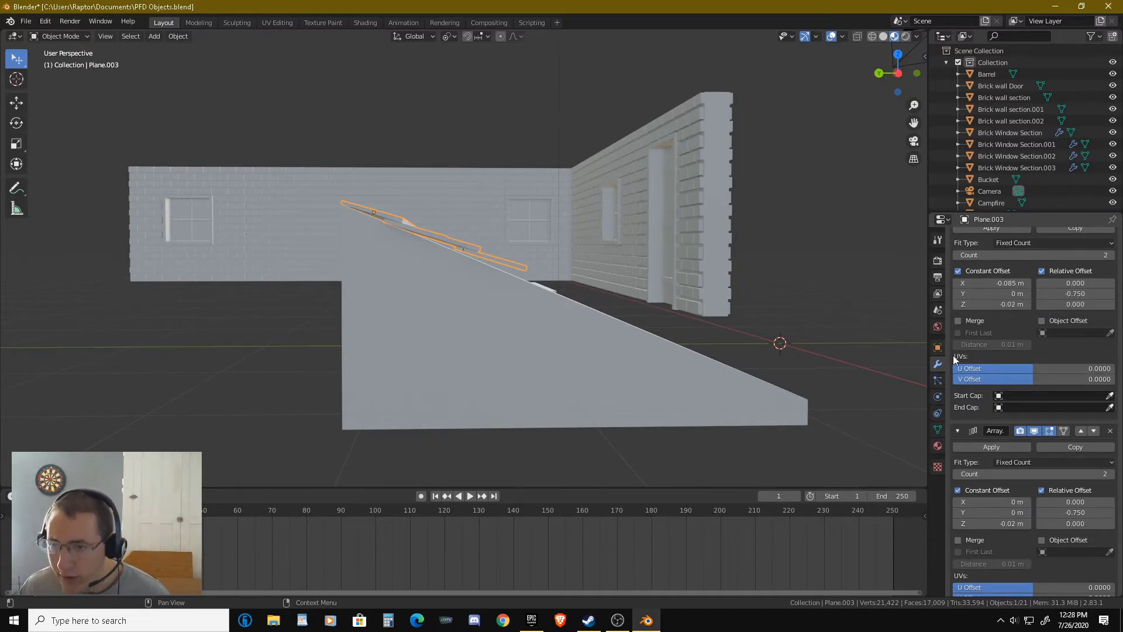
scroll(453, 238, down, 2)
scroll(454, 237, up, 4)
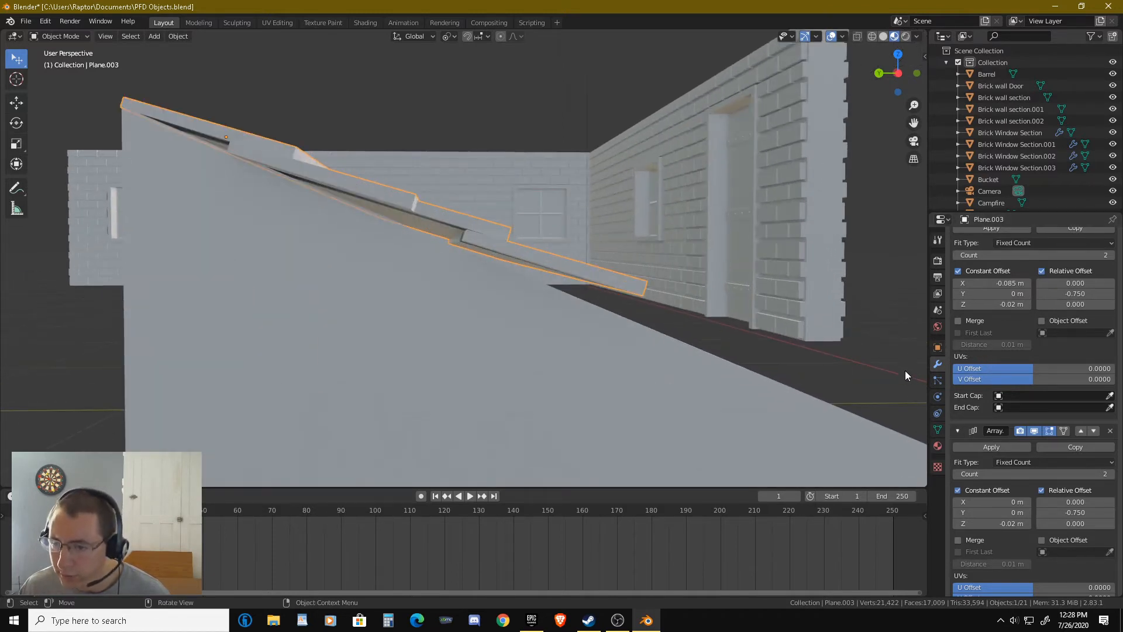
click(1057, 523)
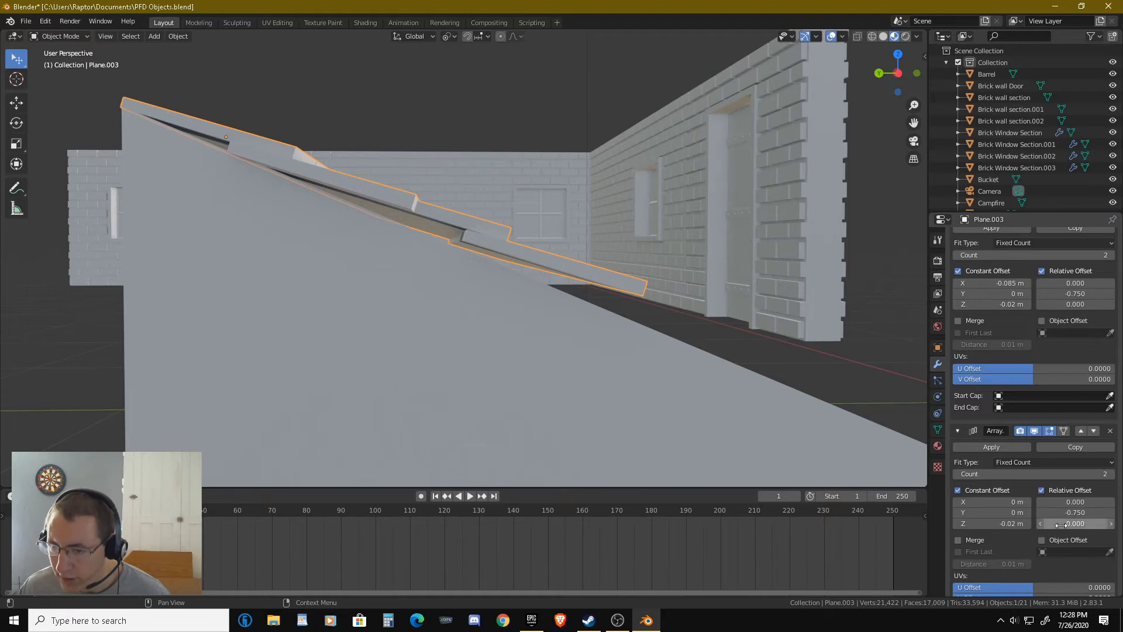
text(0.0)
text(-1)
key(Return)
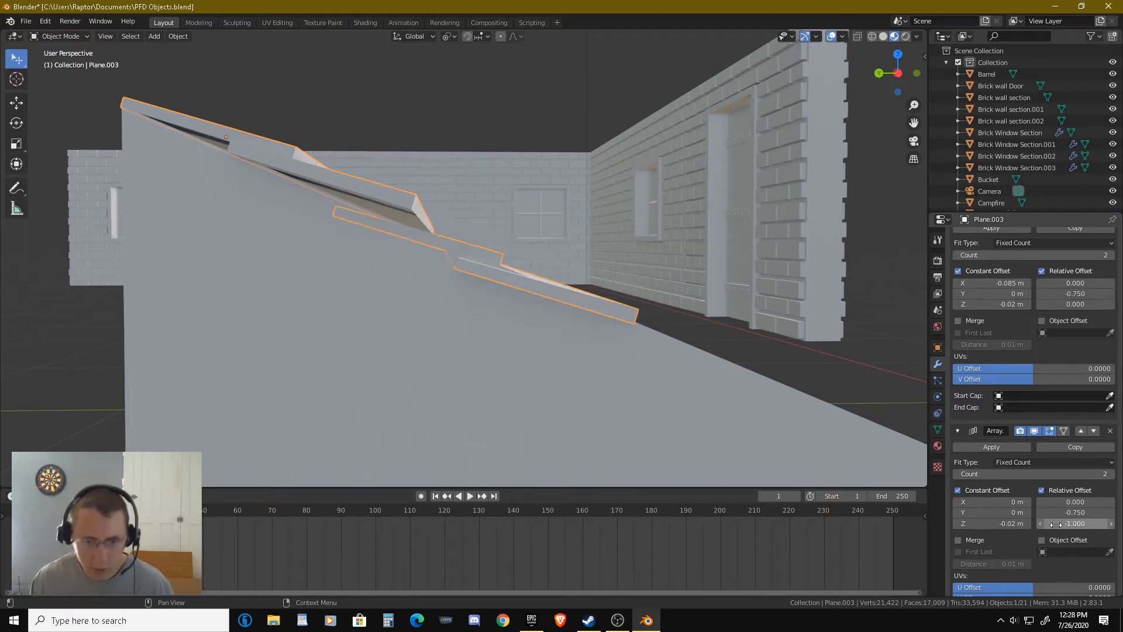
Set the third Array modifier's relative Z offset to -0.5 to bring the lower rows closer to the roof slope.
middle_drag(630, 370, 625, 373)
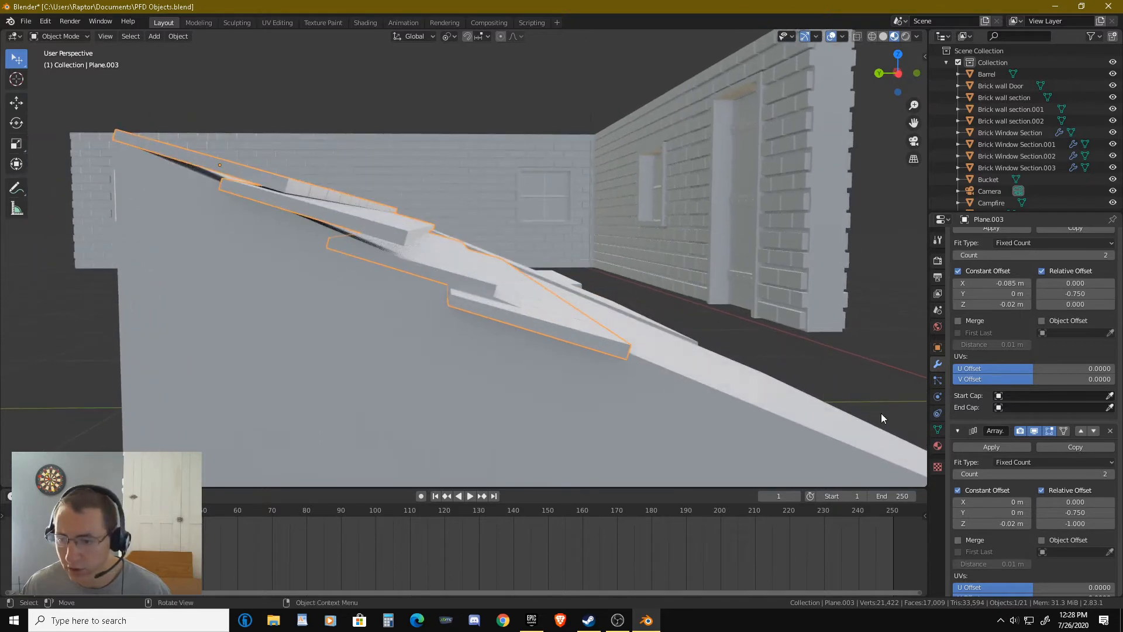
click(1060, 522)
key(BackSpace)
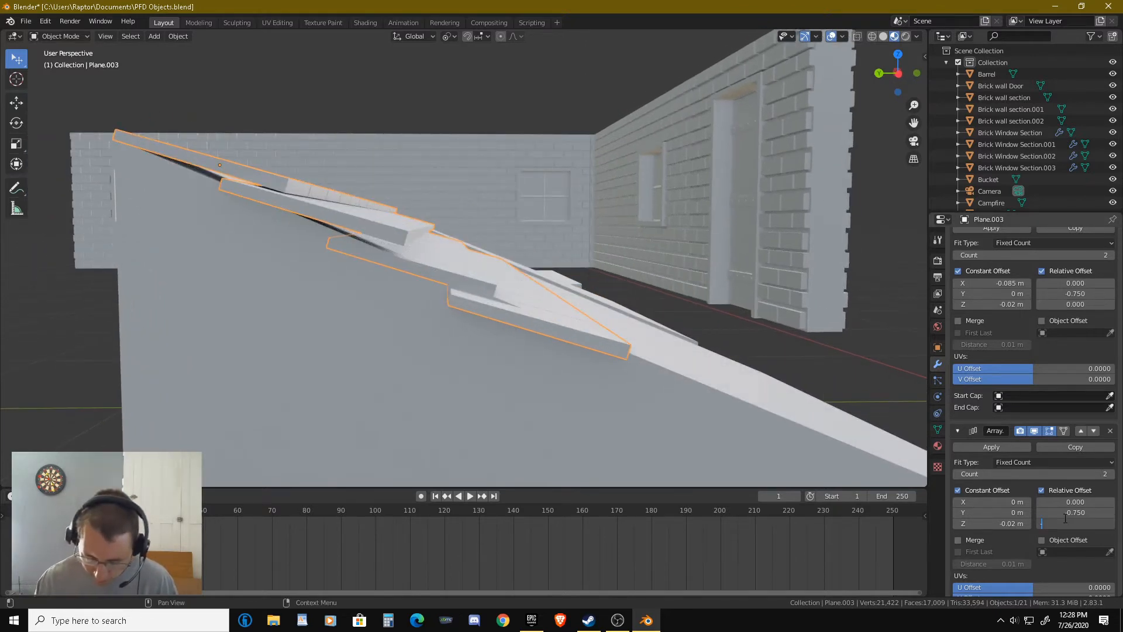
text(-0.5)
key(Return)
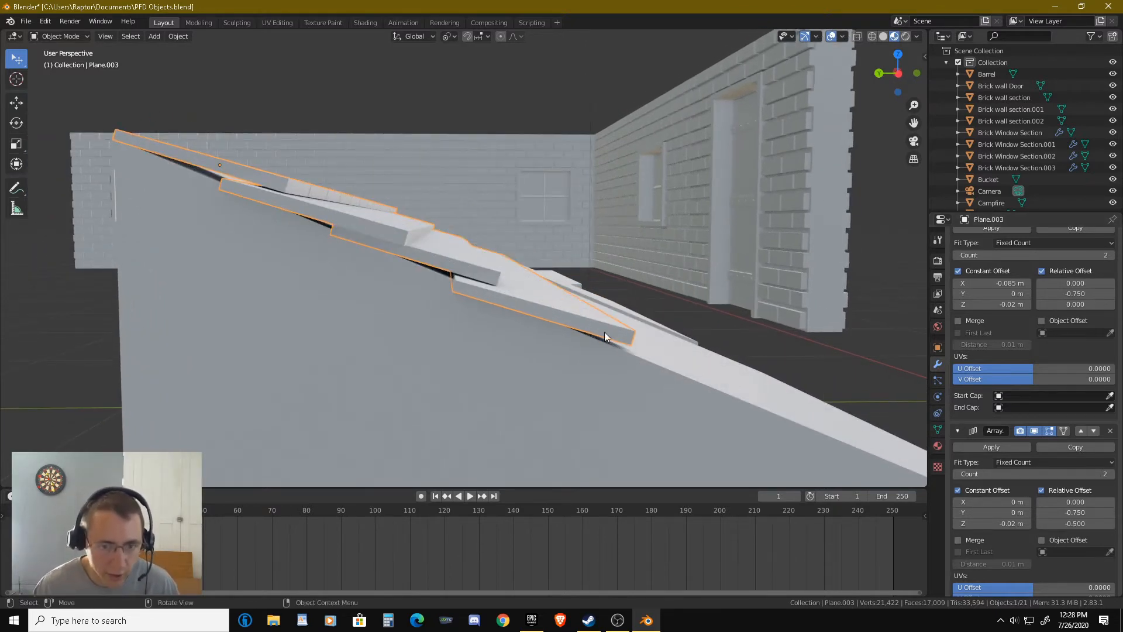
Raise the third Array modifier's count to 6 so the tile rows cover the whole slope.
mouse_move(605, 332)
middle_down()
mouse_move(620, 317)
mouse_move(616, 325)
middle_up()
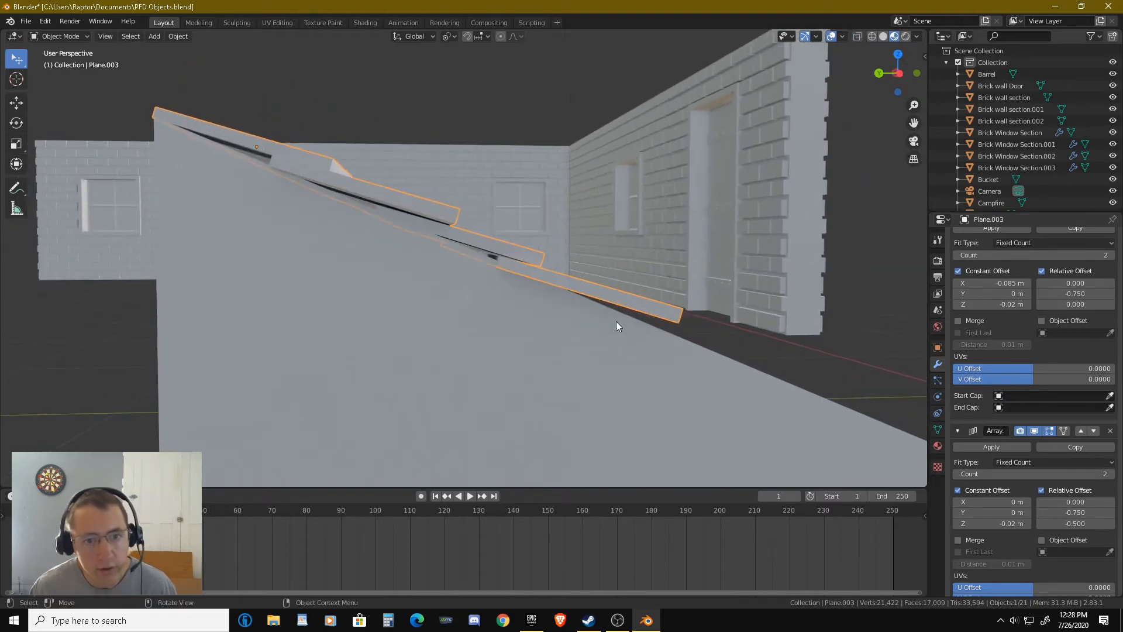
middle_drag(507, 287, 541, 264)
scroll(482, 315, down, 6)
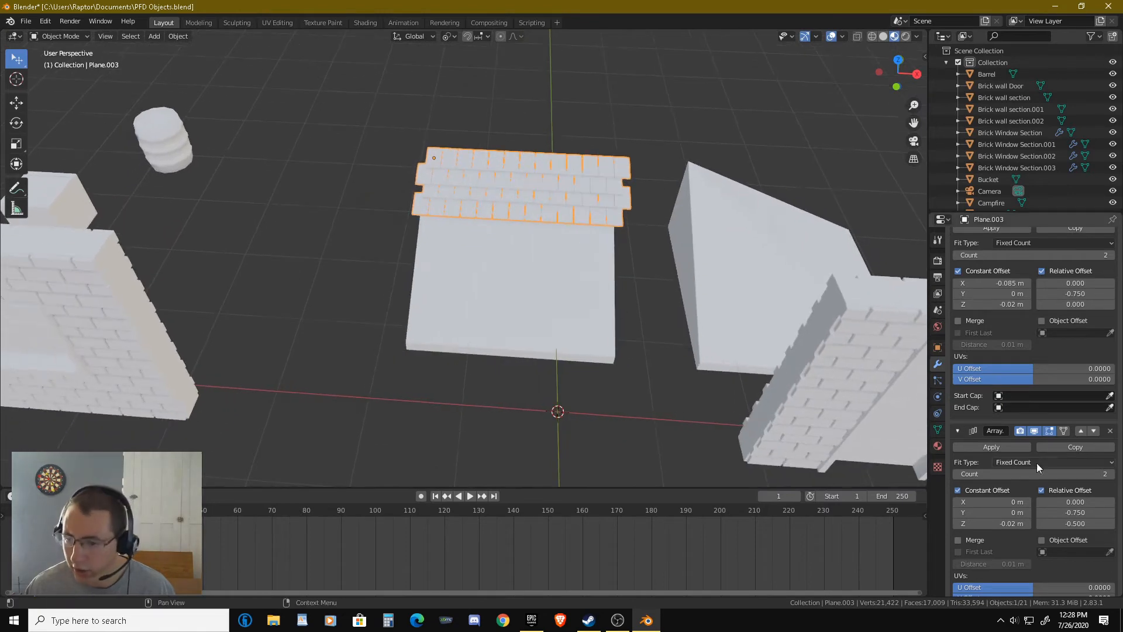
click(1111, 473)
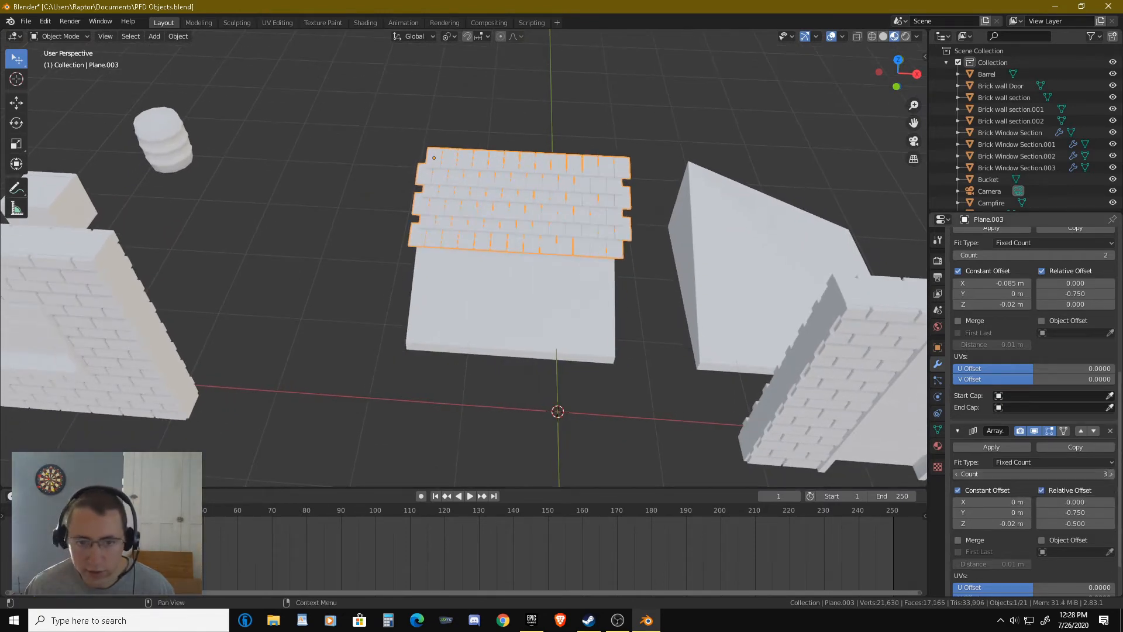
click(1111, 474)
click(1111, 474)
click(1110, 474)
middle_drag(702, 381, 753, 318)
scroll(517, 227, up, 8)
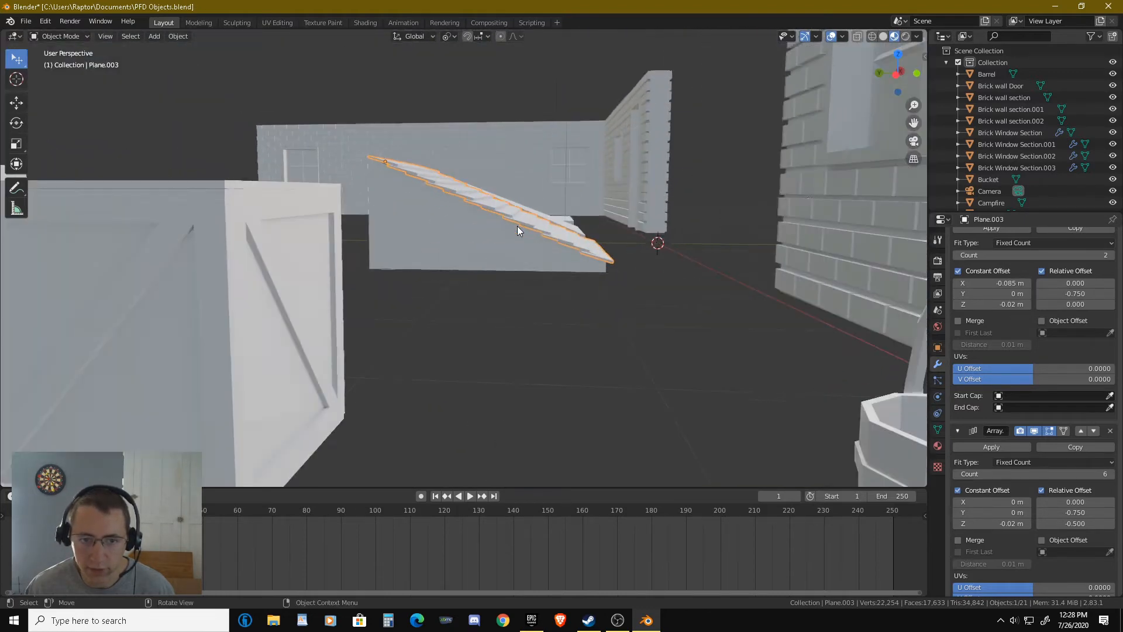
shift+middle_drag(558, 231, 465, 242)
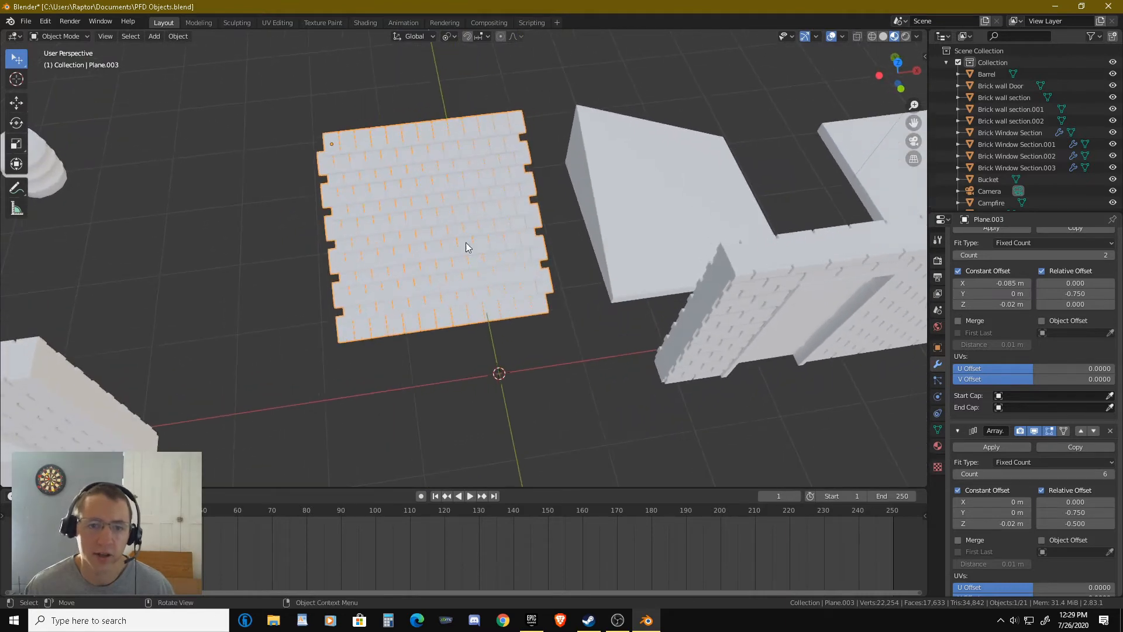
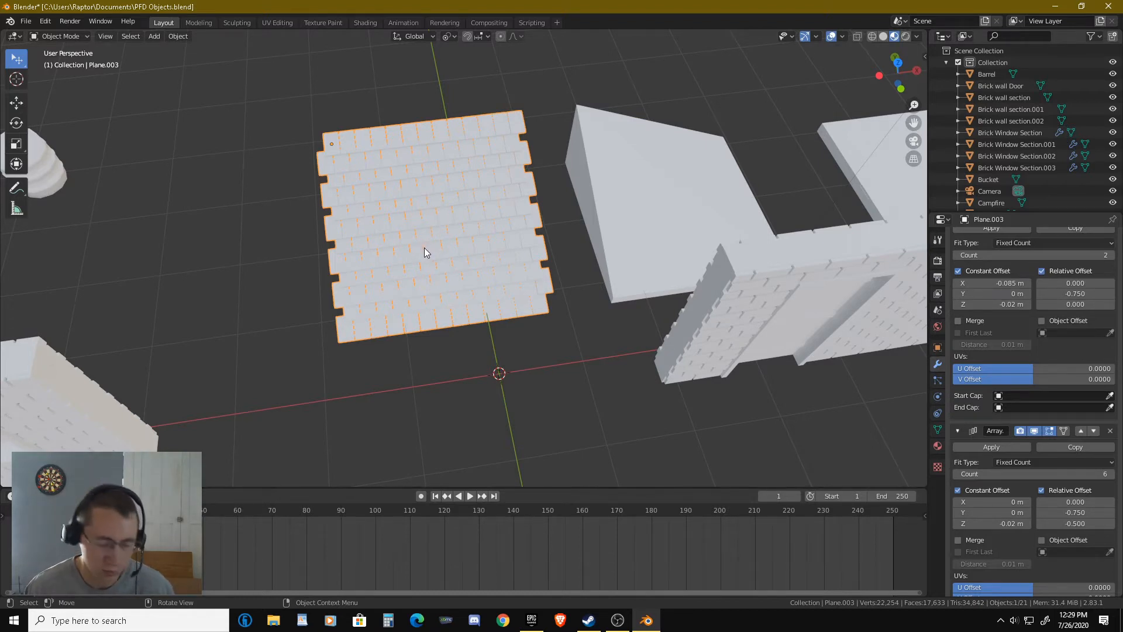
Apply all three Array modifiers on the roof tiles and enter Edit Mode on the resulting mesh.
key(Tab)
key(Tab)
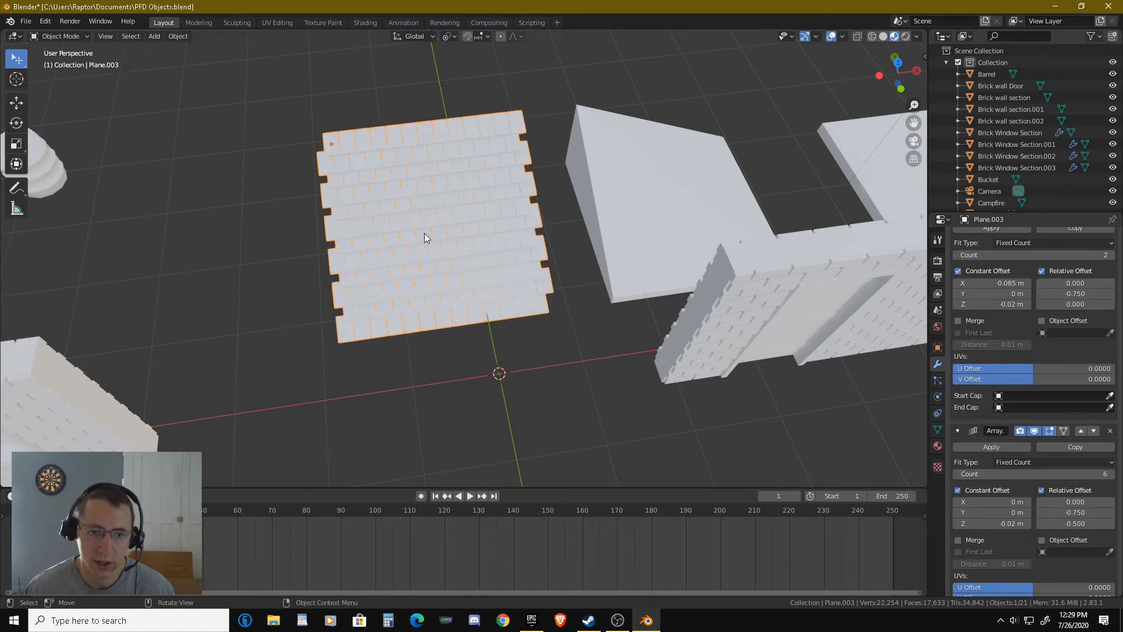
scroll(995, 352, up, 9)
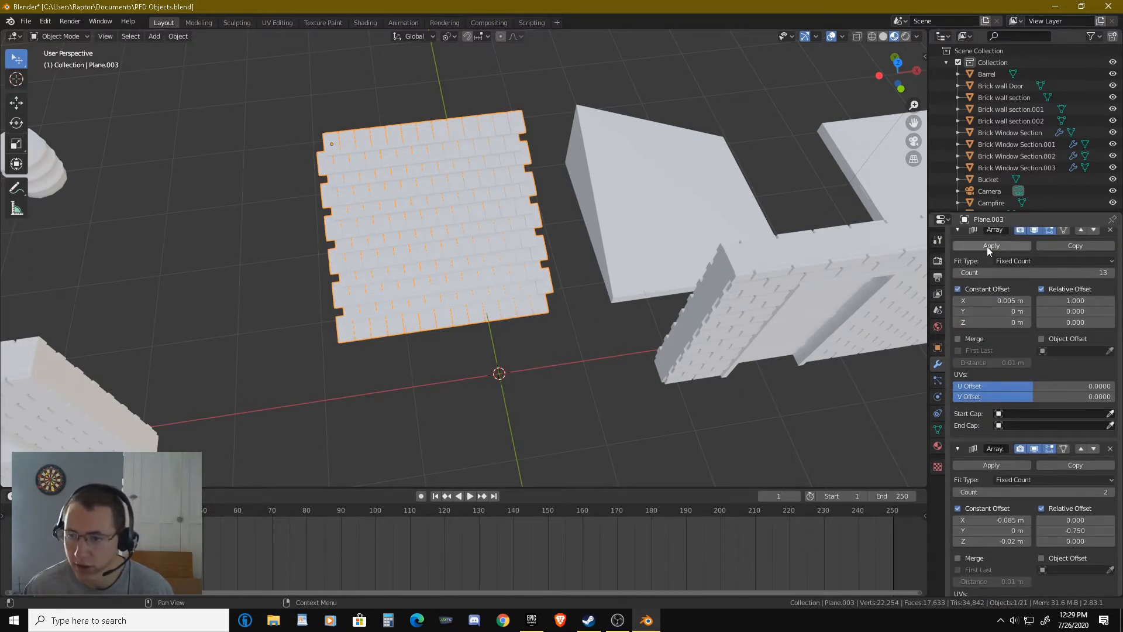
click(987, 247)
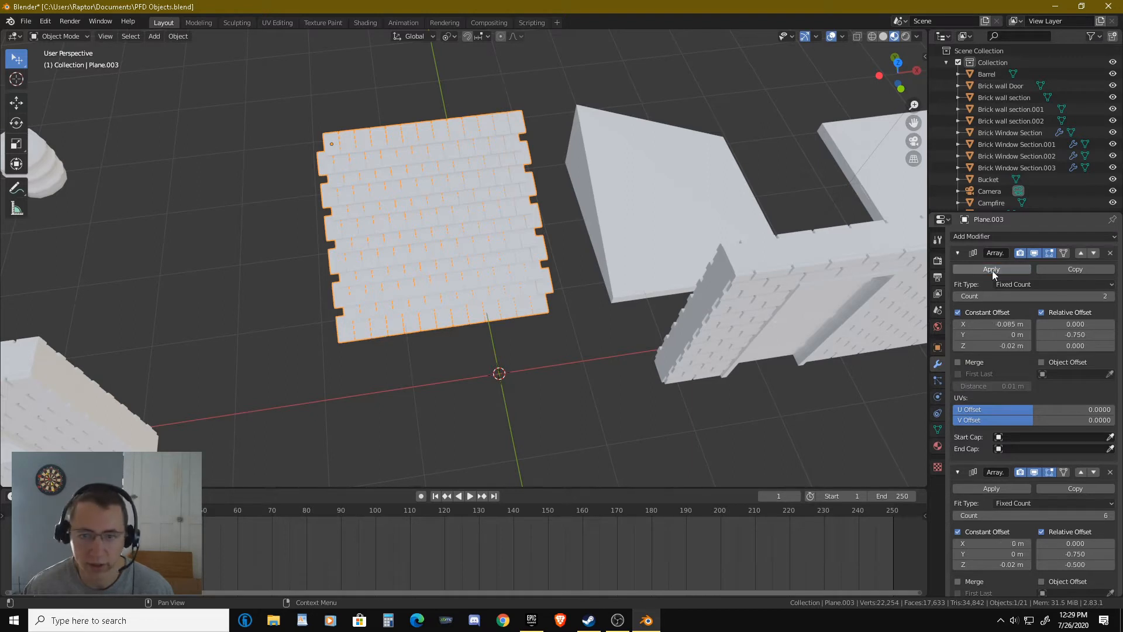
click(993, 269)
click(992, 268)
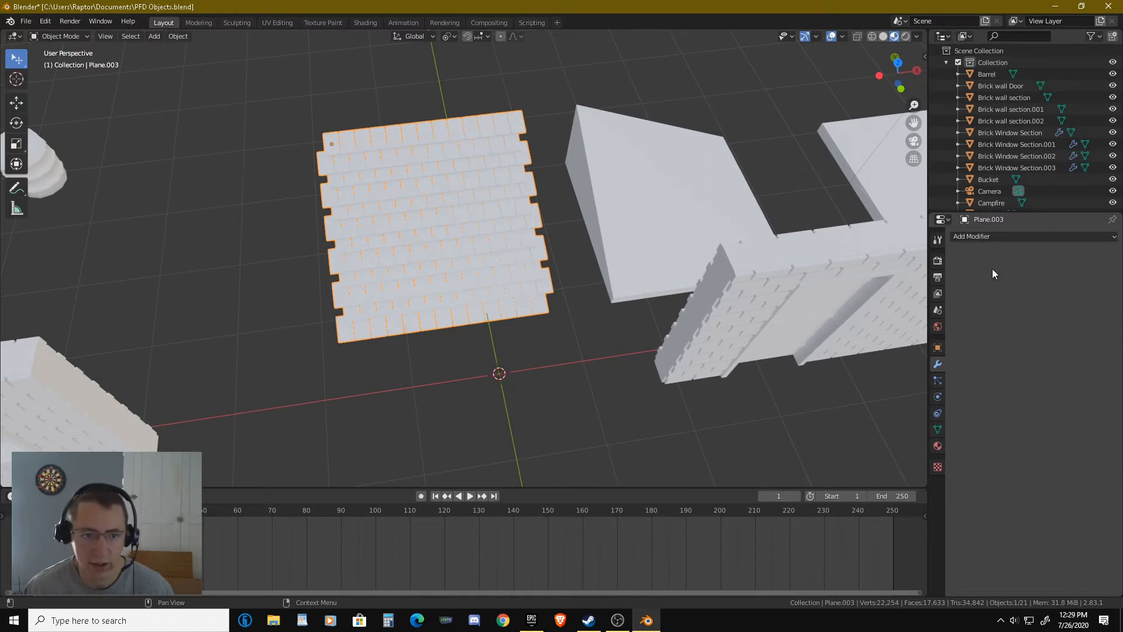
key(Tab)
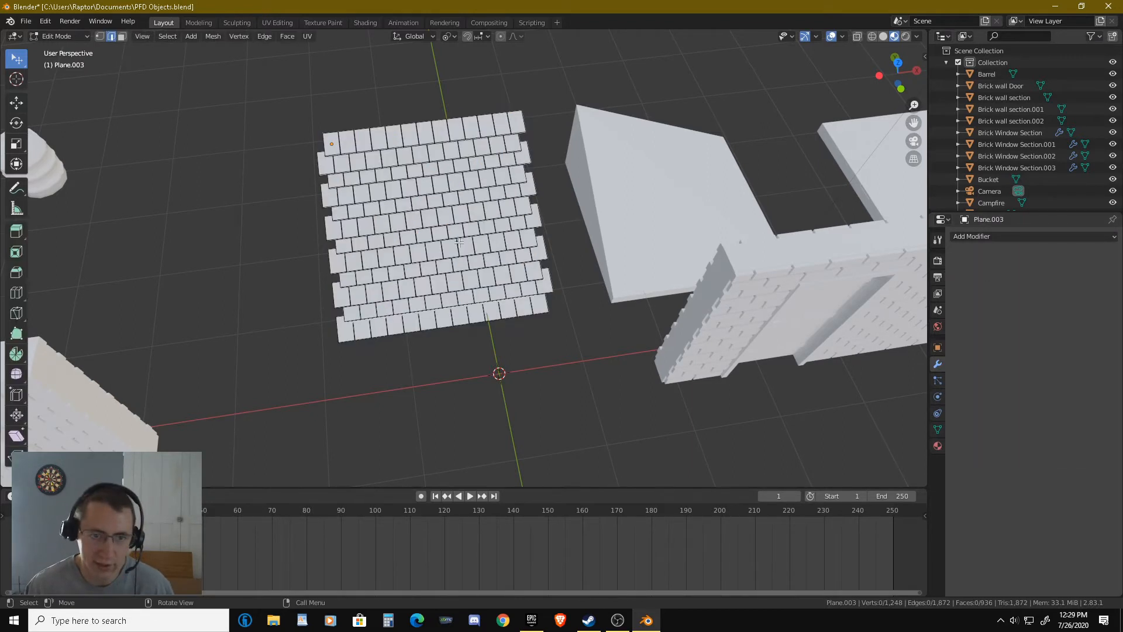
Return to Object Mode and undo applying the Array modifiers on the roof tiles.
shift+middle_drag(419, 243, 554, 238)
scroll(403, 230, up, 3)
scroll(555, 193, up, 3)
scroll(555, 194, down, 3)
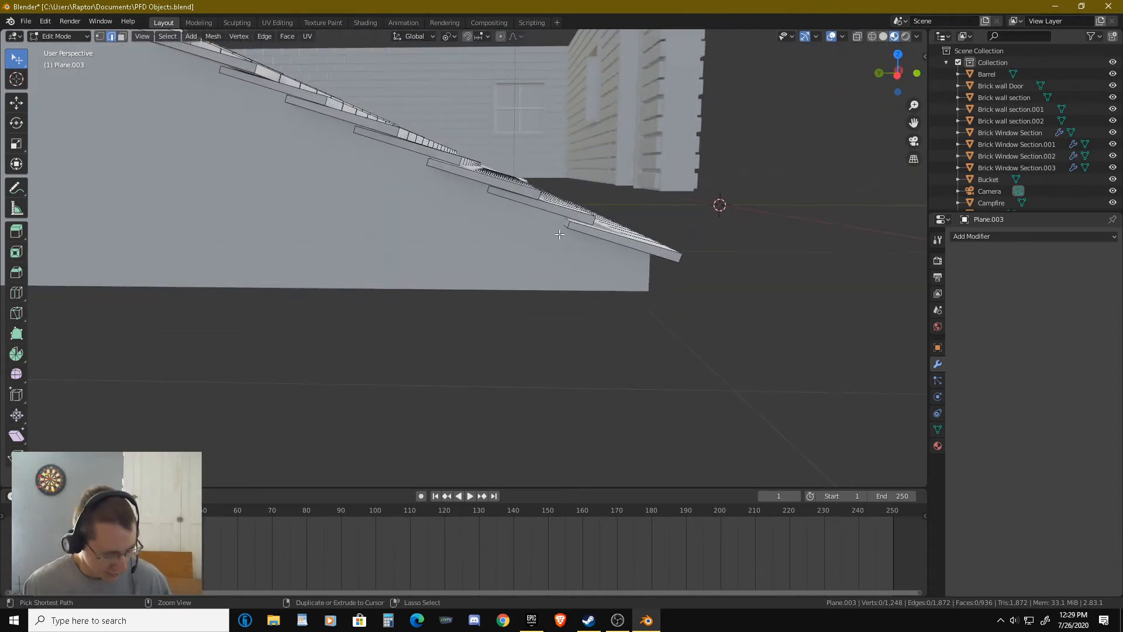
key(Tab)
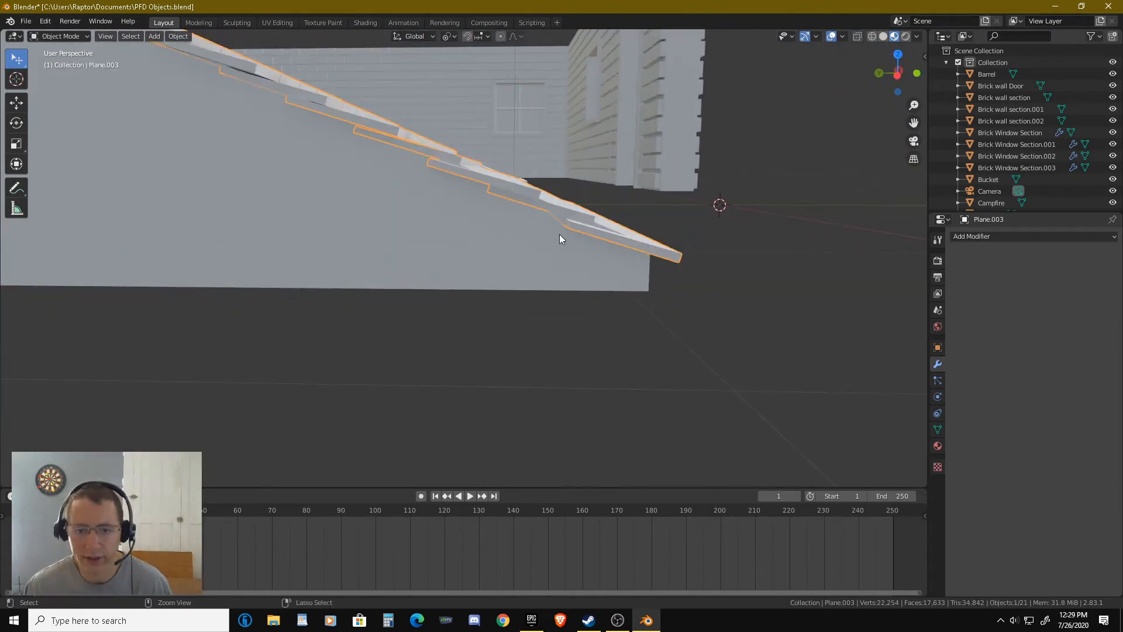
middle_drag(550, 241, 411, 253)
scroll(518, 304, up, 3)
scroll(431, 288, up, 2)
middle_drag(431, 289, 480, 277)
Set the third Array modifier's relative Z offset to 0.4.
scroll(995, 423, down, 12)
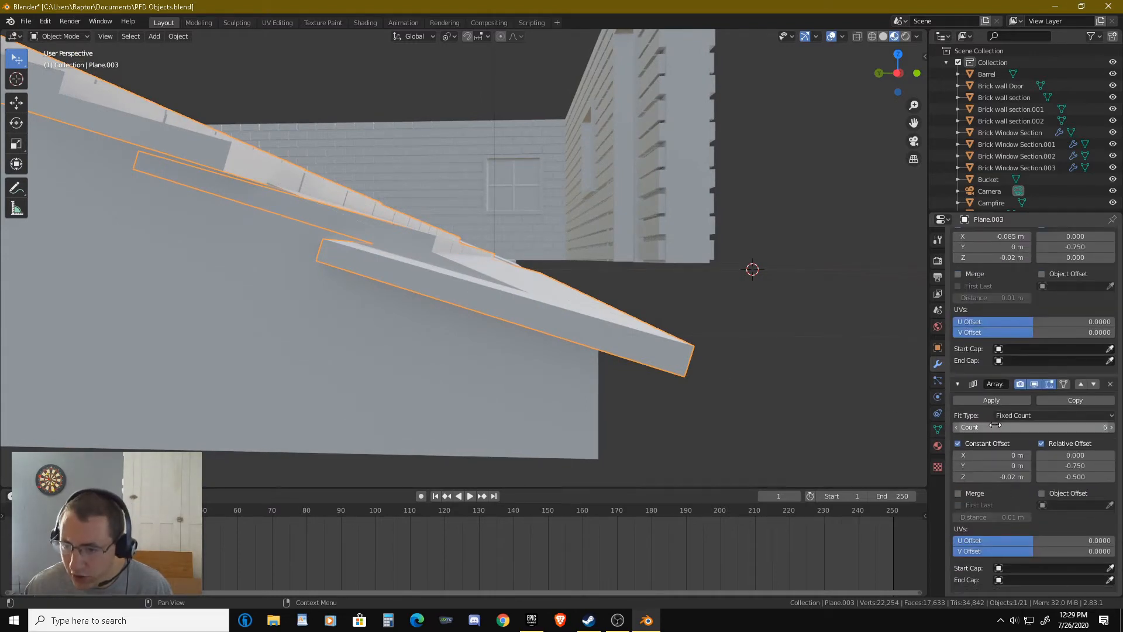
click(1060, 477)
text(-0.5)
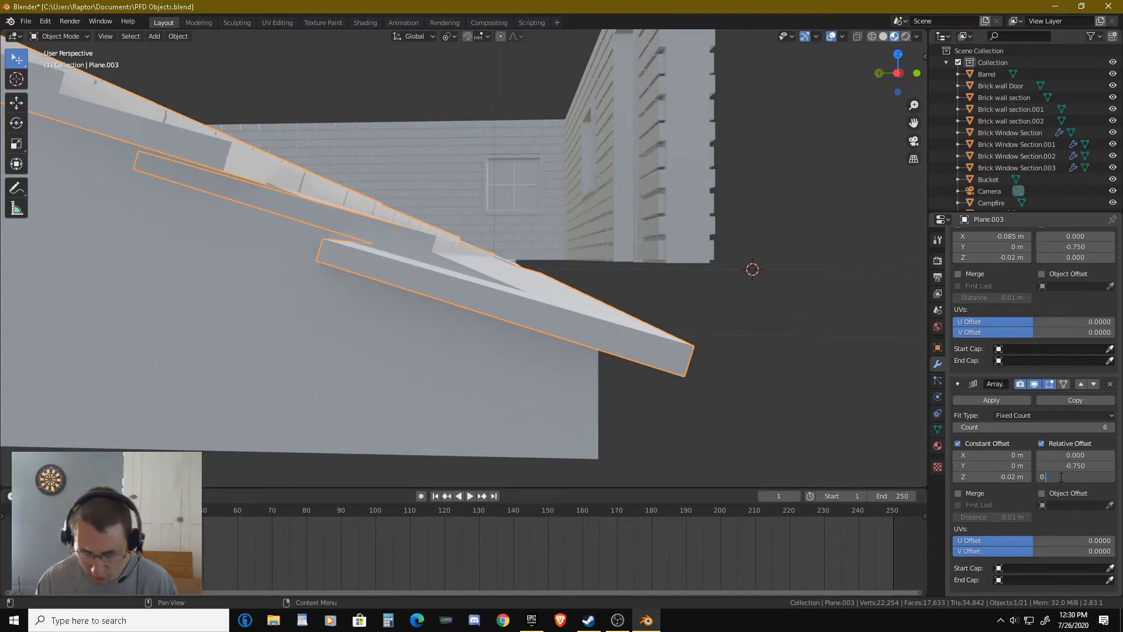
key(Return)
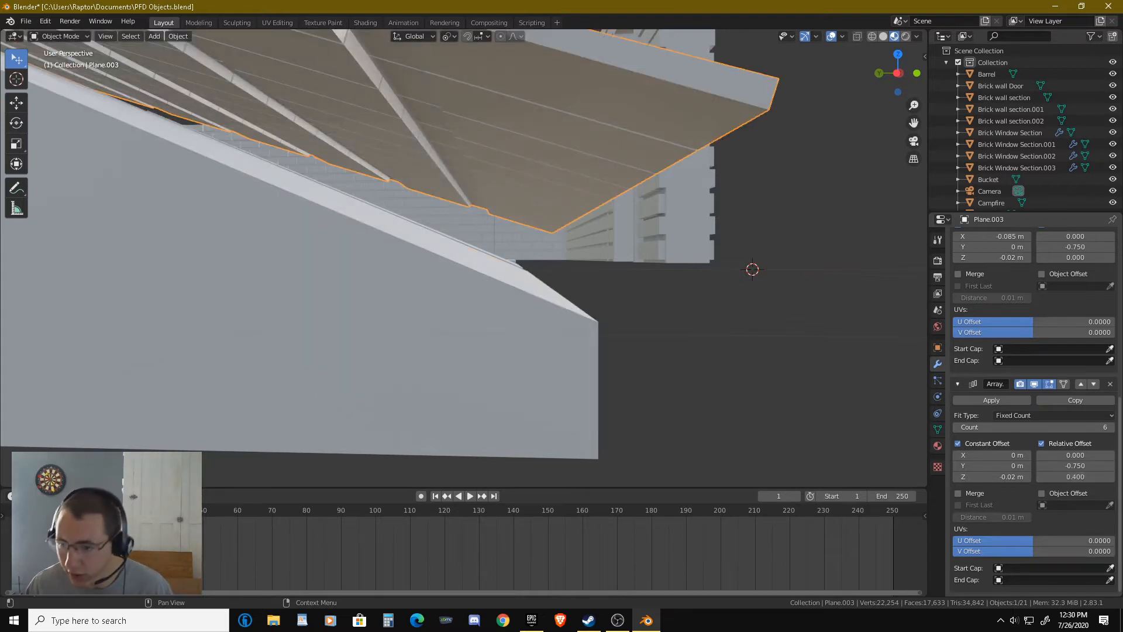
Set the third Array modifier's relative Z offset to -0.4 and check how the tile rows sit on the slope.
click(1078, 477)
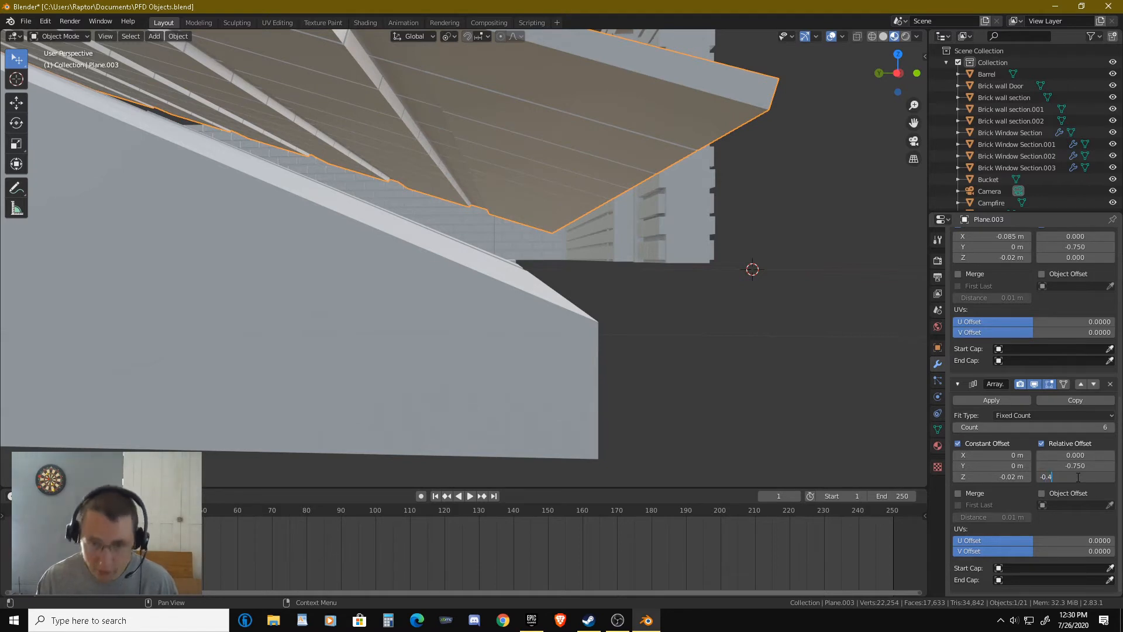
key(Return)
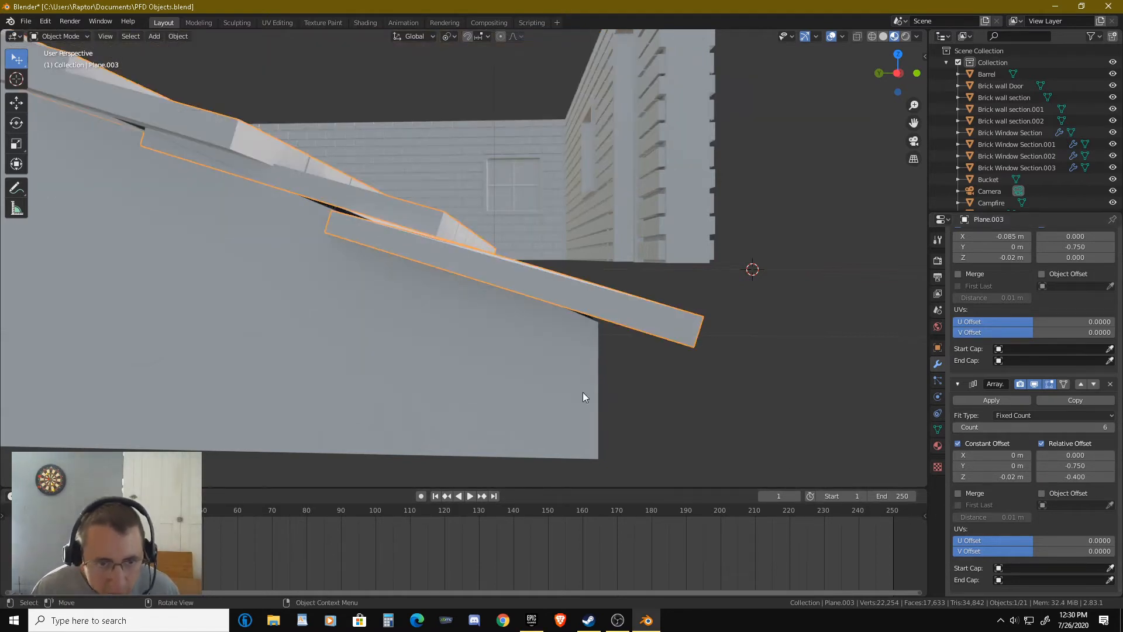
middle_drag(583, 392, 772, 452)
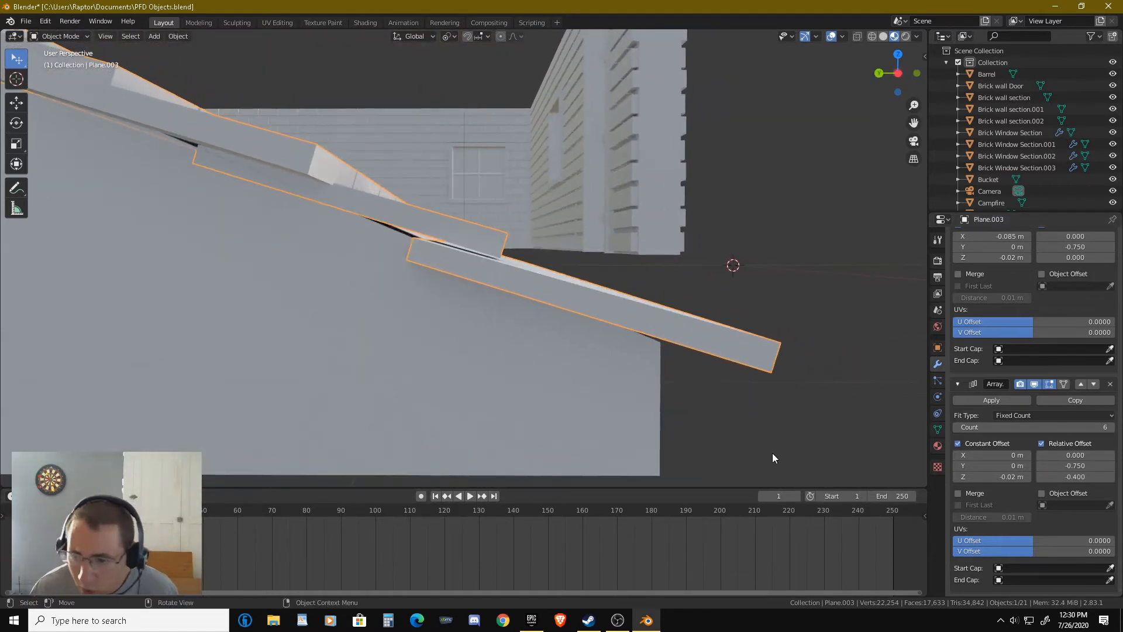
Set the third Array modifier's relative Z offset to -0.35.
click(1066, 477)
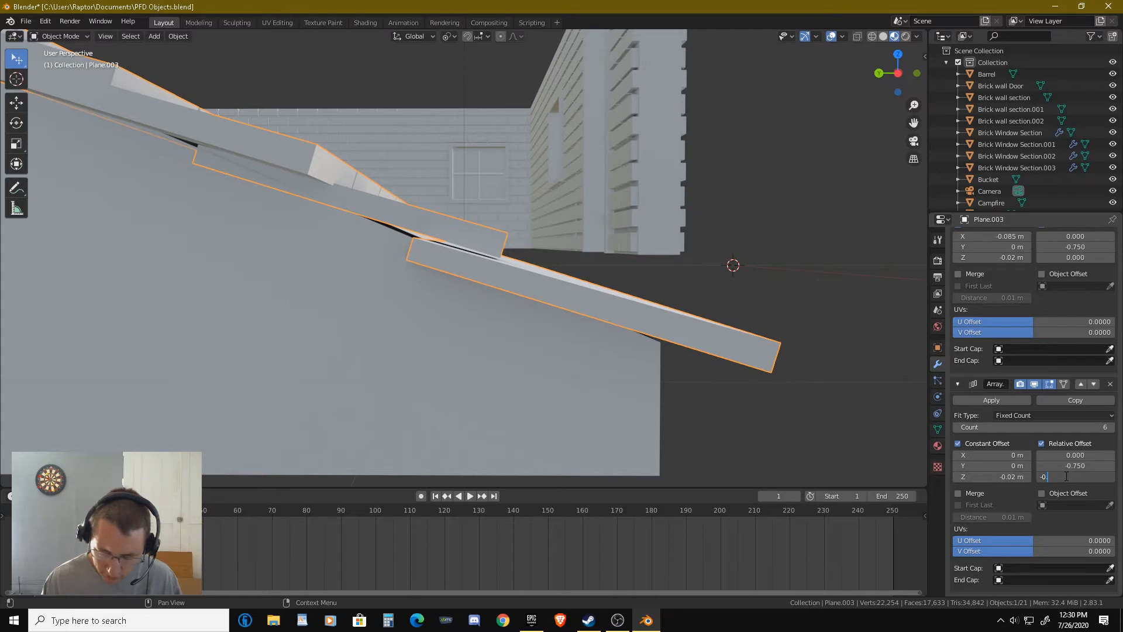
key(Return)
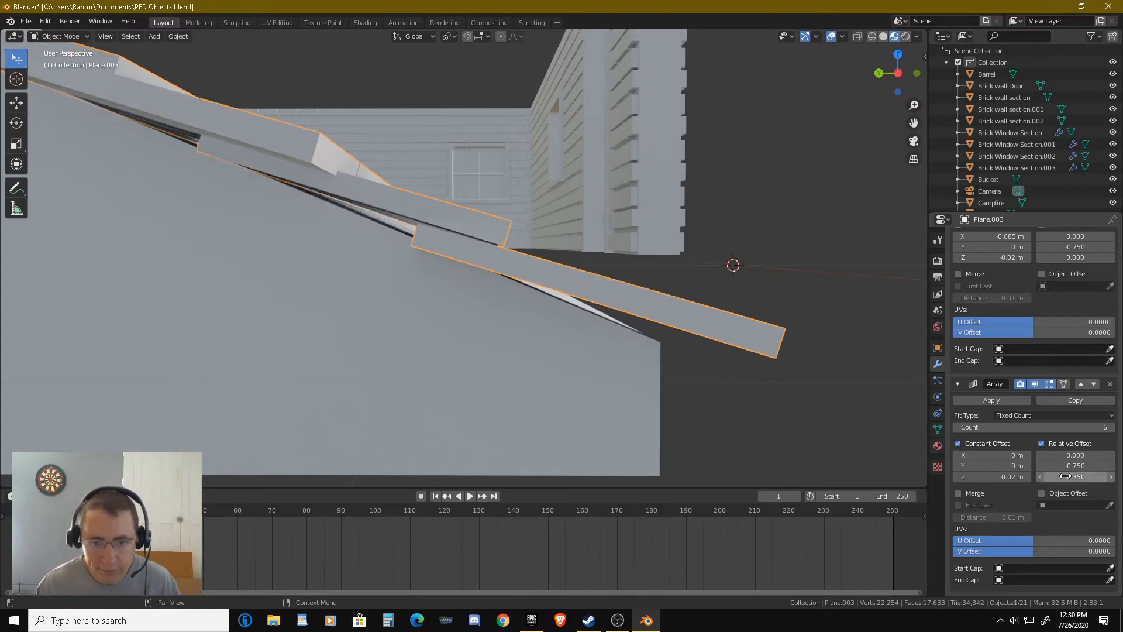
middle_drag(609, 394, 485, 333)
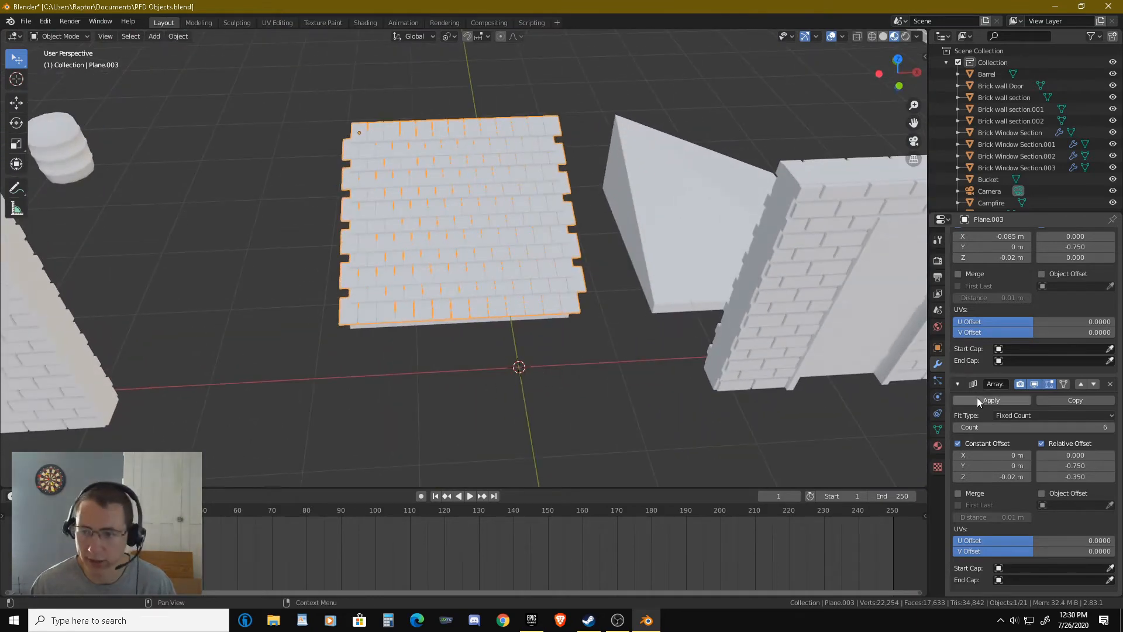
Apply all three Array modifiers on the roof tiles and enter Edit Mode on the resulting mesh.
scroll(1052, 372, up, 10)
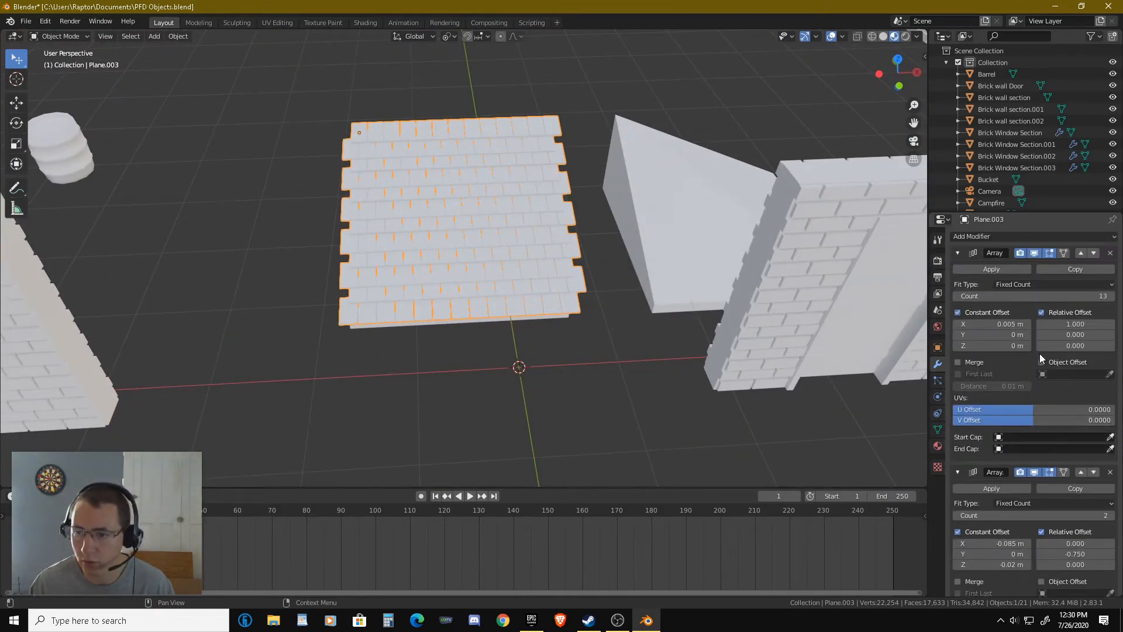
click(988, 268)
click(987, 268)
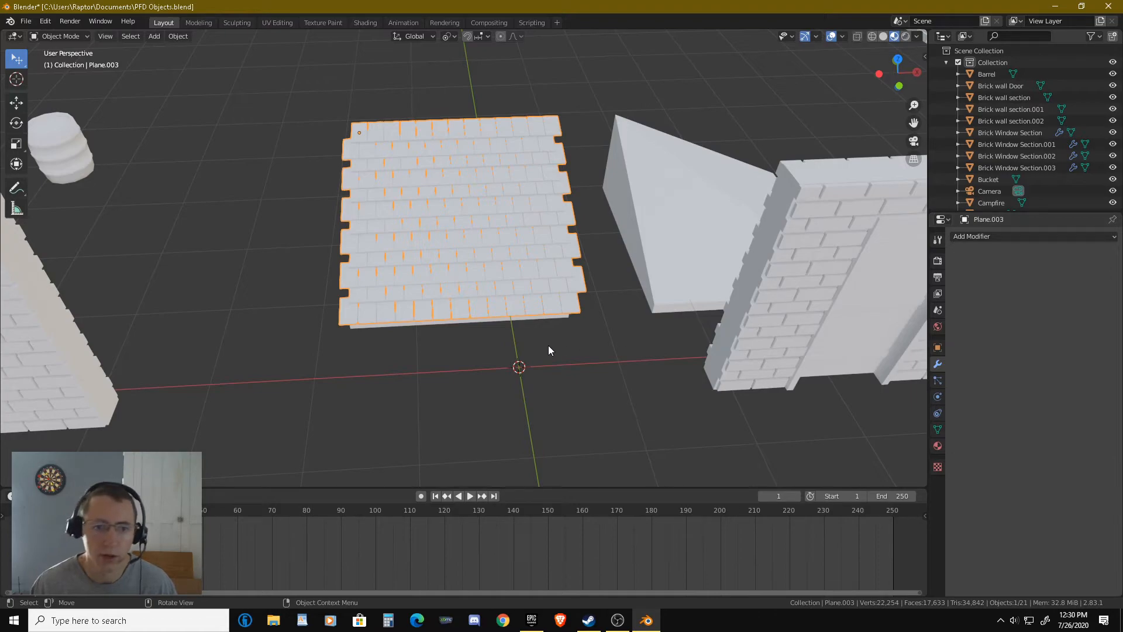
key(Tab)
Set the transform pivot point to Individual Origins.
middle_drag(514, 331, 583, 298)
scroll(583, 297, up, 3)
shift+middle_drag(506, 352, 512, 251)
scroll(434, 276, up, 4)
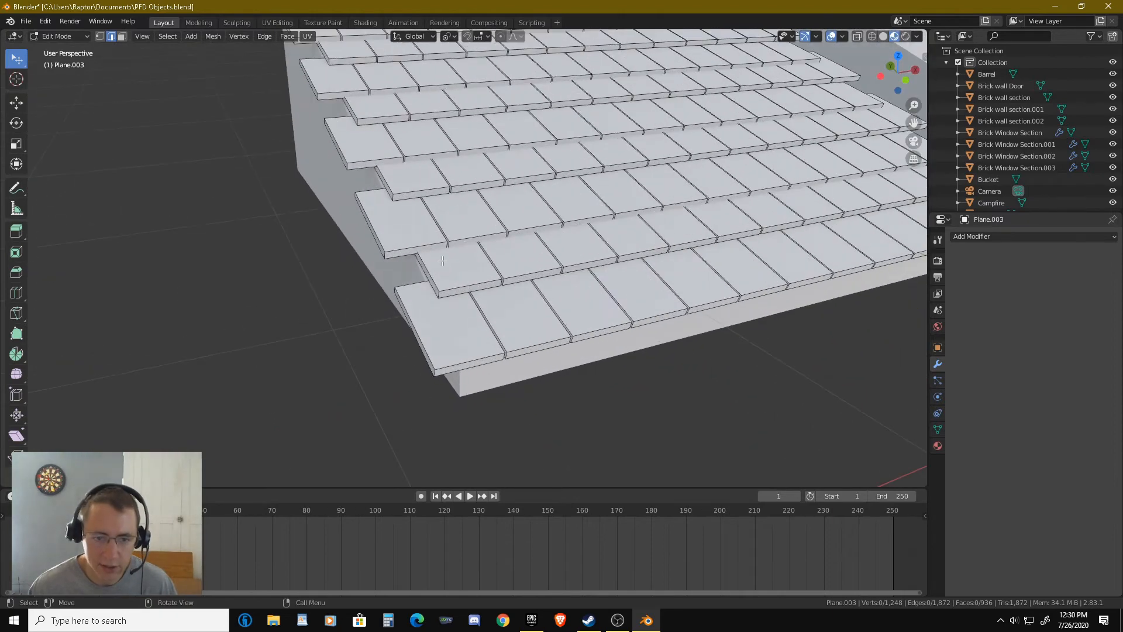
scroll(443, 317, down, 3)
middle_drag(489, 304, 433, 94)
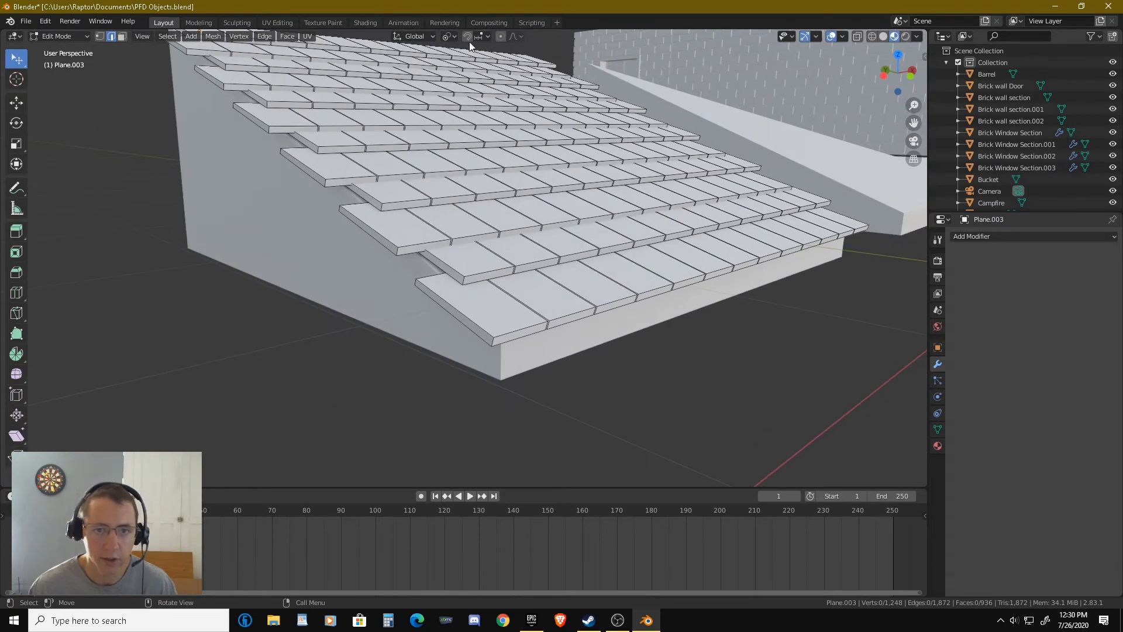
click(454, 37)
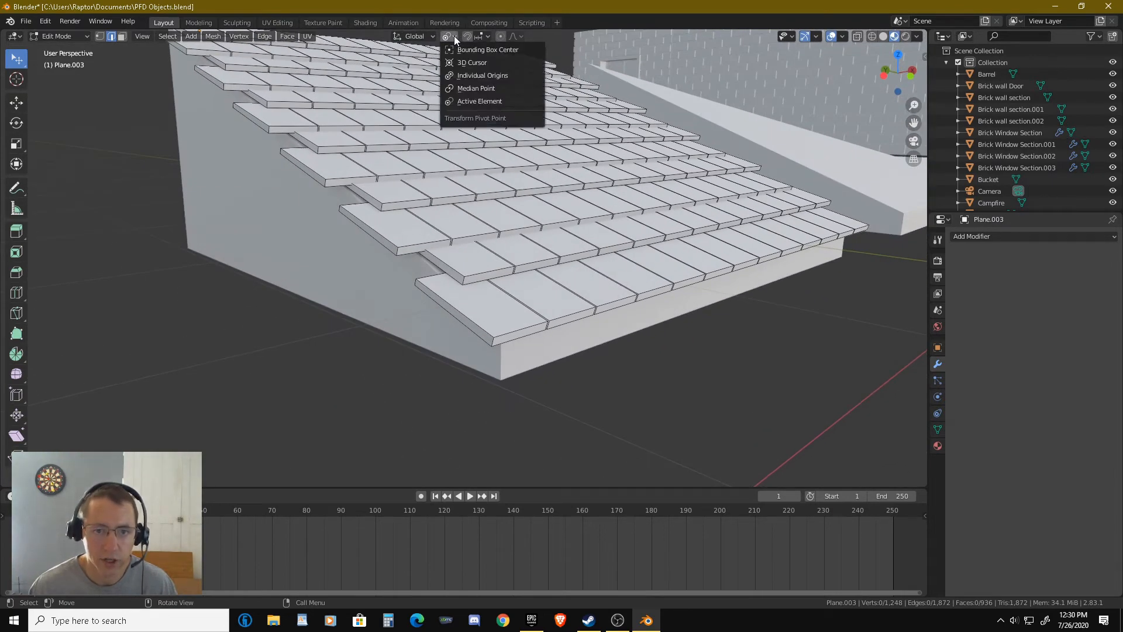
click(461, 75)
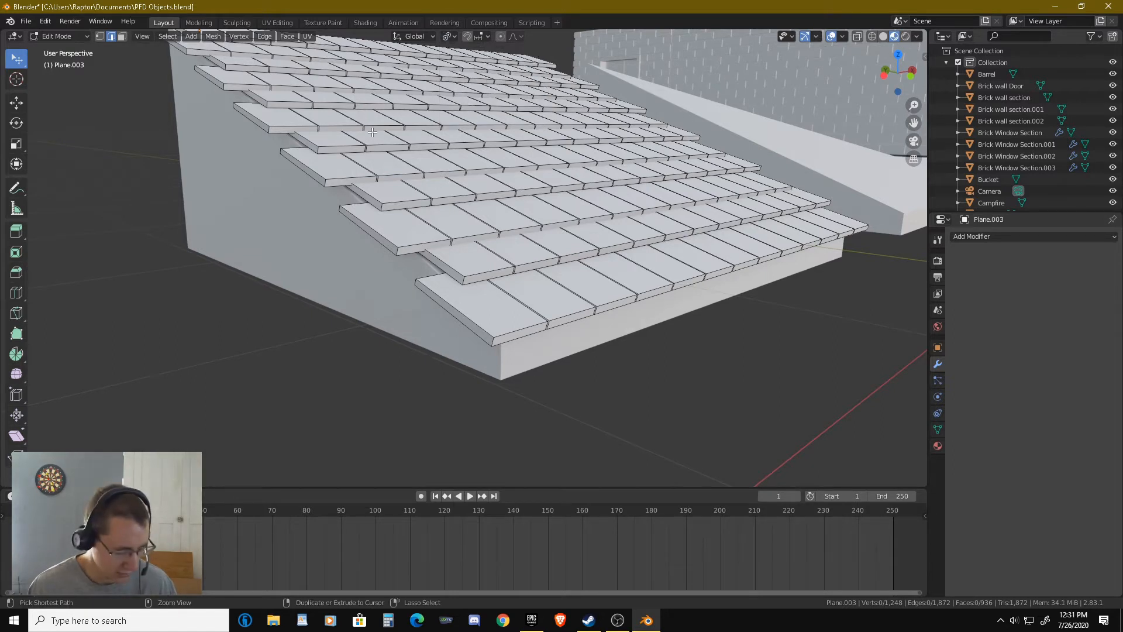
In face select mode, select the end faces of the protruding tile rows along one roof edge, adding a recessed row's end face last as active.
key(3)
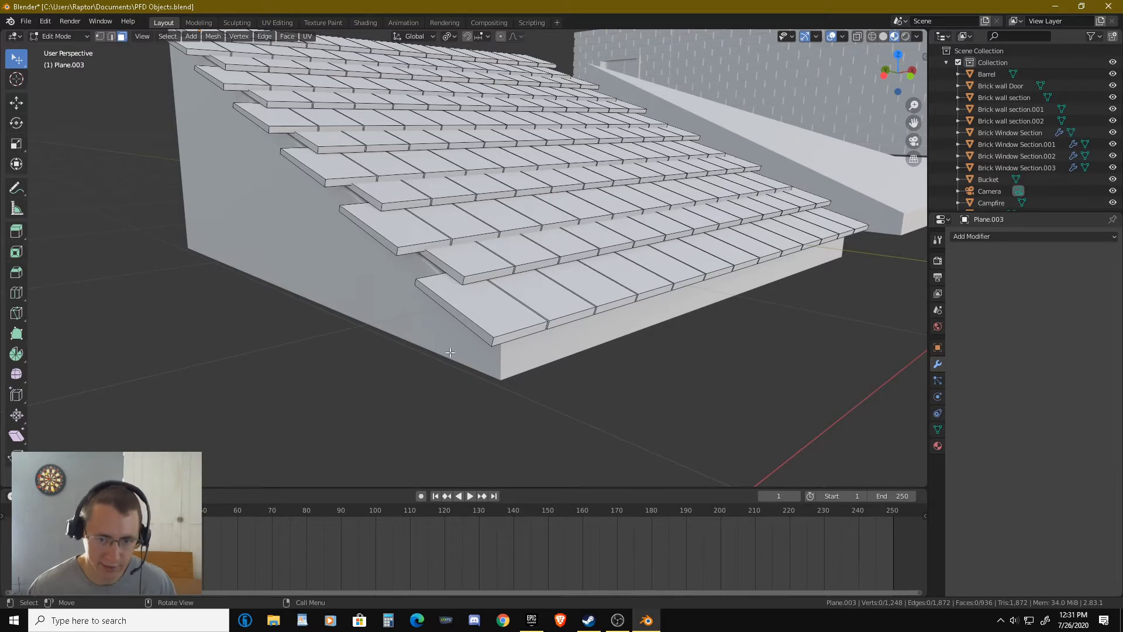
scroll(460, 335, up, 2)
click(405, 305)
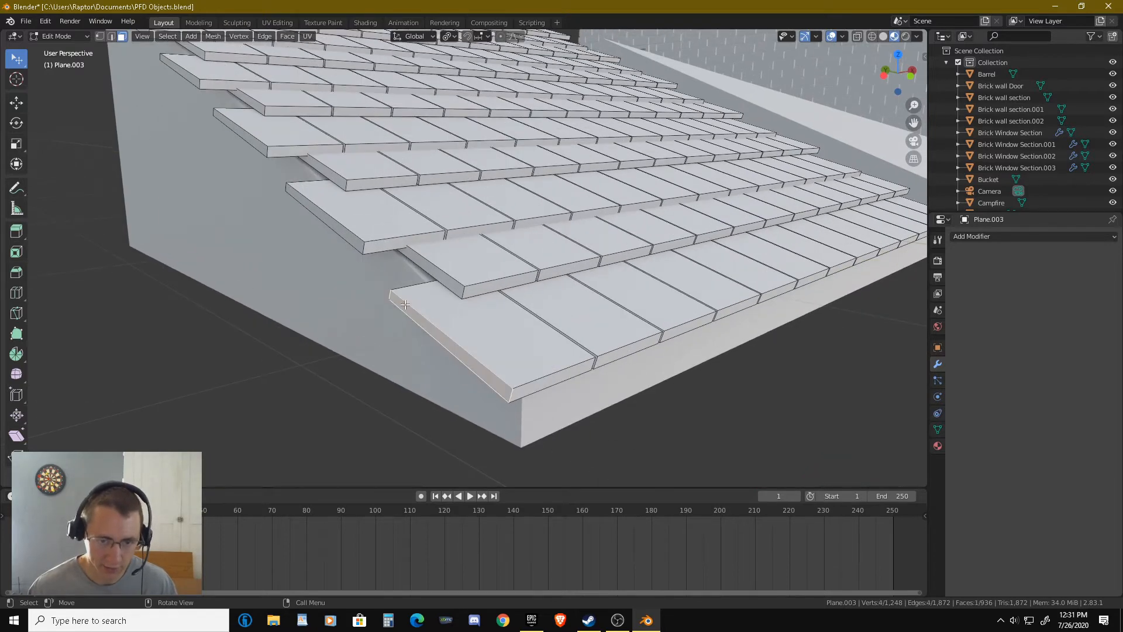
shift+click(337, 230)
middle_drag(337, 231, 350, 186)
shift+click(349, 186)
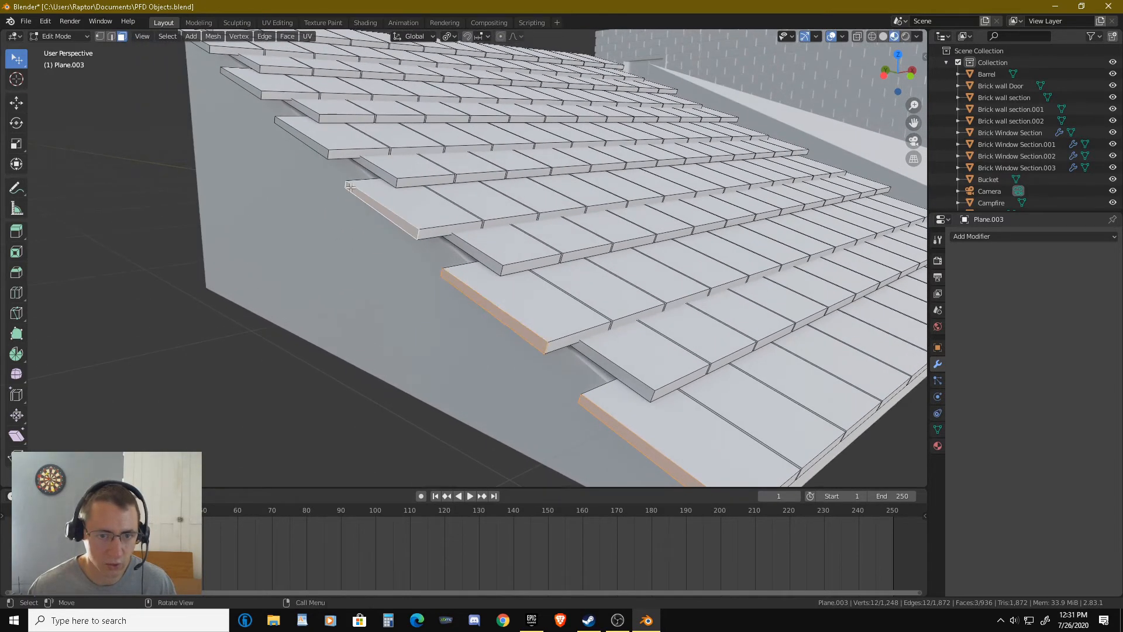
shift+click(309, 143)
shift+middle_drag(309, 143, 335, 150)
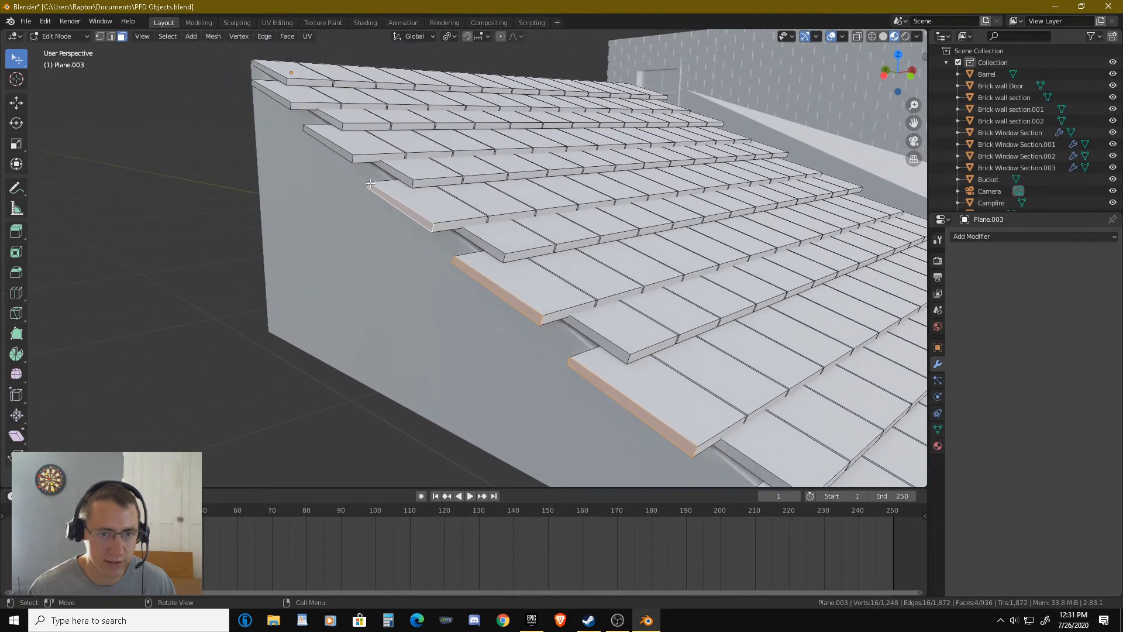
shift+click(336, 151)
shift+click(271, 95)
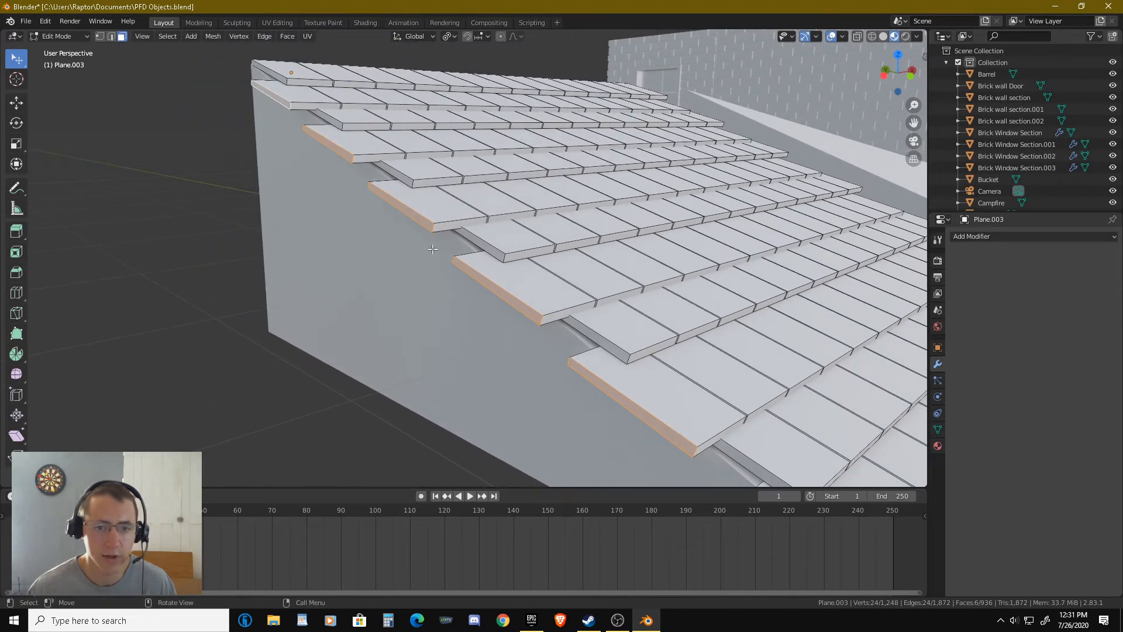
shift+click(393, 170)
middle_drag(393, 171, 448, 223)
Try to flatten the selected tile end faces by scaling them to 0 along X about their individual origins.
key(s)
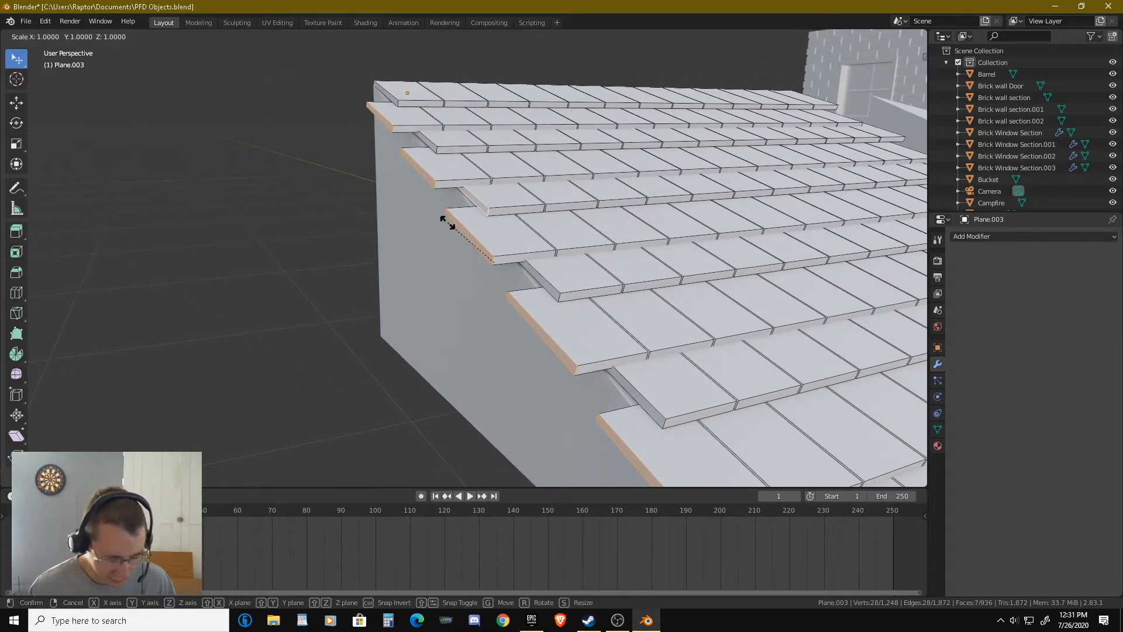
key(x)
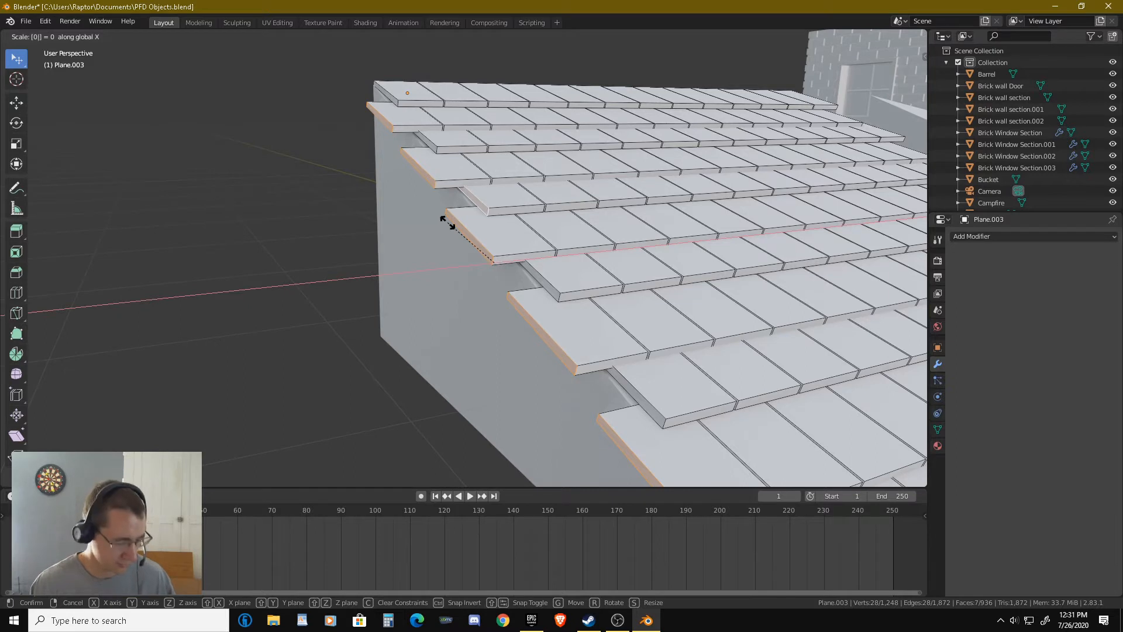
key(Return)
Set the pivot point to Active Element, scale the selected tile end faces to 0 along X, and clear the selection.
click(451, 37)
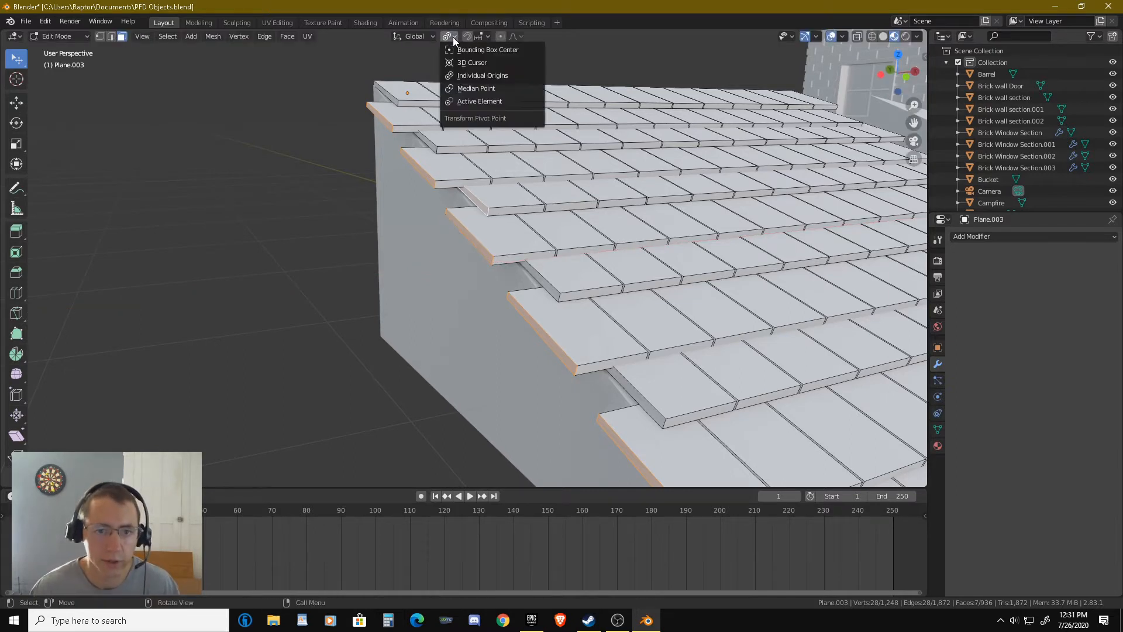
click(468, 100)
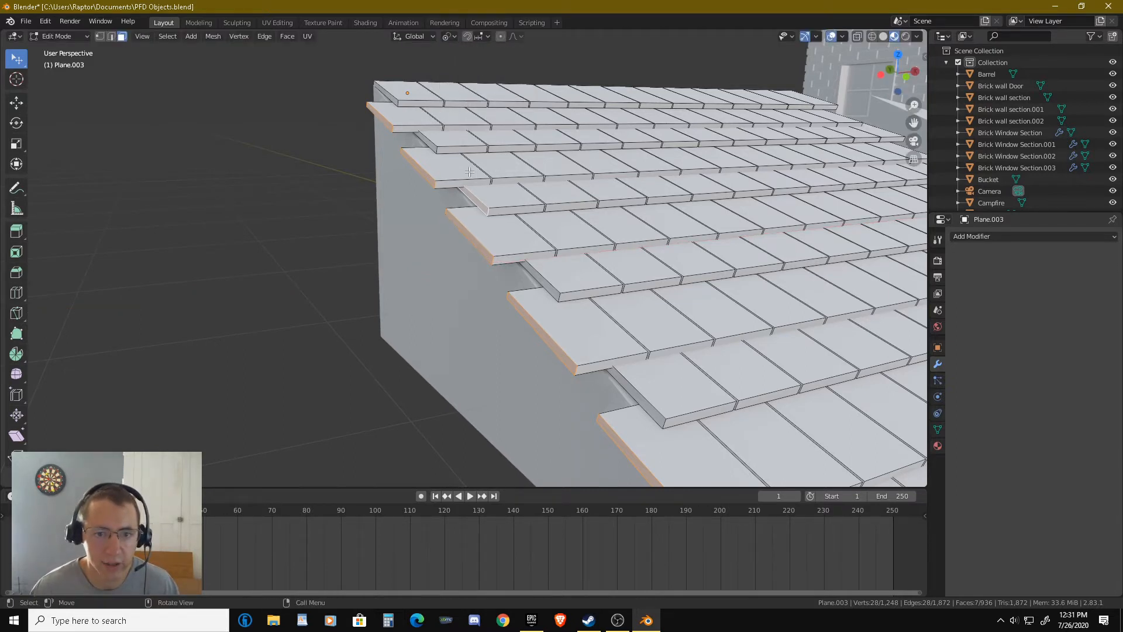
key(s)
key(x)
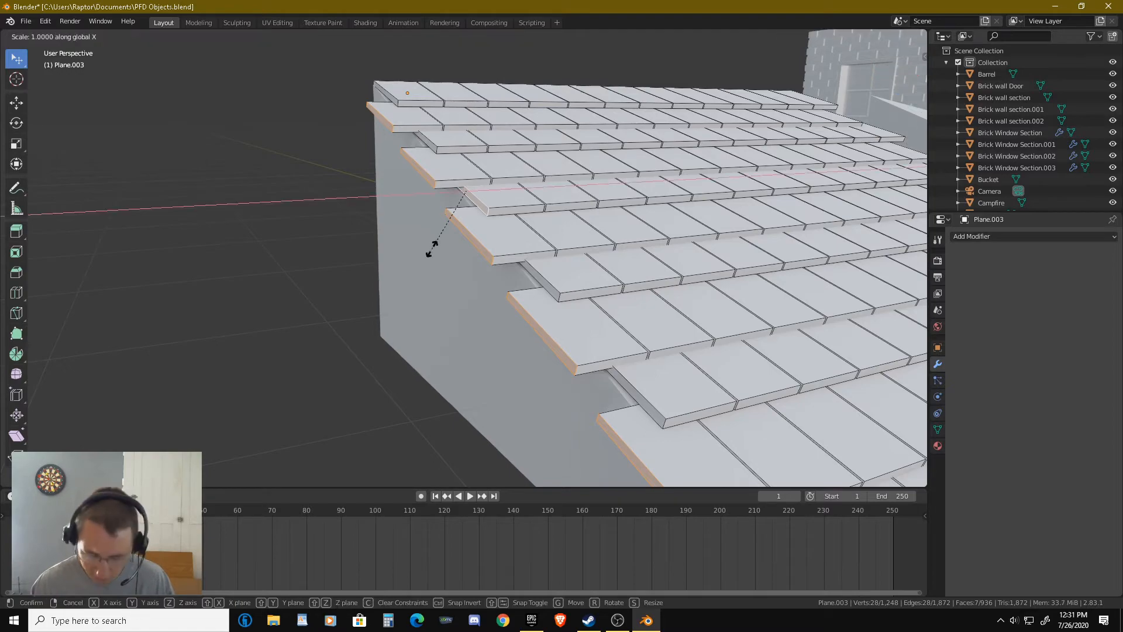
key(0)
key(Return)
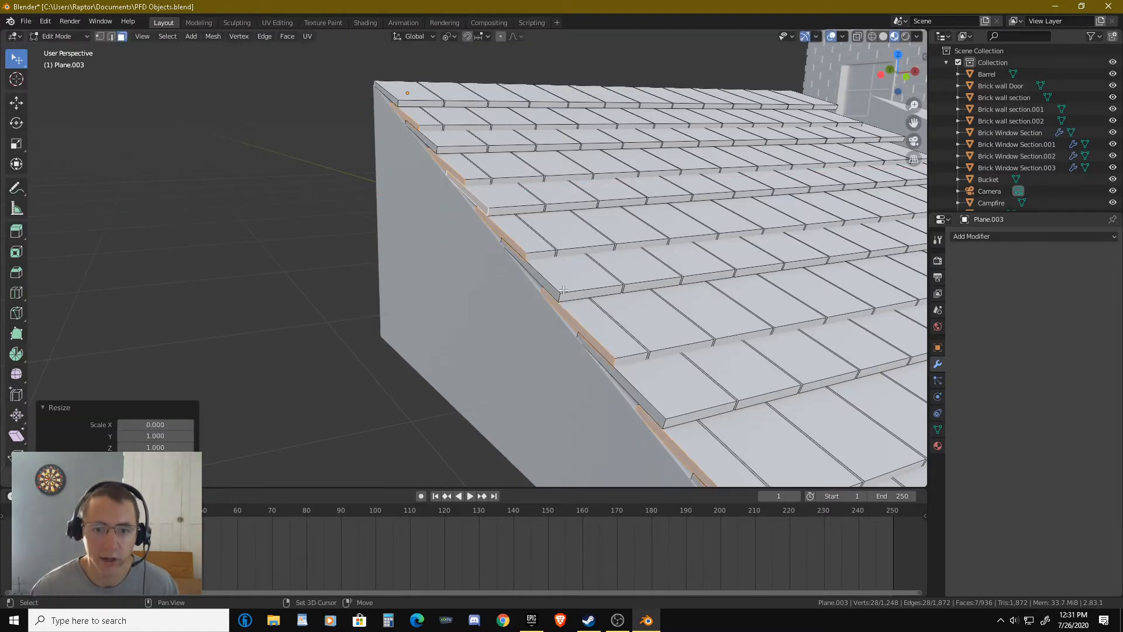
middle_drag(564, 290, 427, 243)
click(174, 247)
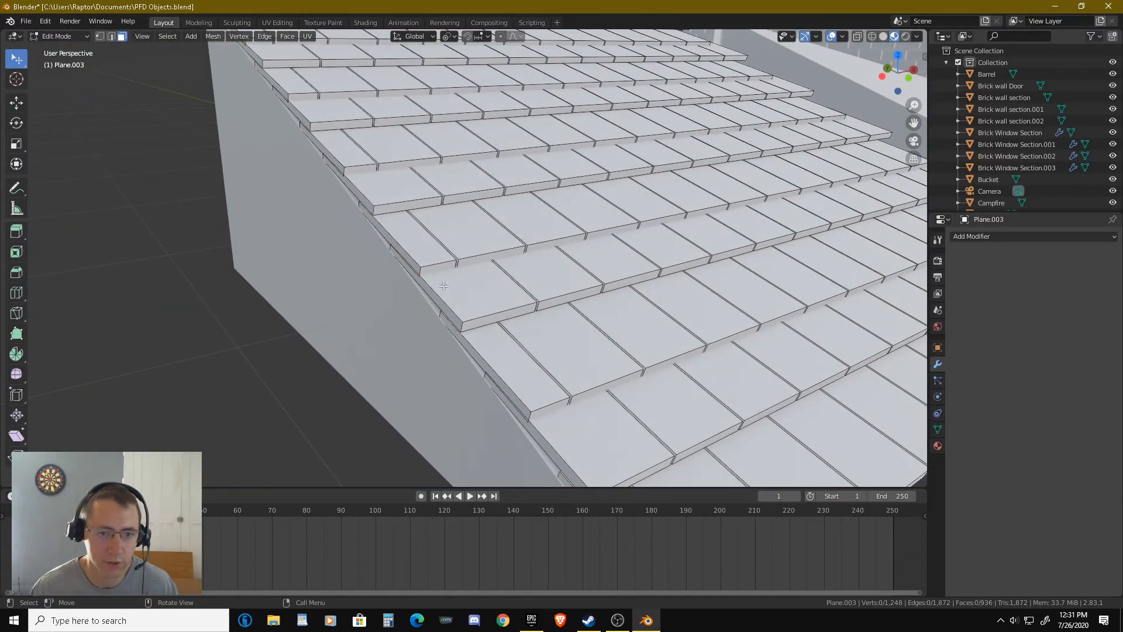
Select the end faces of the protruding tile rows along the opposite roof edge.
scroll(585, 299, down, 6)
shift+middle_drag(652, 310, 515, 294)
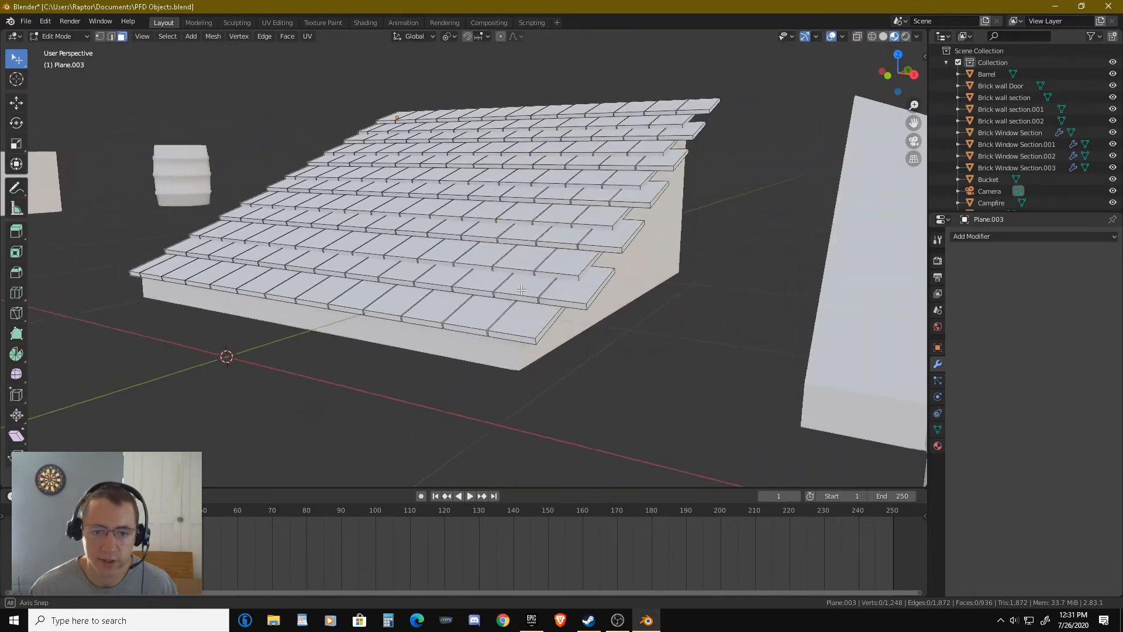
scroll(590, 332, up, 3)
scroll(652, 352, down, 2)
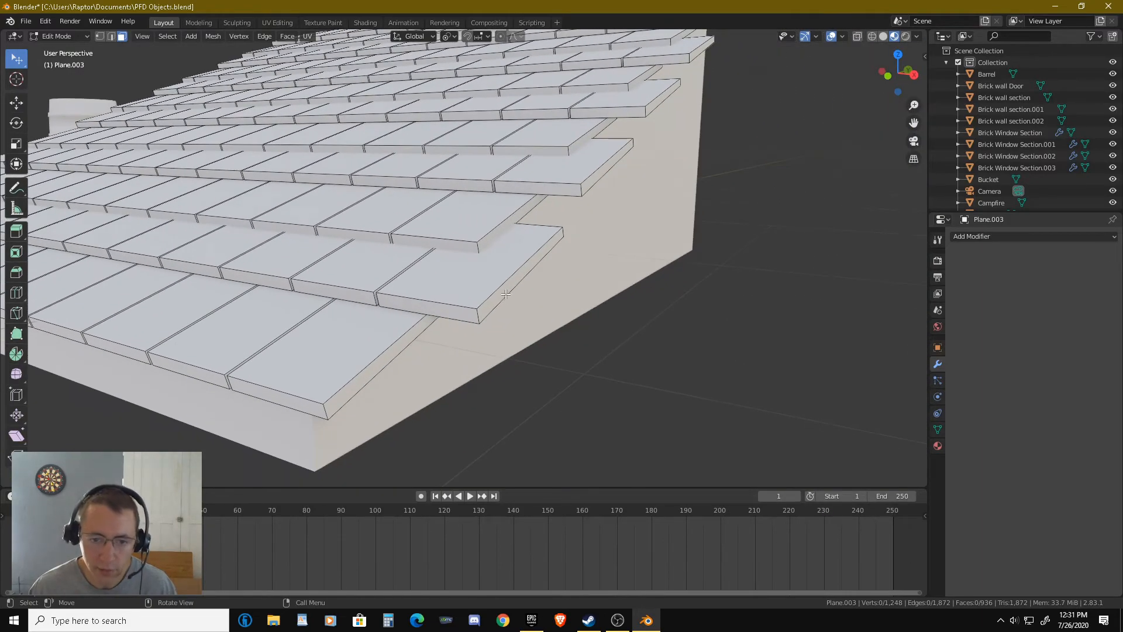
click(506, 247)
shift+click(593, 181)
shift+middle_drag(605, 176, 535, 259)
shift+click(581, 197)
shift+click(637, 128)
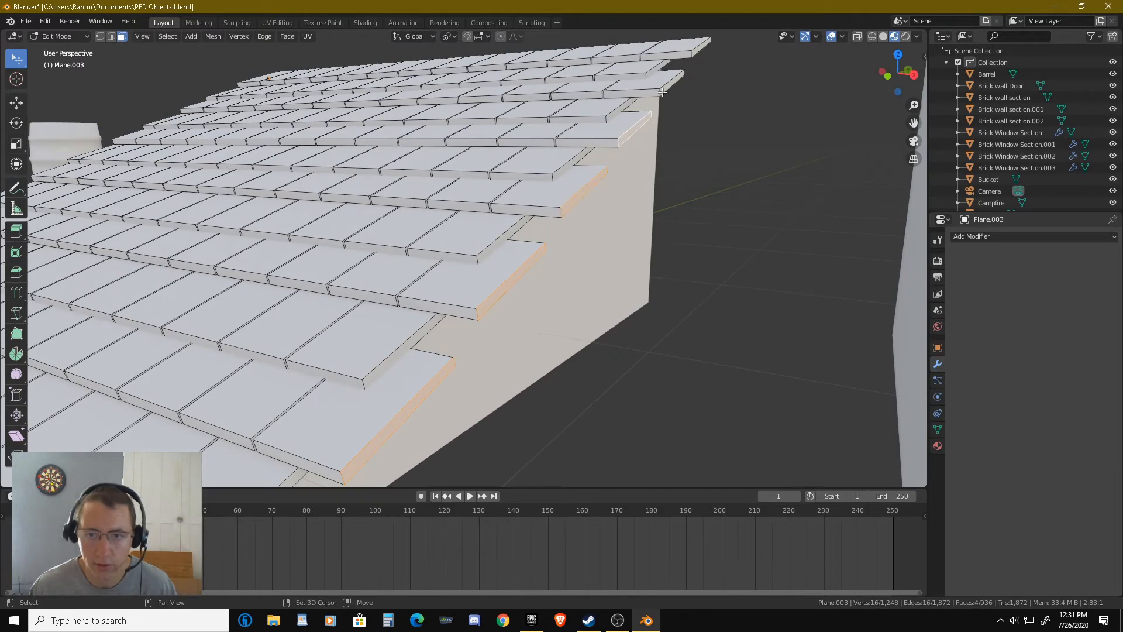
shift+click(670, 83)
shift+click(697, 51)
middle_drag(697, 51, 599, 259)
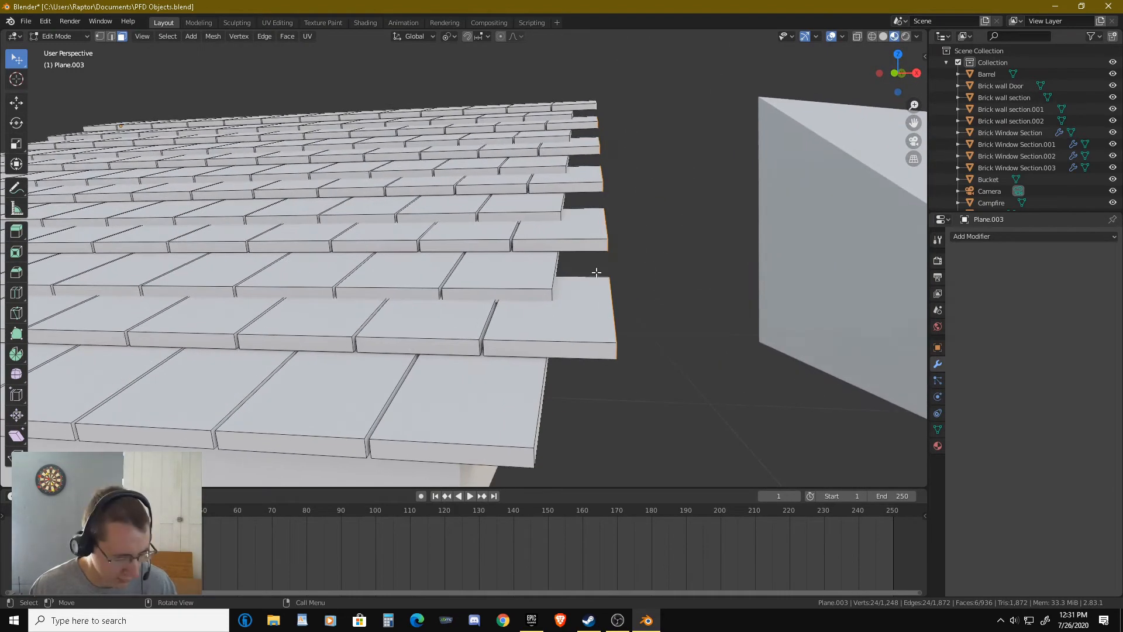
key(a)
key(alt+a)
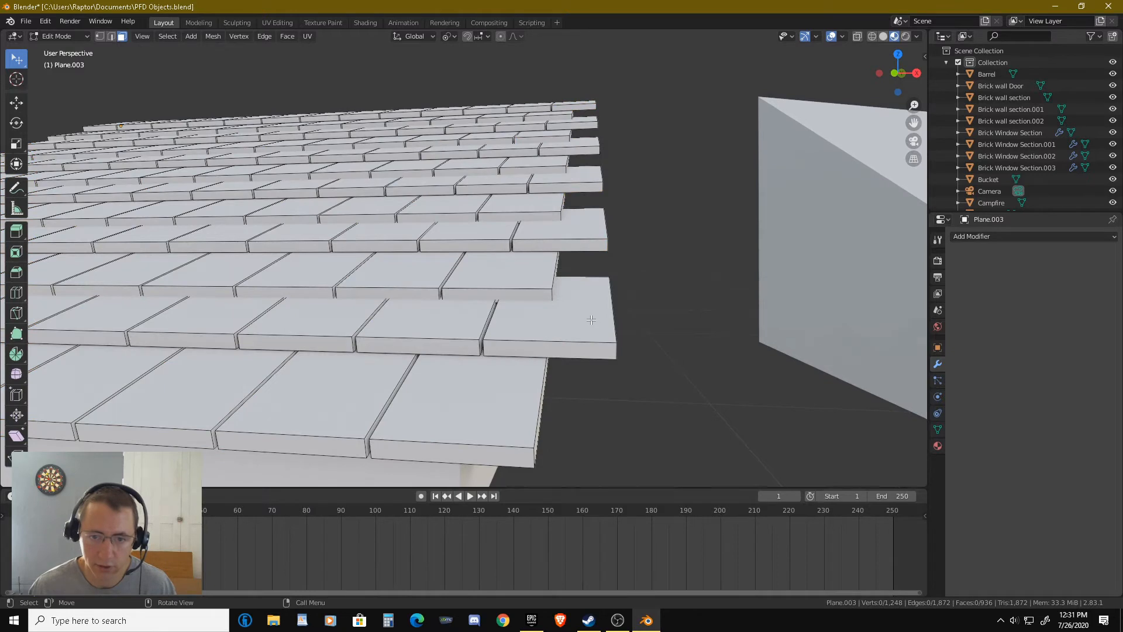
key(F3)
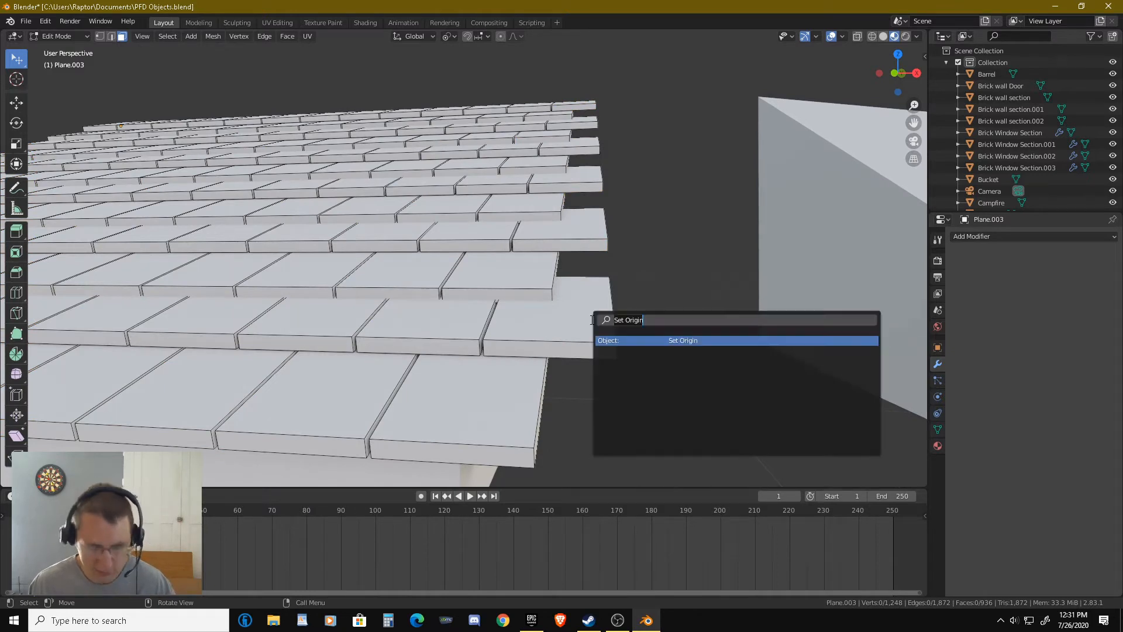
text(l)
key(Escape)
Delete the vertices of the six overhanging end tiles in alternating rows along the roof's side edge.
key(l)
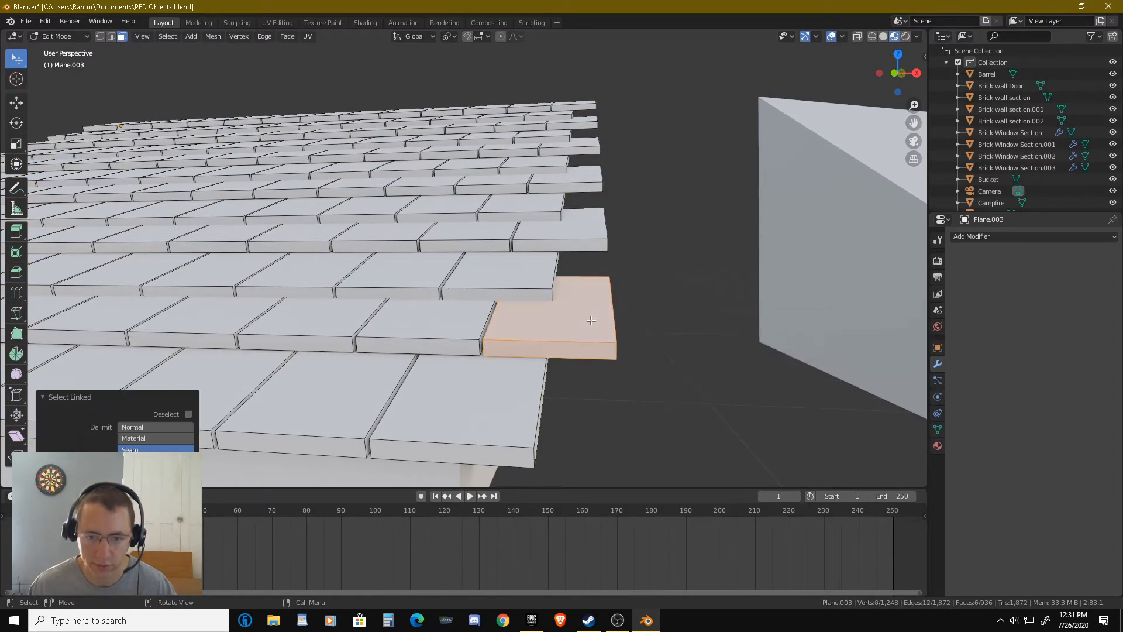
key(l)
key(l)
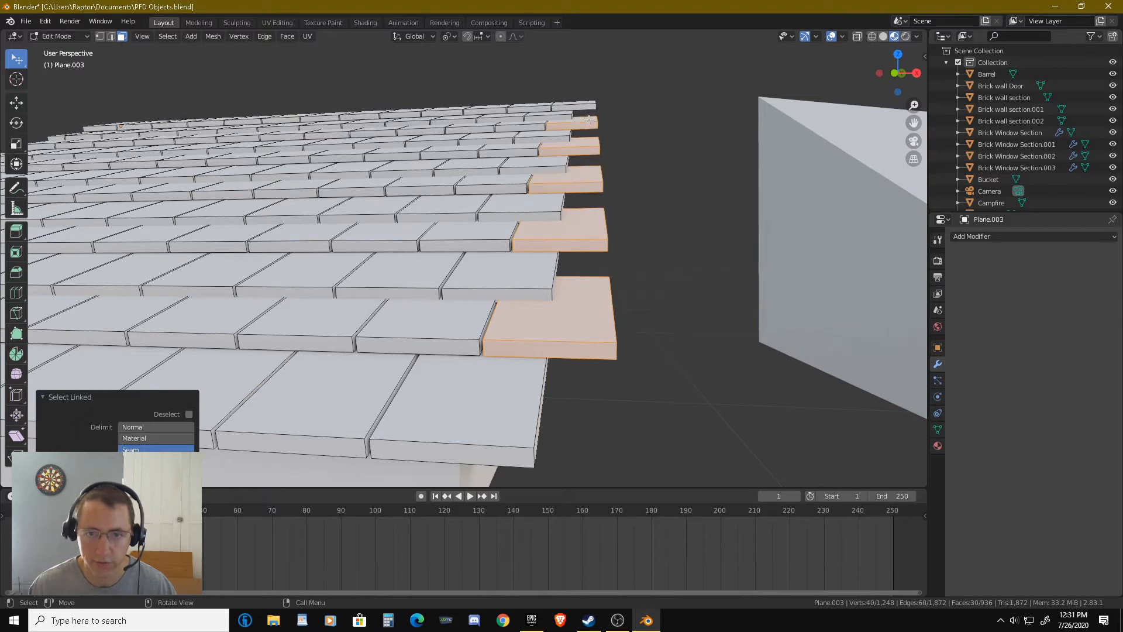
key(x)
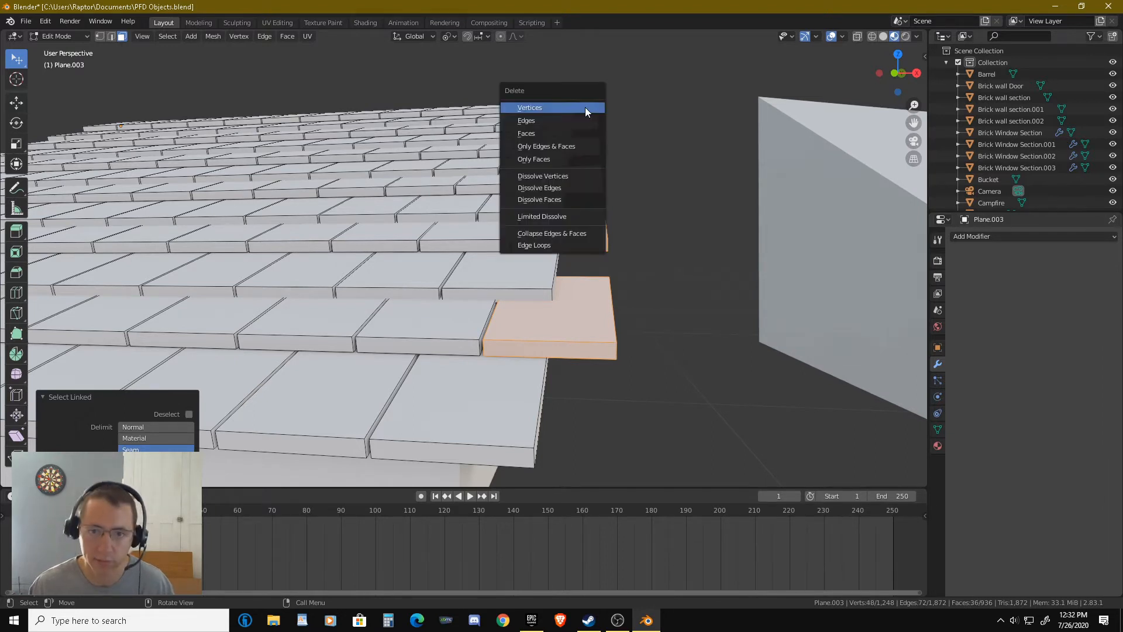
click(585, 107)
key(F3)
key(F3)
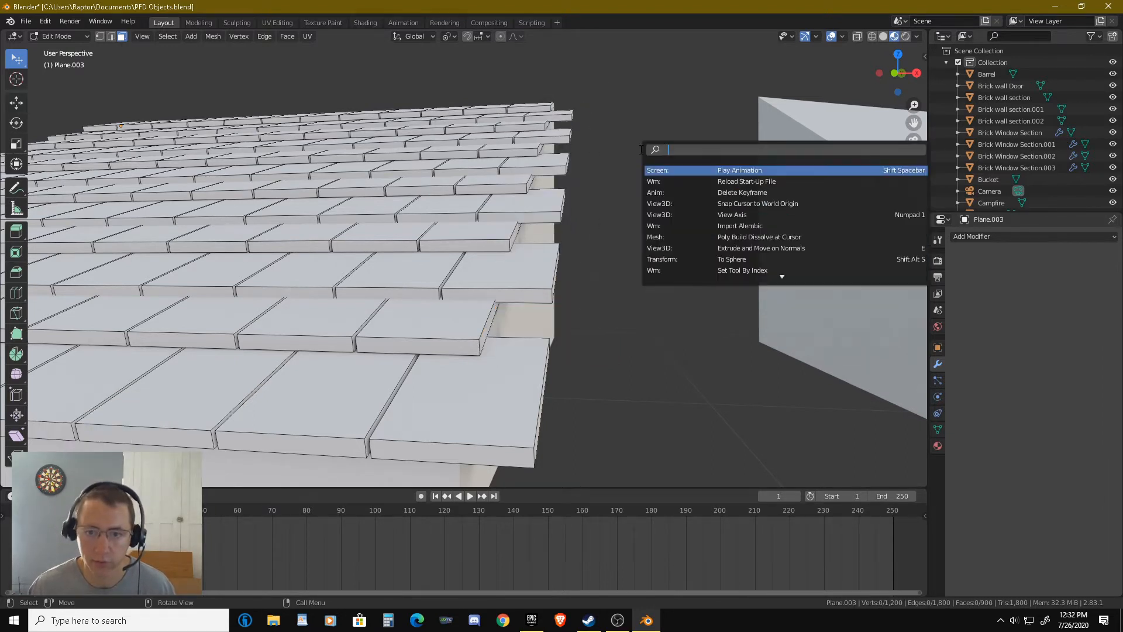
key(F3)
key(Escape)
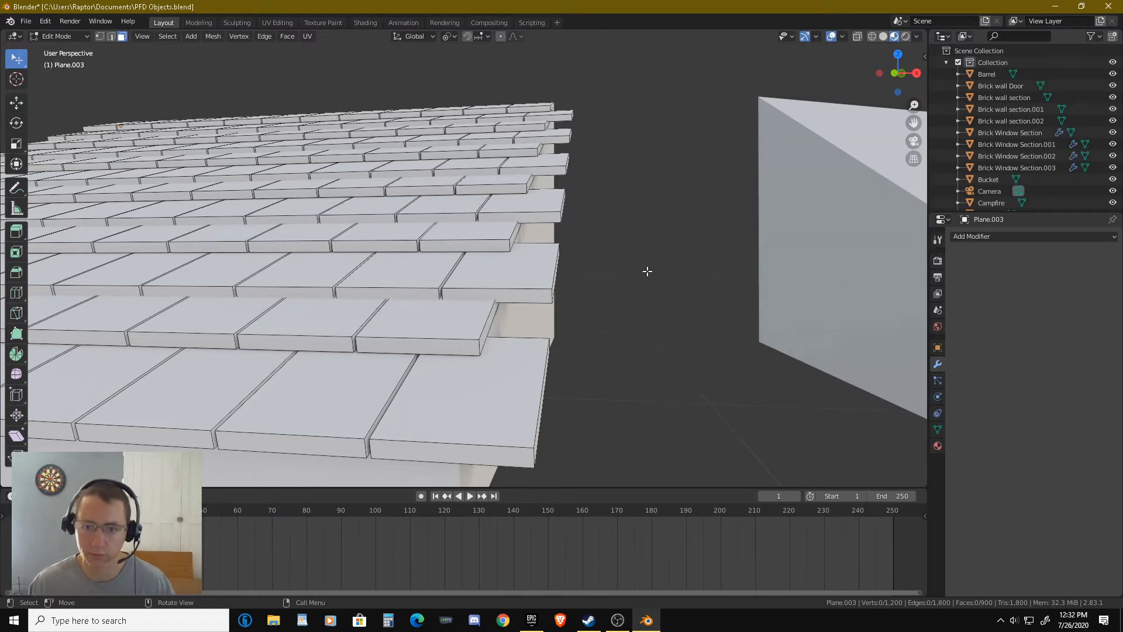
Align the outer side faces of the six overhanging end tiles with the adjacent shorter row's end face by scaling them to 0 along X.
mouse_move(642, 327)
middle_down()
mouse_move(609, 329)
mouse_move(621, 328)
middle_up()
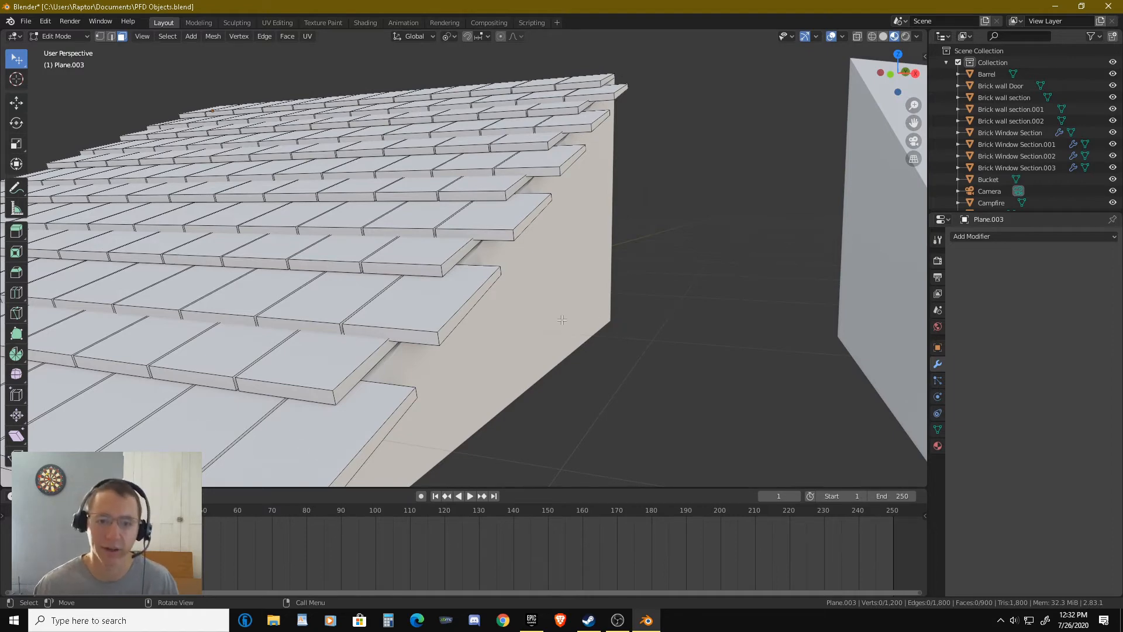
middle_drag(562, 319, 520, 239)
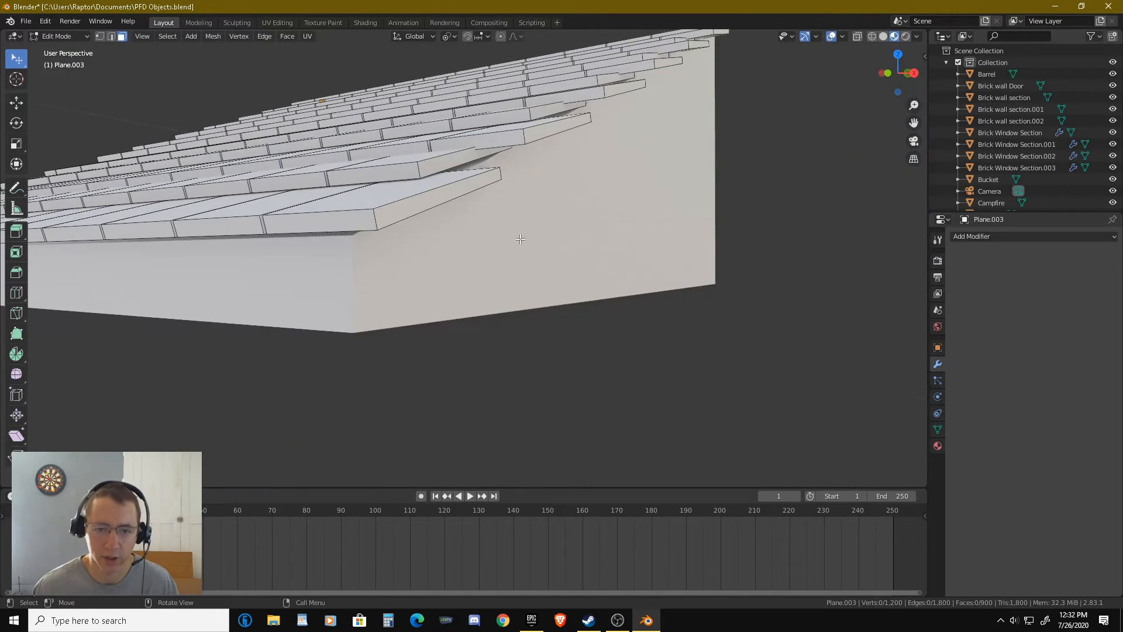
click(448, 197)
shift+click(546, 132)
shift+middle_drag(587, 138, 557, 185)
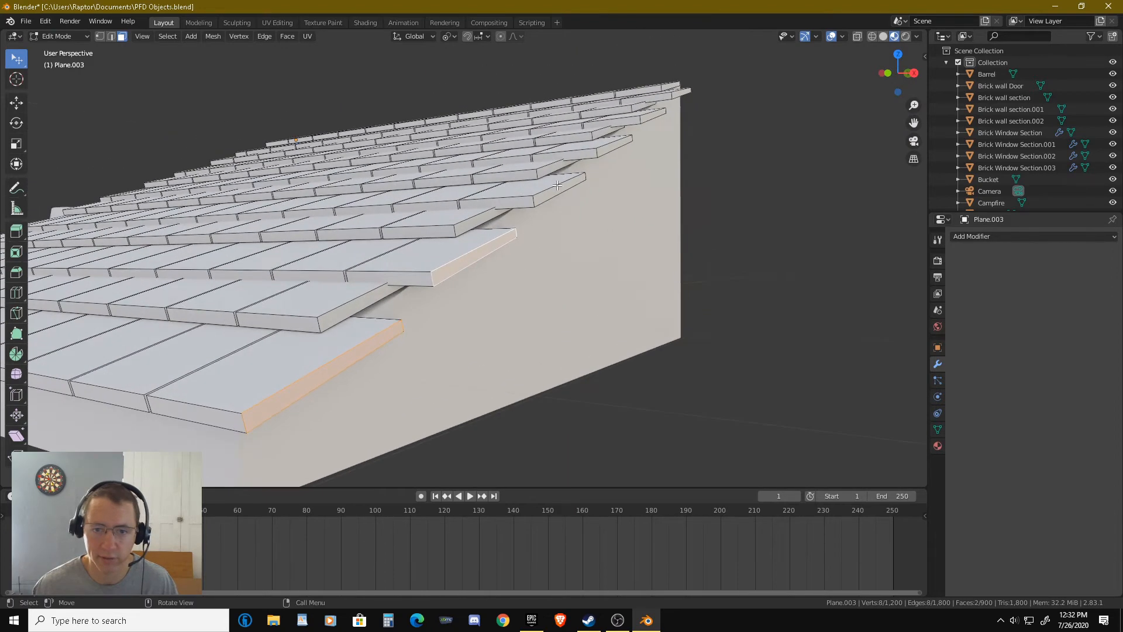
shift+click(561, 187)
shift+click(621, 139)
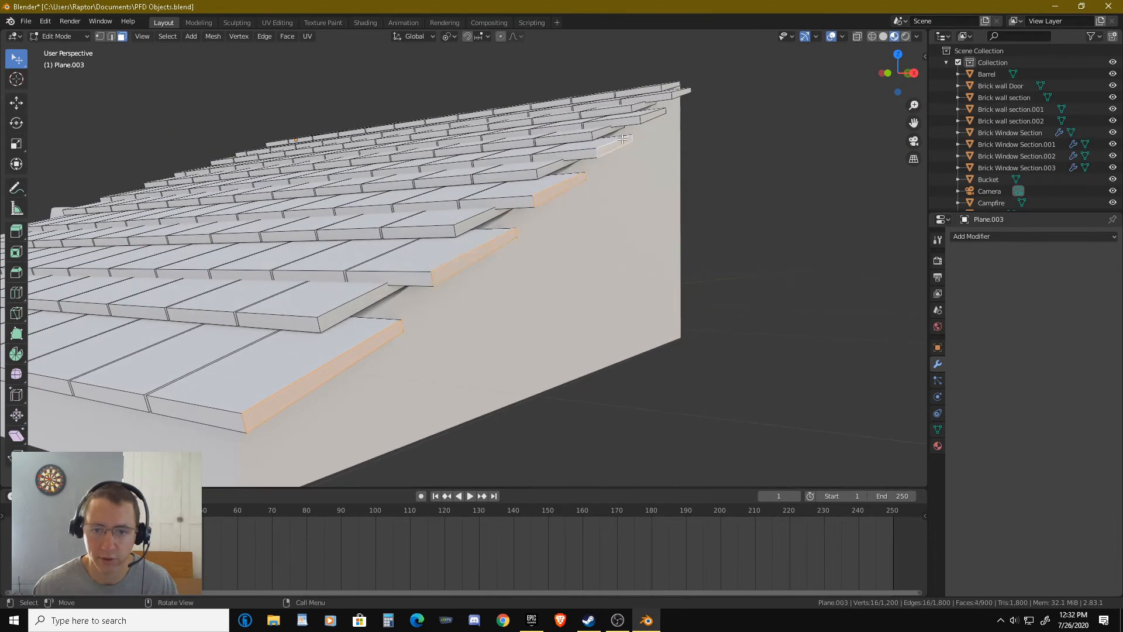
shift+click(651, 115)
shift+click(678, 92)
middle_drag(677, 94, 569, 247)
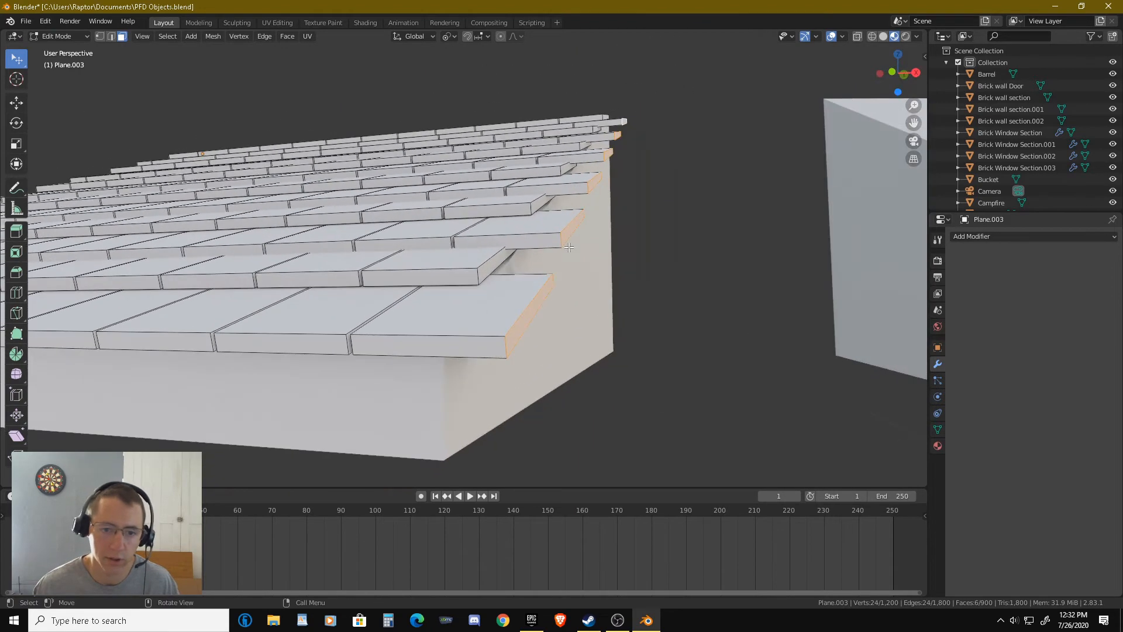
shift+click(505, 254)
key(s)
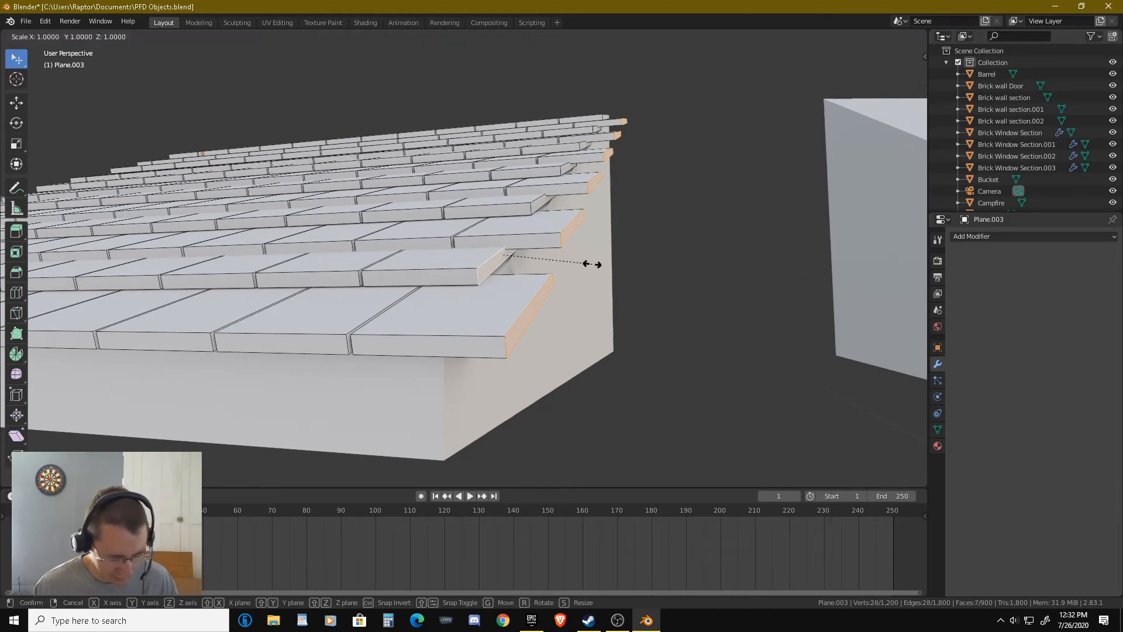
key(x)
key(0)
key(Return)
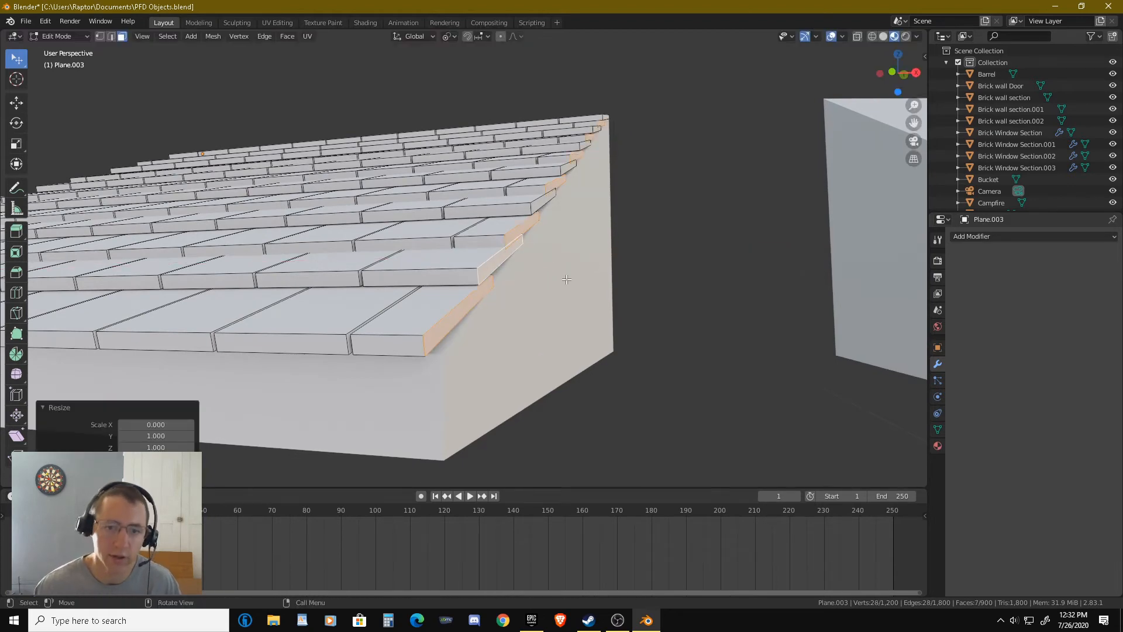
Select the entire tile mesh and add an Array modifier with a fixed count of 2 and a relative X offset of 1.000.
middle_drag(566, 279, 577, 274)
middle_drag(578, 271, 592, 306)
scroll(576, 273, down, 6)
key(a)
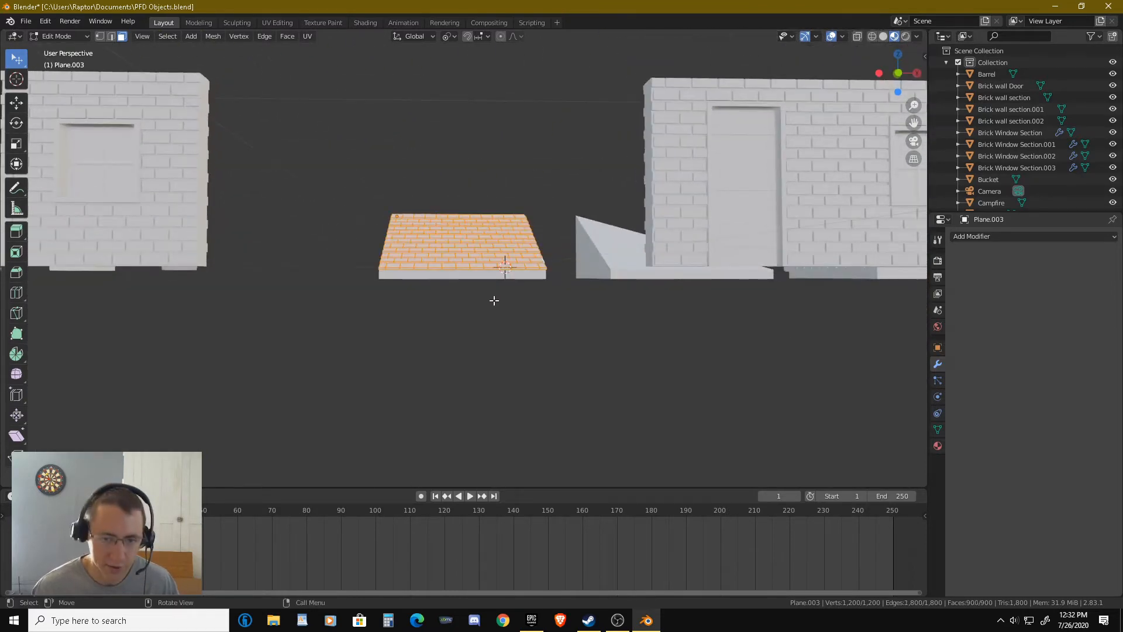
middle_drag(495, 301, 437, 333)
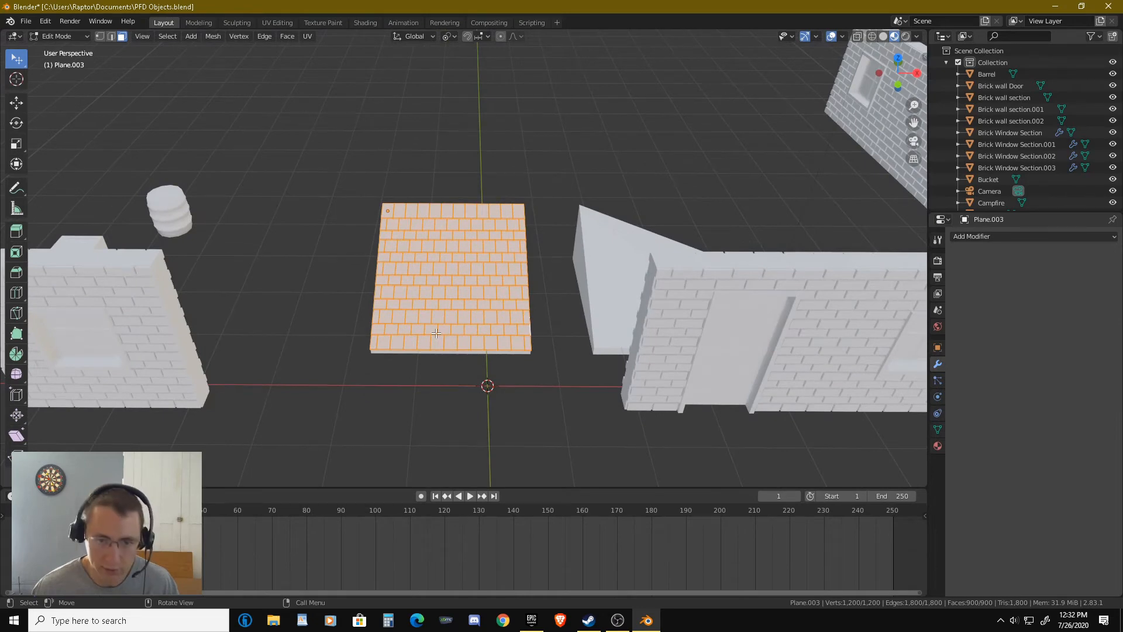
scroll(437, 333, up, 2)
click(988, 236)
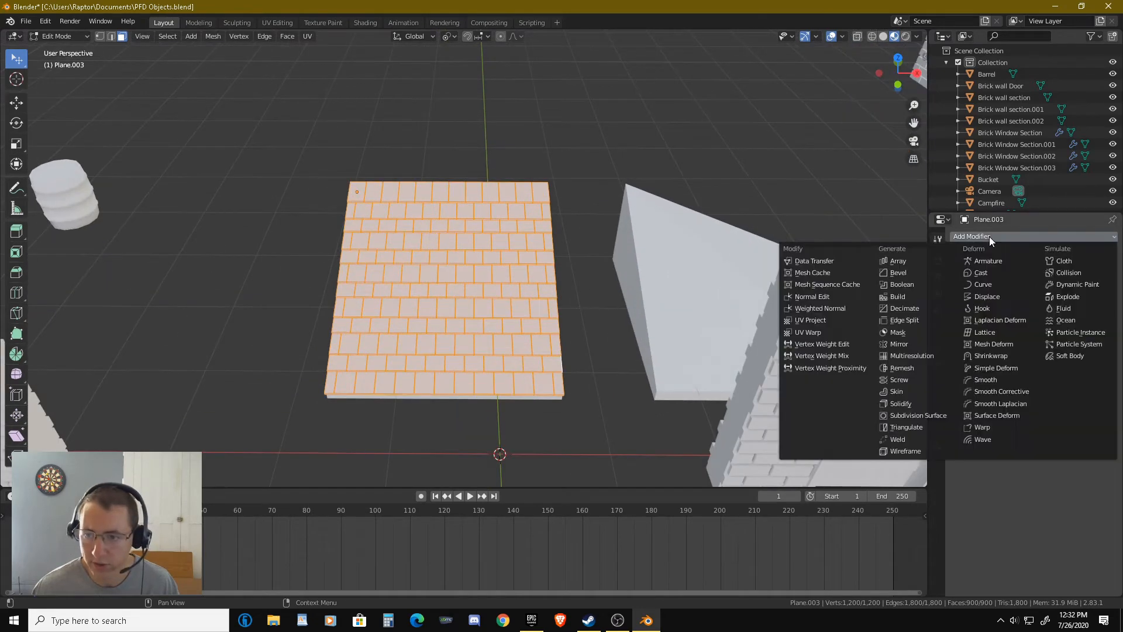
click(907, 263)
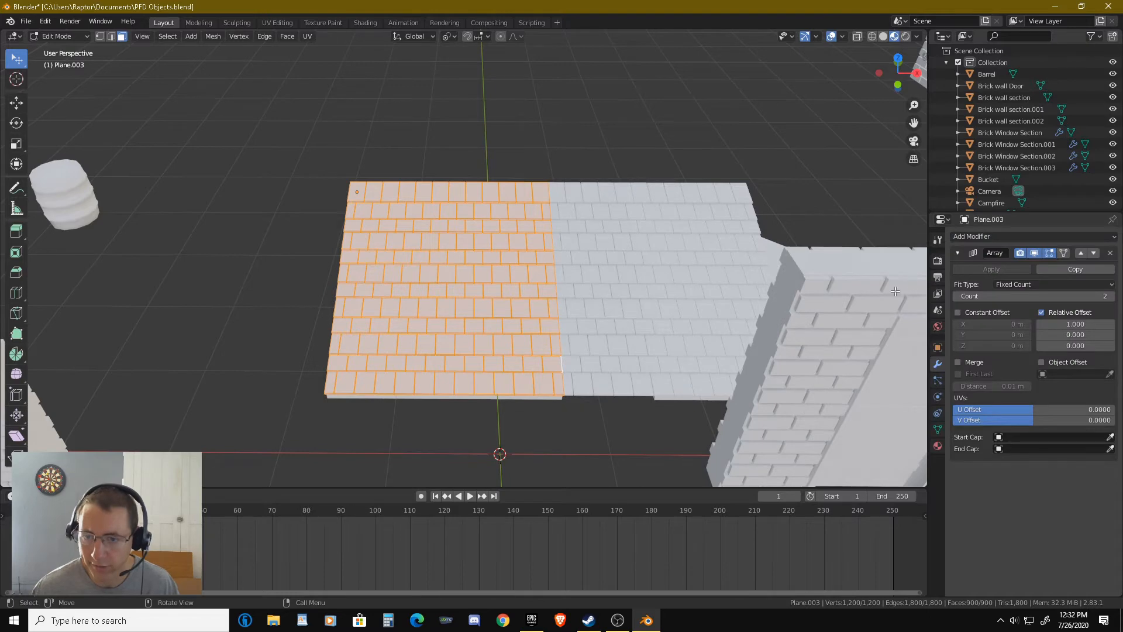
Inspect the seam between the original tiles and their arrayed copy up close, and clear the mesh selection.
scroll(566, 369, up, 5)
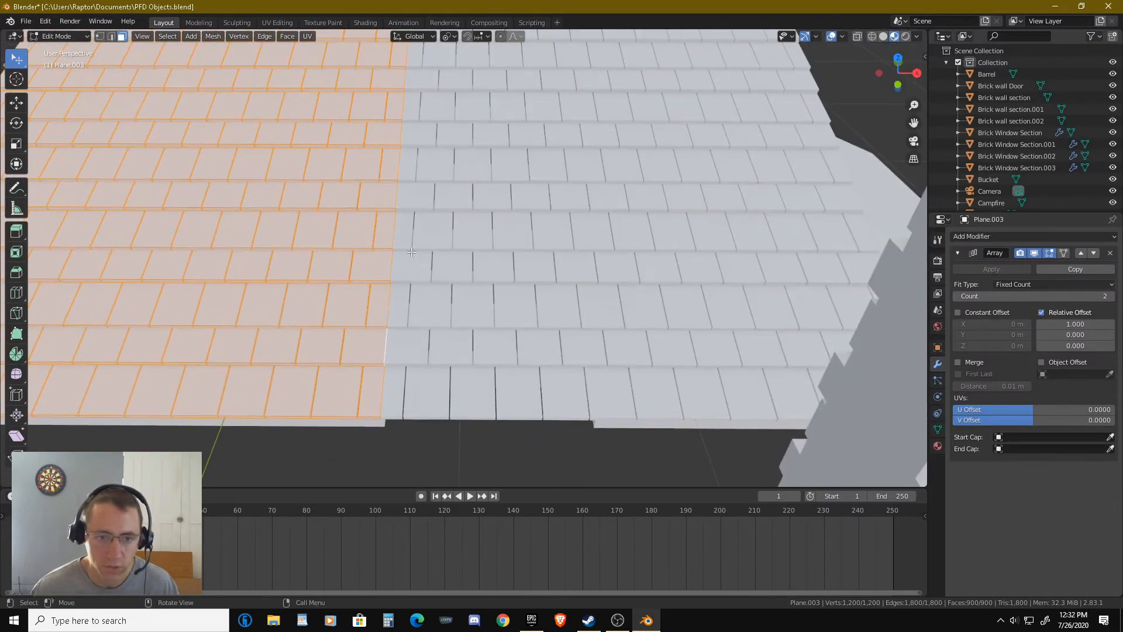
scroll(460, 315, up, 6)
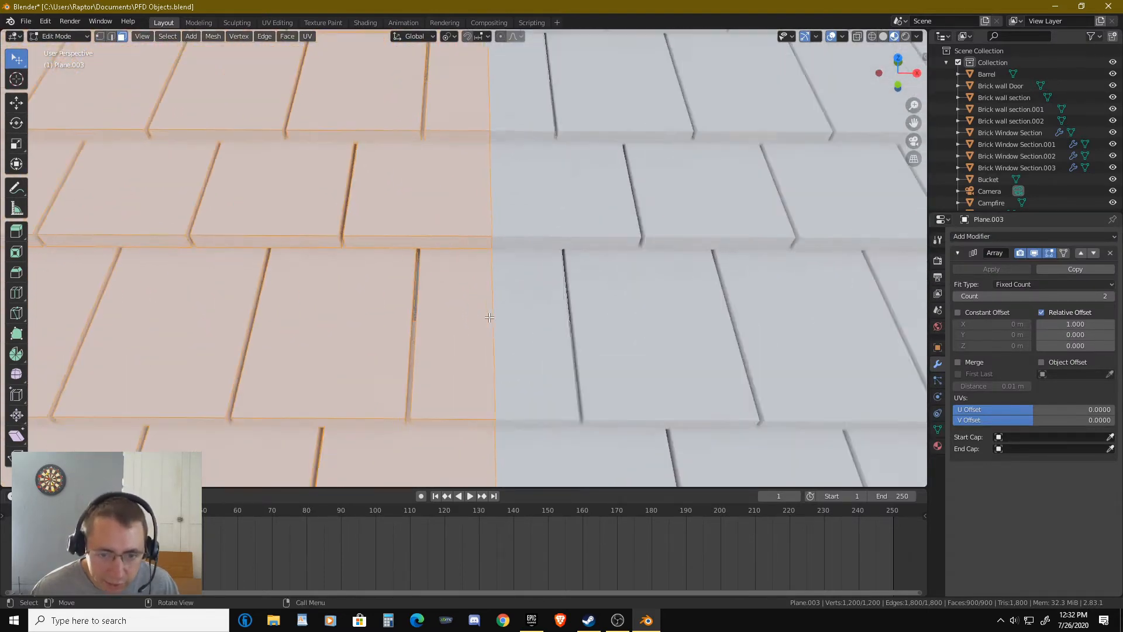
middle_drag(507, 334, 504, 221)
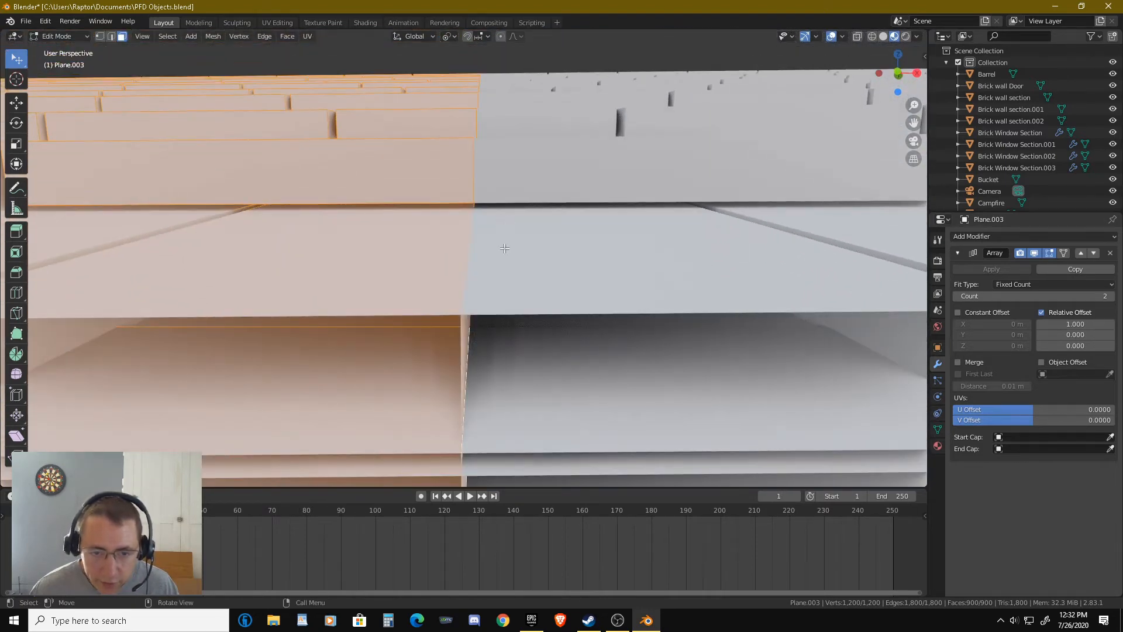
scroll(508, 272, down, 3)
scroll(509, 277, down, 8)
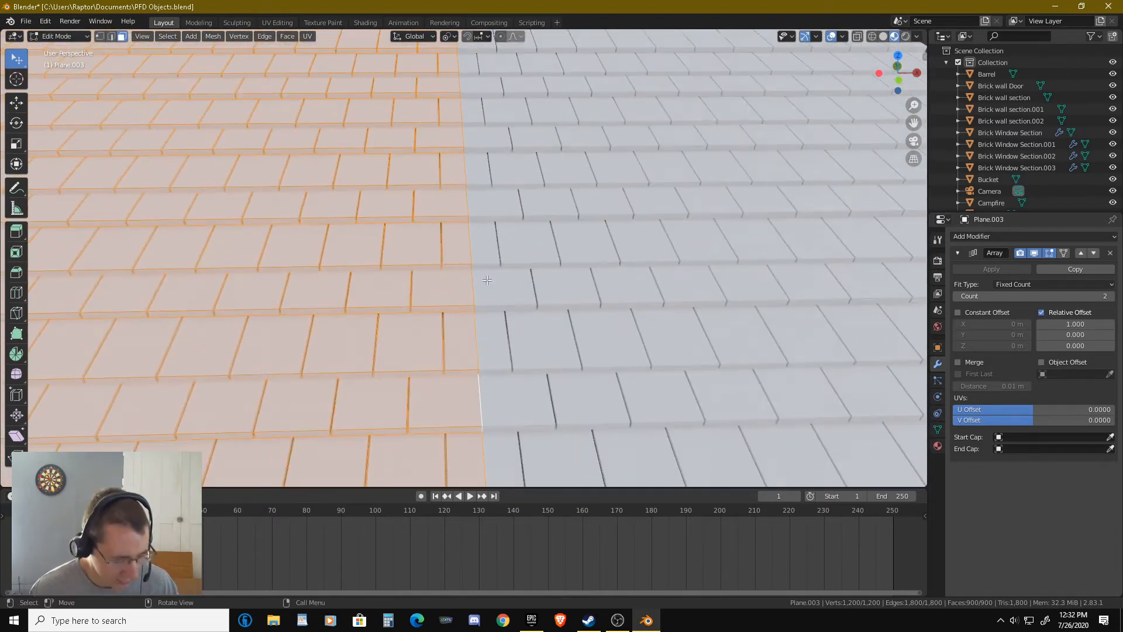
scroll(469, 171, down, 2)
key(alt+a)
scroll(474, 205, up, 6)
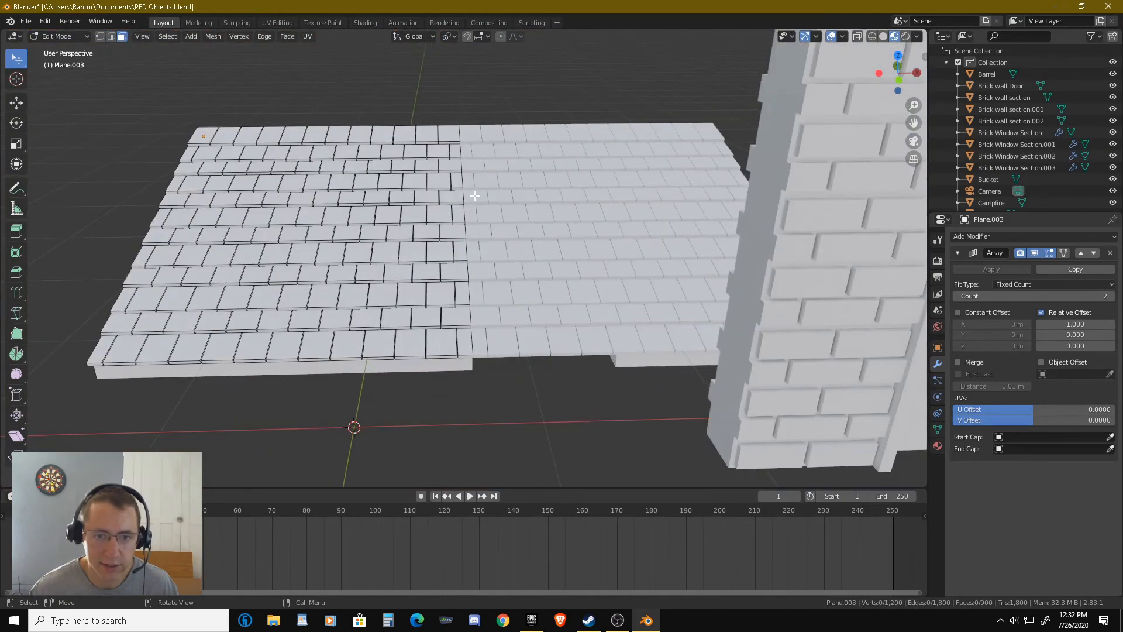
scroll(482, 263, down, 5)
scroll(497, 362, up, 4)
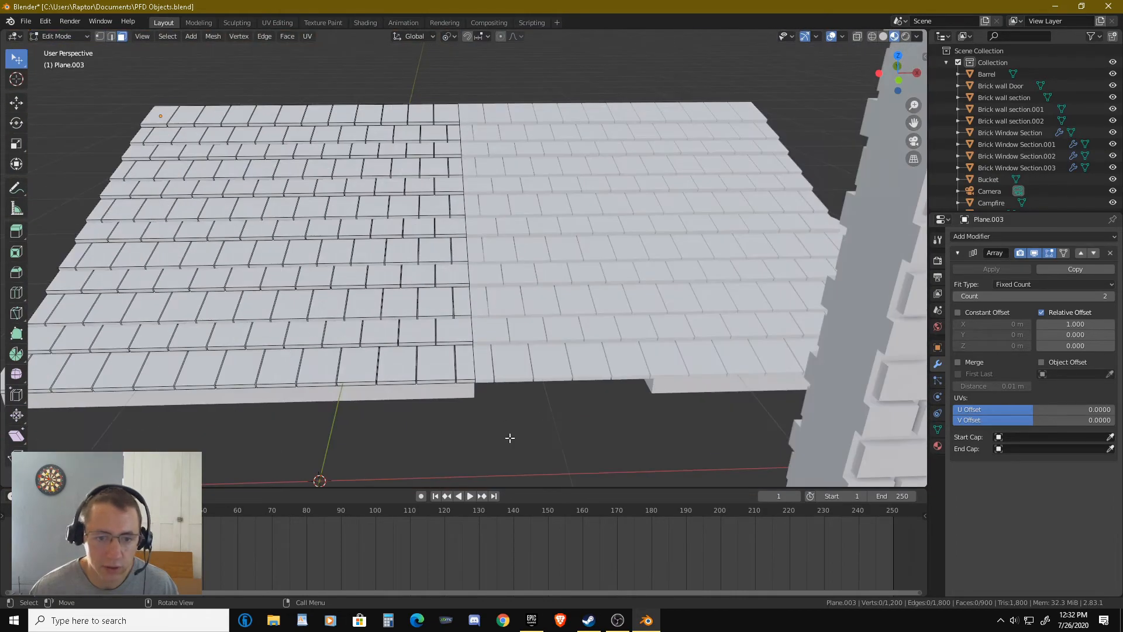
Switch to Object Mode, select the tile object, and examine how its rows line up across the seam.
key(Tab)
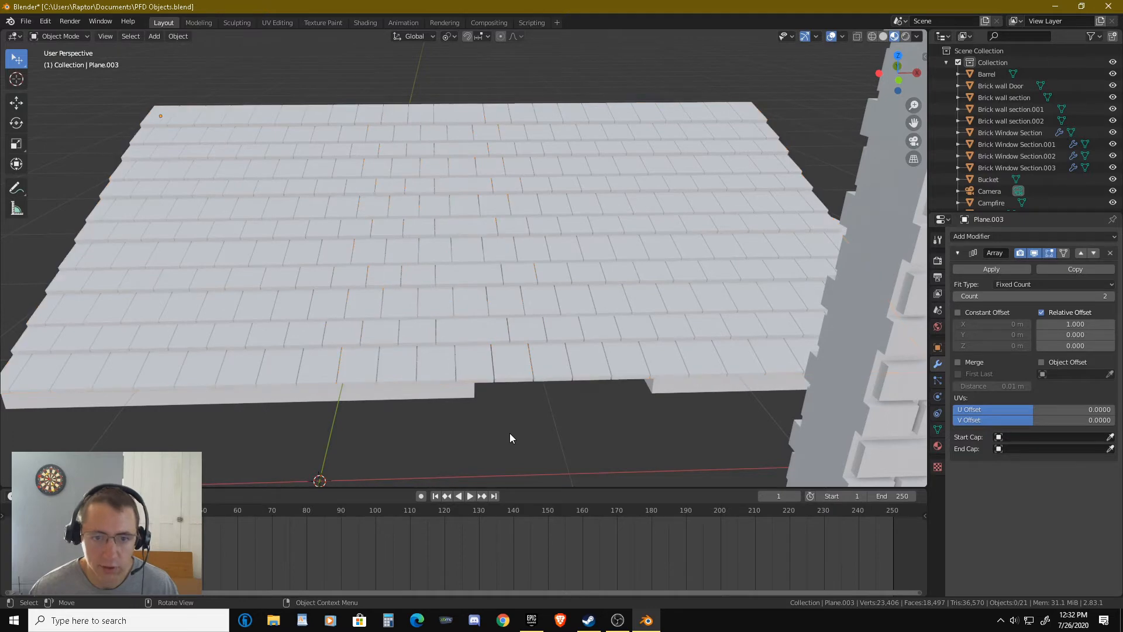
scroll(572, 444, up, 4)
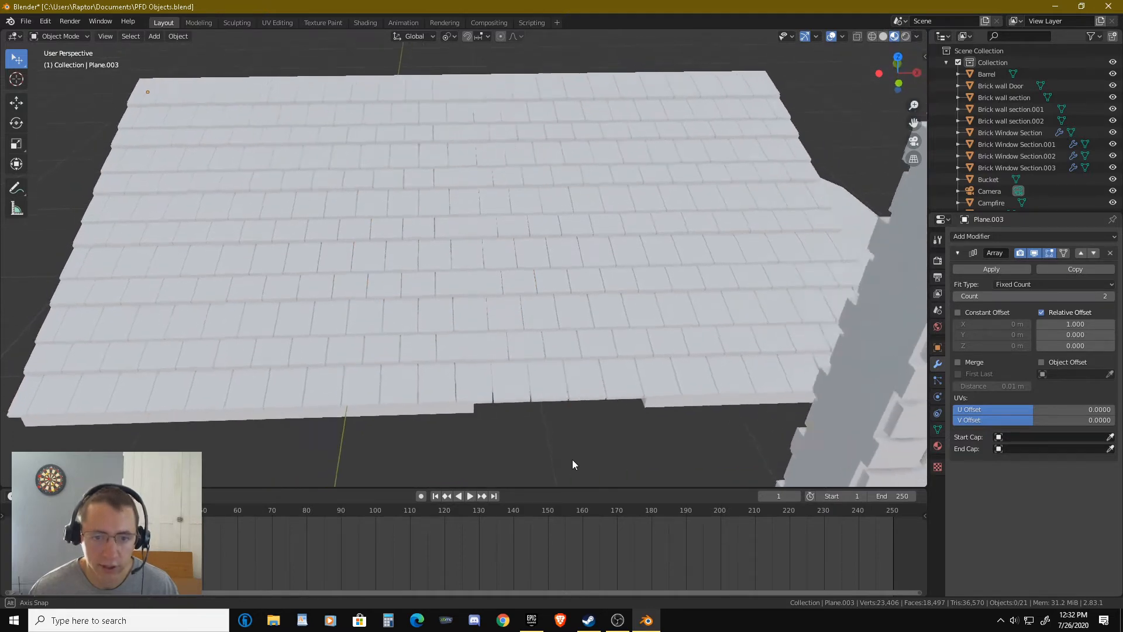
scroll(479, 375, up, 2)
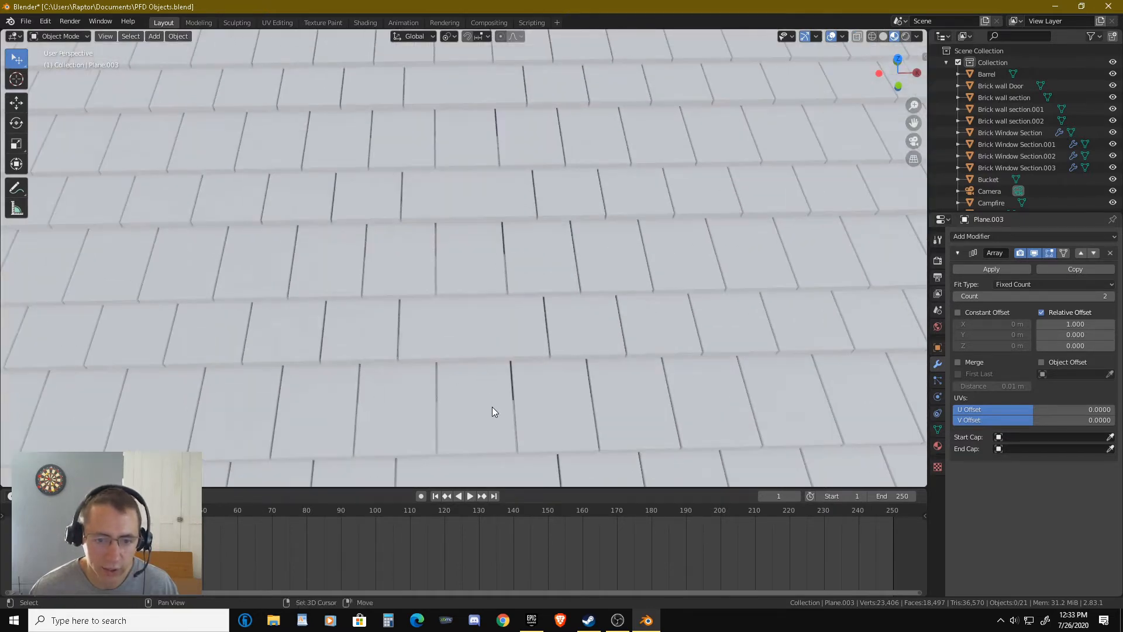
scroll(485, 275, up, 3)
scroll(461, 271, down, 1)
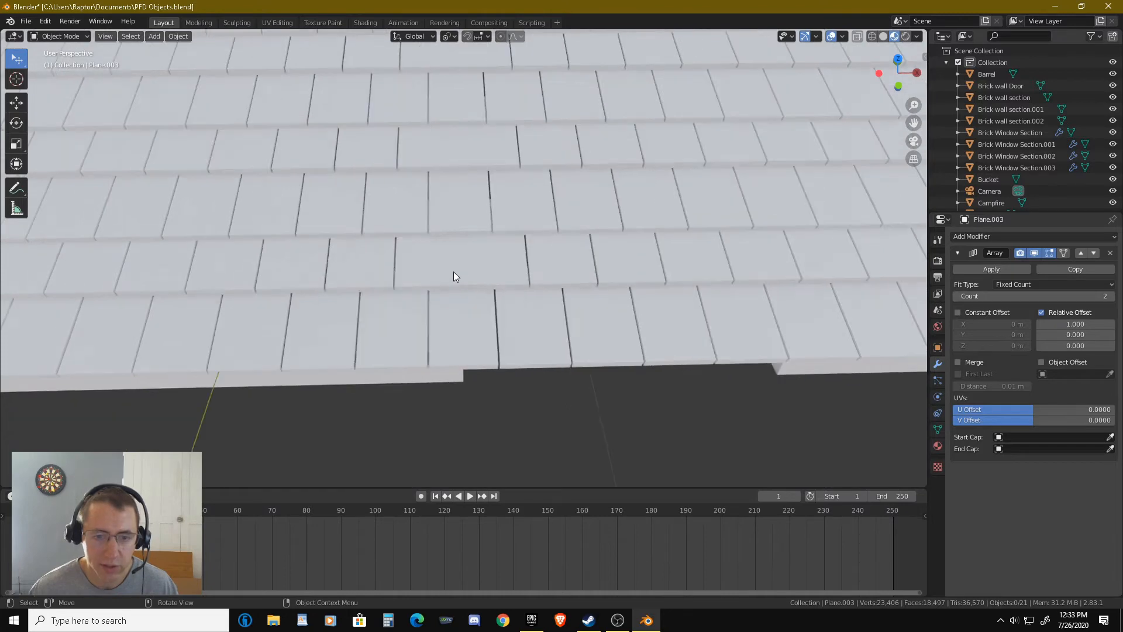
click(468, 281)
scroll(467, 311, down, 1)
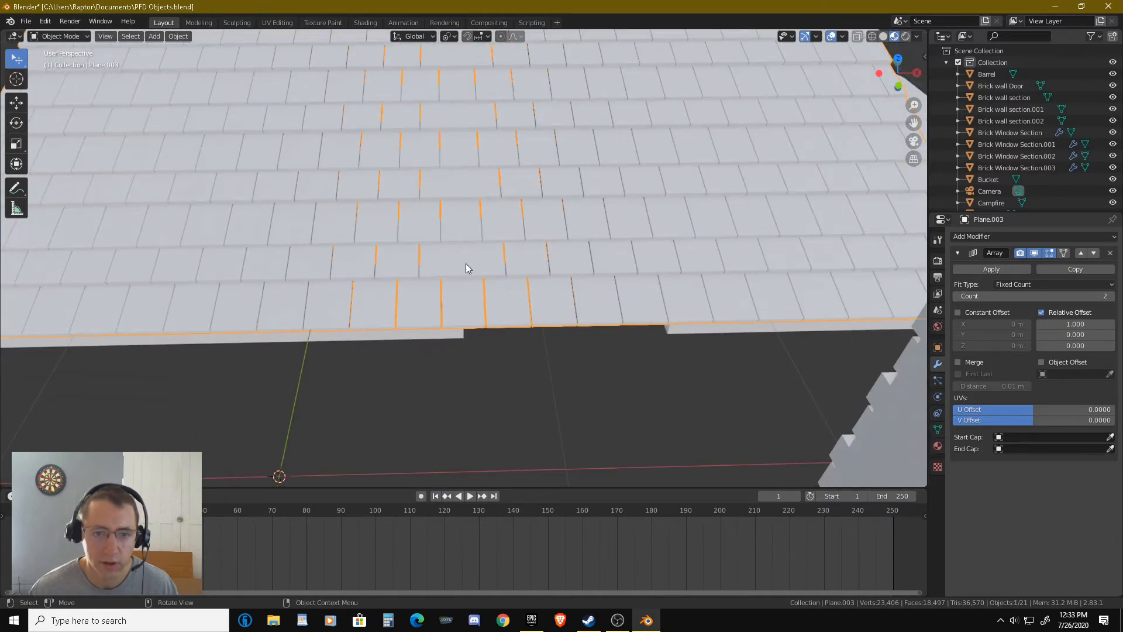
scroll(489, 320, down, 5)
scroll(474, 262, up, 5)
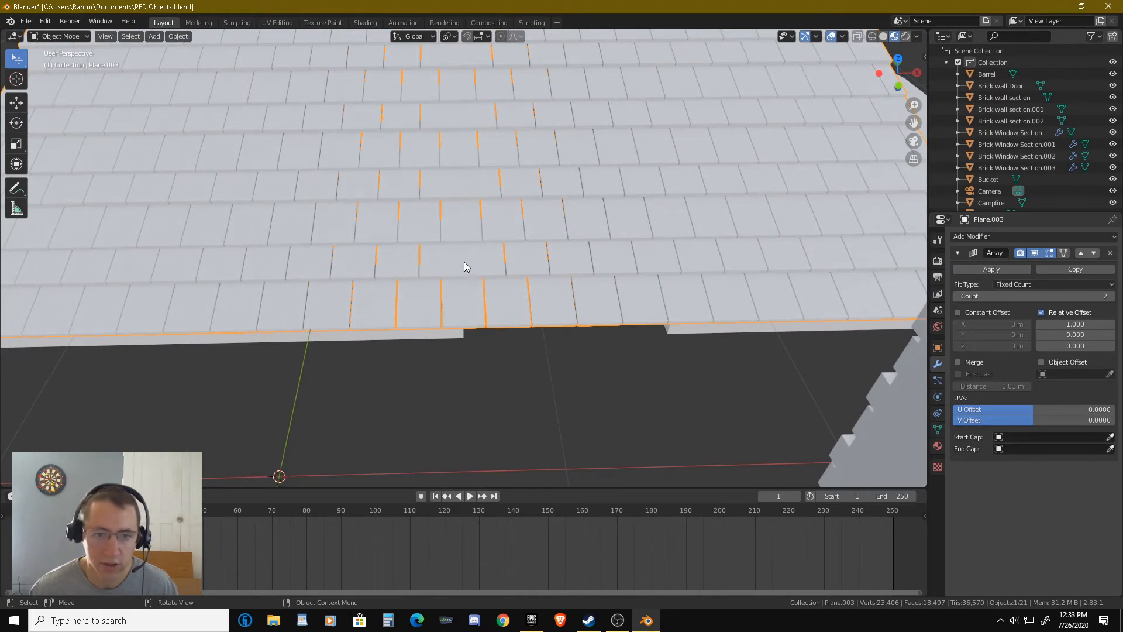
scroll(522, 275, down, 3)
scroll(469, 193, up, 3)
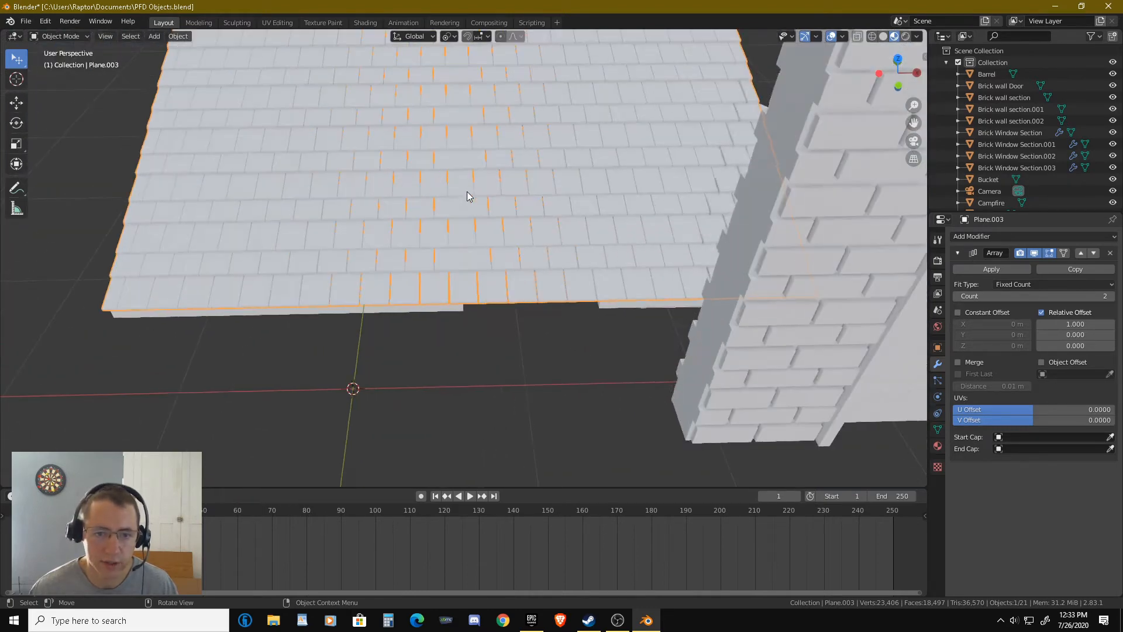
scroll(475, 261, up, 3)
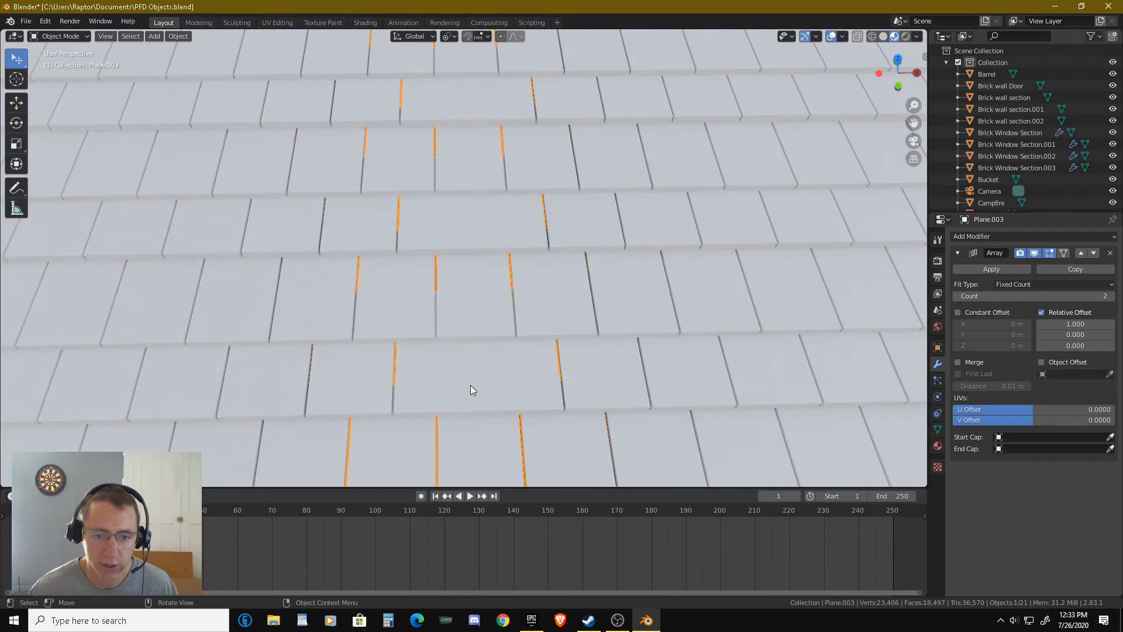
Select the wedge-shaped roof base beneath the tiles, entering and leaving Edit Mode on it.
click(479, 271)
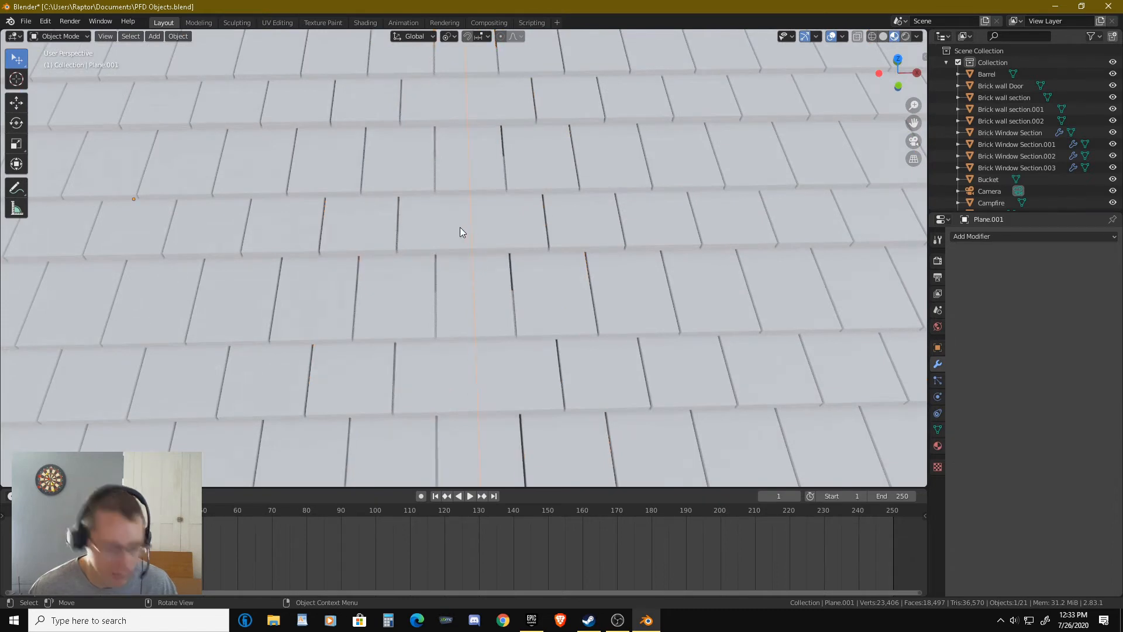
key(Tab)
middle_drag(472, 349, 434, 304)
key(Tab)
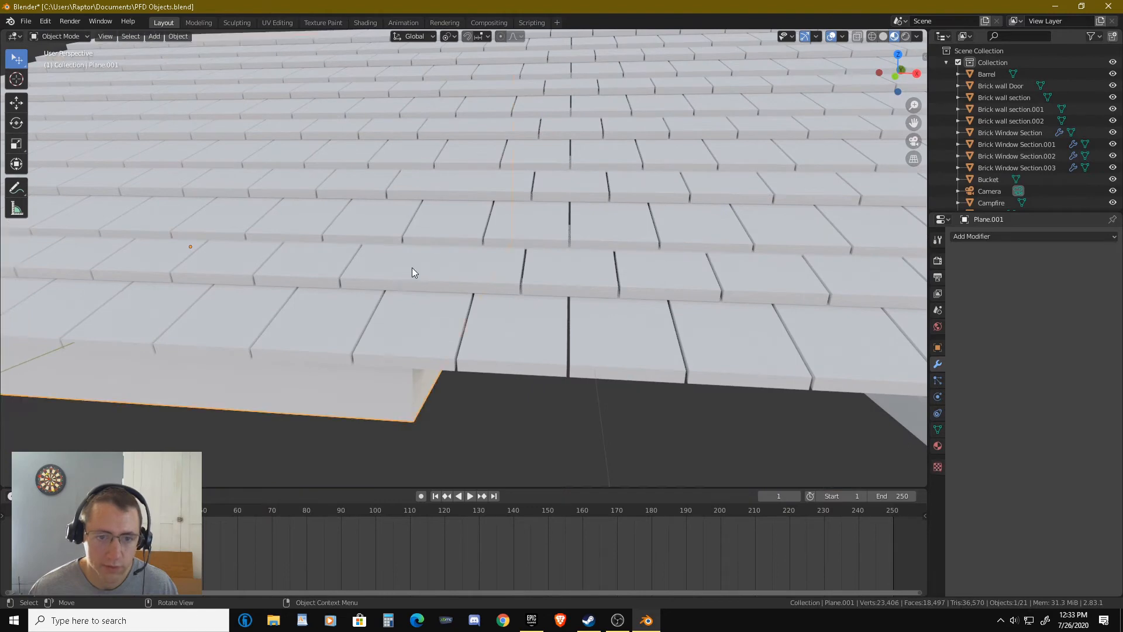
Enter Edit Mode on the roof tile object and undo the accidental move of a single tile face.
click(371, 268)
key(Tab)
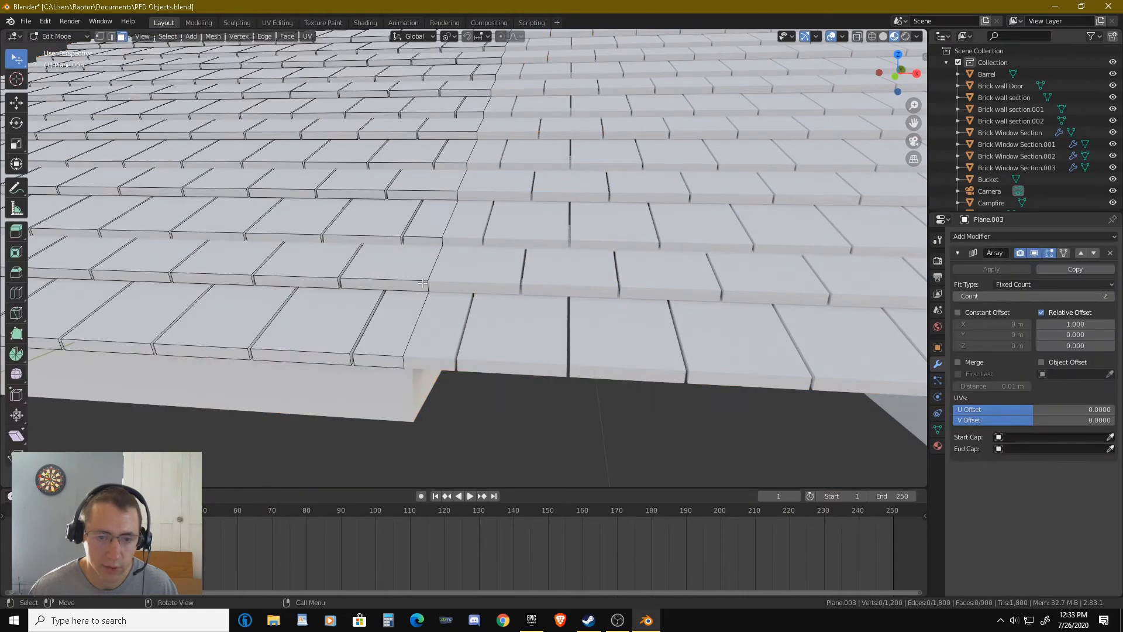
middle_drag(418, 285, 409, 314)
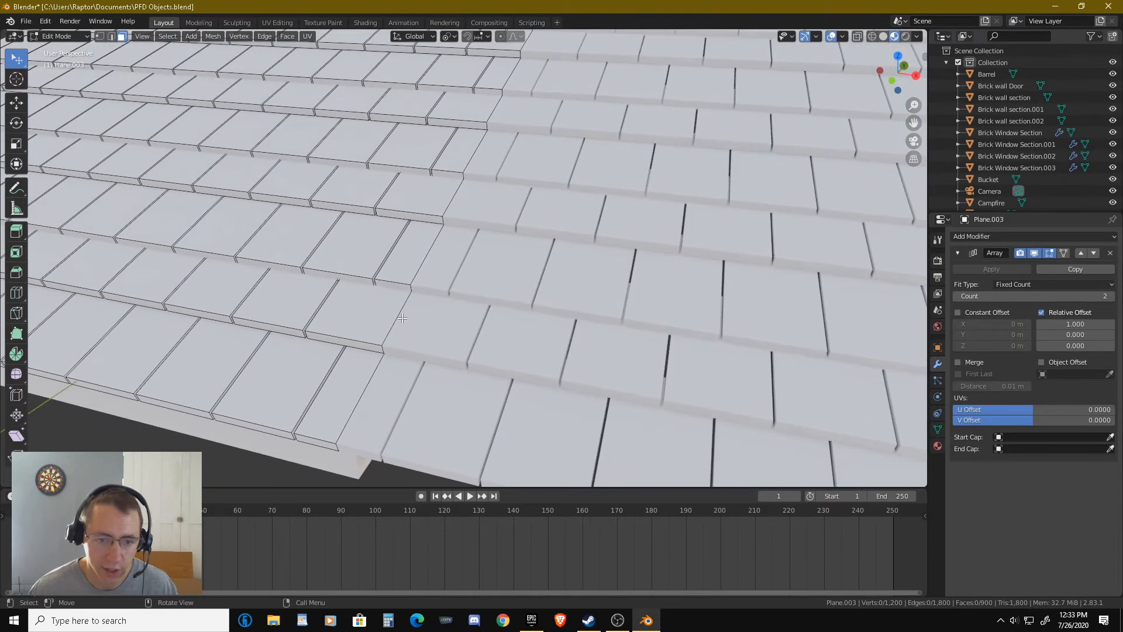
drag(241, 179, 301, 207)
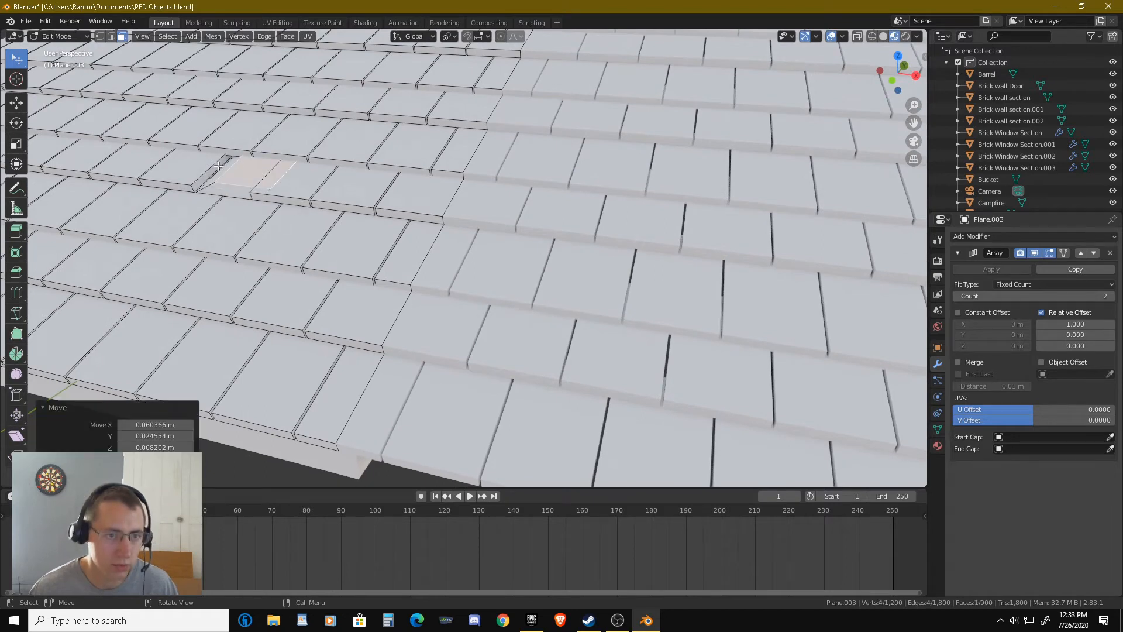
key(ctrl+z)
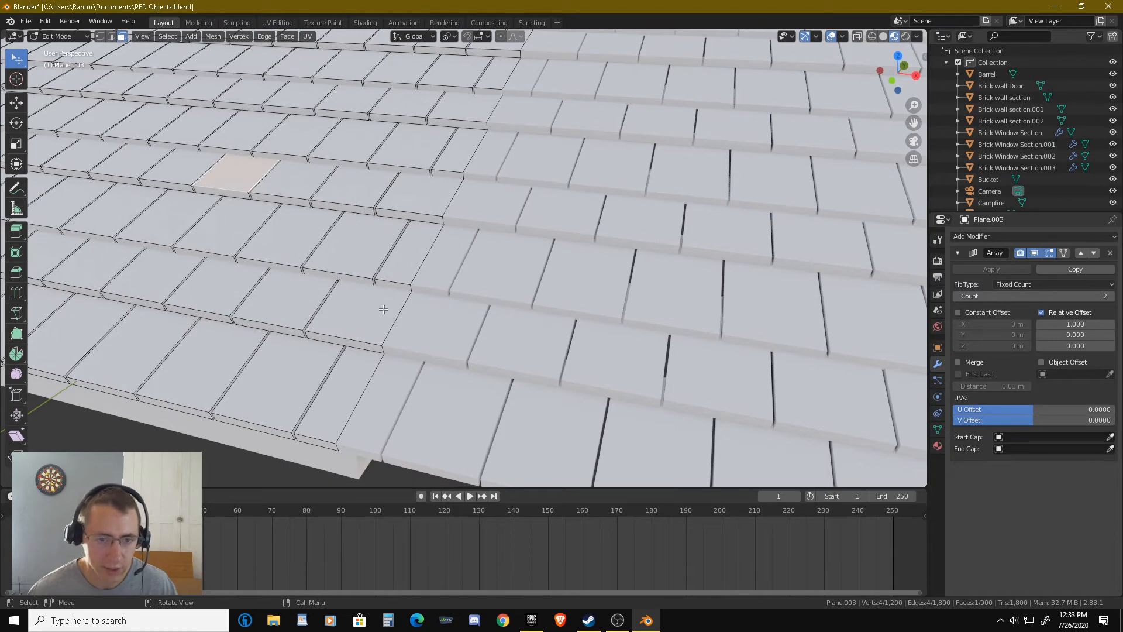
Select the end faces of the full-width tiles along the array seam in alternate rows and move them about -0.0056 m along X.
middle_drag(384, 309, 403, 302)
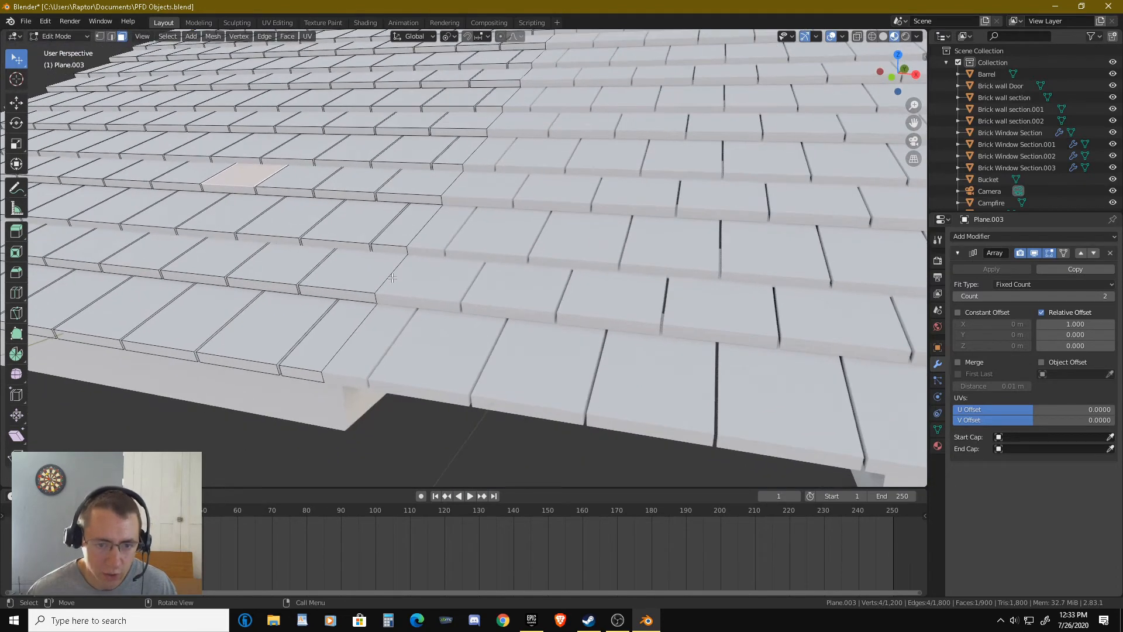
shift+click(454, 188)
shift+middle_drag(489, 139, 461, 203)
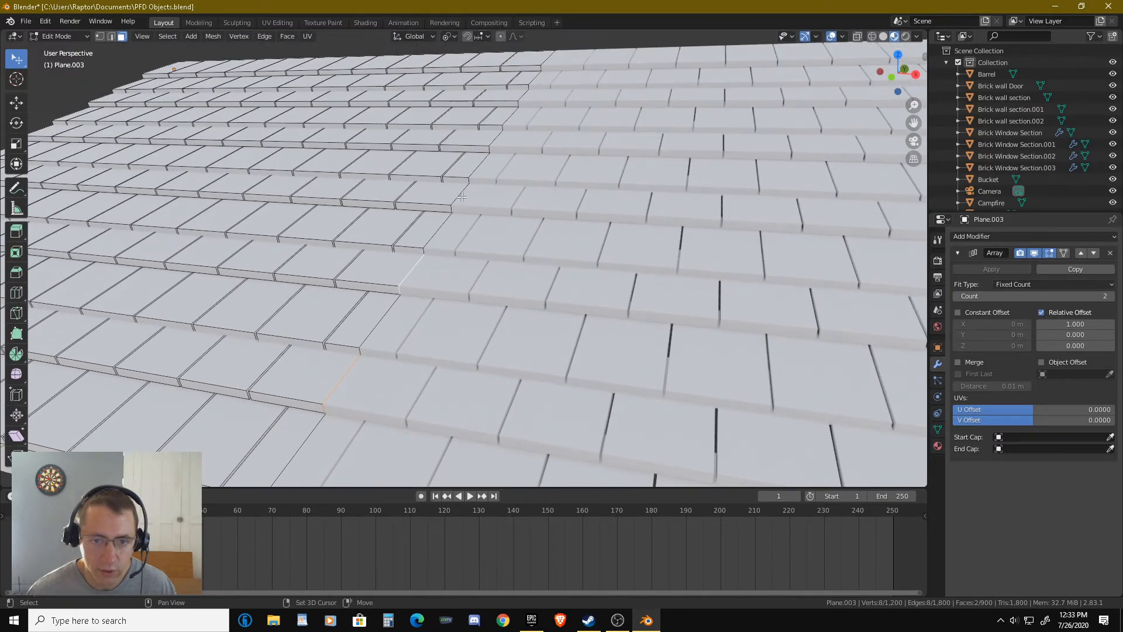
shift+click(462, 198)
scroll(482, 212, down, 1)
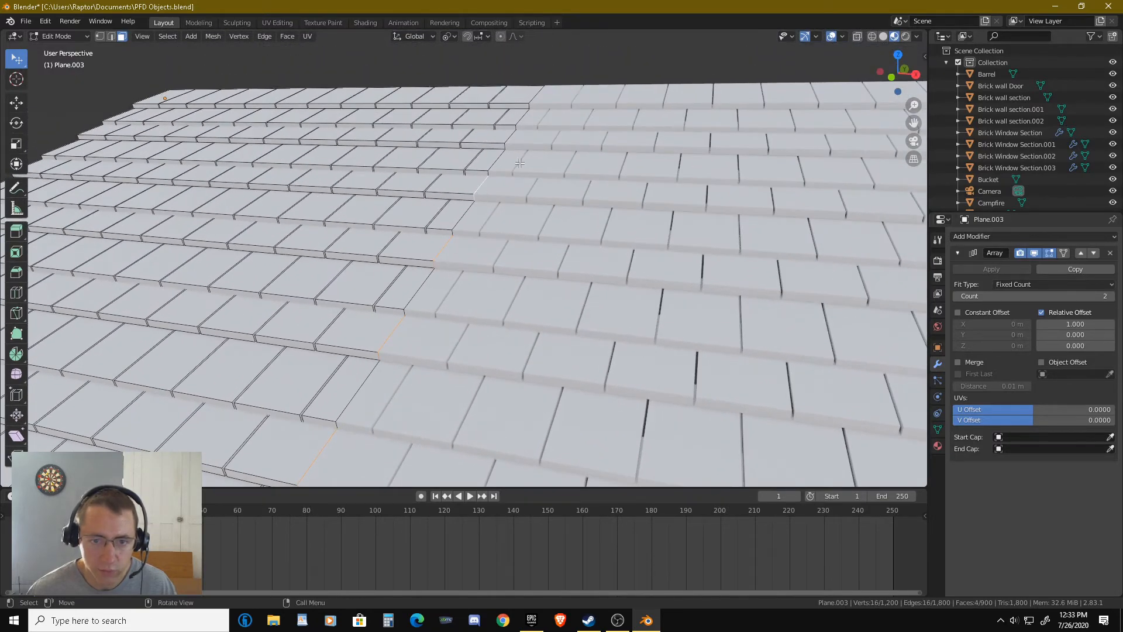
shift+middle_drag(520, 163, 493, 219)
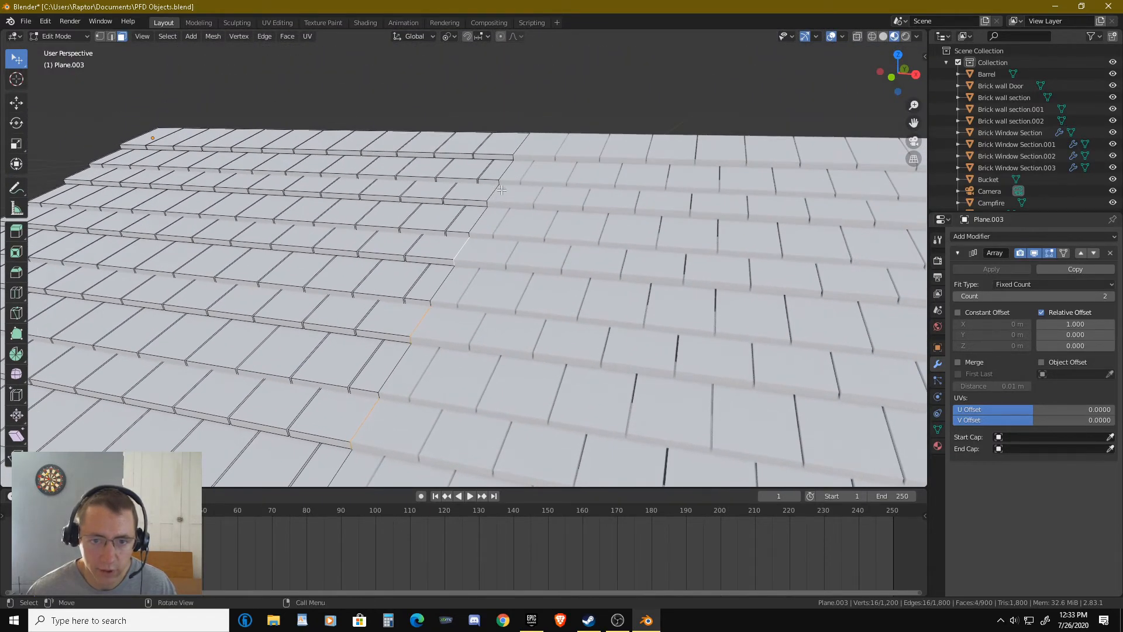
scroll(502, 190, up, 2)
shift+click(499, 204)
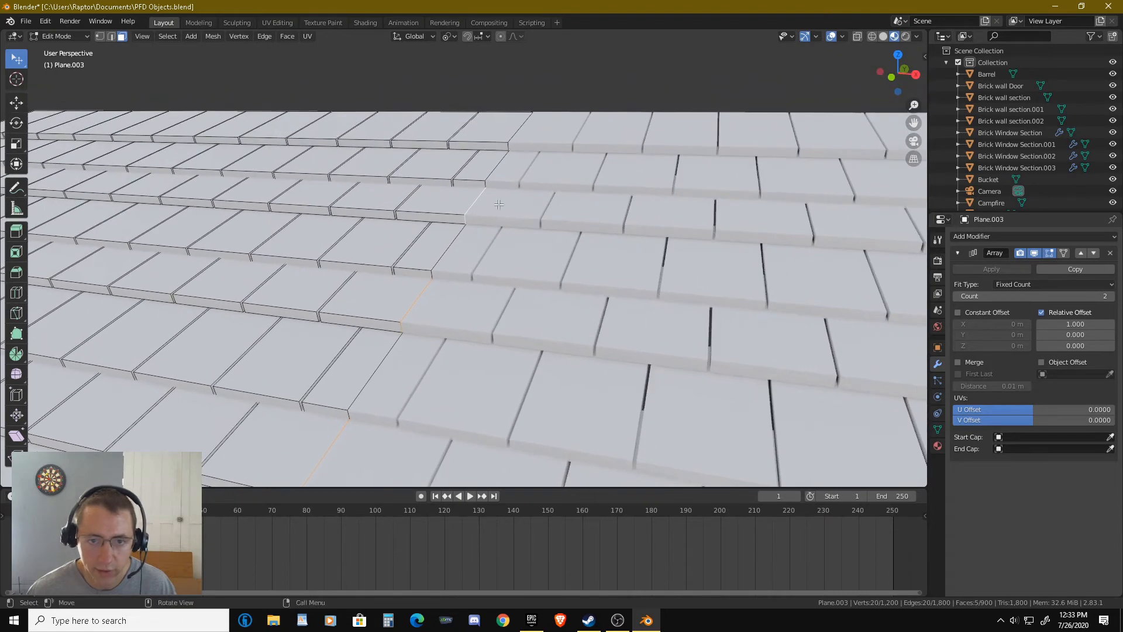
middle_drag(545, 202, 656, 125)
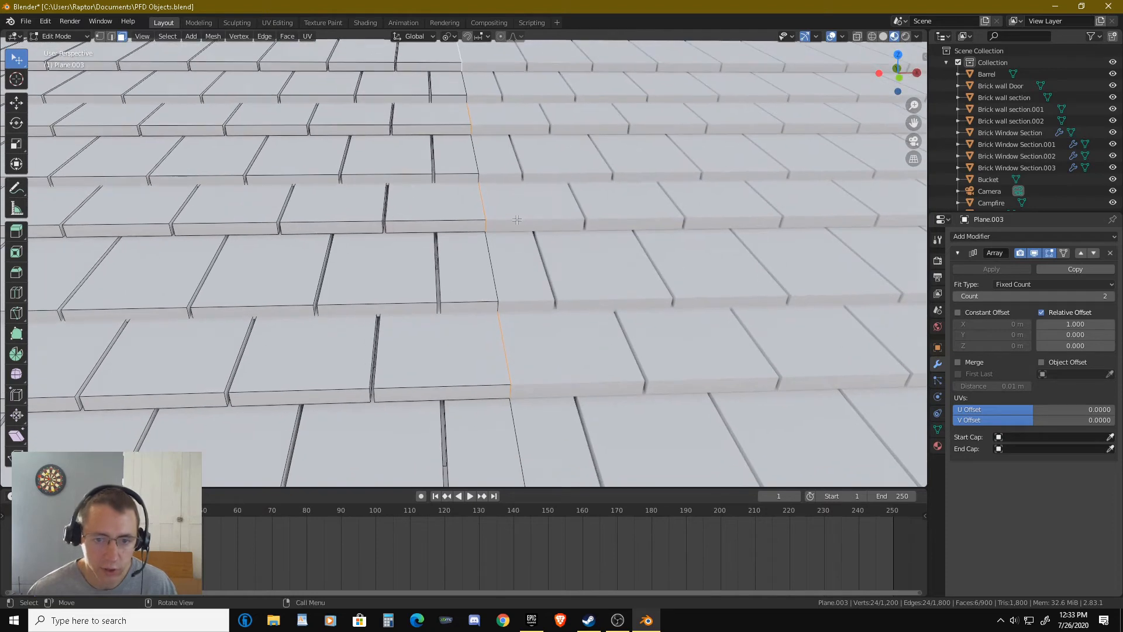
key(g)
key(x)
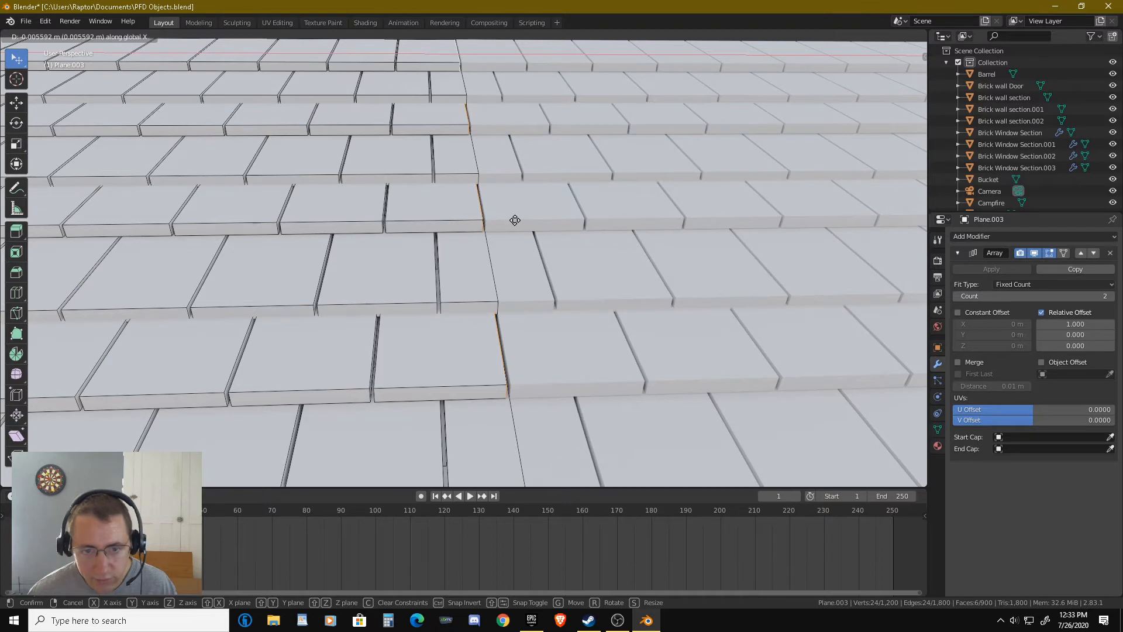
click(515, 220)
Clear the face selection, return to Object Mode, and examine the tile gaps across the array seam up close and from afar.
scroll(516, 167, up, 6)
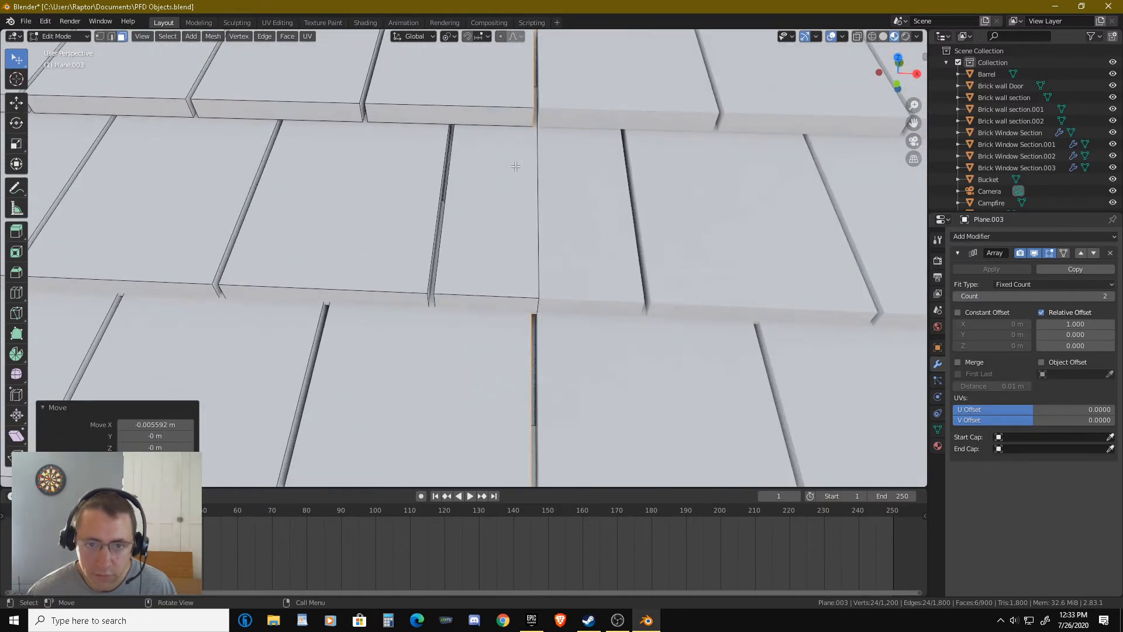
scroll(491, 237, down, 4)
mouse_move(517, 239)
middle_down()
mouse_move(551, 234)
mouse_move(527, 231)
middle_up()
scroll(526, 232, down, 7)
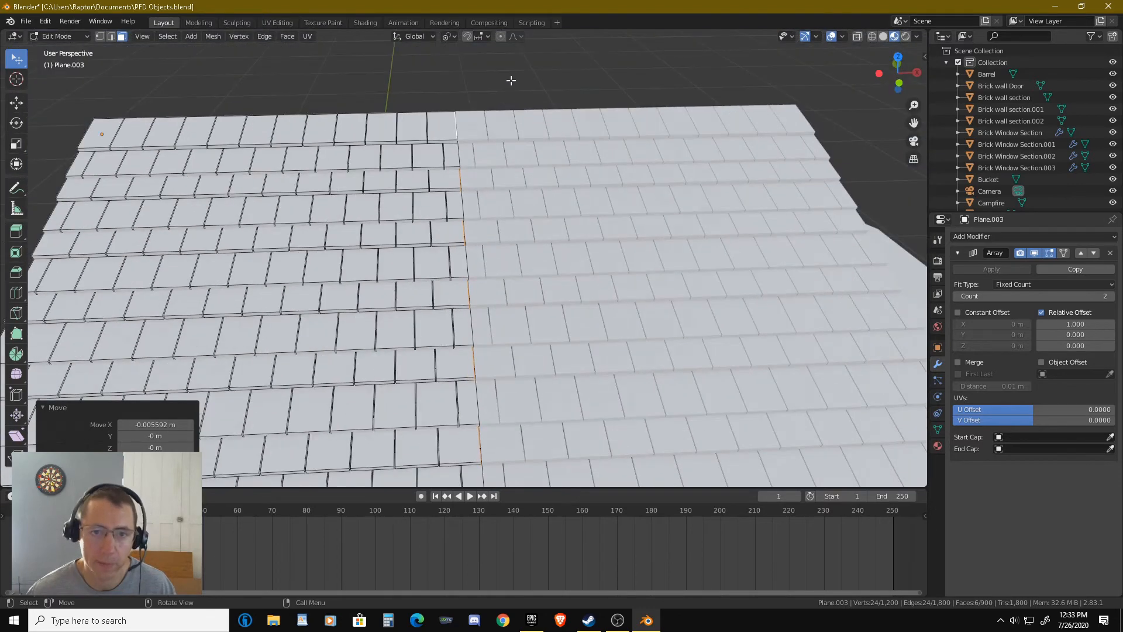
click(510, 79)
key(Tab)
scroll(482, 152, down, 5)
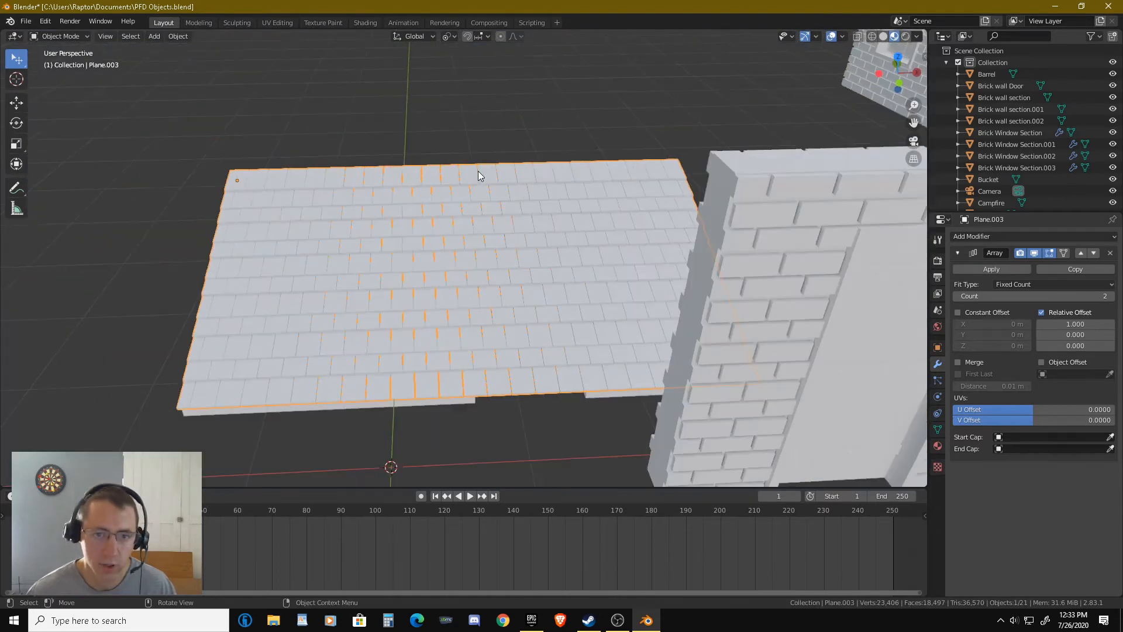
scroll(482, 316, up, 4)
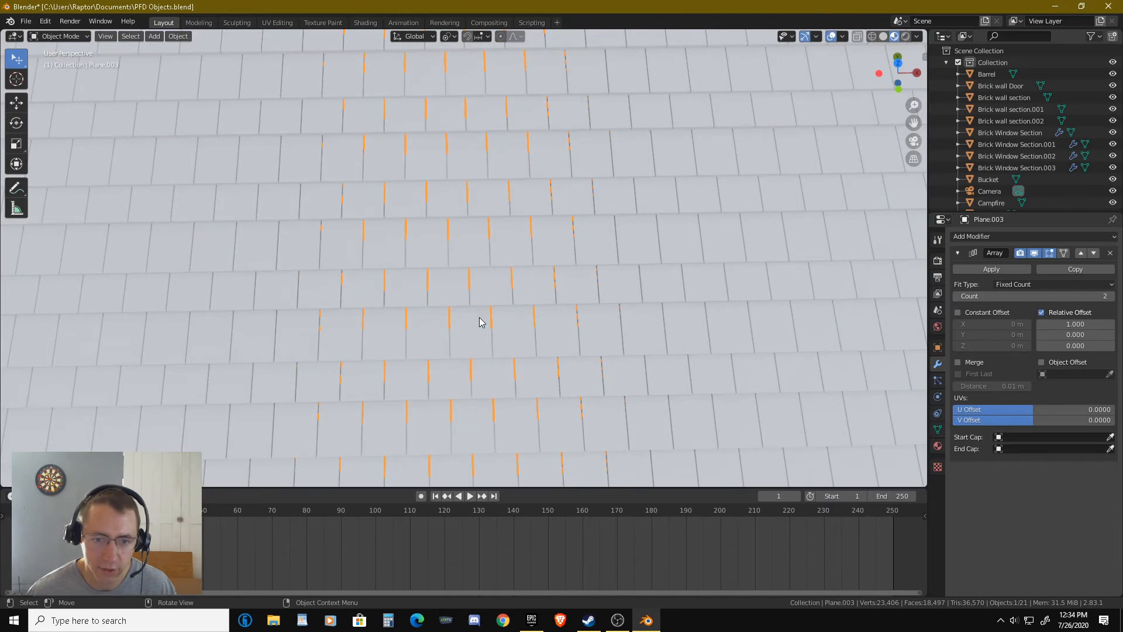
scroll(479, 318, down, 4)
shift+middle_drag(479, 318, 499, 264)
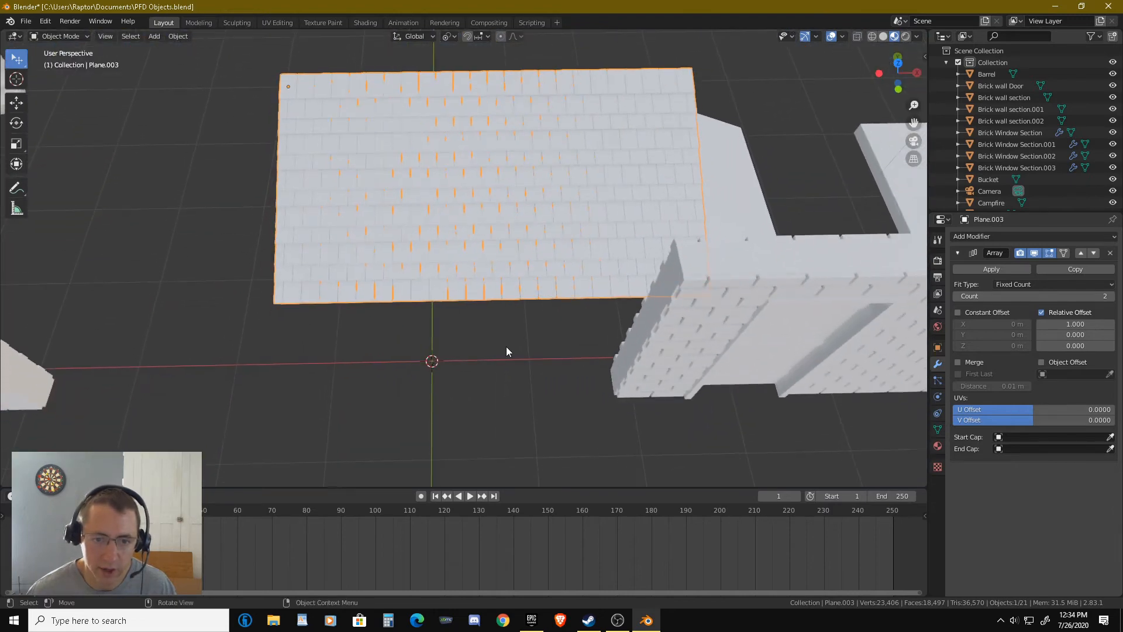
middle_drag(507, 347, 817, 328)
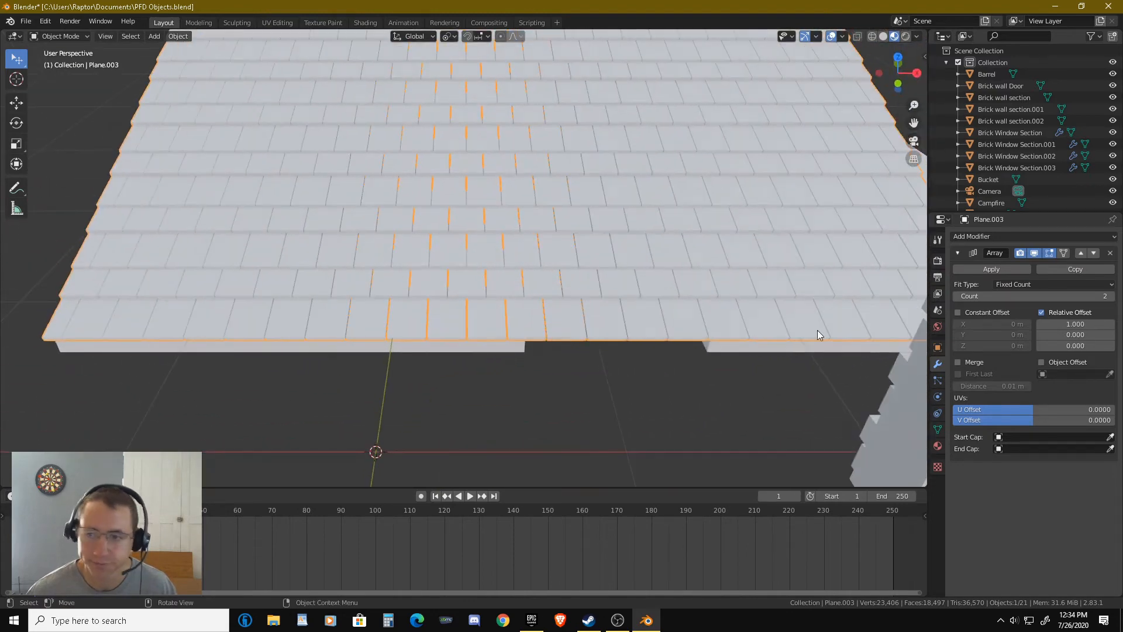
Remove the Array modifier from the tile object and set its origin to its geometry.
click(1111, 253)
middle_drag(552, 318, 368, 240)
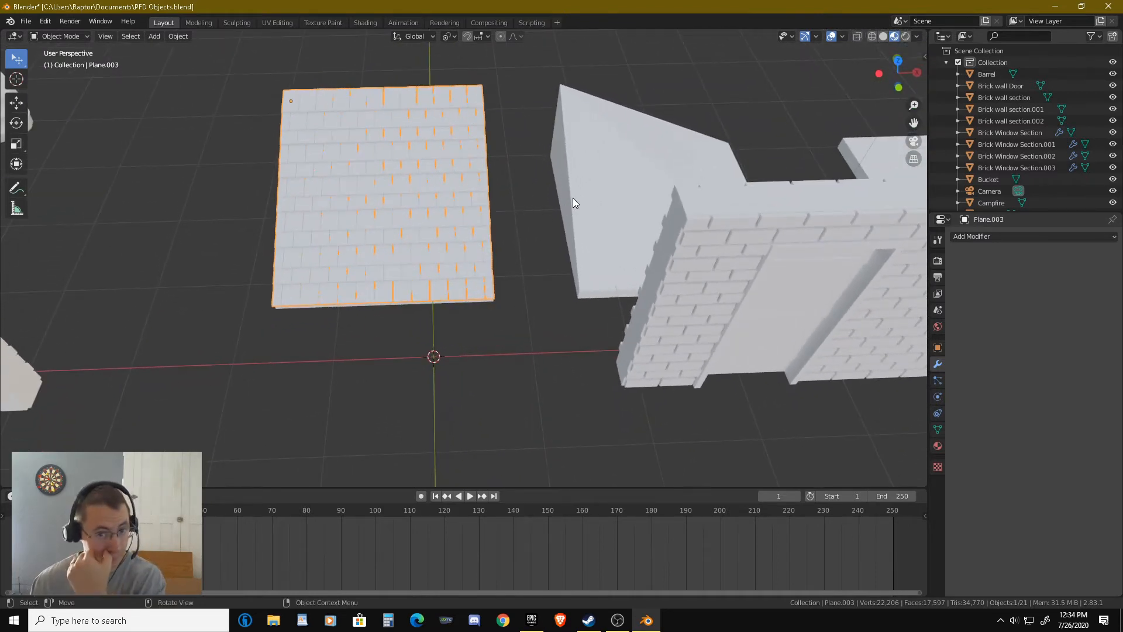
middle_drag(410, 237, 448, 237)
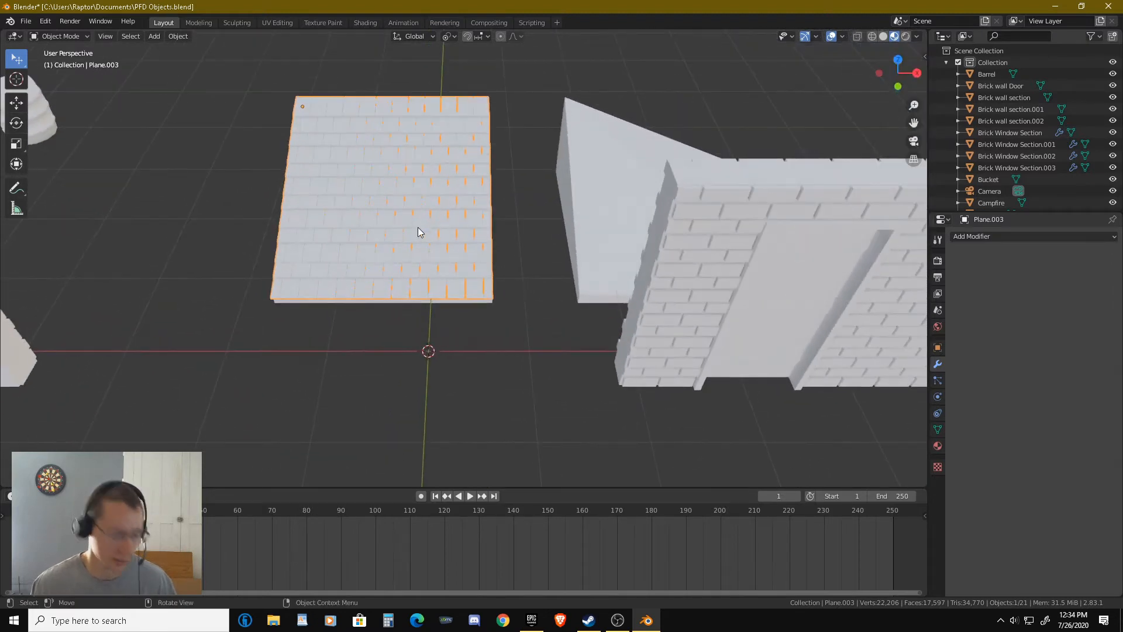
middle_drag(371, 223, 431, 224)
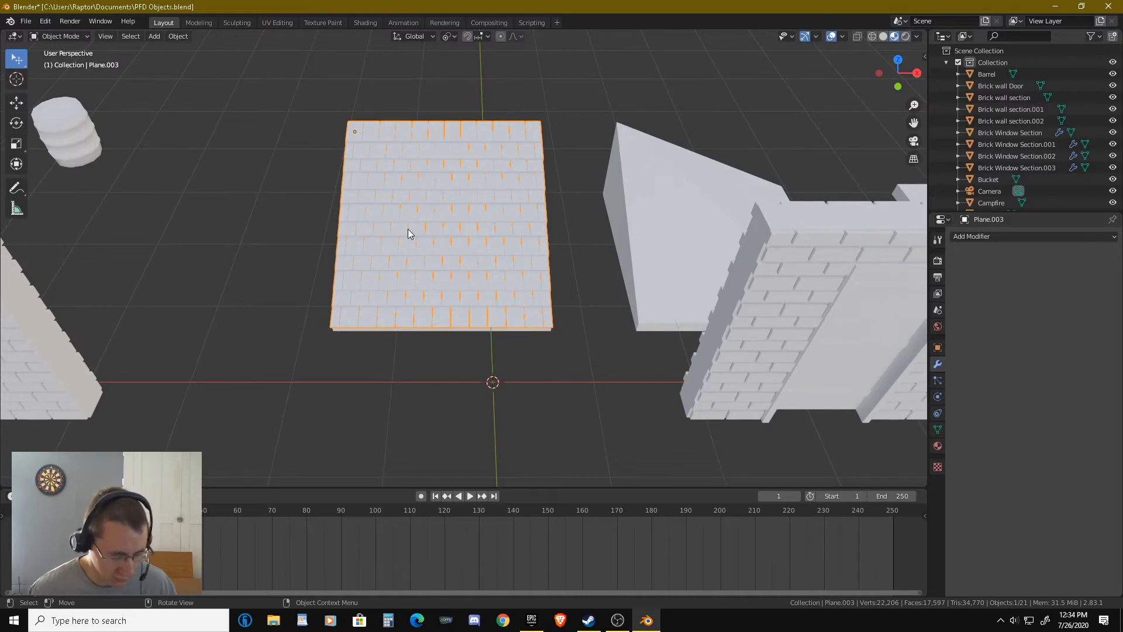
key(F3)
text(Set Origin)
click(475, 250)
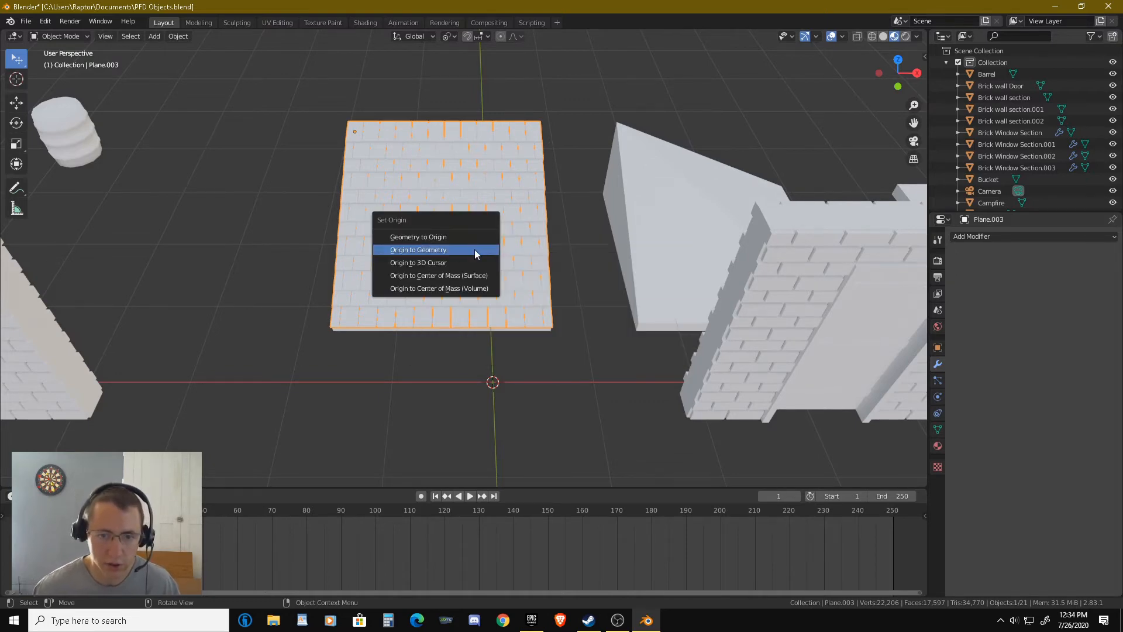
click(475, 249)
Duplicate the tile object and move the copy 3.3251 m along X over the neighbouring wedge-shaped roof base.
middle_drag(474, 248, 347, 317)
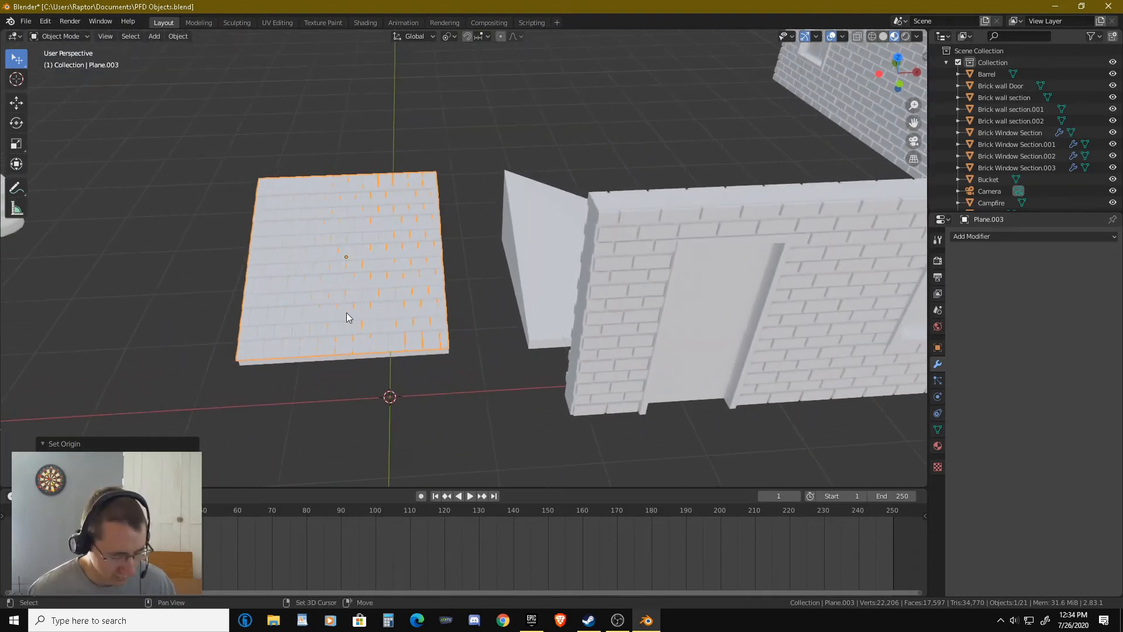
key(shift+d)
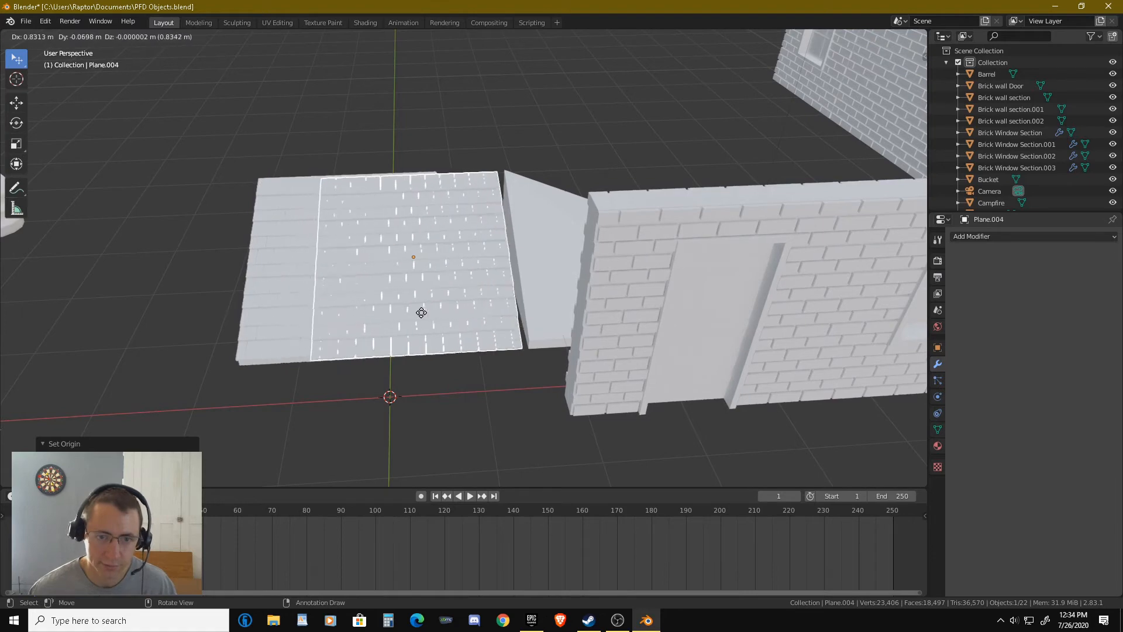
key(x)
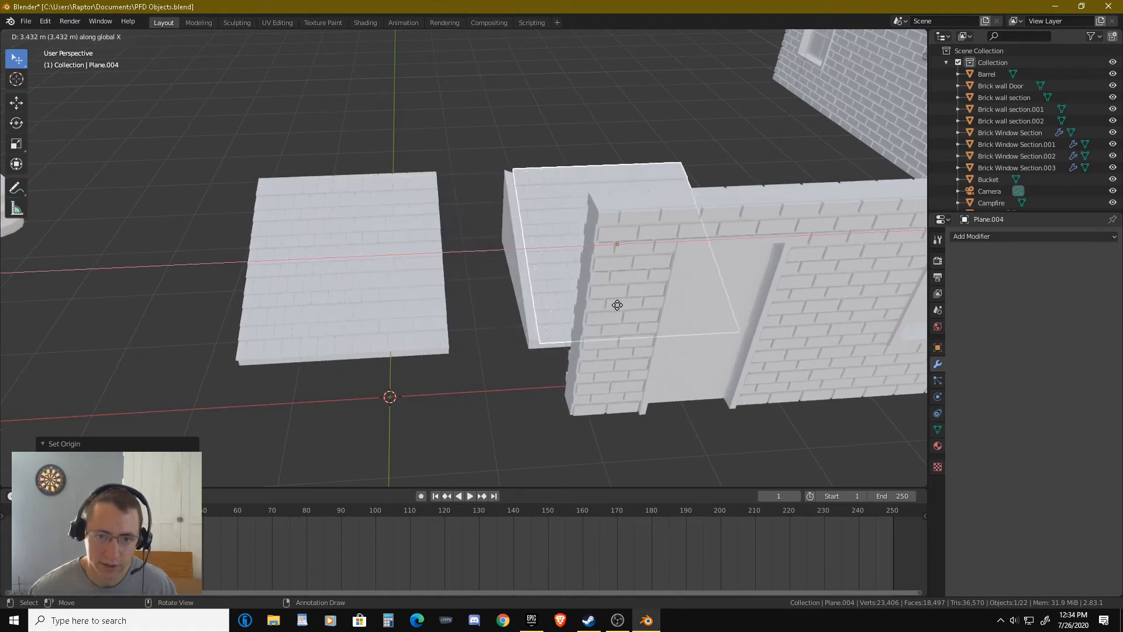
click(610, 304)
Duplicate the tile copy in place and rotate the new duplicate 90° about the global Z axis.
middle_drag(522, 275, 468, 263)
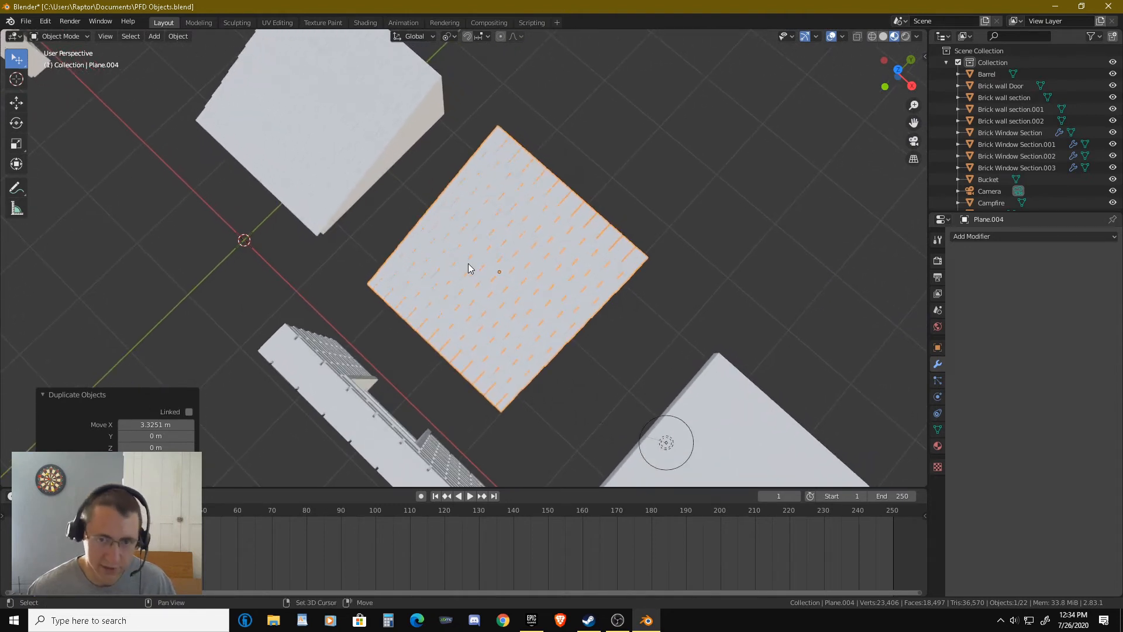
key(shift+d)
key(r)
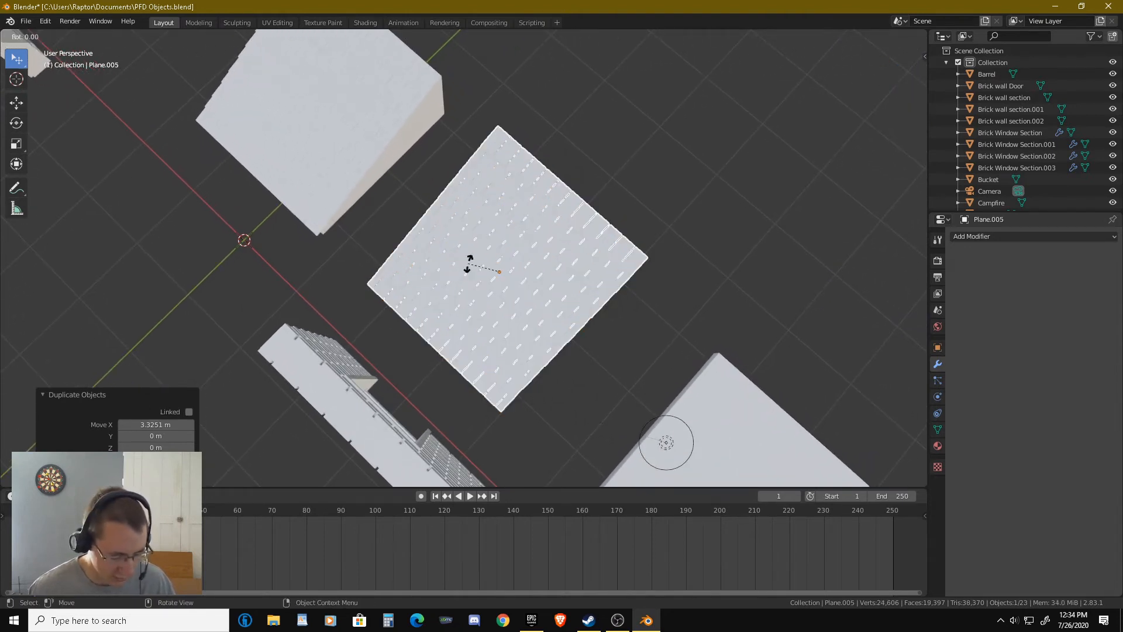
text(90)
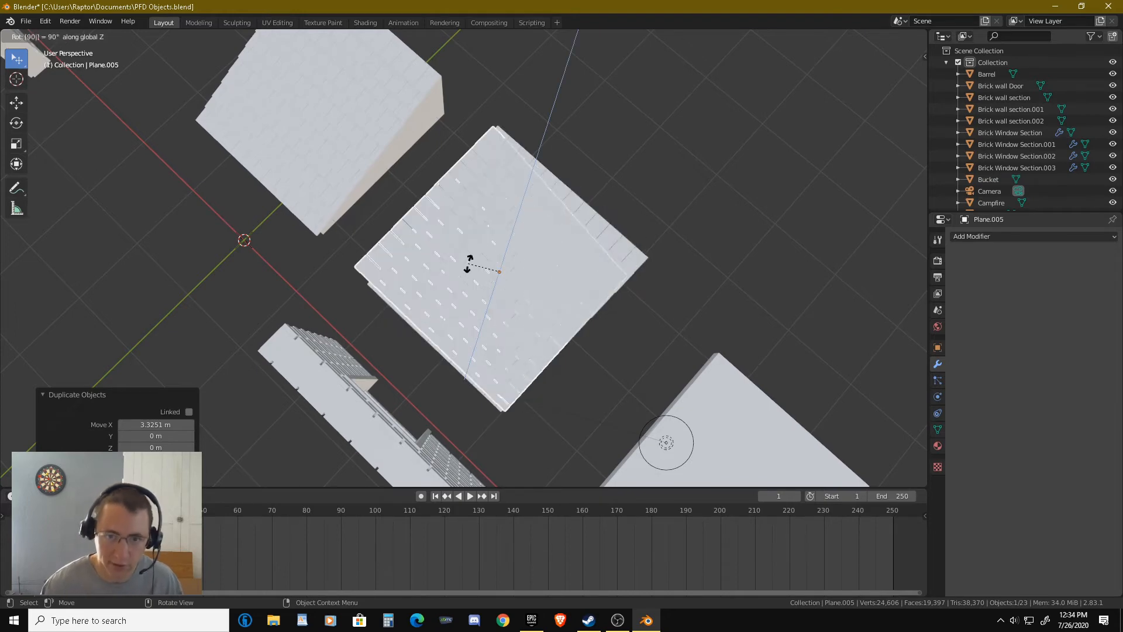
key(Return)
Move the rotated tile copy about 0.042 m along X to line up with the raised corner of the roof base.
middle_drag(468, 263, 304, 219)
scroll(539, 353, up, 2)
scroll(577, 221, up, 6)
scroll(597, 213, down, 4)
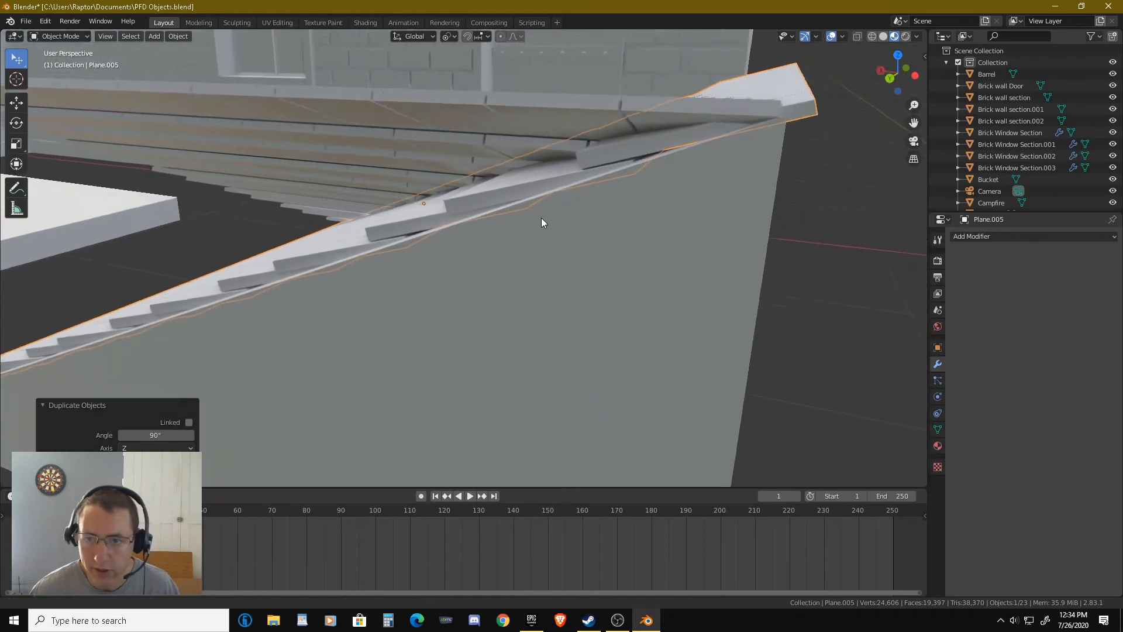
scroll(508, 241, up, 2)
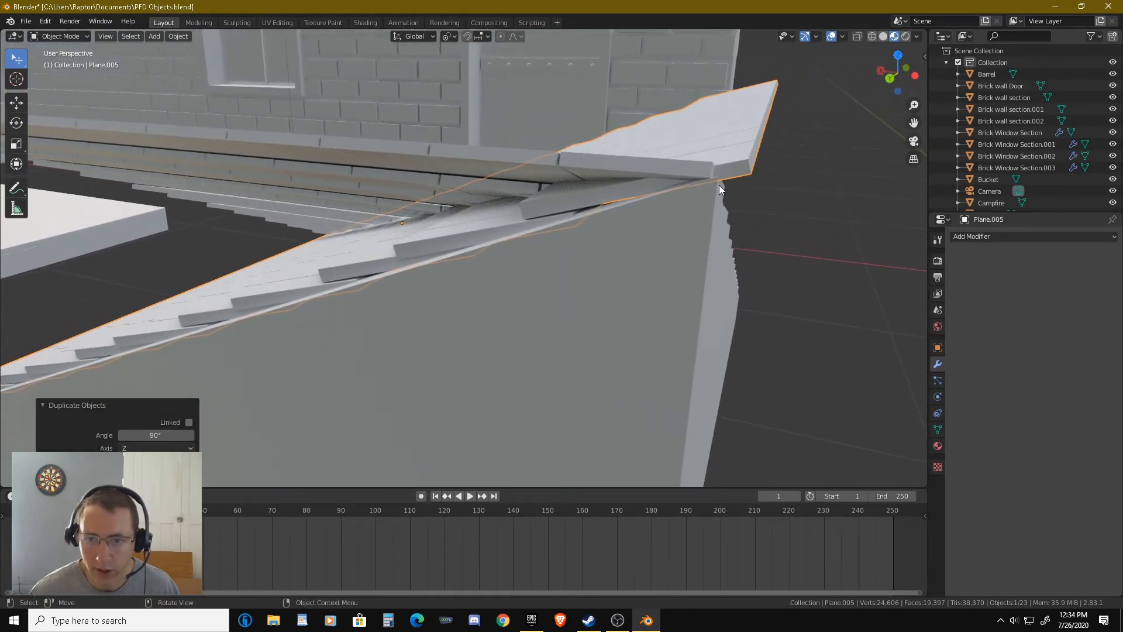
key(g)
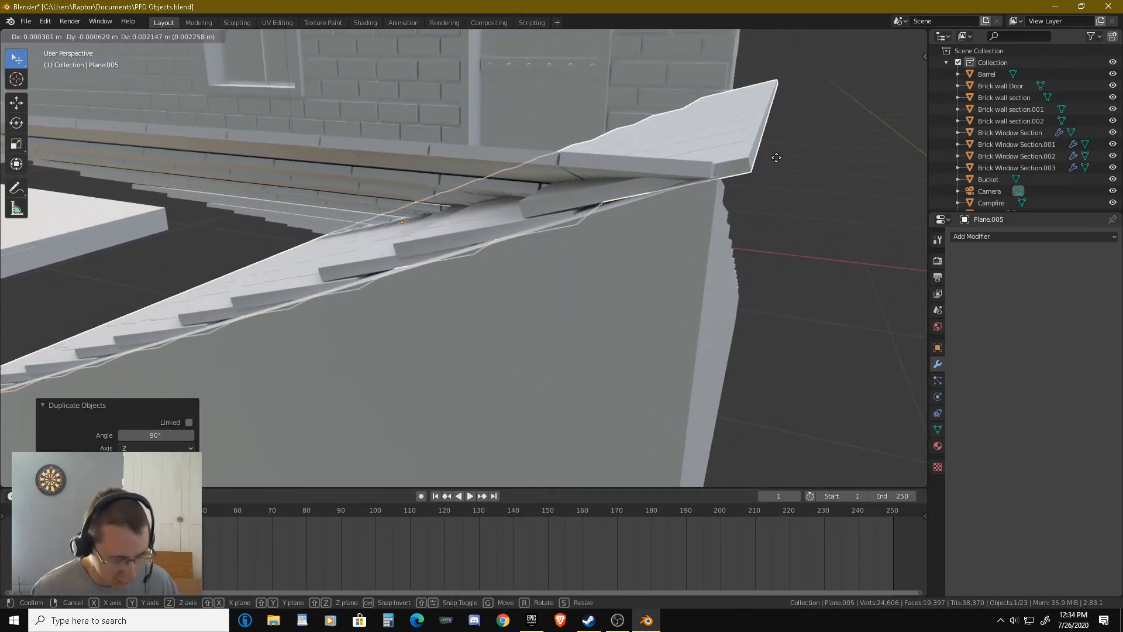
key(x)
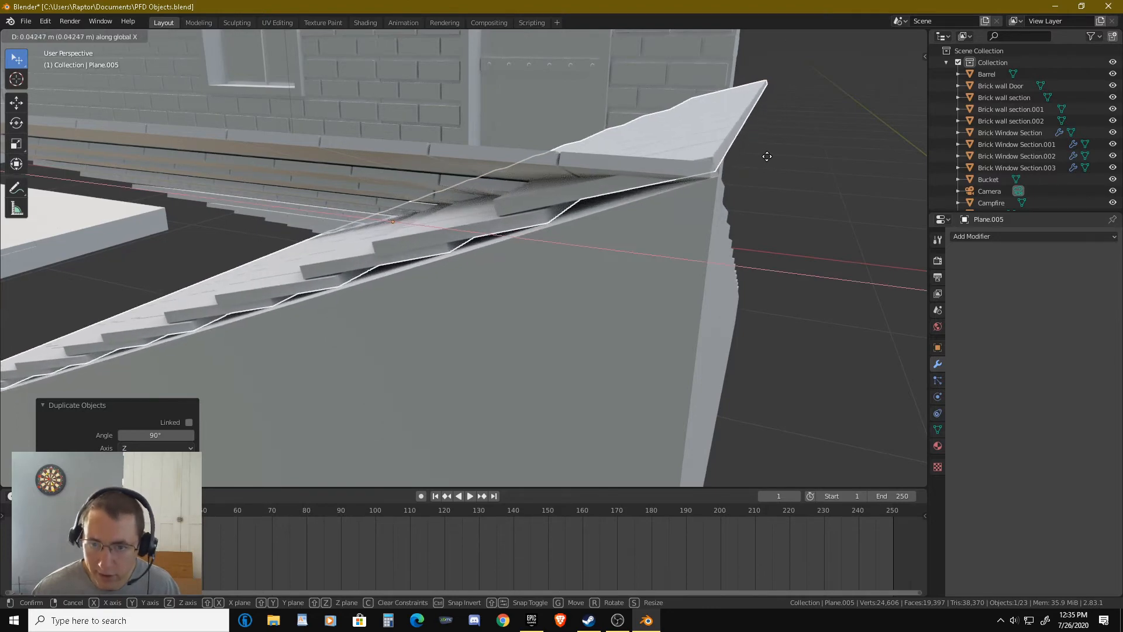
click(767, 156)
Move the rotated tile copy about 0.040 m along Y so its end meets the roof base's corner.
middle_drag(765, 157, 678, 185)
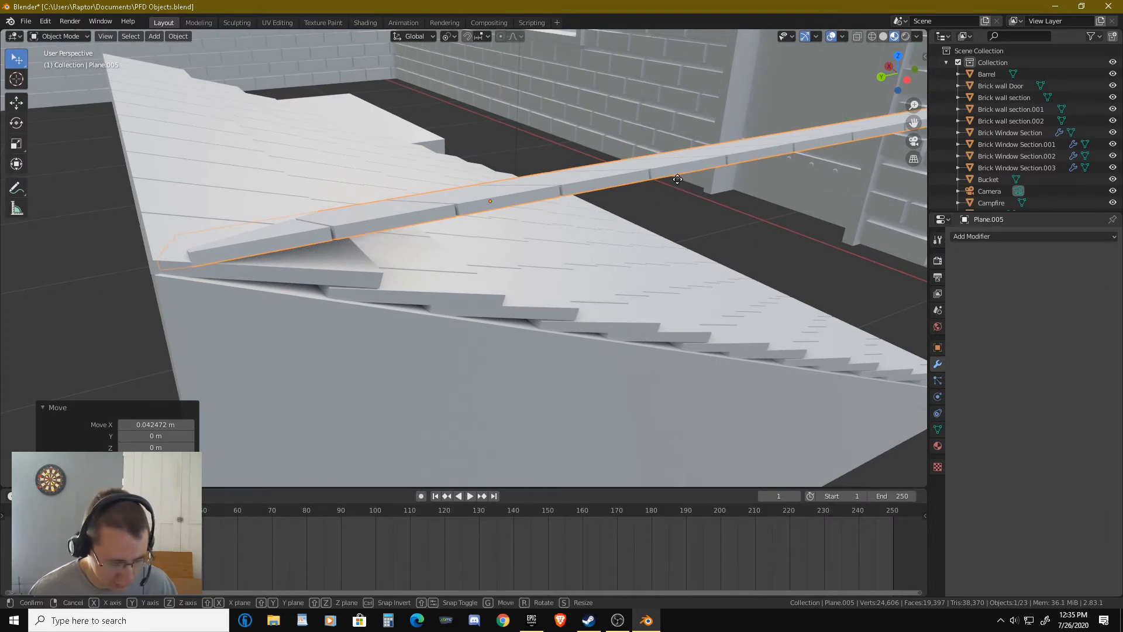
key(g)
key(y)
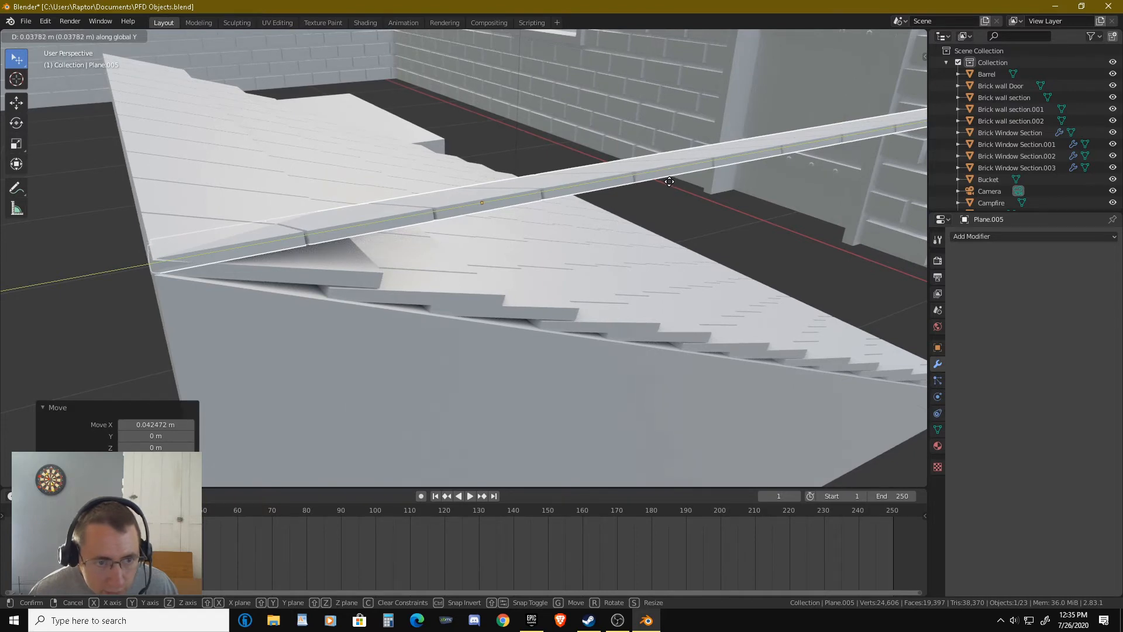
click(668, 182)
Move the unrotated tile copy slightly in the horizontal plane so its outer corner lines up with the roof base's raised corner.
middle_drag(593, 189, 584, 201)
key(KP_7)
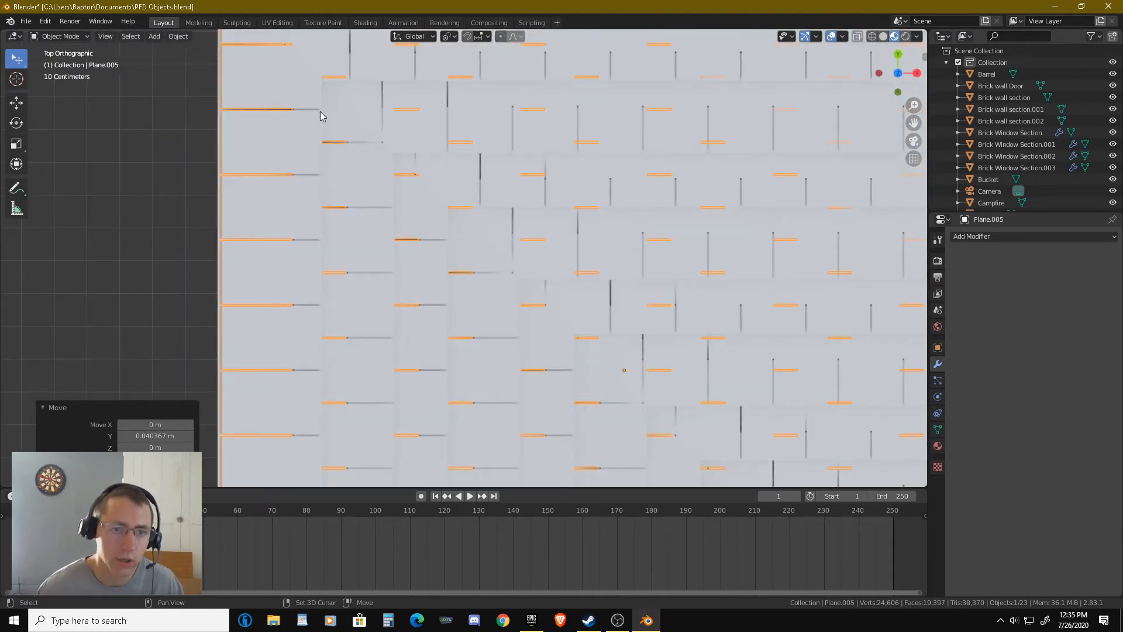
shift+middle_drag(321, 111, 479, 263)
scroll(399, 127, up, 3)
shift+middle_drag(345, 93, 454, 254)
scroll(420, 187, up, 3)
scroll(409, 191, up, 3)
shift+middle_drag(409, 191, 439, 223)
click(423, 180)
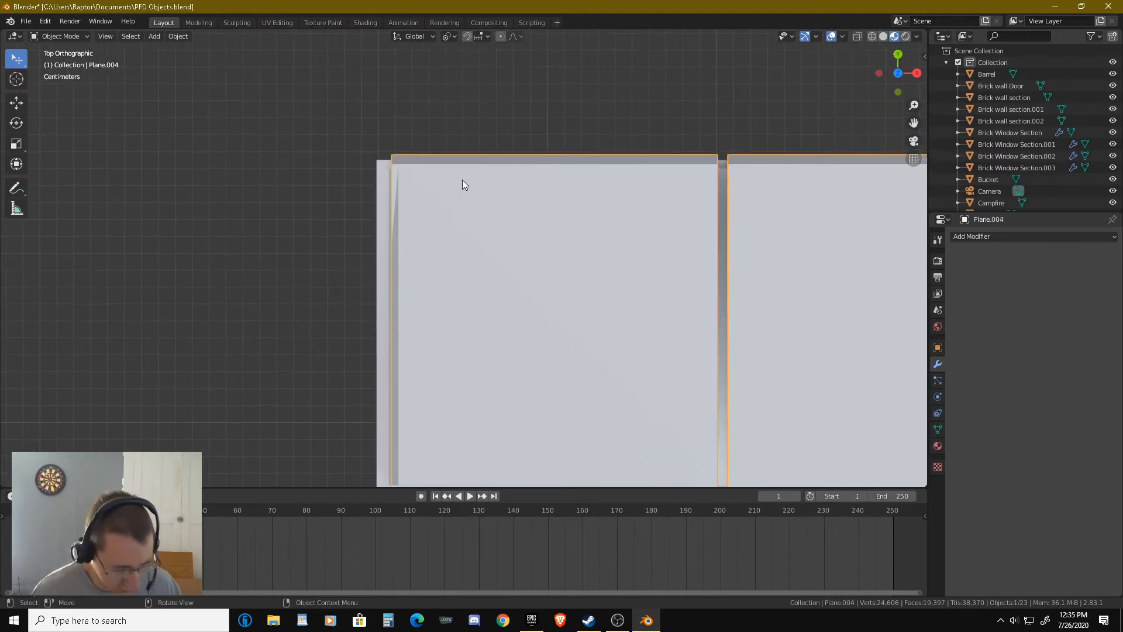
key(g)
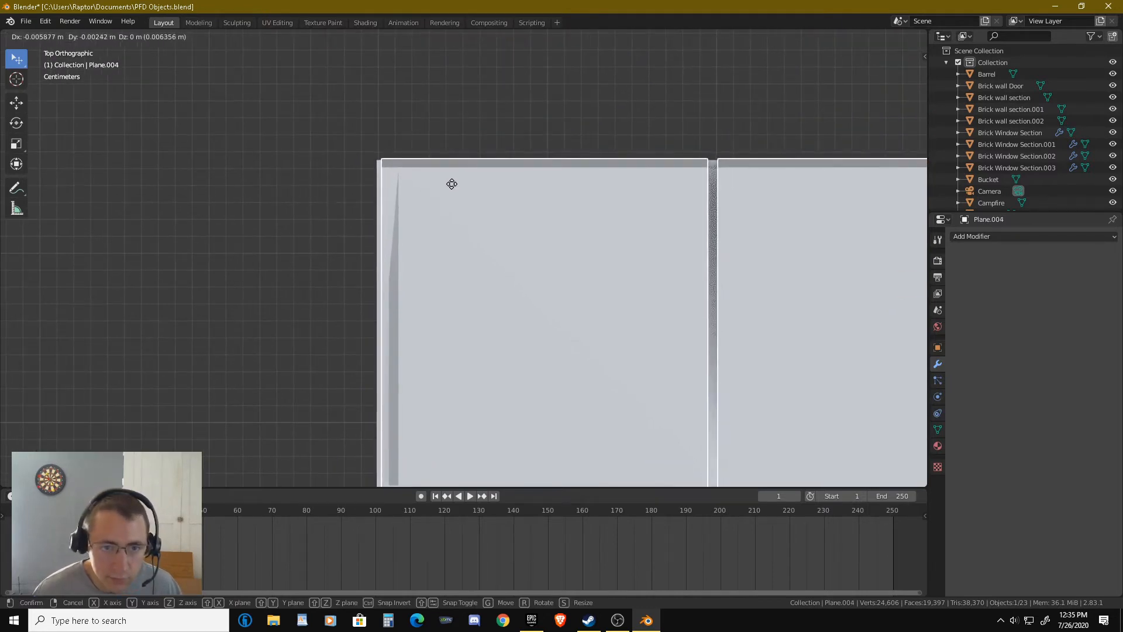
click(447, 185)
Move the rotated tile copy about -0.009 m along X and 0.0045 m along Y to align it with the roof base's corner.
click(444, 214)
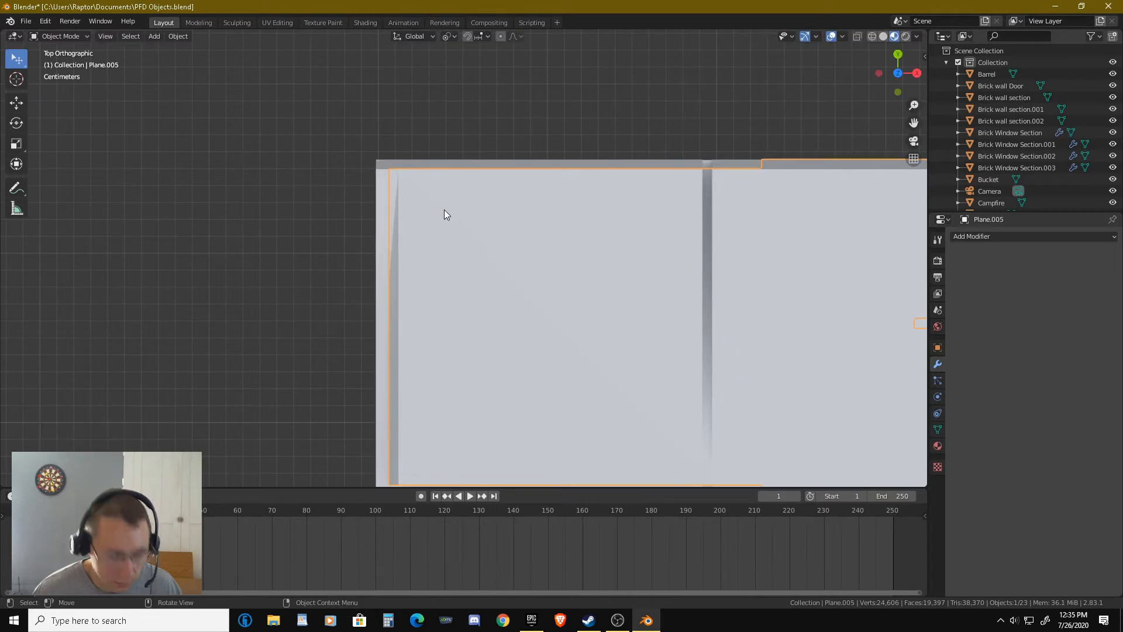
key(g)
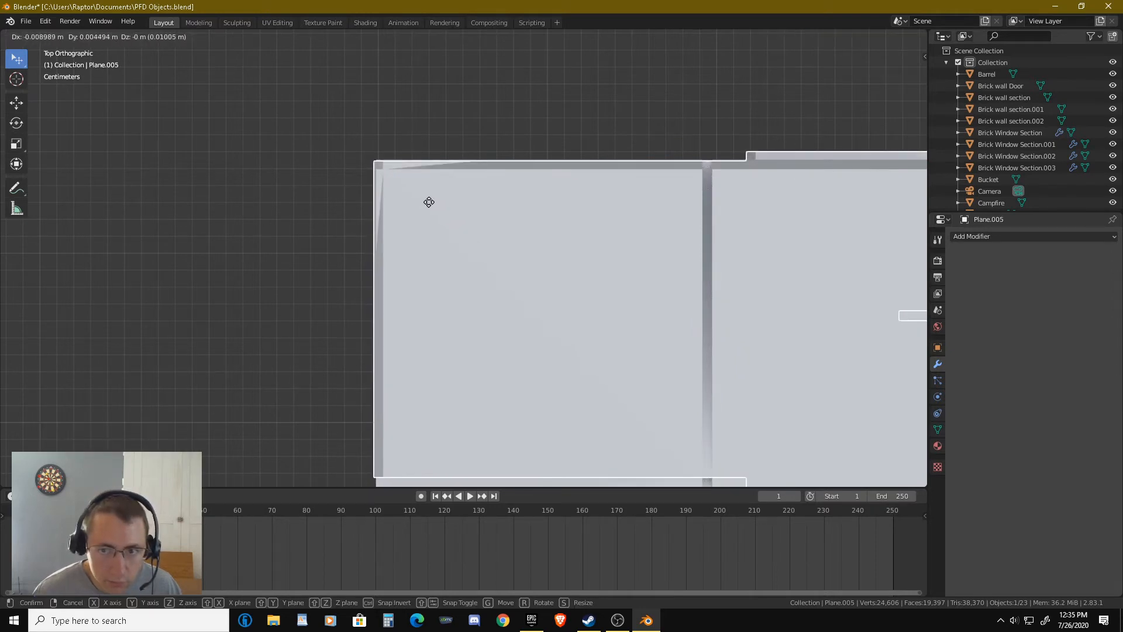
click(429, 202)
Select both tile copies with the rotated one active and add a Boolean modifier to it.
scroll(515, 230, down, 7)
shift+middle_drag(591, 252, 265, 195)
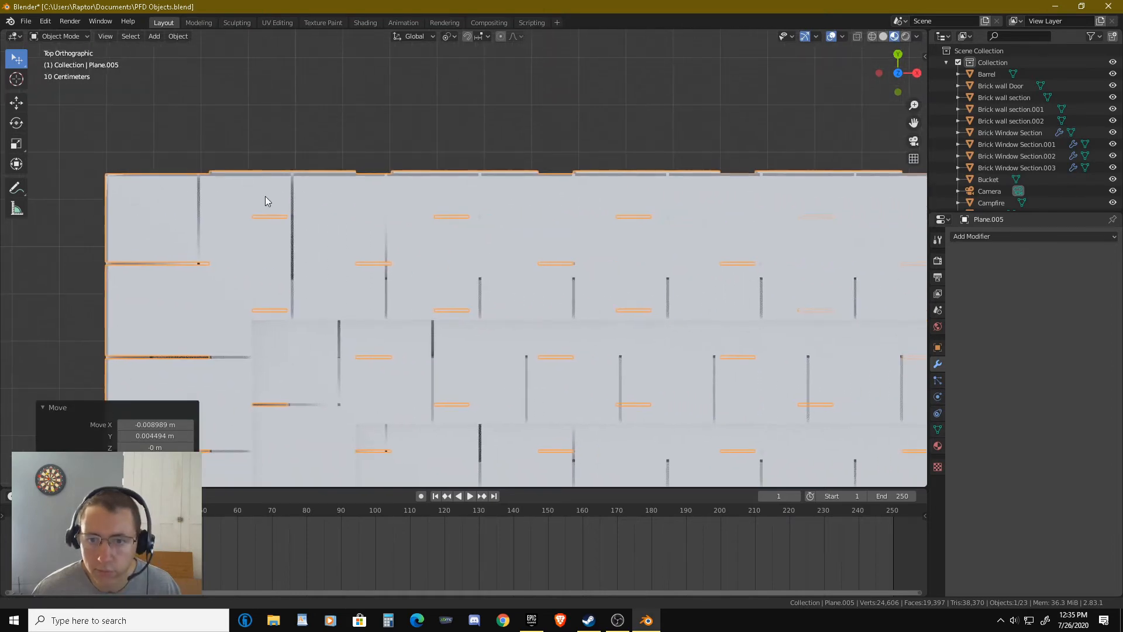
scroll(409, 228, down, 2)
shift+middle_drag(494, 248, 458, 214)
scroll(367, 234, down, 3)
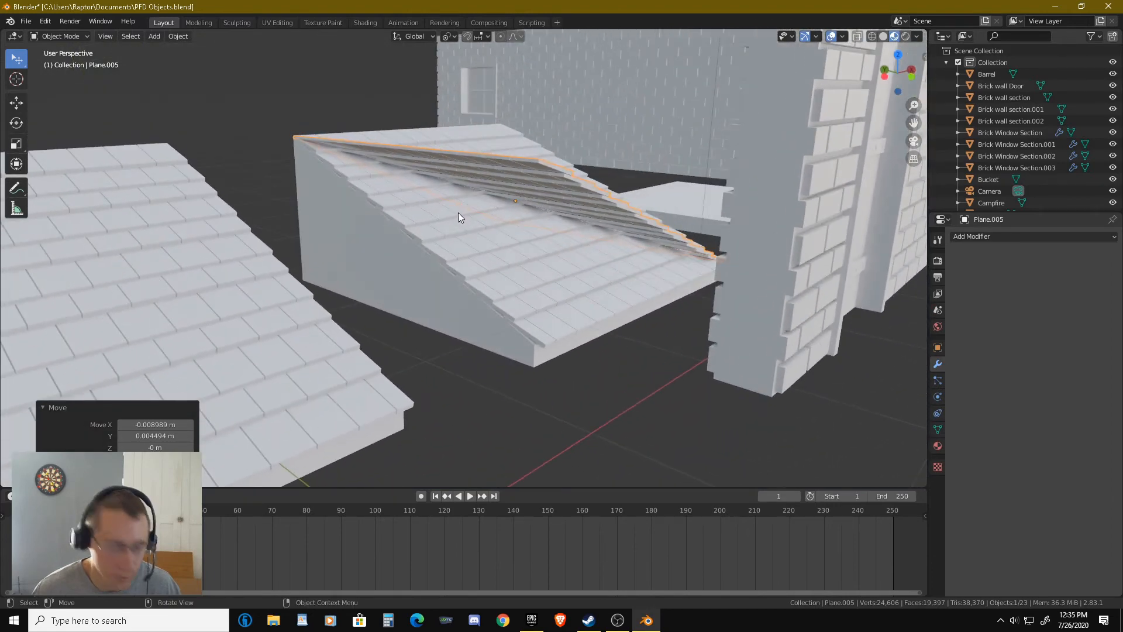
key(a)
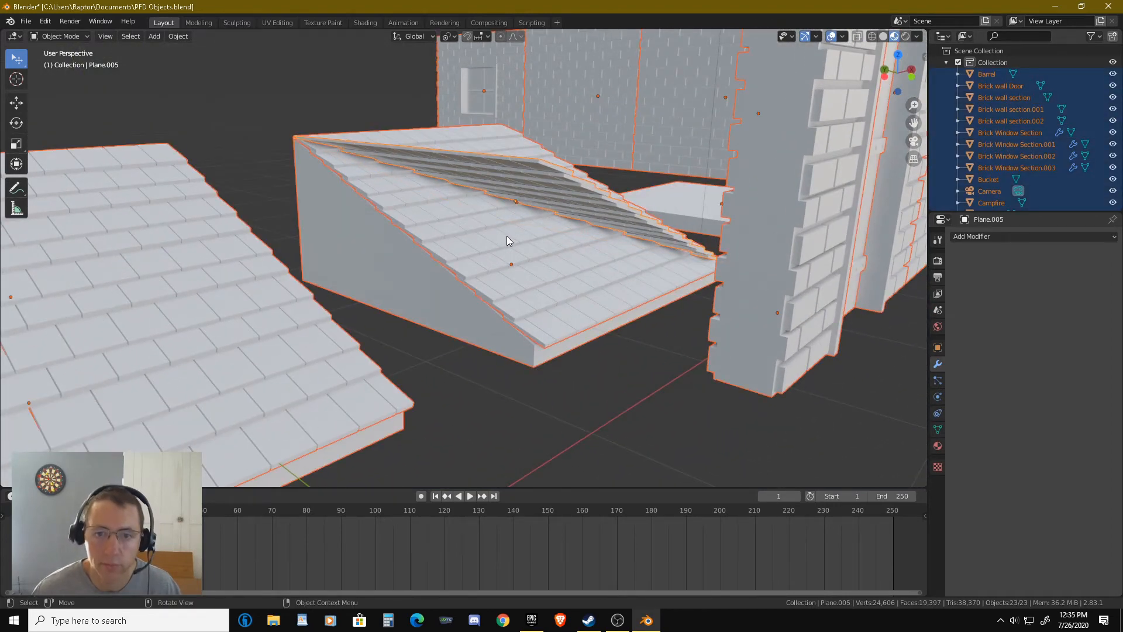
key(alt+a)
middle_drag(559, 377, 630, 369)
shift+click(597, 202)
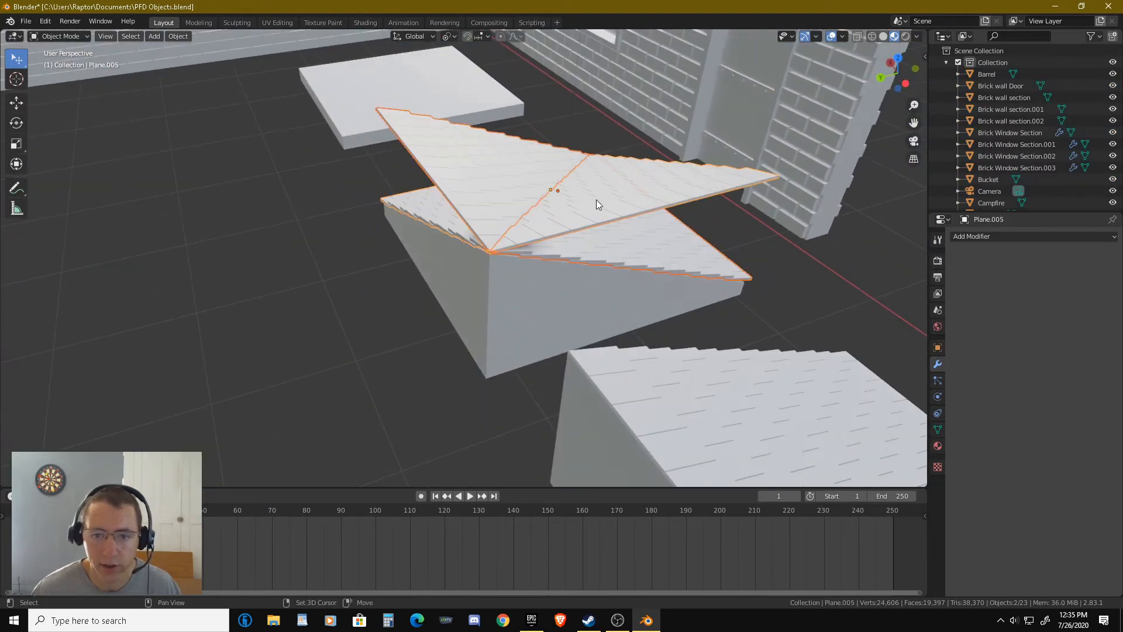
click(998, 237)
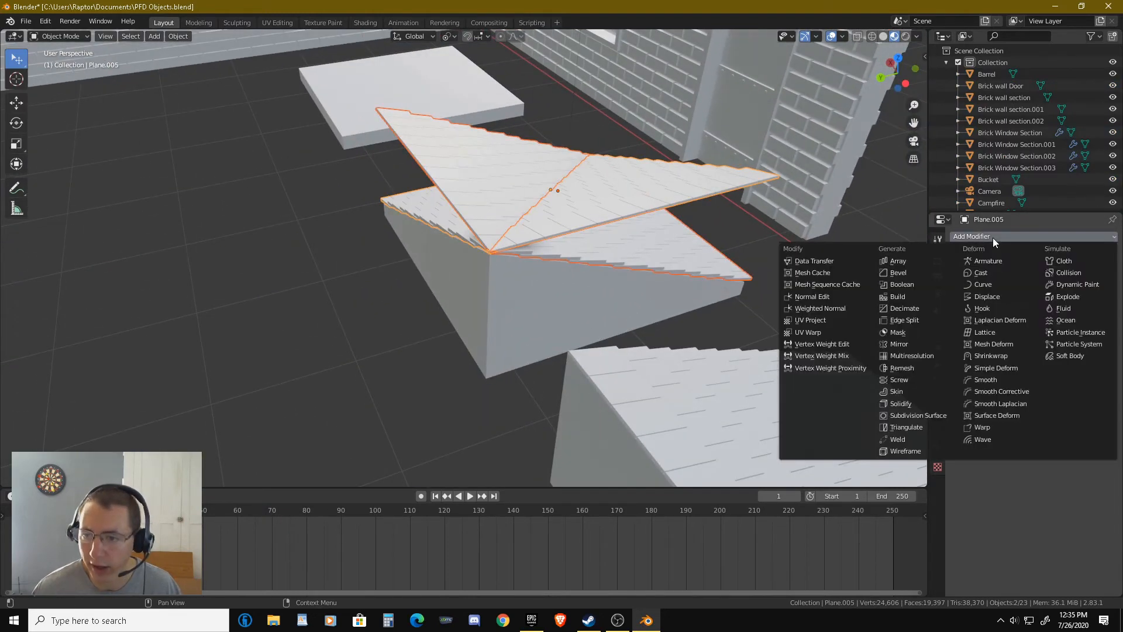
click(905, 285)
shift+middle_drag(904, 296, 977, 327)
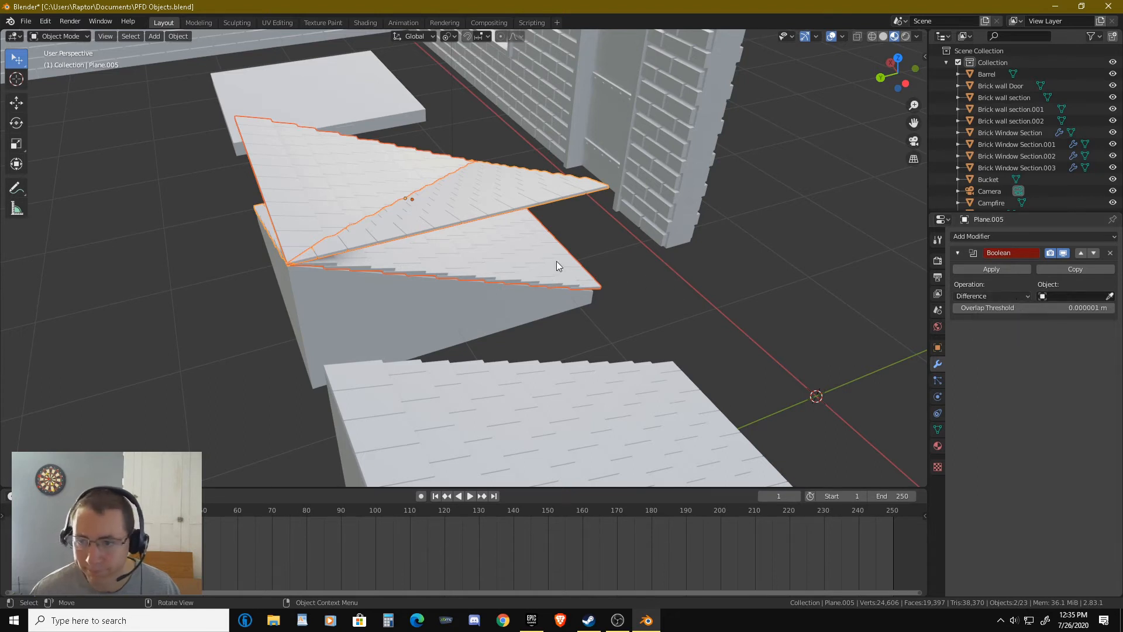
click(522, 248)
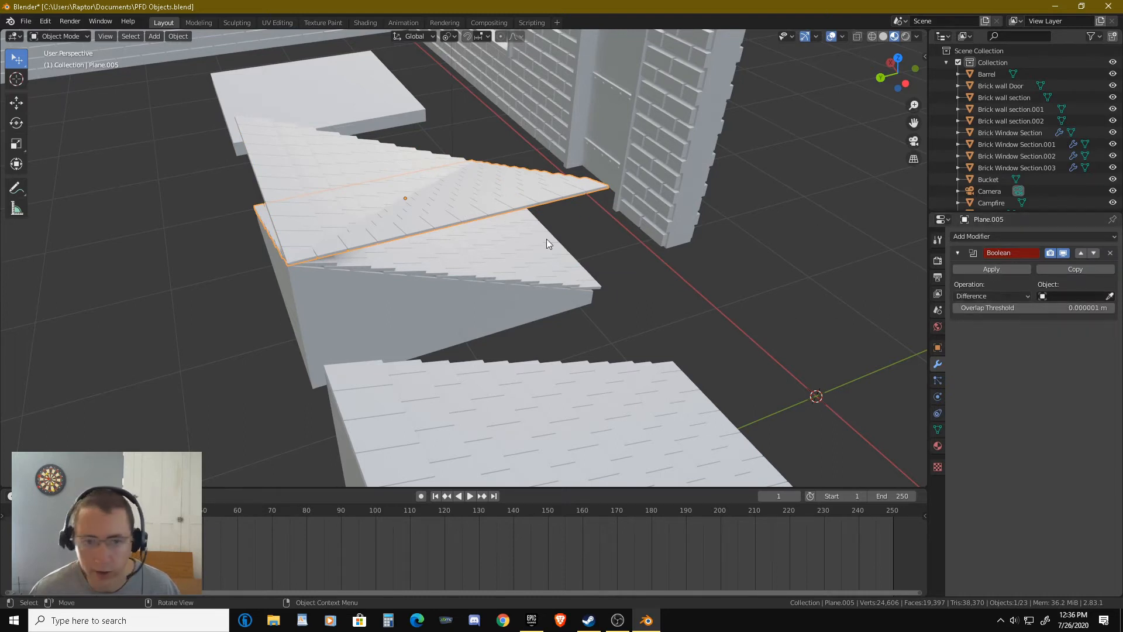
click(478, 253)
scroll(1023, 196, down, 5)
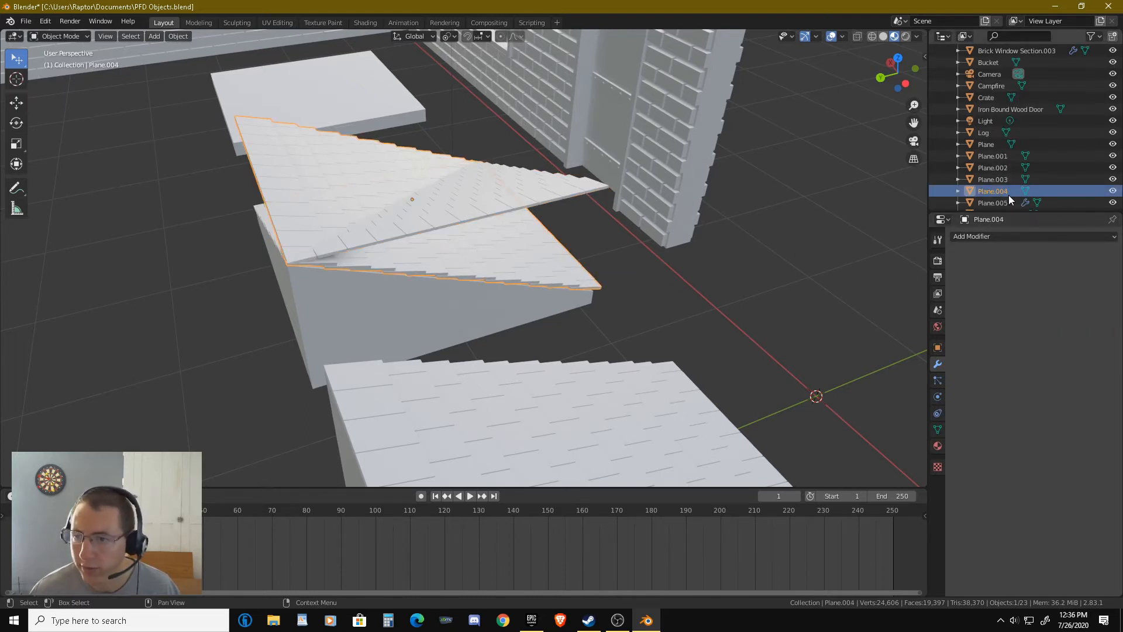
scroll(780, 241, down, 2)
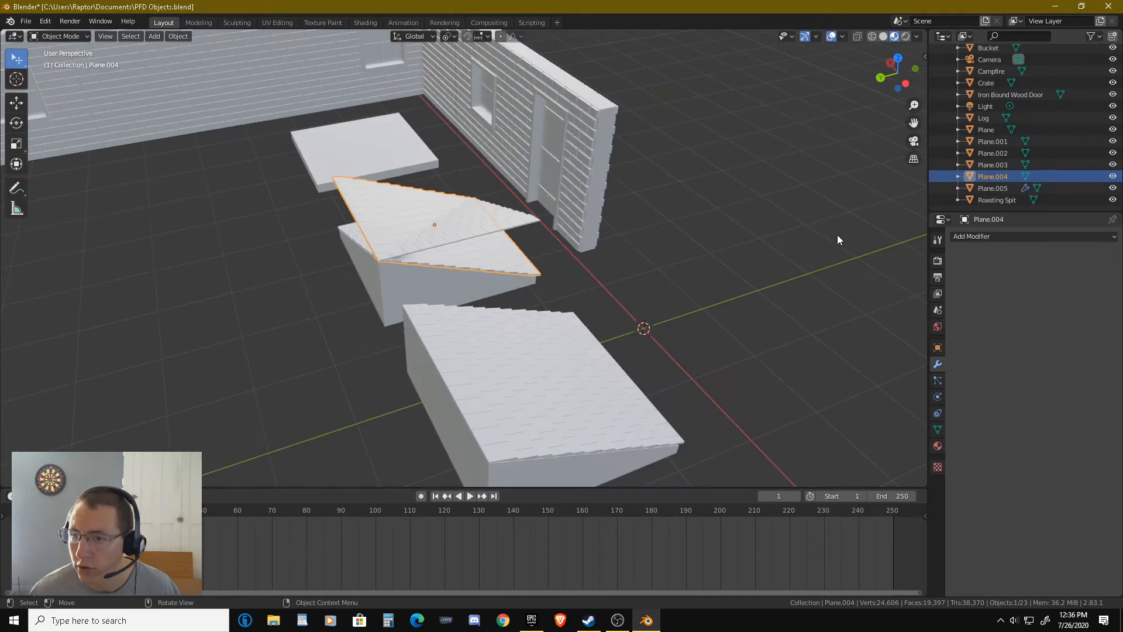
right_click(995, 177)
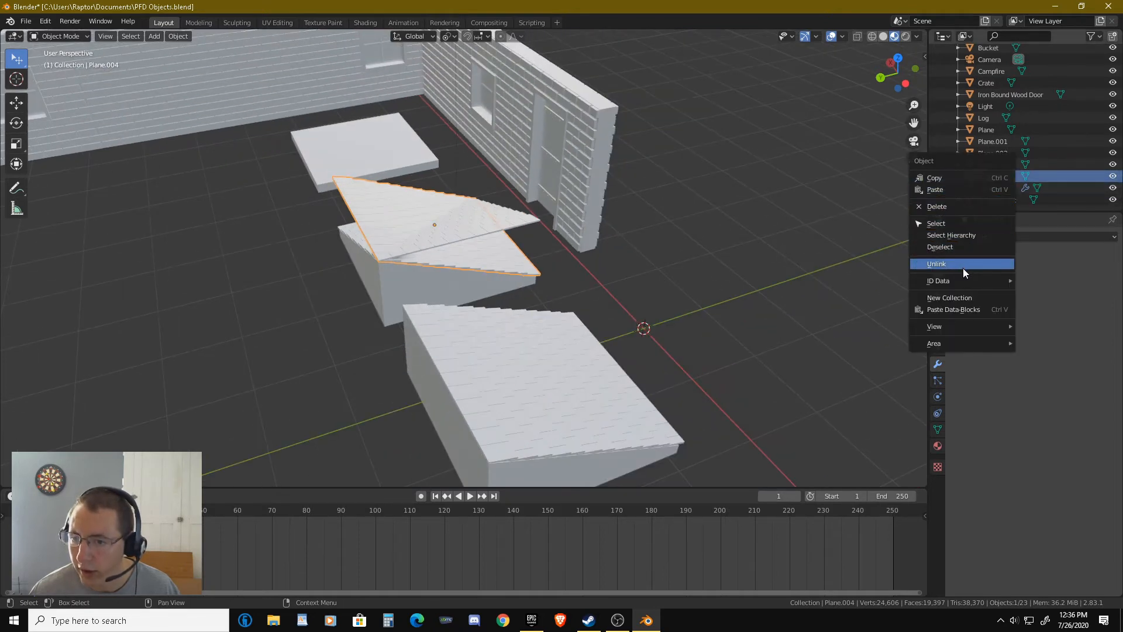
click(478, 223)
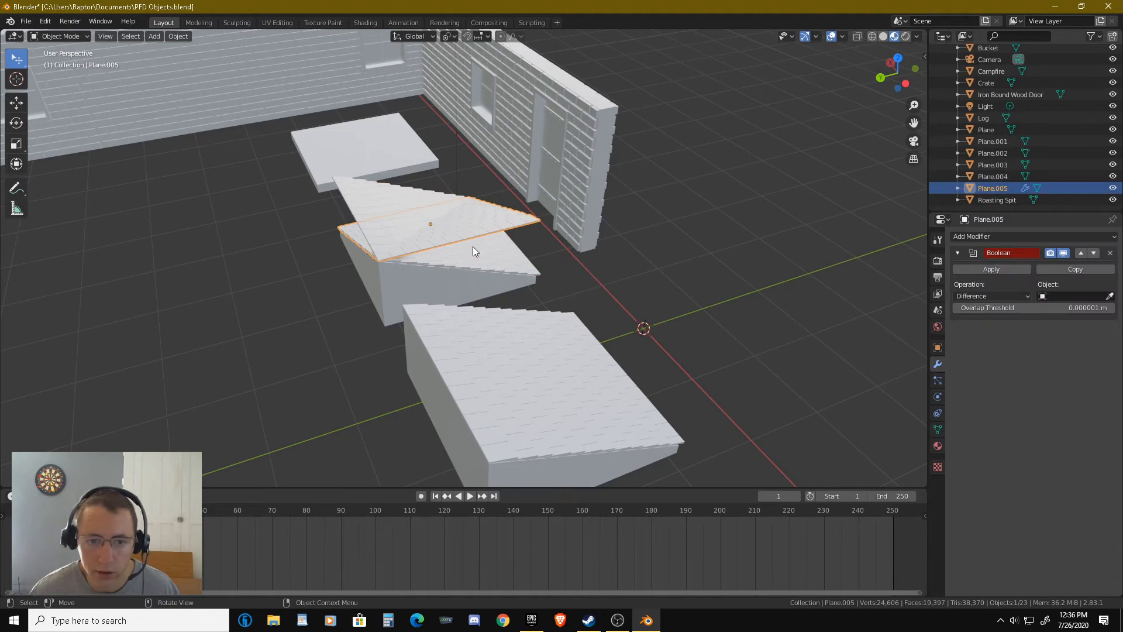
Rename the unrotated tile copy as "Corner roof 1".
scroll(473, 250, up, 2)
click(482, 248)
right_click(480, 248)
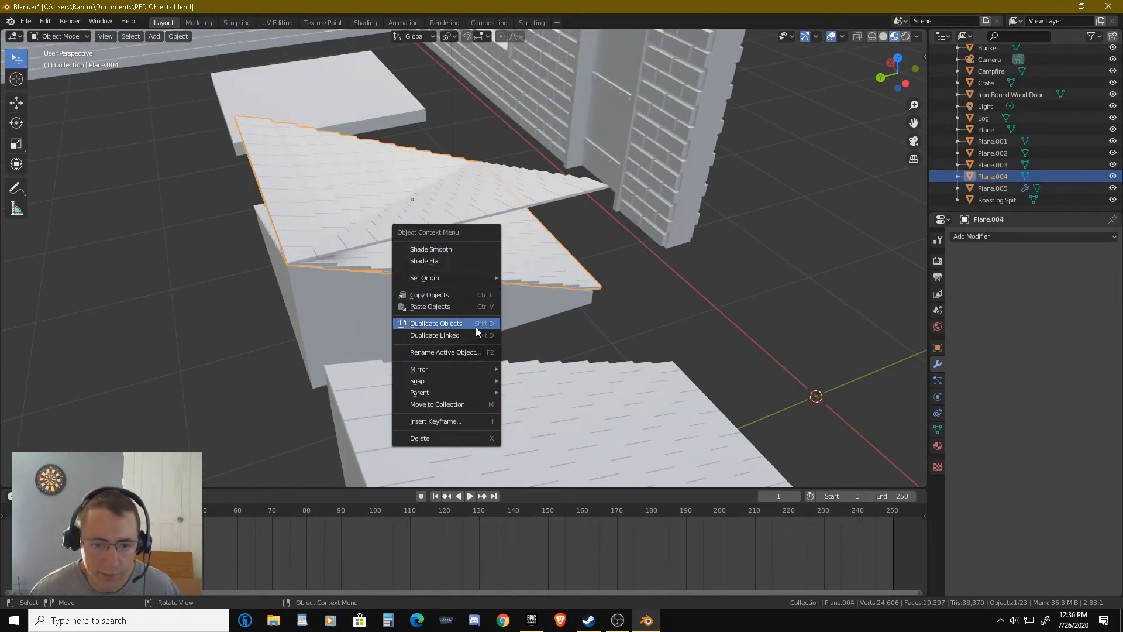
click(459, 351)
text(Corner roof)
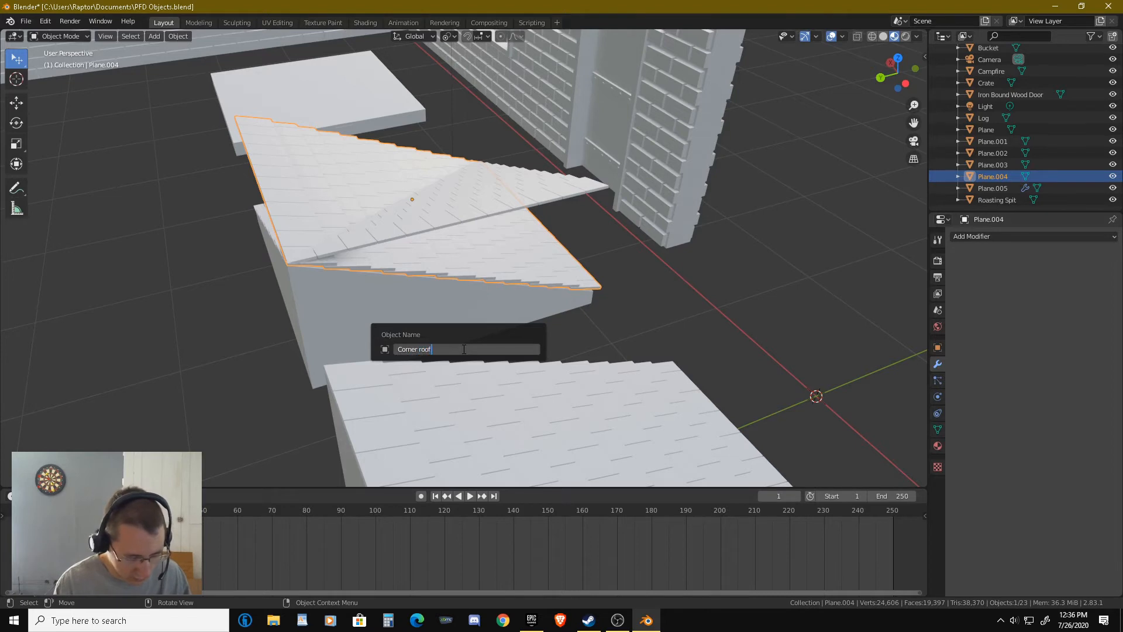
text( 1)
key(Return)
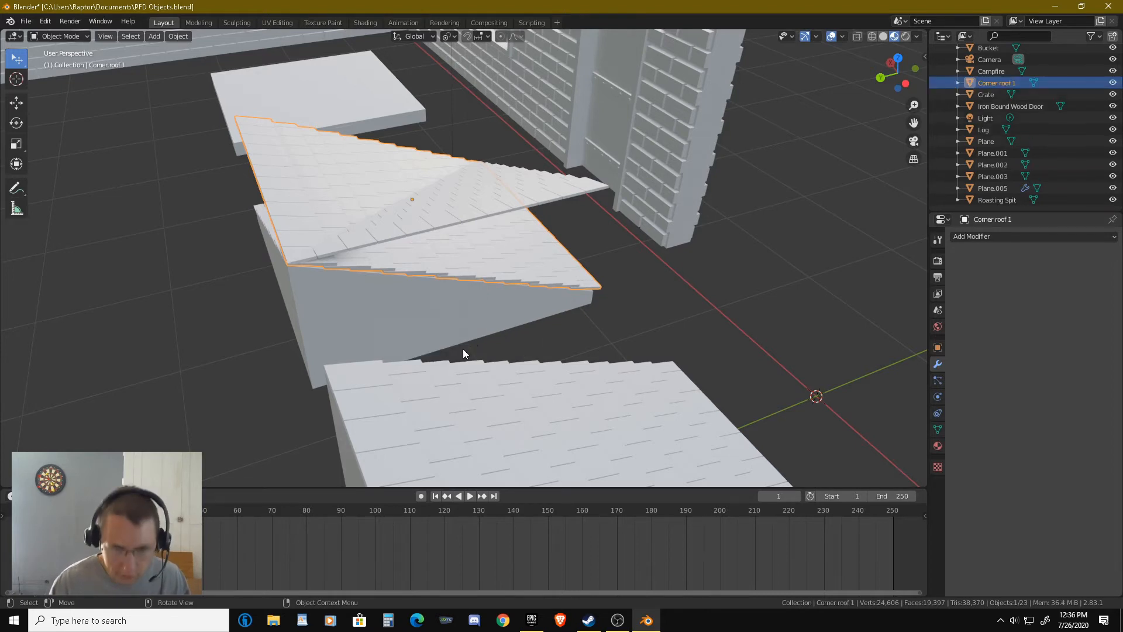
Rename the rotated tile copy as "corner roof 2".
click(467, 206)
right_click(466, 205)
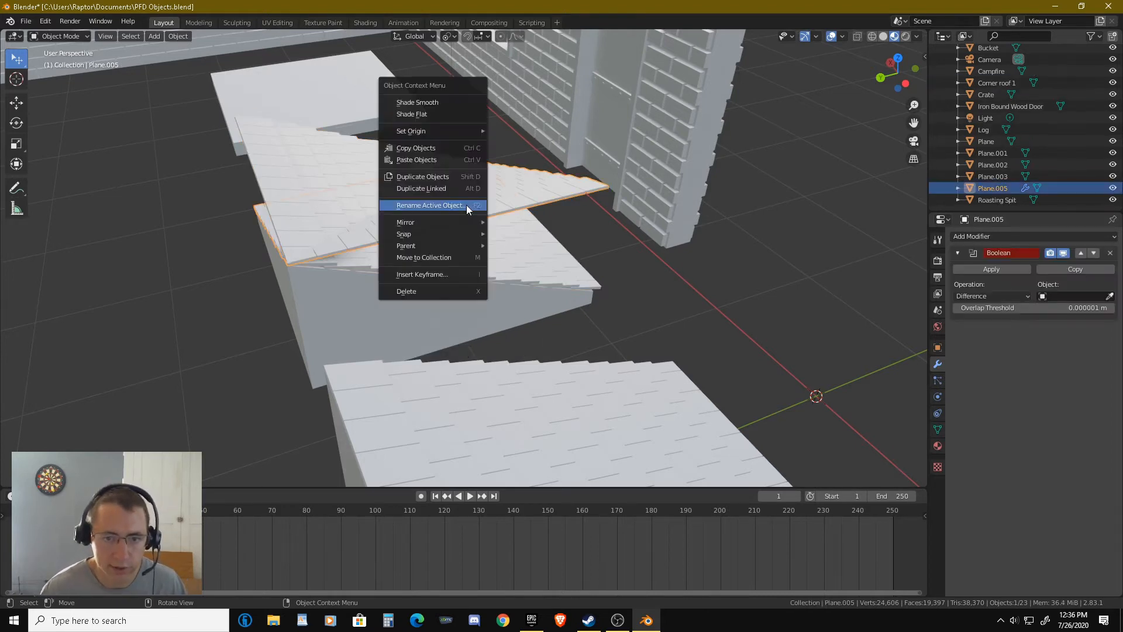
click(454, 205)
text(co)
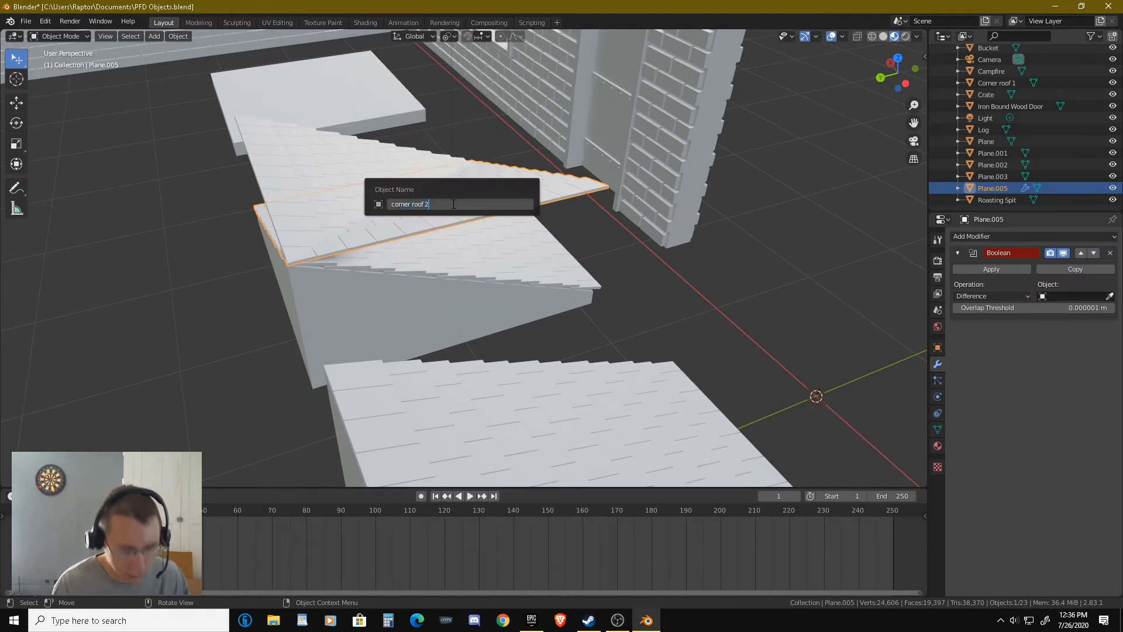
text(rner roof 2)
key(Return)
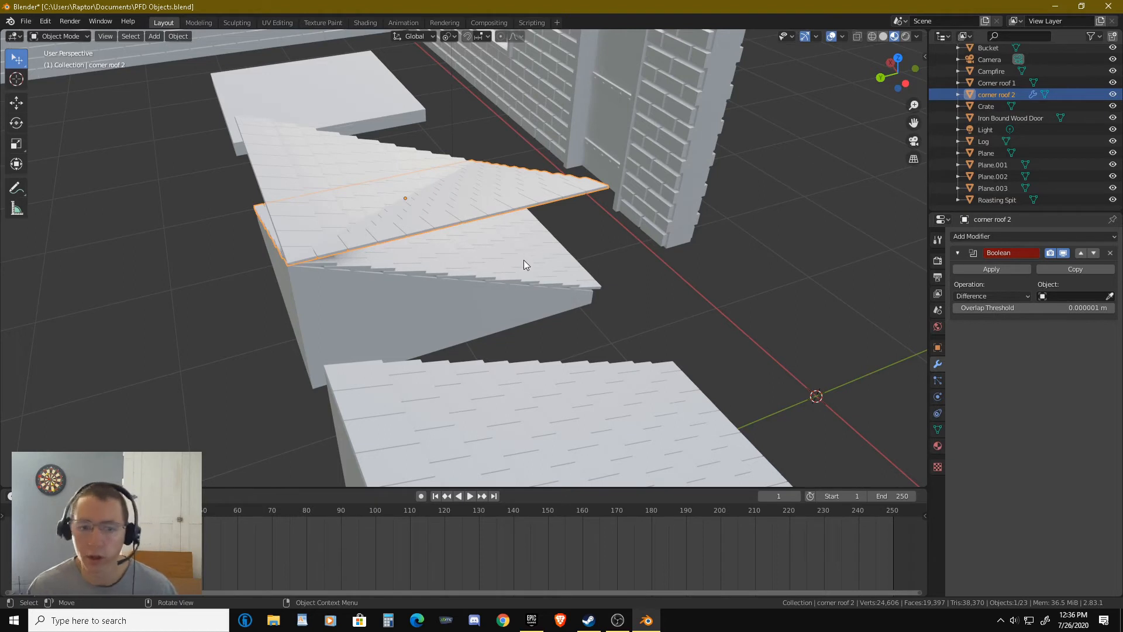
Set Corner roof 1 as the target object of corner roof 2's Boolean modifier and check the cut along the ridge.
click(1068, 297)
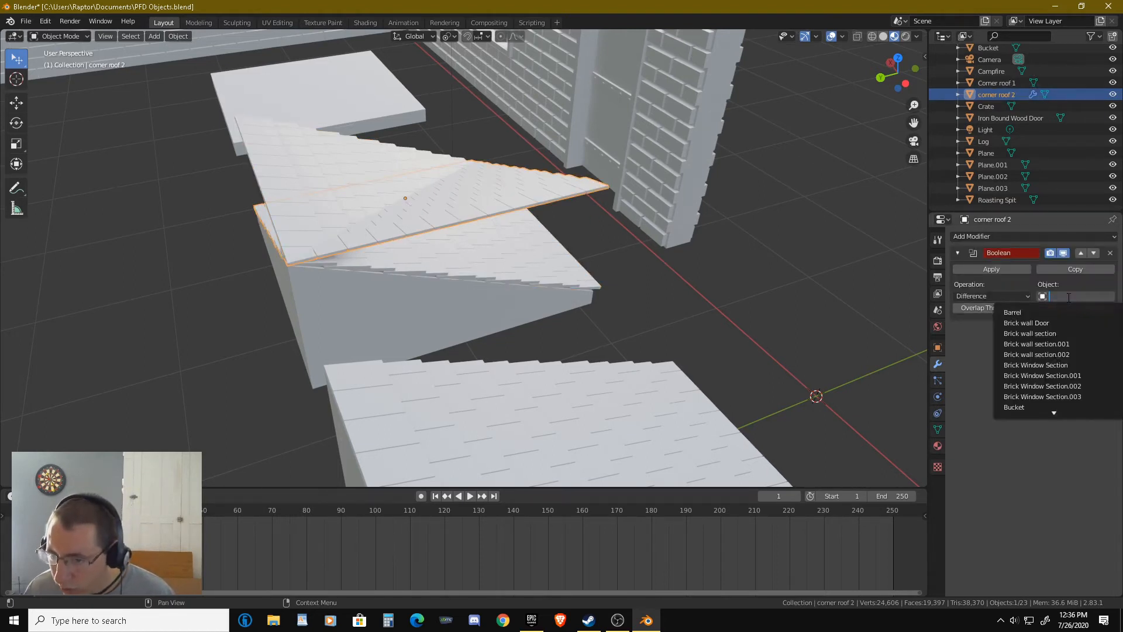
scroll(1068, 315, down, 10)
scroll(1065, 344, down, 4)
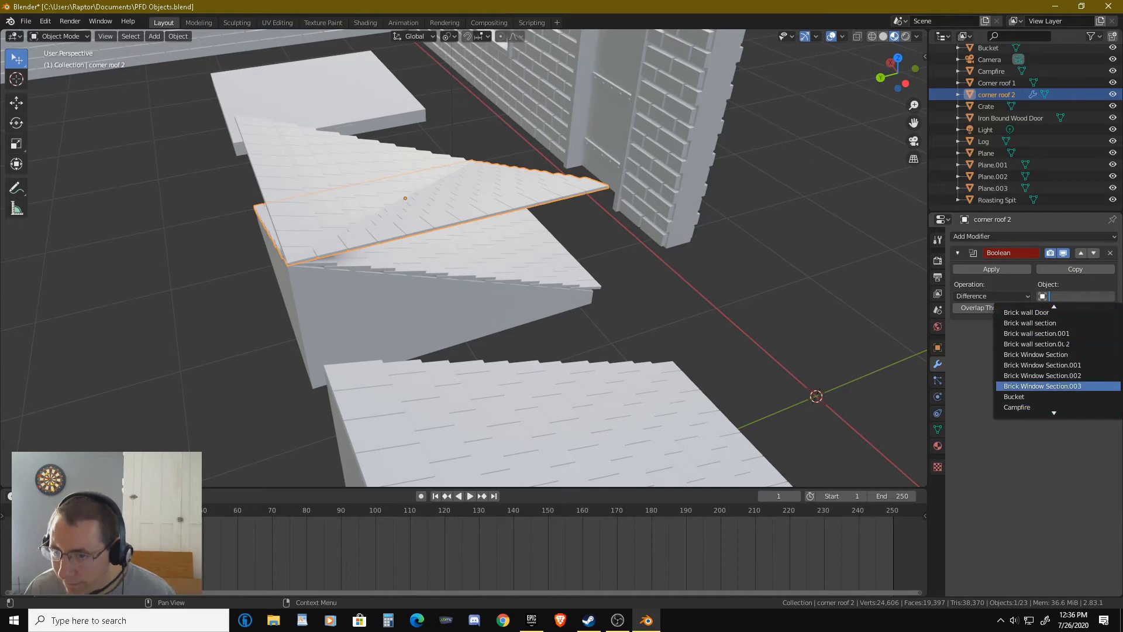
scroll(1041, 386, down, 3)
click(1030, 376)
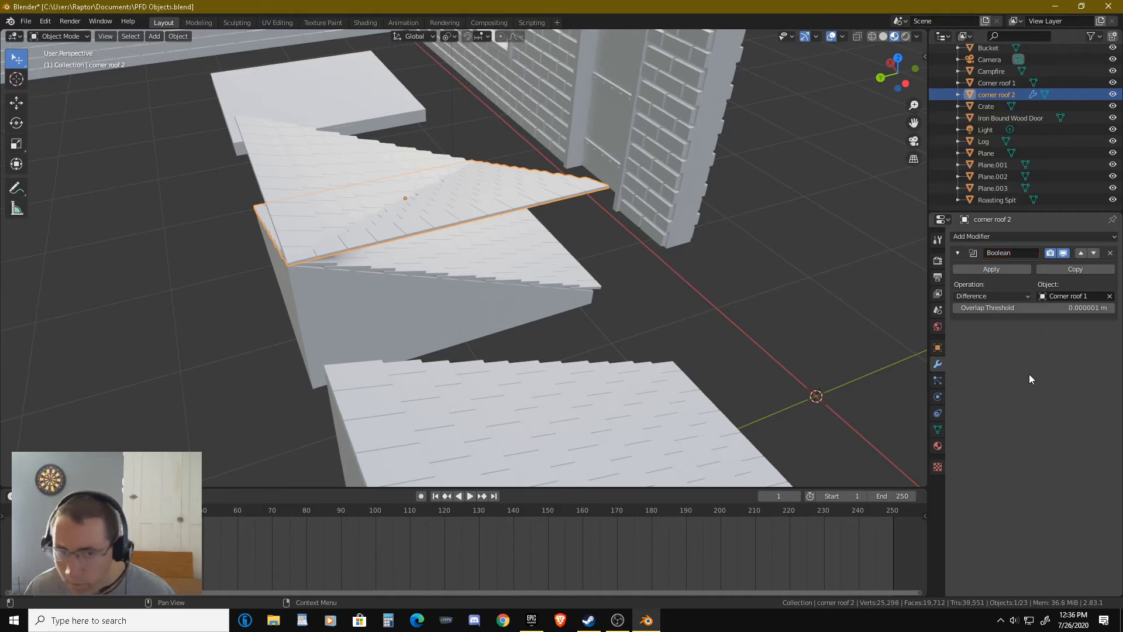
scroll(541, 241, up, 3)
middle_drag(539, 235, 600, 235)
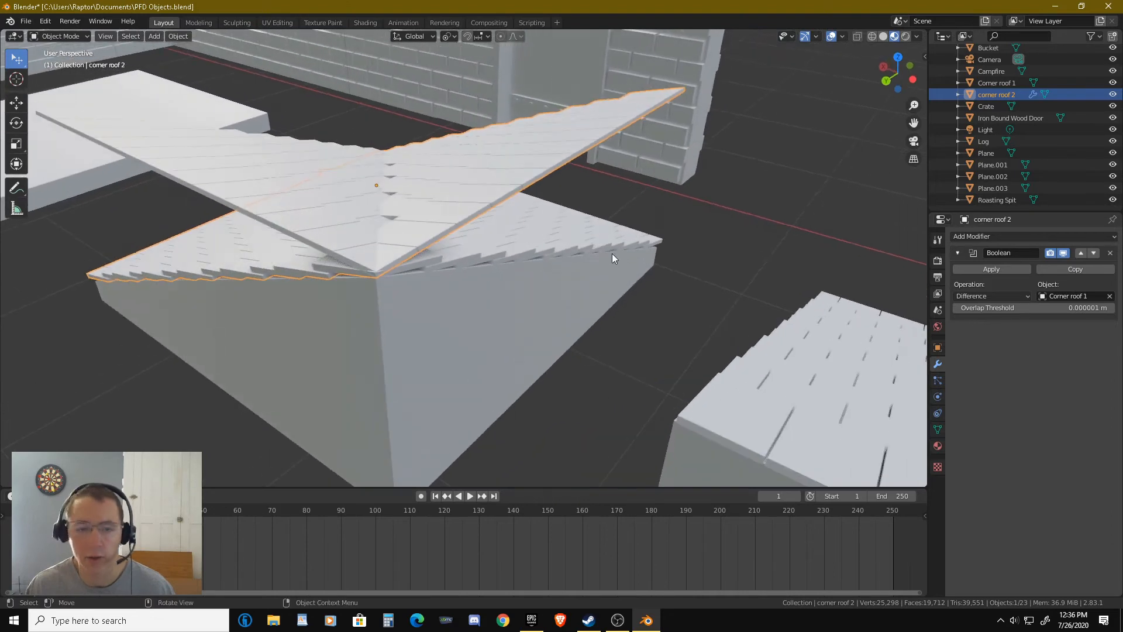
Try the Intersect and Union operations on corner roof 2's Boolean modifier, and return it to Difference.
click(1026, 297)
click(988, 305)
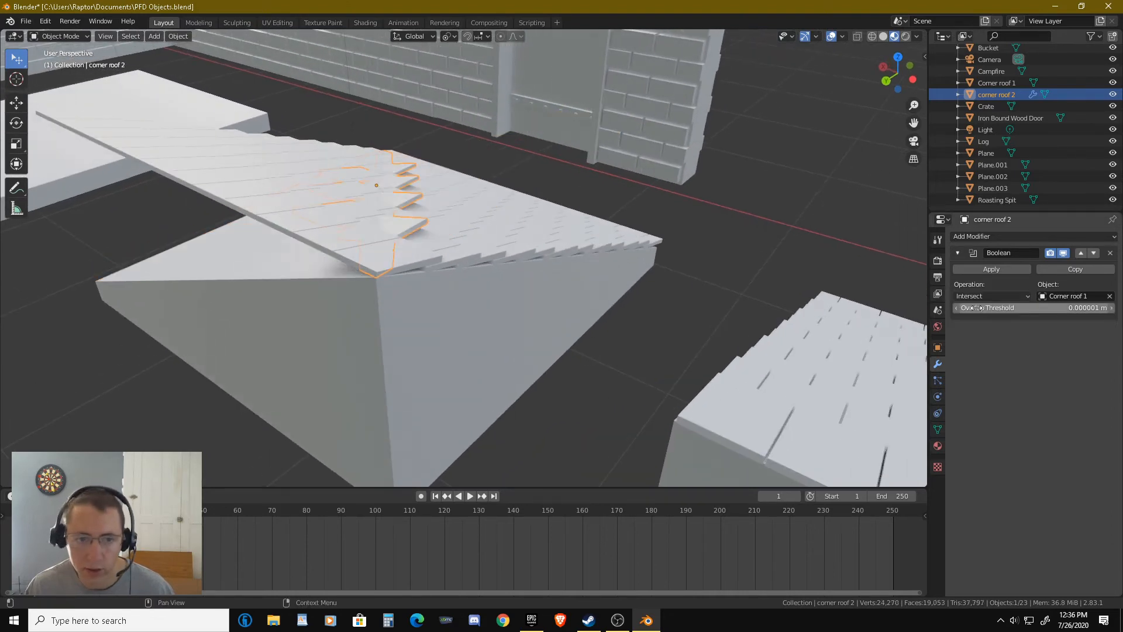
middle_drag(556, 248, 591, 242)
click(999, 297)
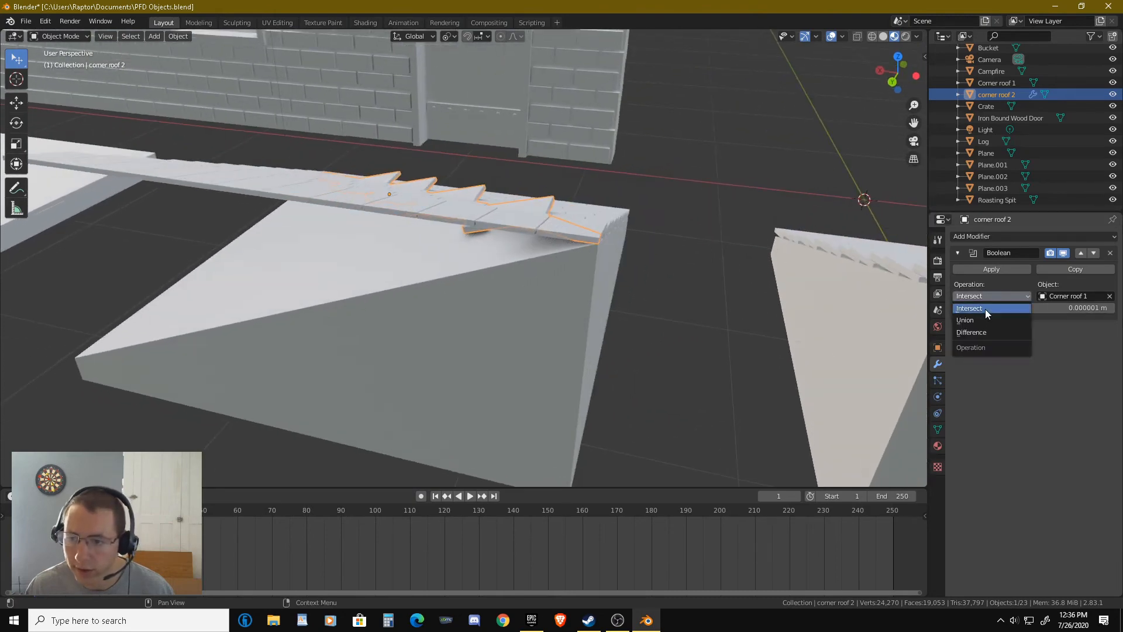
click(979, 316)
middle_drag(895, 309, 737, 246)
click(989, 296)
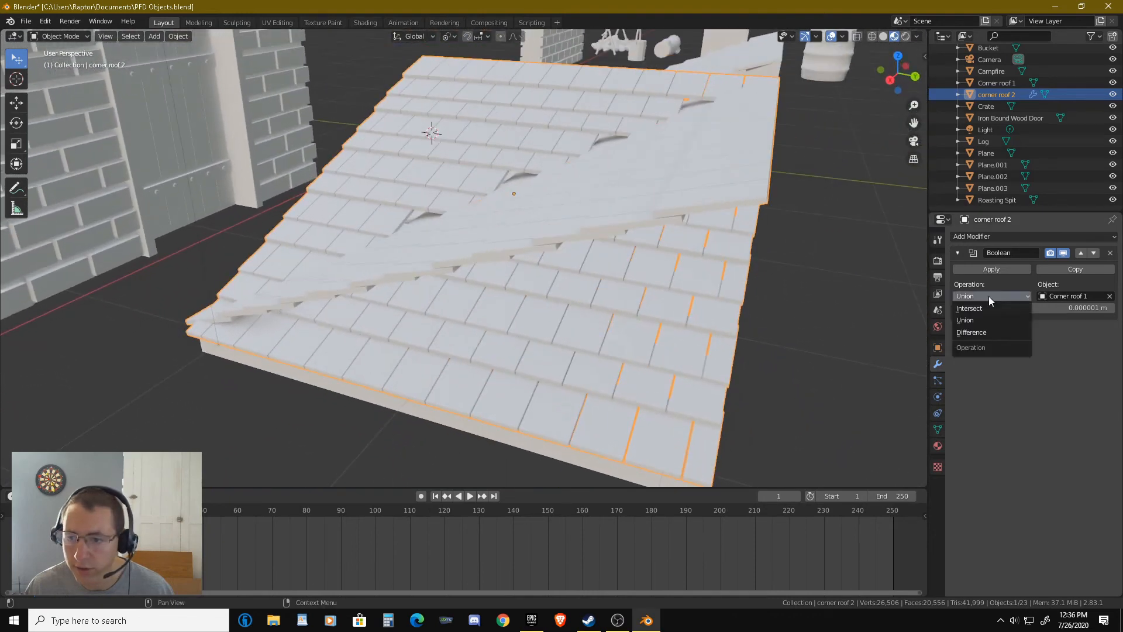
click(971, 332)
middle_drag(679, 292, 813, 301)
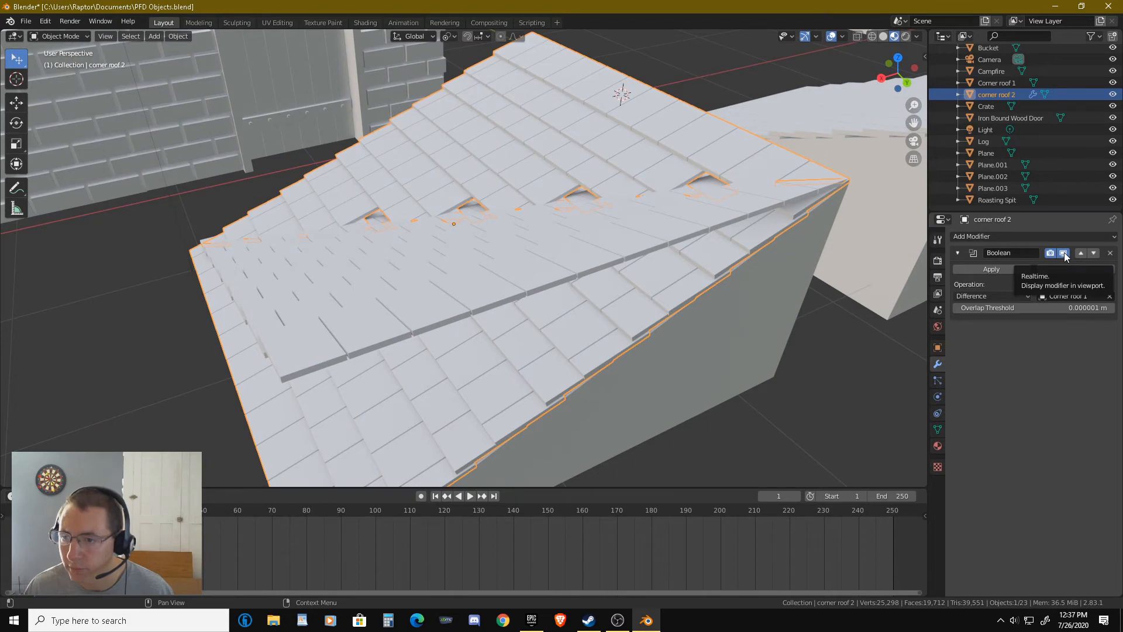
Add a Boolean Difference modifier to Corner roof 1 with corner roof 2 as its target object.
middle_drag(906, 261, 514, 293)
click(504, 290)
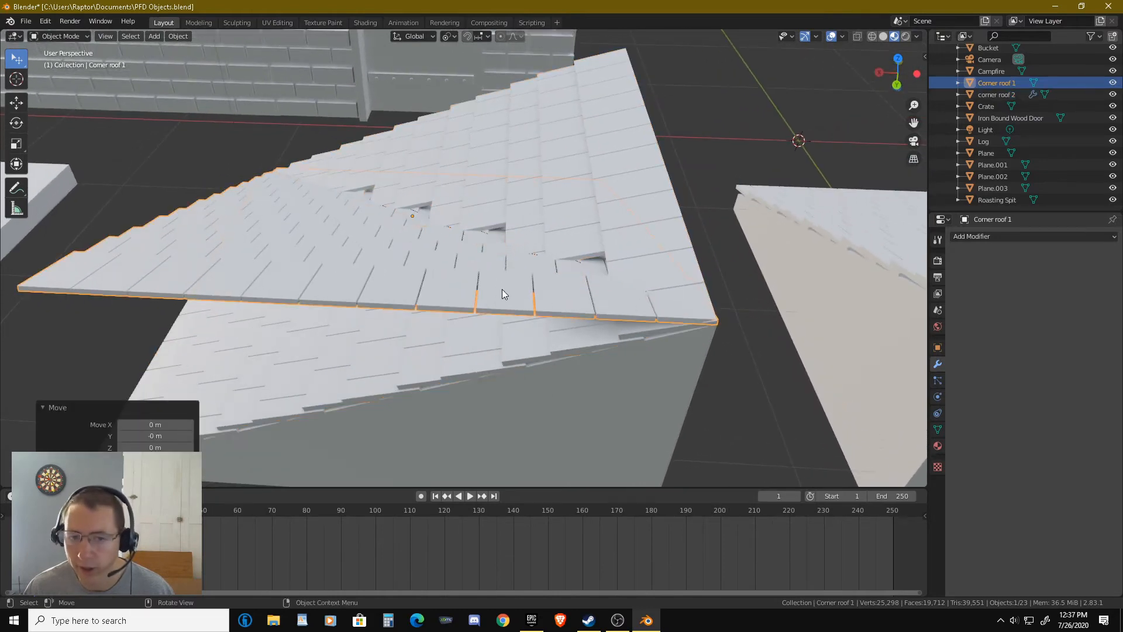
click(1004, 235)
click(903, 283)
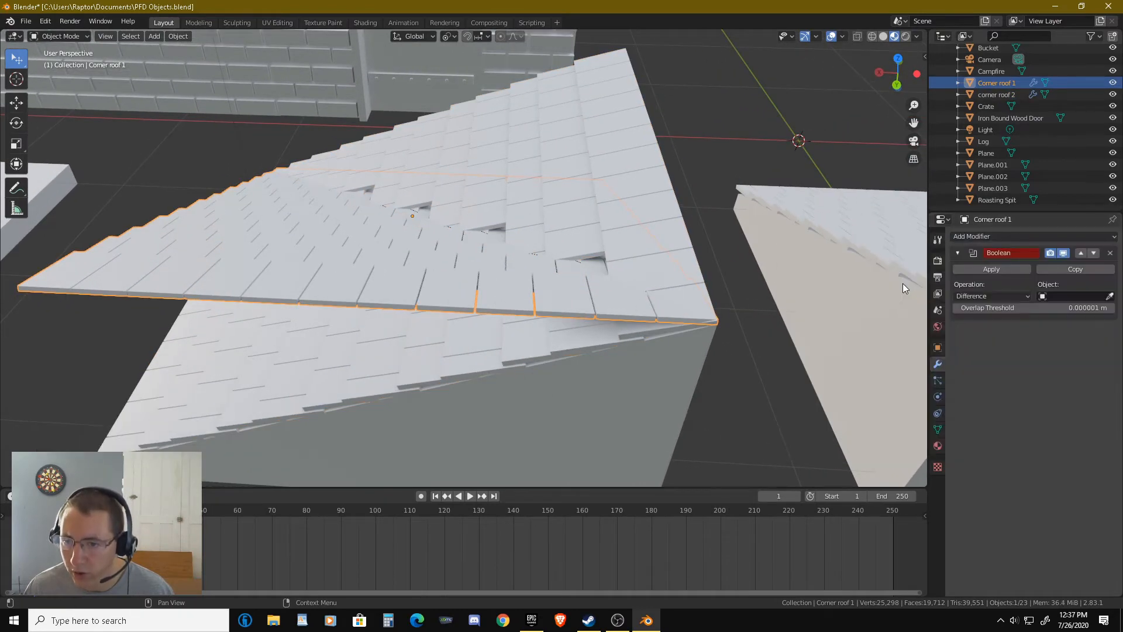
click(1075, 297)
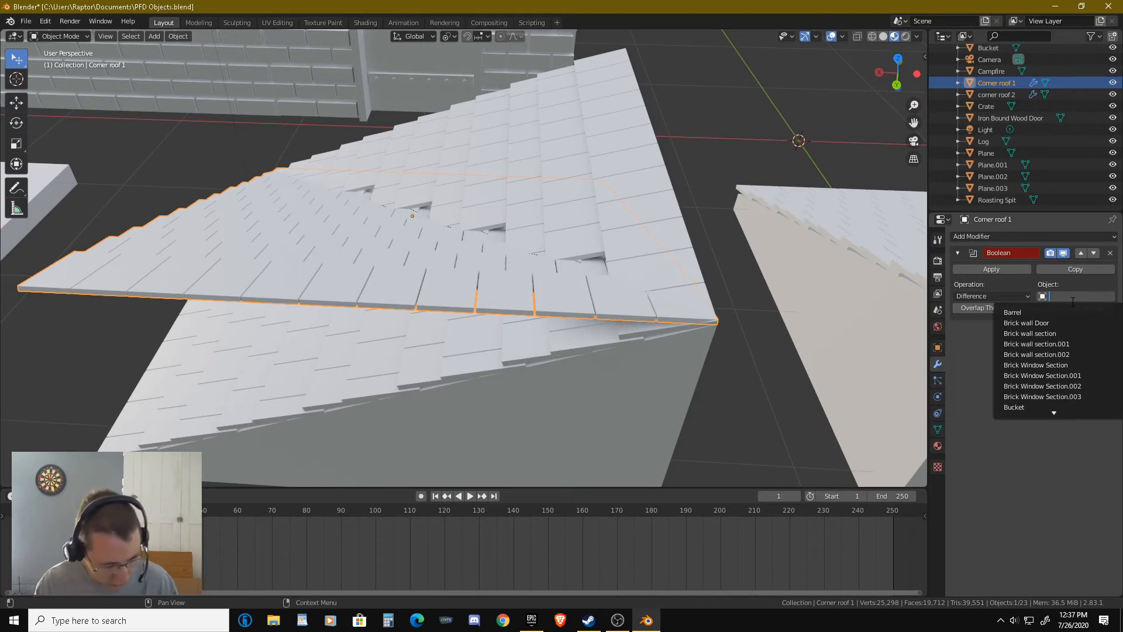
text(co)
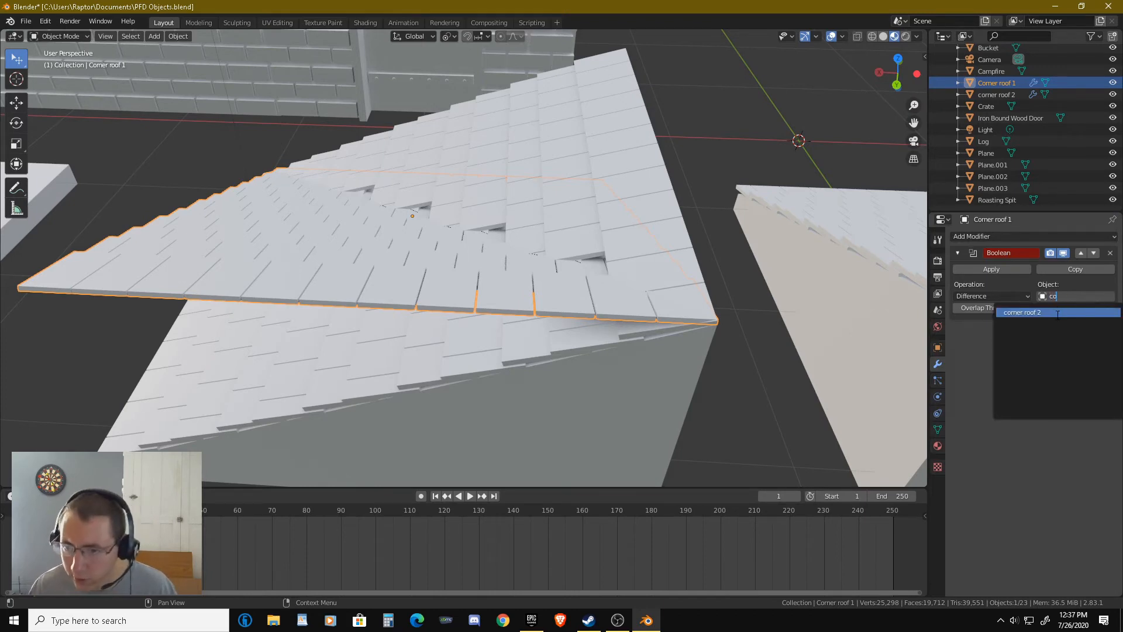
click(1058, 314)
middle_drag(736, 317, 627, 210)
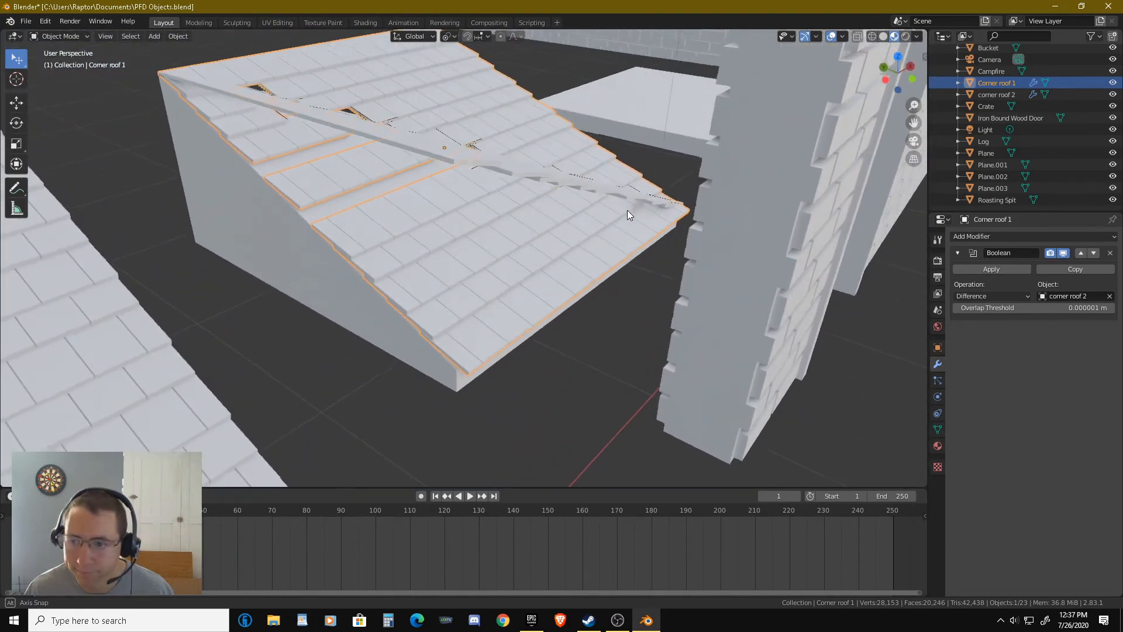
Try the Intersect and Union operations on Corner roof 1's Boolean modifier, and apply the Union and undo it.
click(993, 297)
click(984, 307)
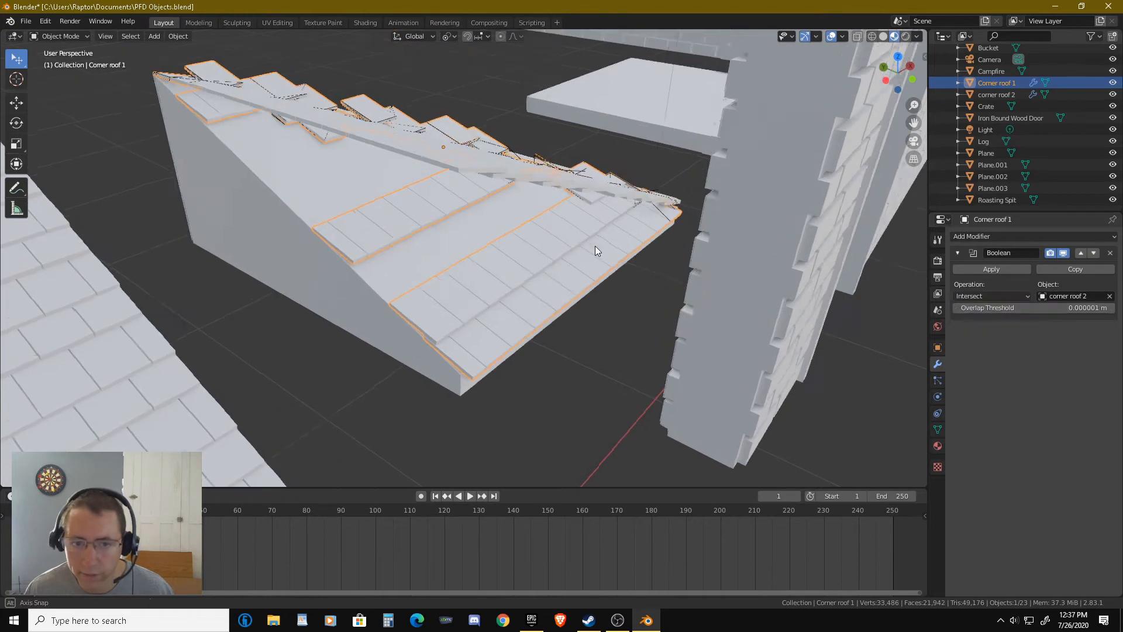
middle_drag(595, 245, 909, 300)
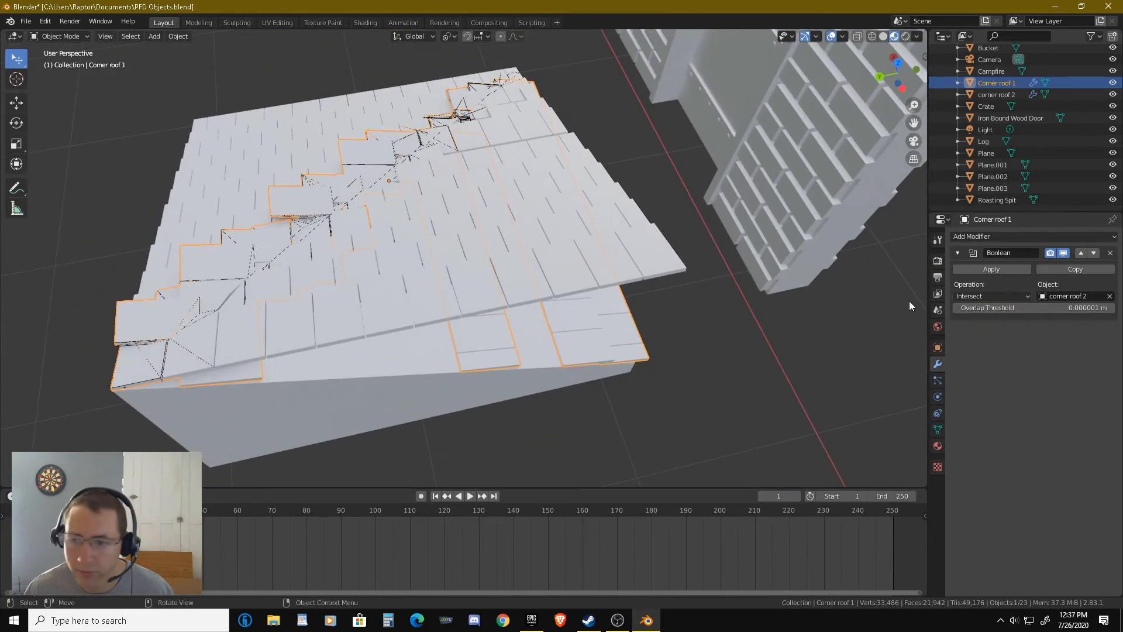
click(1001, 298)
click(985, 322)
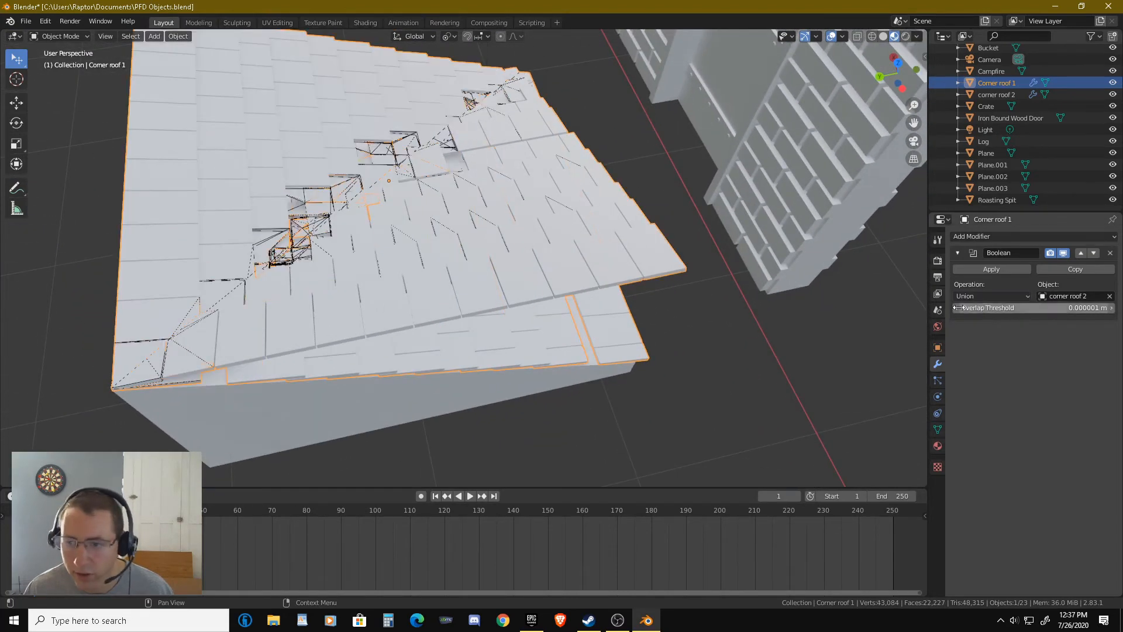
middle_drag(582, 296, 749, 241)
click(1005, 268)
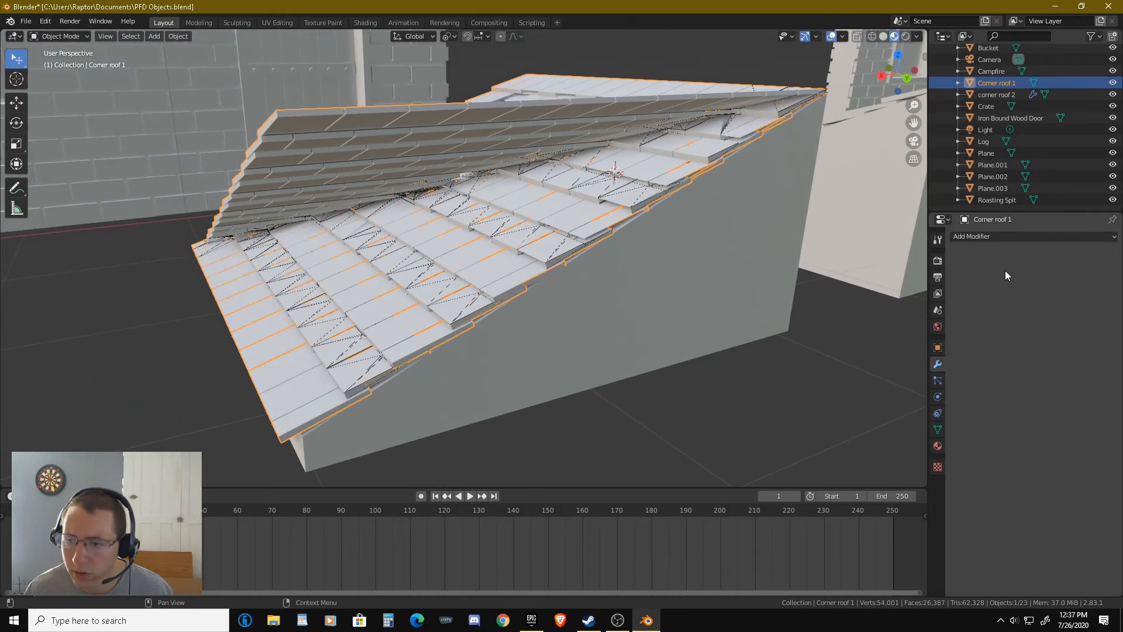
key(ctrl+z)
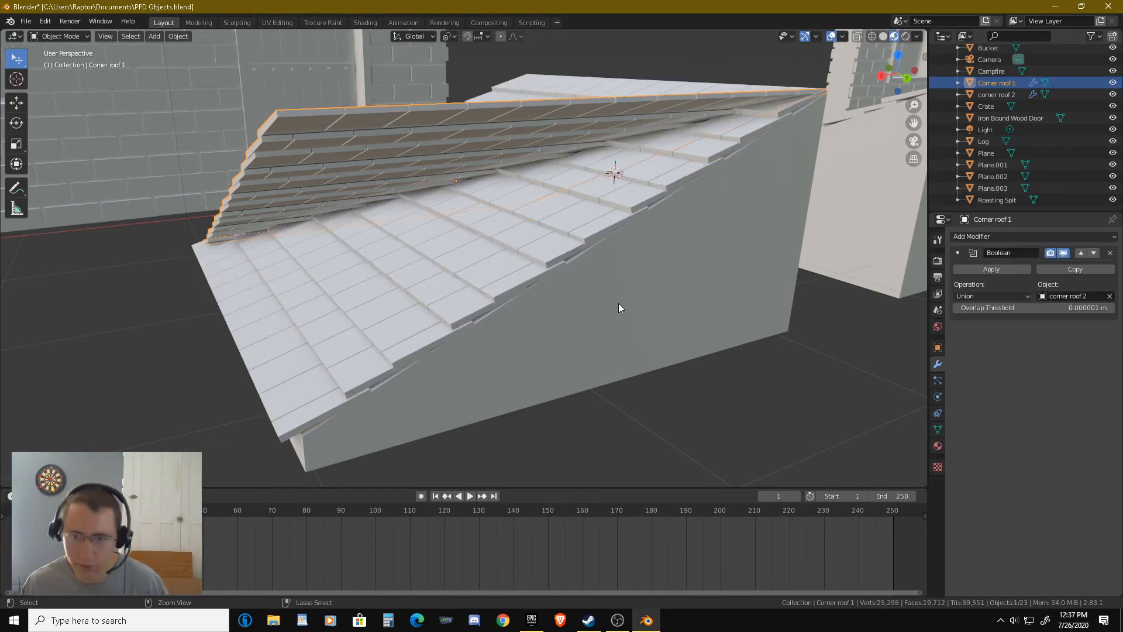
Return Corner roof 1's Boolean operation to Difference, check the cut, and remove the modifier.
click(991, 296)
click(986, 332)
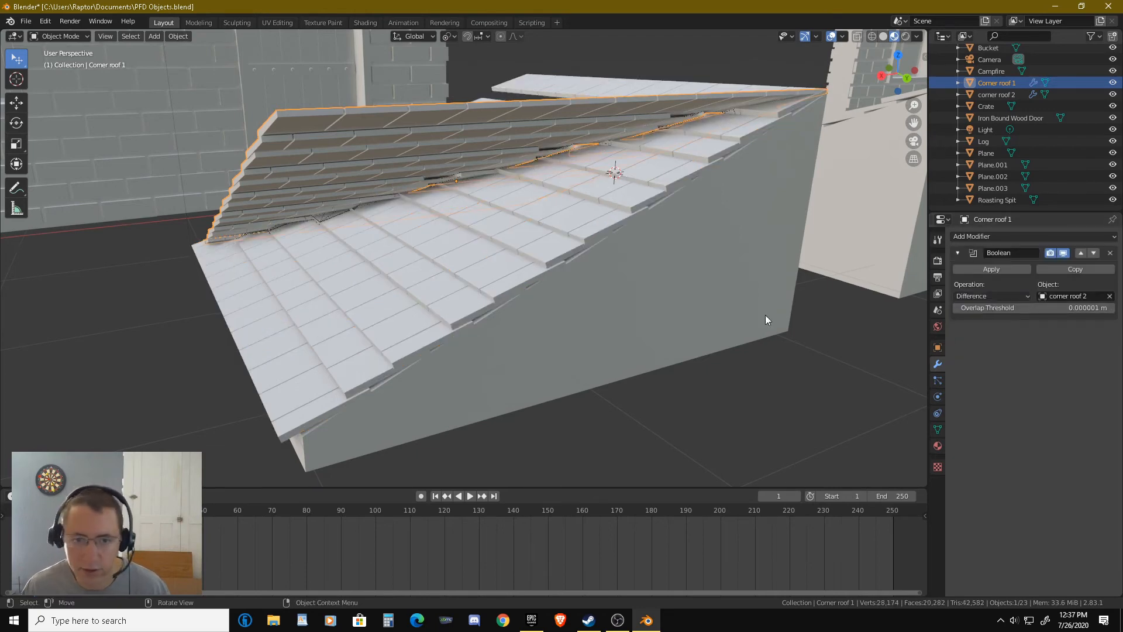
middle_drag(765, 314, 746, 330)
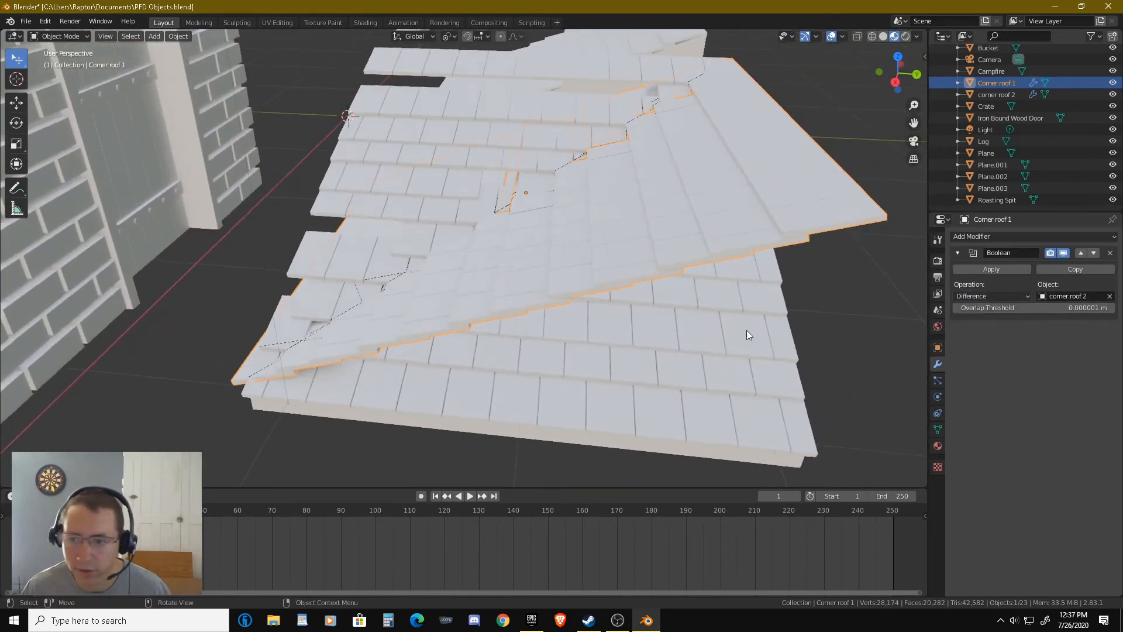
click(1109, 253)
Apply corner roof 2's Boolean Difference modifier and open its mesh in Edit Mode.
middle_drag(624, 251, 597, 249)
click(592, 246)
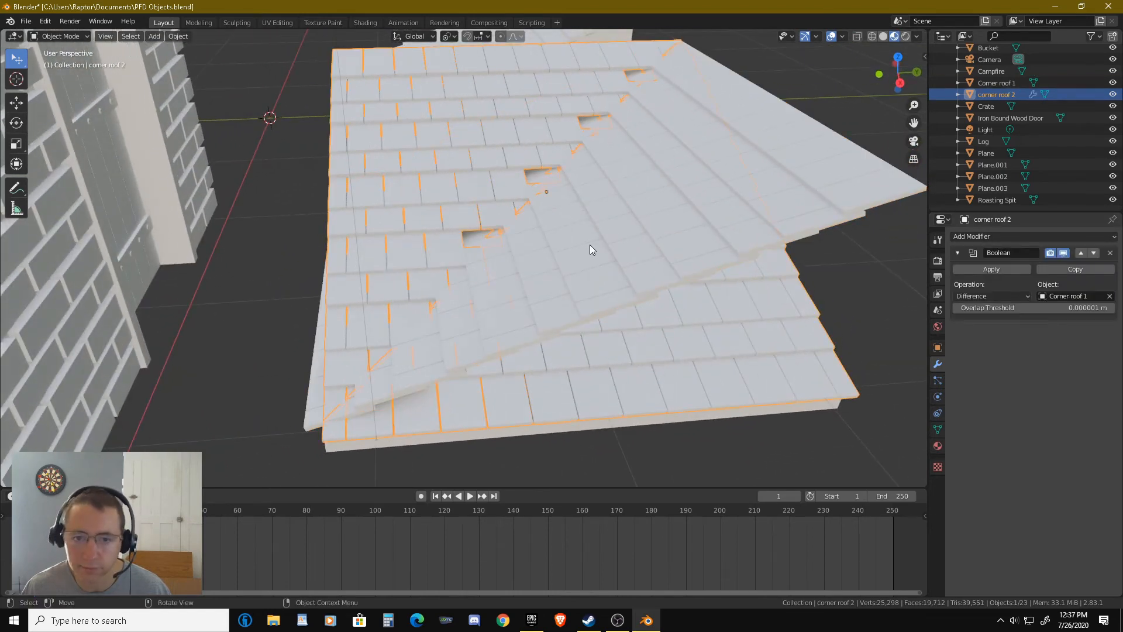
click(992, 269)
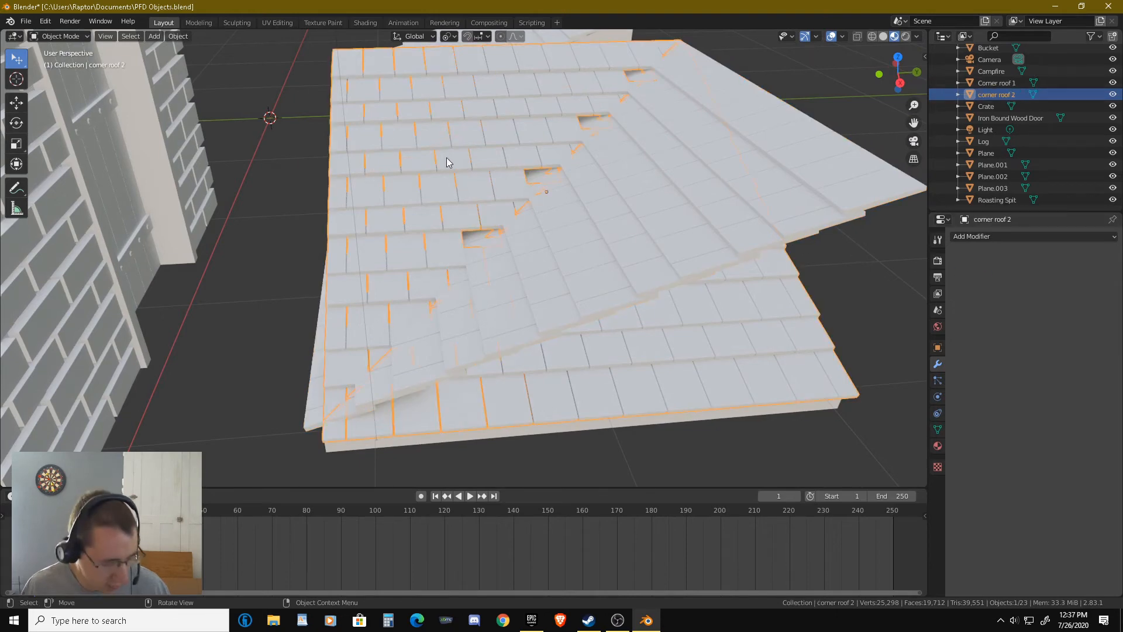
key(Tab)
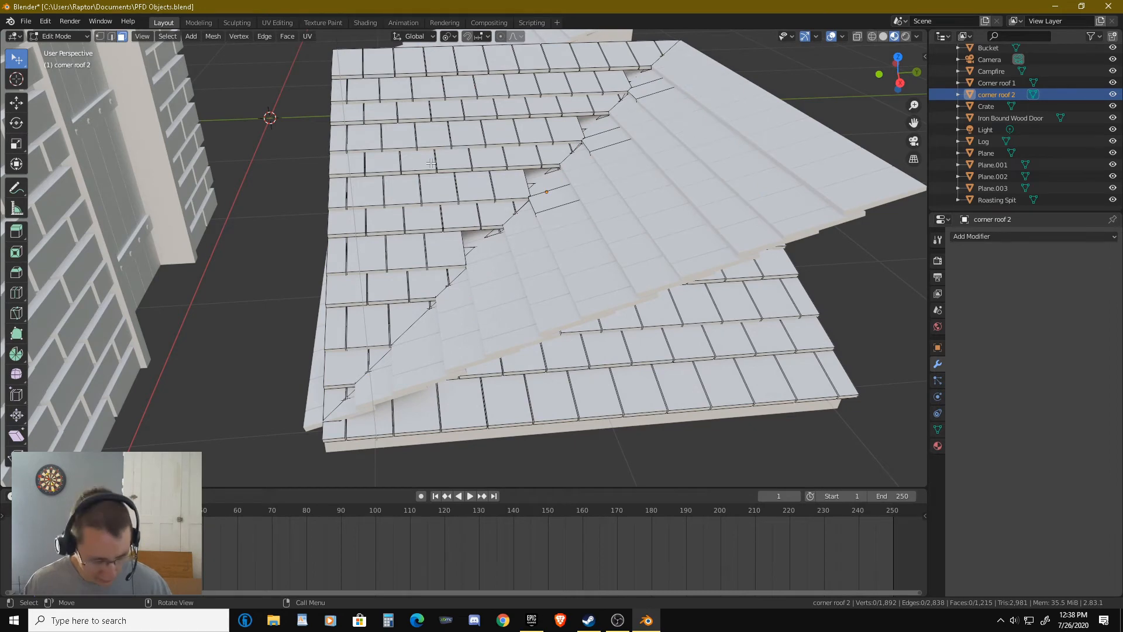
Select whole linked tiles in corner roof 2's middle rows, up to the Boolean cut along the ridge.
key(l)
key(l)
key(l)
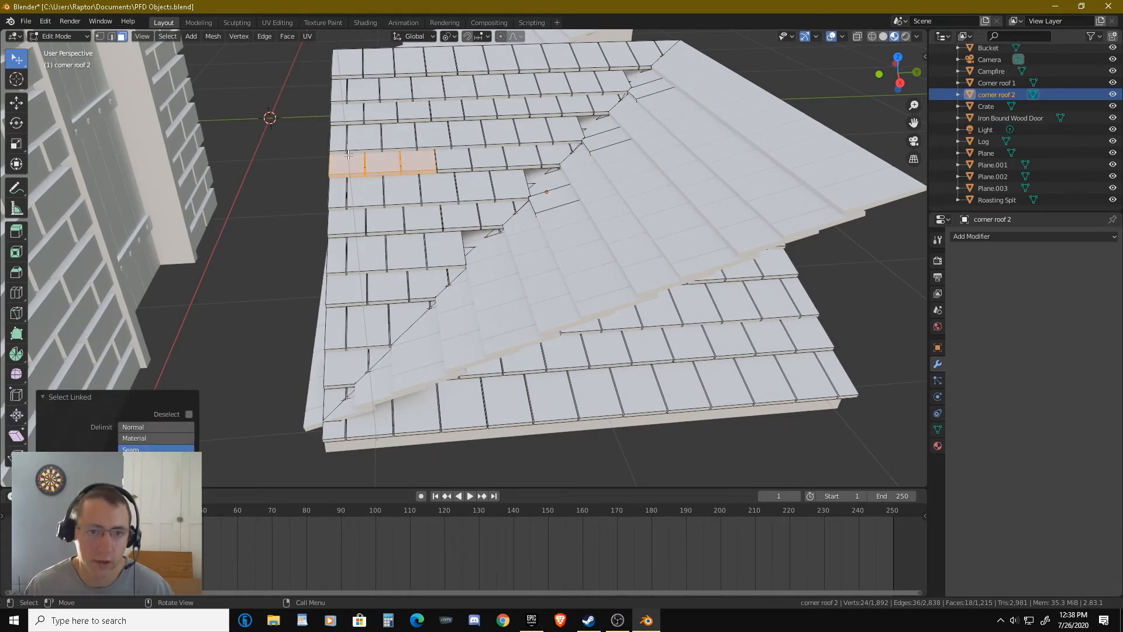
key(l)
key(l)
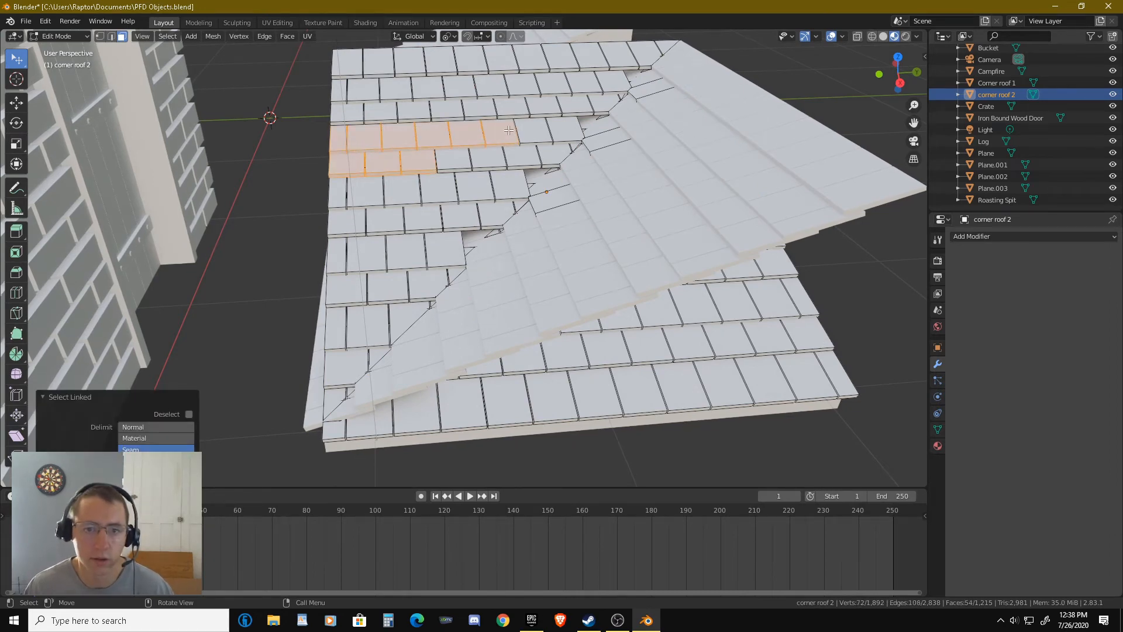
key(l)
key(l)
key(l)
key(l)
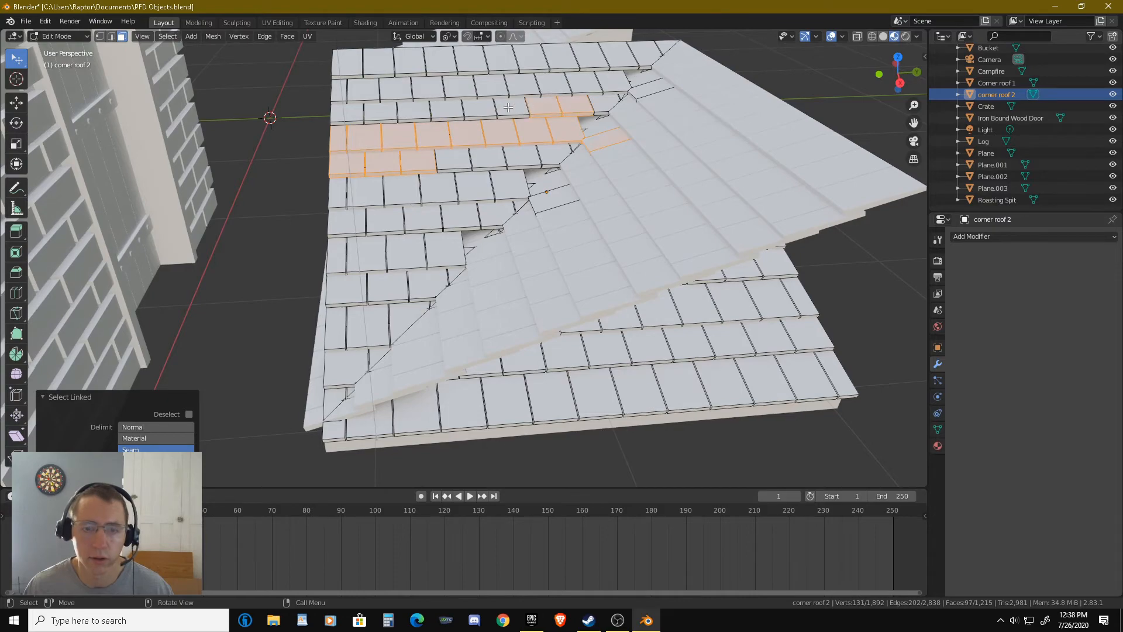
Undo the tile selections and the applied Boolean on corner roof 2.
middle_drag(508, 107, 618, 200)
key(ctrl+z)
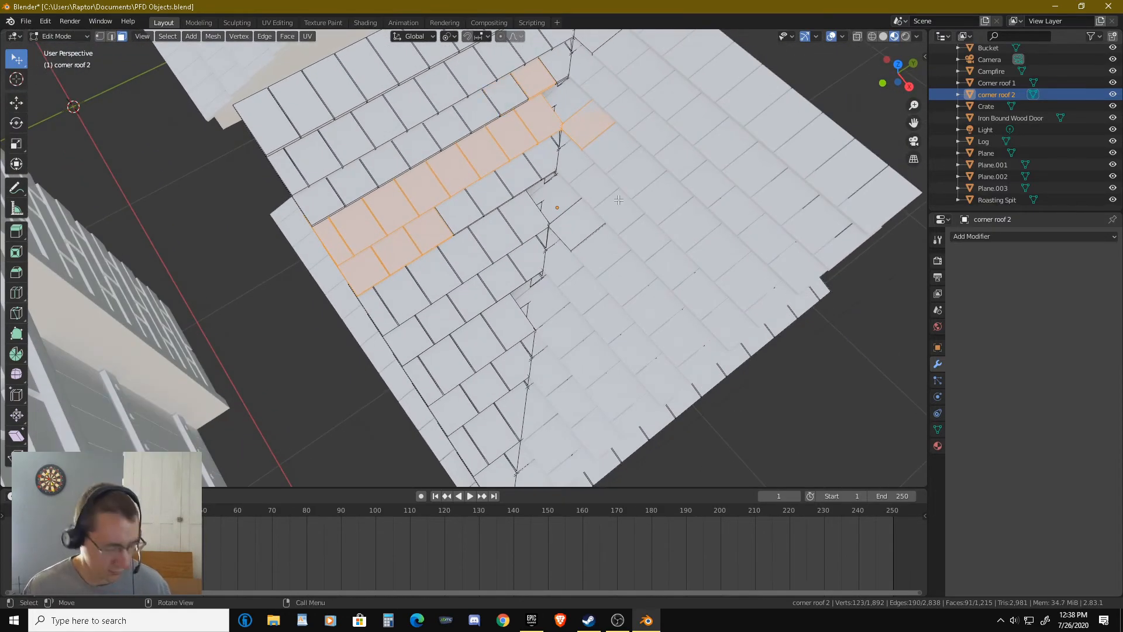
key(Tab)
key(ctrl+z)
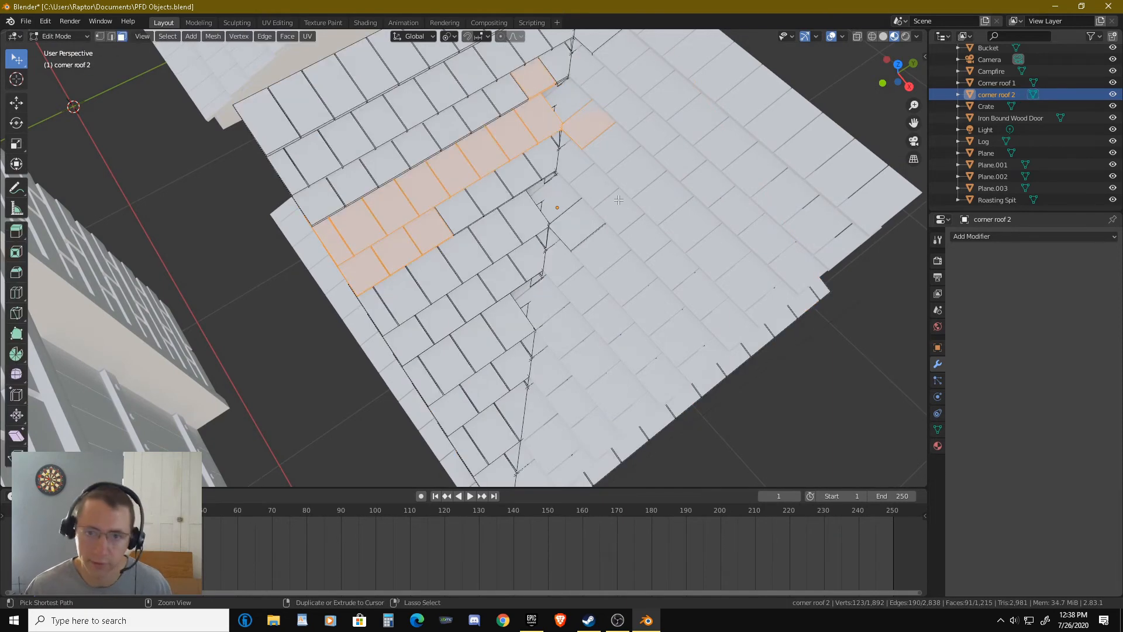
key(ctrl+z)
key(ctrl+z)
key(ctrl+z)
key(ctrl+z)
key(ctrl+z)
key(ctrl+z)
key(ctrl+z)
key(ctrl+z)
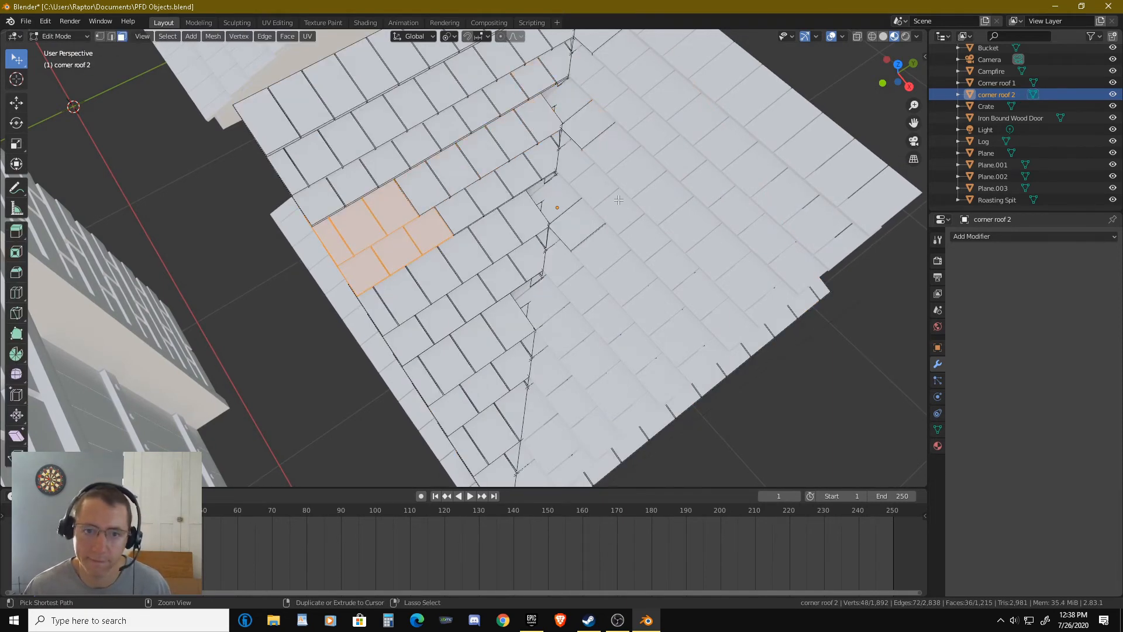
key(ctrl+z)
key(ctrl+z)
key(ctrl+z)
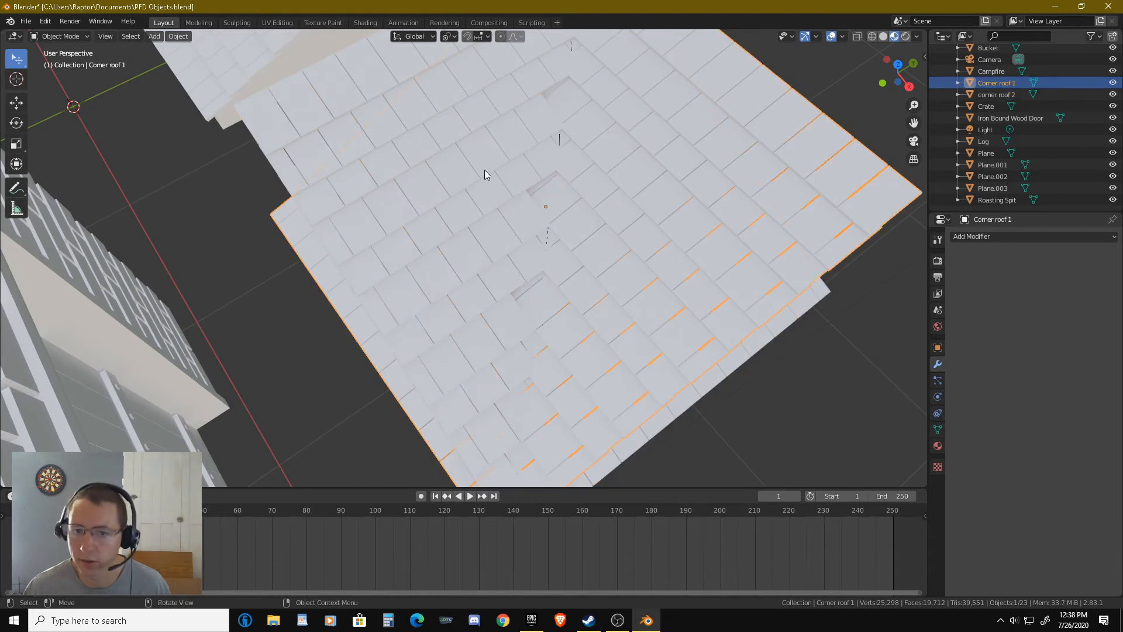
click(472, 169)
click(625, 178)
key(ctrl+z)
key(ctrl+z)
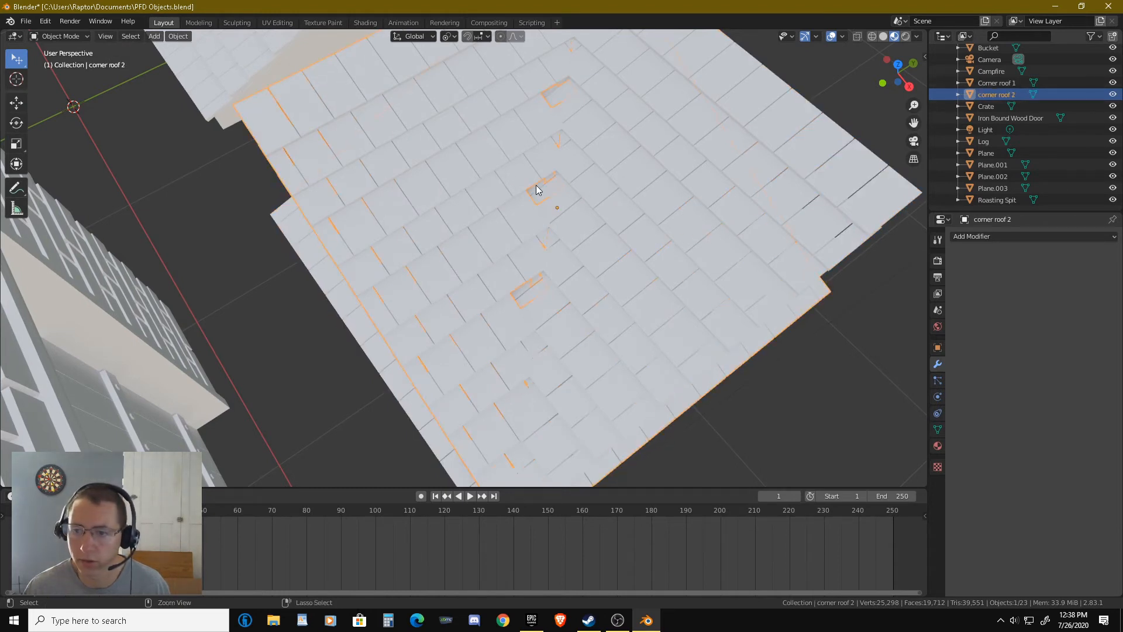
key(ctrl+z)
key(ctrl+z)
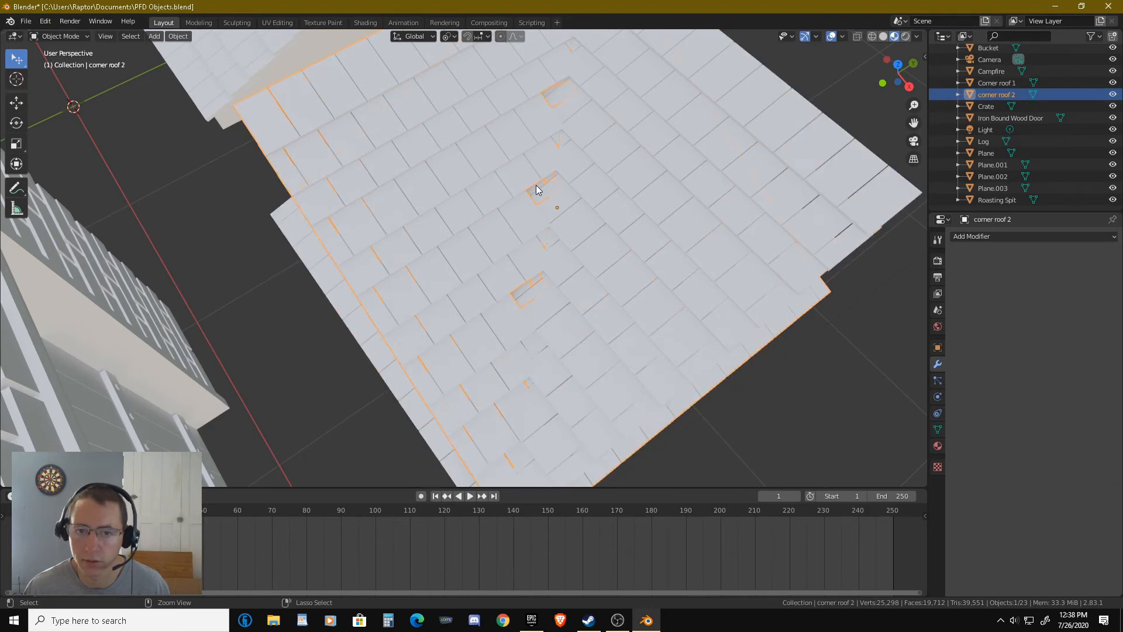
Remove the Boolean modifier from corner roof 2 instead of applying it.
click(617, 183)
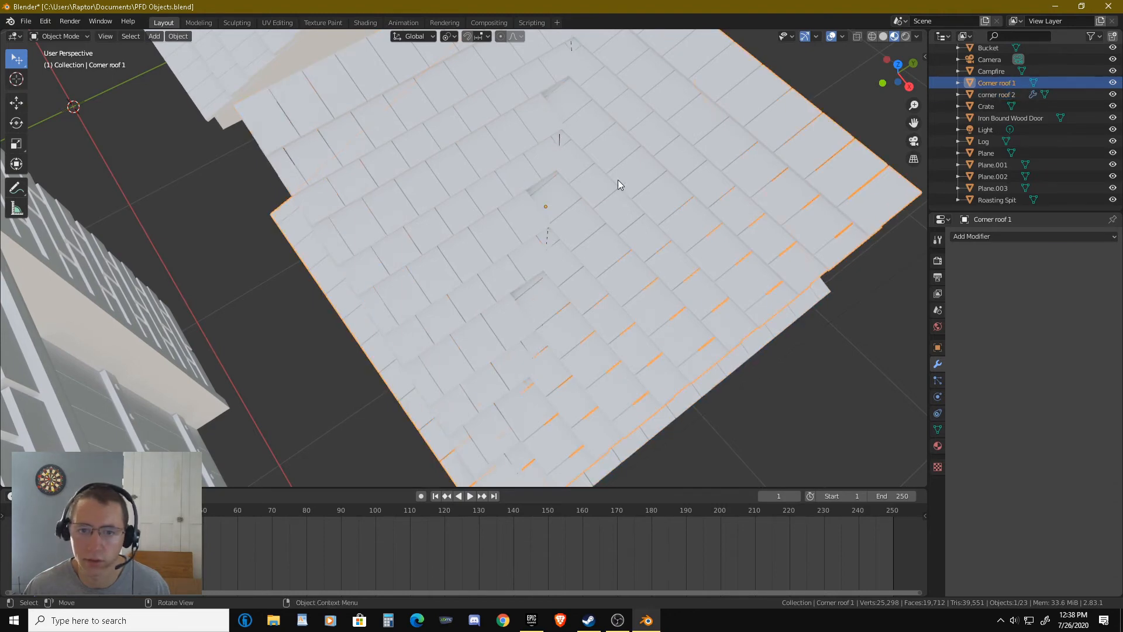
click(469, 183)
click(601, 190)
click(602, 189)
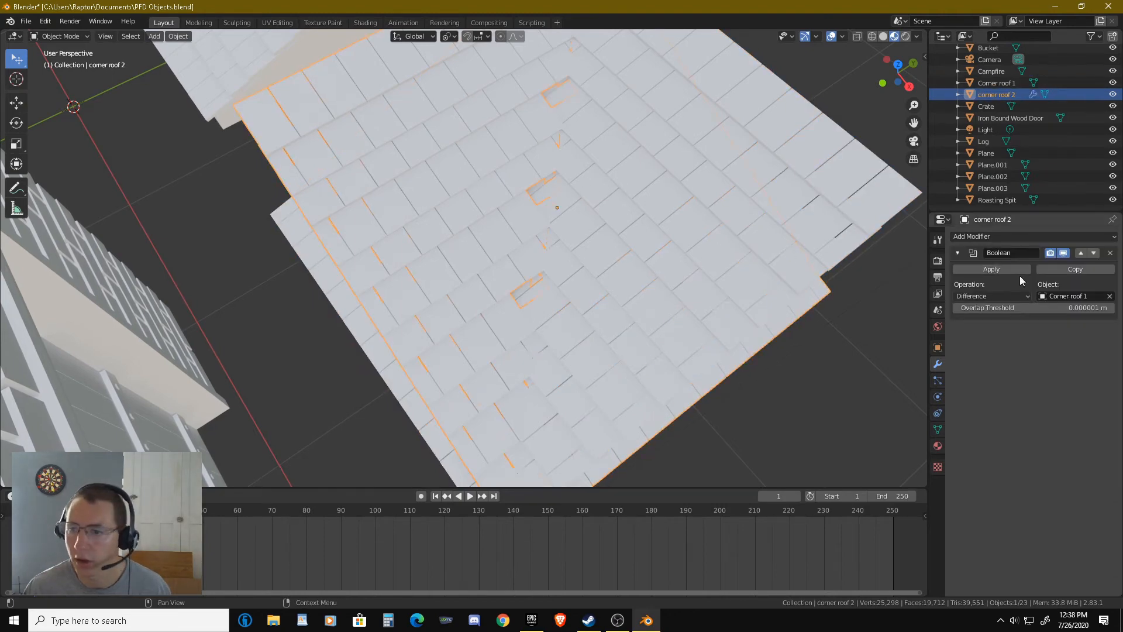
click(1110, 253)
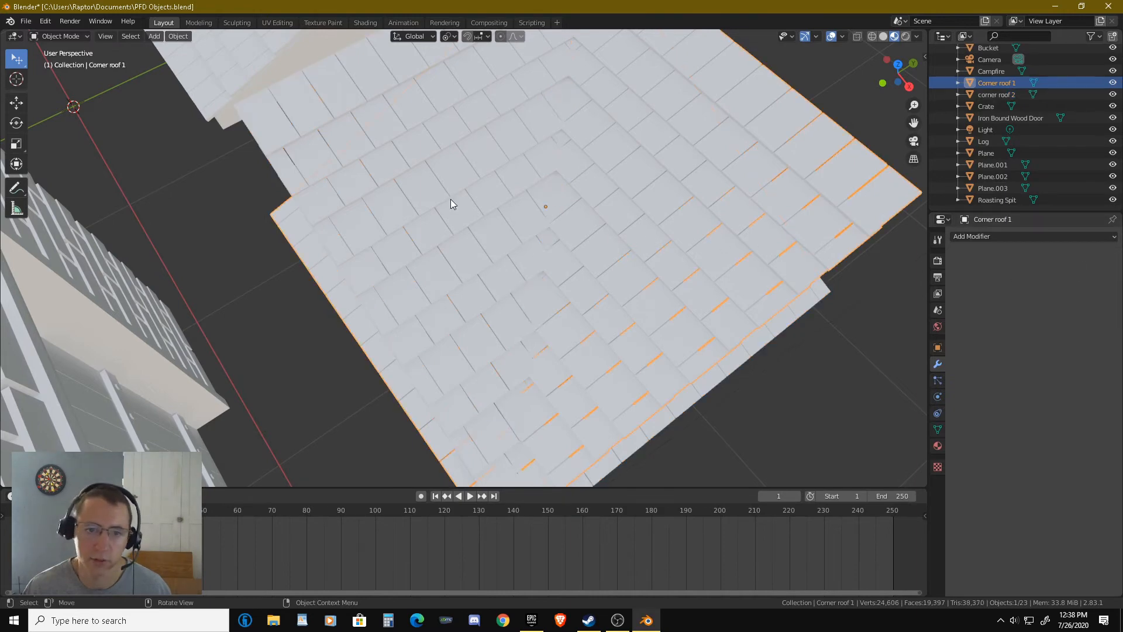
Edit corner roof 2's mesh and select the linked tiles of its uppermost row, leaving out the last tile at the ridge.
middle_drag(454, 219, 363, 134)
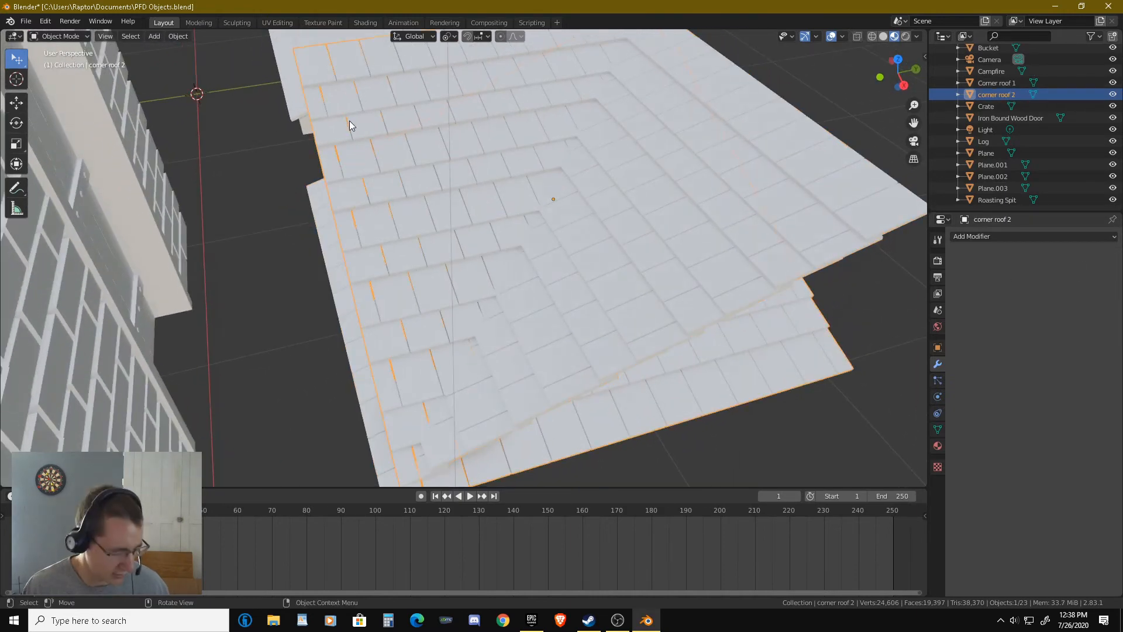
key(Tab)
middle_drag(445, 187, 464, 197)
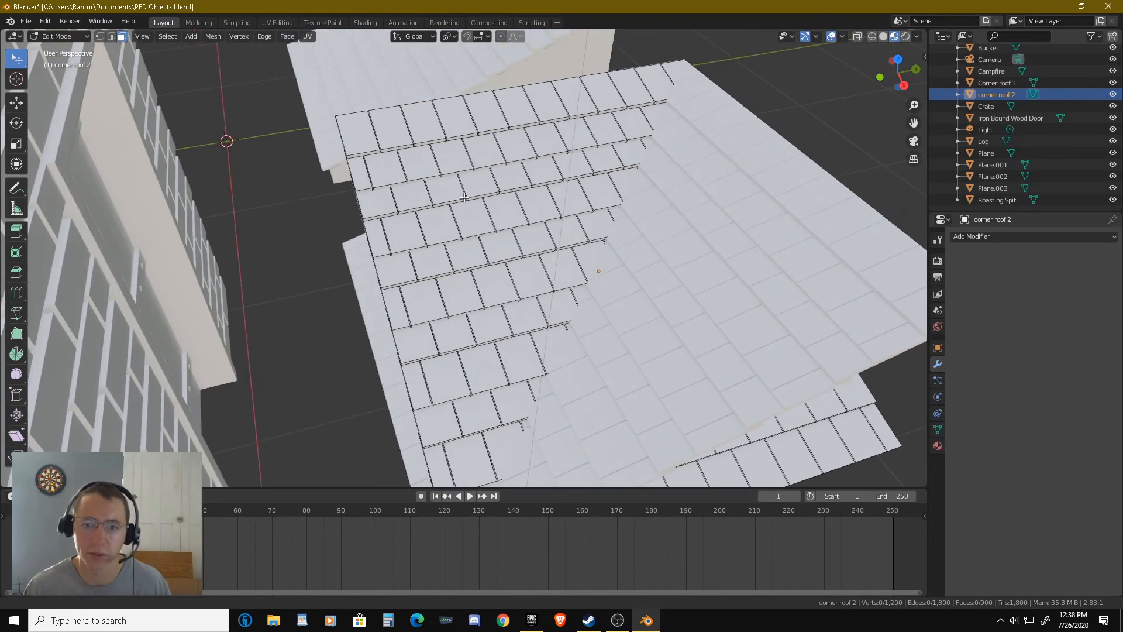
click(357, 135)
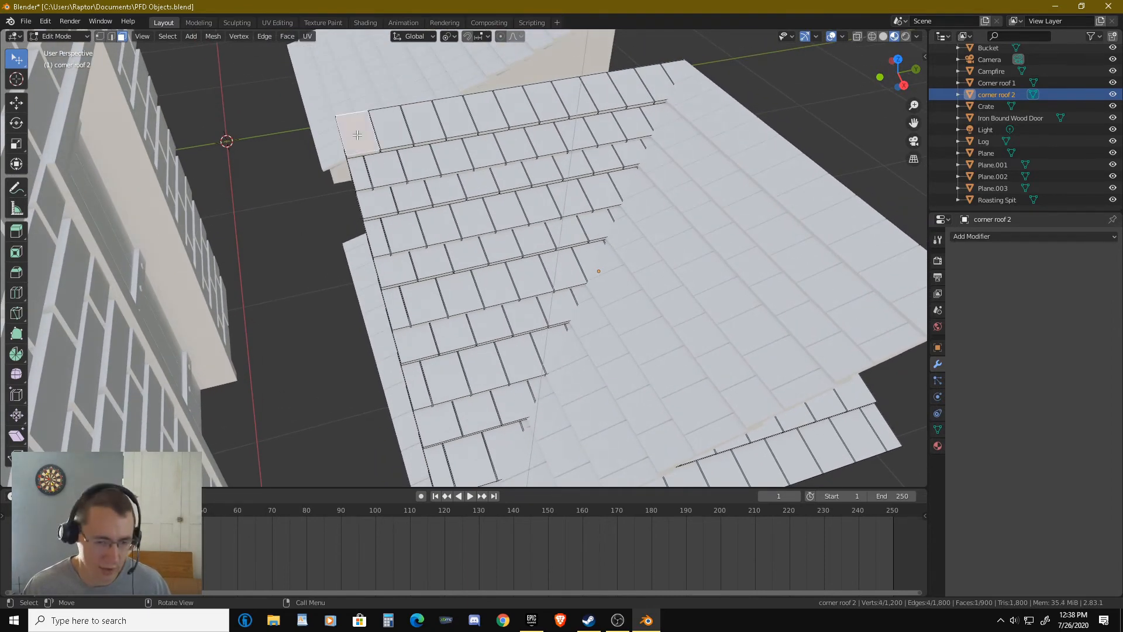
key(ctrl+l)
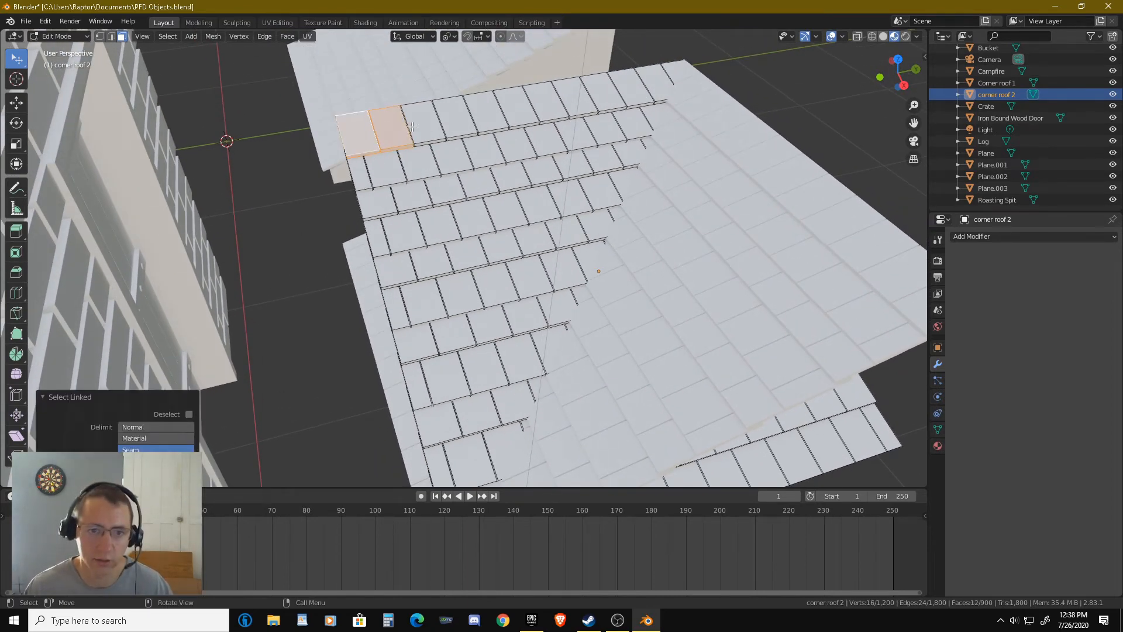
key(l)
key(l)
key(l)
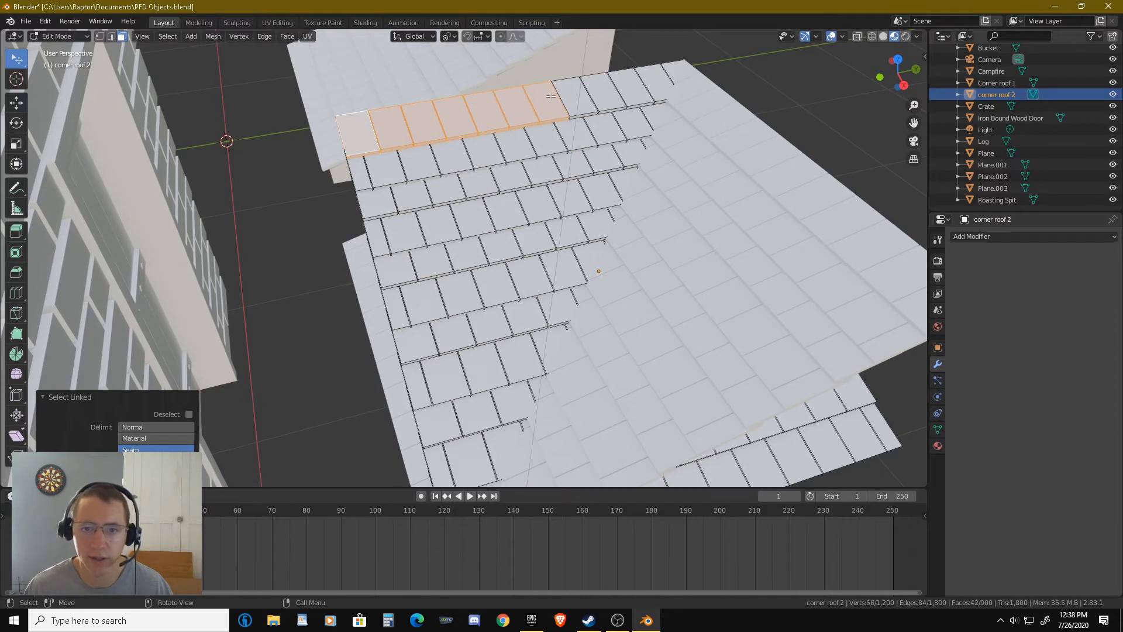
key(l)
key(l)
key(l)
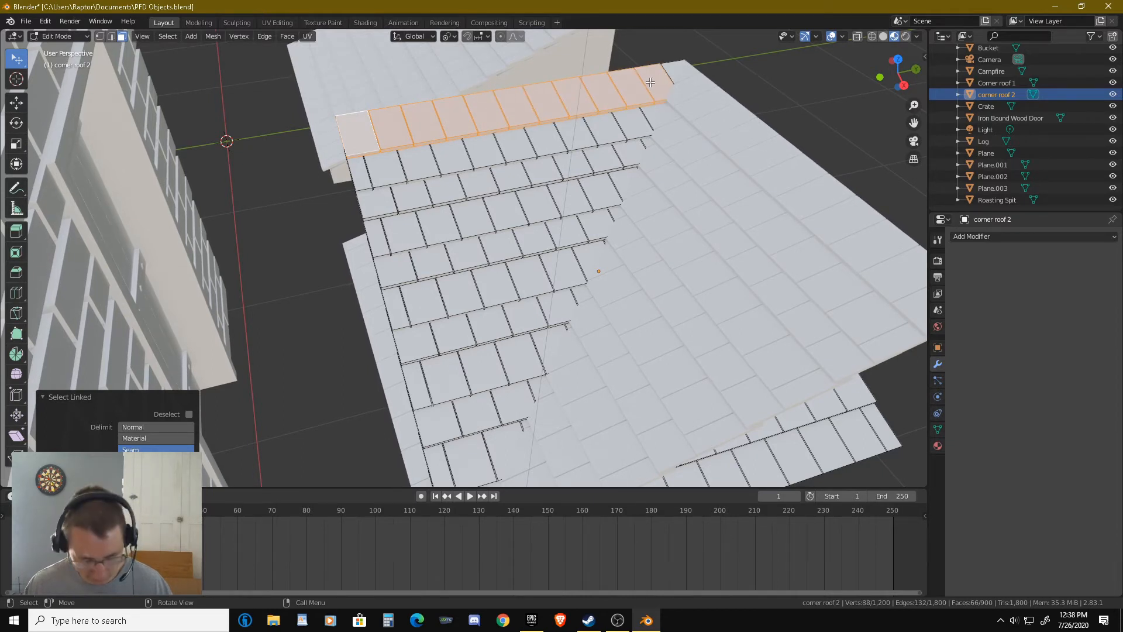
key(shift+l)
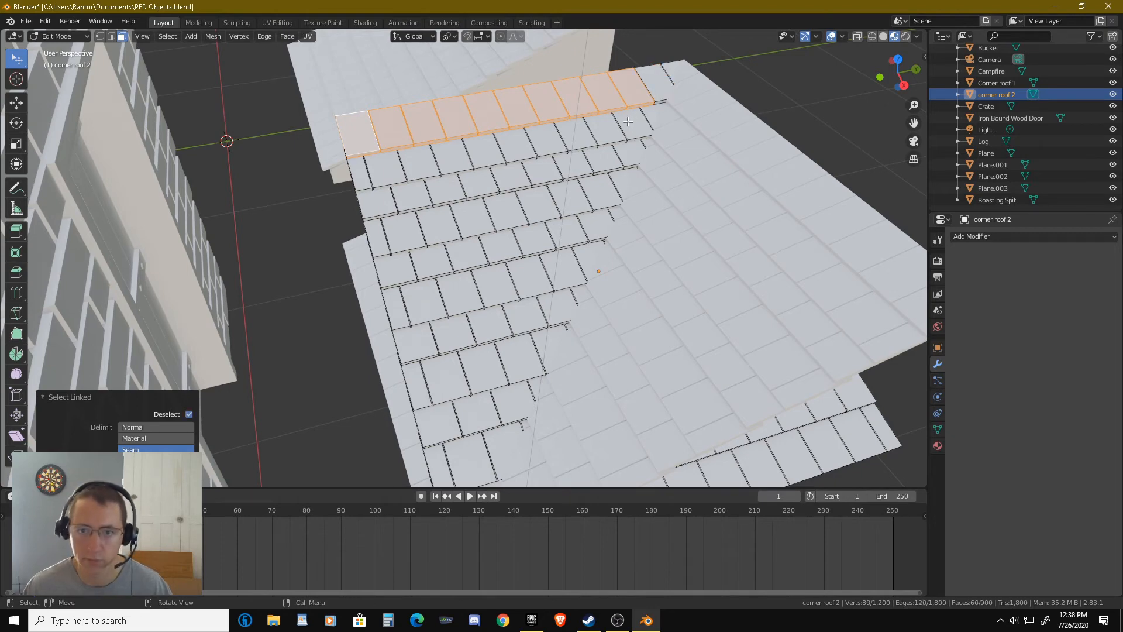
Add the exposed linked tiles of corner roof 2's second and third rows to the selection, up to the ridge.
key(l)
key(l)
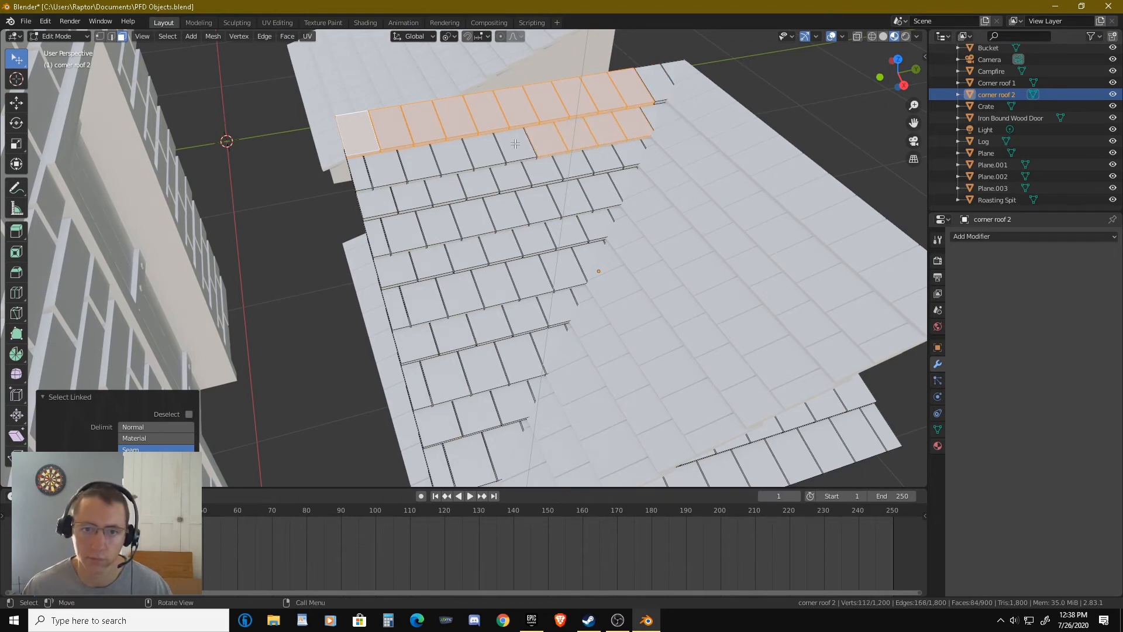
key(l)
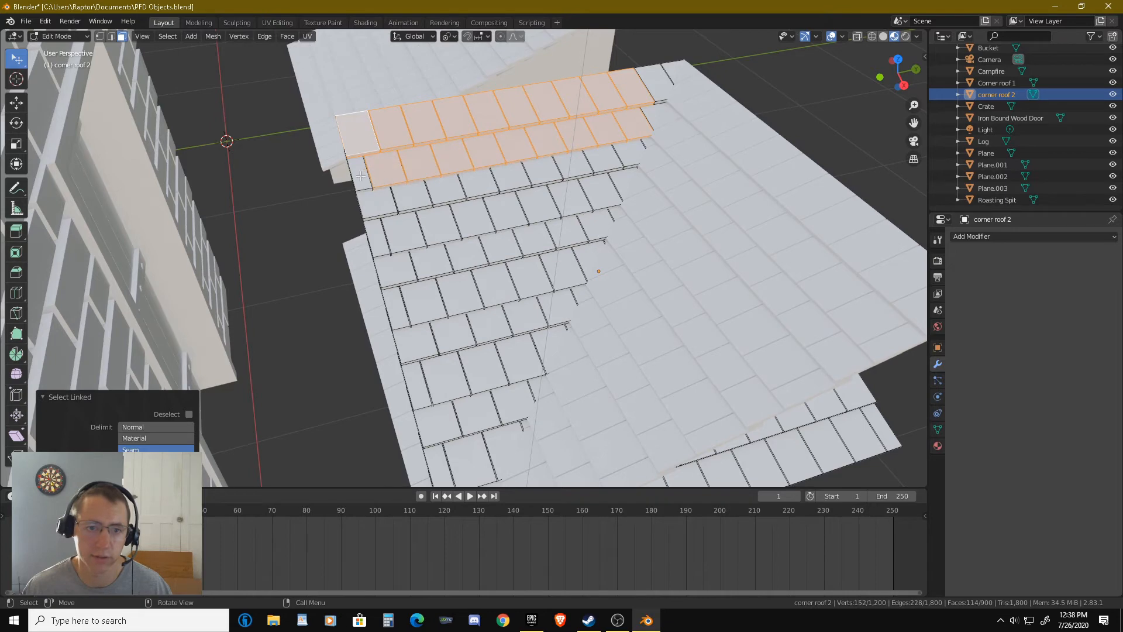
key(l)
key(l)
key(l)
key(l)
key(l)
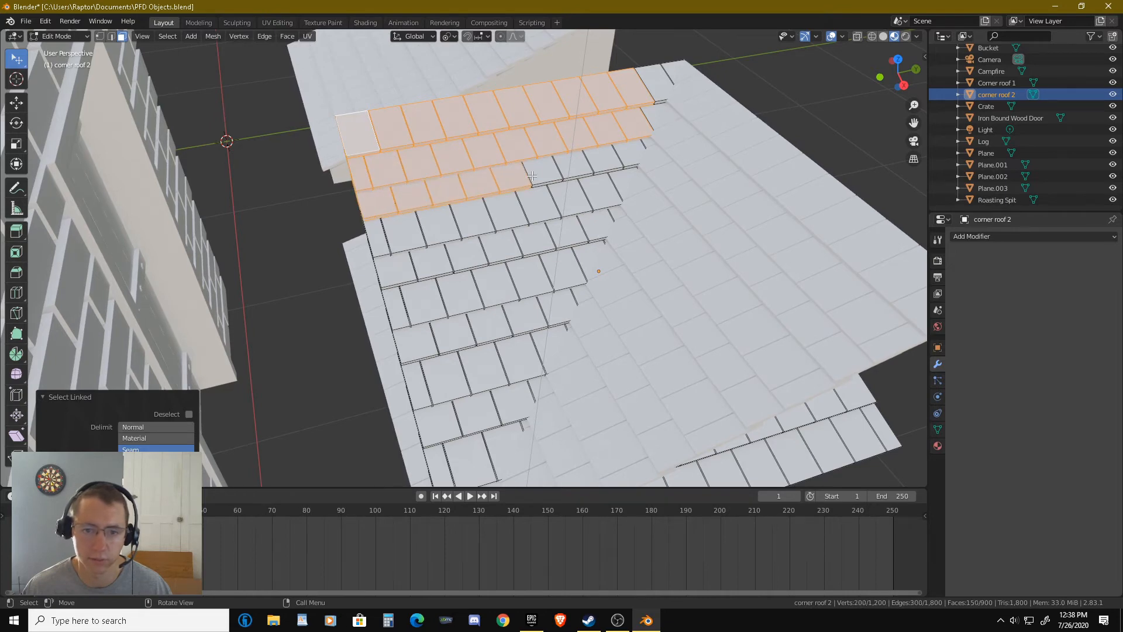
key(l)
Add the remaining exposed linked tiles of corner roof 2's third row and all of its fourth row to the selection.
key(l)
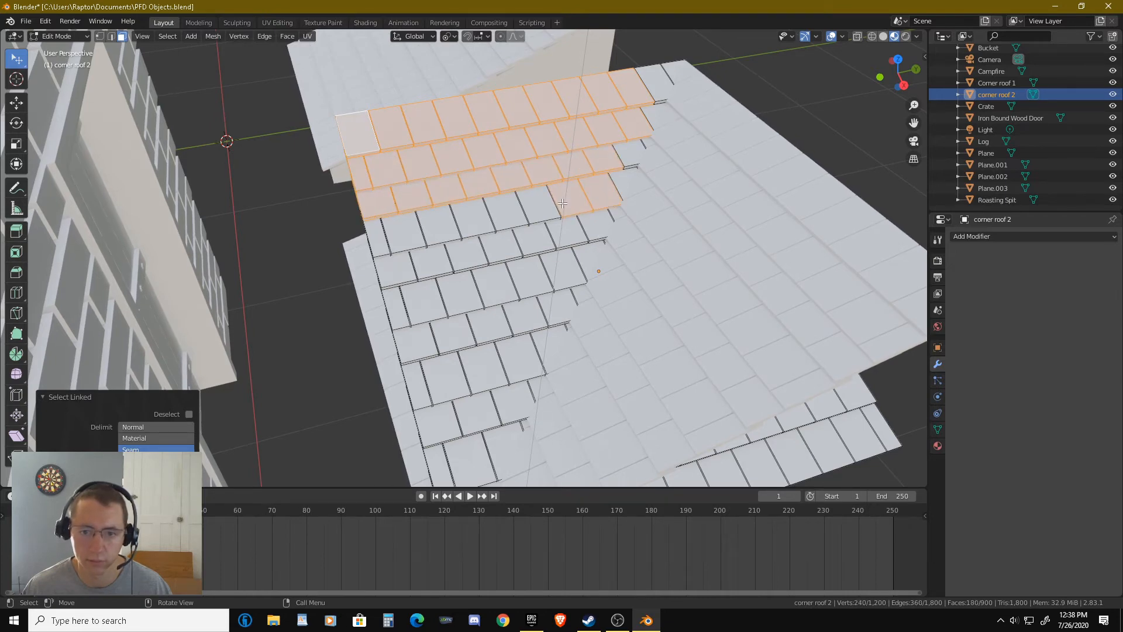
key(l)
key(l)
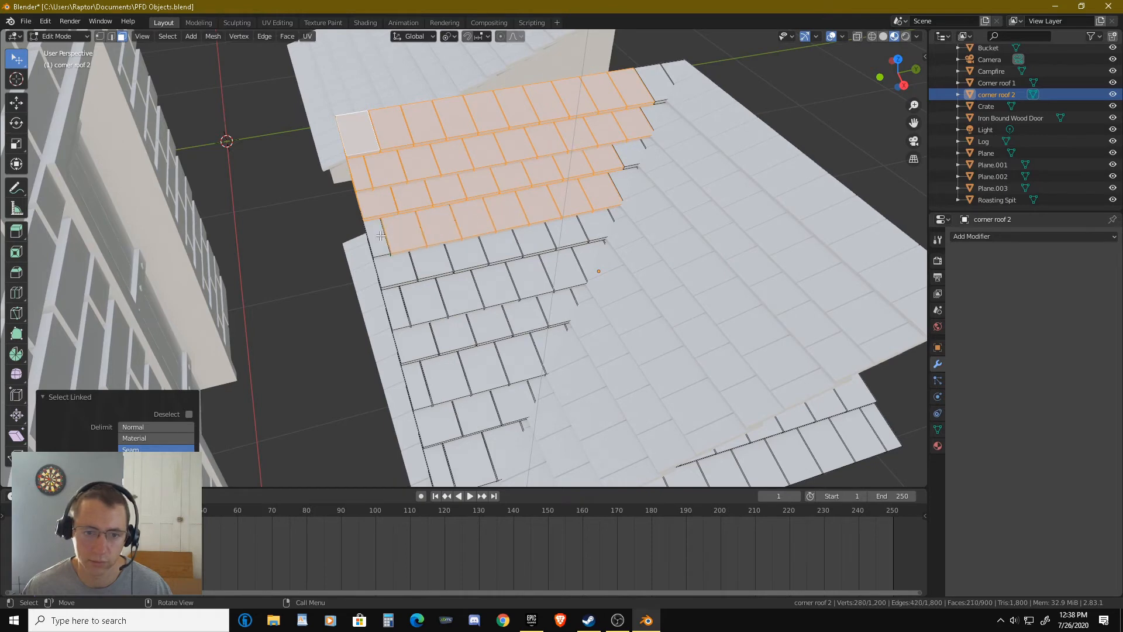
key(l)
Add the exposed linked tiles of corner roof 2's fifth and sixth rows to the selection, up to the ridge.
key(l)
key(l)
key(l)
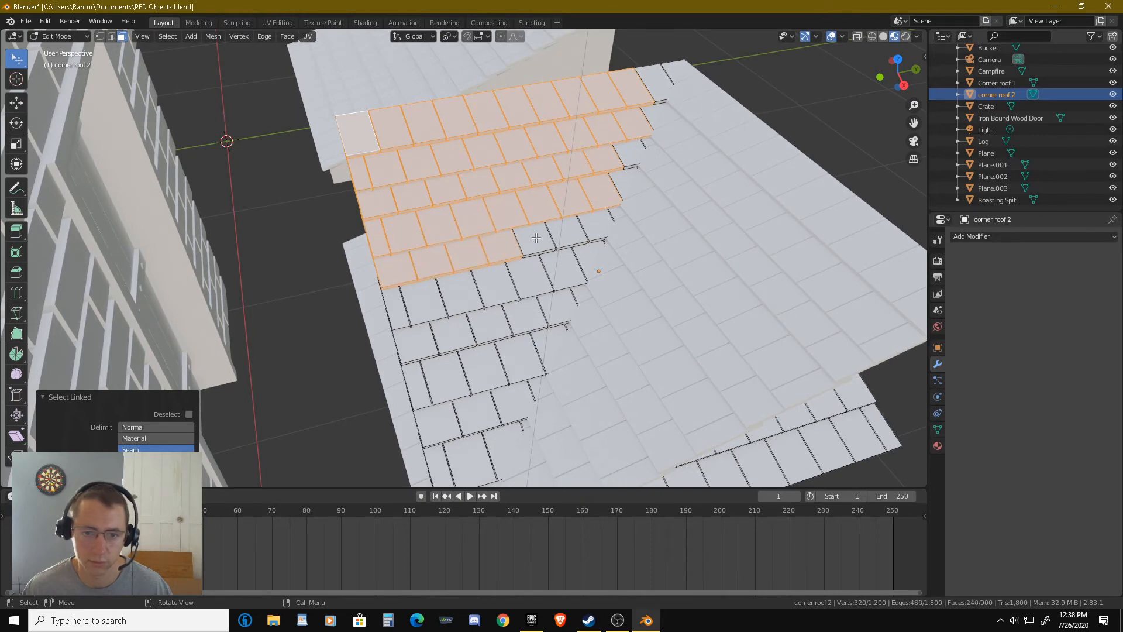
key(l)
key(l)
key(l)
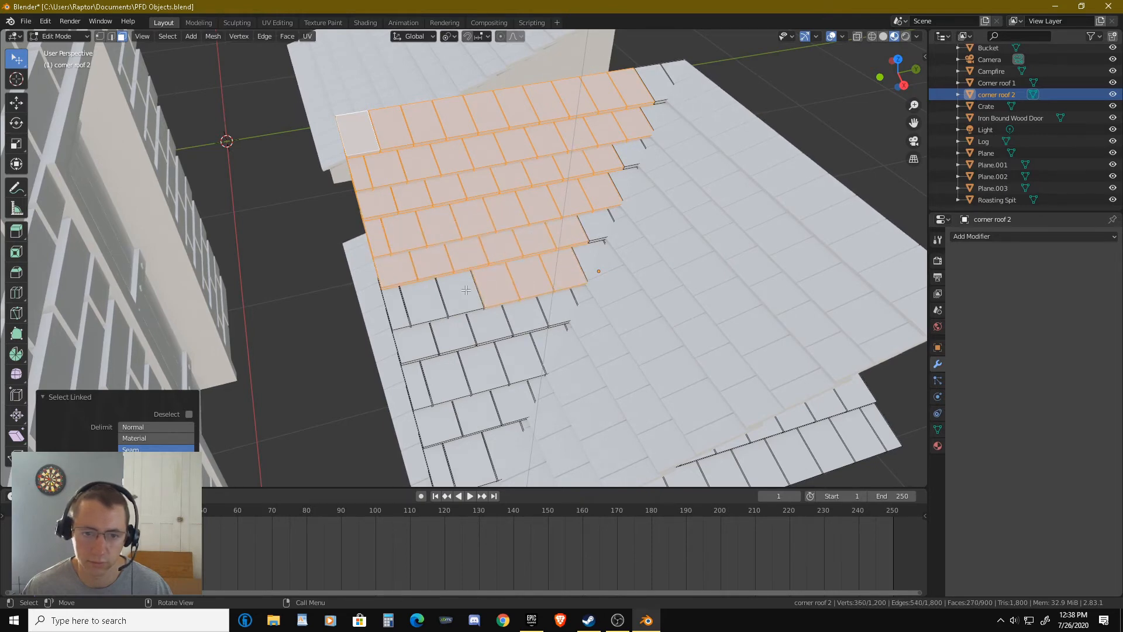
key(l)
key(l)
key(l)
Extend the selection with the exposed linked tiles of corner roof 2's seventh and eighth rows.
key(l)
key(l)
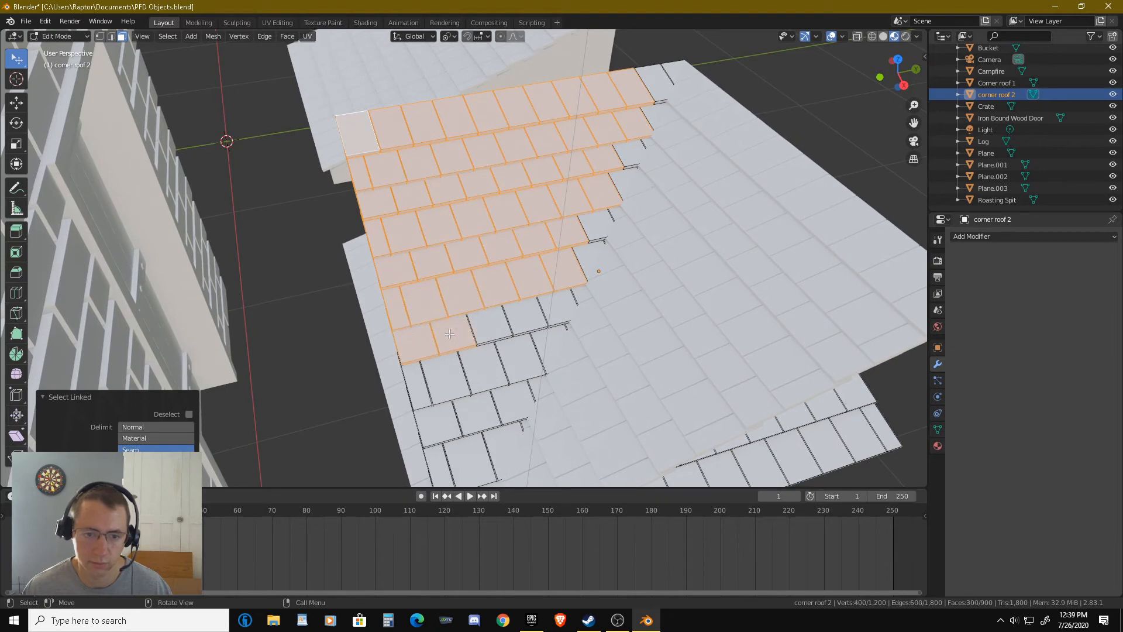
key(l)
key(l)
key(l)
key(l)
Select the exposed tiles of corner roof 2's lowest rows as well and delete the vertices of all selected tiles.
key(l)
key(l)
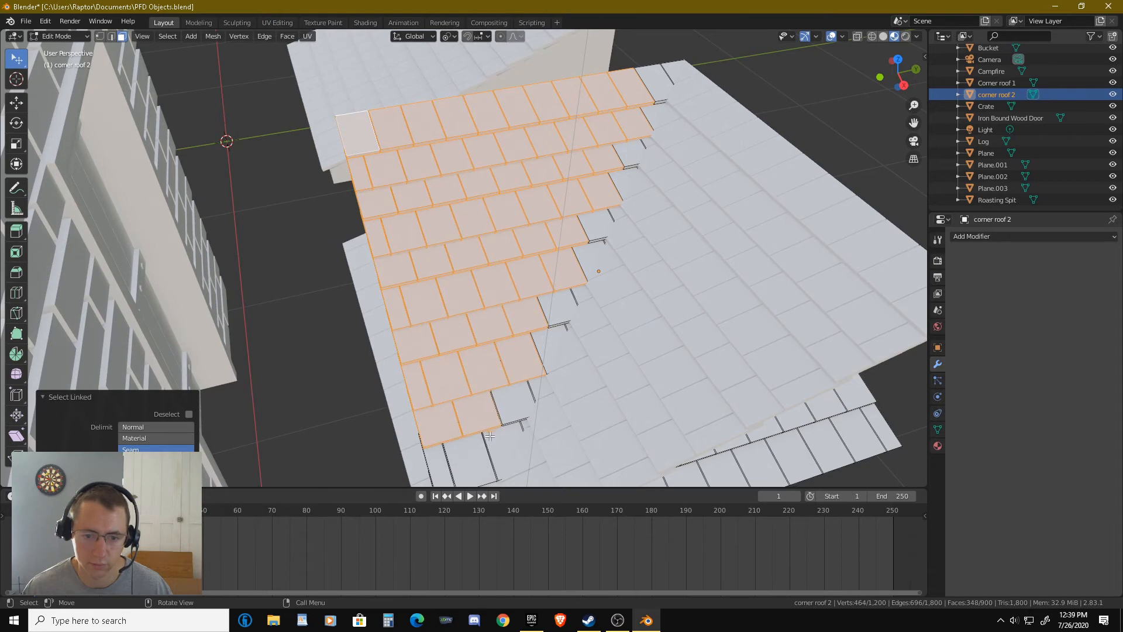
key(l)
scroll(451, 346, down, 5)
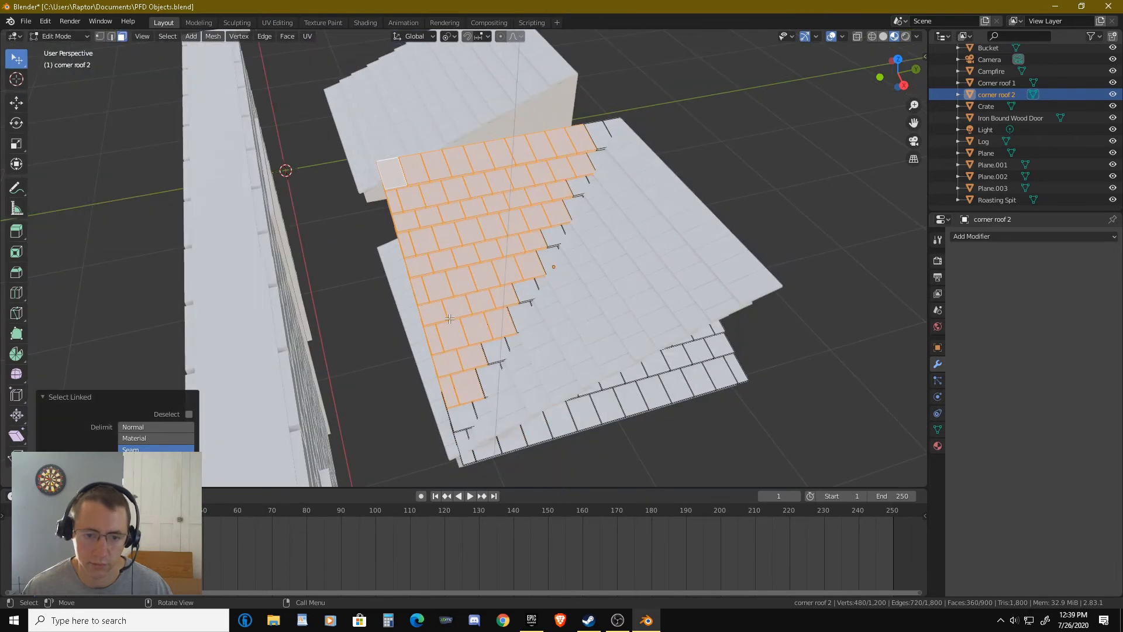
scroll(454, 440, up, 4)
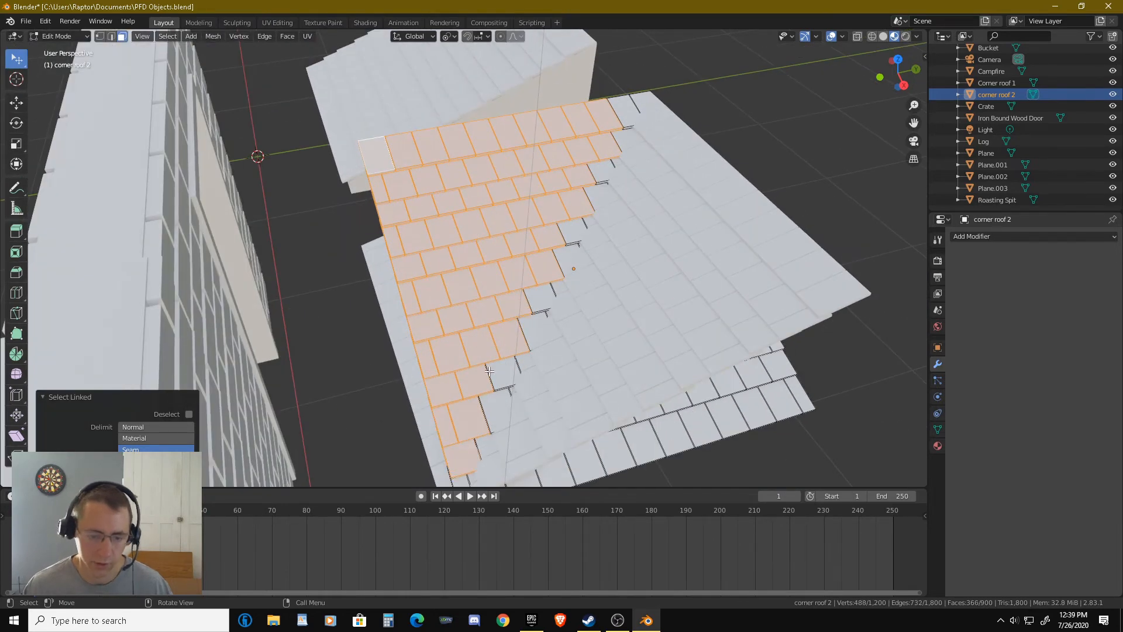
key(x)
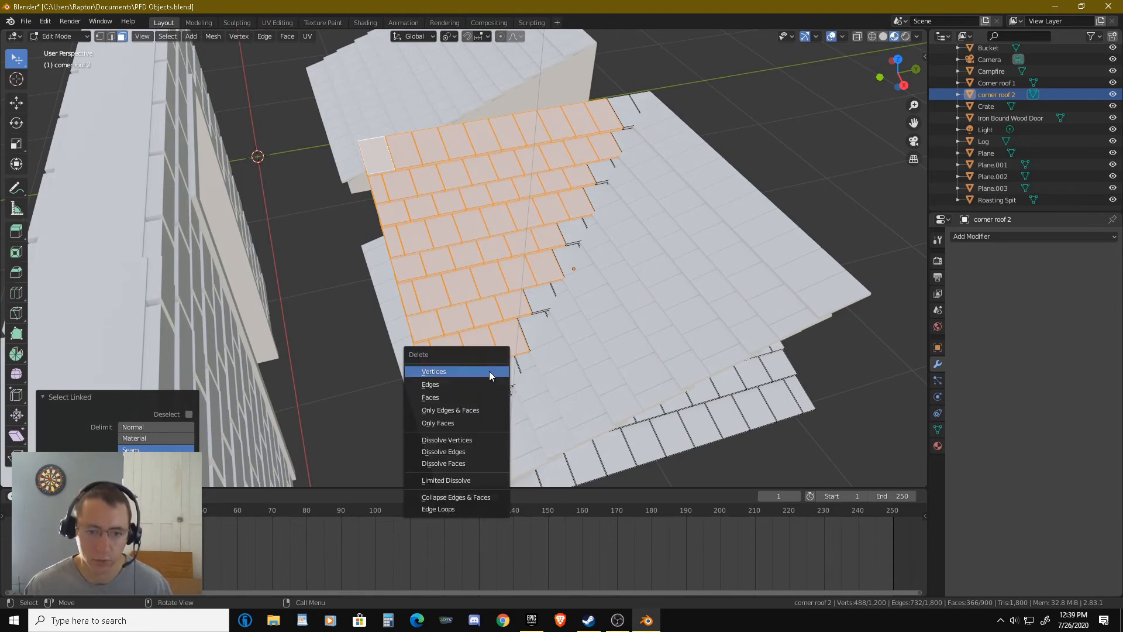
click(491, 375)
Finish editing corner roof 2 and start editing the mesh of Corner roof 1.
middle_drag(559, 296, 642, 351)
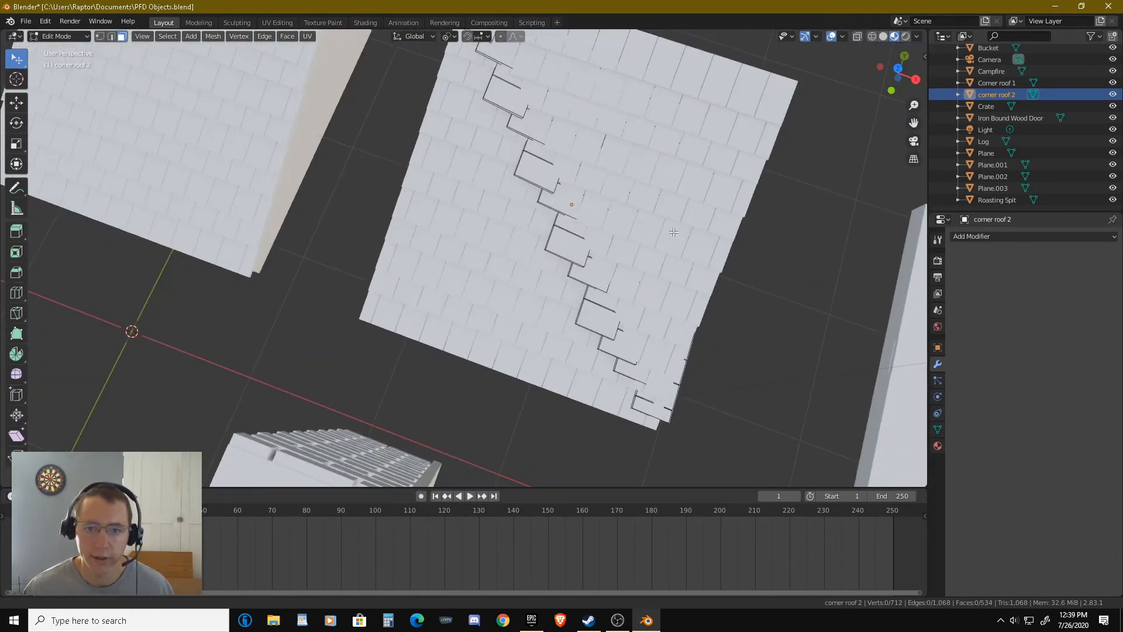
shift+middle_drag(674, 204, 580, 245)
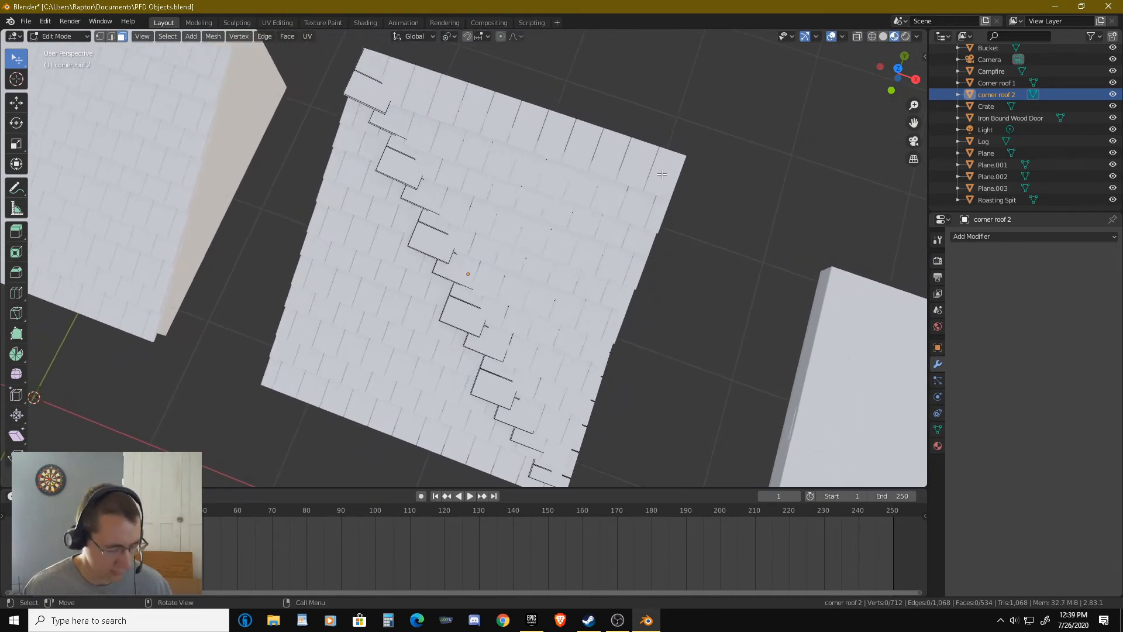
key(Tab)
click(637, 185)
key(Tab)
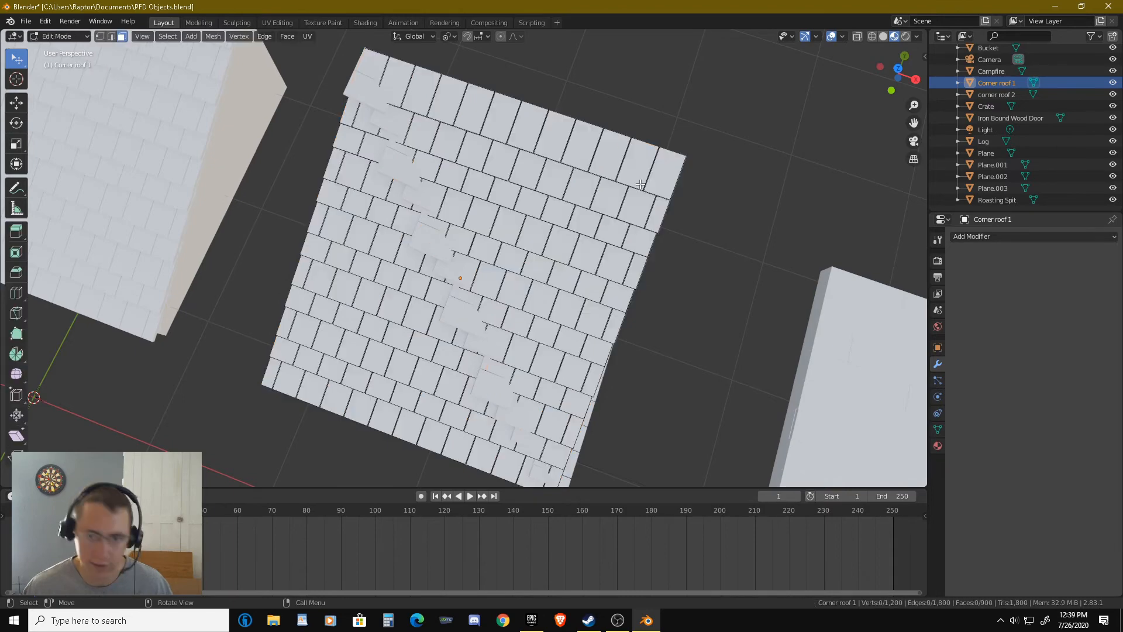
Select the linked tiles of Corner roof 1's uppermost row, leaving out the two tiles nearest the ridge.
middle_drag(641, 188, 585, 181)
scroll(586, 180, up, 2)
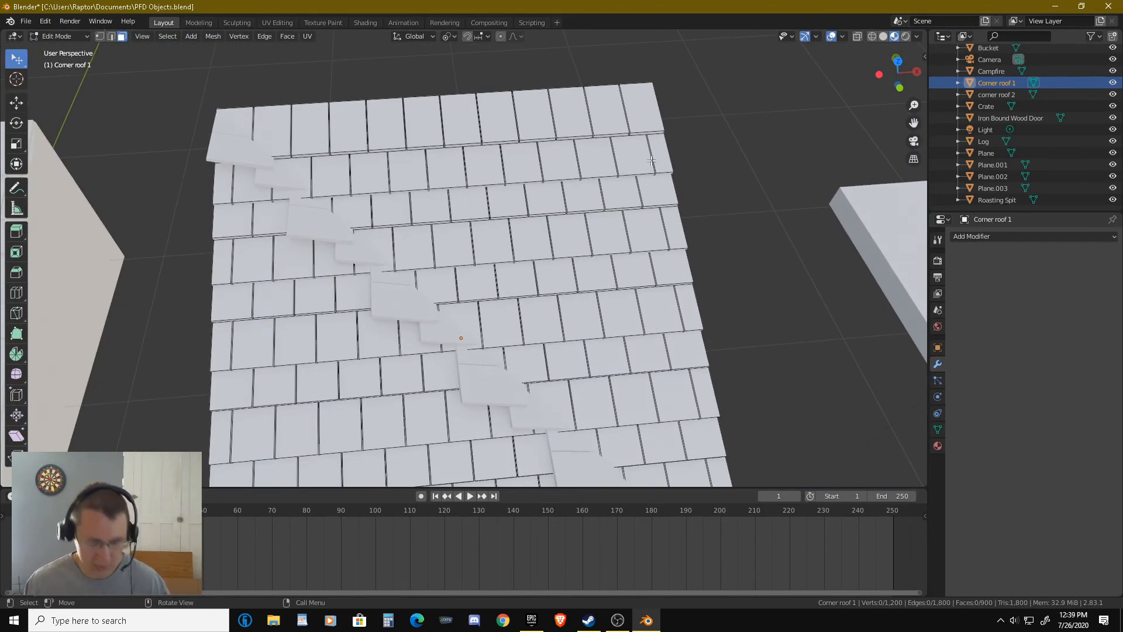
key(l)
key(l)
key(l)
key(l)
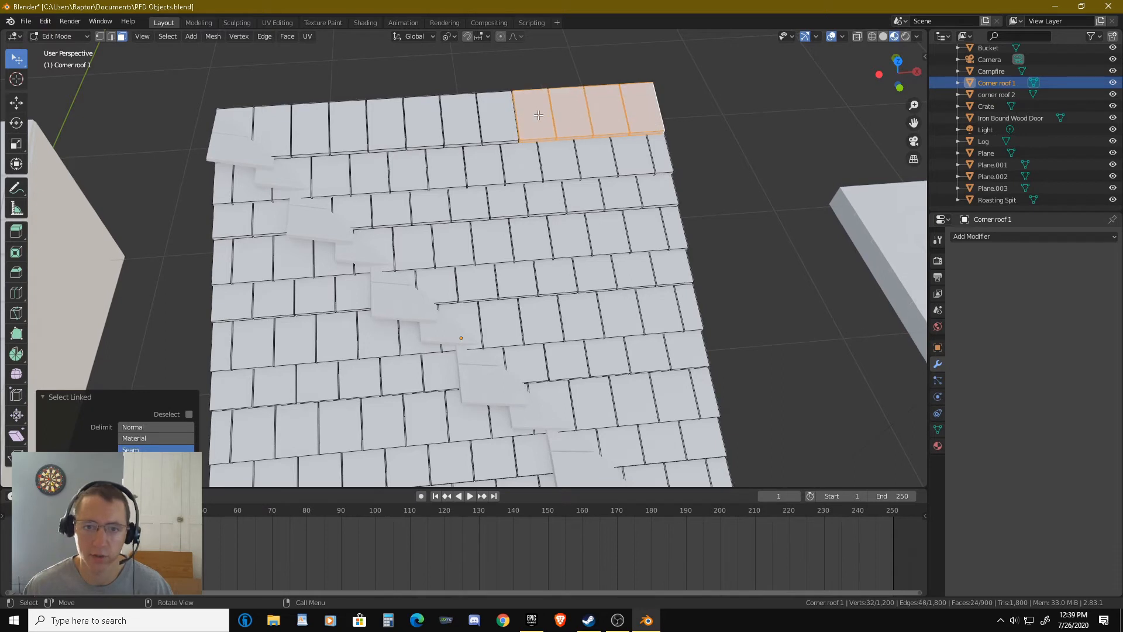
key(l)
key(l)
key(l)
key(l)
key(l)
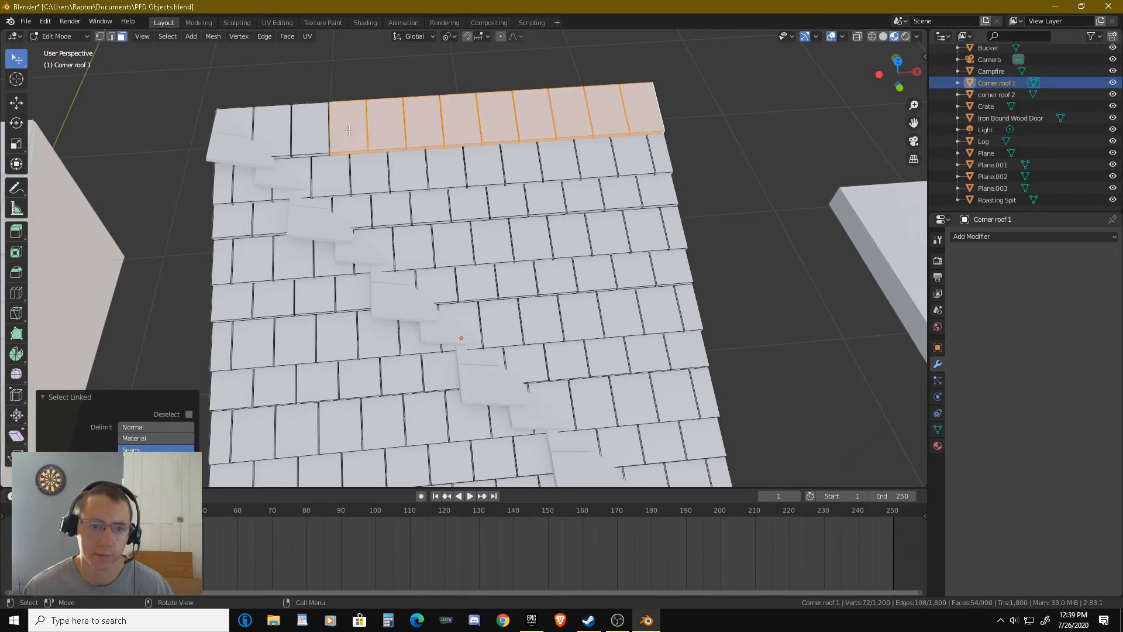
key(l)
Add the exposed linked tiles of Corner roof 1's second row to the selection, from the ridge to the outer edge.
key(l)
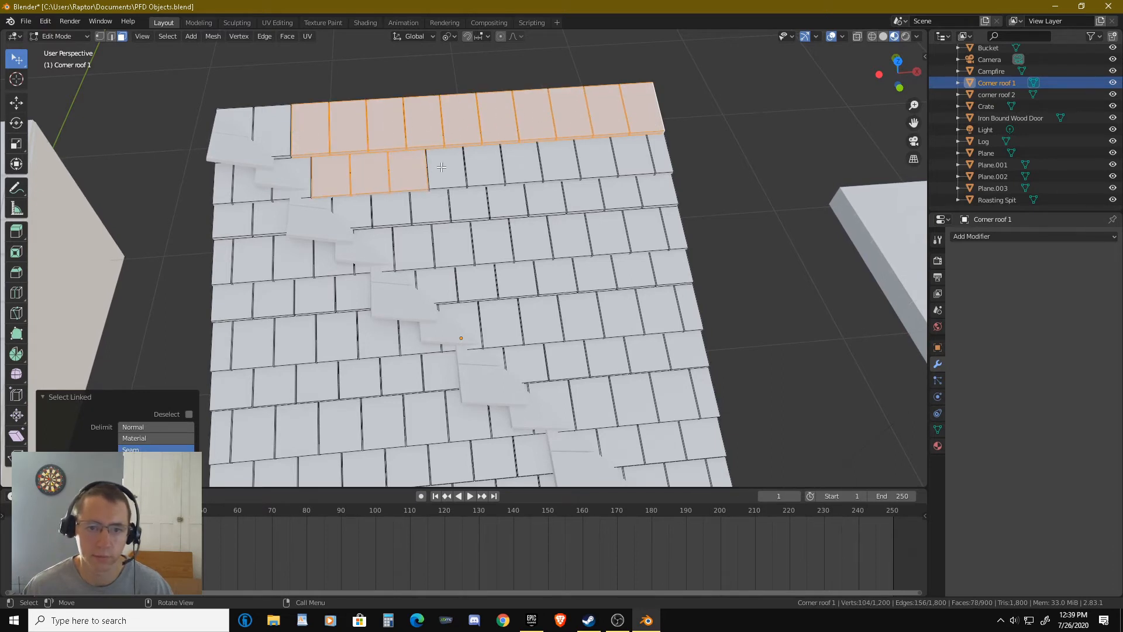
key(l)
key(l)
key(l)
key(l)
key(l)
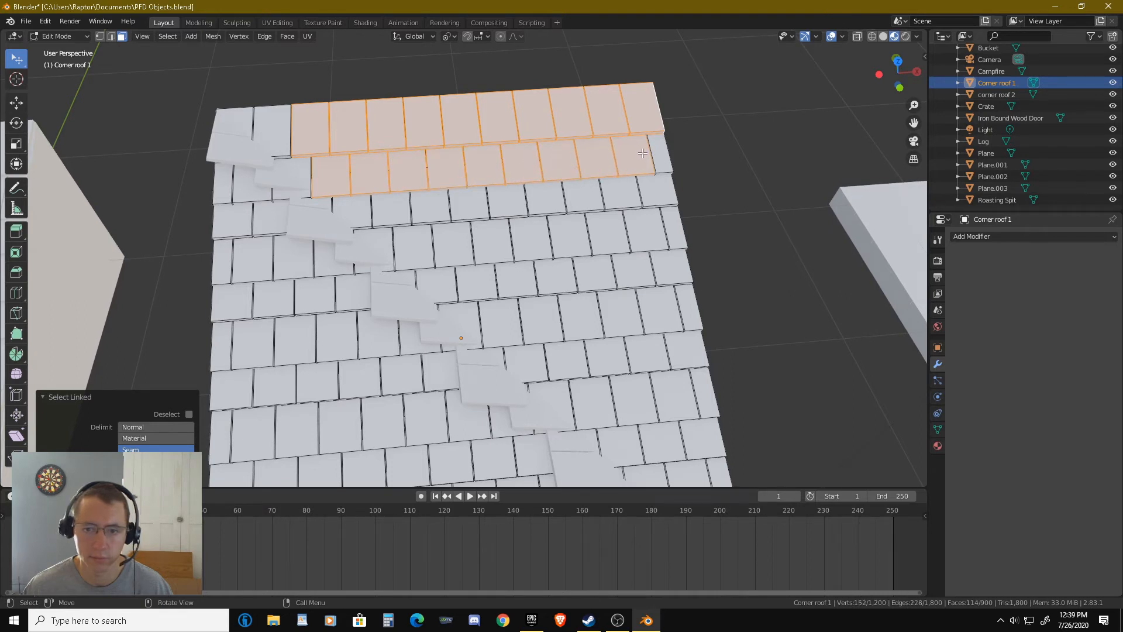
key(l)
Add the linked tiles of Corner roof 1's third row to the selection, leaving out the exposed tile beside the ridge.
key(l)
key(l)
key(l)
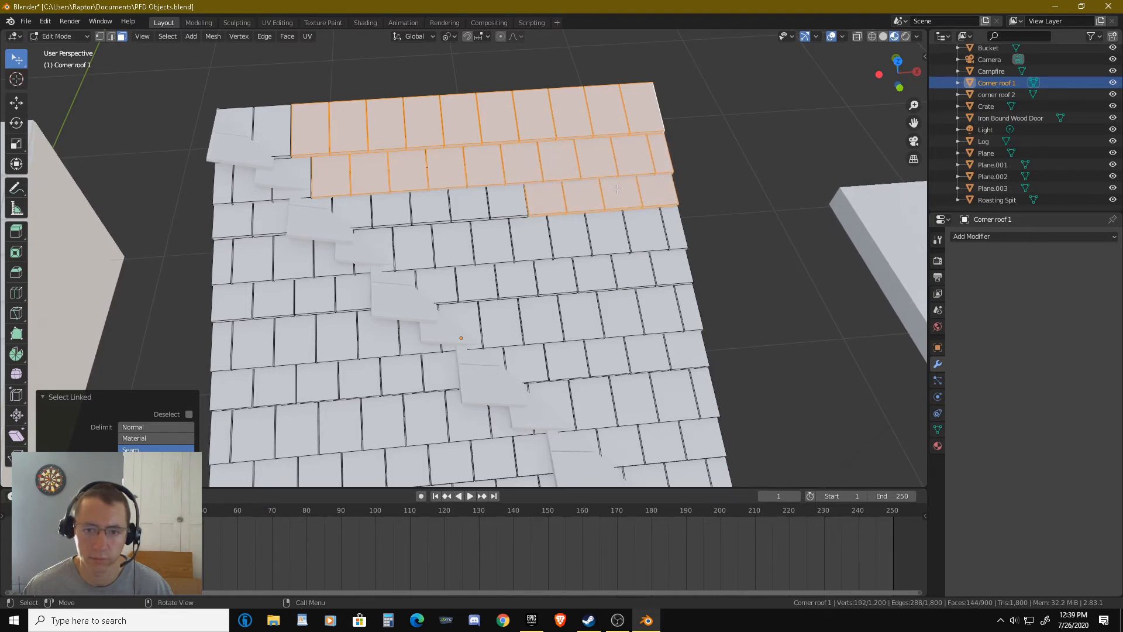
key(l)
key(l)
Add the exposed linked tiles of Corner roof 1's fourth row to the selection, from the ridge outward.
key(l)
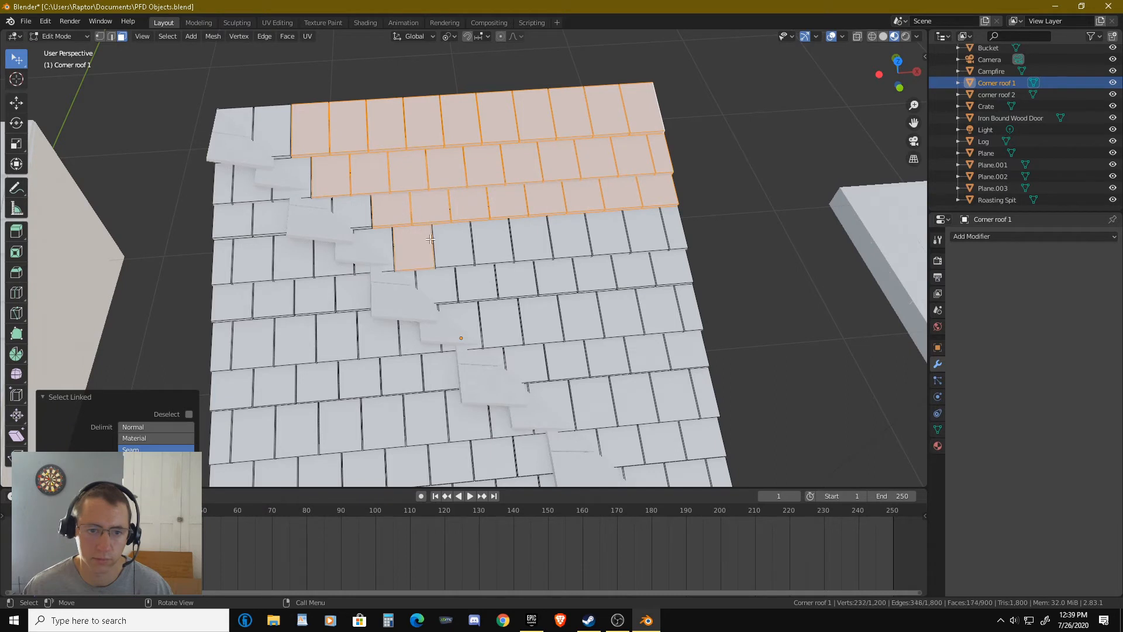
key(l)
key(l)
key(l)
key(l)
key(l)
key(l)
key(l)
Extend the selection with the linked tiles beyond the ridge in Corner roof 1's fifth and sixth rows.
key(l)
key(l)
key(l)
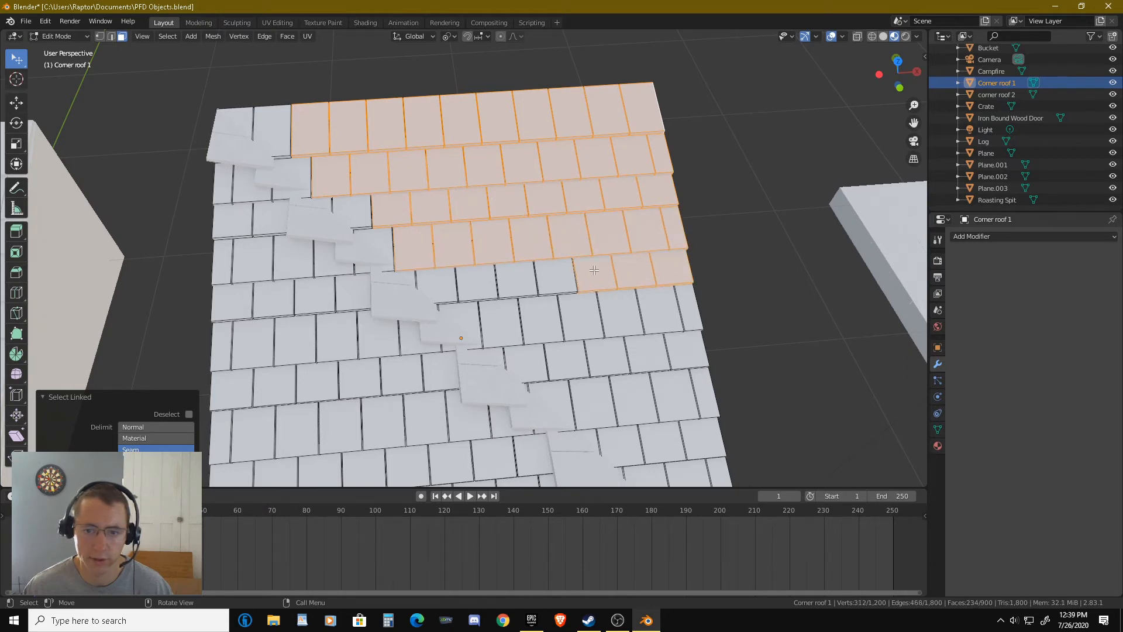
key(l)
key(l)
key(l)
key(l)
key(l)
key(l)
key(l)
key(l)
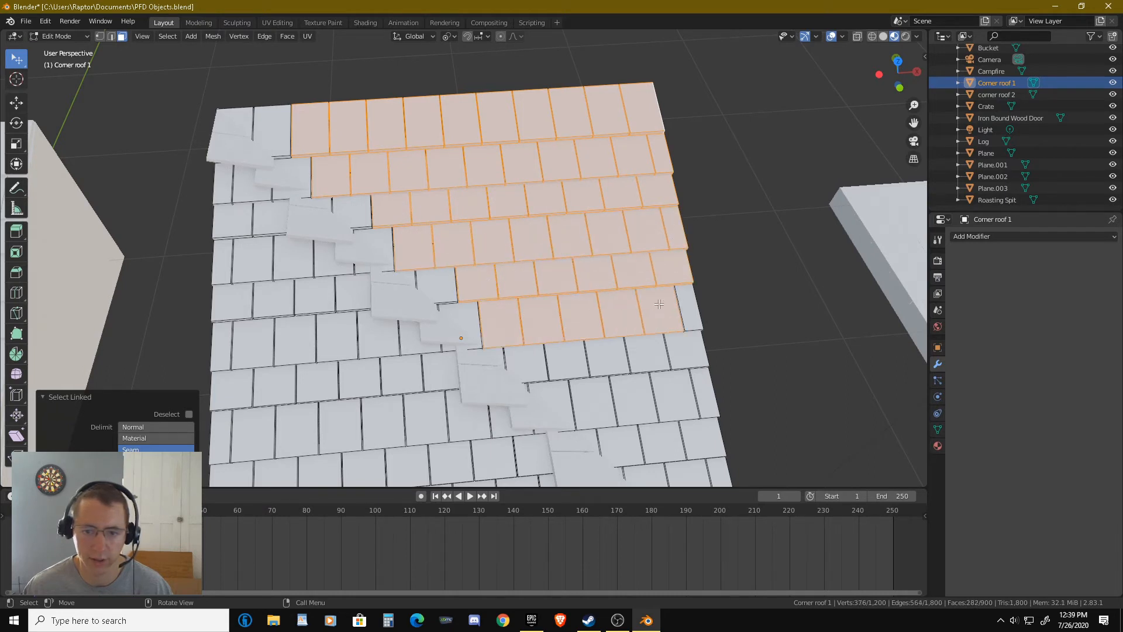
key(l)
Extend the selection with the linked tiles beyond the ridge in Corner roof 1's seventh and eighth rows.
key(l)
key(l)
key(l)
key(l)
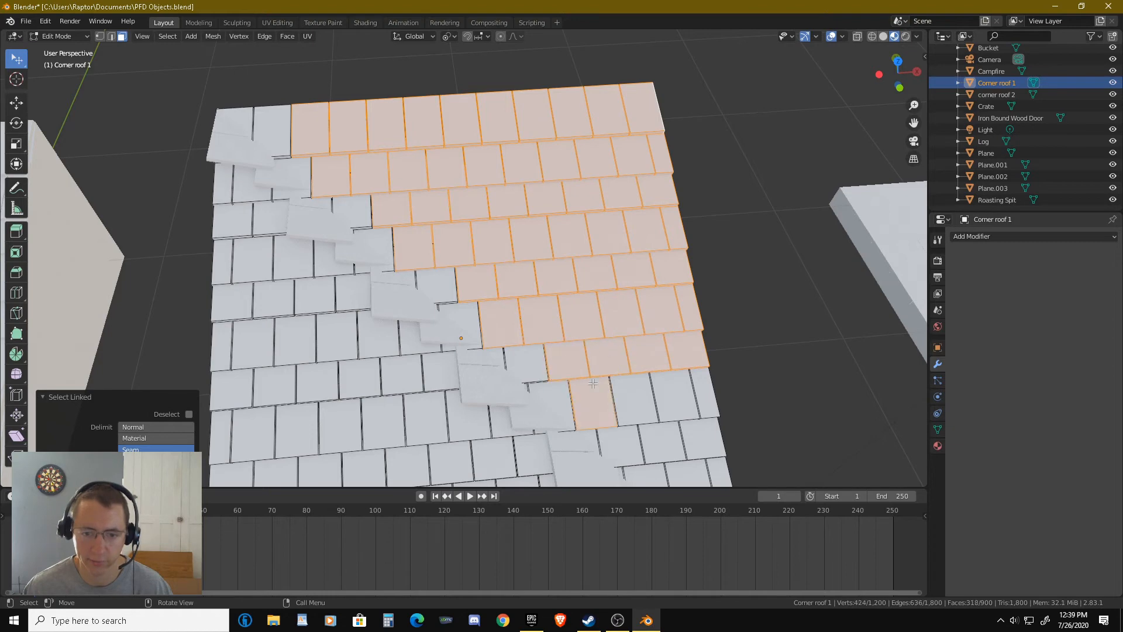
key(l)
key(l)
key(l)
Select the remaining tiles beyond the ridge in Corner roof 1's lowest rows and delete all the selected tiles.
key(l)
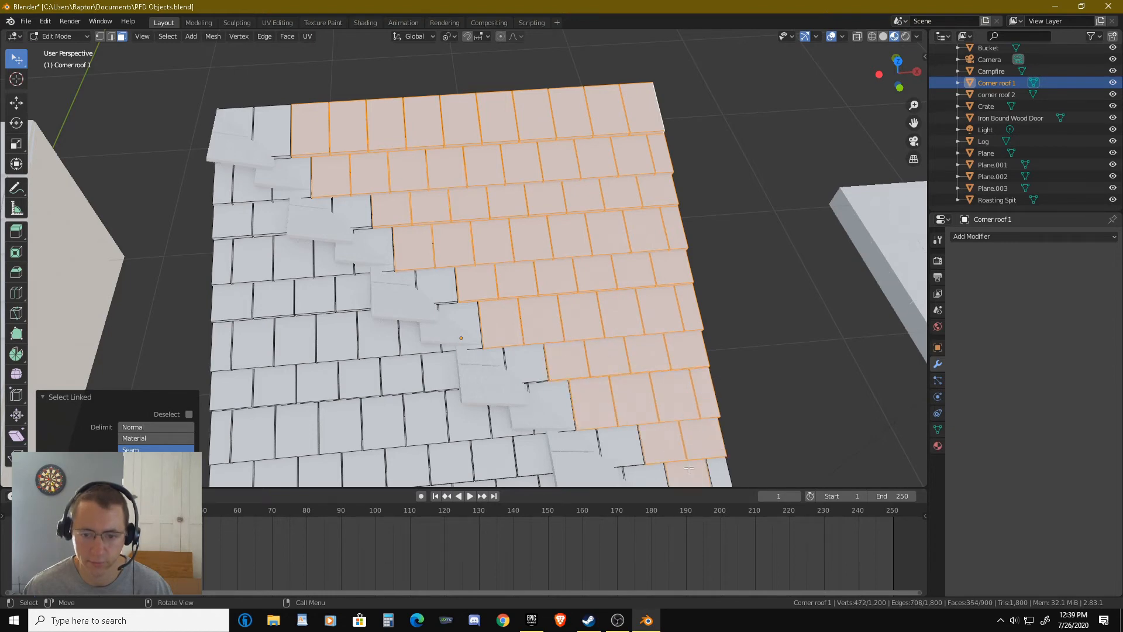
scroll(731, 472, down, 5)
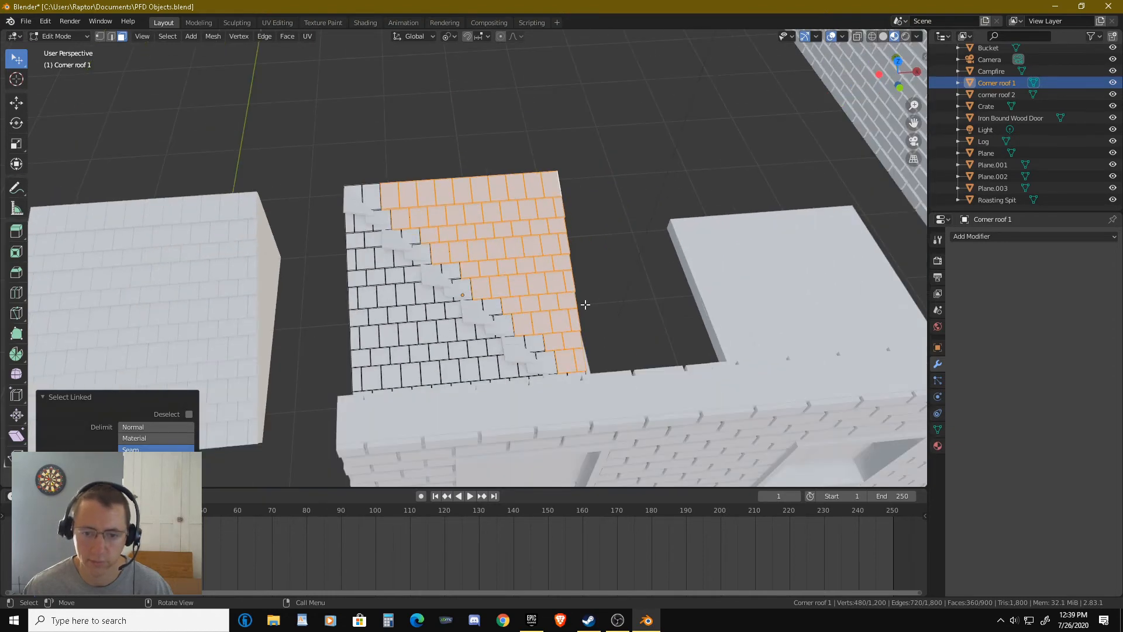
middle_drag(586, 304, 657, 309)
scroll(651, 319, up, 2)
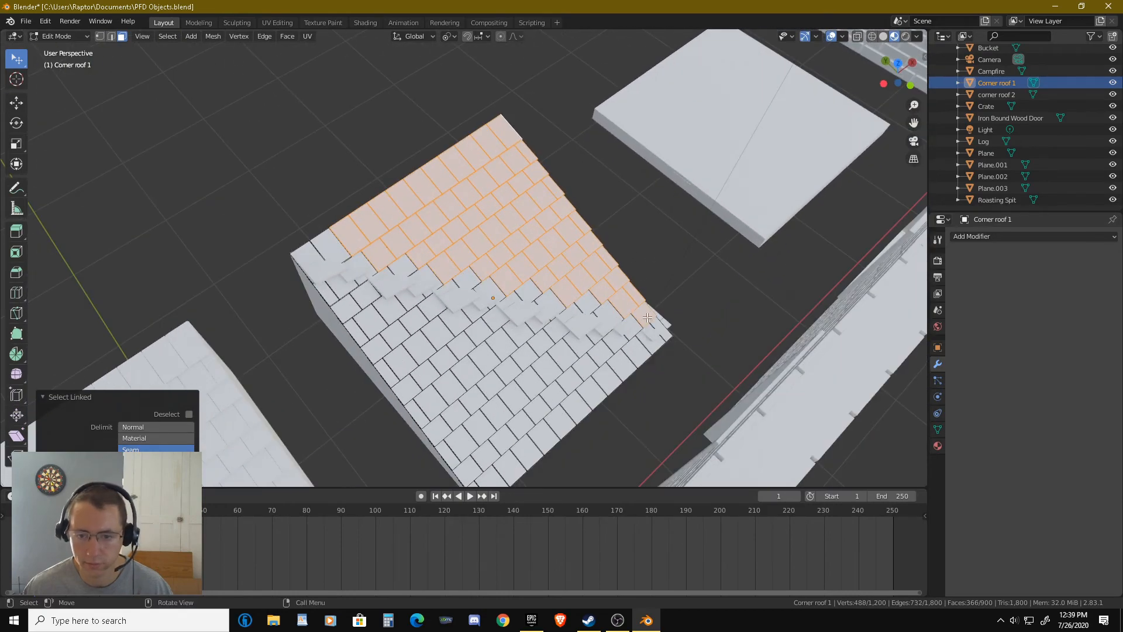
key(x)
click(560, 249)
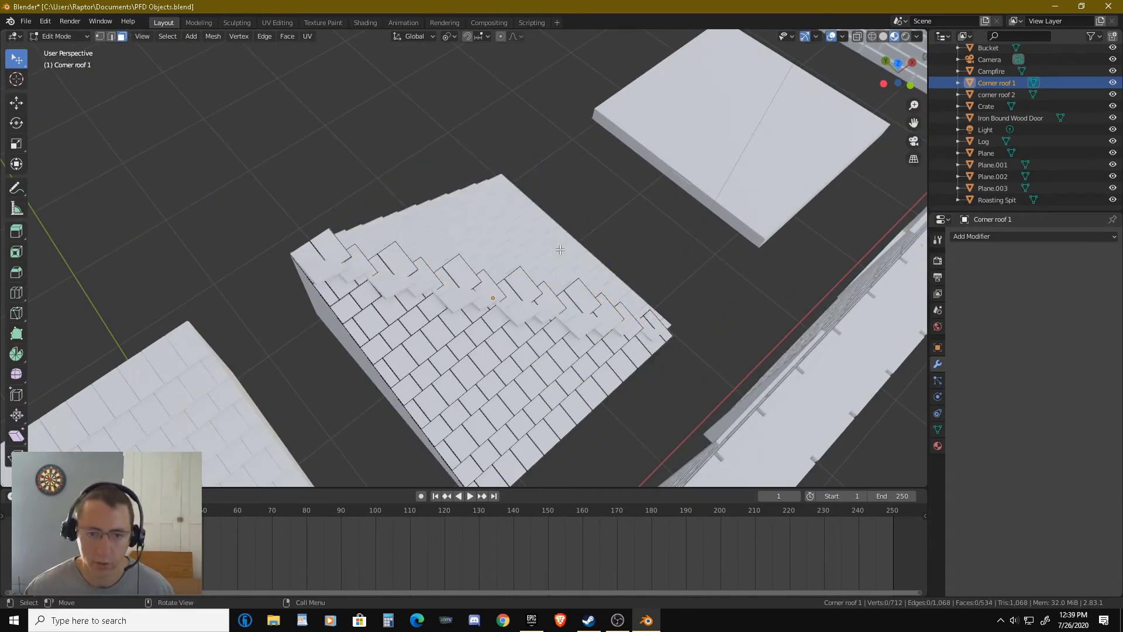
Examine how the remaining tiles of the two corner roof pieces overlap along the ridge, down to the eave.
middle_drag(560, 249, 538, 236)
scroll(427, 220, up, 3)
scroll(427, 220, up, 2)
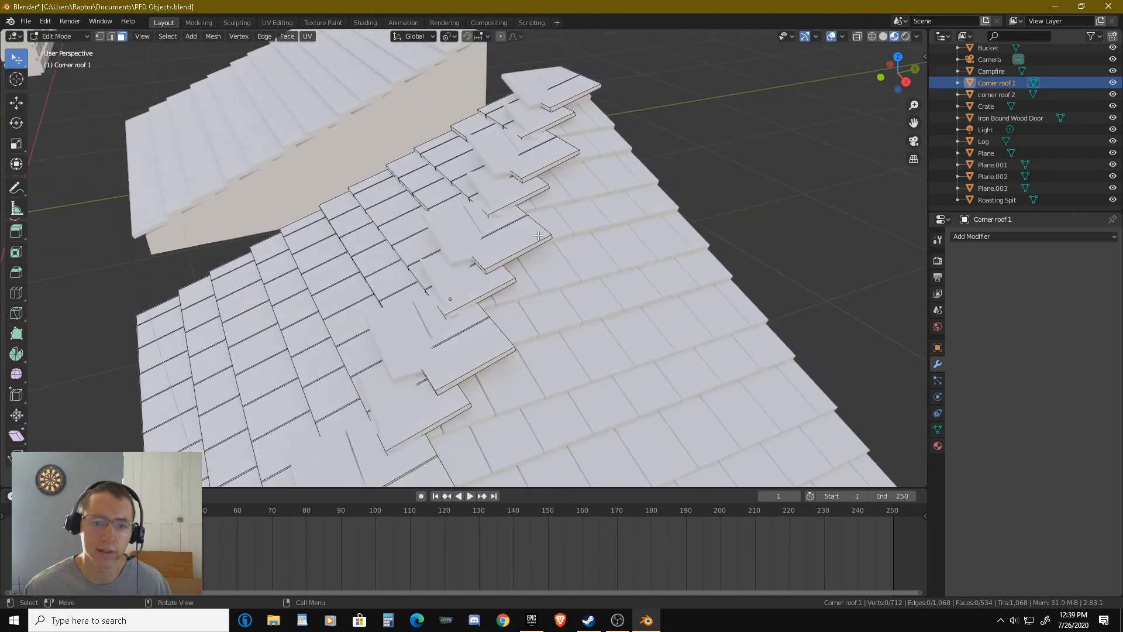
scroll(506, 228, down, 6)
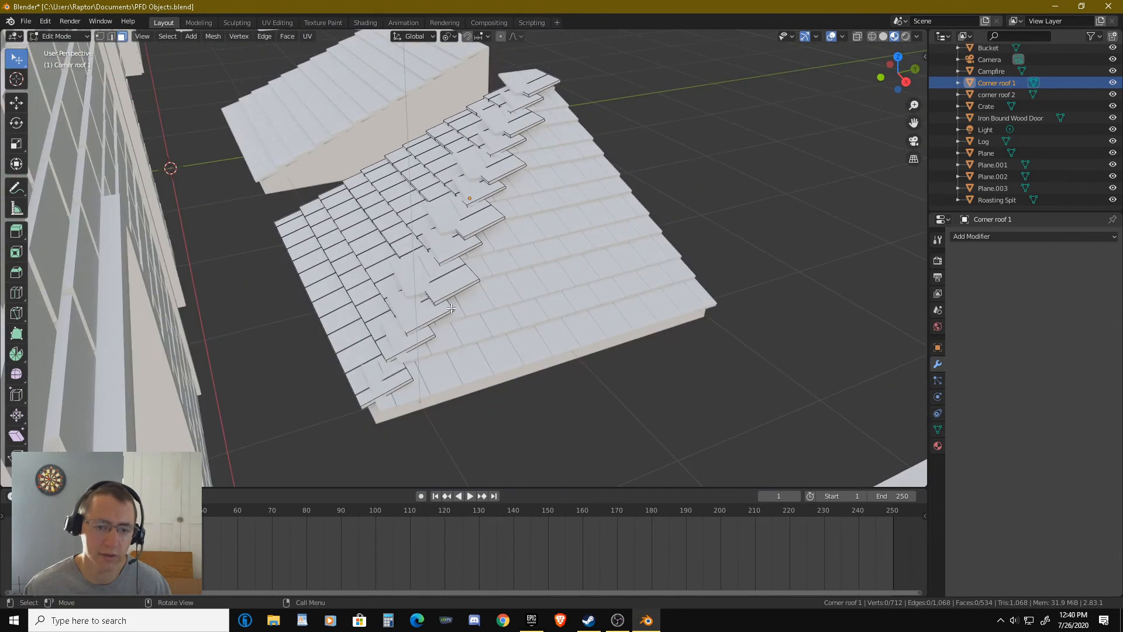
middle_drag(498, 283, 475, 293)
scroll(475, 293, up, 3)
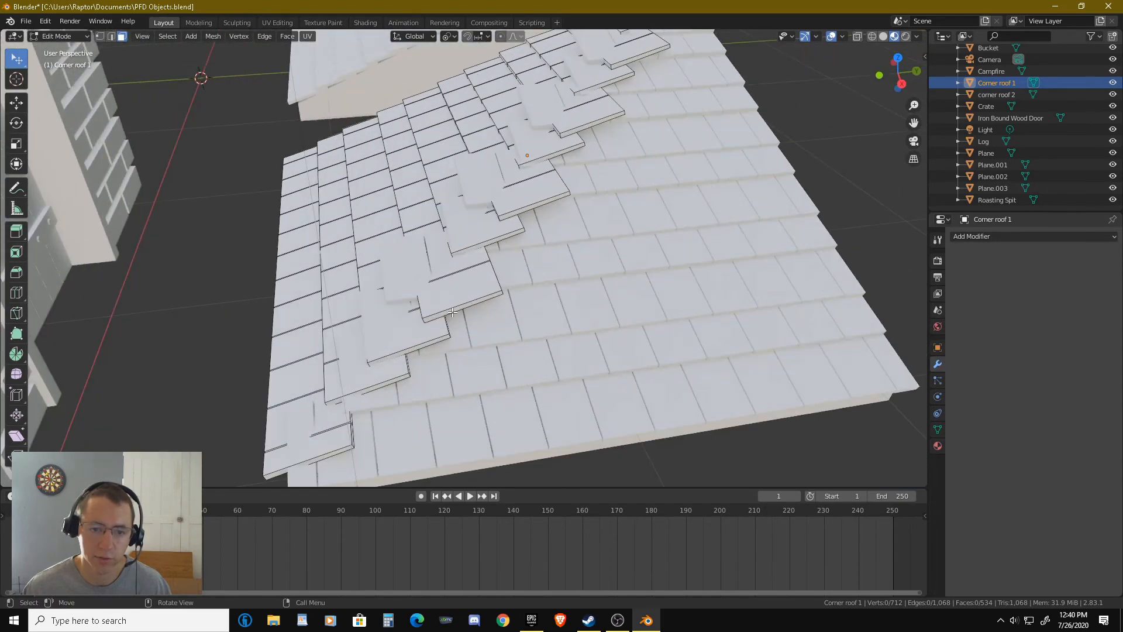
scroll(495, 283, up, 1)
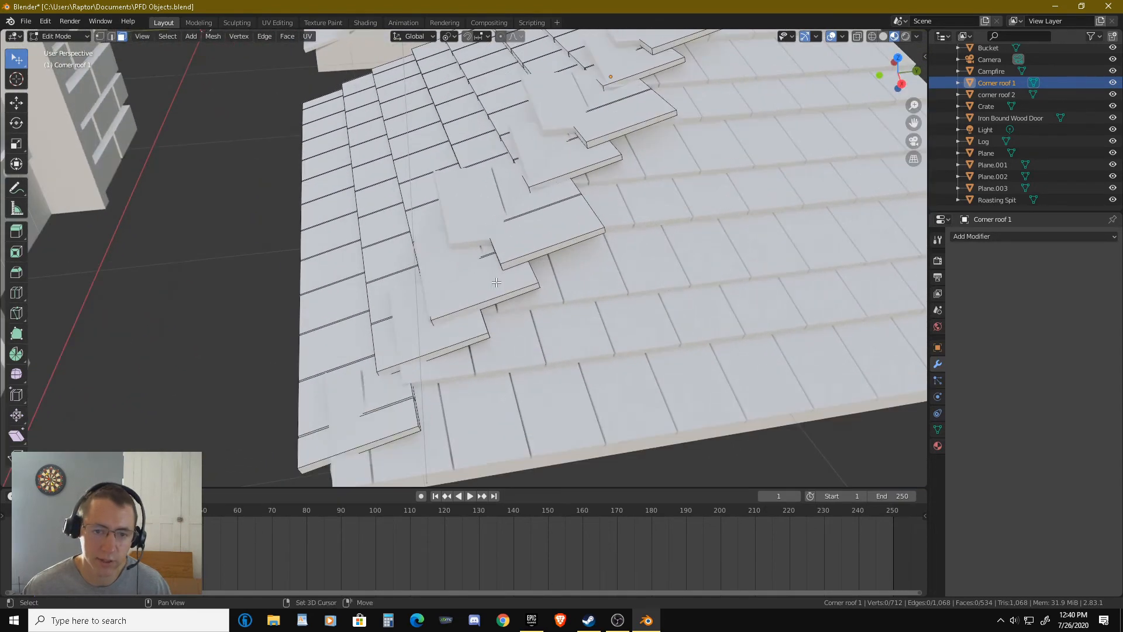
shift+middle_drag(437, 323, 511, 255)
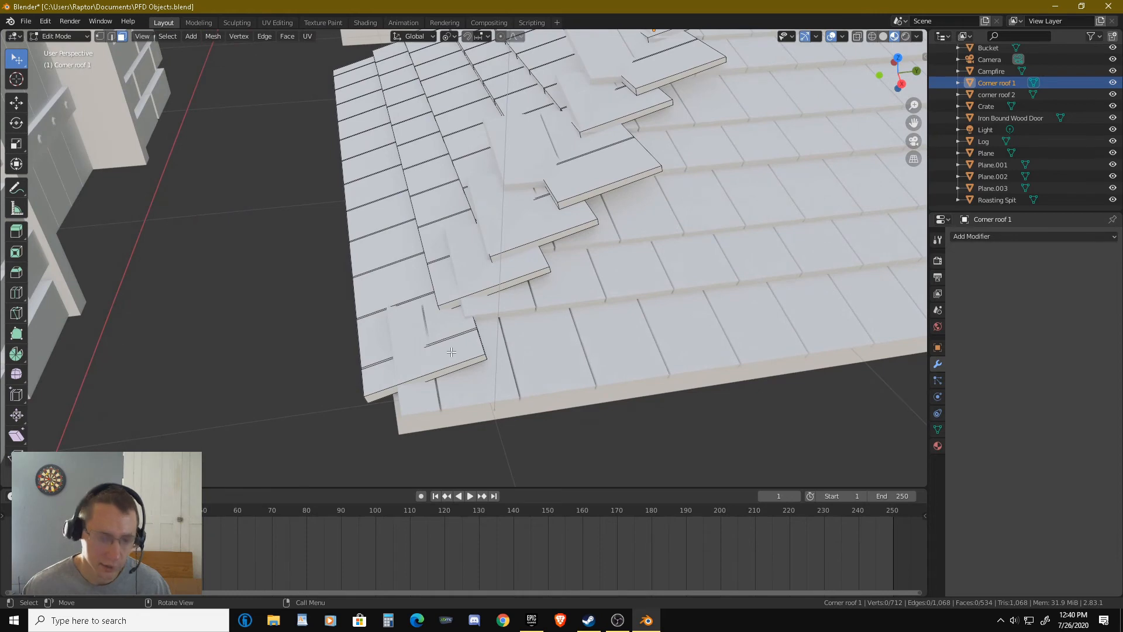
Select the linked ridge tiles of Corner roof 1 that overlap corner roof 2, from the eave up to mid-slope.
key(l)
middle_drag(451, 352, 574, 307)
key(l)
key(l)
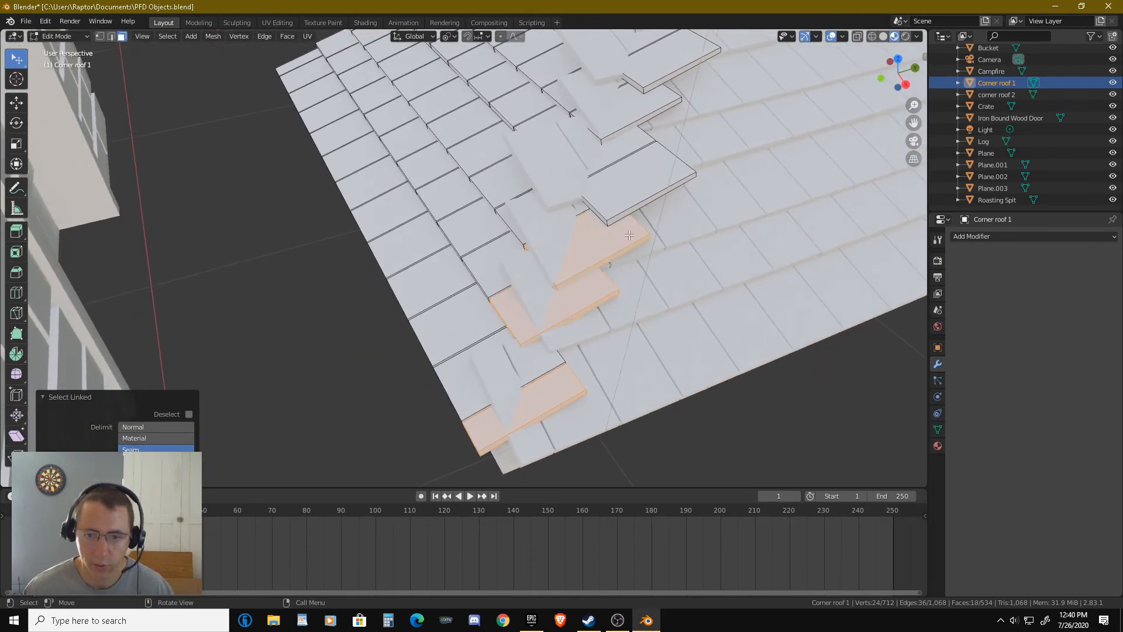
key(l)
key(l)
key(l)
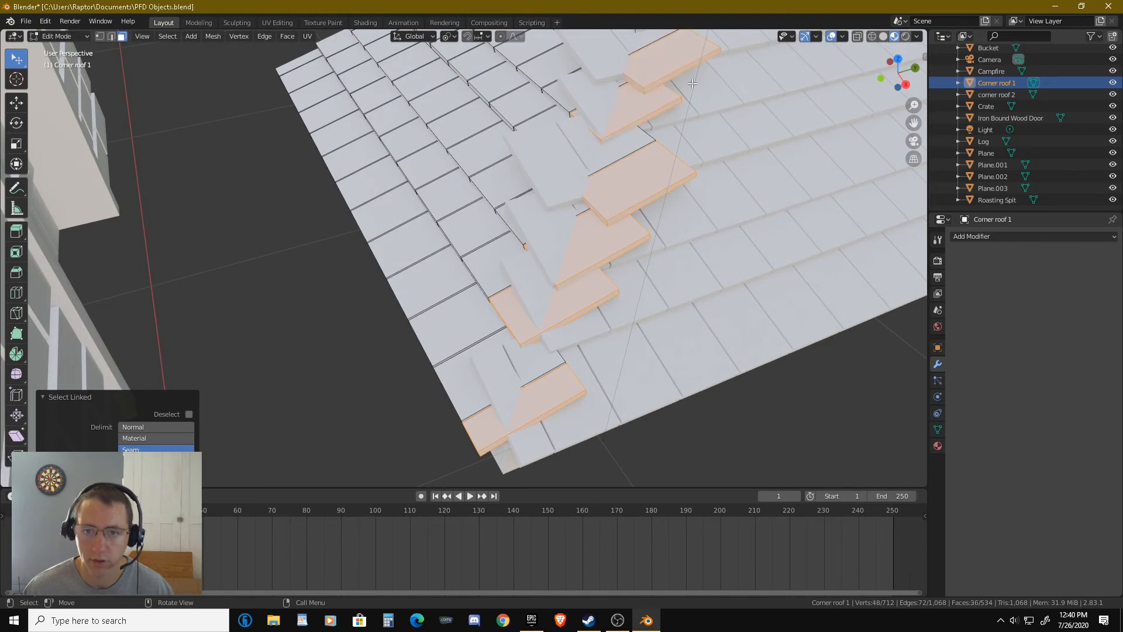
Extend the selection with Corner roof 1's overlapping ridge tiles up to the peak and delete the vertices of all selected tiles.
middle_drag(682, 166, 609, 177)
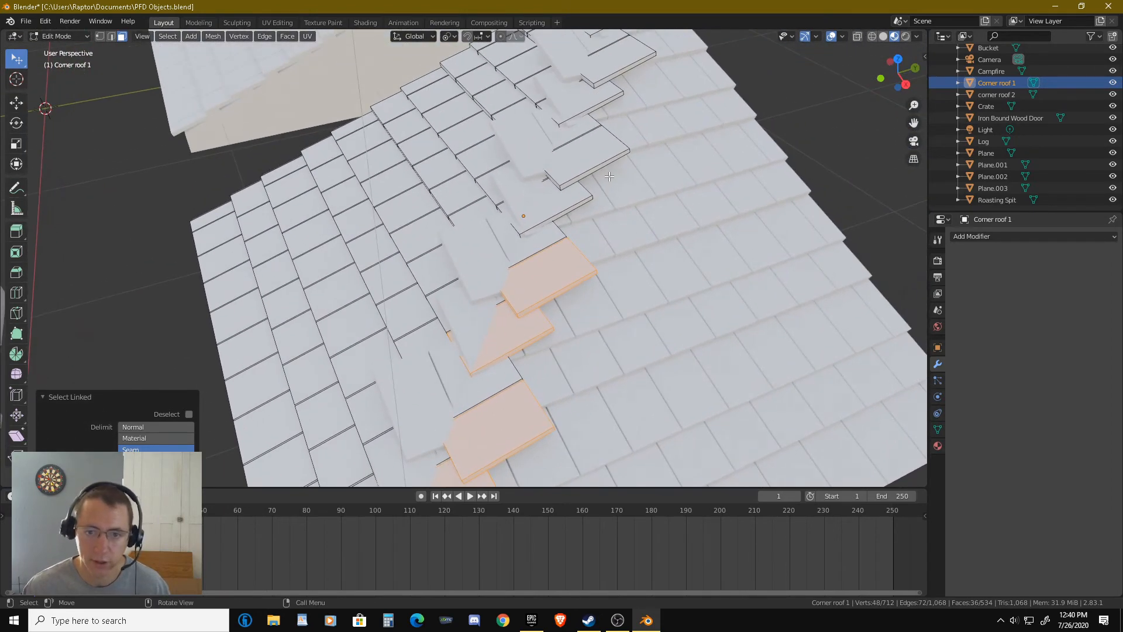
key(l)
key(l)
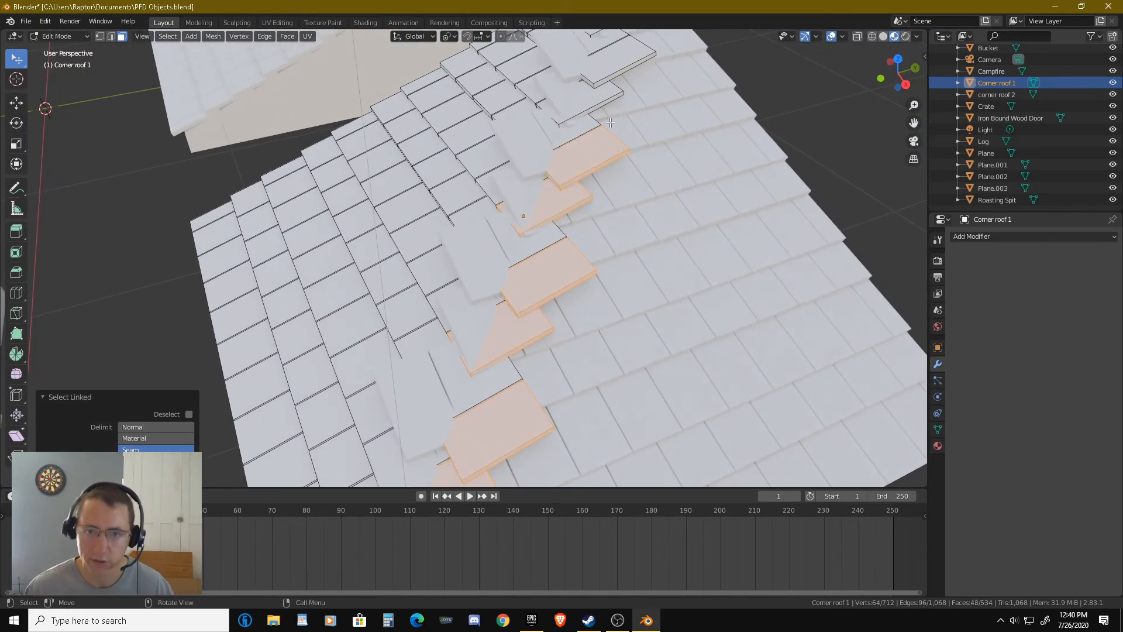
key(l)
key(l)
middle_drag(618, 83, 621, 184)
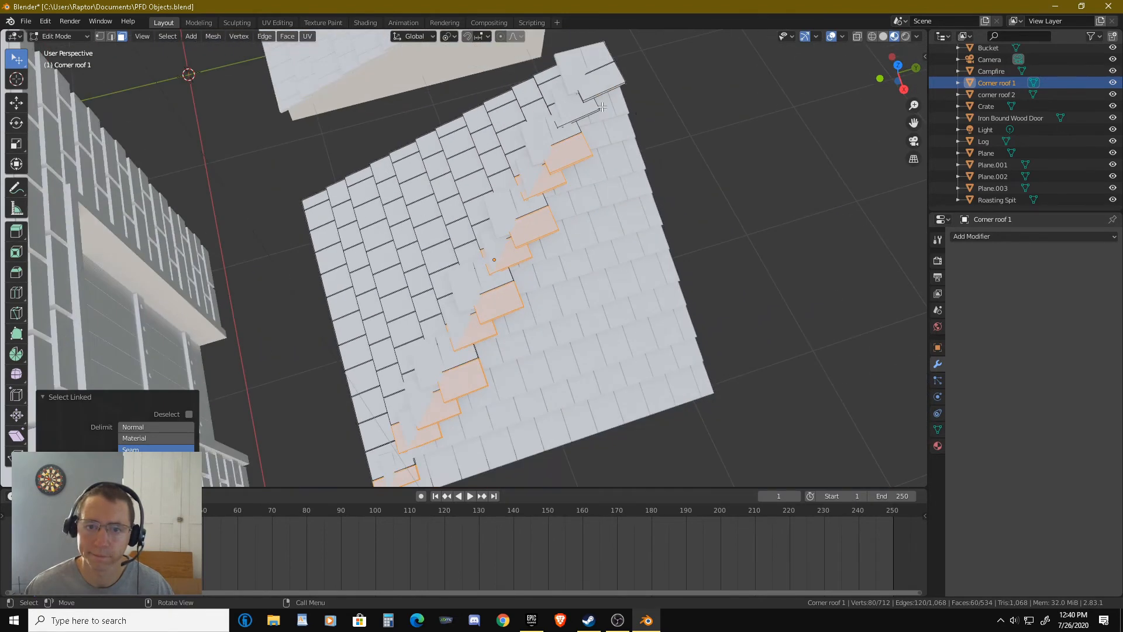
key(l)
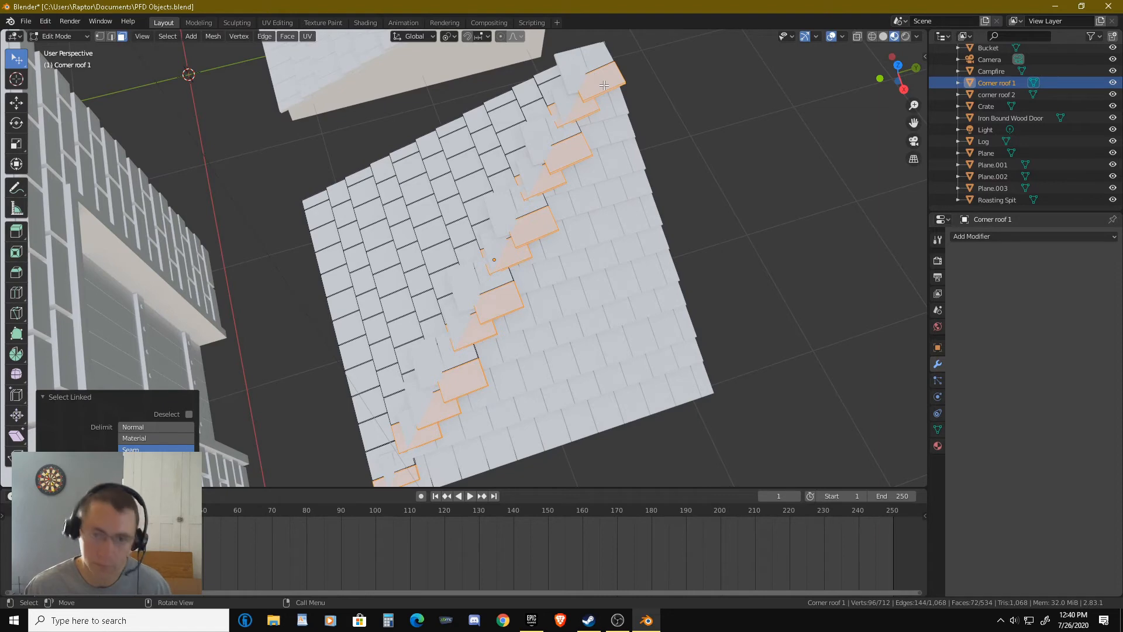
key(x)
click(603, 85)
Select the linked tiles of Corner roof 1 still poking through corner roof 2 along the ridge and delete their vertices.
middle_drag(604, 85, 582, 186)
scroll(550, 251, up, 4)
shift+middle_drag(520, 313, 572, 233)
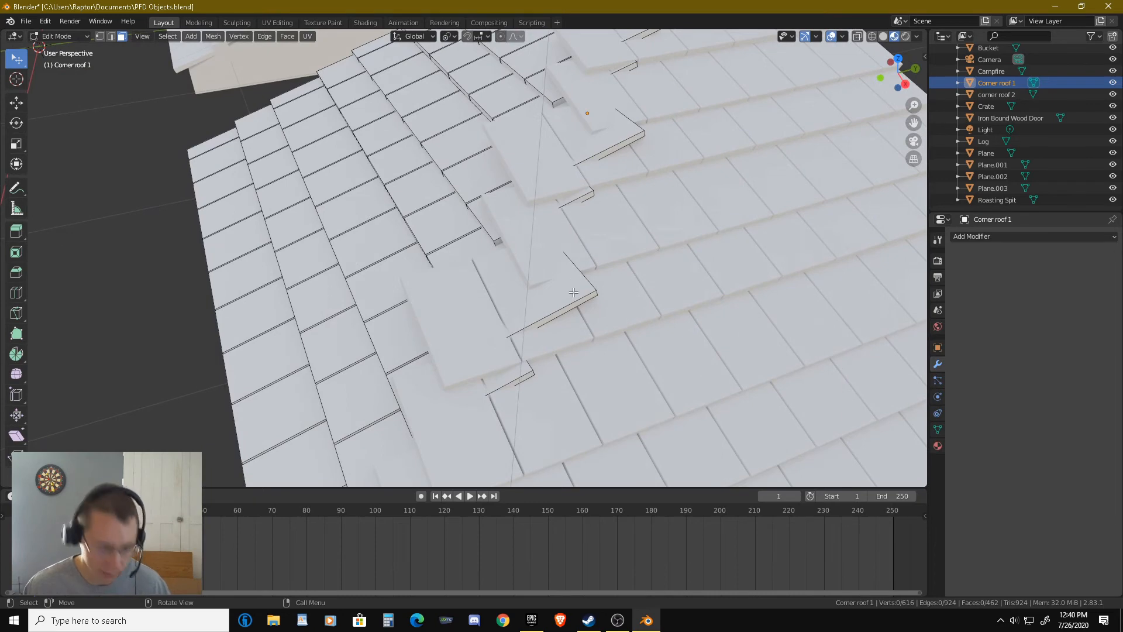
key(l)
key(l)
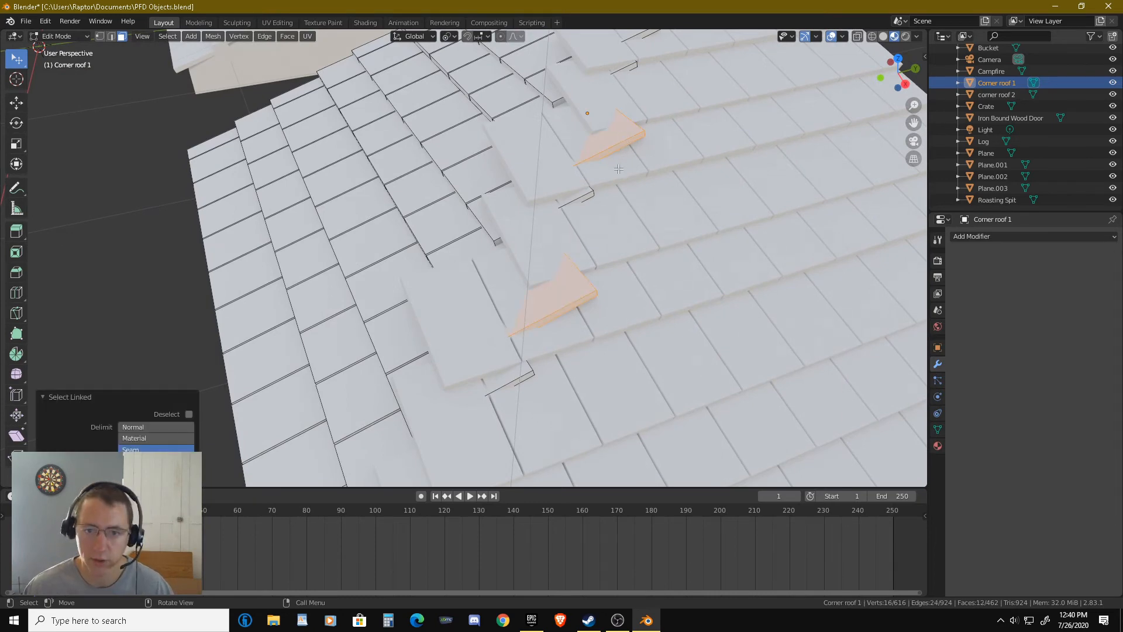
scroll(573, 268, down, 2)
scroll(475, 404, down, 2)
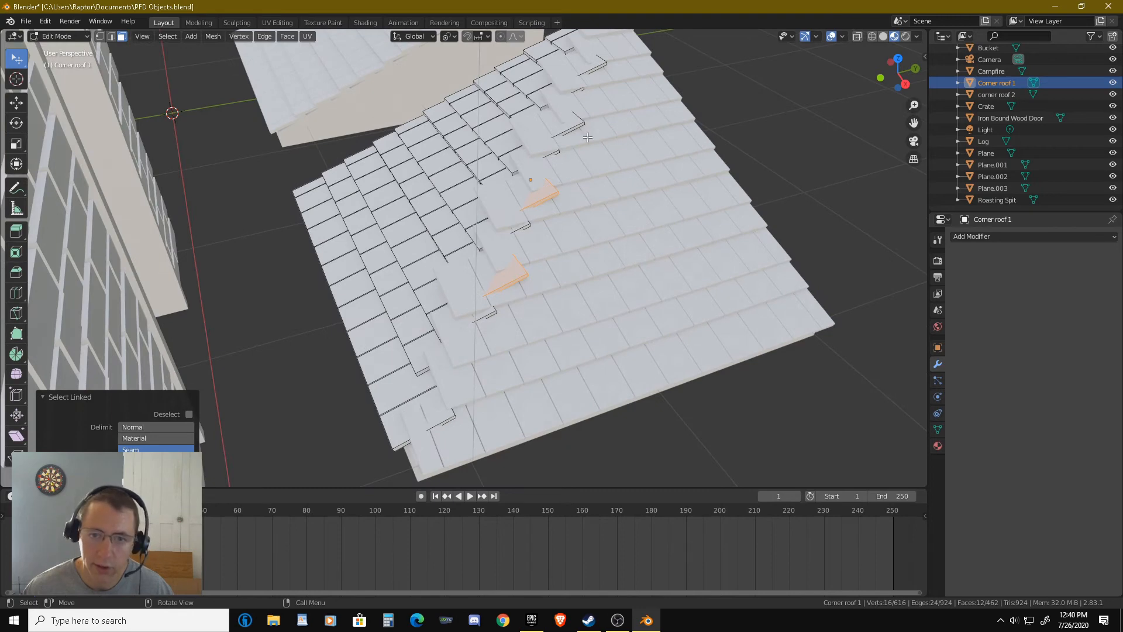
key(x)
click(616, 201)
Try deleting the topmost tile at Corner roof 1's peak, and undo the deletion.
middle_drag(616, 201, 620, 258)
shift+middle_drag(560, 144, 551, 233)
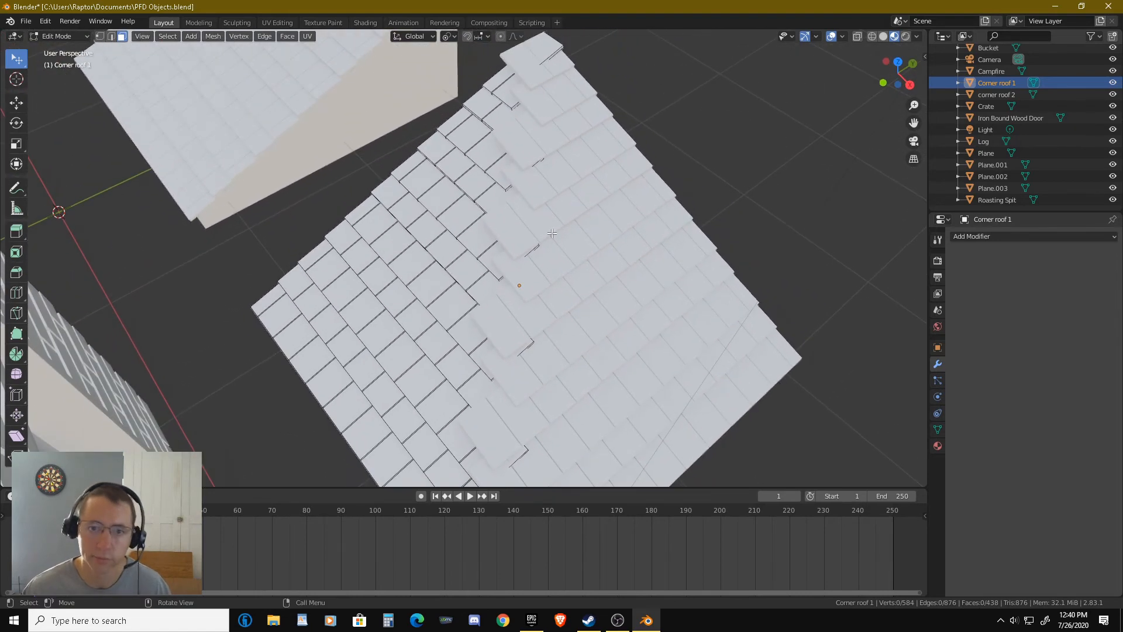
shift+middle_drag(582, 97, 577, 169)
scroll(576, 169, up, 5)
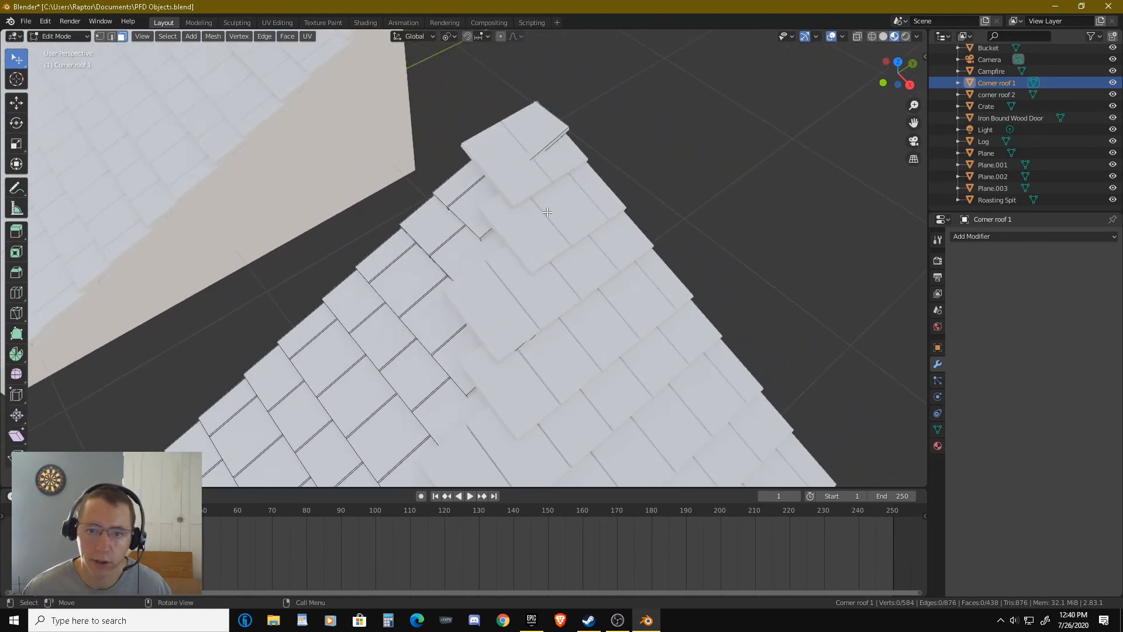
shift+middle_drag(522, 248, 520, 253)
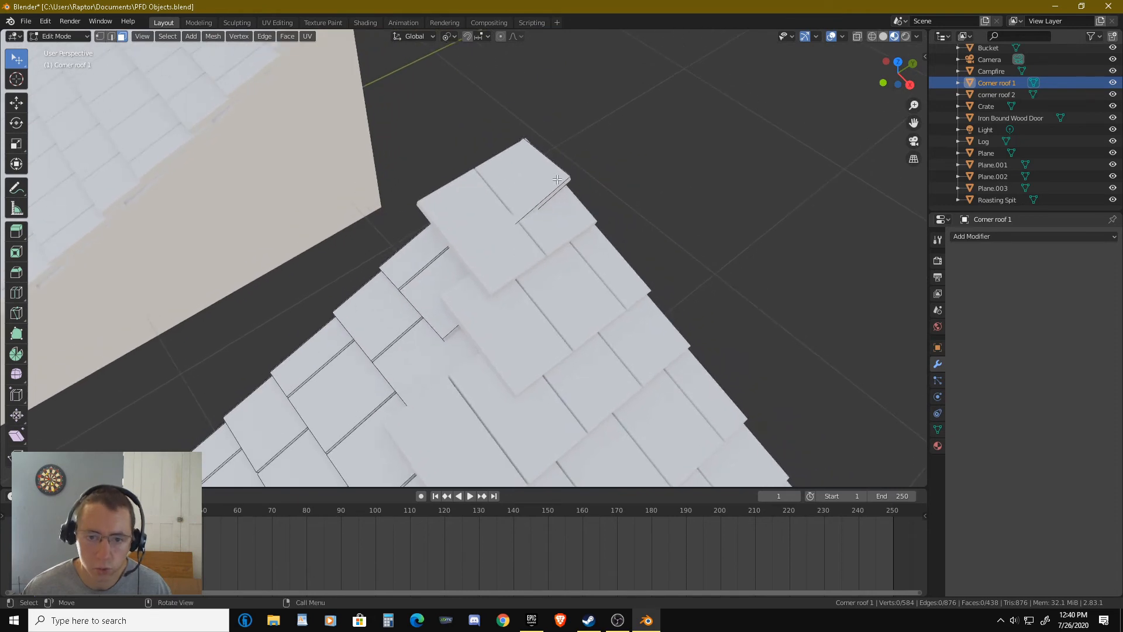
key(l)
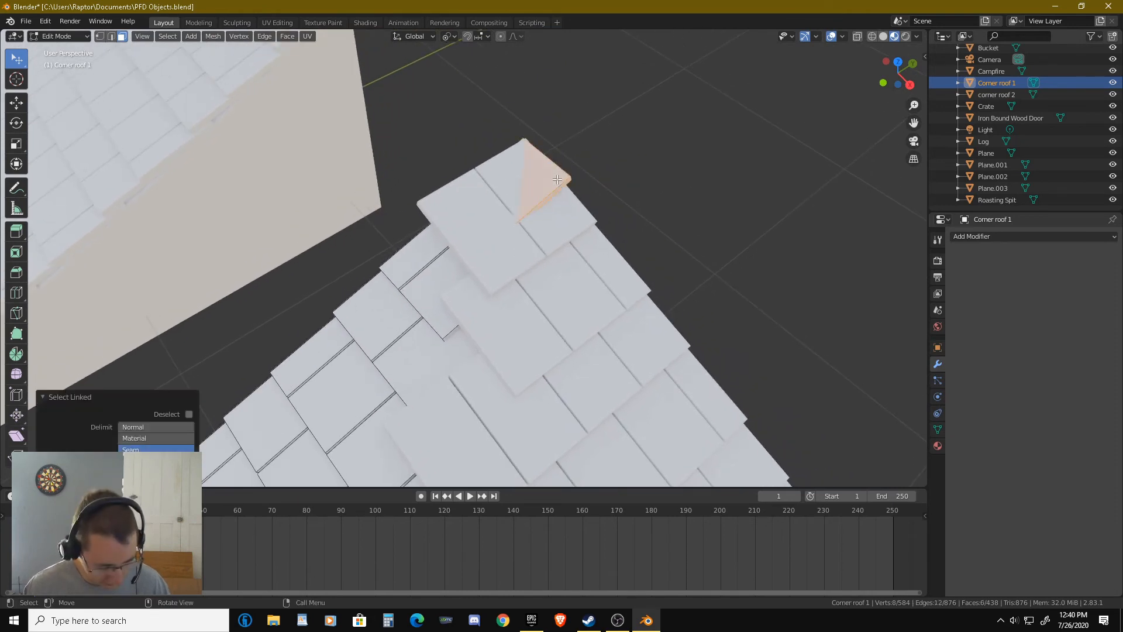
key(x)
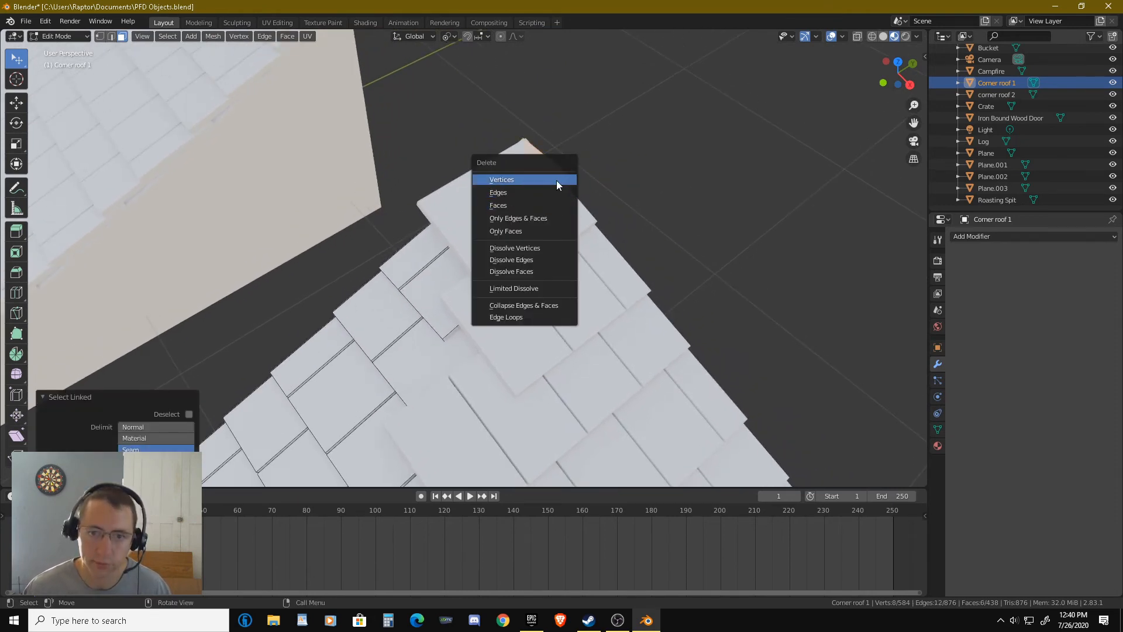
click(557, 179)
middle_drag(557, 179, 634, 173)
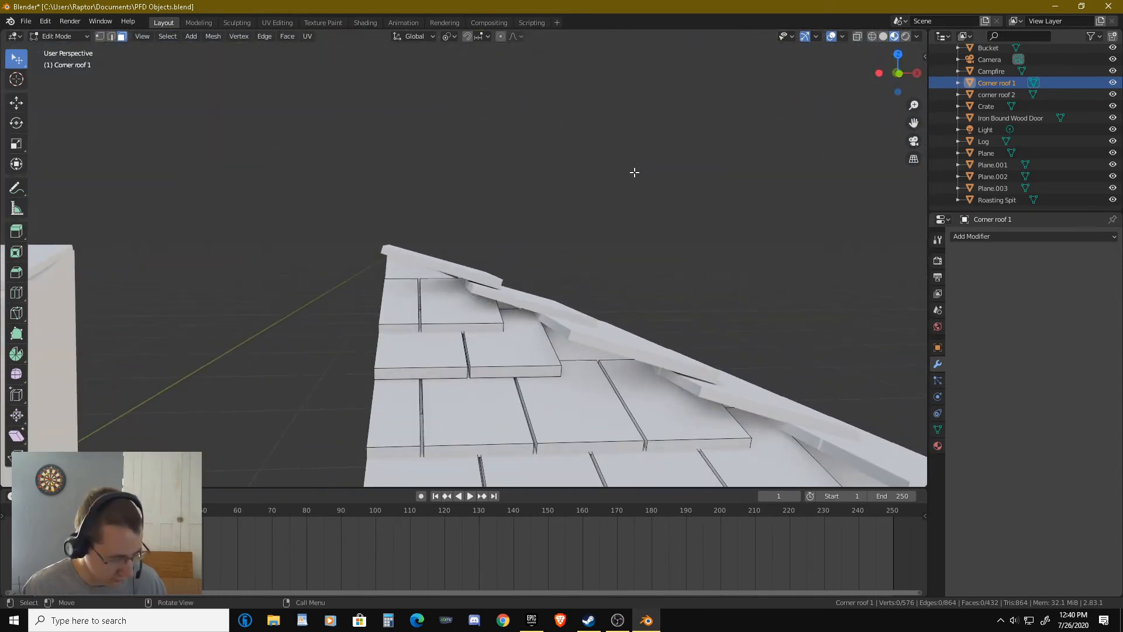
key(ctrl)
key(ctrl+z)
middle_drag(577, 229, 538, 252)
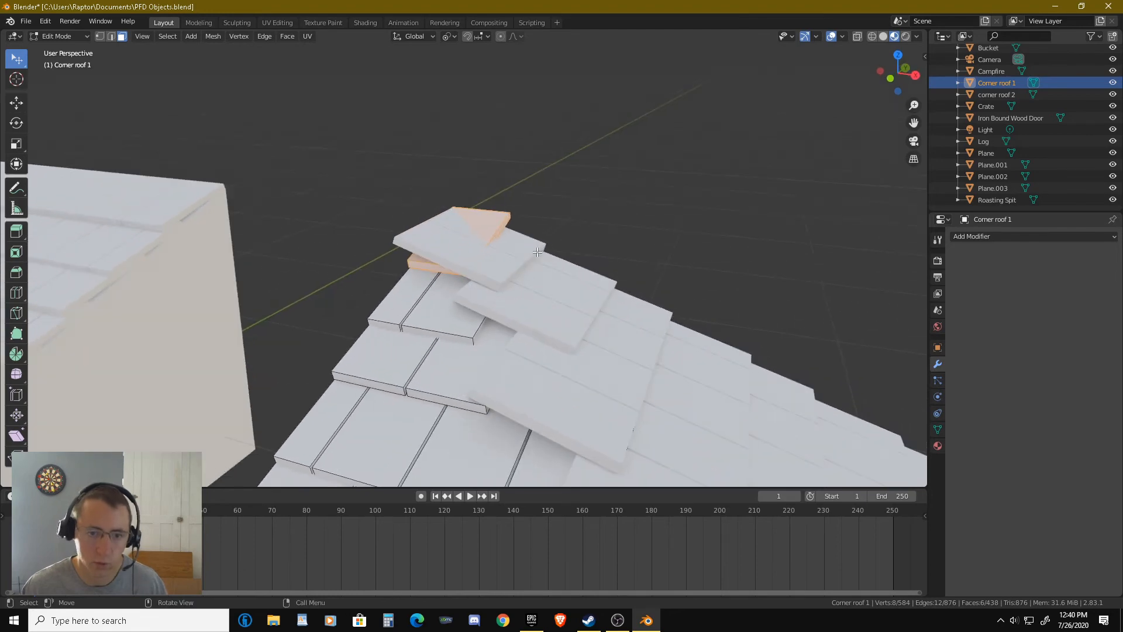
Switch mesh editing to corner roof 2 and select only the outermost ridge tile of its top row.
key(Tab)
click(525, 301)
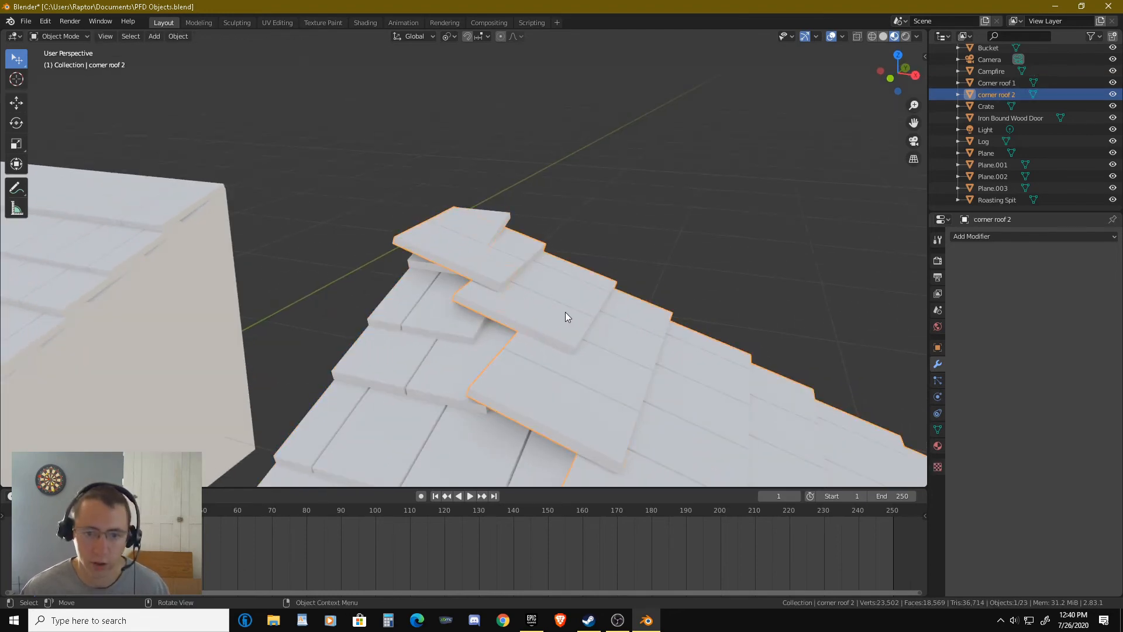
key(Tab)
middle_drag(565, 311, 600, 244)
scroll(504, 353, down, 2)
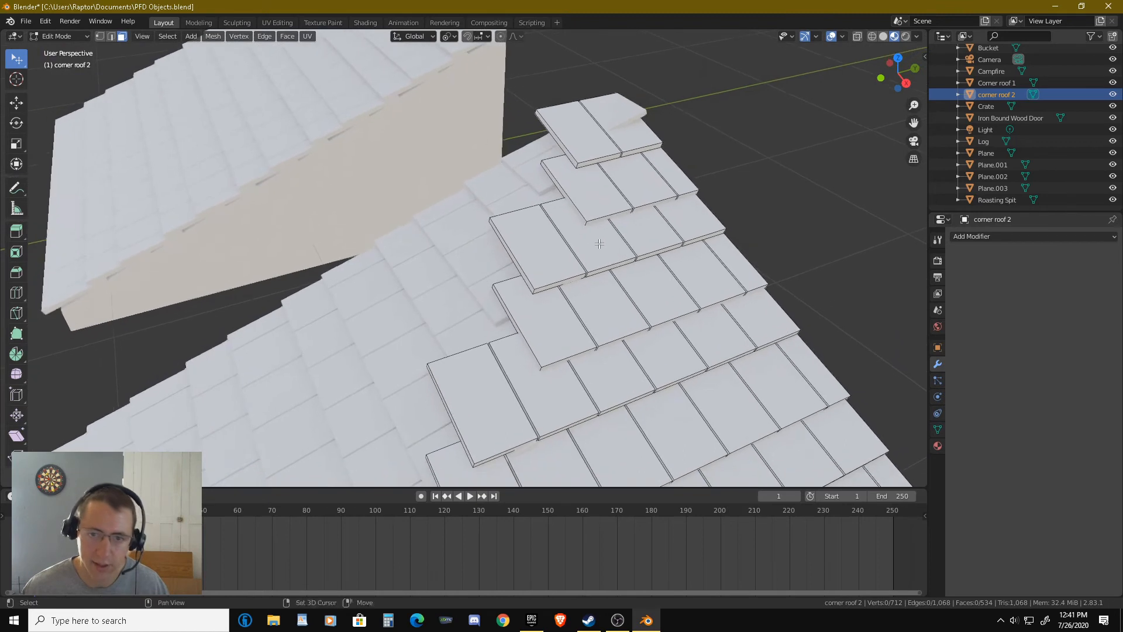
click(556, 122)
key(ctrl+l)
key(l)
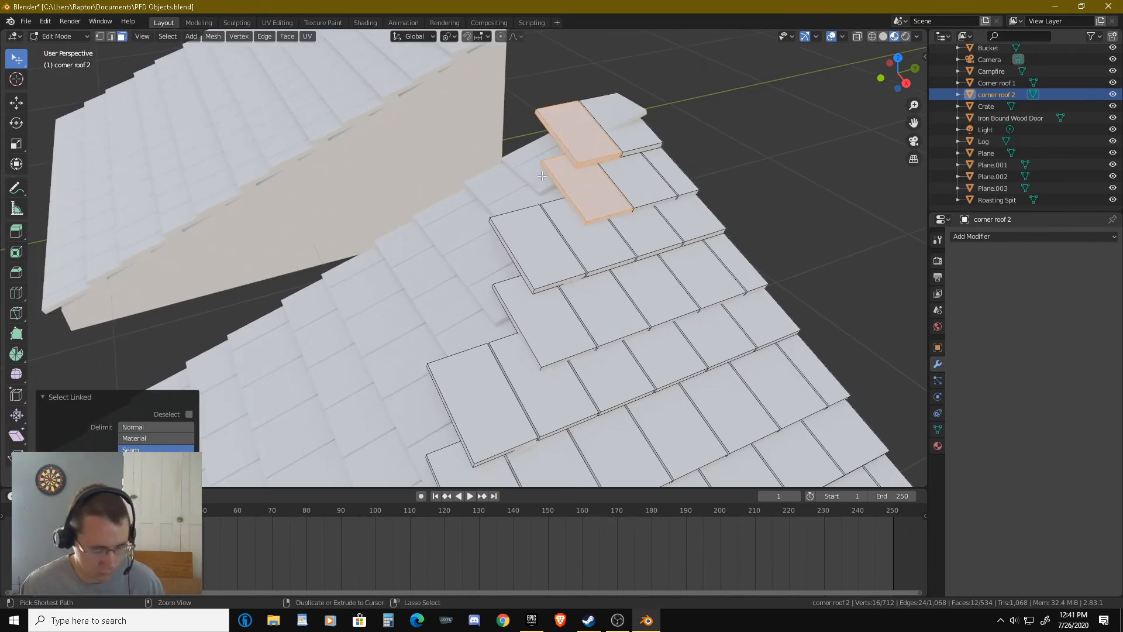
key(ctrl+z)
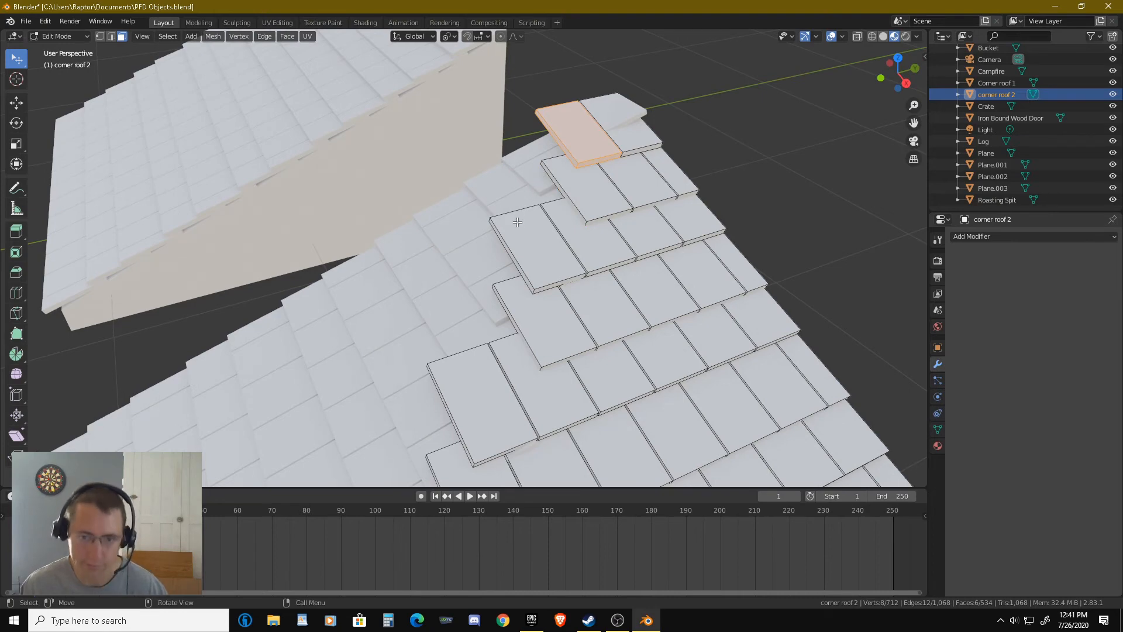
Add the protruding end tiles of corner roof 2's alternate rows down the ridge to the selection and delete their vertices.
key(l)
key(l)
scroll(451, 351, down, 5)
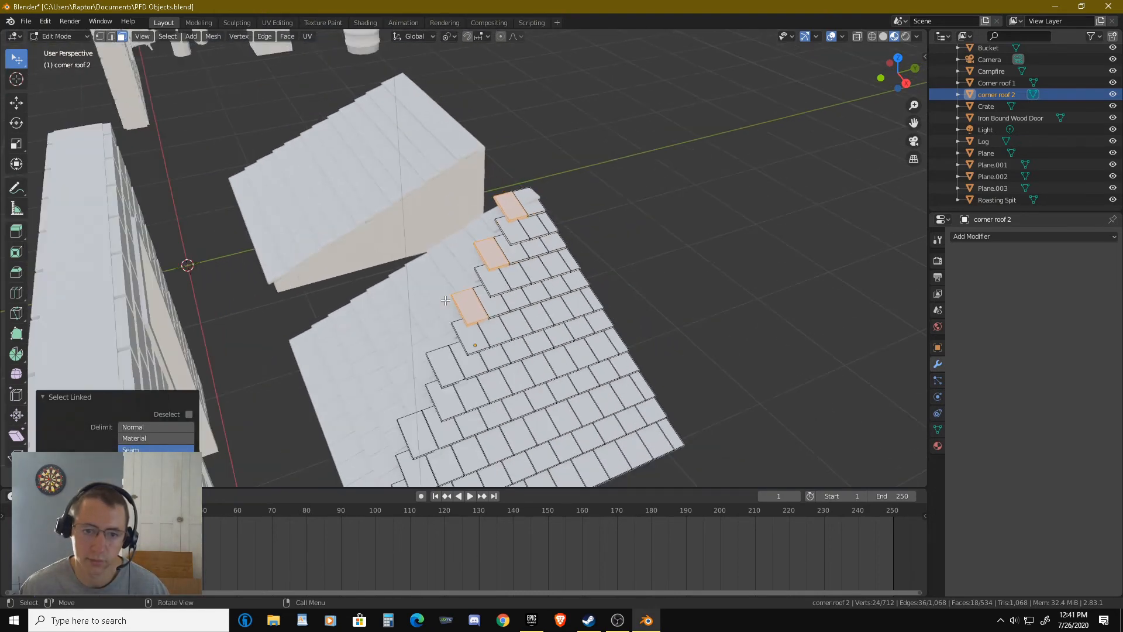
key(l)
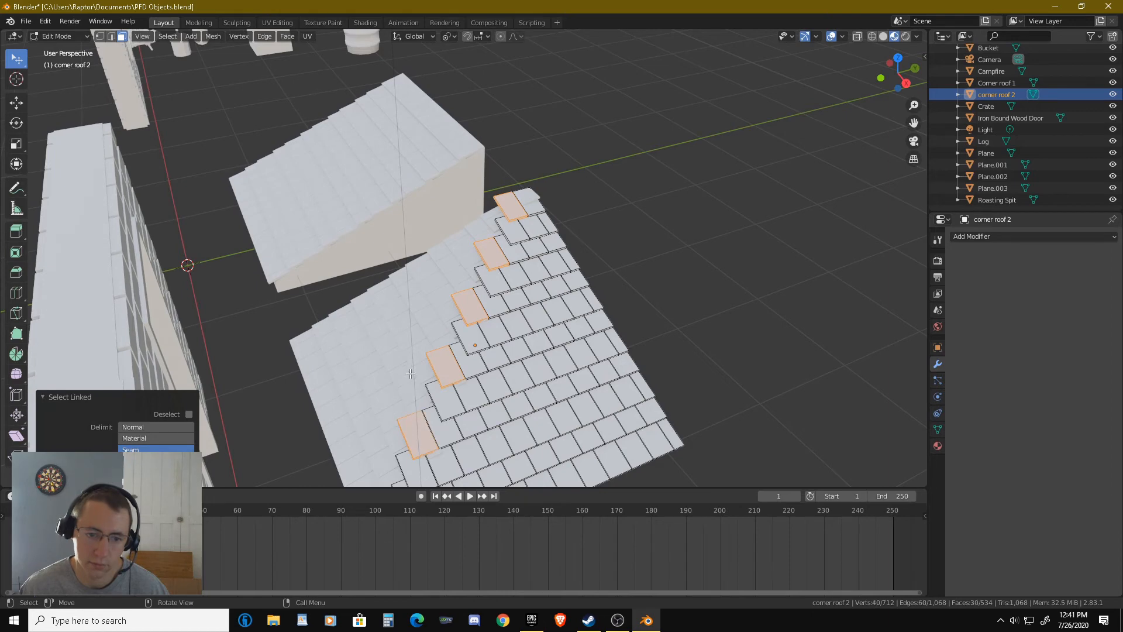
scroll(420, 414, down, 4)
scroll(468, 366, up, 4)
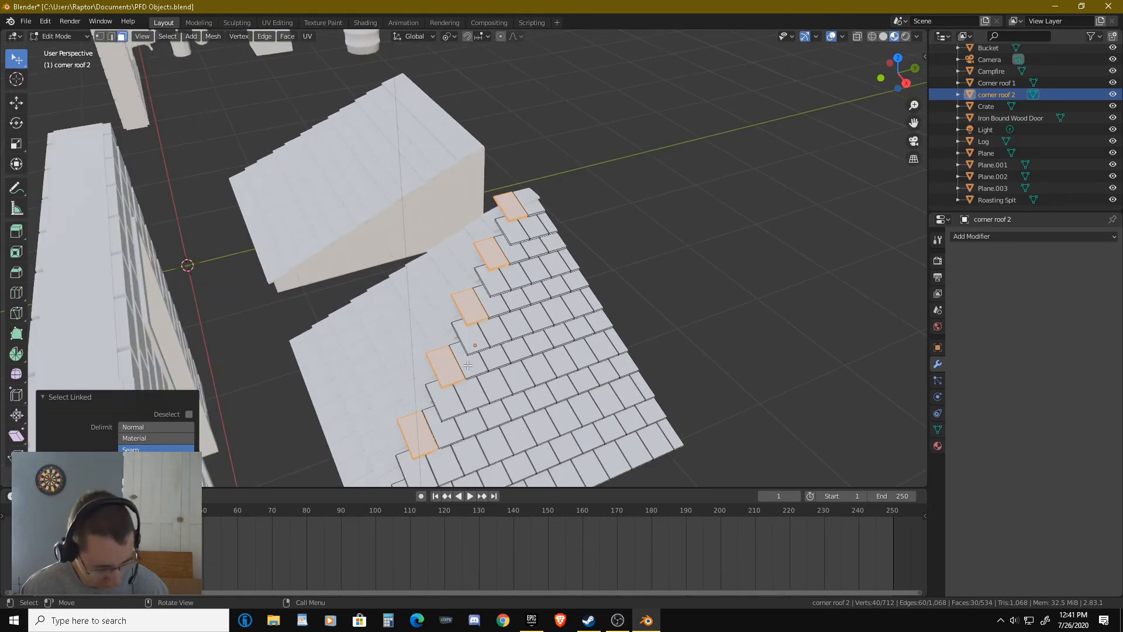
key(x)
click(468, 365)
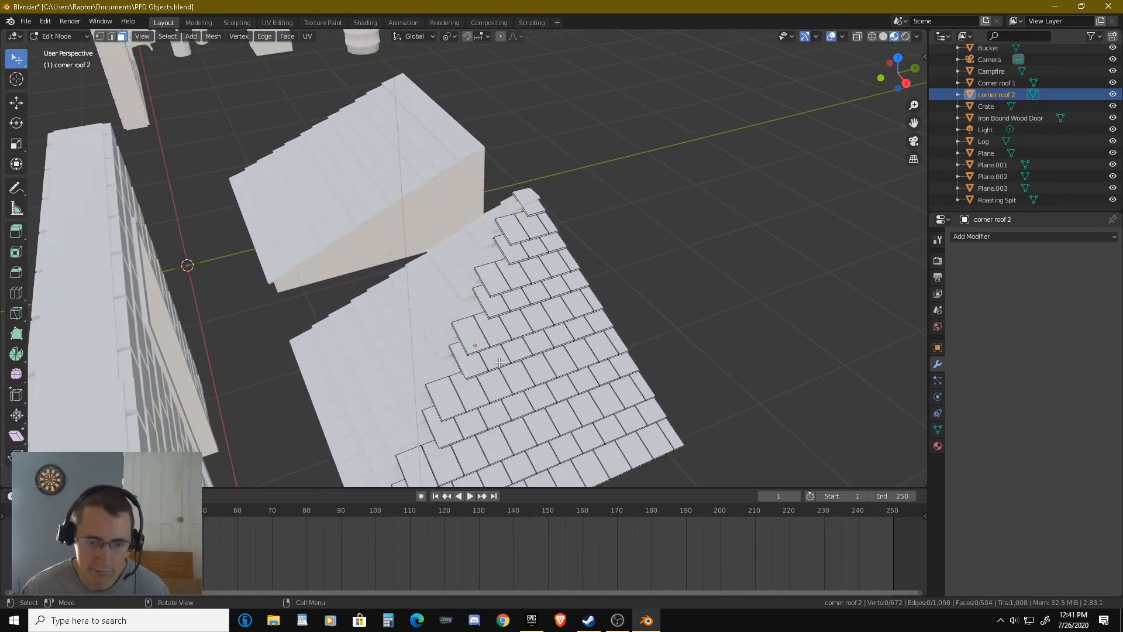
Check the trimmed ridge in Object Mode and select corner roof 2's next protruding end tiles in the upper rows.
key(Tab)
middle_drag(502, 371, 545, 259)
scroll(530, 290, up, 4)
click(545, 259)
click(545, 259)
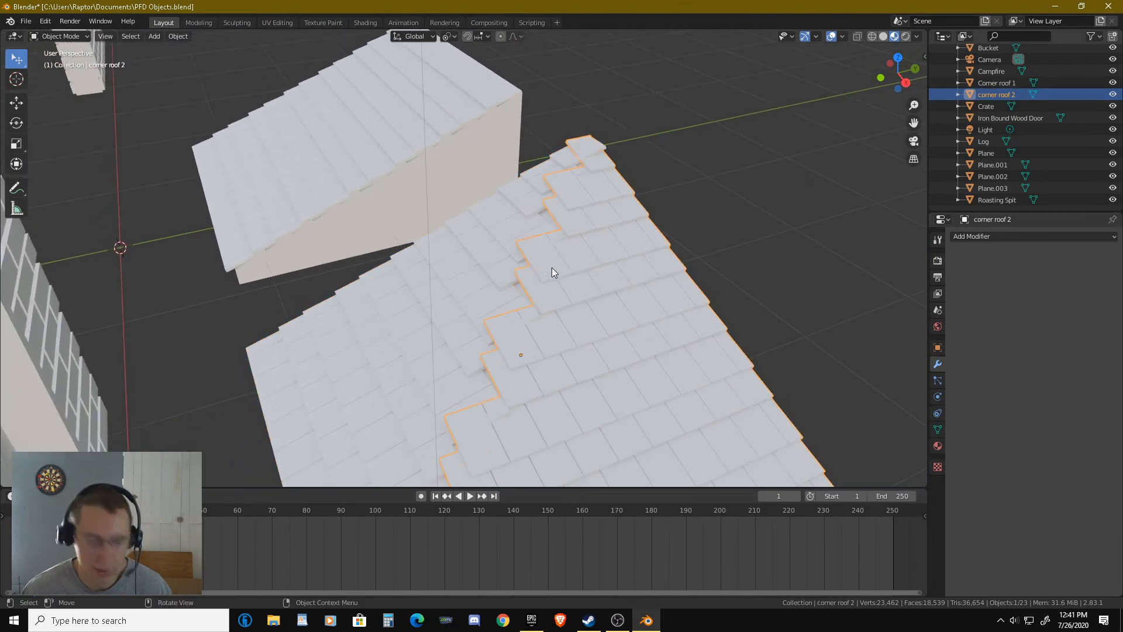
key(Tab)
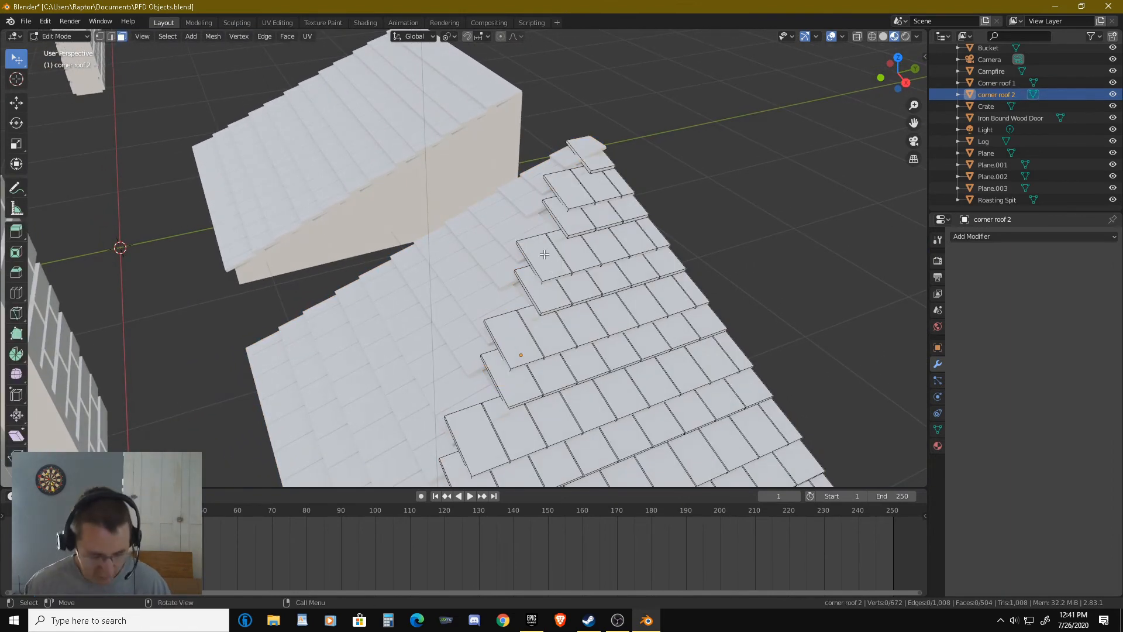
key(l)
key(l)
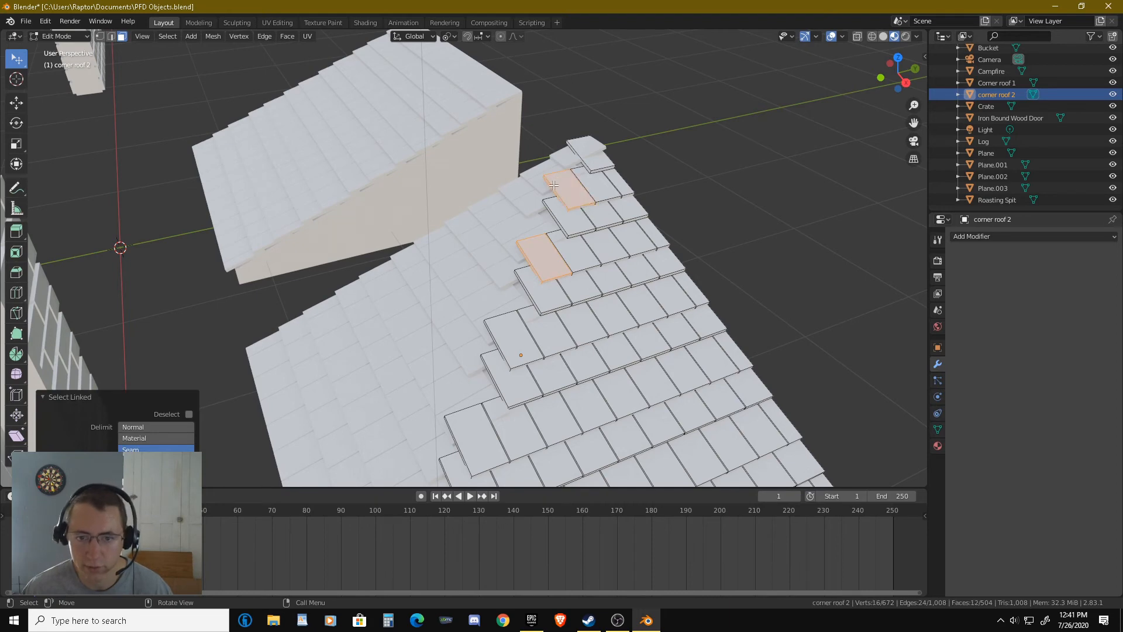
key(l)
Extend the selection with the protruding end tiles in corner roof 2's lower rows and delete all selected tiles' vertices.
middle_drag(503, 318, 431, 432)
key(l)
key(l)
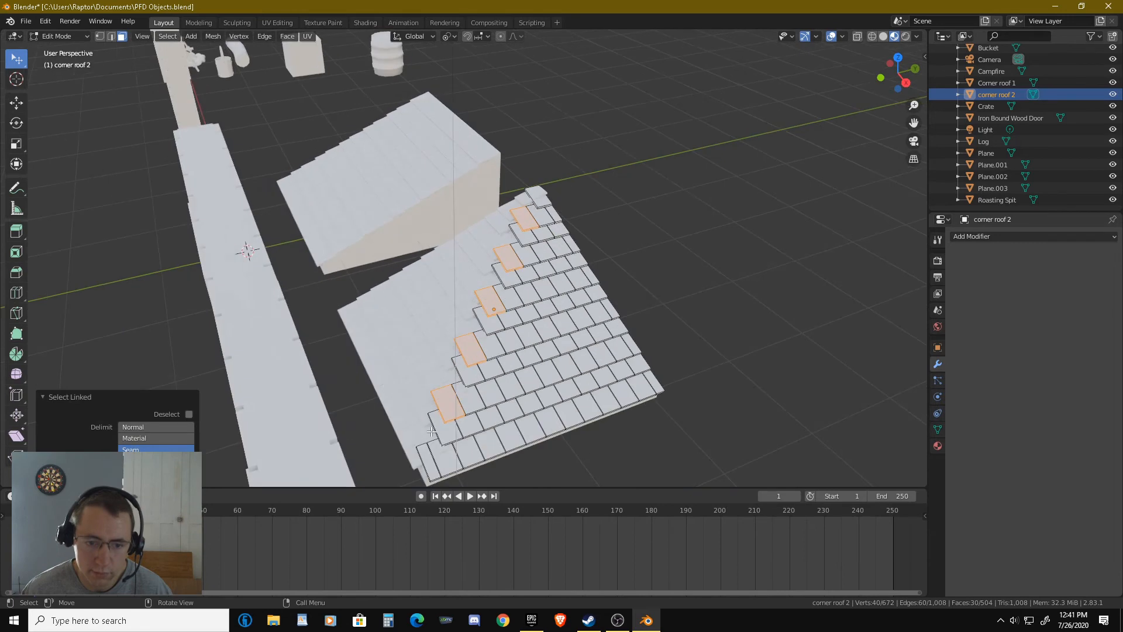
key(x)
click(415, 397)
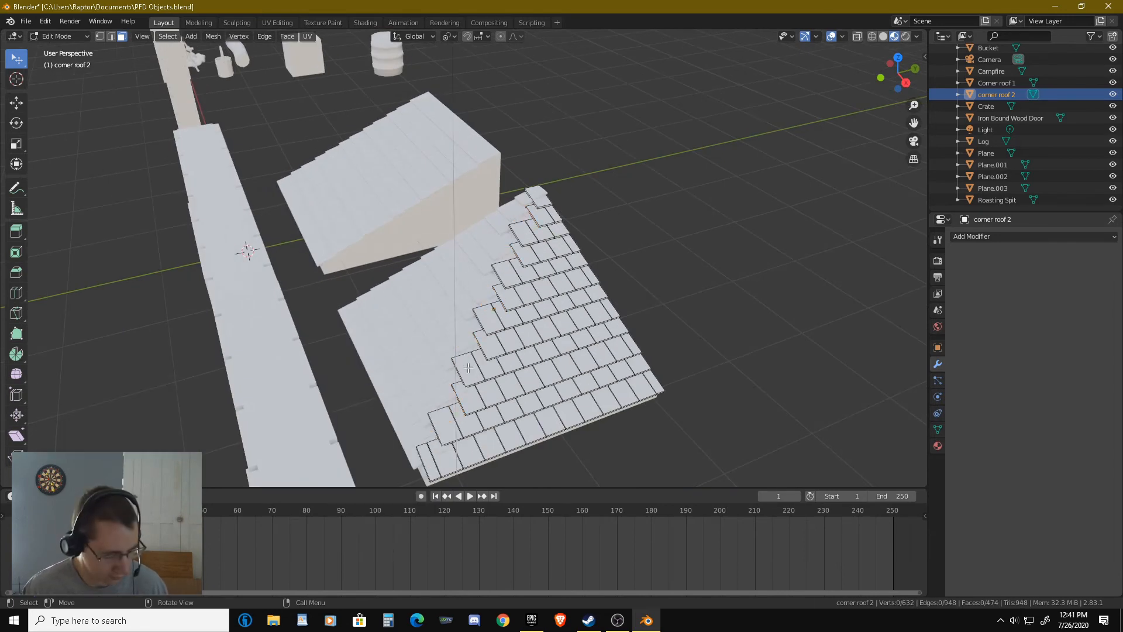
Recheck the ridge overlap and select corner roof 2's still-protruding end tiles from mid-slope up towards the peak.
key(Tab)
middle_drag(478, 361, 433, 265)
scroll(533, 318, up, 5)
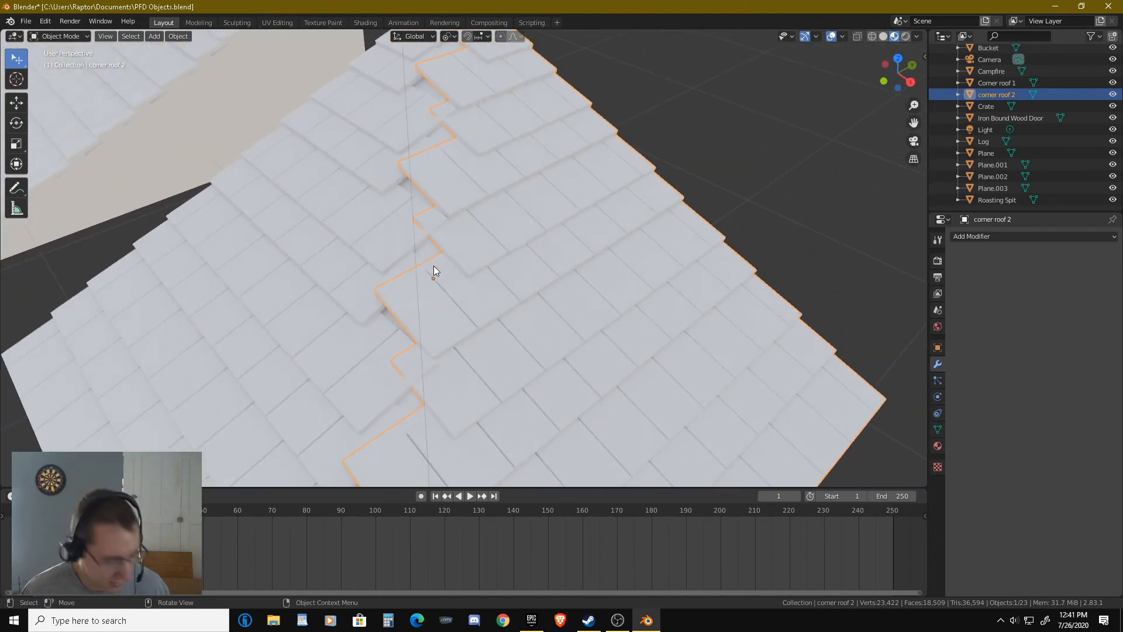
key(Tab)
key(l)
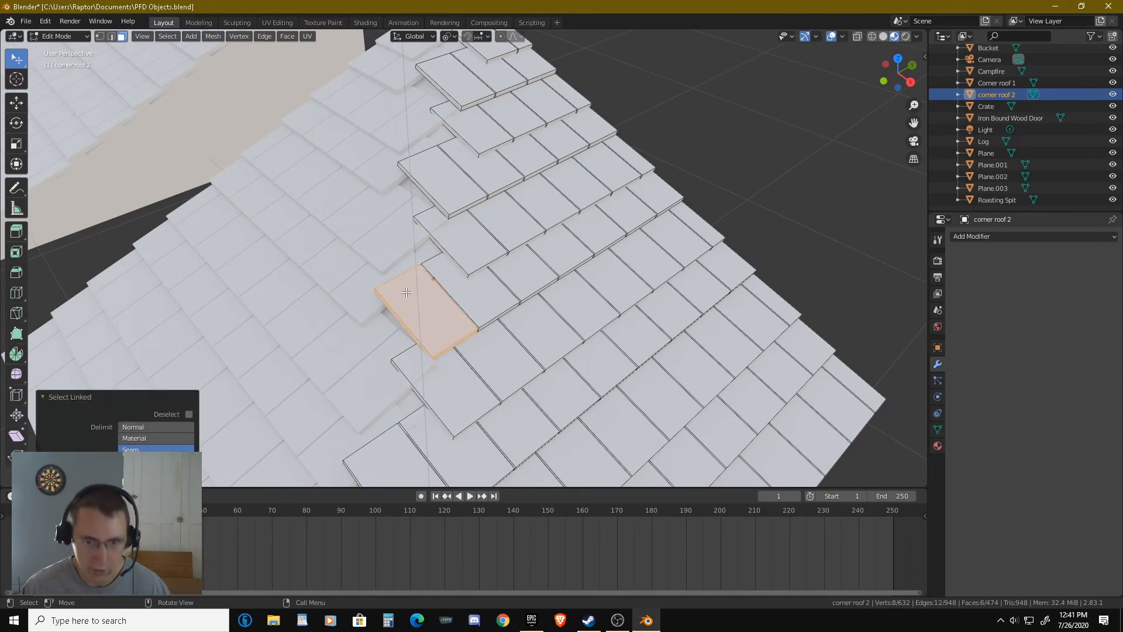
key(l)
key(l)
Add the protruding end tiles between mid-slope and corner roof 2's eave to the selection and delete all the selected vertices.
middle_drag(444, 159, 444, 176)
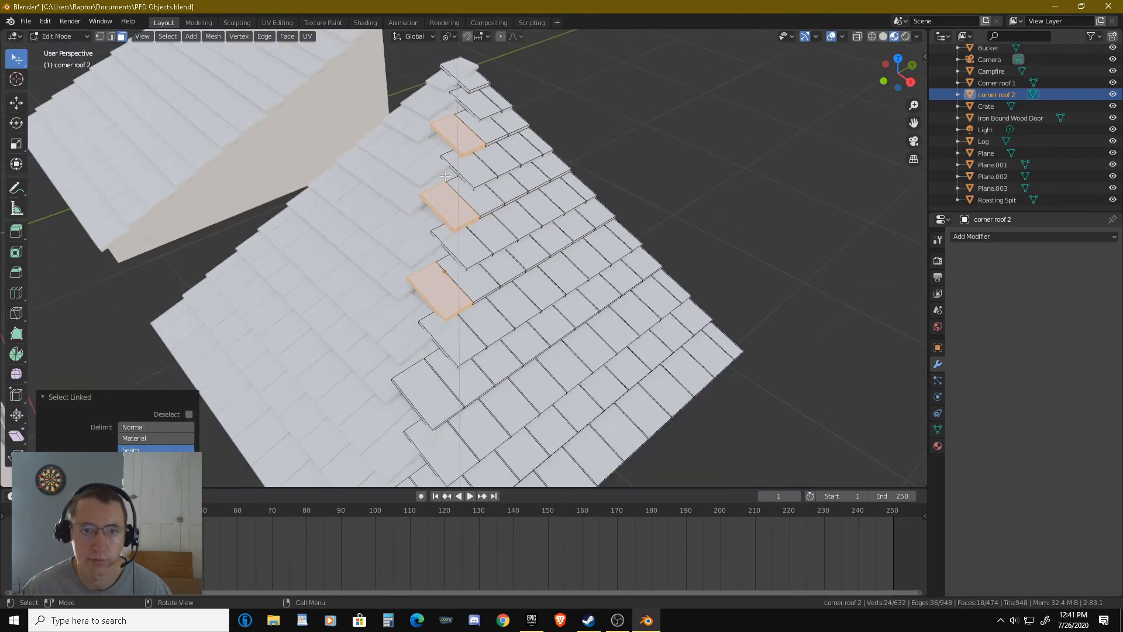
key(l)
scroll(417, 367, down, 3)
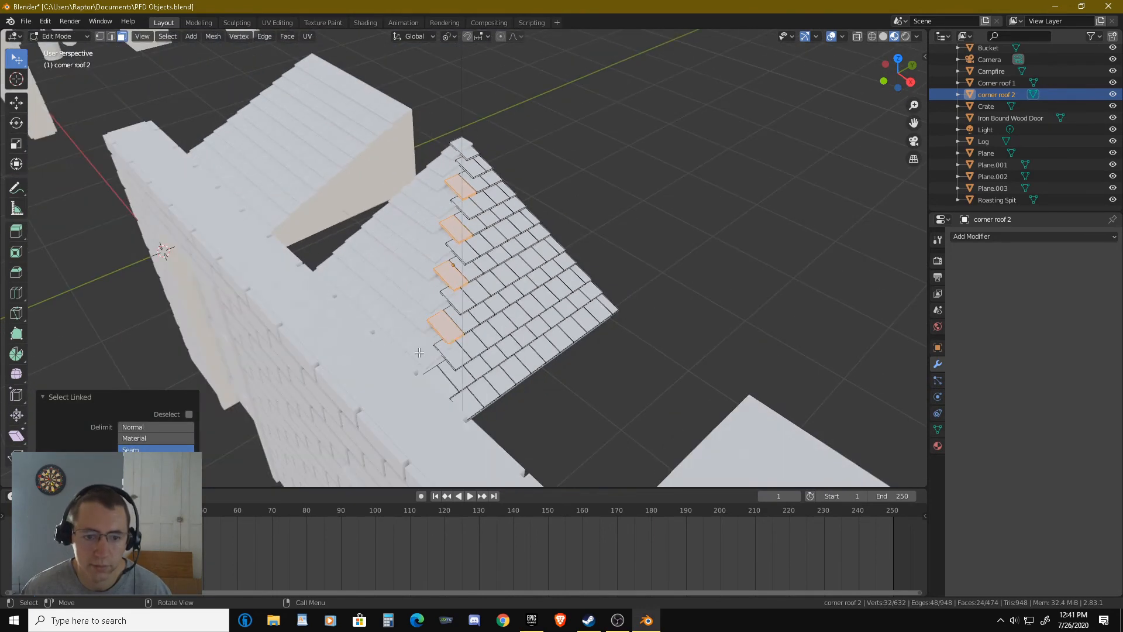
middle_drag(419, 353, 421, 387)
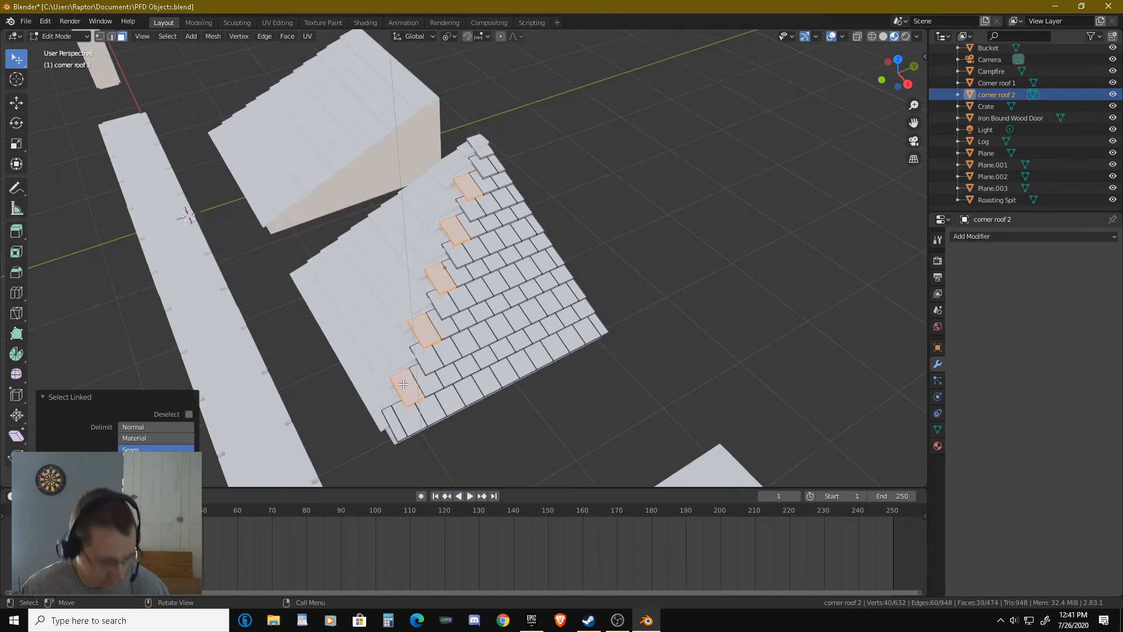
key(x)
click(404, 384)
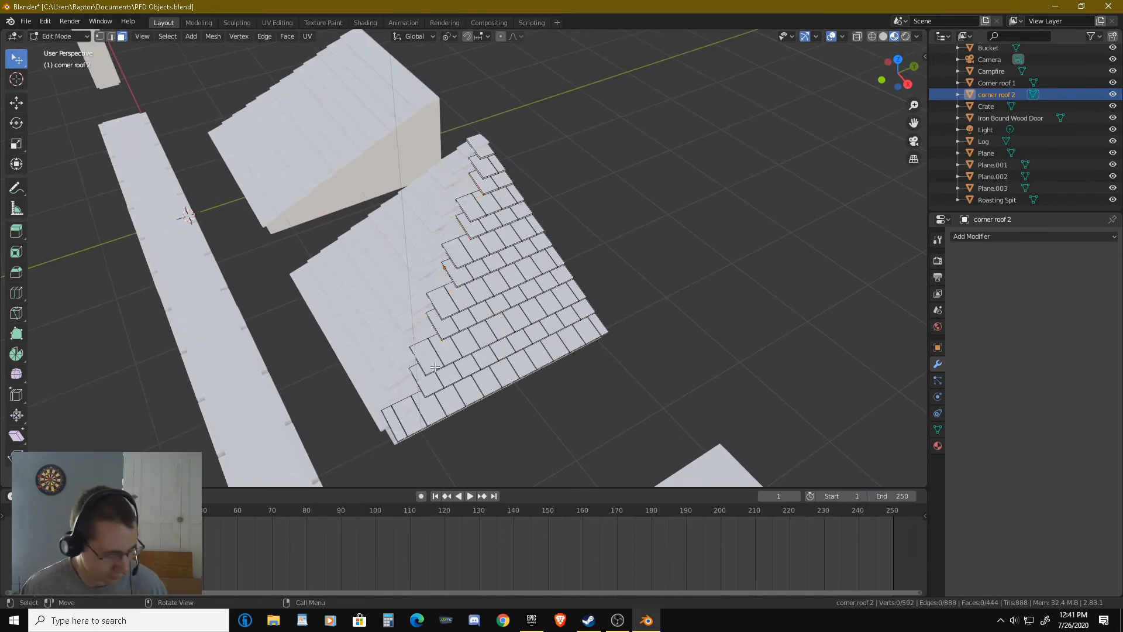
Inspect the trimmed ridge overlap between the two corner roof pieces in Object Mode from close up and above.
key(Tab)
middle_drag(457, 354, 560, 306)
scroll(525, 286, up, 5)
scroll(506, 292, up, 4)
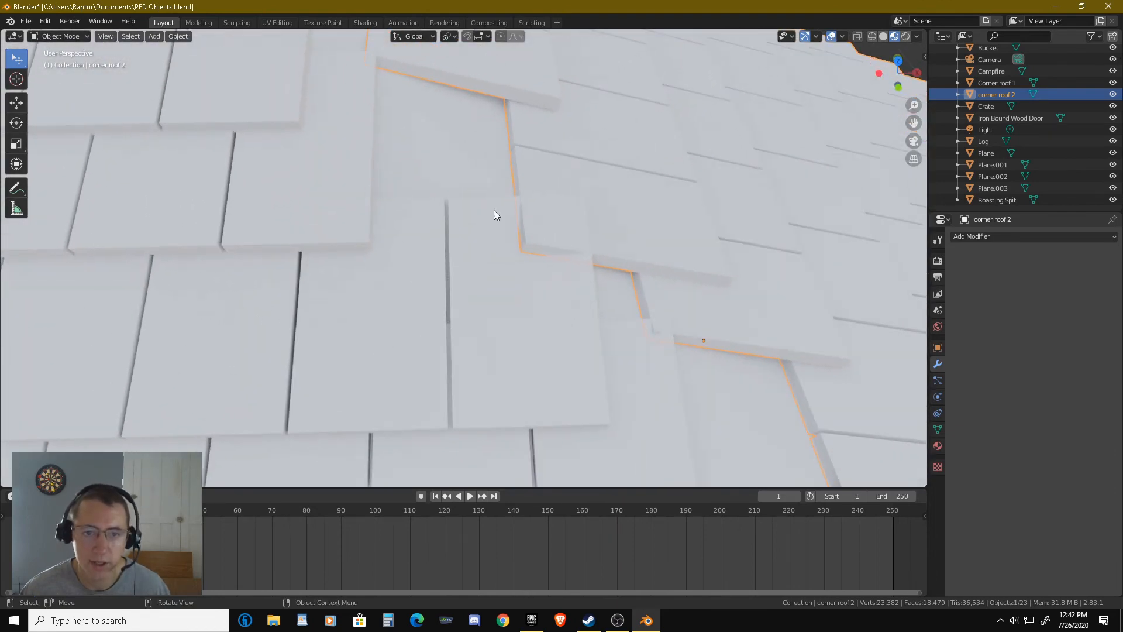
scroll(482, 279, down, 5)
middle_drag(482, 279, 445, 241)
scroll(430, 257, up, 4)
scroll(417, 258, down, 5)
scroll(444, 270, up, 3)
scroll(443, 270, down, 4)
scroll(445, 241, down, 4)
middle_drag(428, 283, 460, 283)
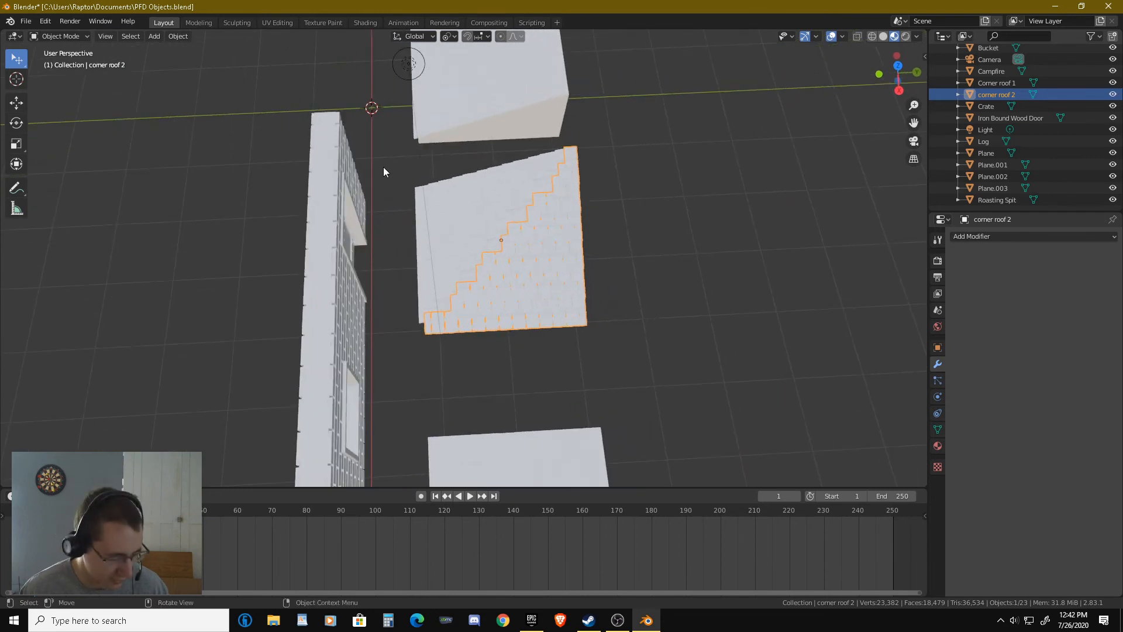
Add a new 0.25 m mesh plane at the world origin in front of the roof pieces.
key(shift+a)
mouse_move(377, 100)
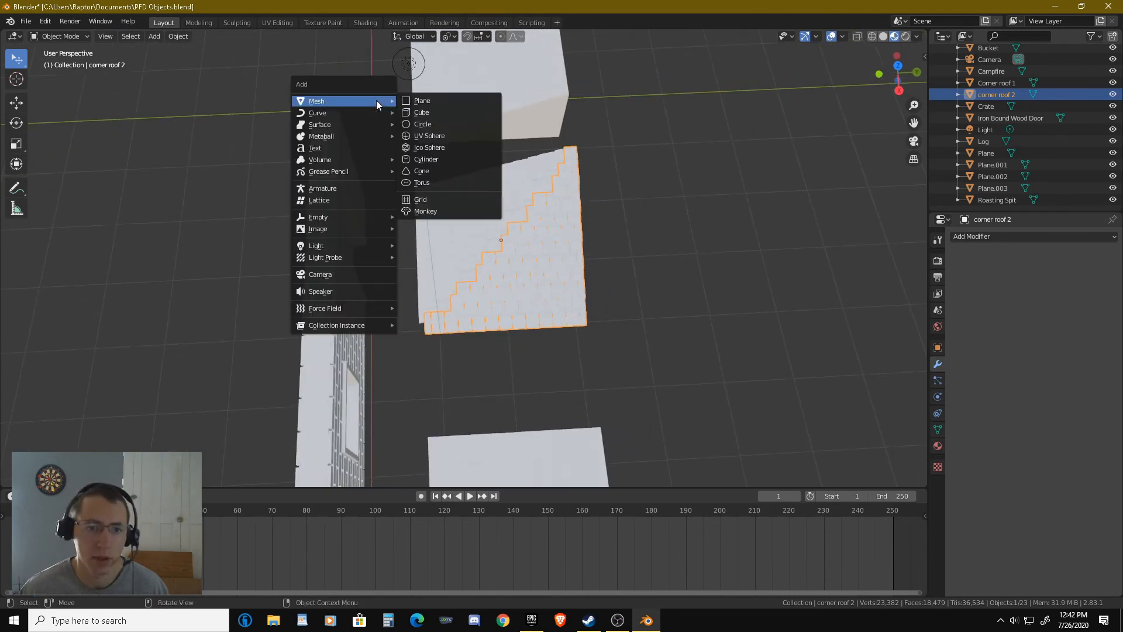
click(422, 102)
middle_drag(393, 130, 512, 171)
scroll(455, 214, up, 2)
shift+middle_drag(455, 214, 459, 275)
scroll(447, 247, up, 3)
scroll(460, 274, down, 2)
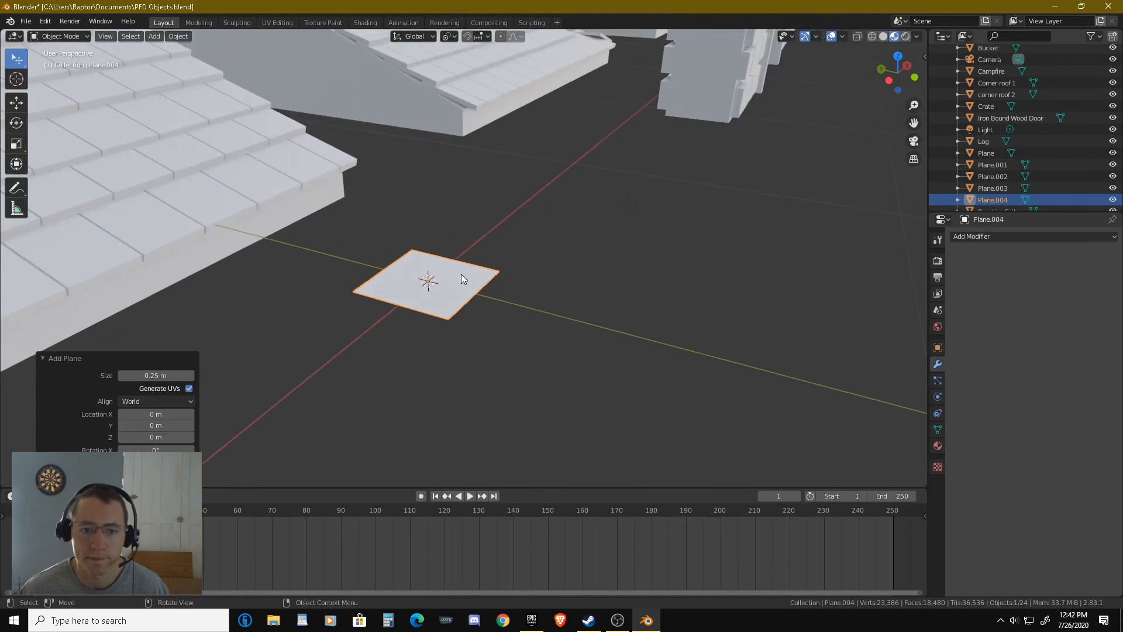
scroll(461, 275, down, 4)
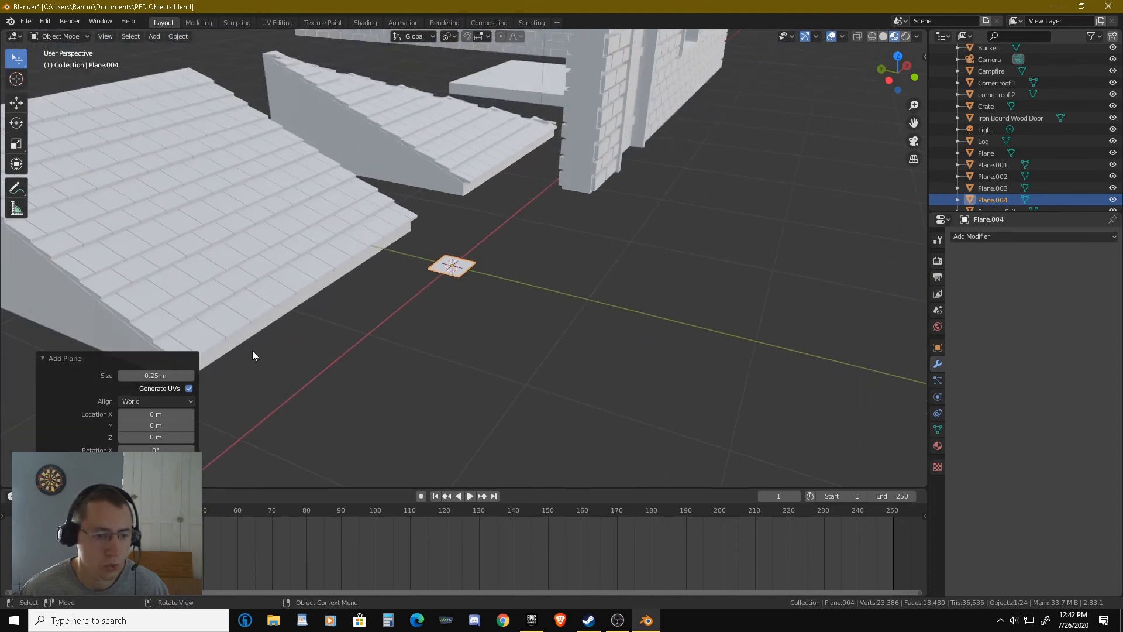
click(168, 375)
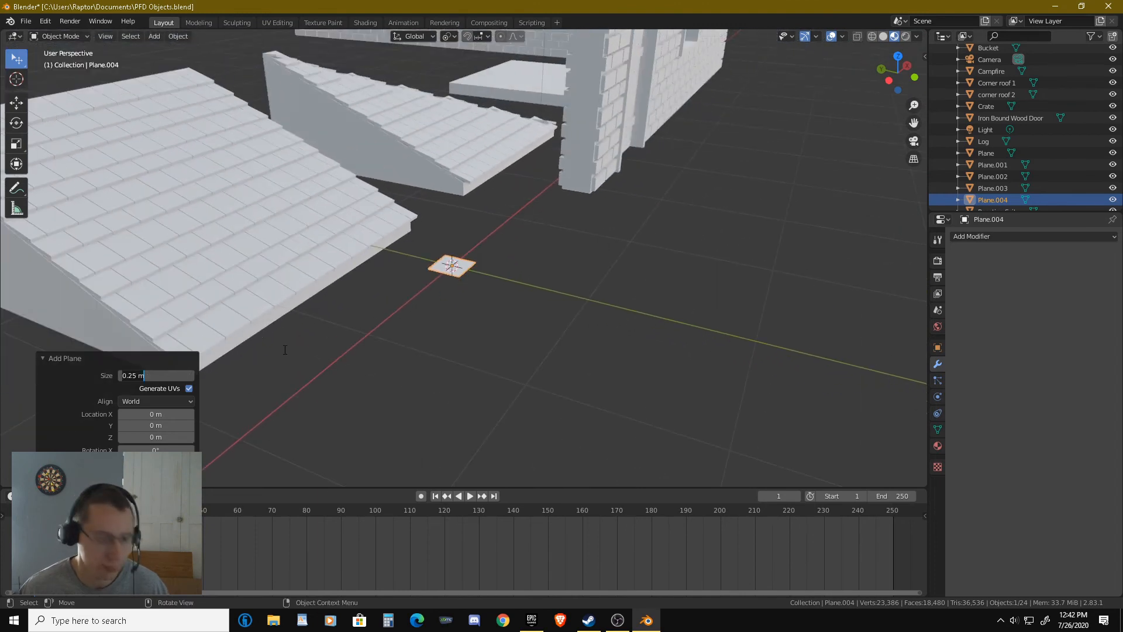
key(Return)
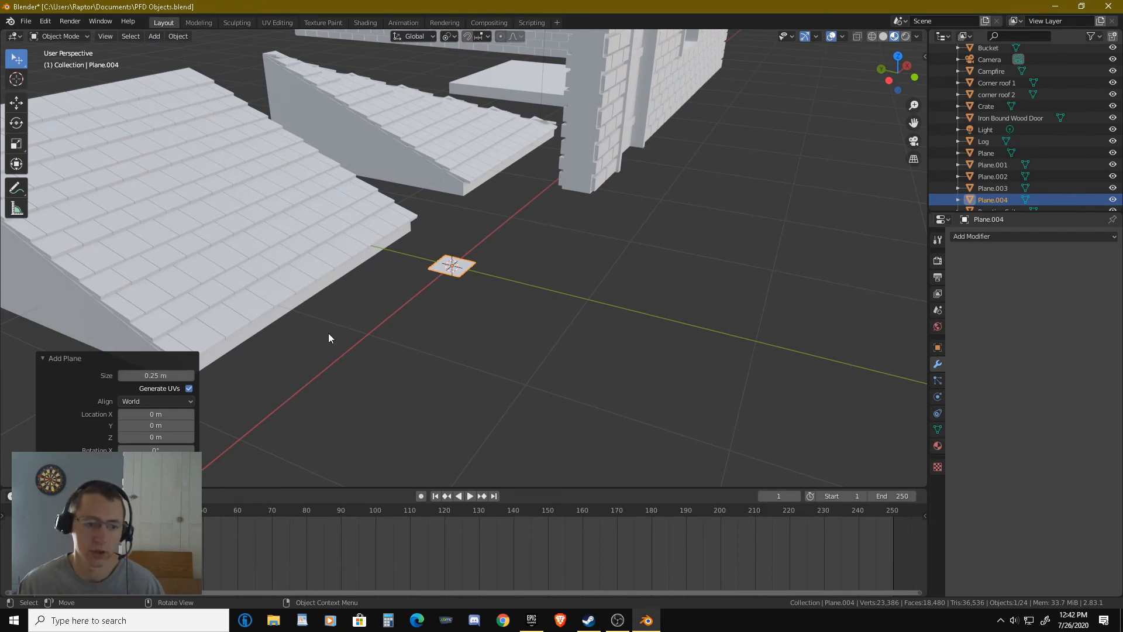
Extrude the new plane's face upward about 0.022 m in Edit Mode to form a thin tile.
scroll(433, 270, up, 5)
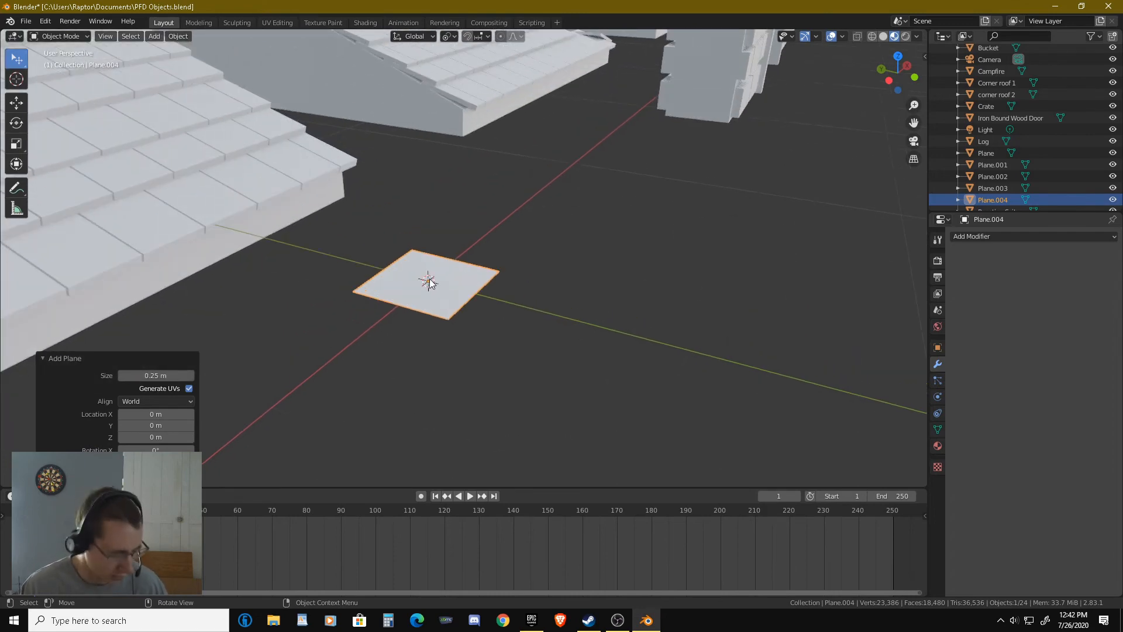
key(Tab)
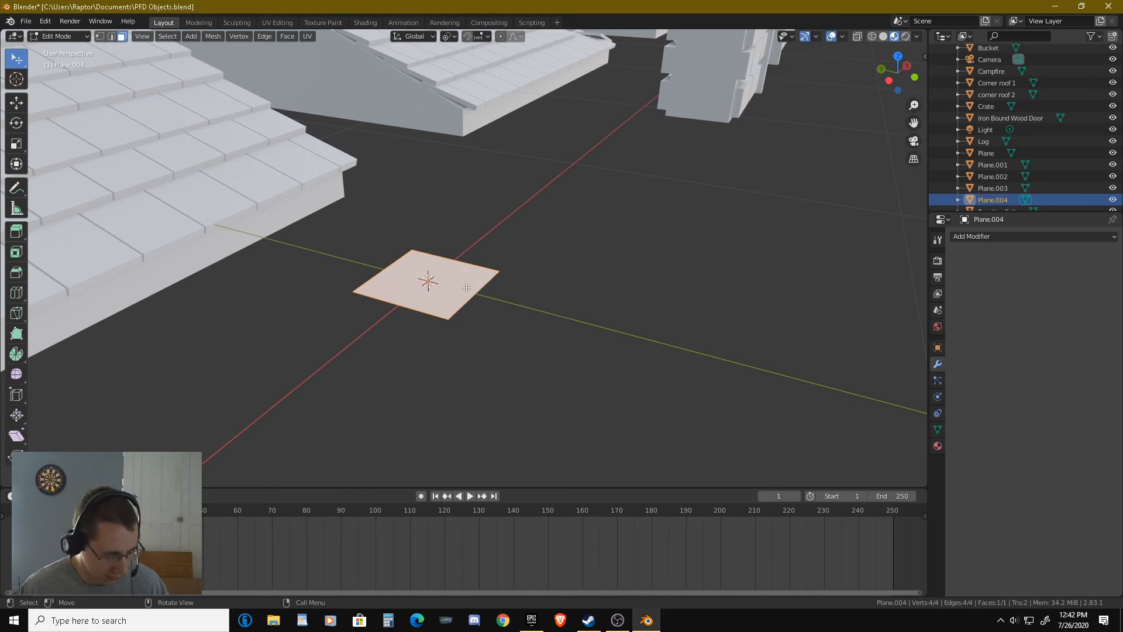
key(e)
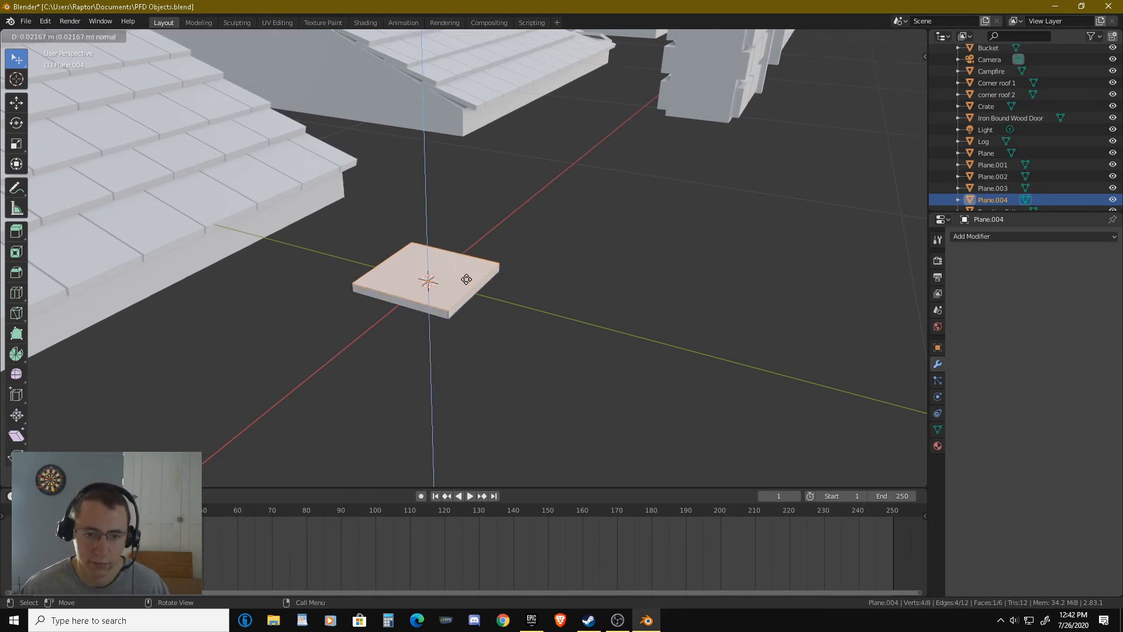
click(466, 279)
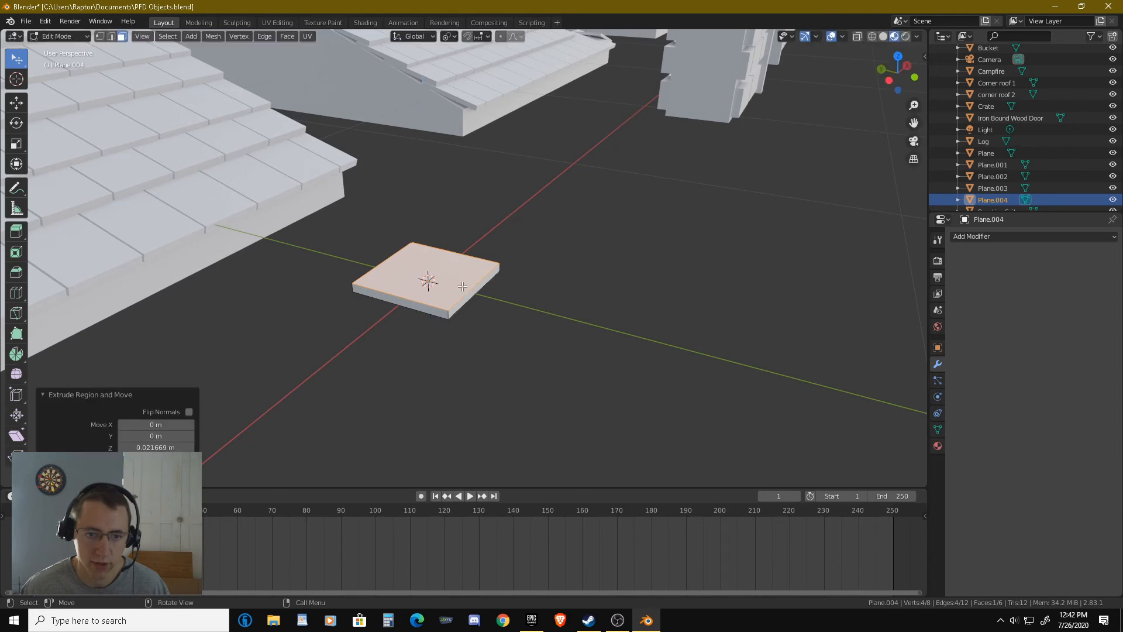
Select the vertical edge at one corner of the thin tile and raise it about 0.084 m along Z.
mouse_move(495, 268)
middle_down()
mouse_move(532, 219)
mouse_move(498, 247)
middle_up()
scroll(529, 198, up, 1)
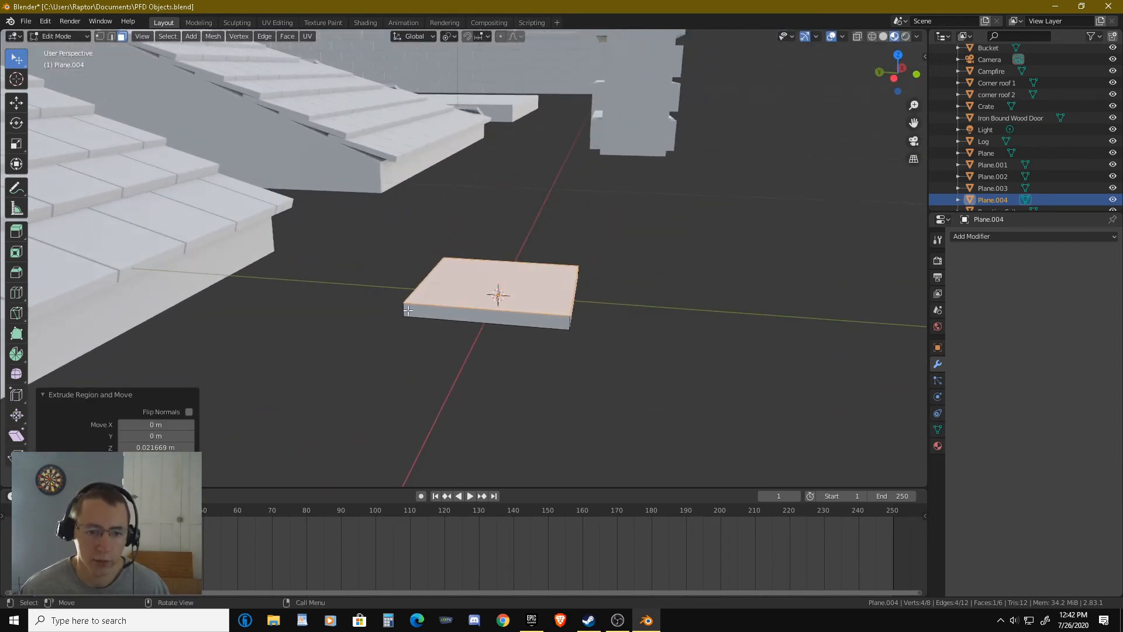
click(417, 312)
key(2)
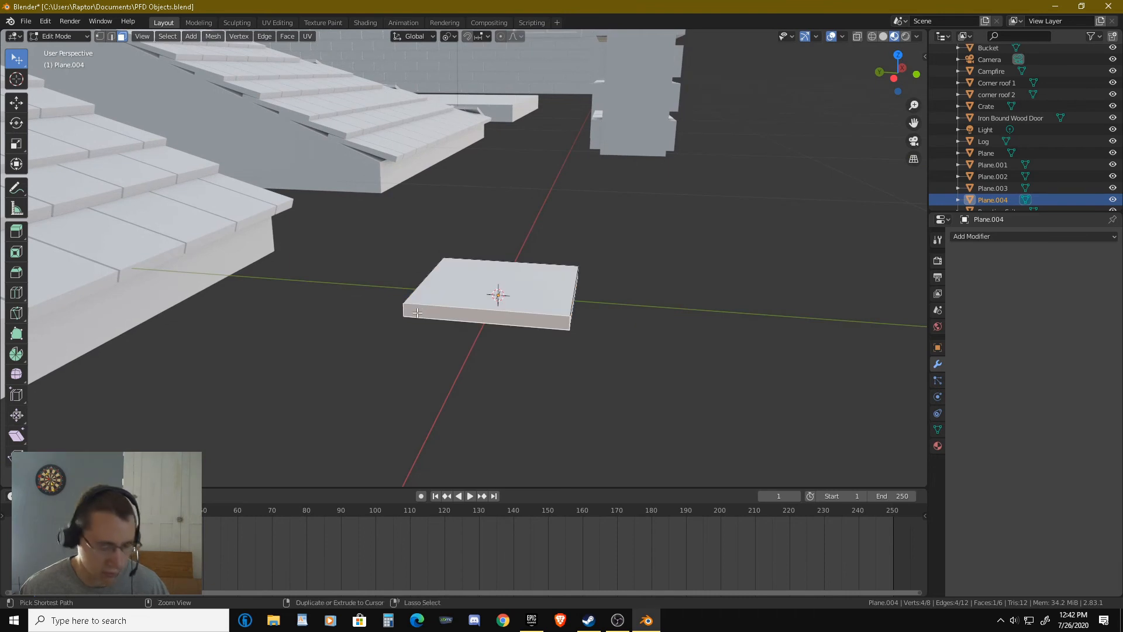
key(alt+a)
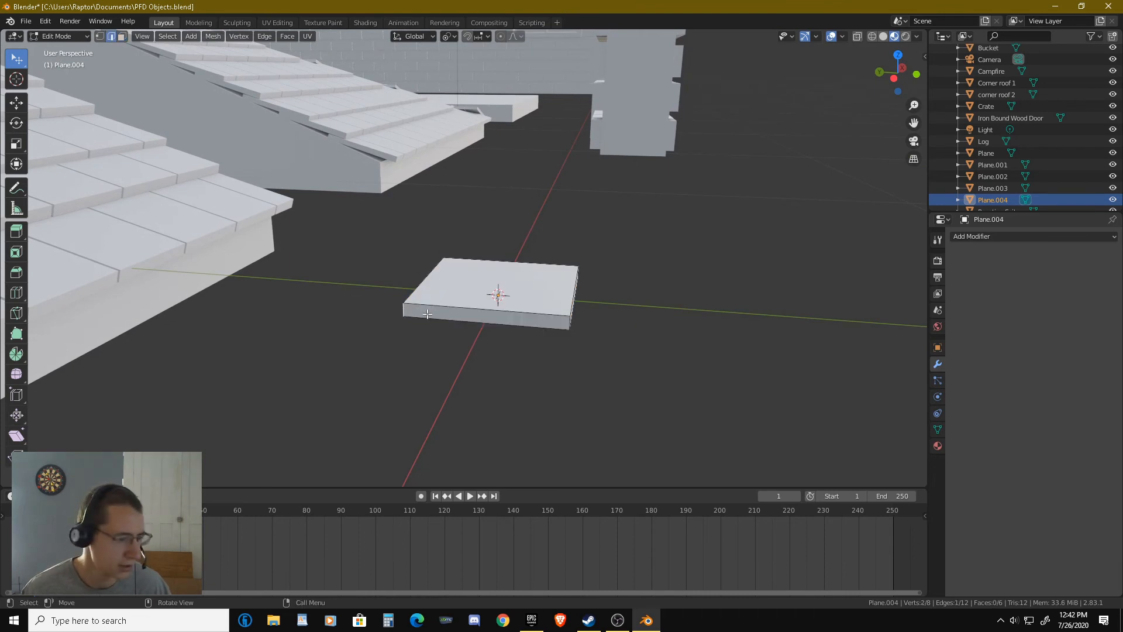
middle_drag(427, 314, 452, 307)
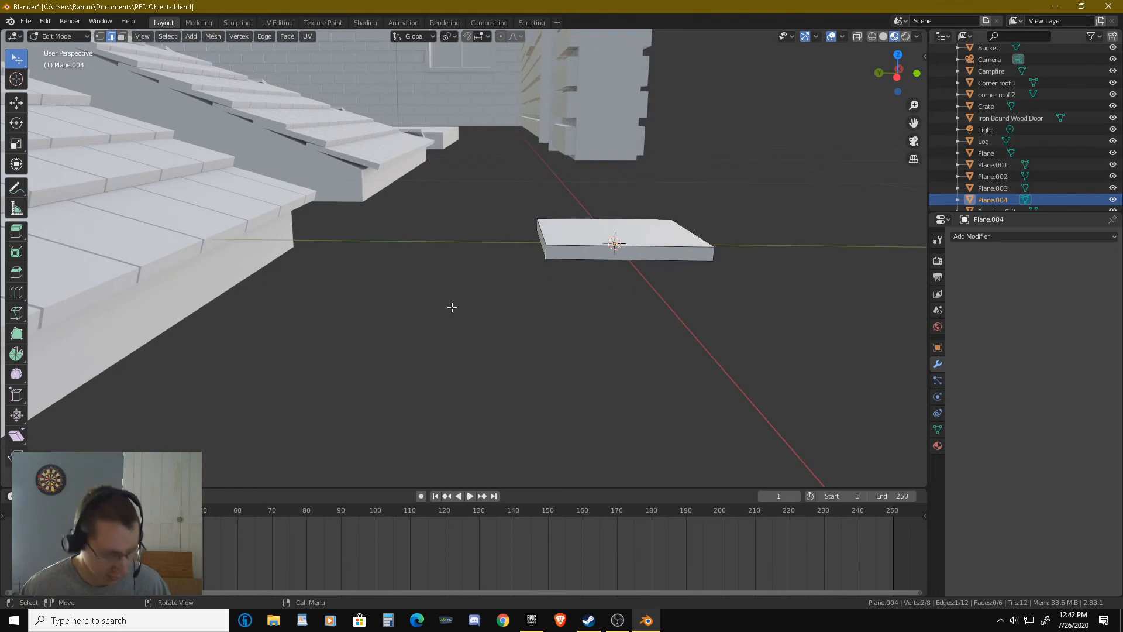
key(g)
key(z)
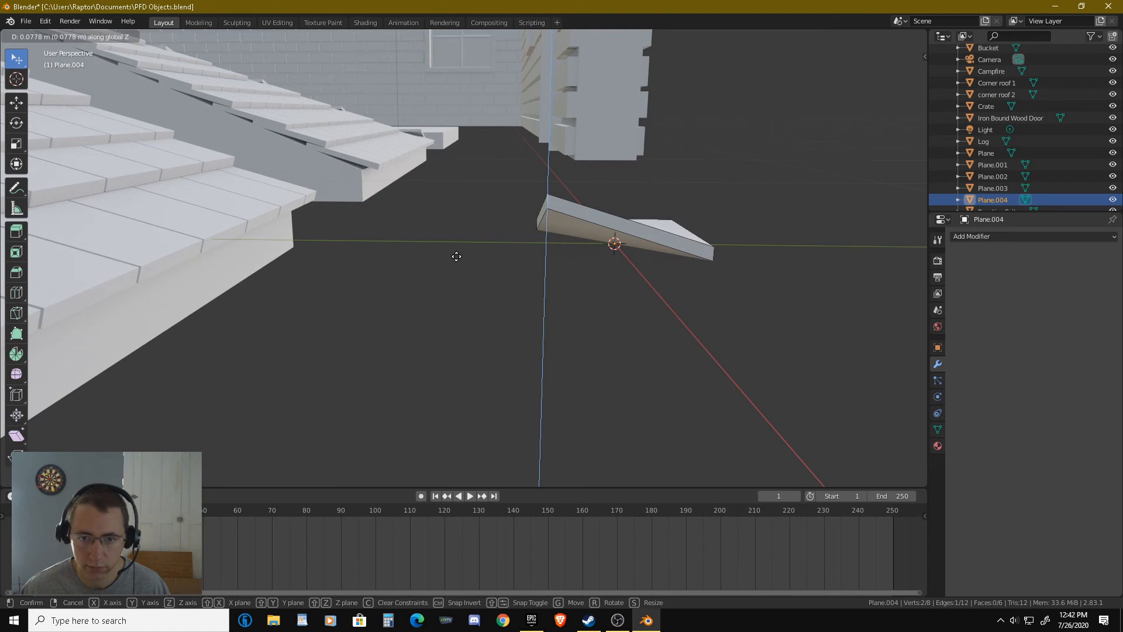
click(457, 252)
middle_drag(457, 252, 481, 273)
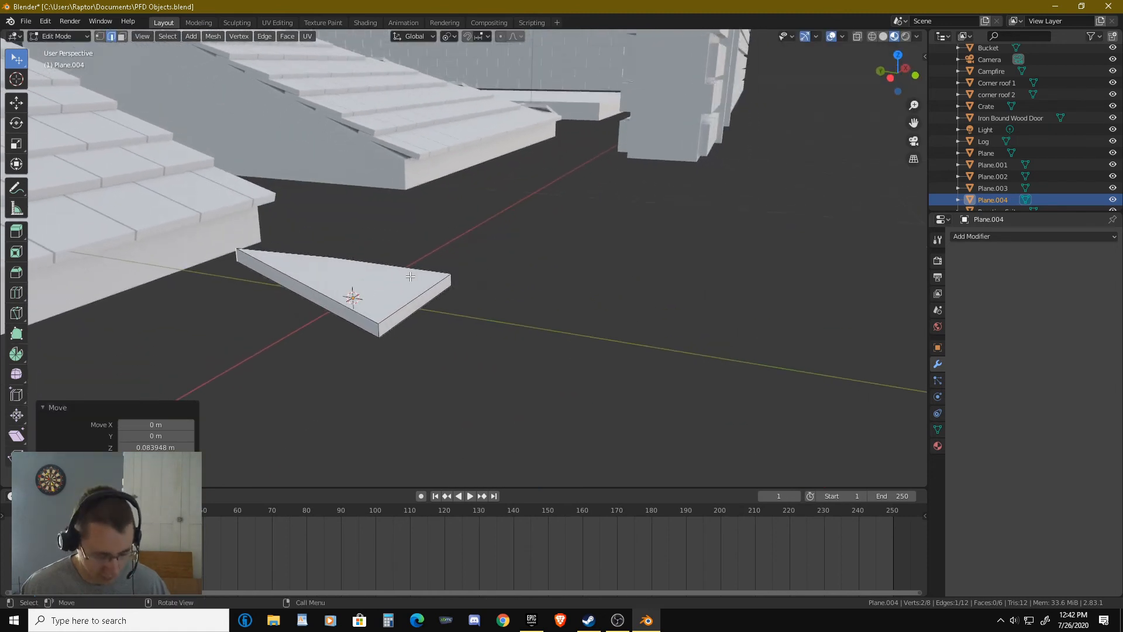
Knife-cut the tile's top face diagonally from the corner opposite the raised one to the raised corner.
key(k)
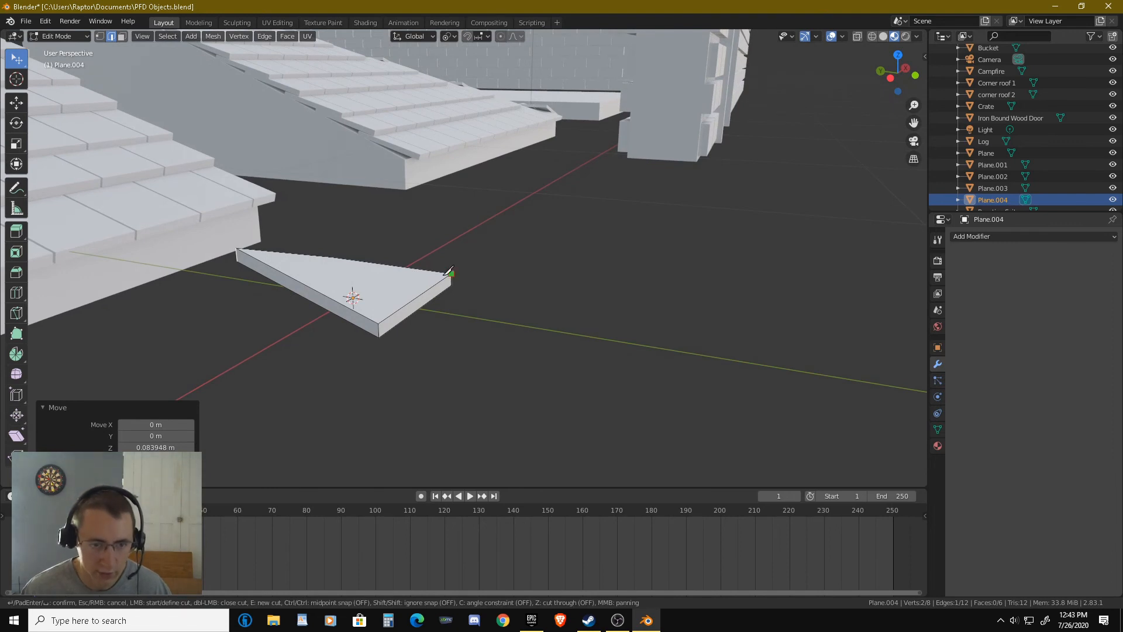
click(451, 273)
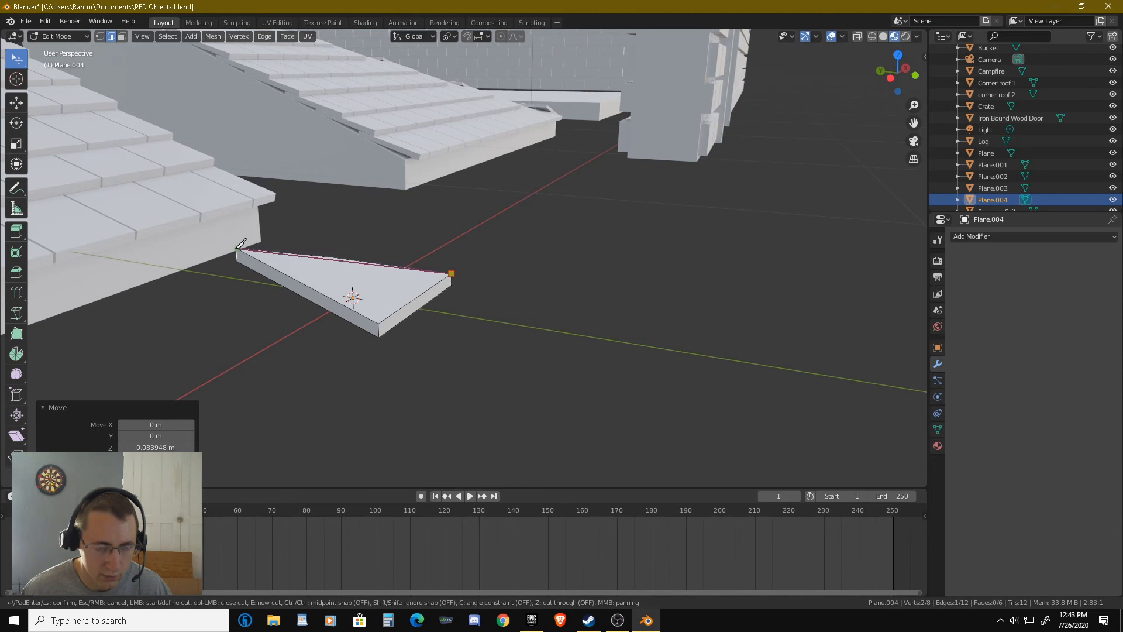
middle_drag(241, 243, 246, 256)
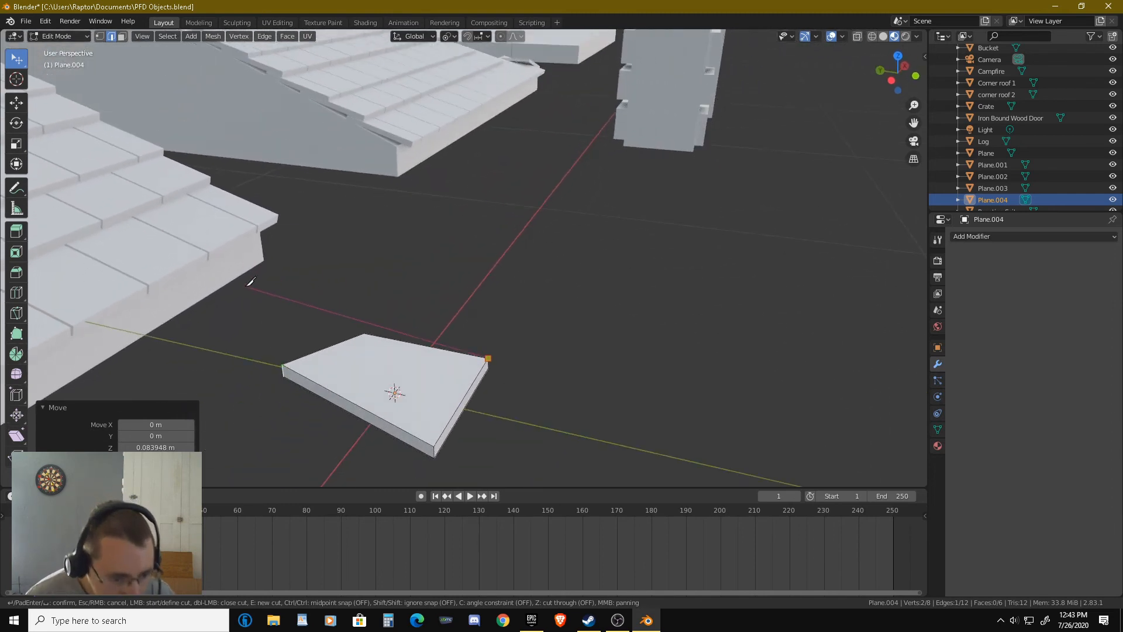
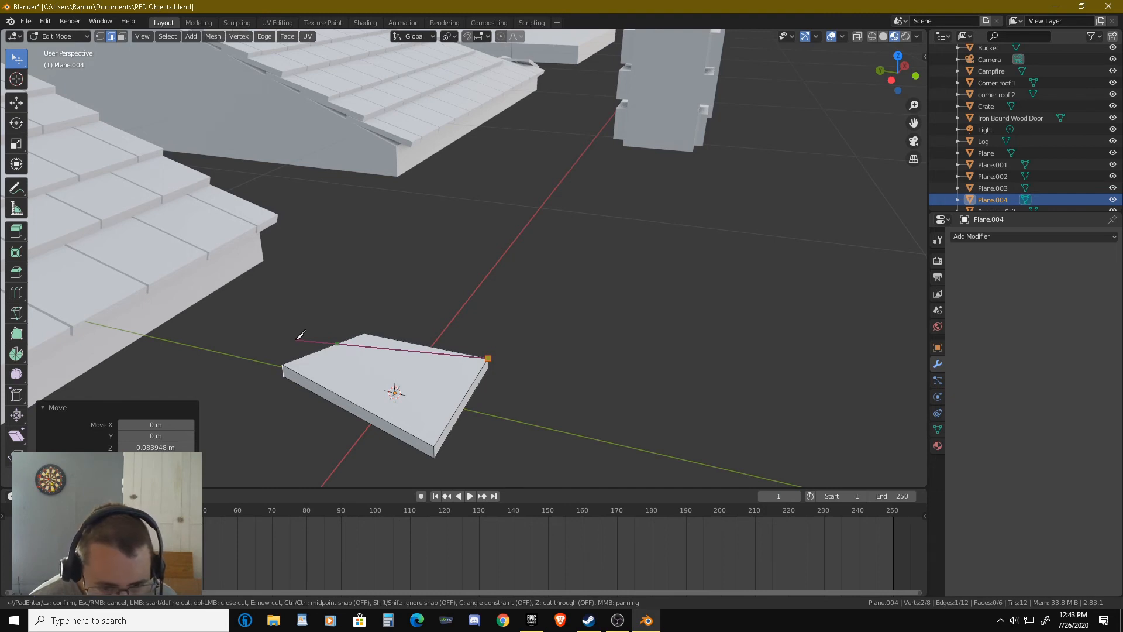
key(ctrl)
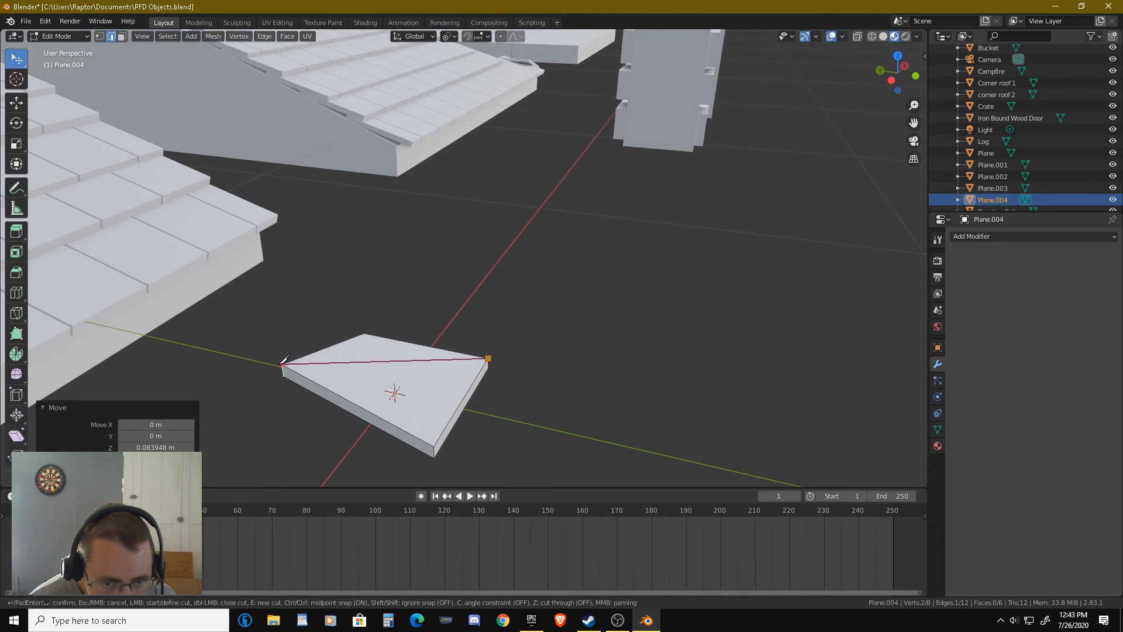
click(283, 362)
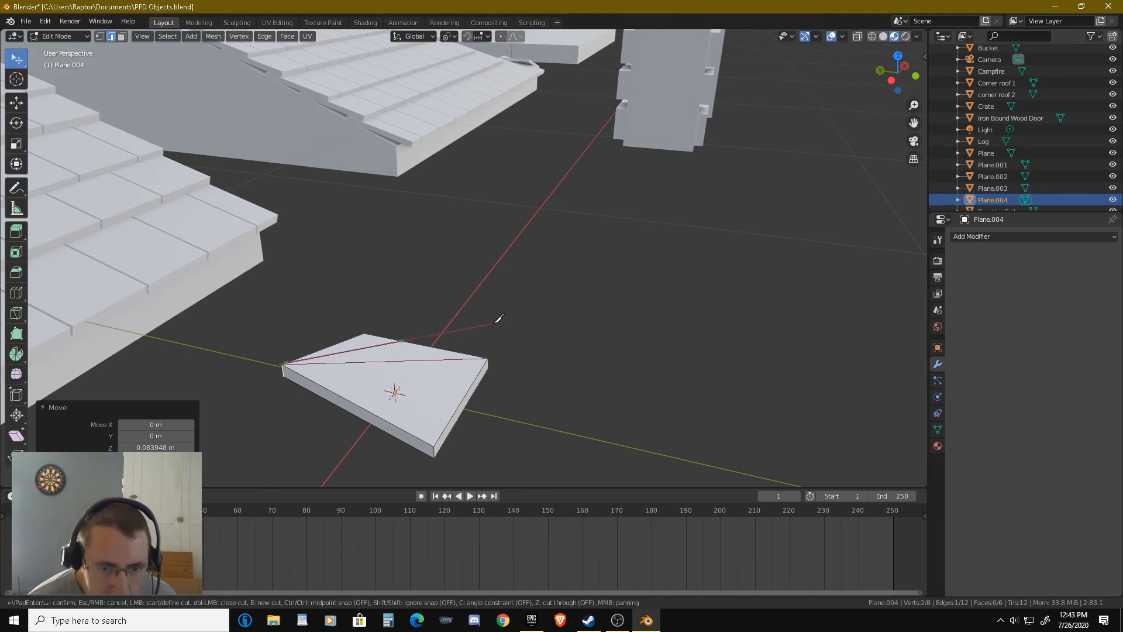
key(Return)
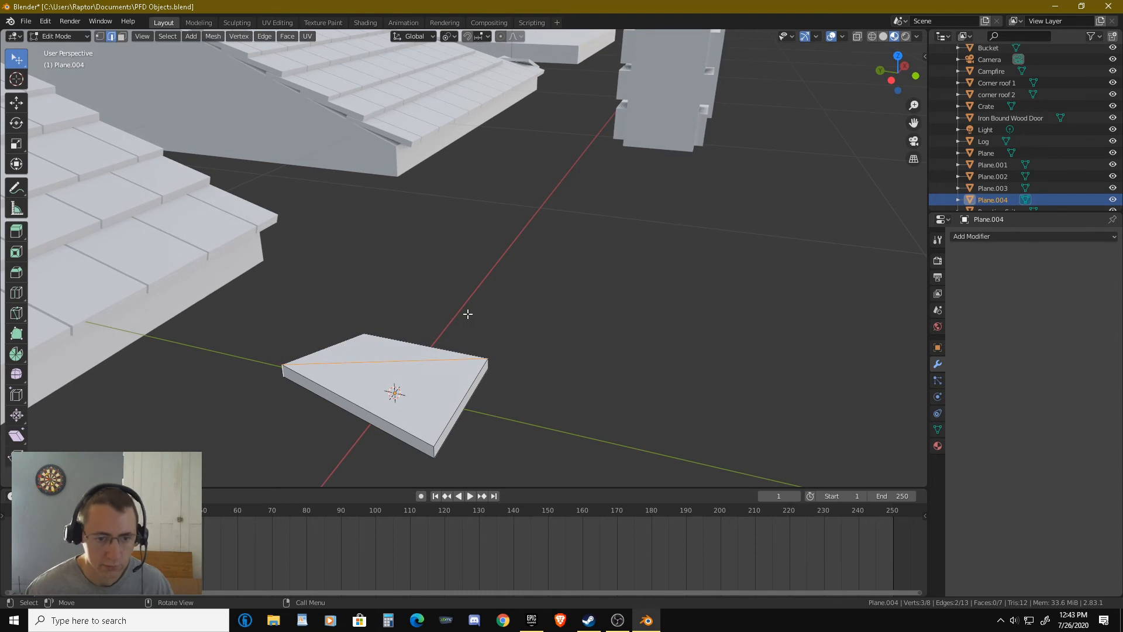
mouse_move(467, 314)
middle_down()
mouse_move(457, 337)
mouse_move(481, 346)
mouse_move(435, 348)
mouse_move(507, 333)
mouse_move(474, 321)
mouse_move(409, 333)
mouse_move(509, 310)
mouse_move(467, 315)
middle_up()
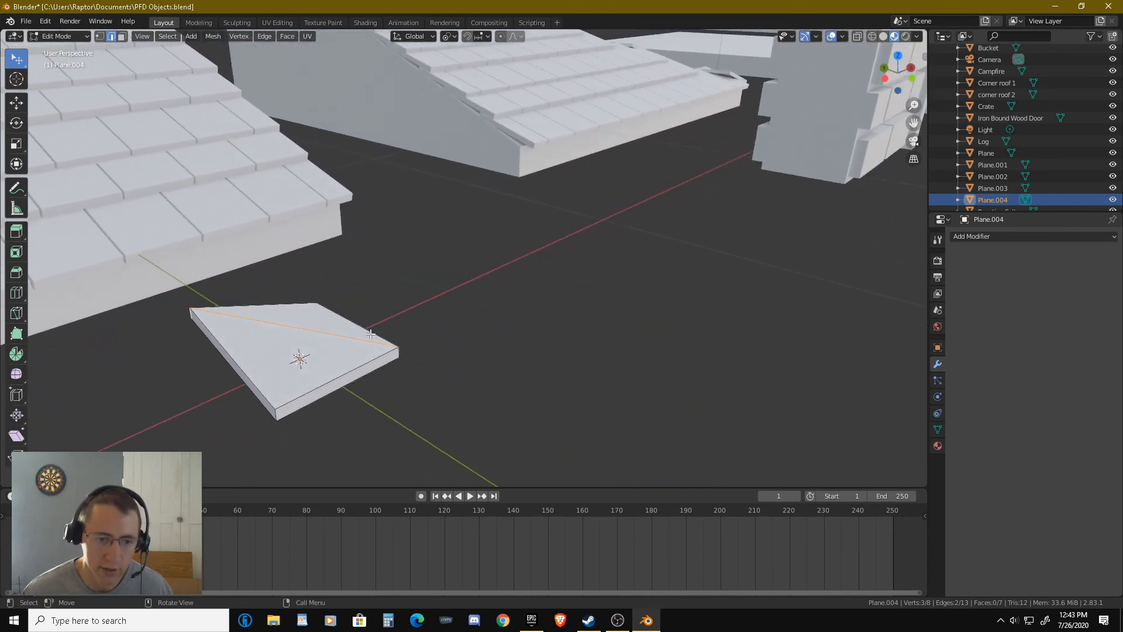
In Object Mode, move the whole tile horizontally about 3.945 m in X and 0.778 m in Y to the corner roof's outer eave corner.
key(a)
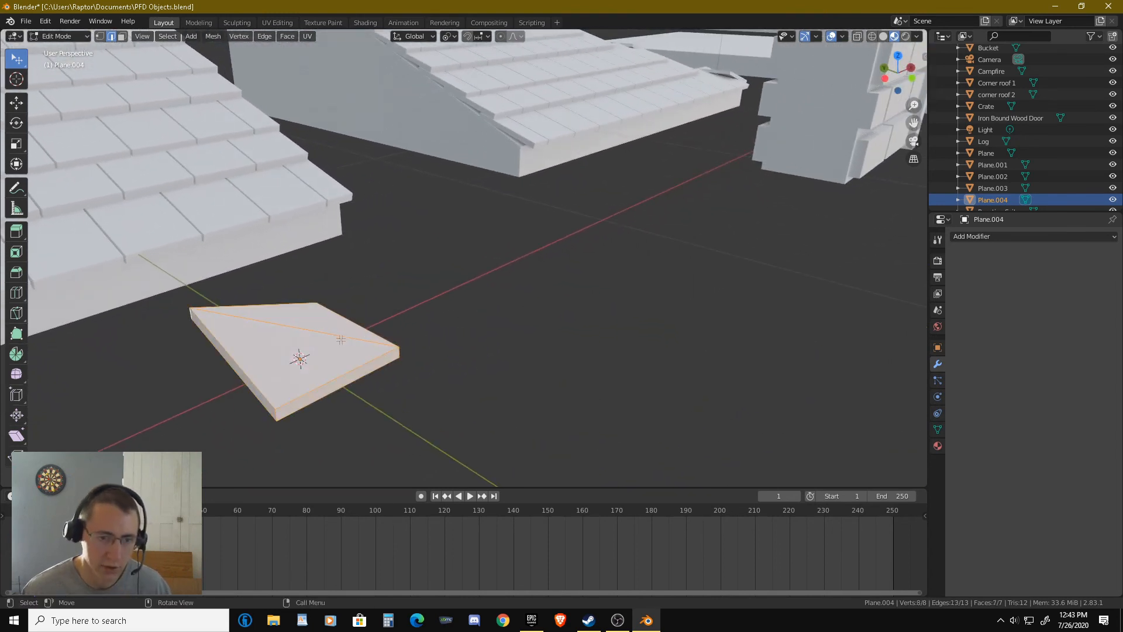
scroll(339, 340, down, 4)
key(Tab)
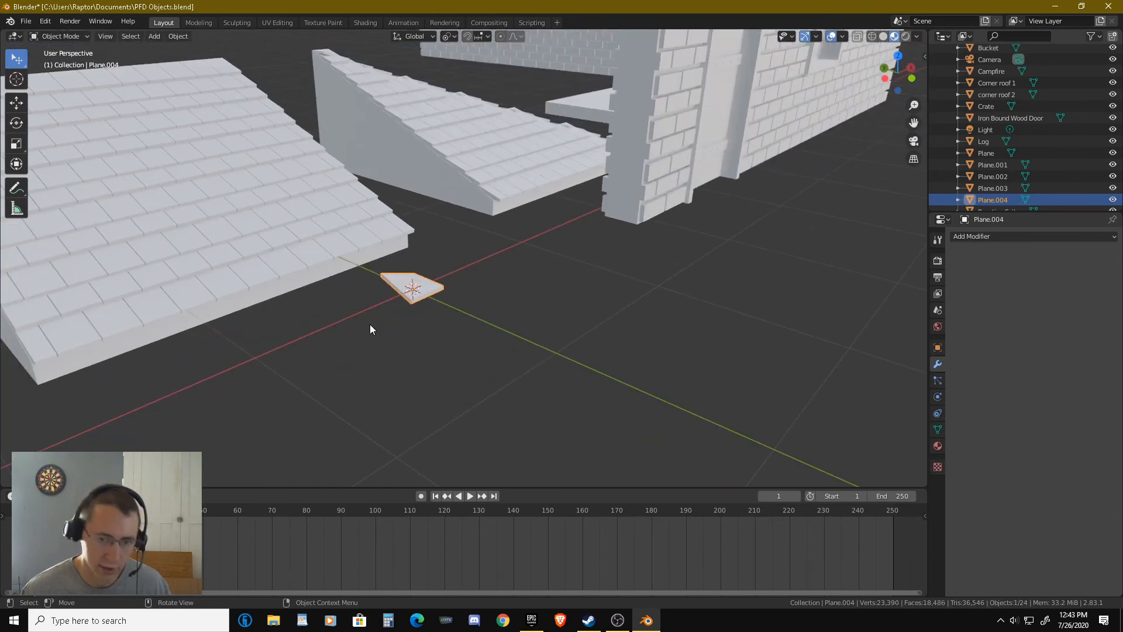
middle_drag(369, 324, 297, 358)
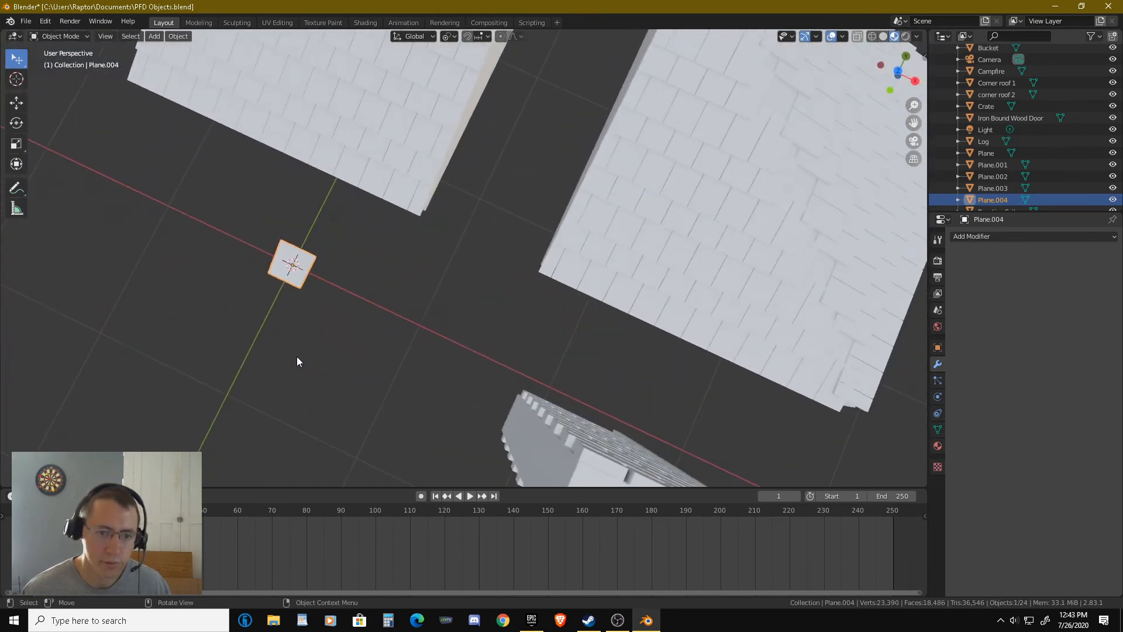
key(g)
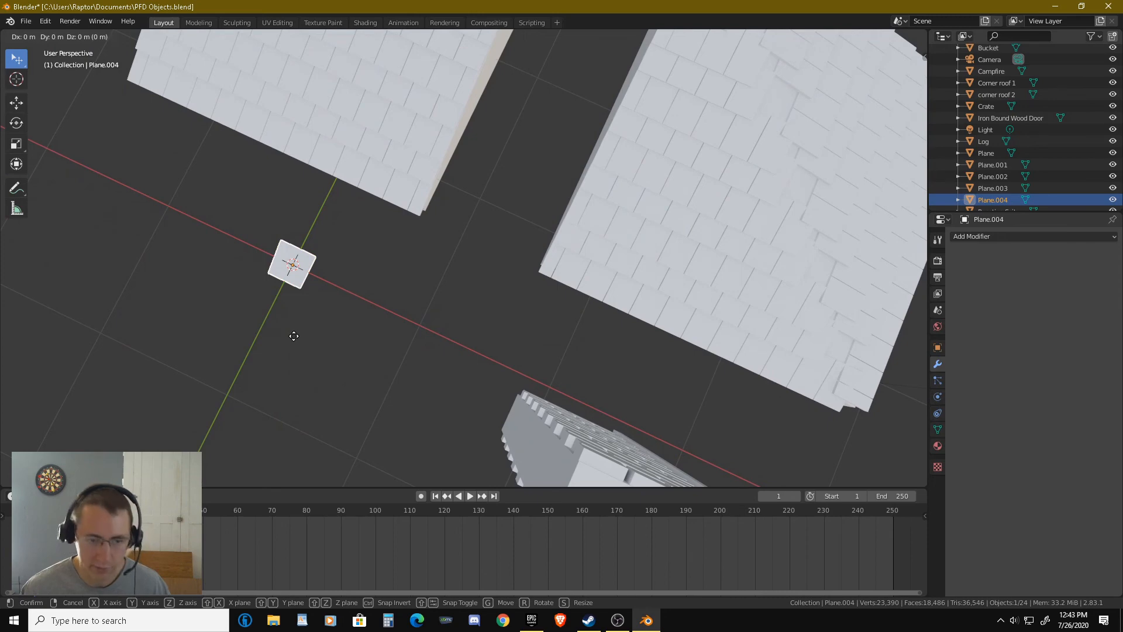
key(shift+z)
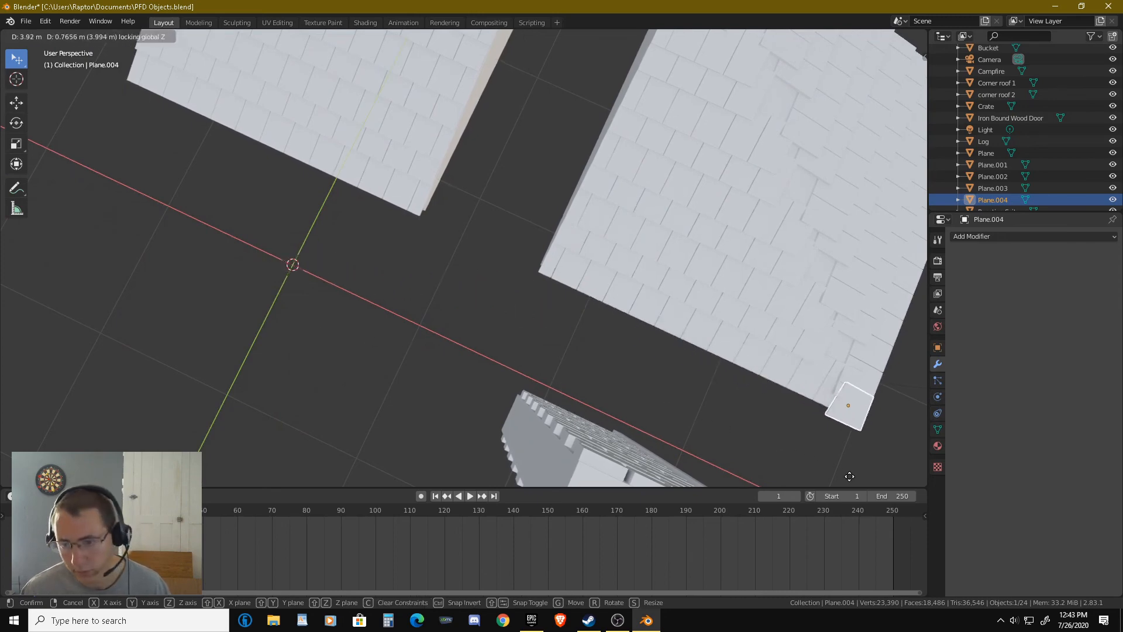
click(852, 471)
middle_drag(852, 472, 526, 318)
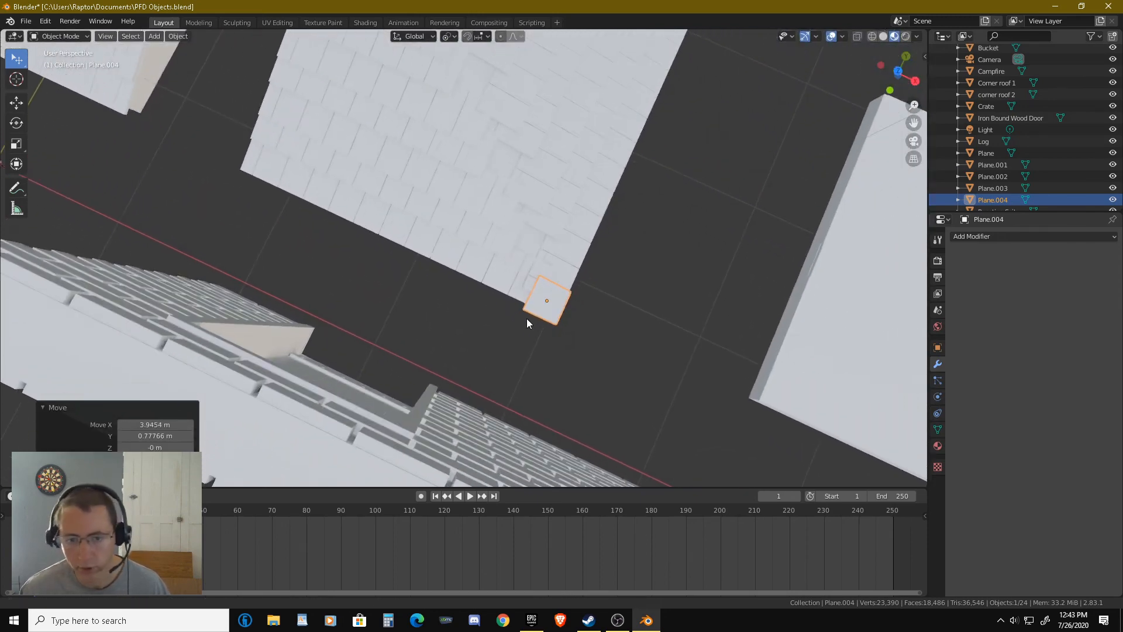
Align the tile with both eave edges in top view, shifting it about -0.015 m in X and 0.045 m in Y.
key(KP_7)
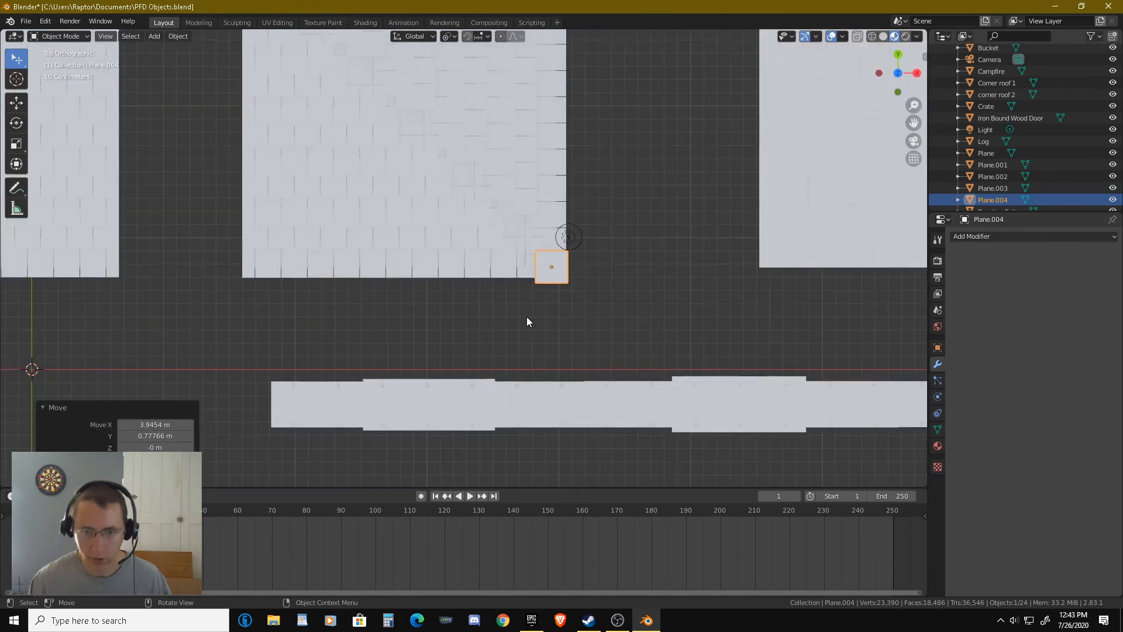
shift+middle_drag(591, 301, 528, 339)
scroll(489, 319, up, 4)
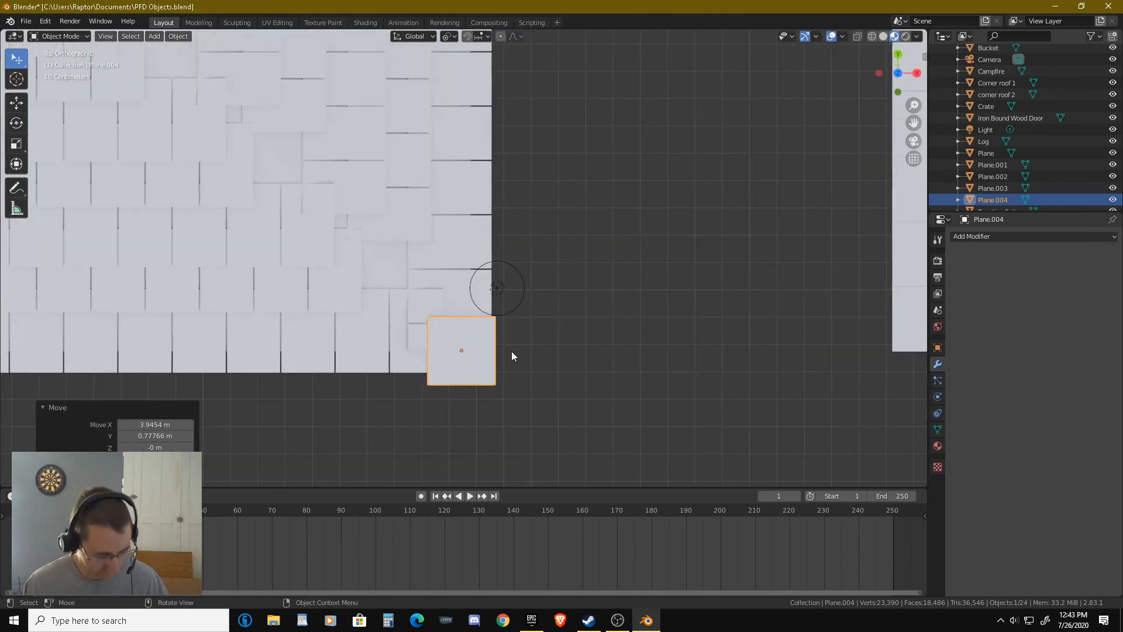
key(g)
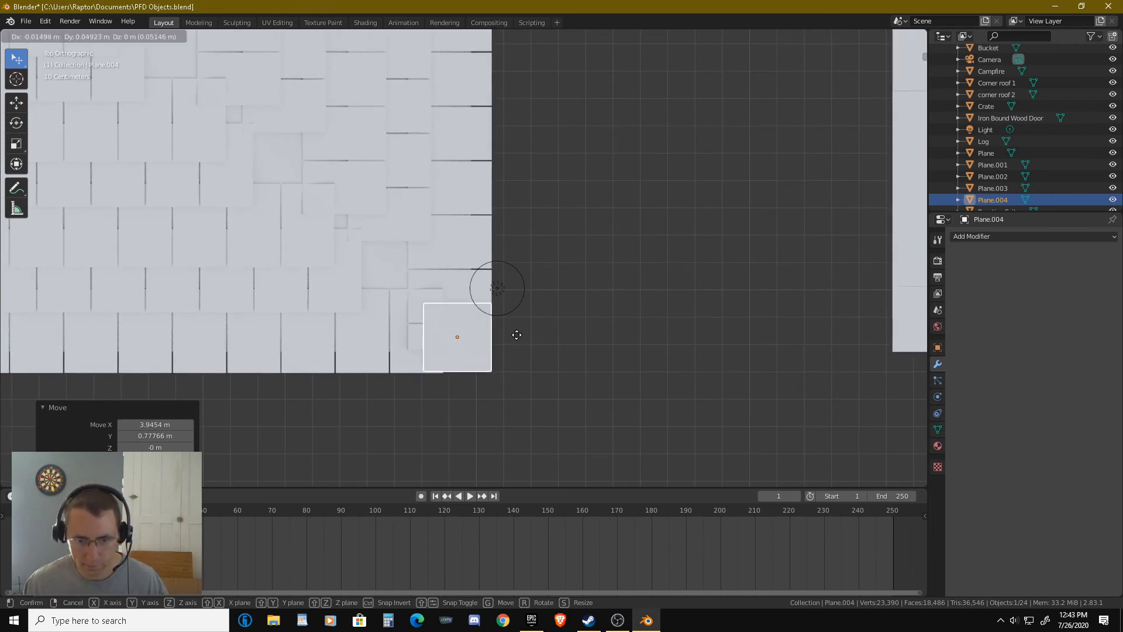
click(516, 335)
middle_drag(475, 336, 468, 256)
scroll(405, 279, up, 5)
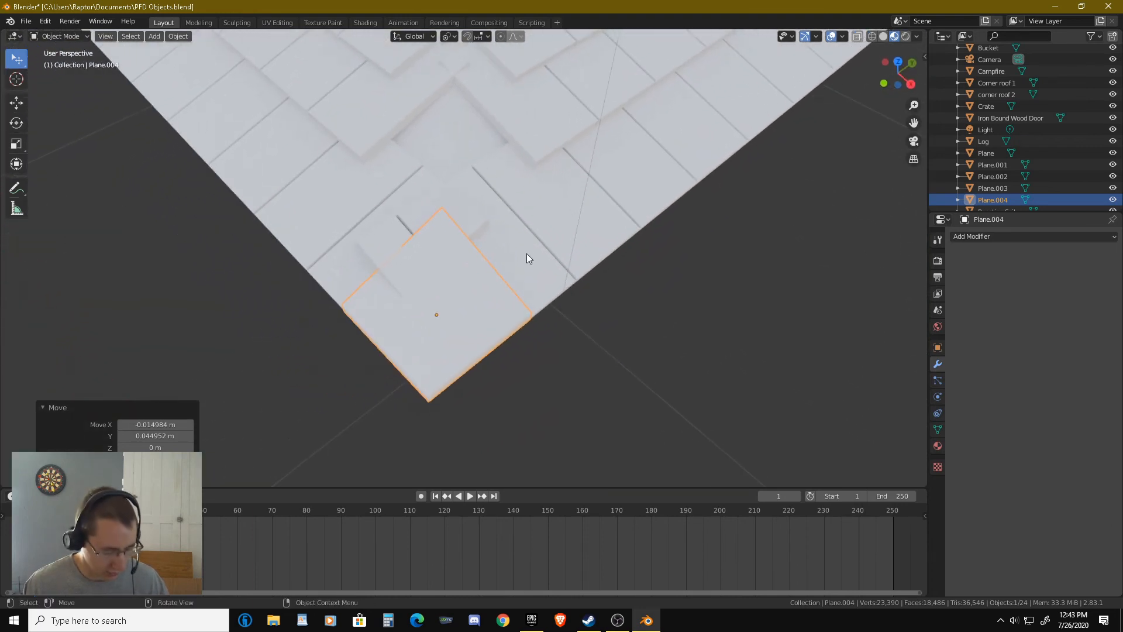
Scale the tile up by about 1.339 and realign it with both eave edges, shifting it about -0.040 m in X and 0.040 m in Y.
key(s)
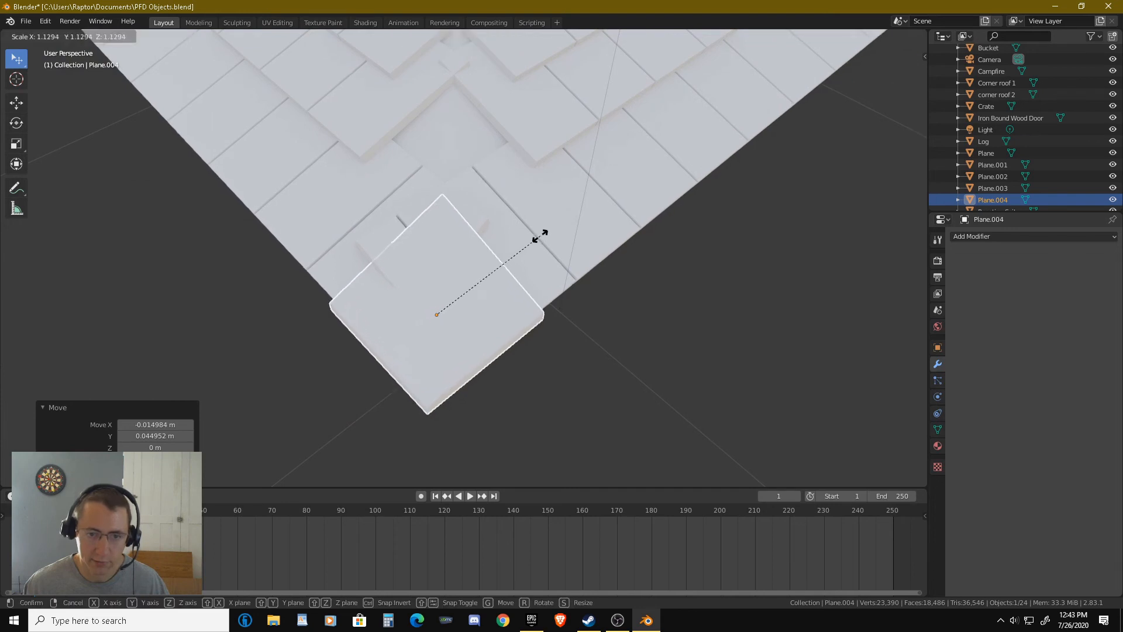
click(559, 222)
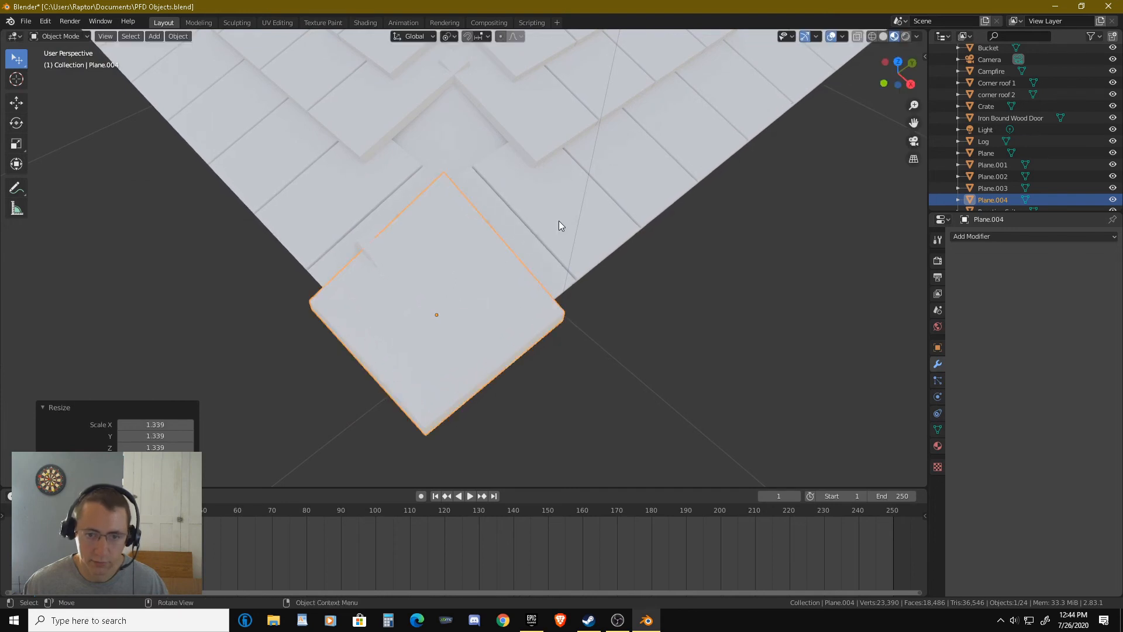
key(KP_7)
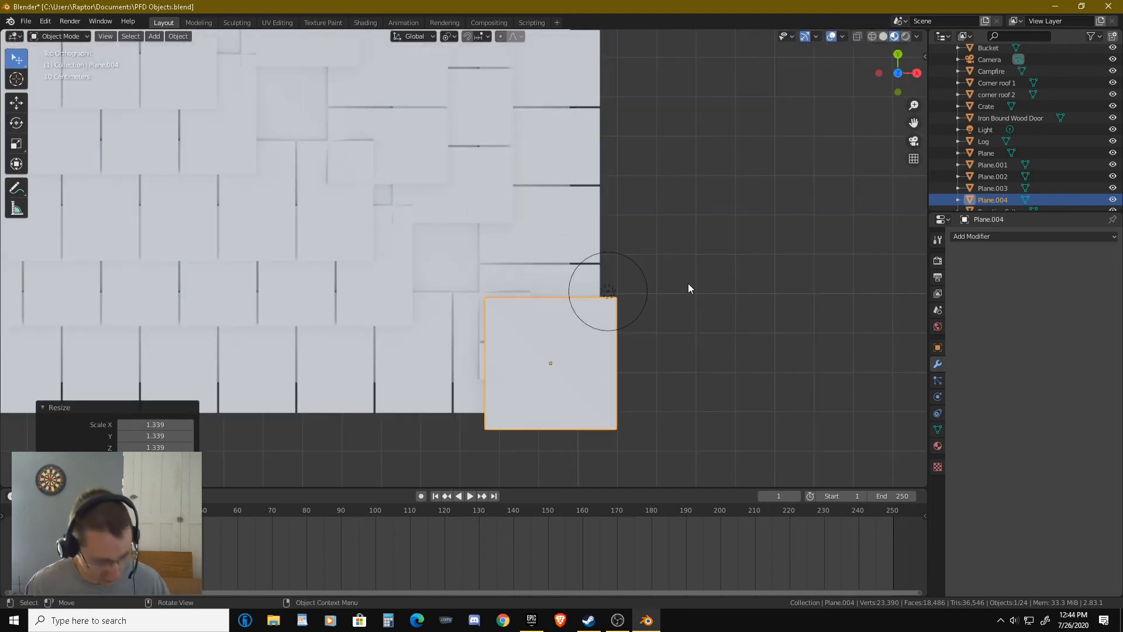
key(g)
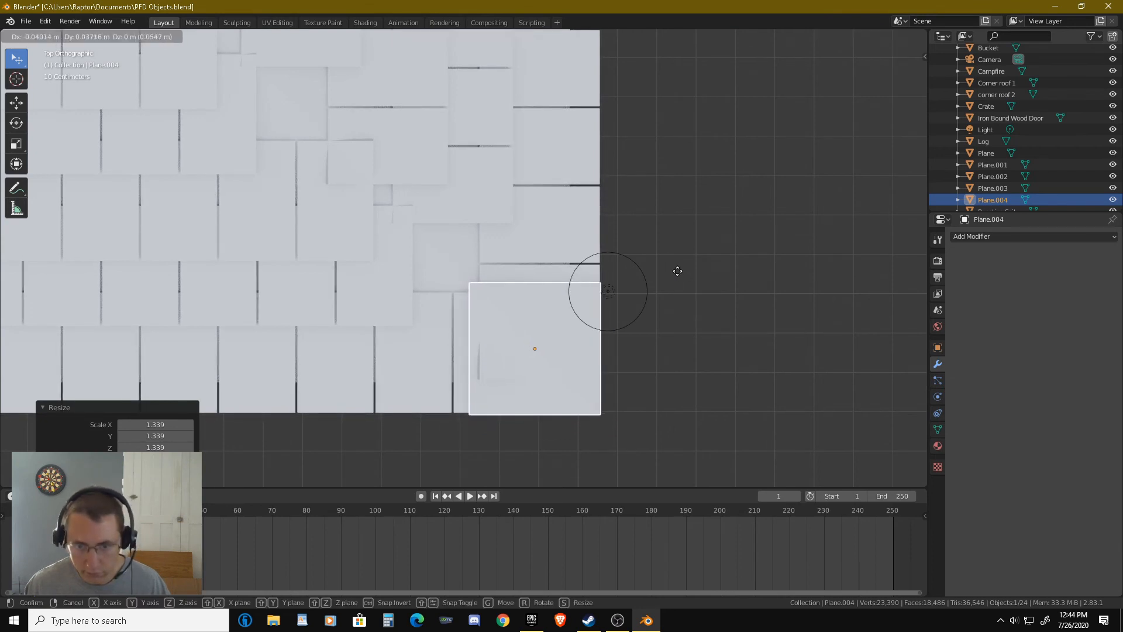
click(677, 276)
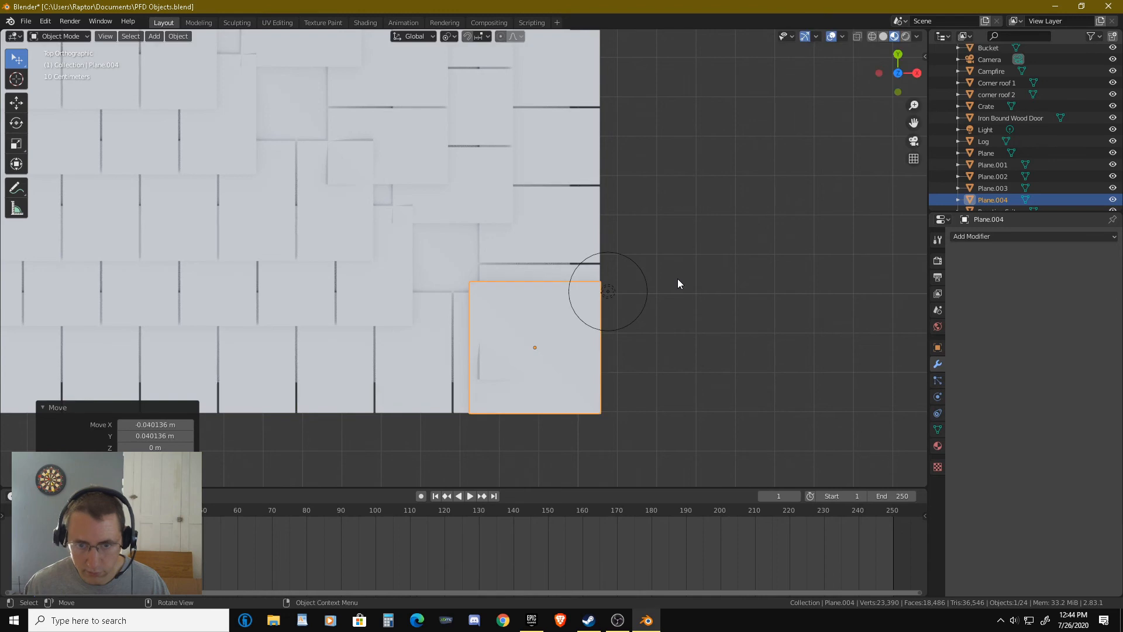
Add an Array modifier to the corner tile with a relative offset of -1 in X and 1 in Z.
middle_drag(677, 283, 492, 234)
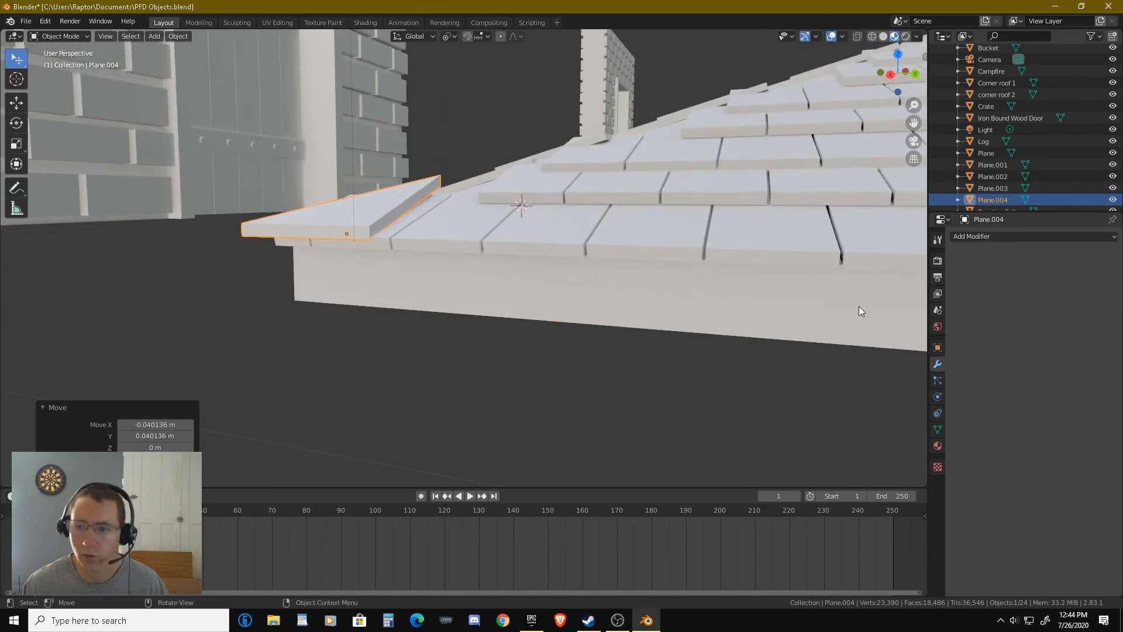
click(978, 236)
click(897, 260)
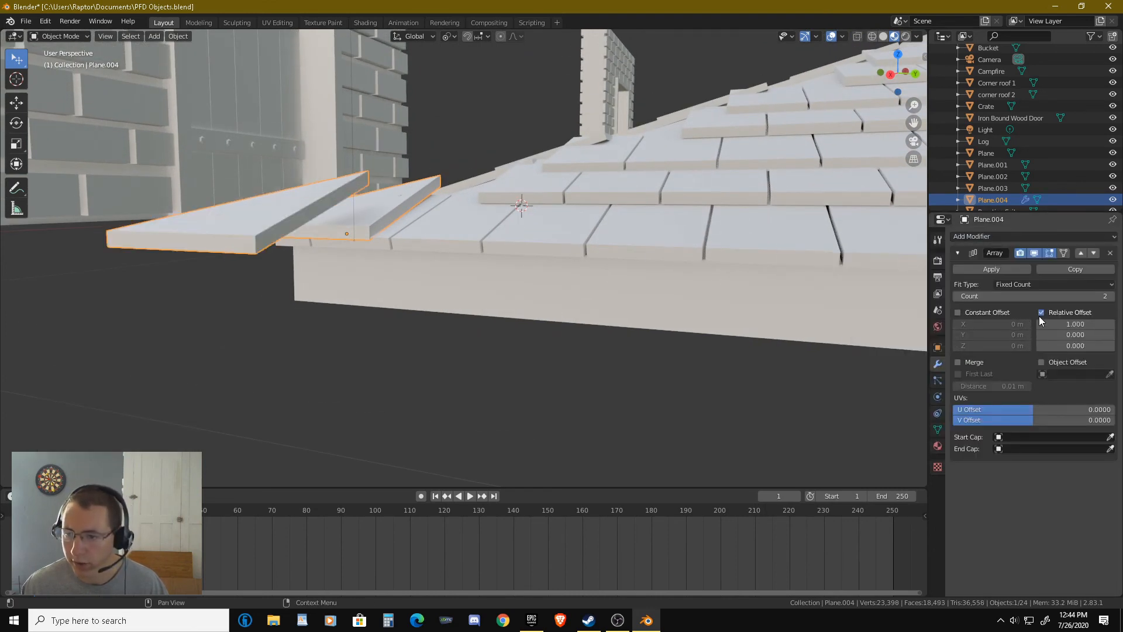
click(1061, 346)
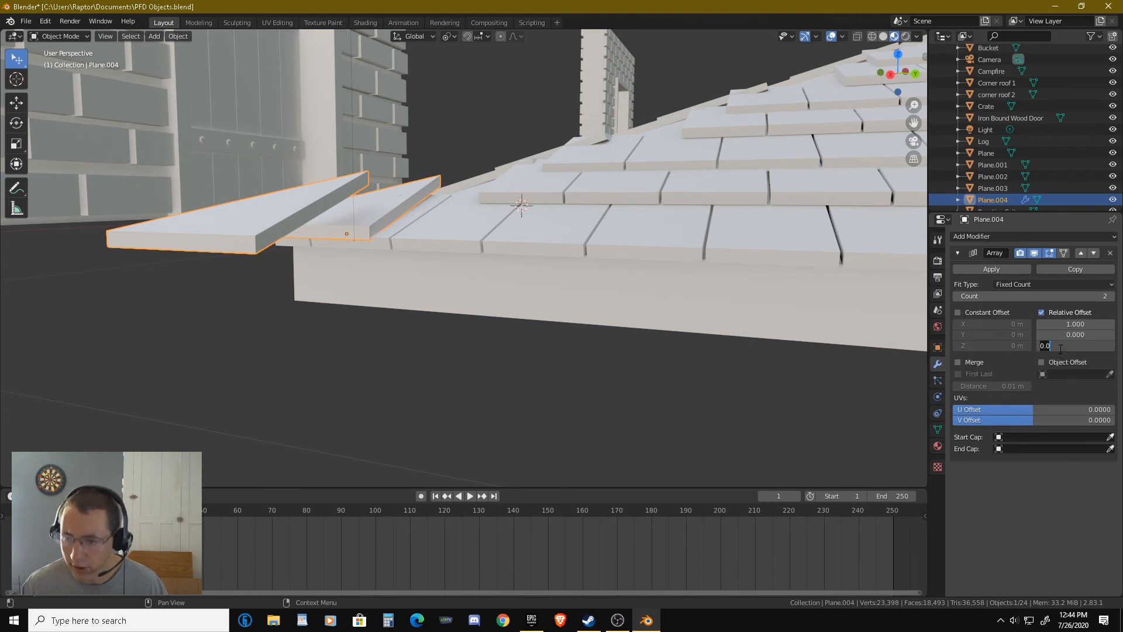
key(Return)
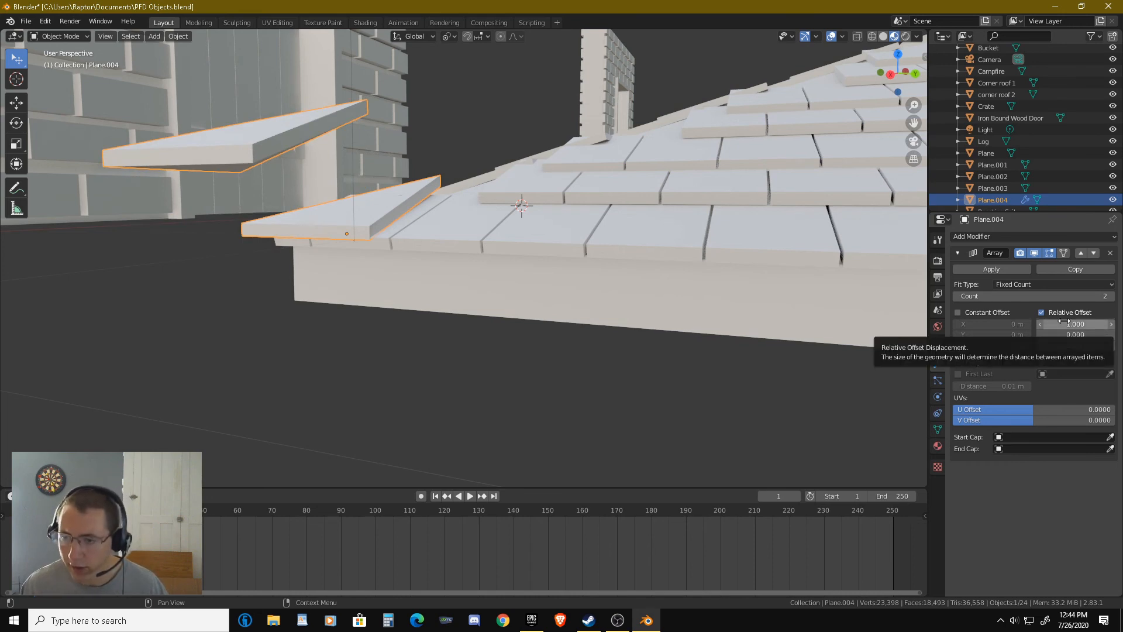
click(1062, 324)
key(BackSpace)
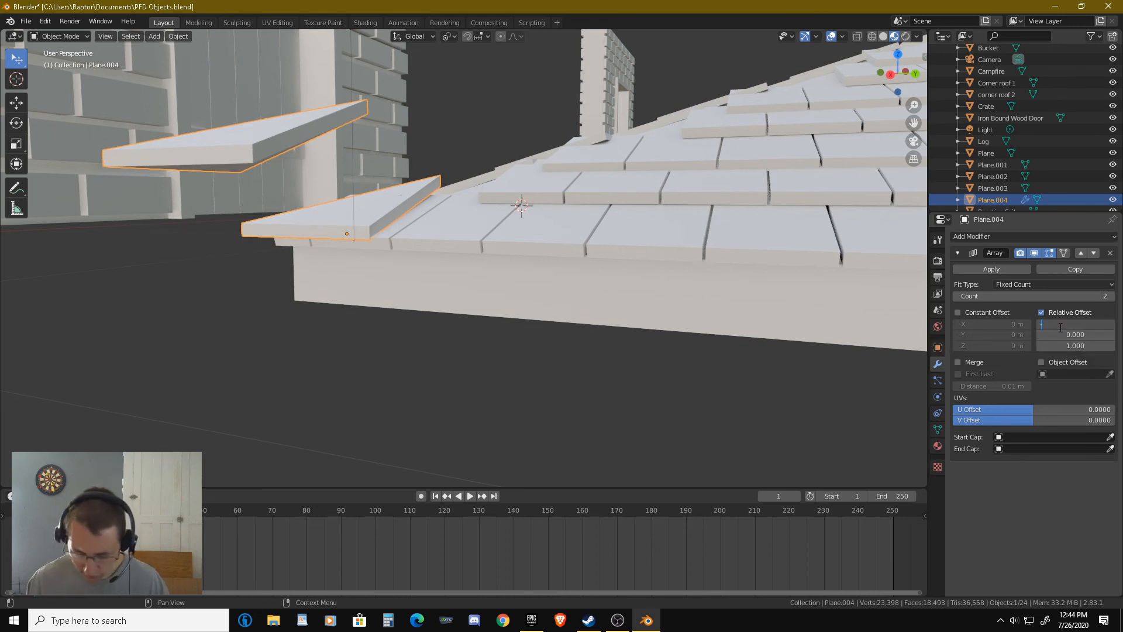
text(-1)
key(Return)
Try a relative Y offset of -1 for the array, and replace it with 1 to send the copy up the ridge.
middle_drag(659, 262, 746, 321)
scroll(746, 321, up, 3)
click(1062, 335)
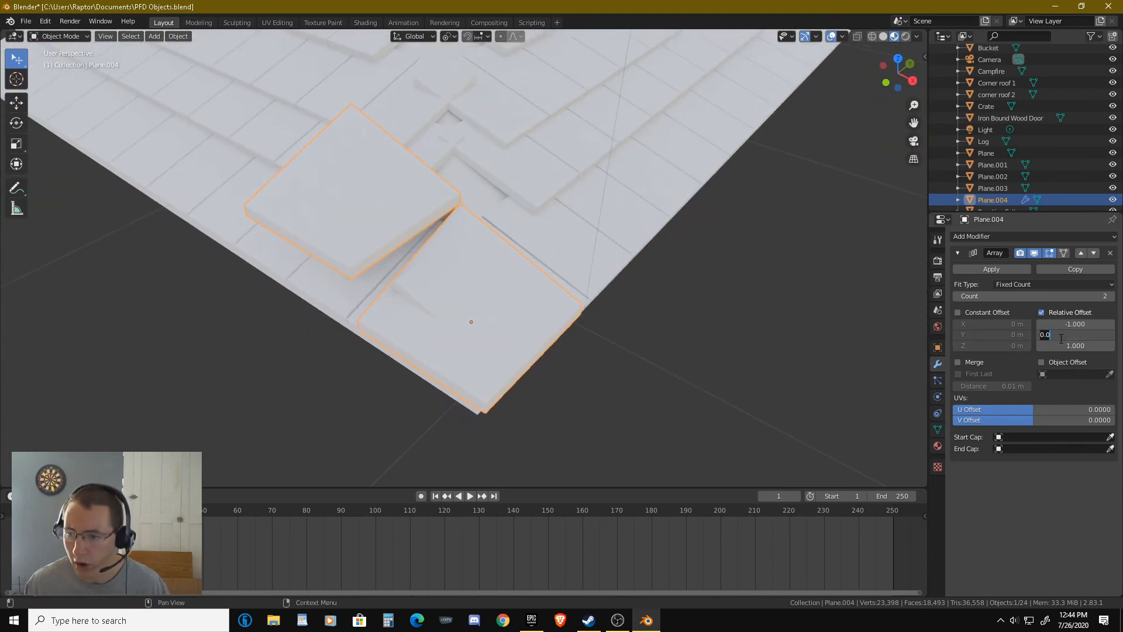
text(-1)
key(Return)
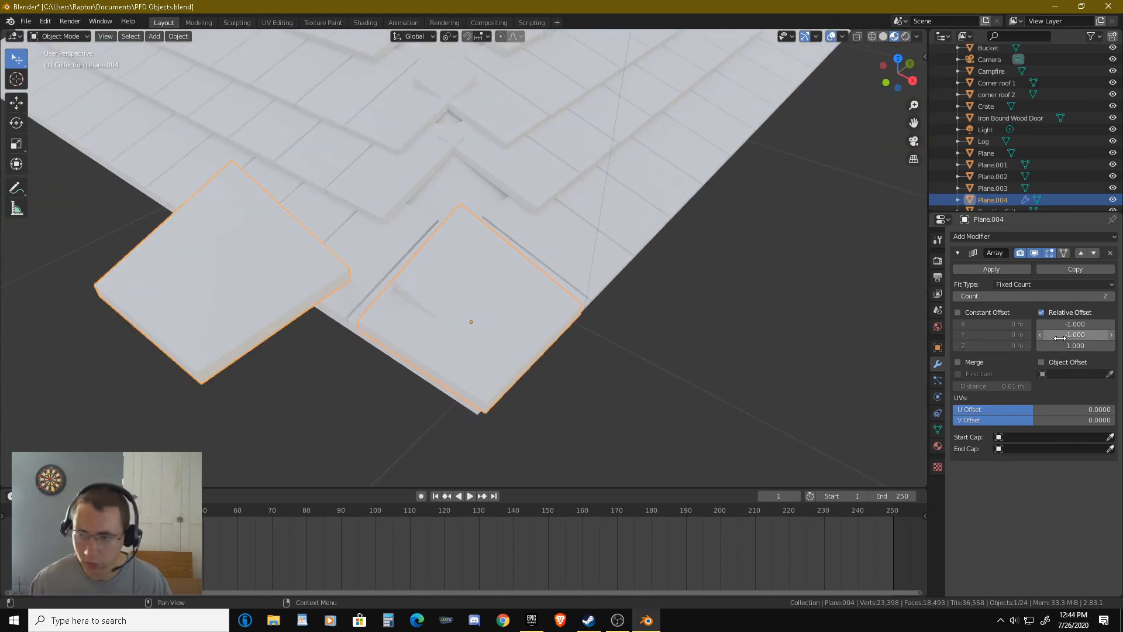
click(1060, 335)
text(1)
key(Return)
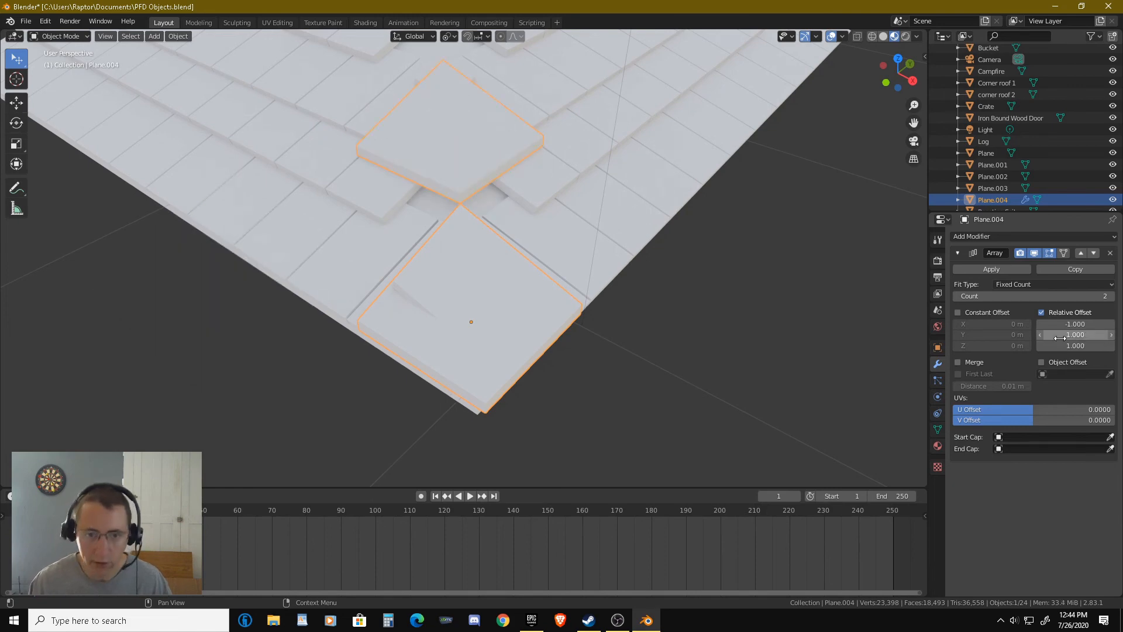
Make the arrayed tiles overlap by setting the relative offset to 0.5 in Y and -0.5 in X.
mouse_move(822, 326)
middle_down()
mouse_move(714, 326)
mouse_move(805, 329)
mouse_move(825, 316)
middle_up()
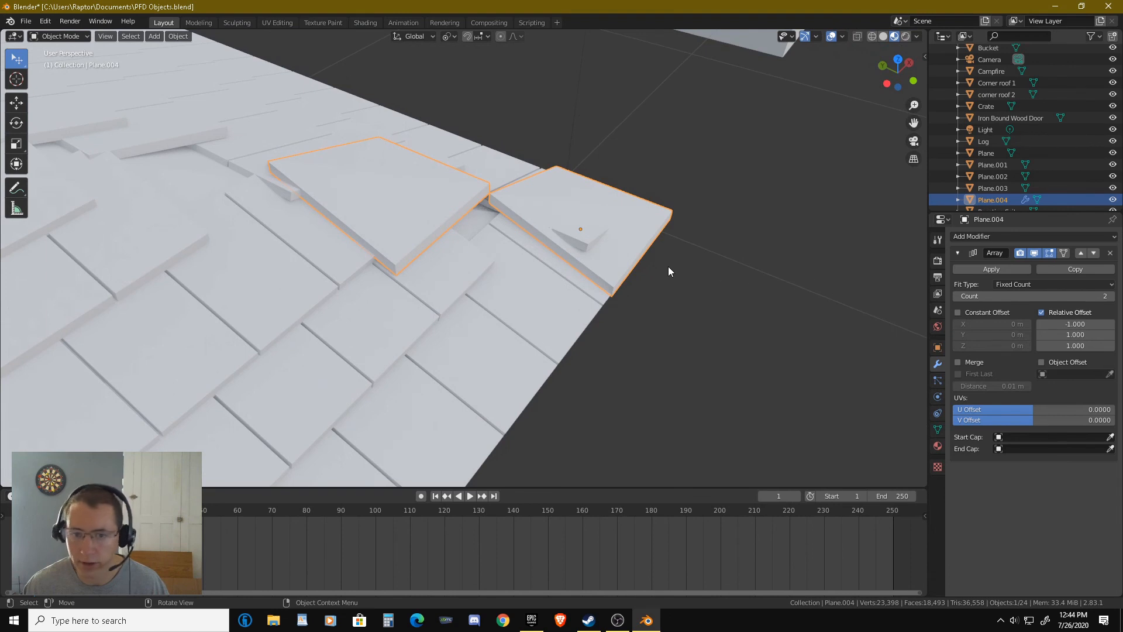
middle_drag(668, 266, 800, 303)
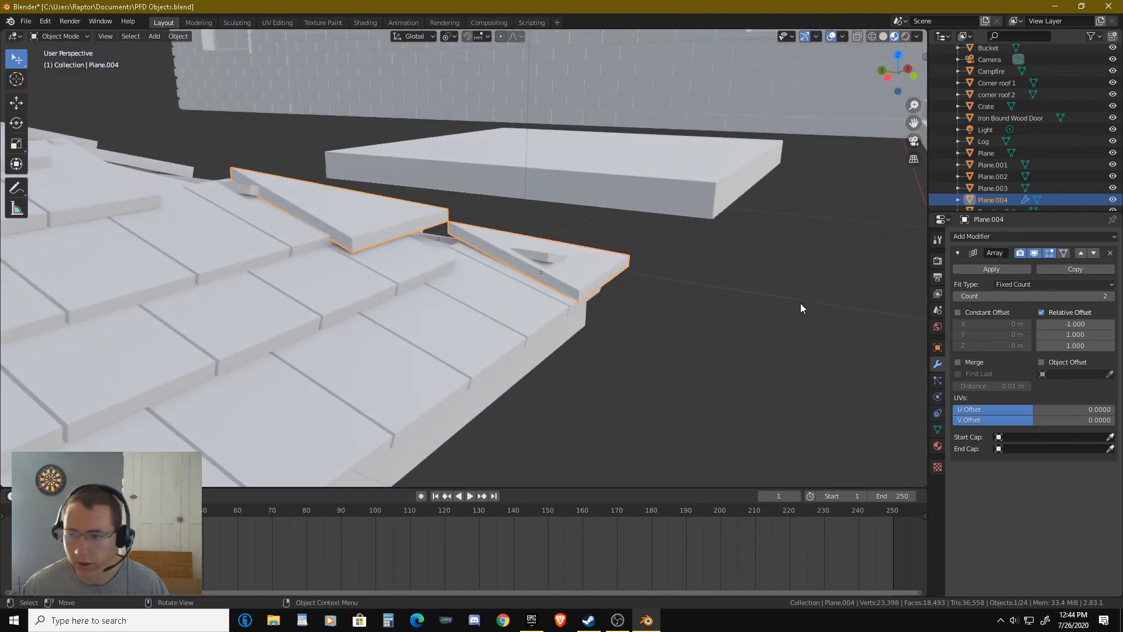
click(1066, 334)
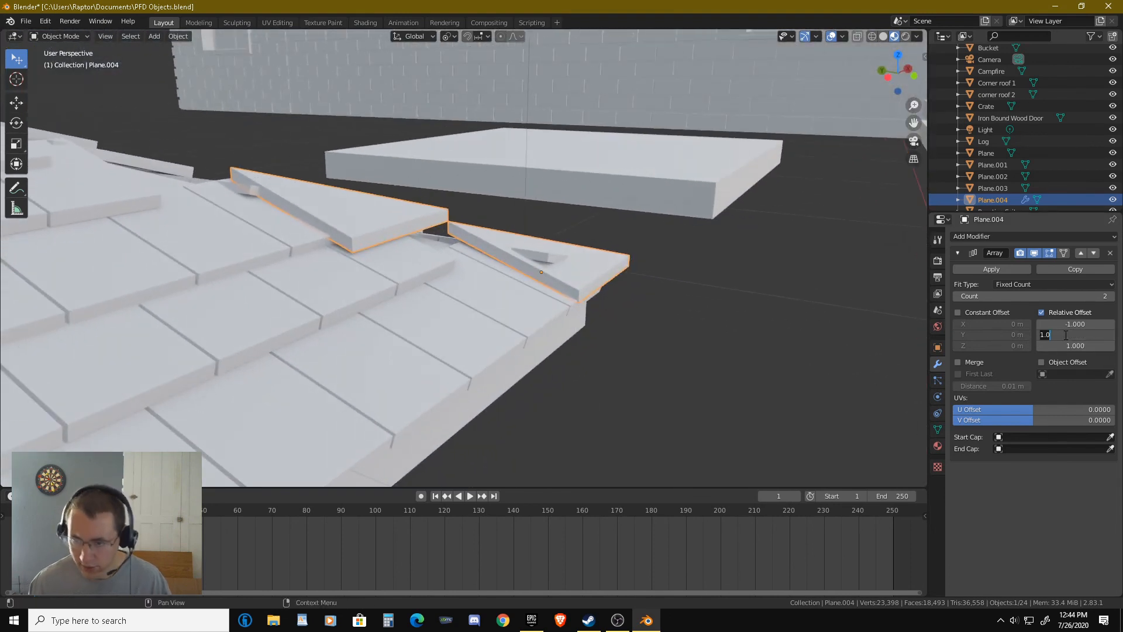
key(Return)
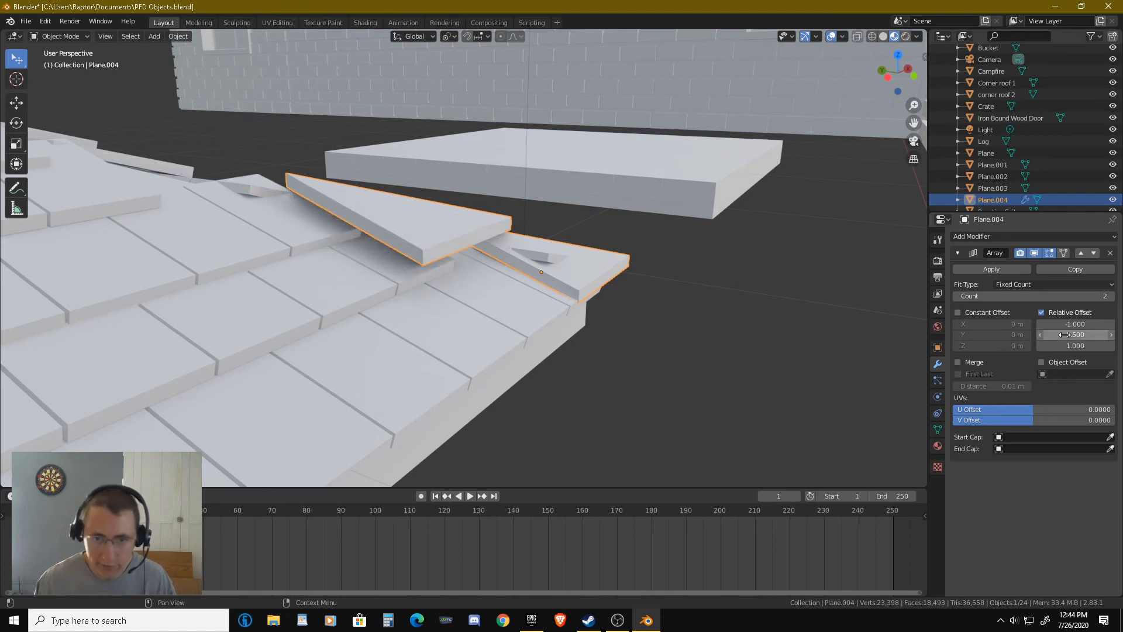
click(1079, 326)
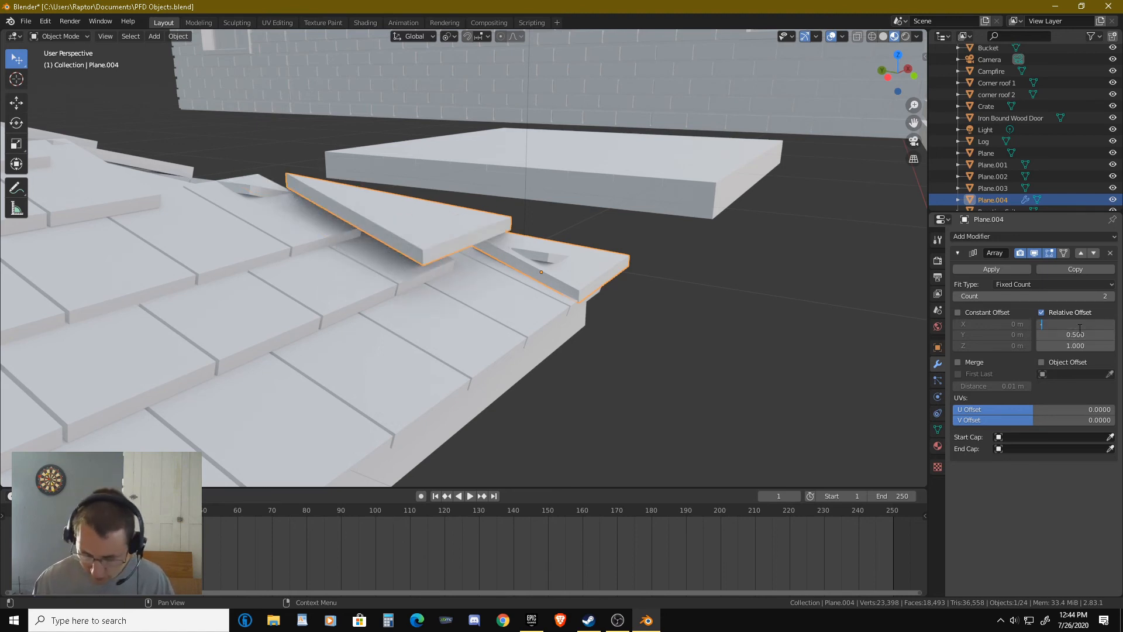
text(-0.5)
key(Return)
Set the array's relative Z offset to 0.5 so the second tile rests above the first.
middle_drag(574, 244, 410, 233)
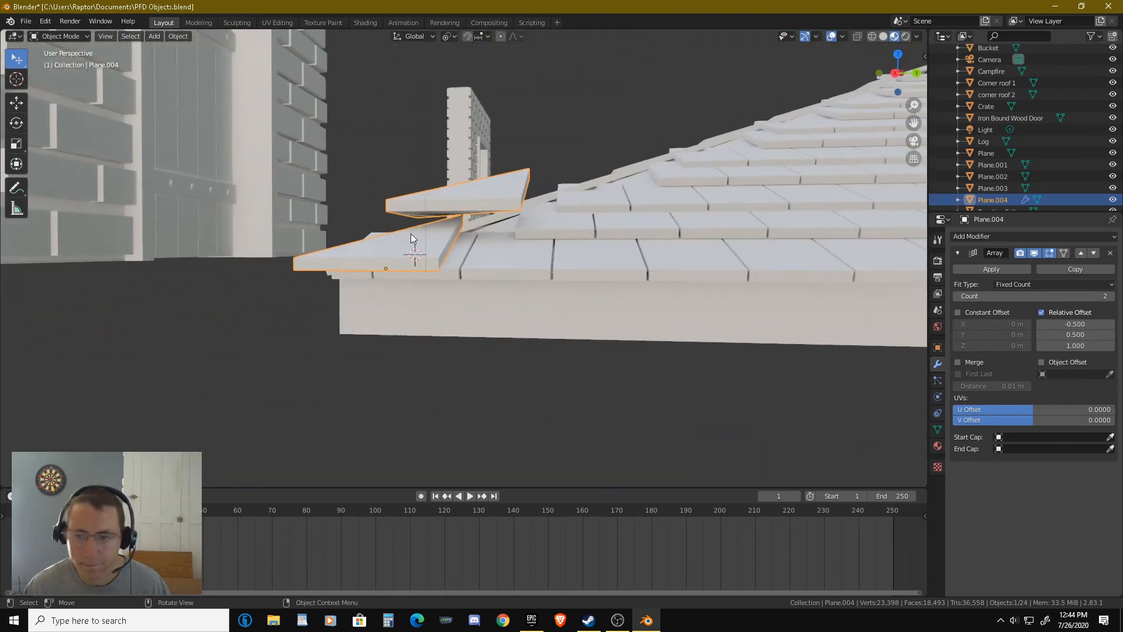
click(1057, 346)
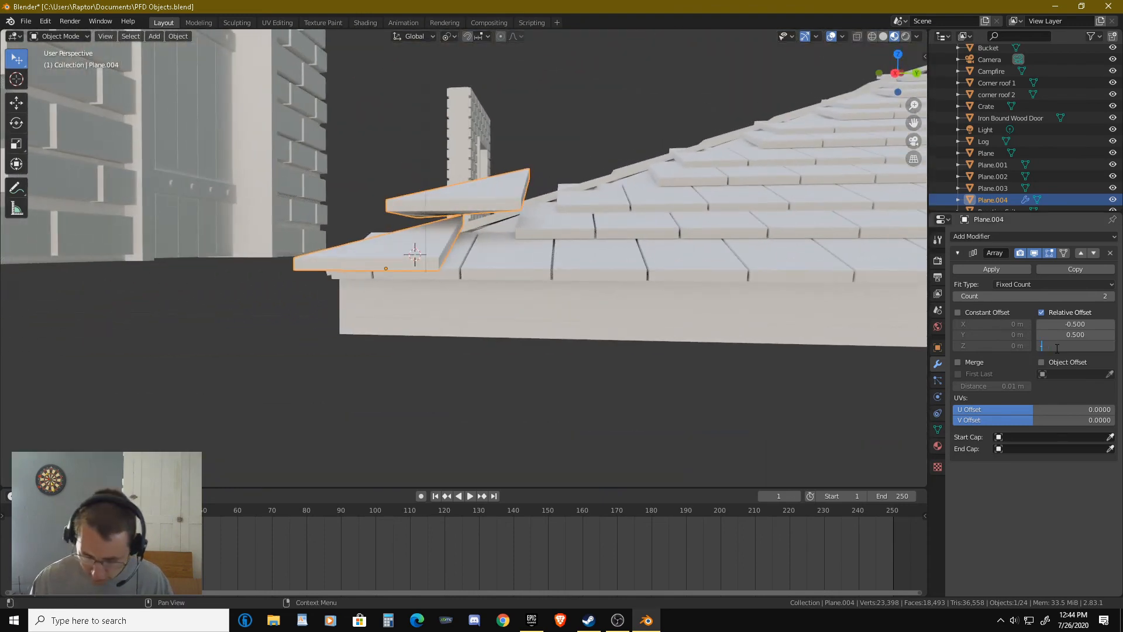
text(-0.5)
key(Return)
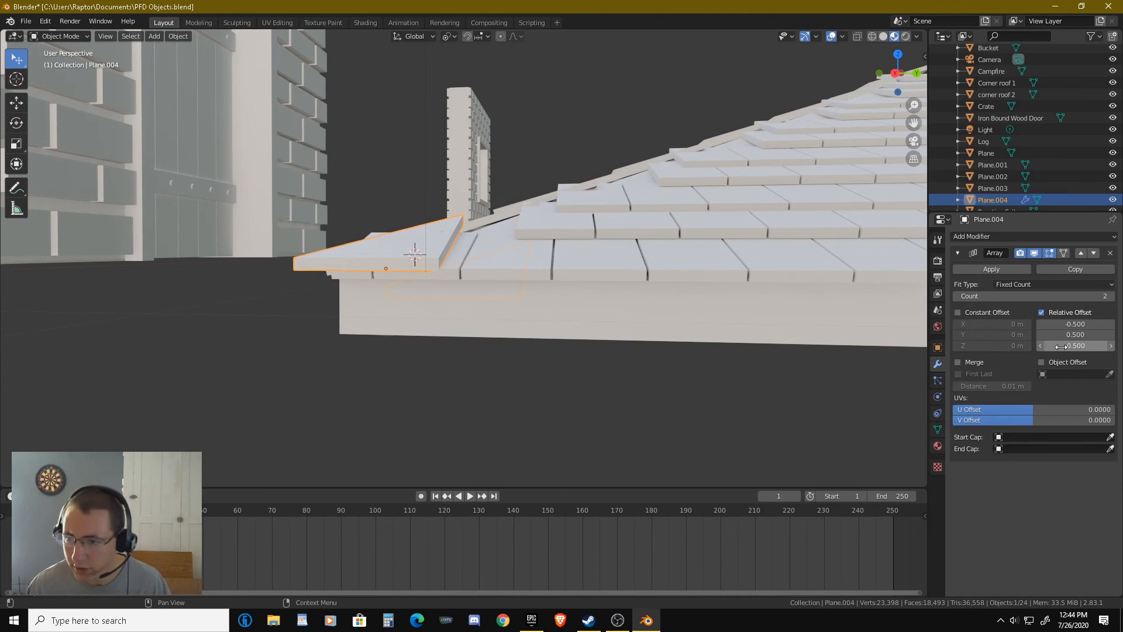
click(1060, 346)
text(0.5)
key(Return)
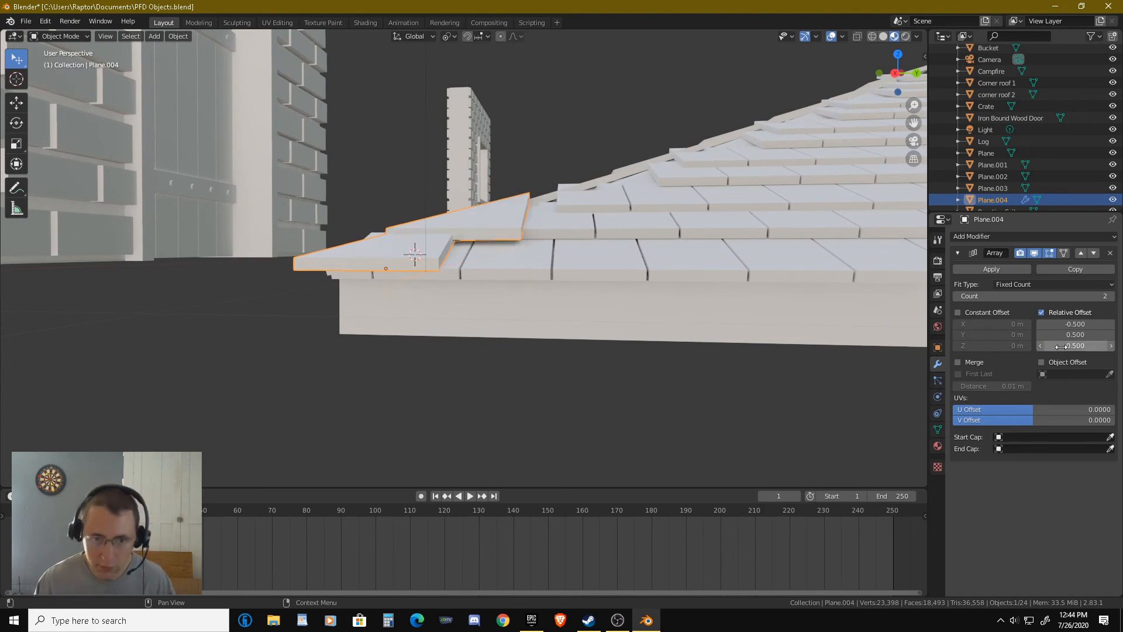
Enable the array's constant offset and set its Z value to 0.02 m.
middle_drag(515, 250, 378, 234)
scroll(437, 230, up, 4)
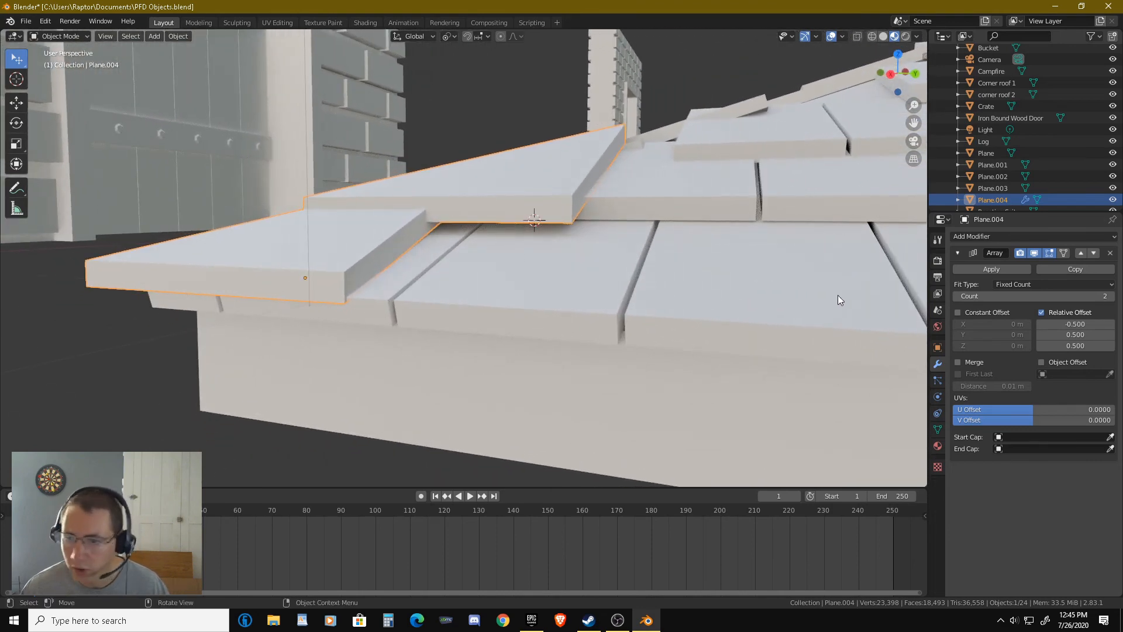
click(958, 312)
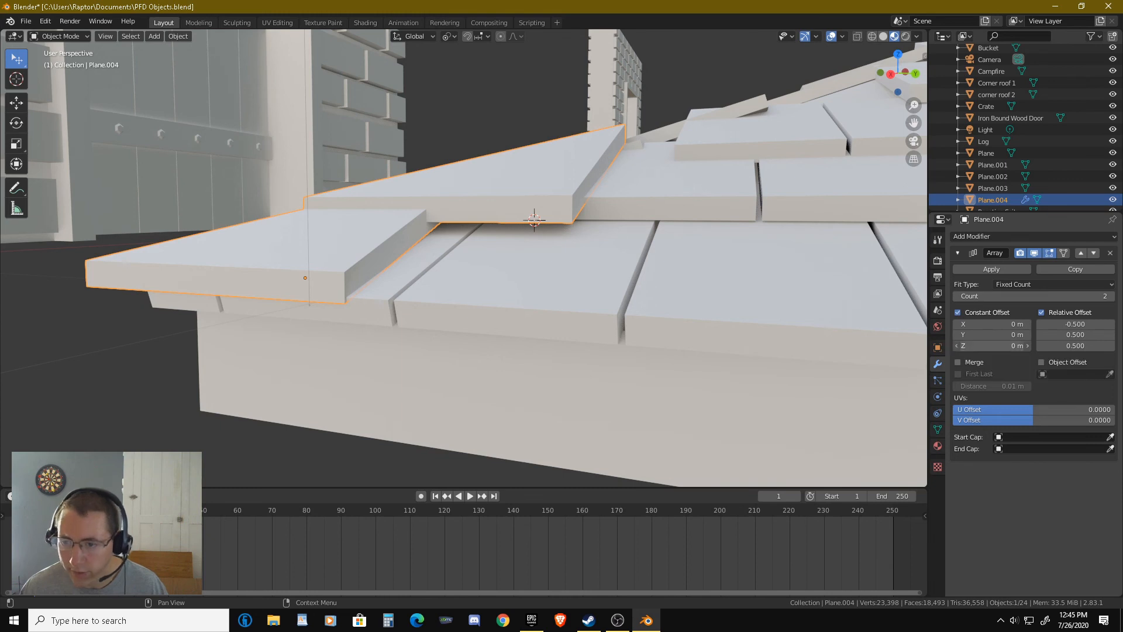
mouse_move(993, 345)
mouse_down()
mouse_move(1005, 345)
mouse_move(981, 347)
mouse_up()
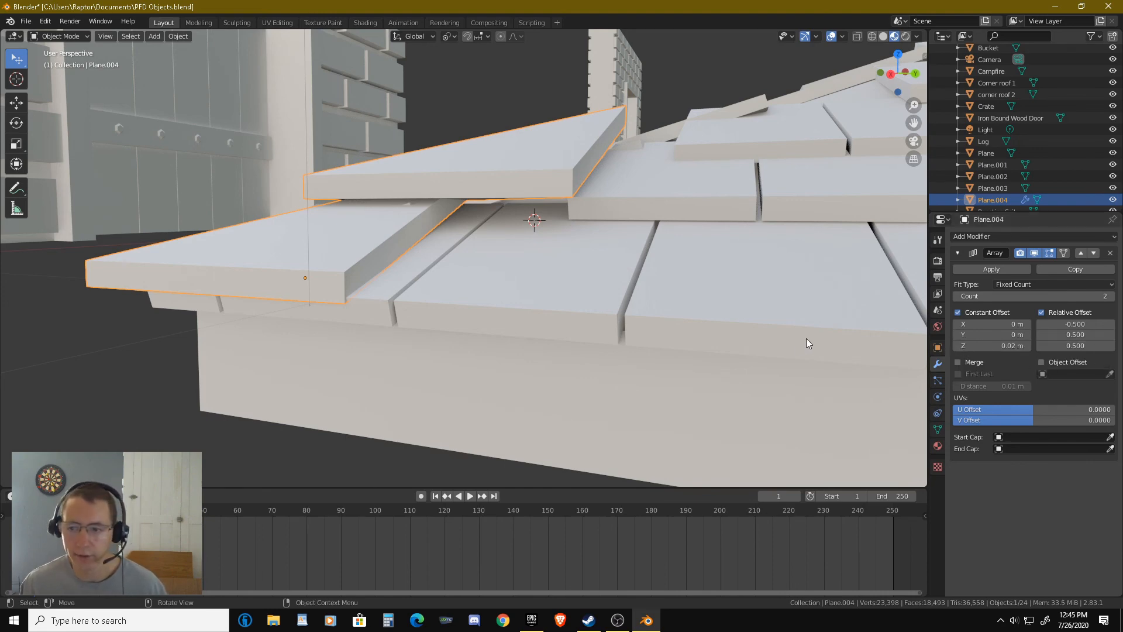
Increase the array count to 14 to run the cap tiles along the length of the corner roof's ridge.
middle_drag(806, 338, 766, 327)
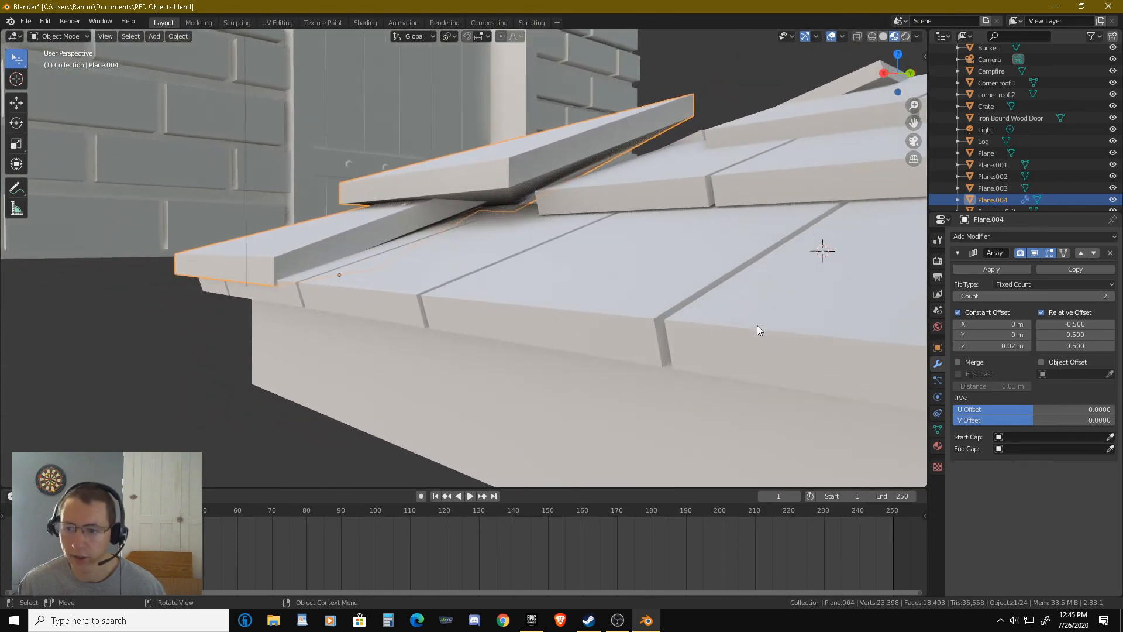
scroll(757, 325, down, 10)
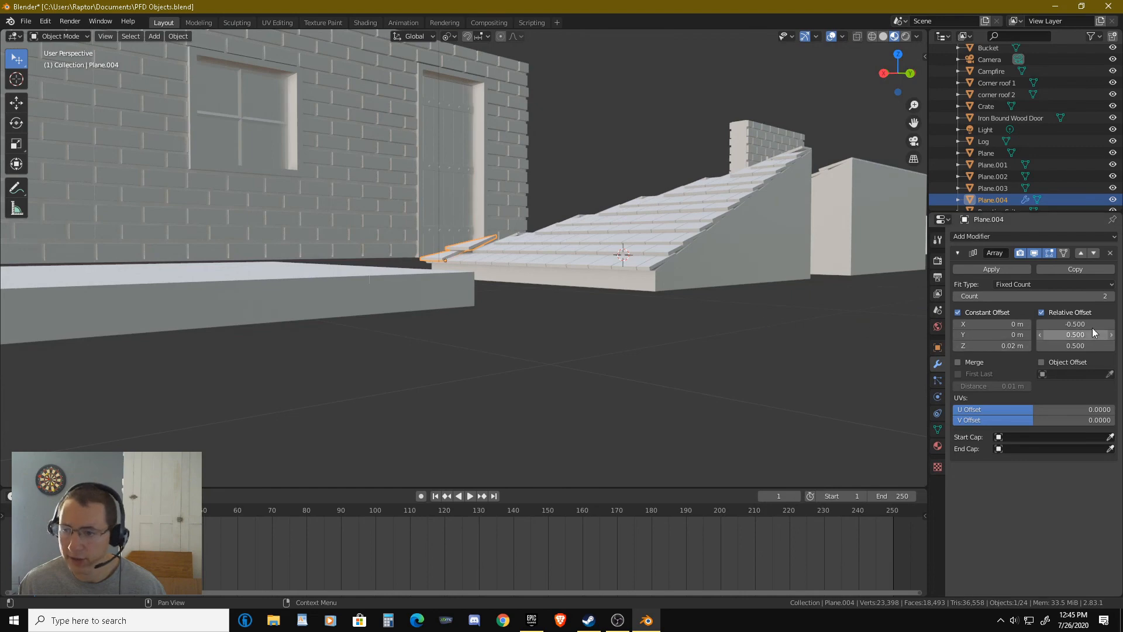
click(1111, 298)
click(1111, 298)
click(1111, 298)
click(1111, 298)
click(1111, 297)
click(1111, 298)
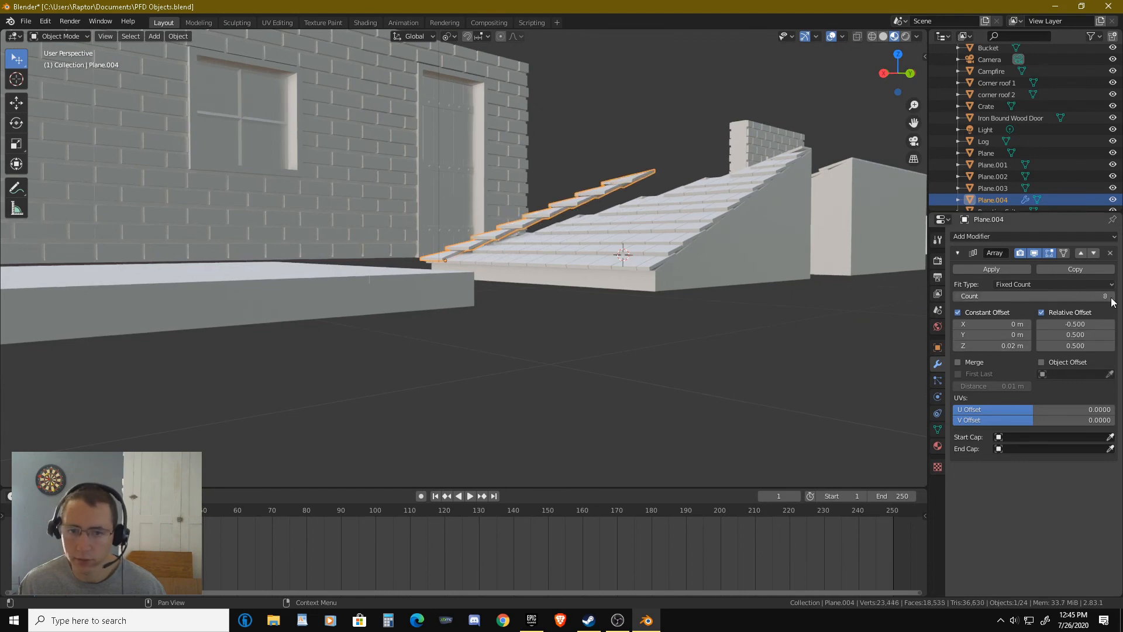
click(1111, 298)
click(1111, 298)
click(1111, 297)
click(1111, 297)
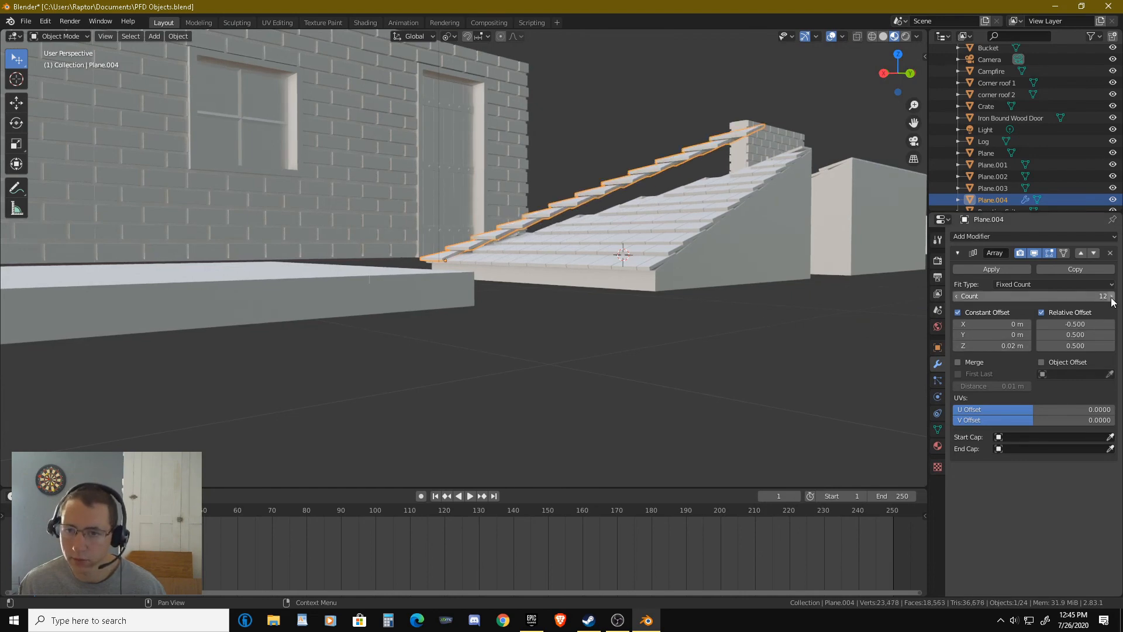
click(1111, 298)
click(1111, 298)
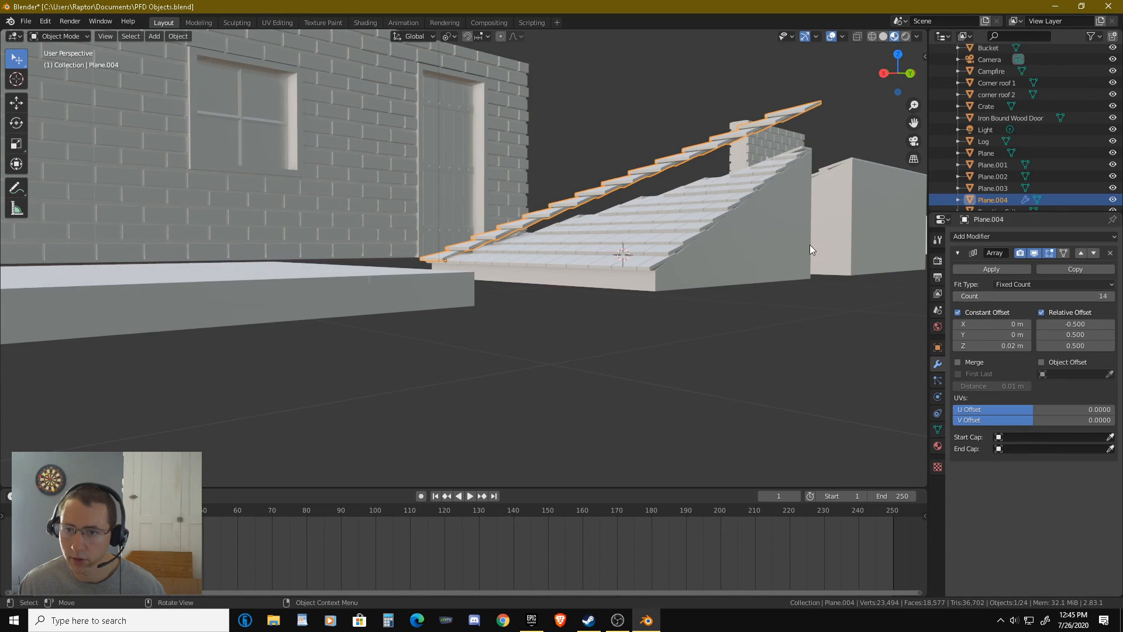
Rotate the cap tile array by about -5.35° so the row lies down along the corner roof's sloping ridge.
scroll(660, 224, up, 5)
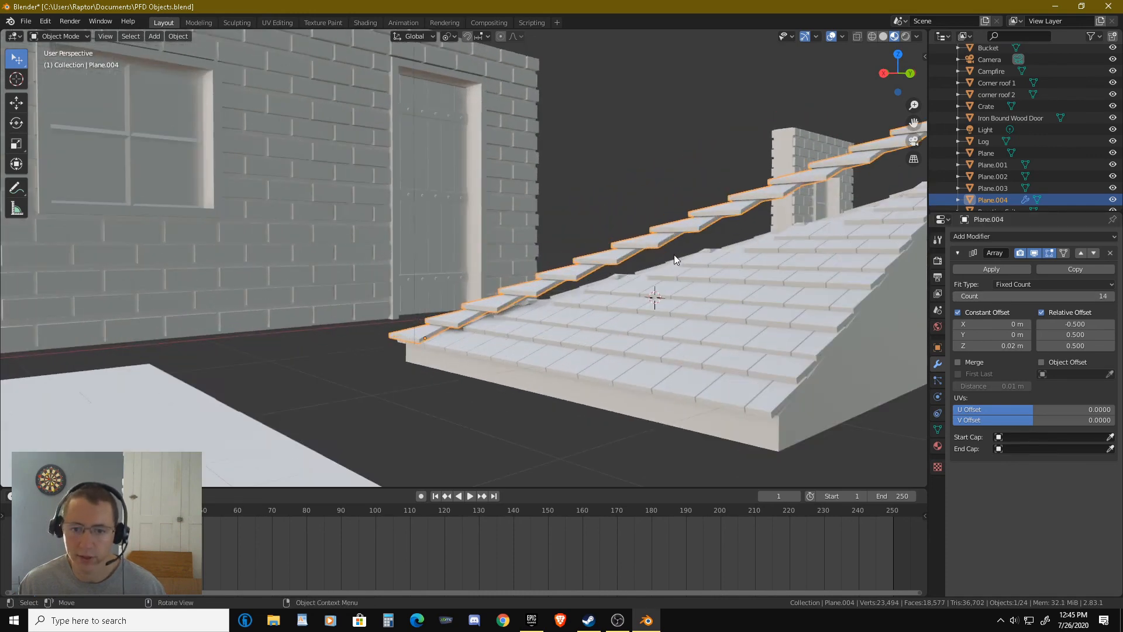
shift+middle_drag(694, 246, 606, 240)
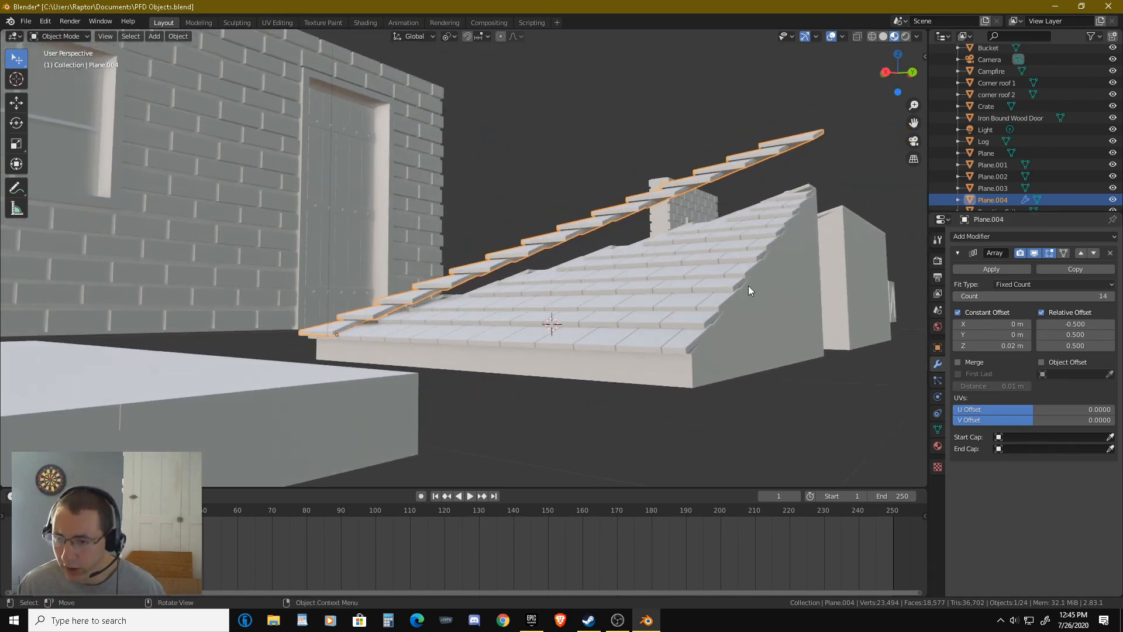
scroll(351, 307, up, 2)
shift+middle_drag(361, 325, 447, 293)
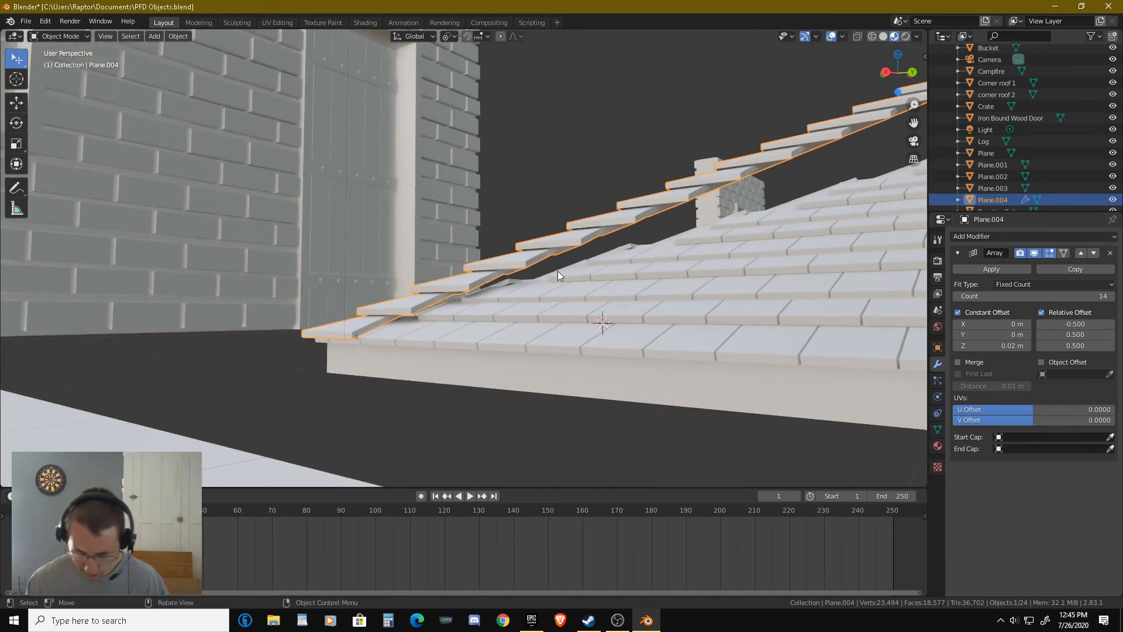
key(KP_3)
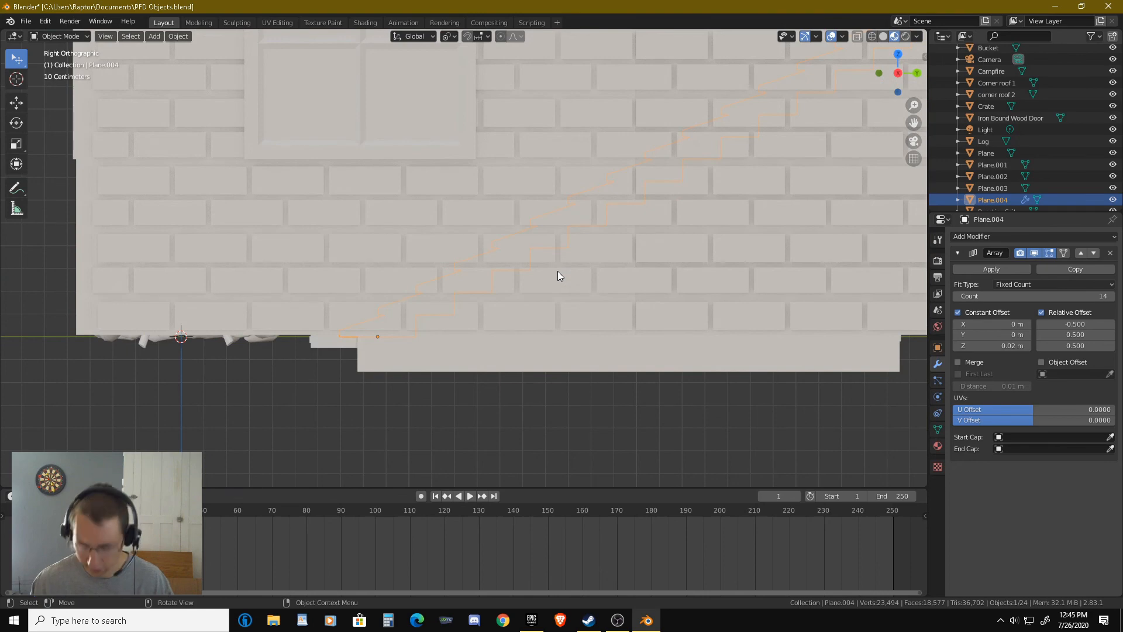
key(ctrl+KP_3)
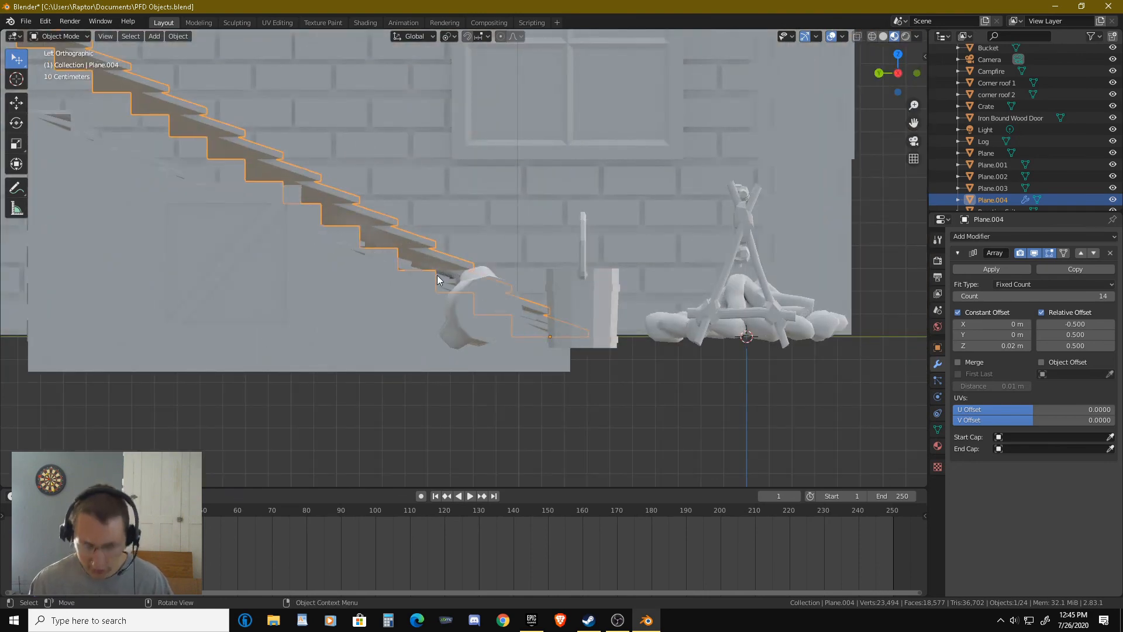
key(KP_6)
key(KP_6)
key(KP_6)
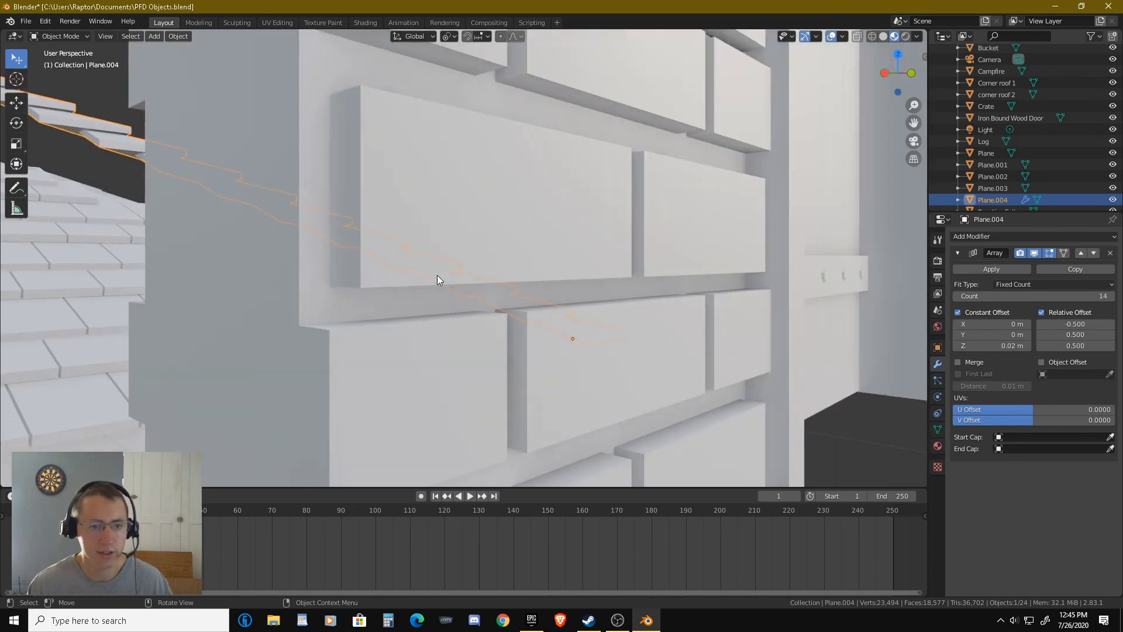
middle_drag(322, 271, 624, 326)
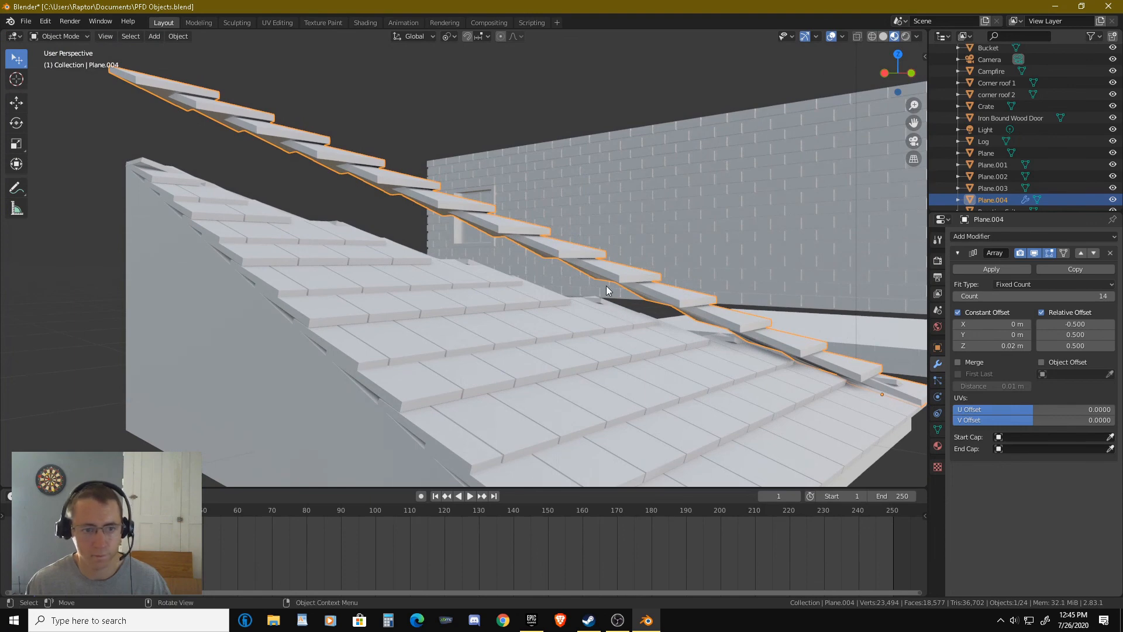
key(KP_6)
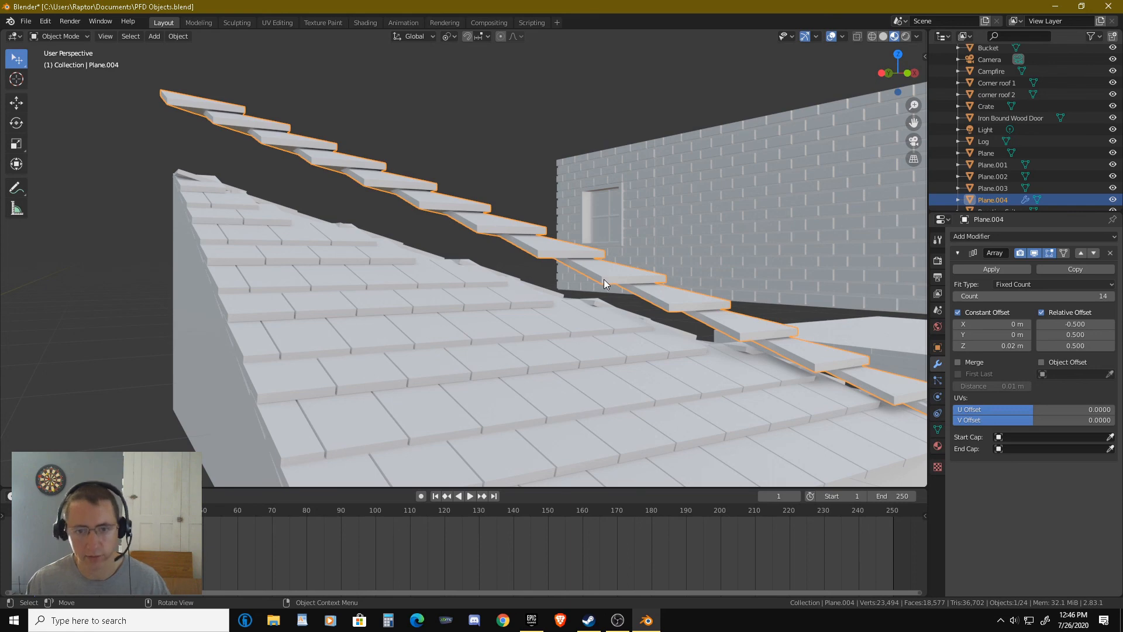
key(KP_6)
key(KP_4)
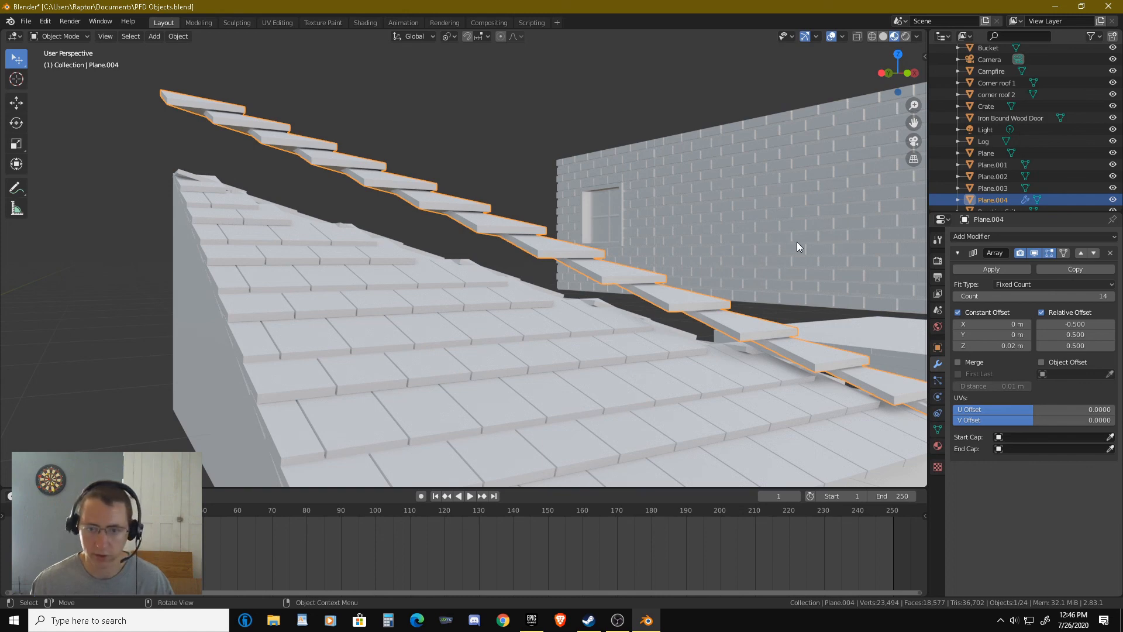
key(r)
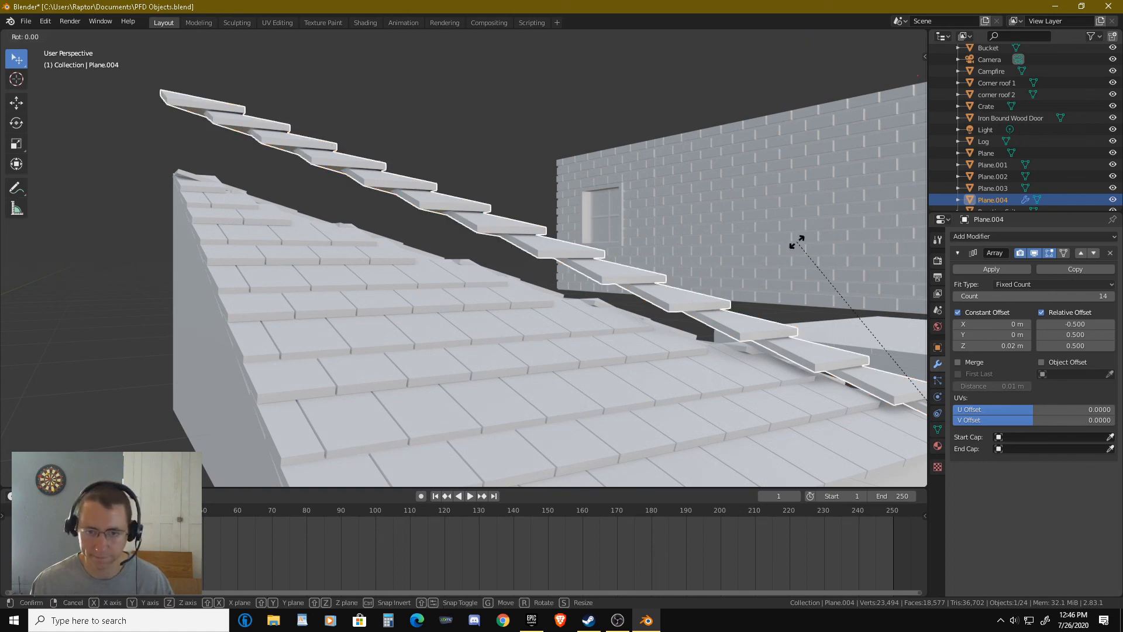
click(764, 240)
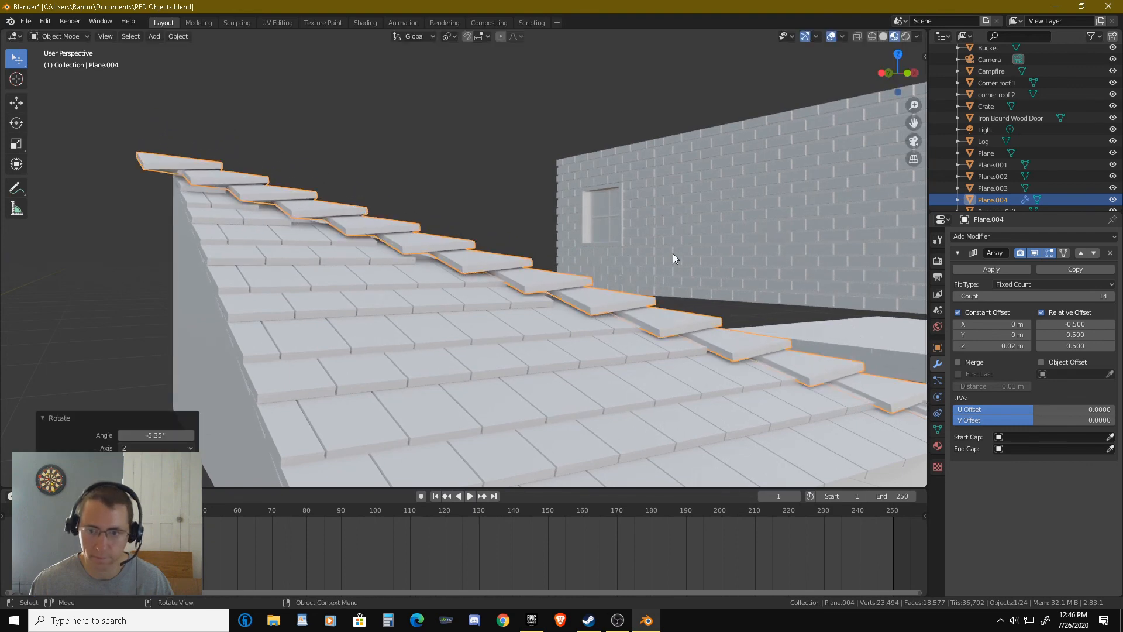
Scale the cap tile array to about 0.945 and fine-tune it by about 1.002 so the uppermost tile ends at the roof's peak.
middle_drag(673, 254, 795, 234)
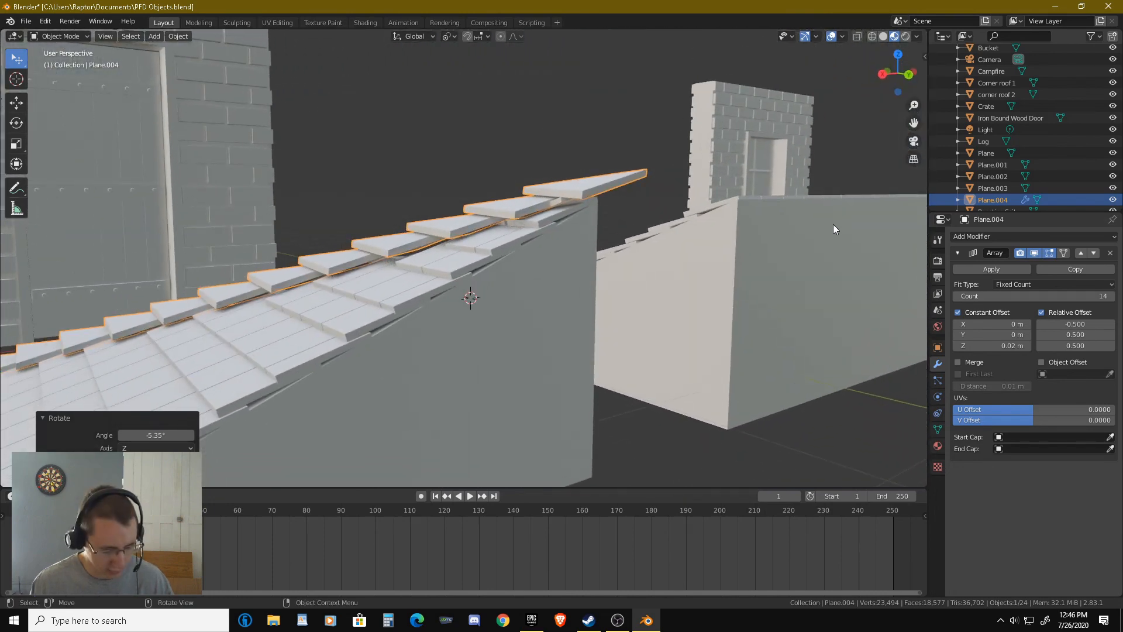
key(s)
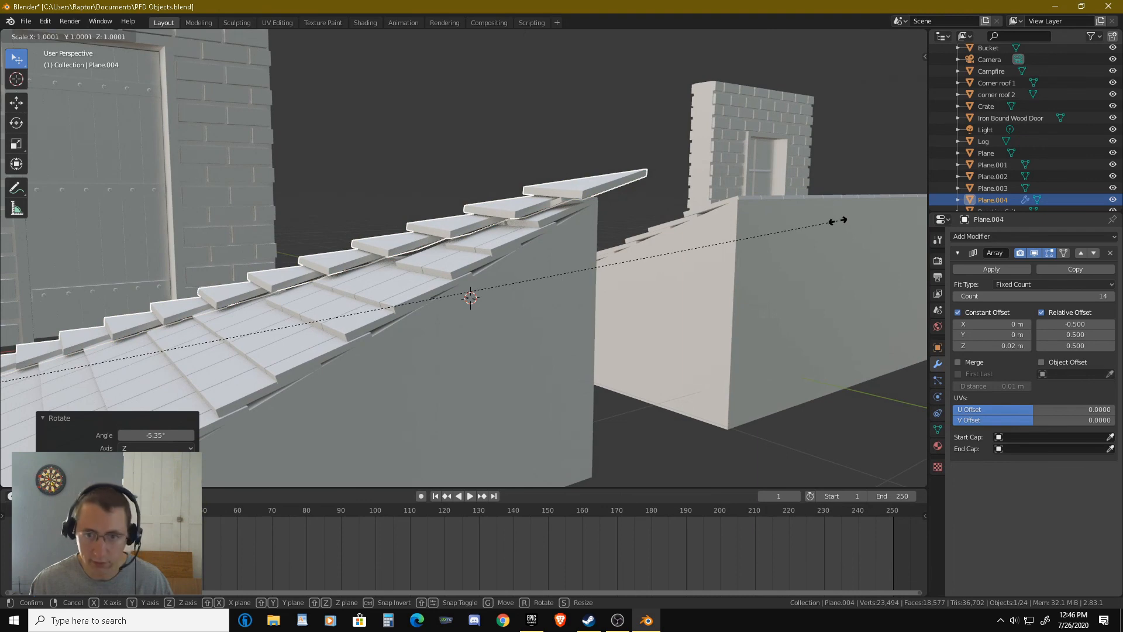
click(789, 227)
middle_drag(787, 227, 436, 199)
scroll(611, 271, up, 2)
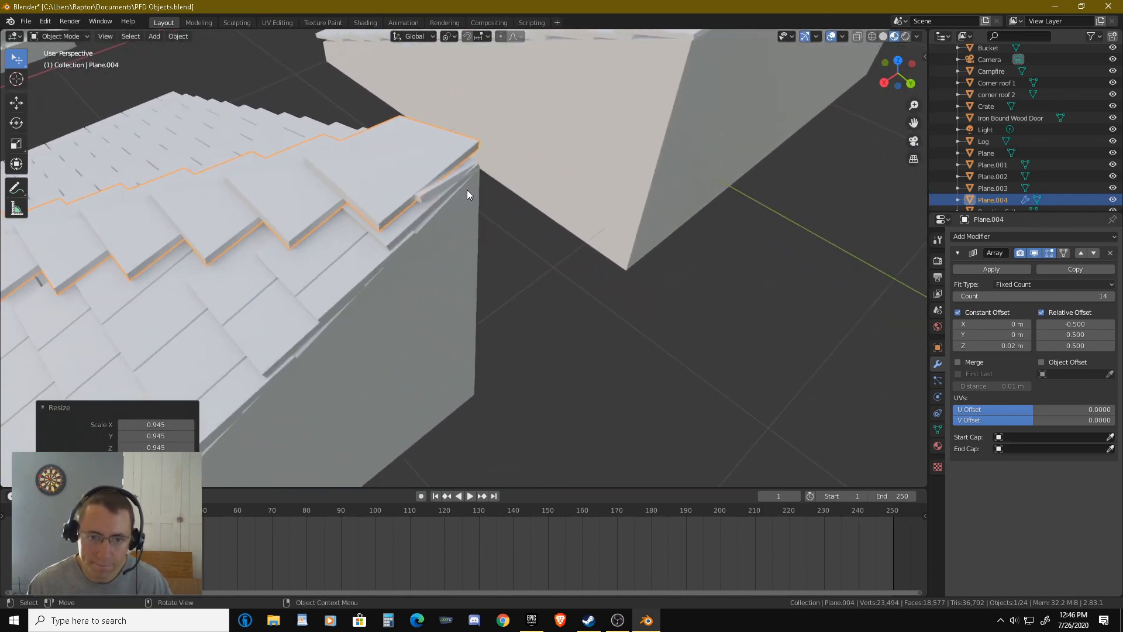
scroll(468, 188, up, 3)
shift+middle_drag(474, 159, 499, 286)
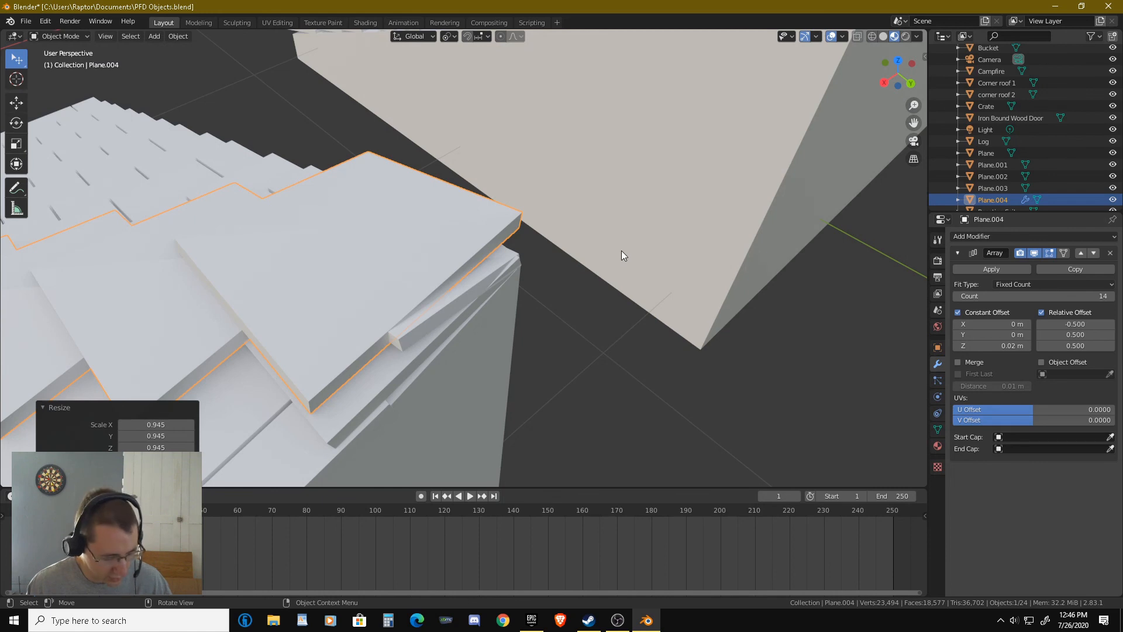
key(s)
click(623, 251)
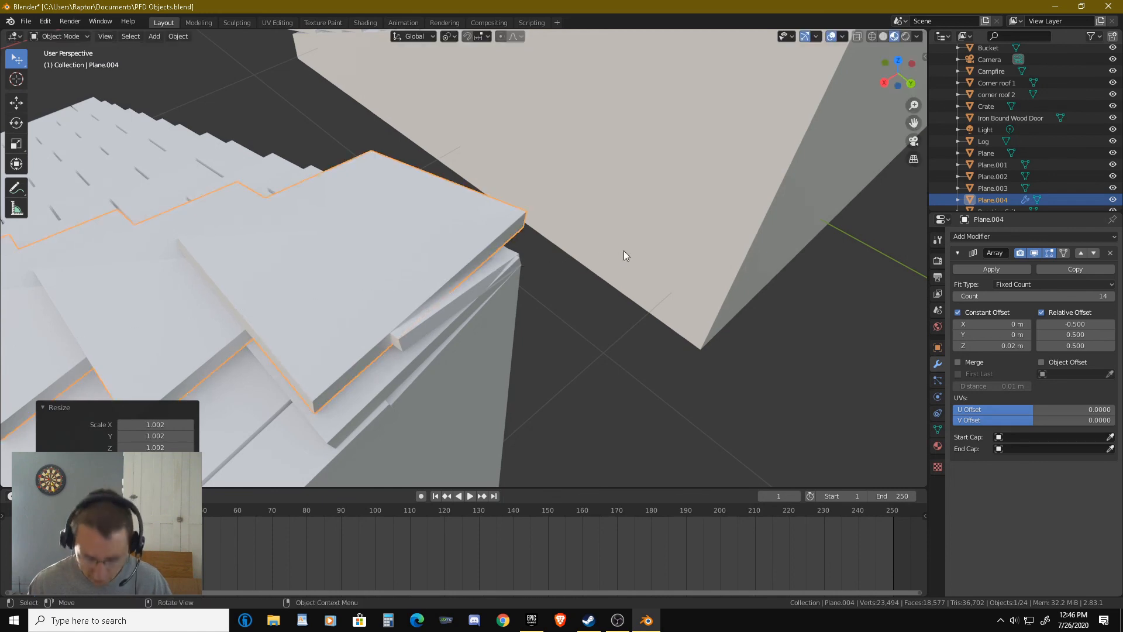
From the top view, shift the cap tile array about 0.022 m along X to line it up with the roof's edge.
key(KP_7)
scroll(623, 255, down, 5)
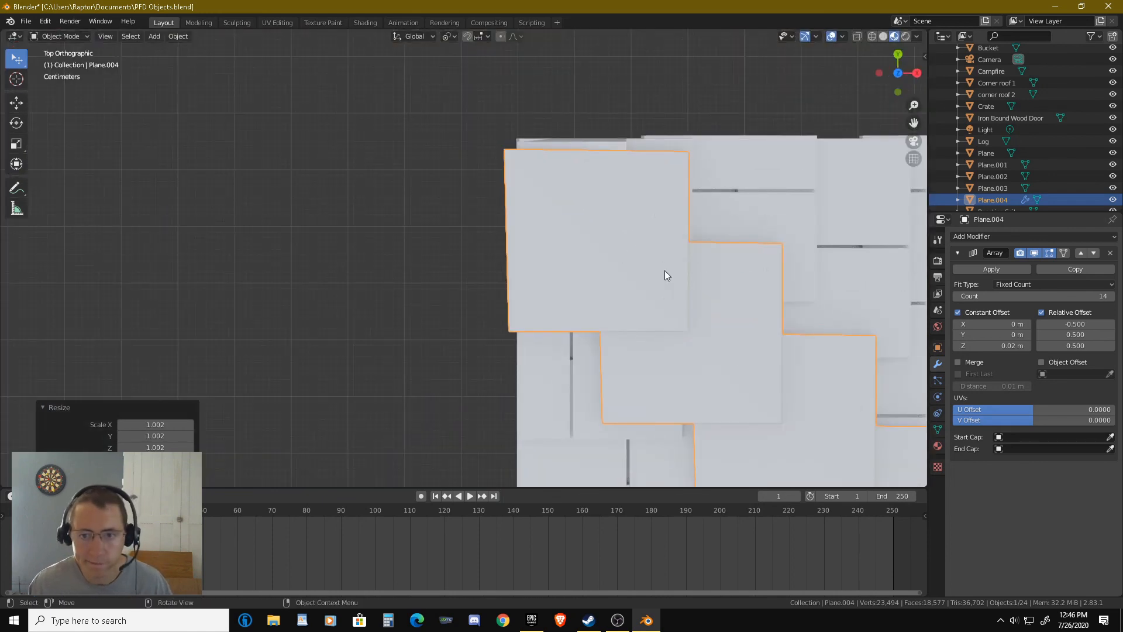
scroll(620, 306, down, 3)
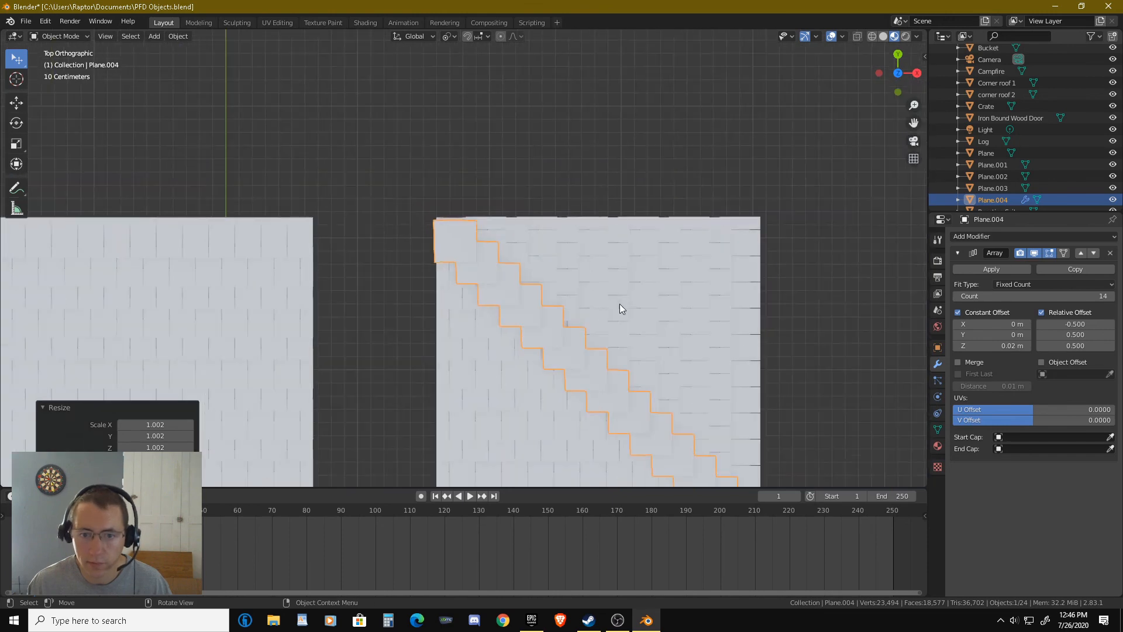
shift+middle_drag(584, 181, 592, 192)
key(g)
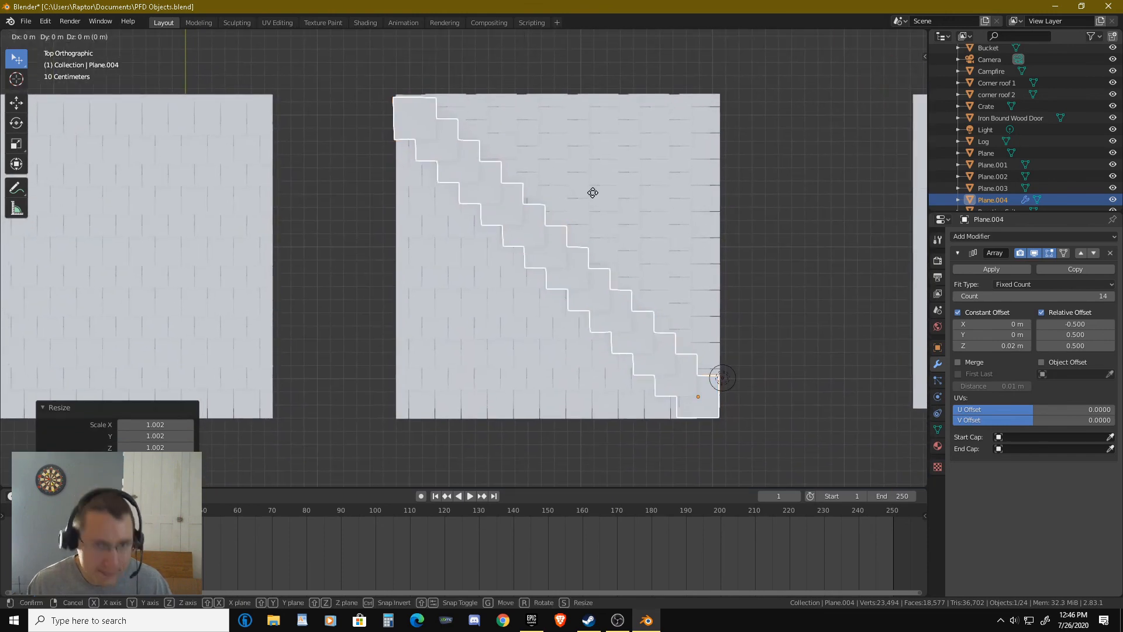
key(x)
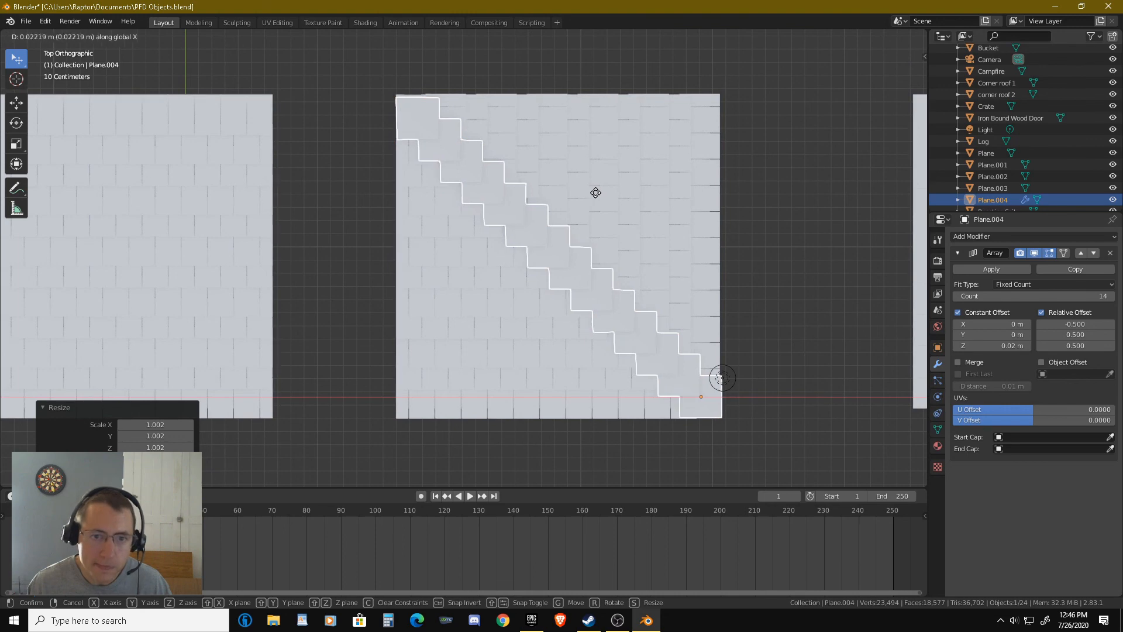
click(595, 192)
Inspect how the cap tiles cover the corner roof's ridge, checking the overlaps and gaps up close.
middle_drag(596, 192, 530, 199)
key(a)
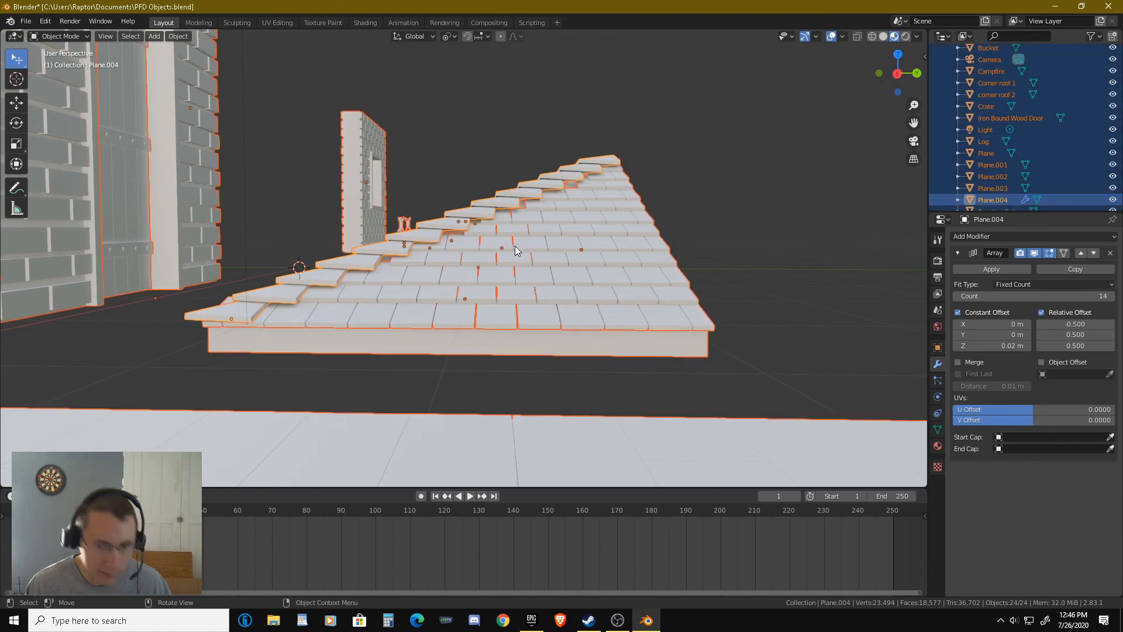
middle_drag(515, 246, 728, 254)
click(729, 254)
scroll(574, 241, up, 5)
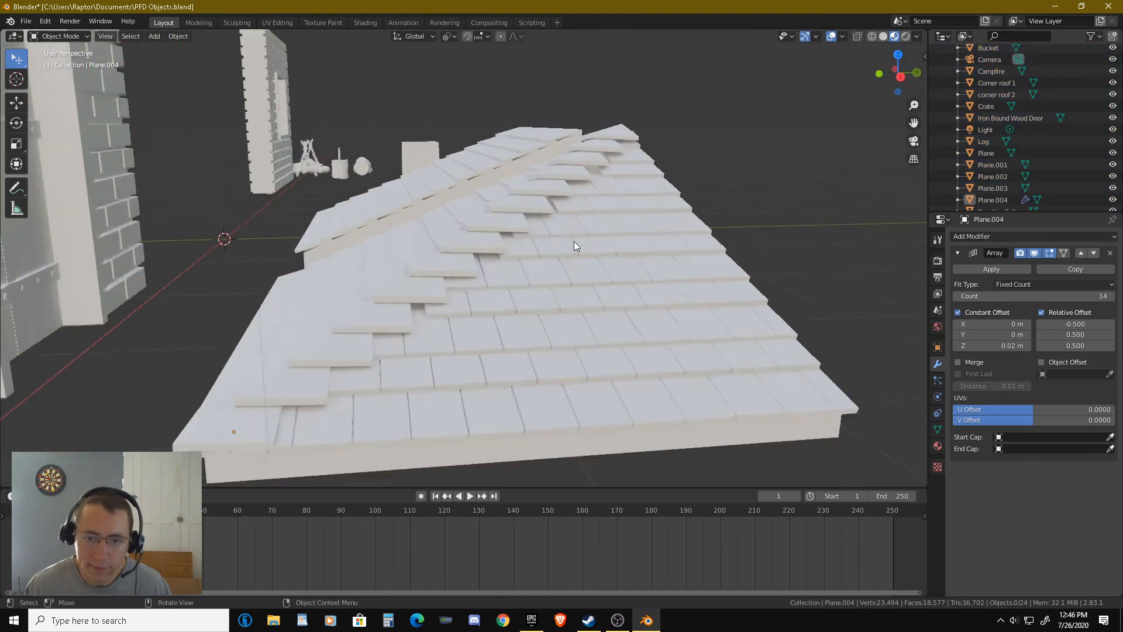
middle_drag(594, 239, 465, 262)
click(489, 225)
scroll(490, 226, down, 3)
scroll(534, 284, down, 3)
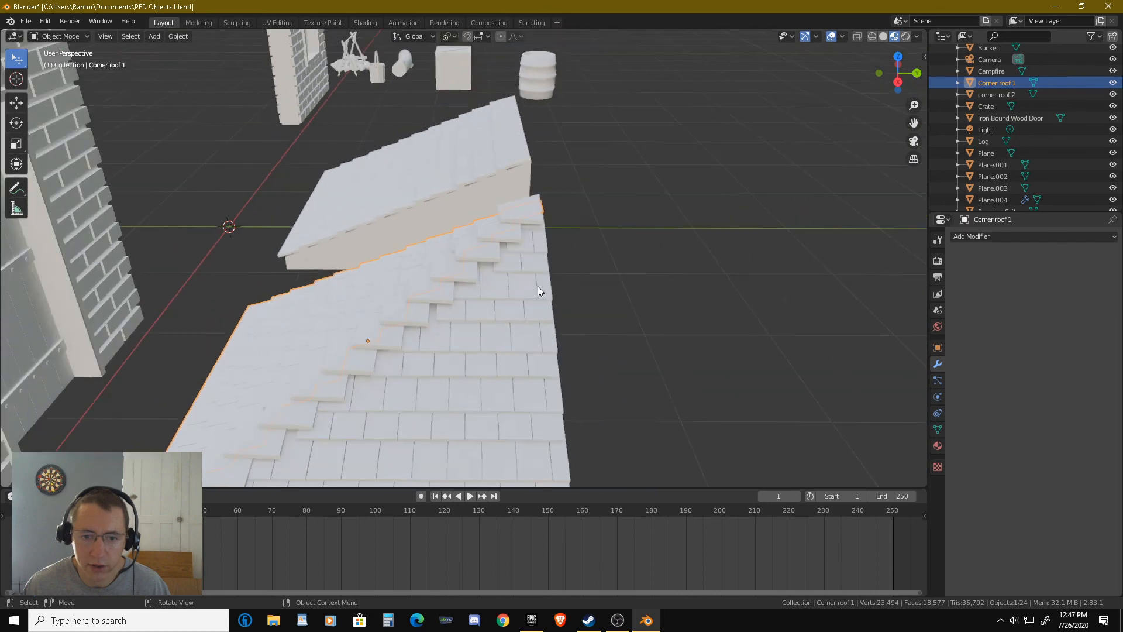
shift+middle_drag(523, 282, 451, 221)
scroll(542, 264, up, 4)
scroll(504, 260, up, 6)
scroll(452, 221, down, 7)
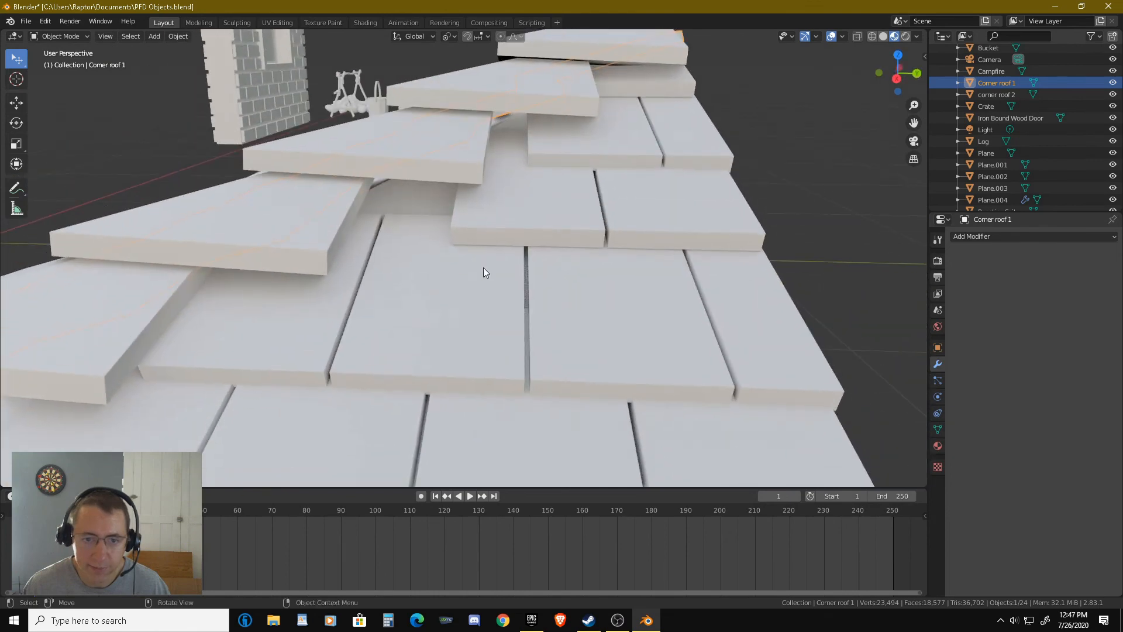
shift+middle_drag(481, 310, 603, 289)
scroll(568, 245, down, 2)
Clear the selection and review the capped corner roof beside the straight roof section from several angles.
key(a)
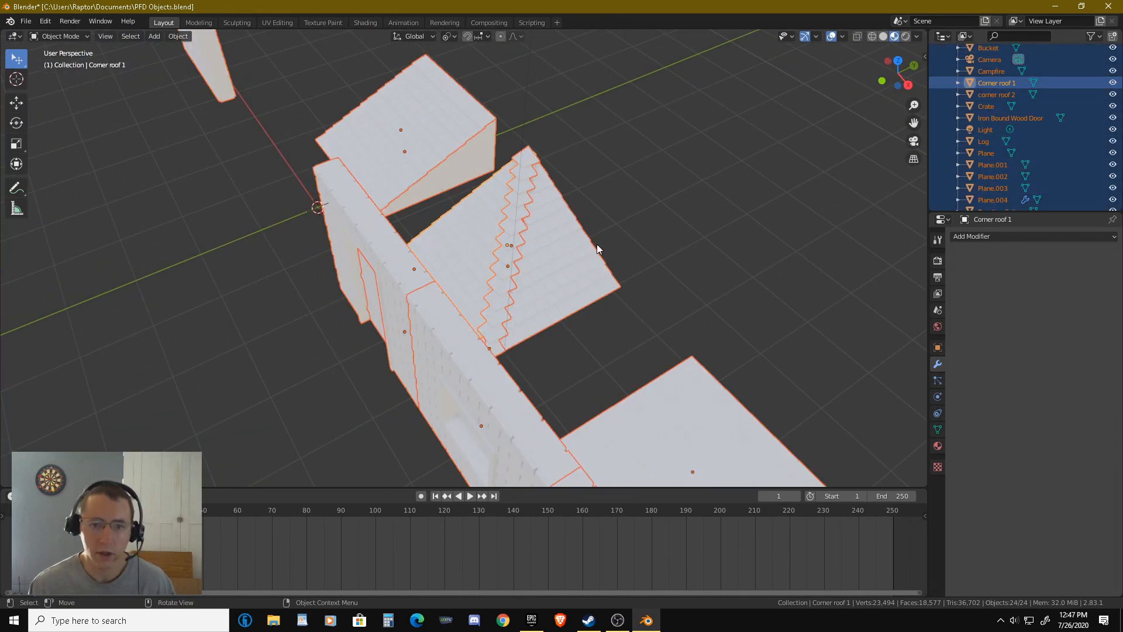
key(alt+a)
middle_drag(641, 231, 433, 269)
scroll(546, 228, up, 2)
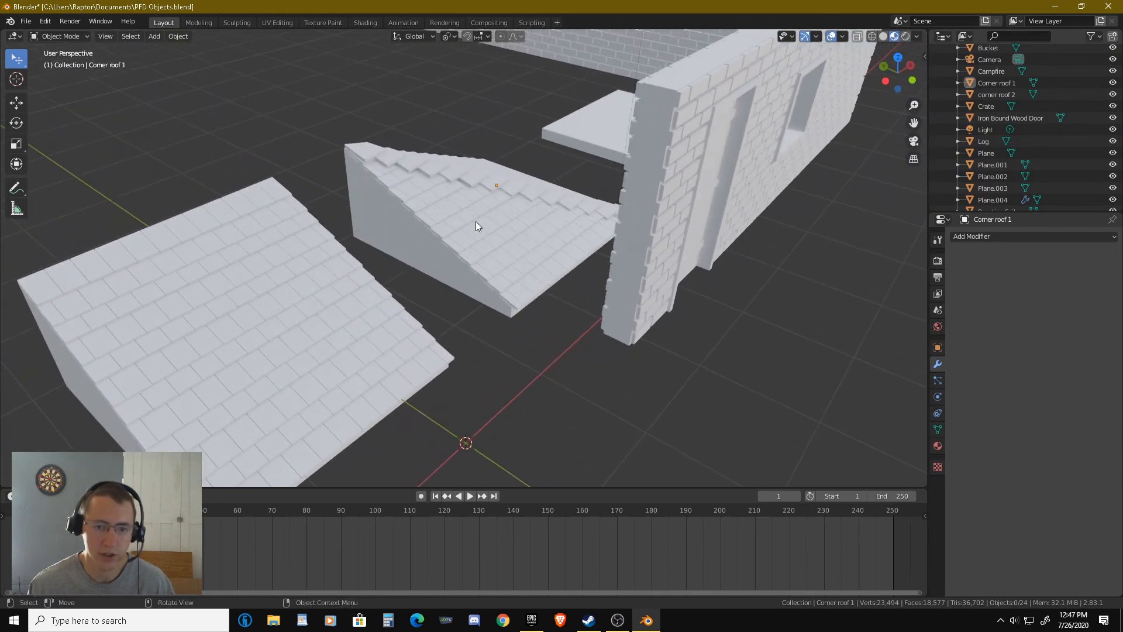
scroll(496, 225, up, 2)
scroll(499, 226, up, 2)
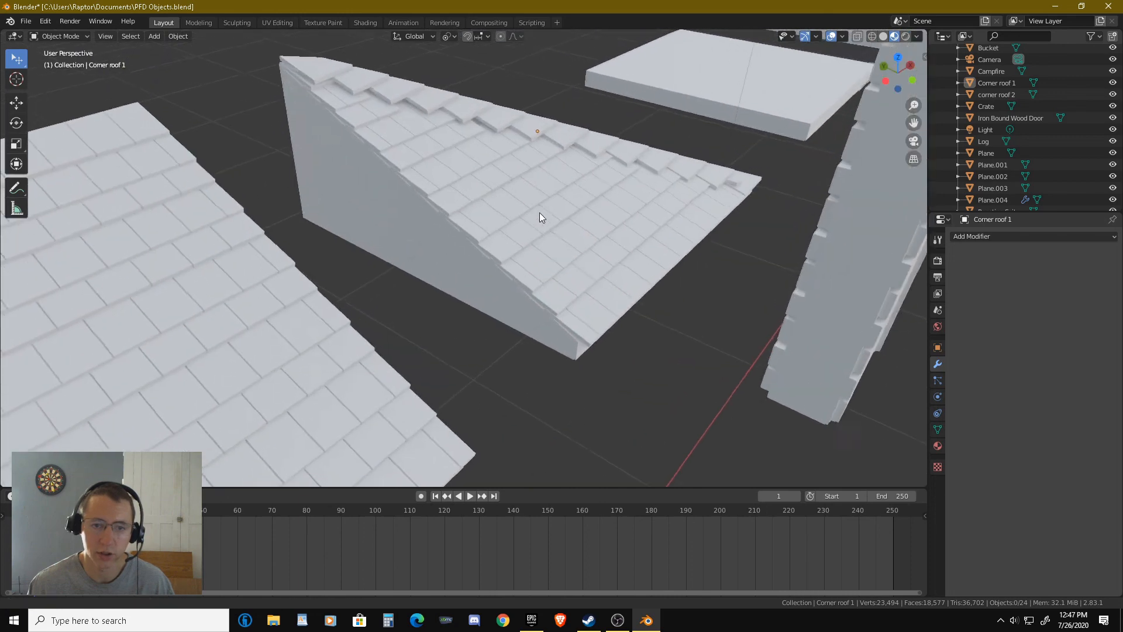
middle_drag(554, 226, 587, 266)
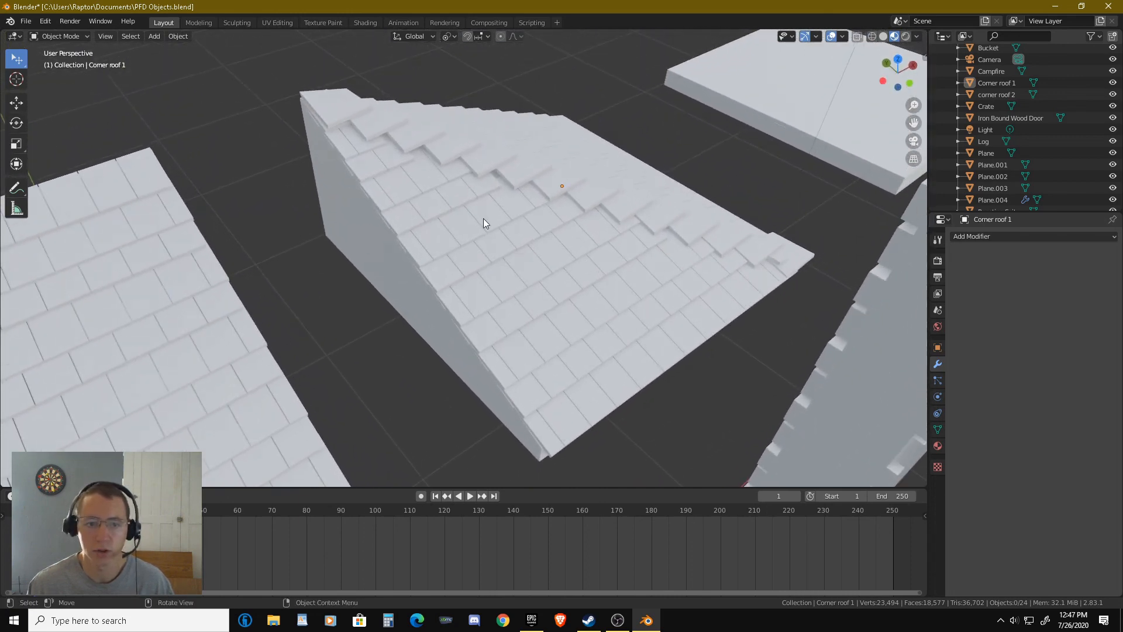
scroll(483, 219, down, 4)
middle_drag(493, 259, 556, 200)
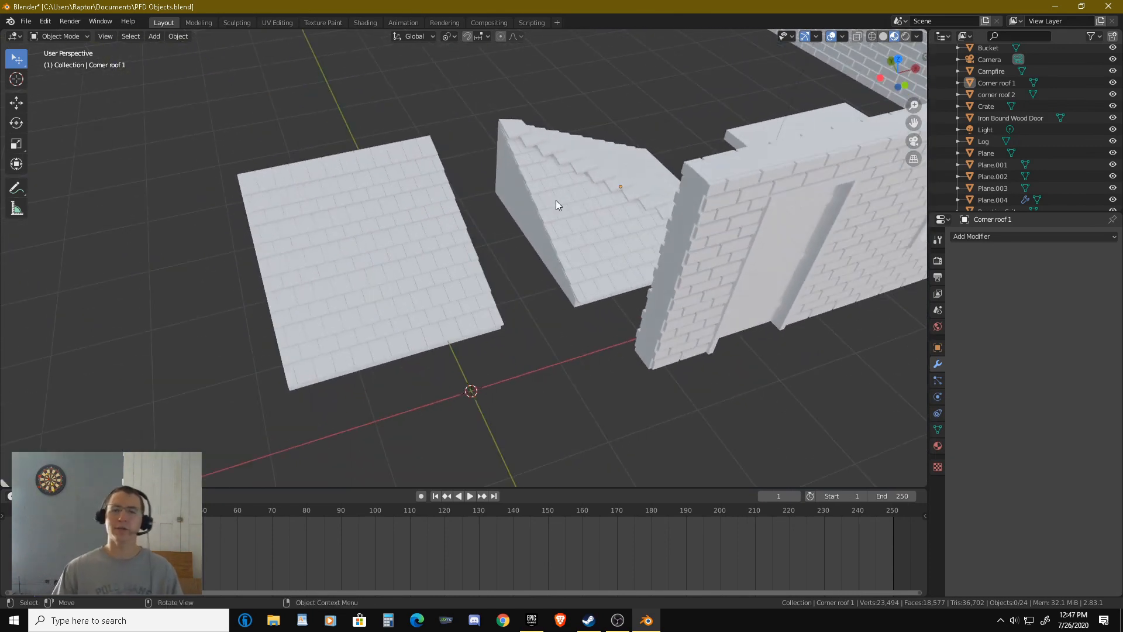